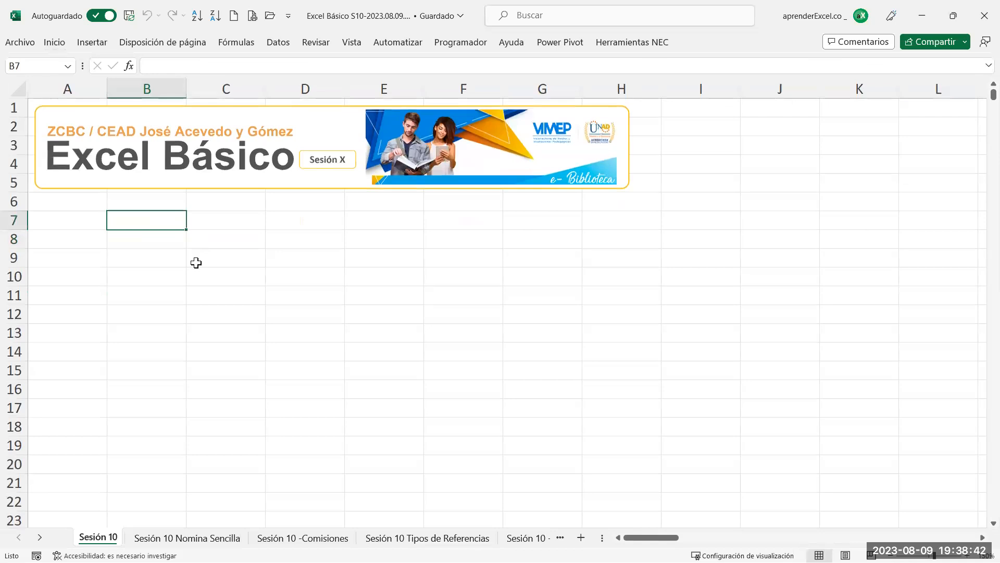
scroll(192, 266, "up", 2)
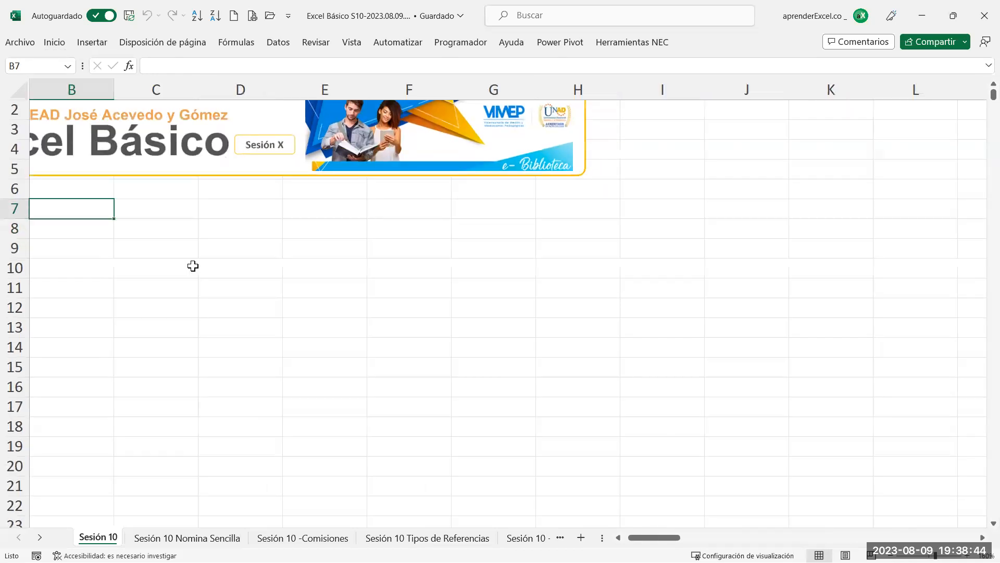
key("Left")
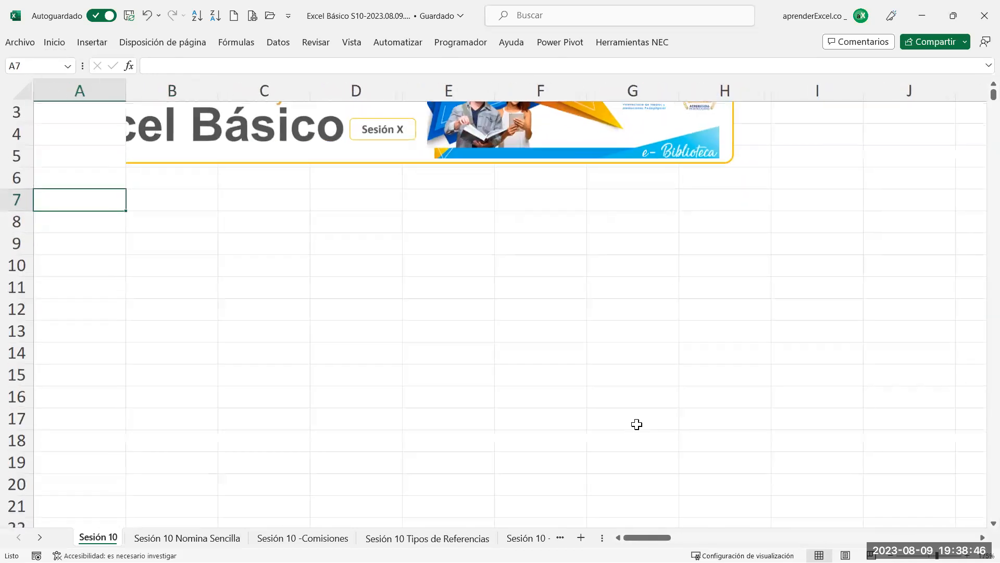
left_click(347, 410)
scroll(347, 410, "up", 1)
scroll(347, 410, "down", 5)
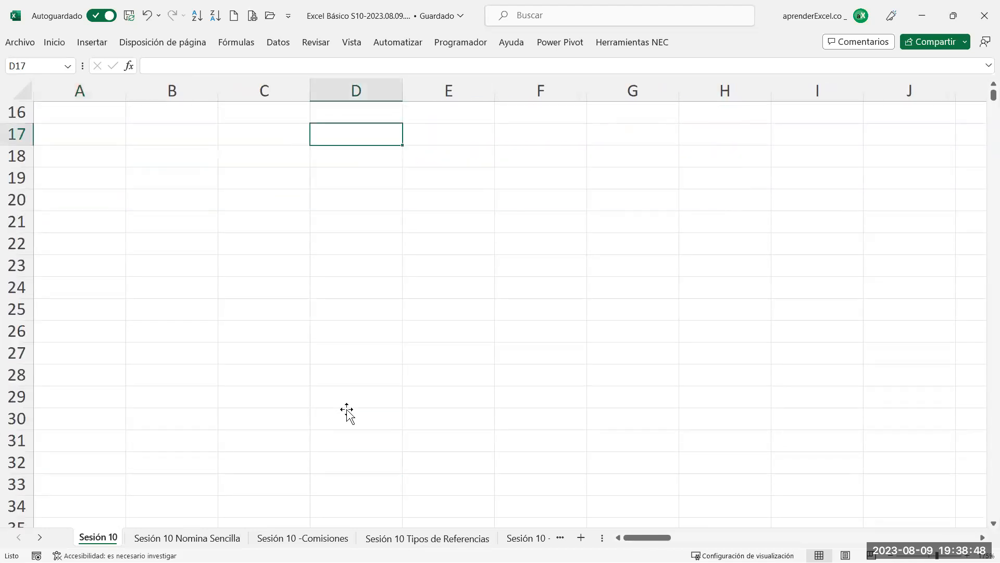
scroll(347, 410, "up", 5)
Enter the expression "= 2 + 2 +2 / 2 * 3" as plain text in cell B8
left_click(197, 268)
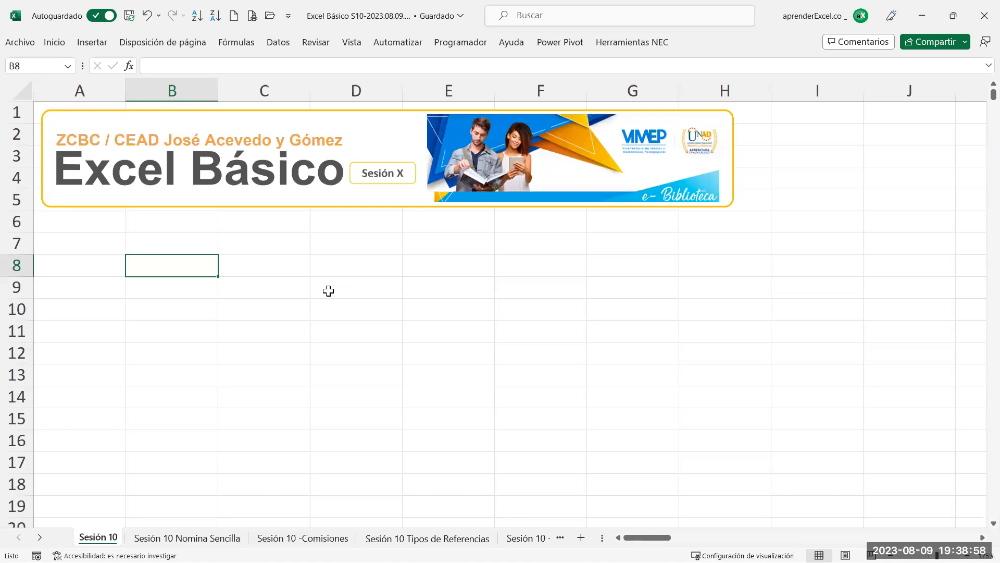
type("'")
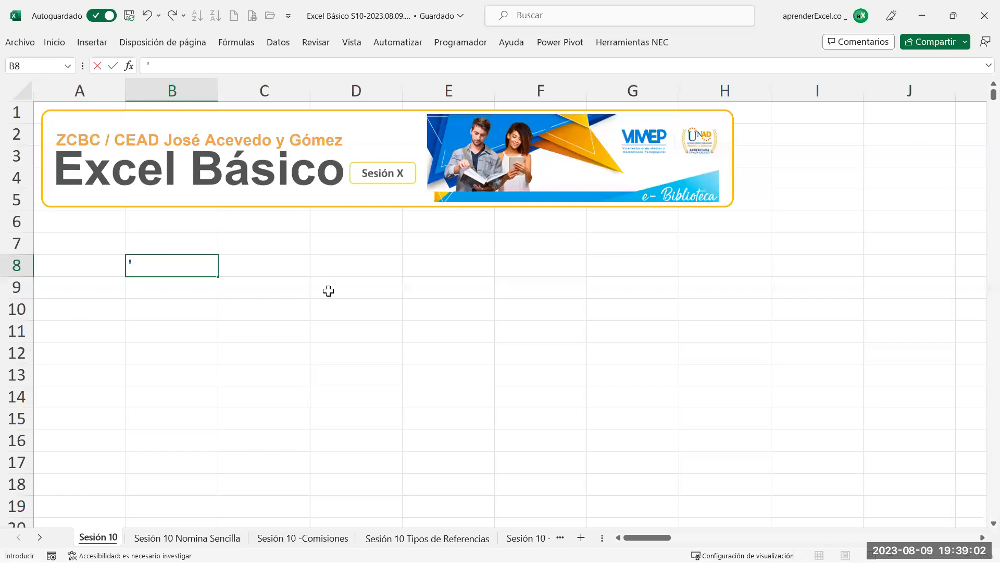
type("= 2 + 2")
key("BackSpace")
type("+2")
type("/ 2")
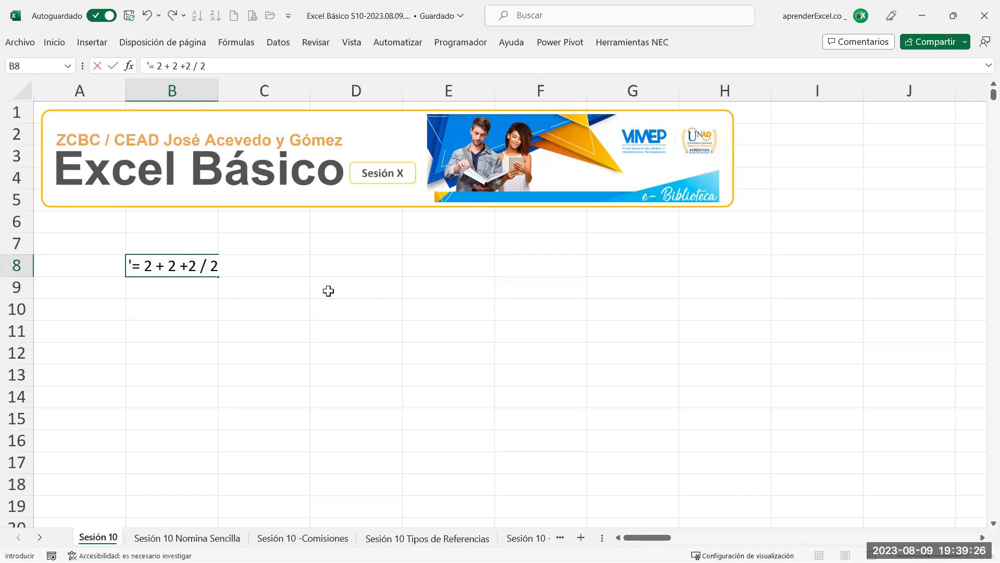
type(" * 3")
key("Return")
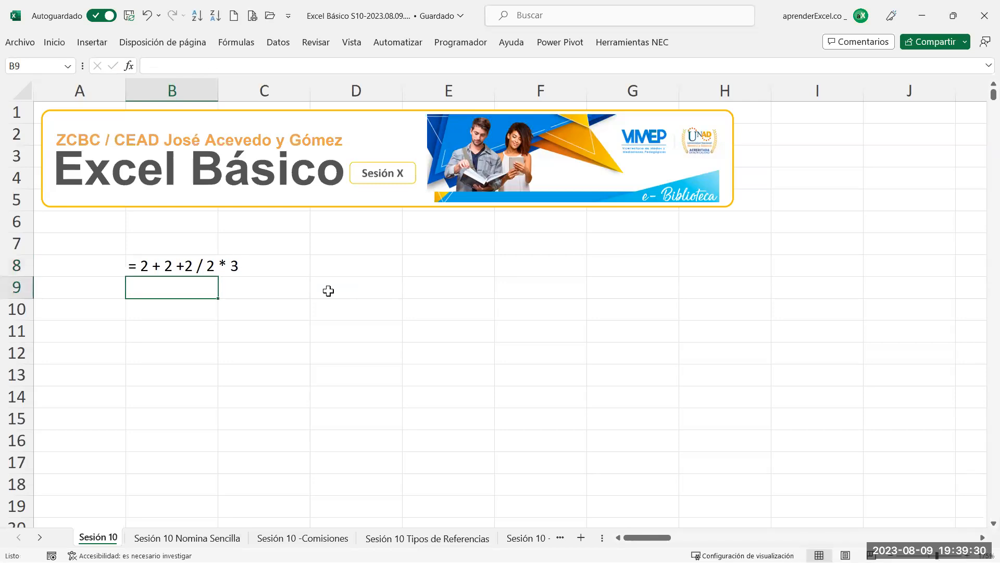
Insert two new columns before column A
left_click(94, 264)
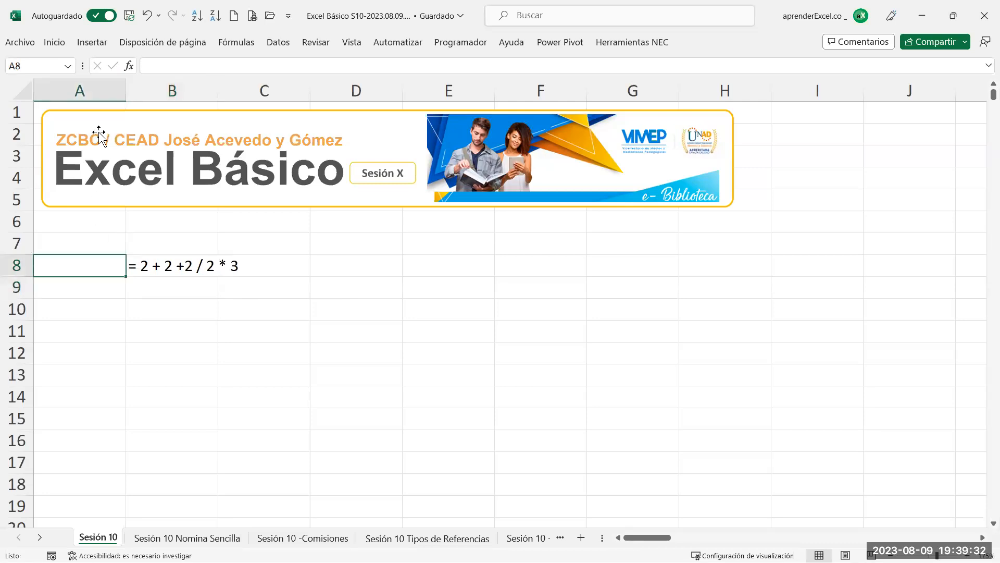
left_click(98, 79)
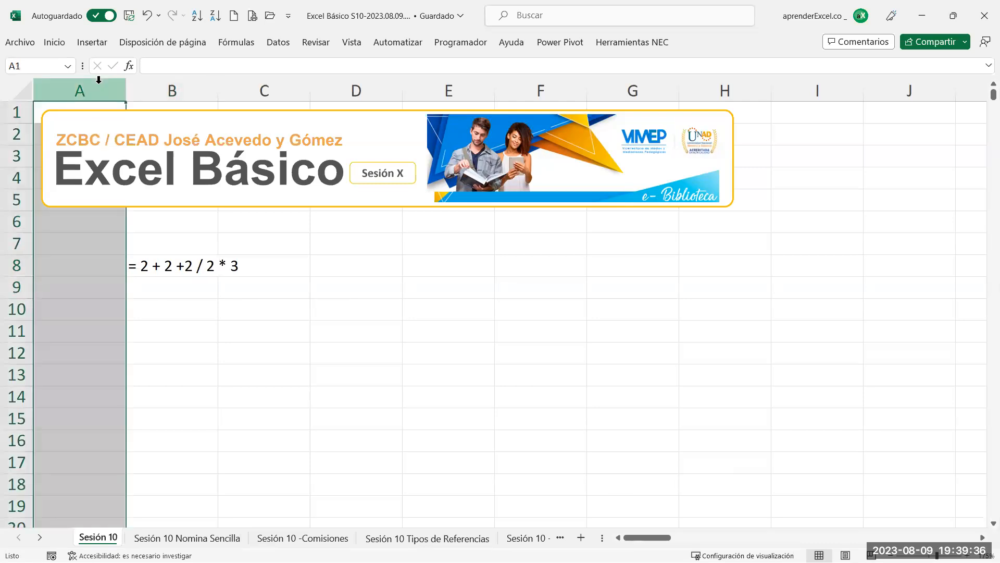
key("ctrl+plus")
key("ctrl+plus")
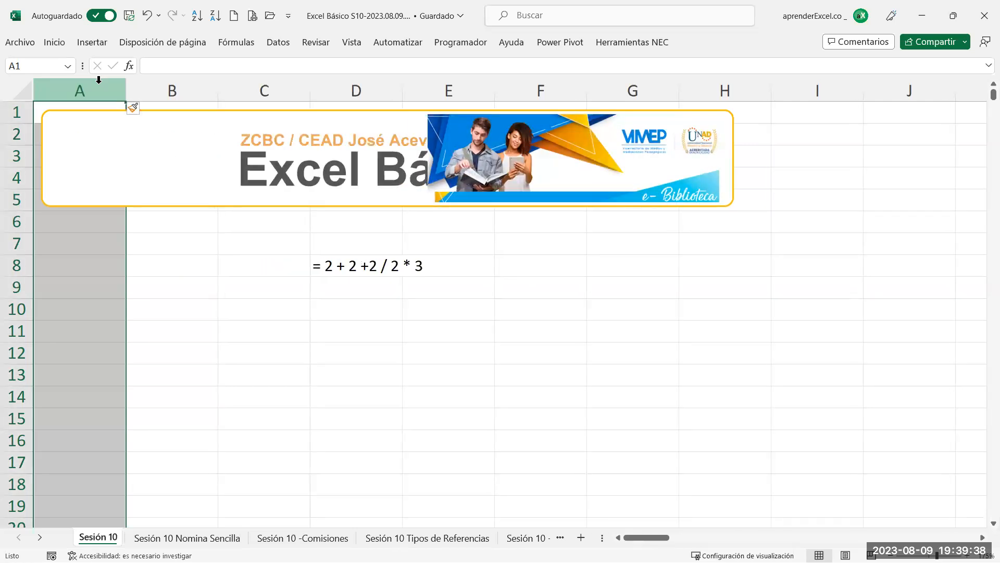
left_click(174, 323)
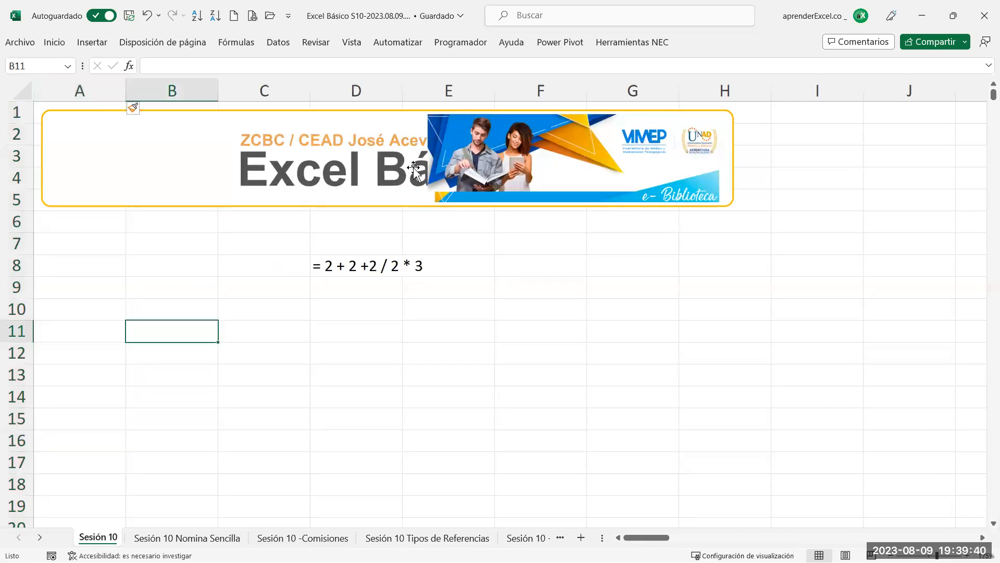
left_click(367, 354)
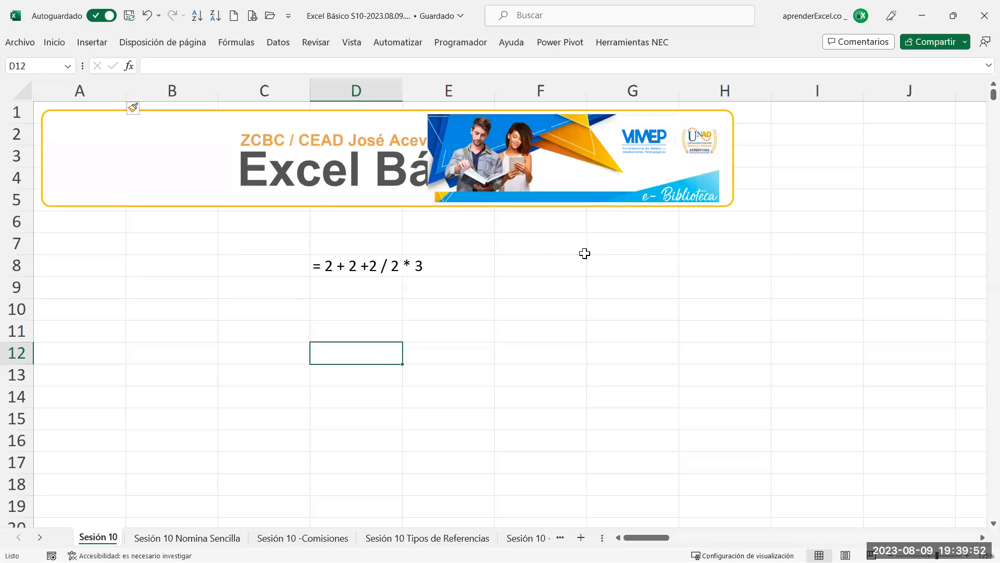
Enter the heading "Respuestas" in cell I1
left_click(799, 115)
type("Resp")
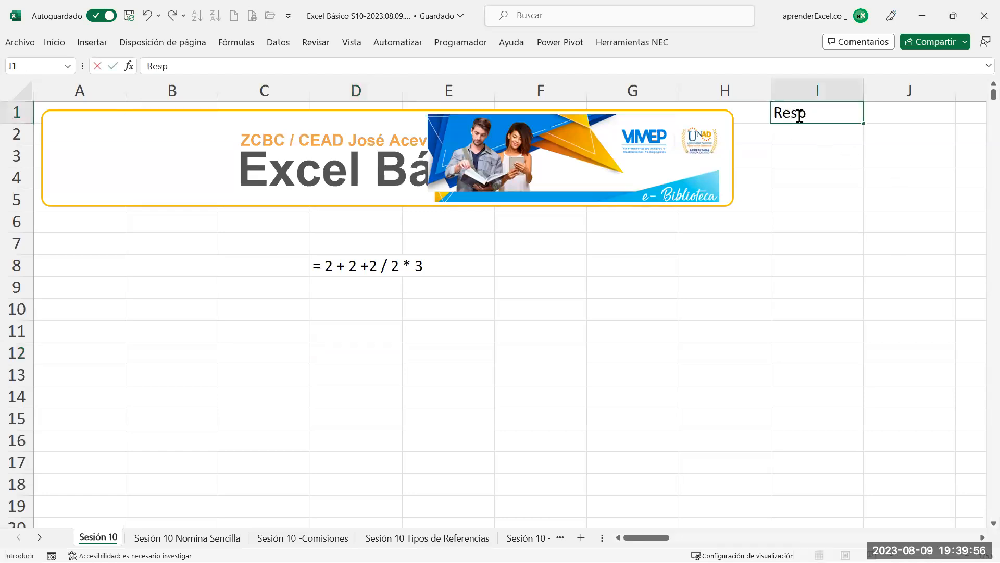
type("uestas")
key("Return")
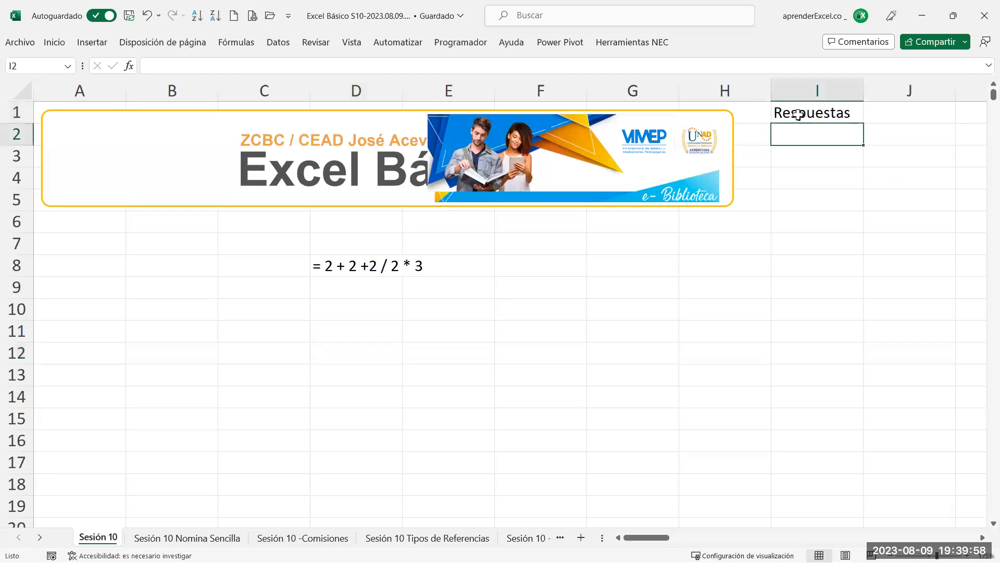
List the answers 9, 7, 1 and 0,18 in cells I2 to I5 below the Respuestas heading
type("9")
key("Return")
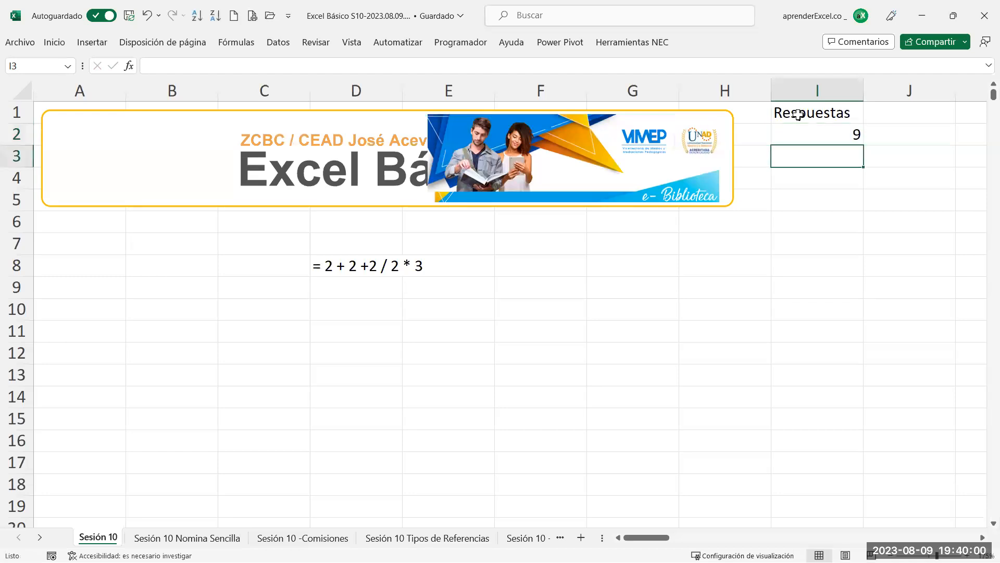
type("7")
key("Return")
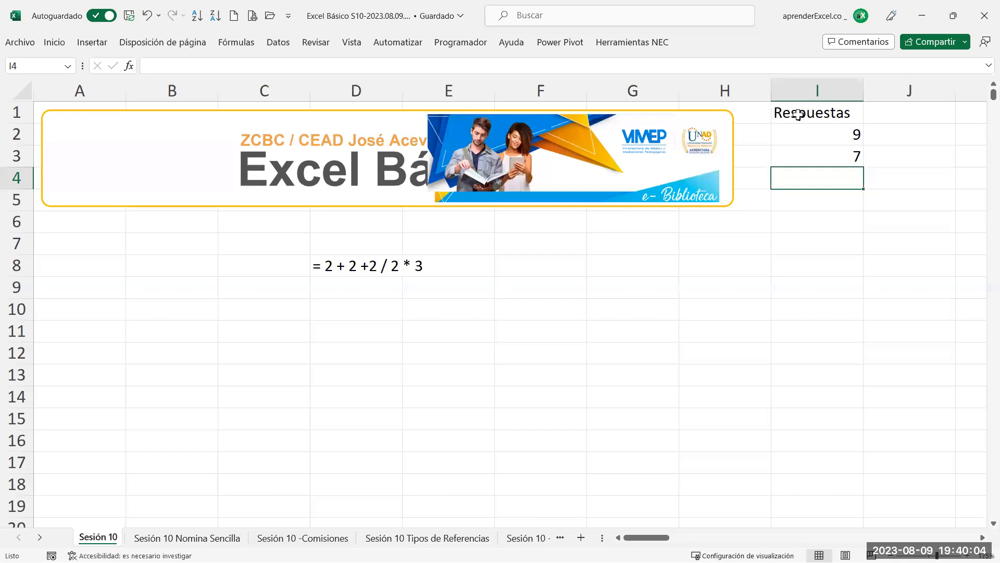
type("1")
key("Return")
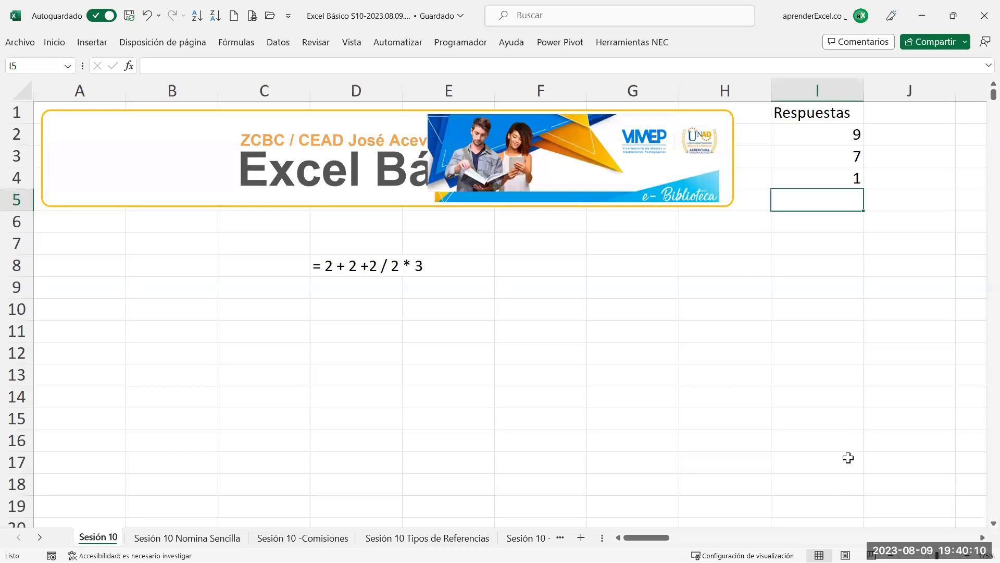
type("0,")
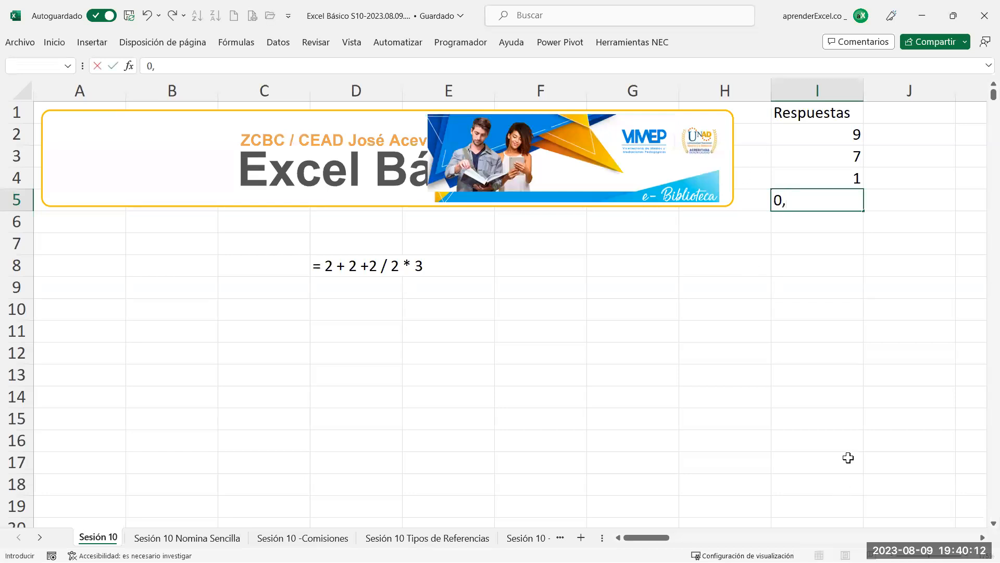
type("18")
key("Return")
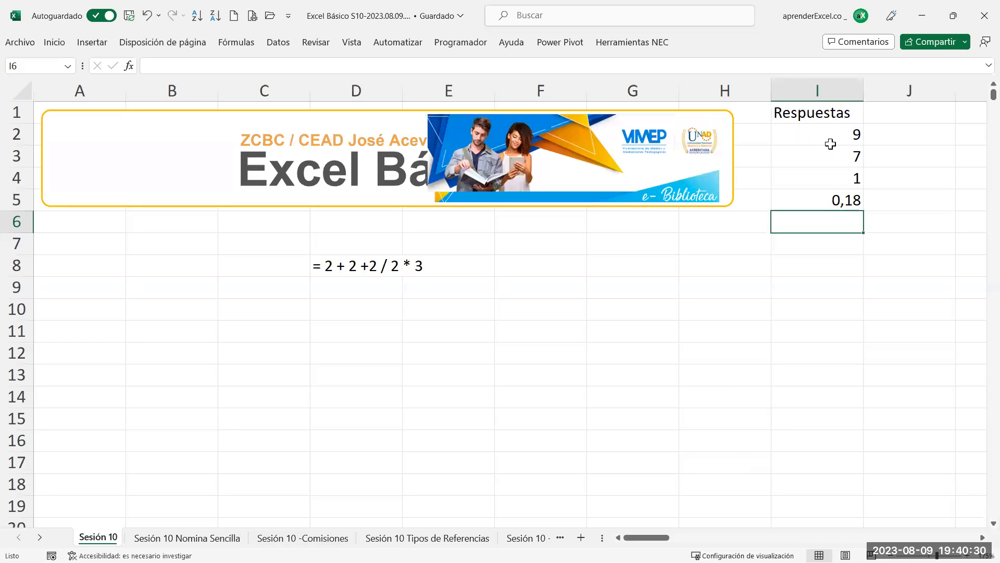
Enter the heading "Prioridad de los operadores" in cell A7
left_click(326, 273)
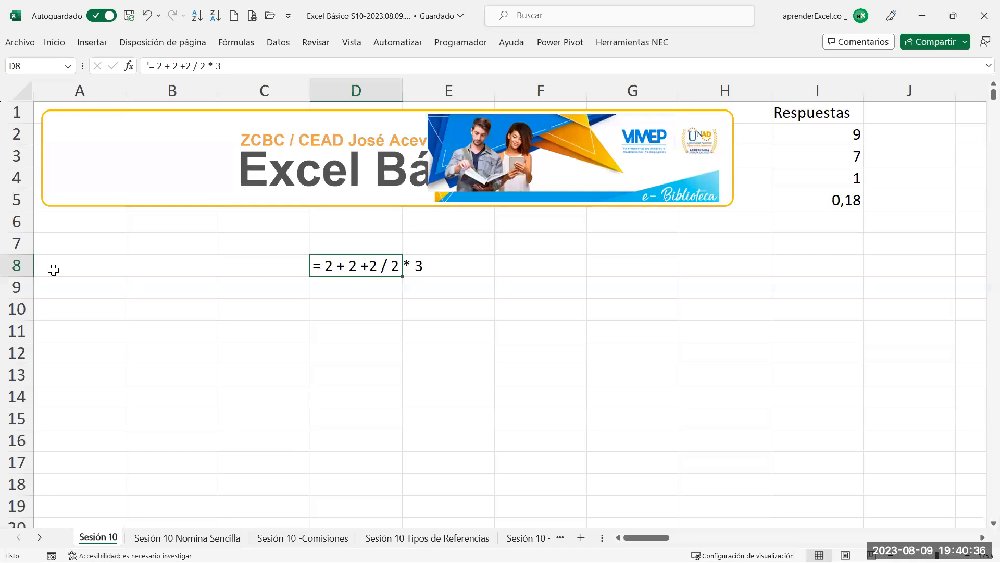
left_click(103, 249)
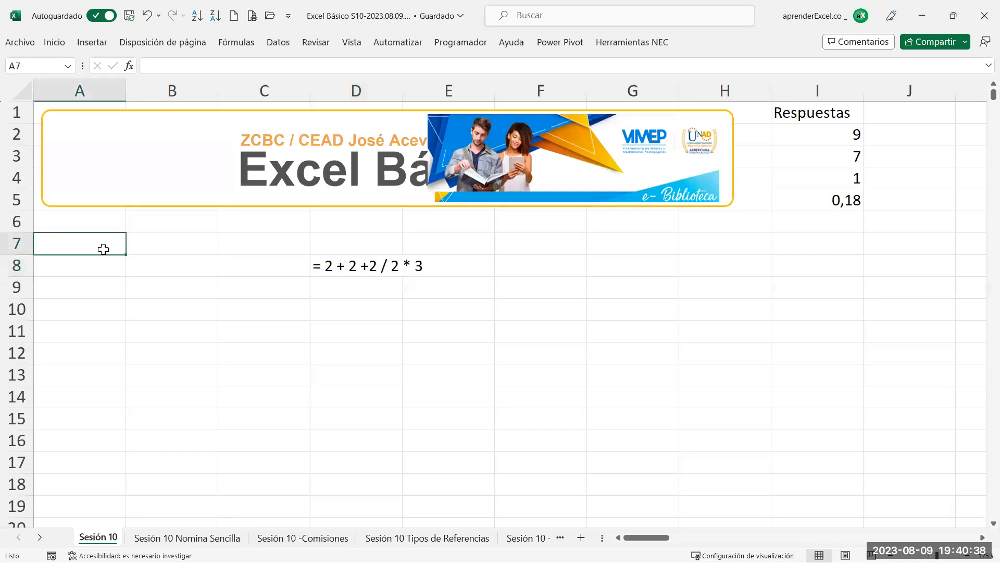
type("Prio")
key("BackSpace")
type("ri")
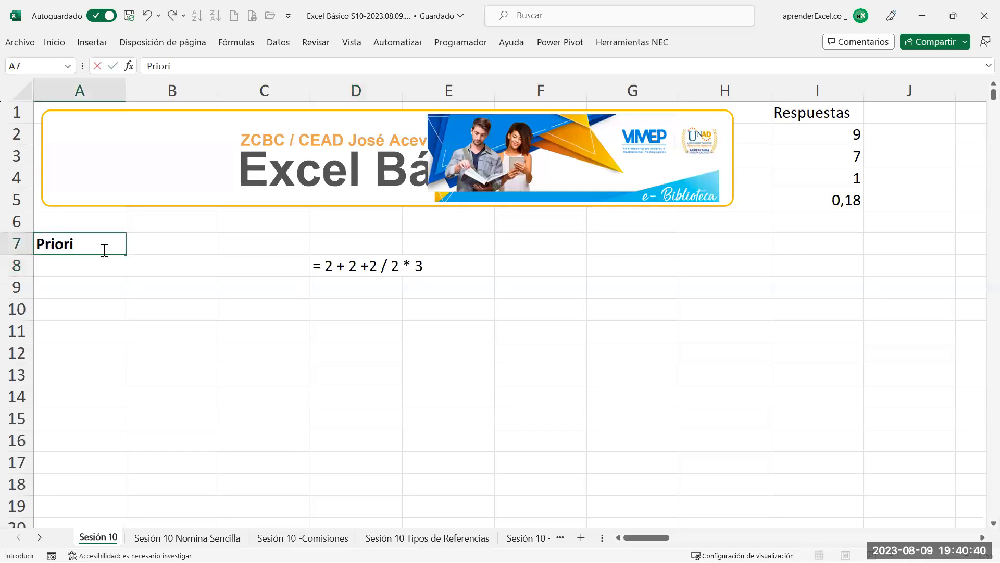
type("dad de los ope")
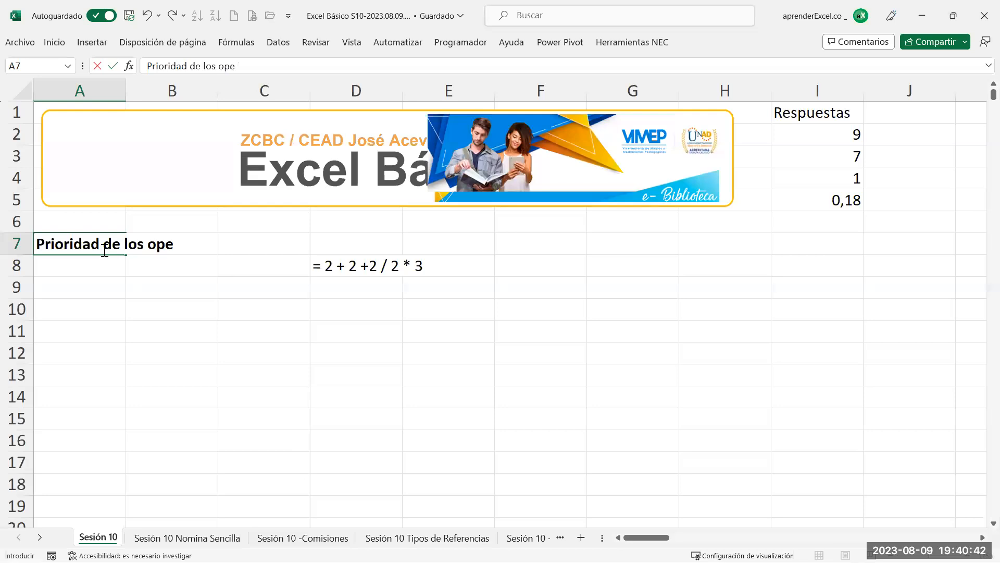
type("radores")
key("Return")
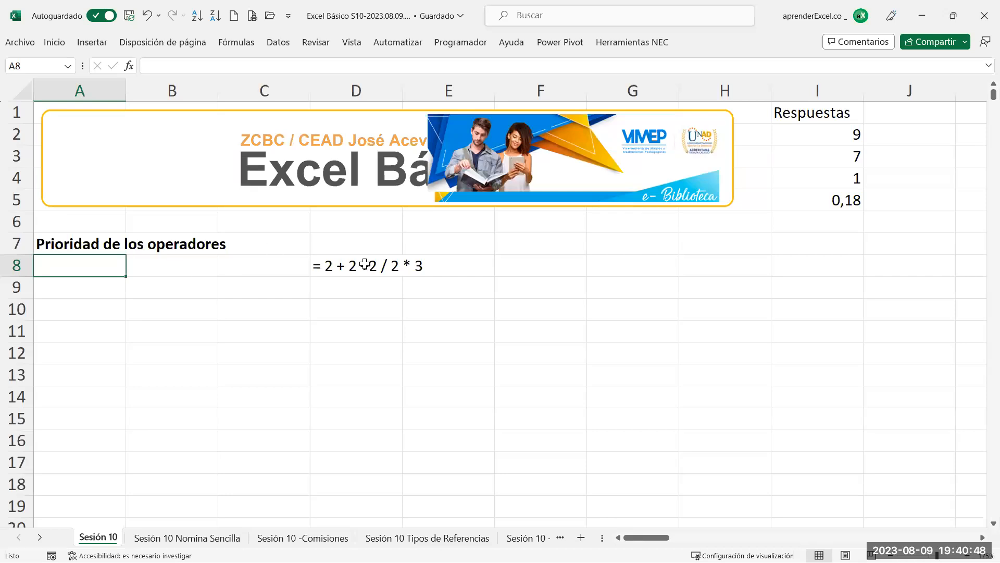
Move the expression from D8 down to D9 and enter "Izquierda a derecha" as text in cell A8
left_click(338, 268)
left_click_drag(332, 276, 344, 297)
left_click(71, 265)
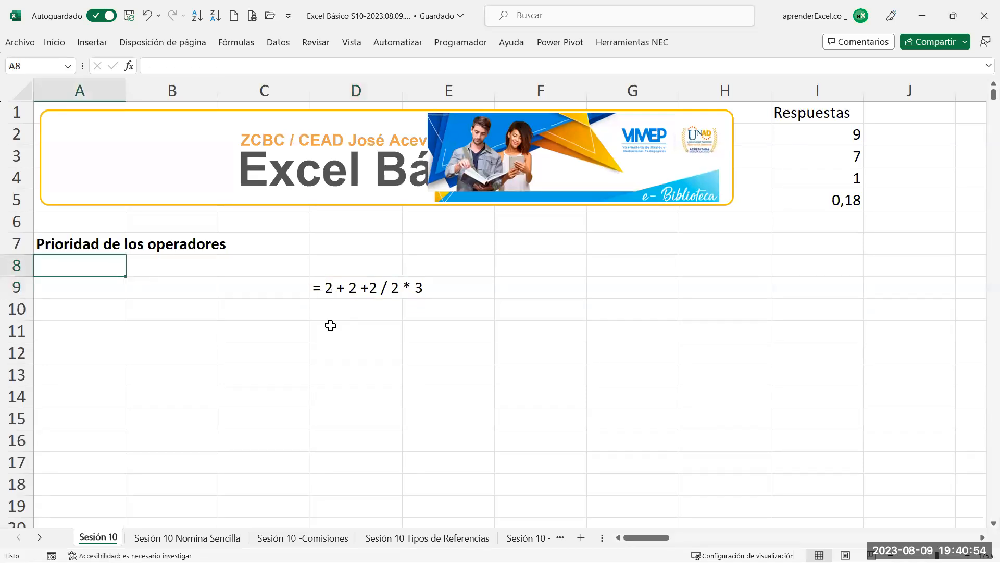
type("'")
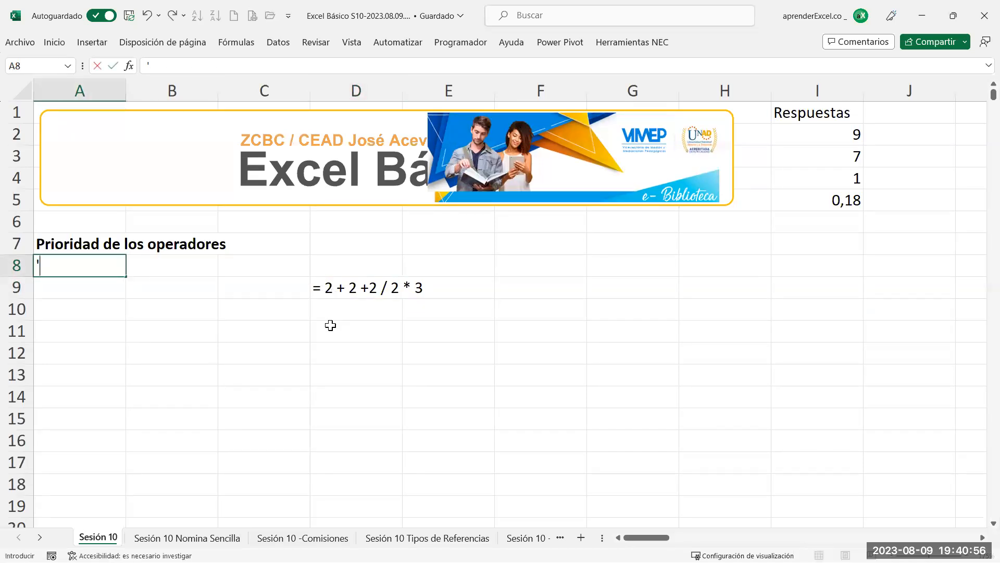
type(" Izquierda a dere")
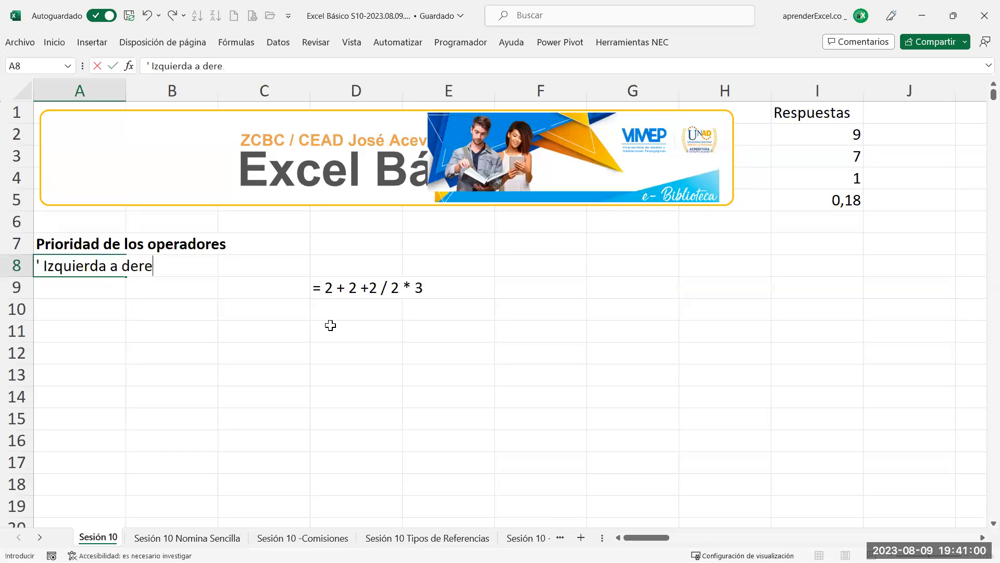
type("cha")
key("Return")
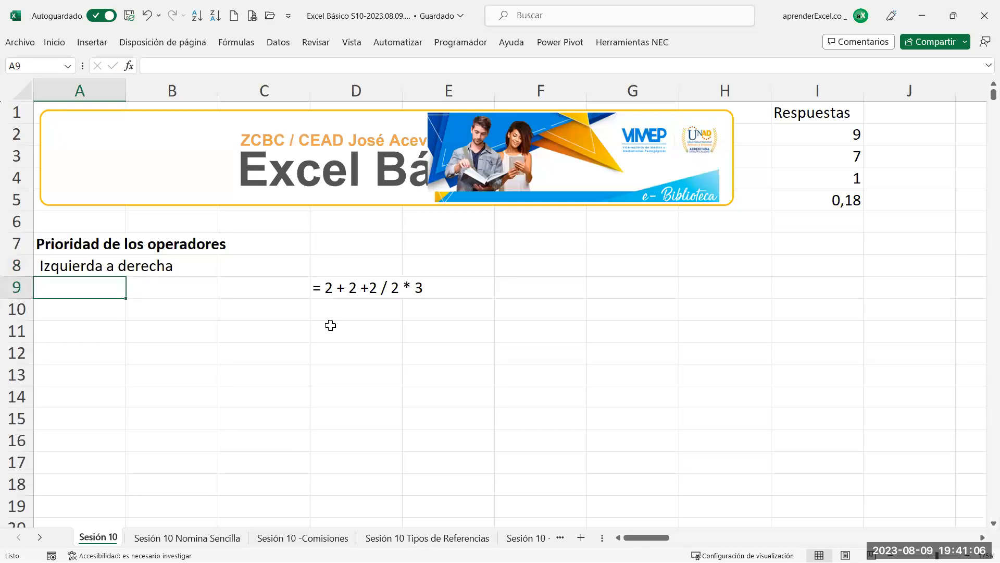
List the operator priorities in A9 to A11: "1. ()", "2. * /" and "3. + -"
type("1.")
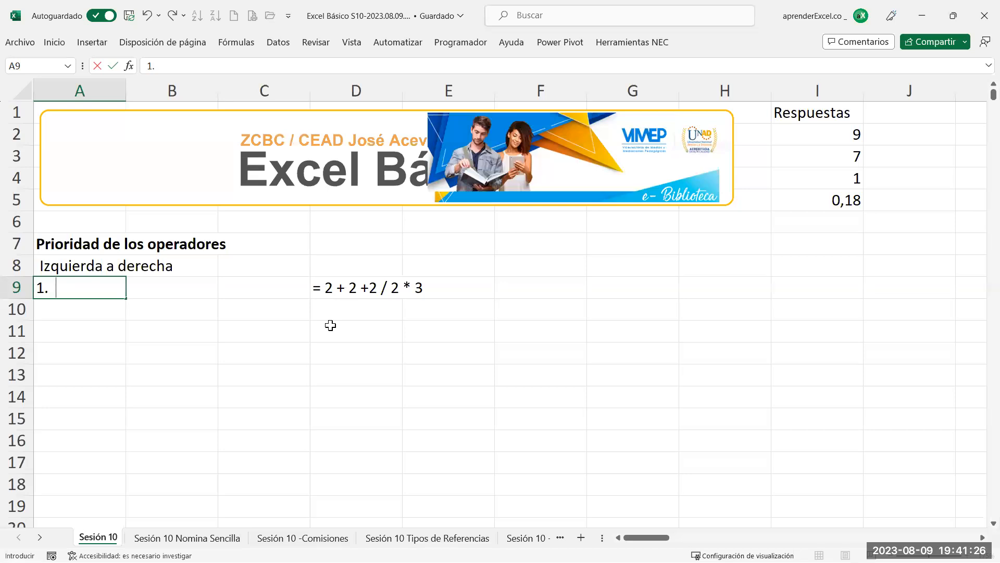
type("()")
key("Return")
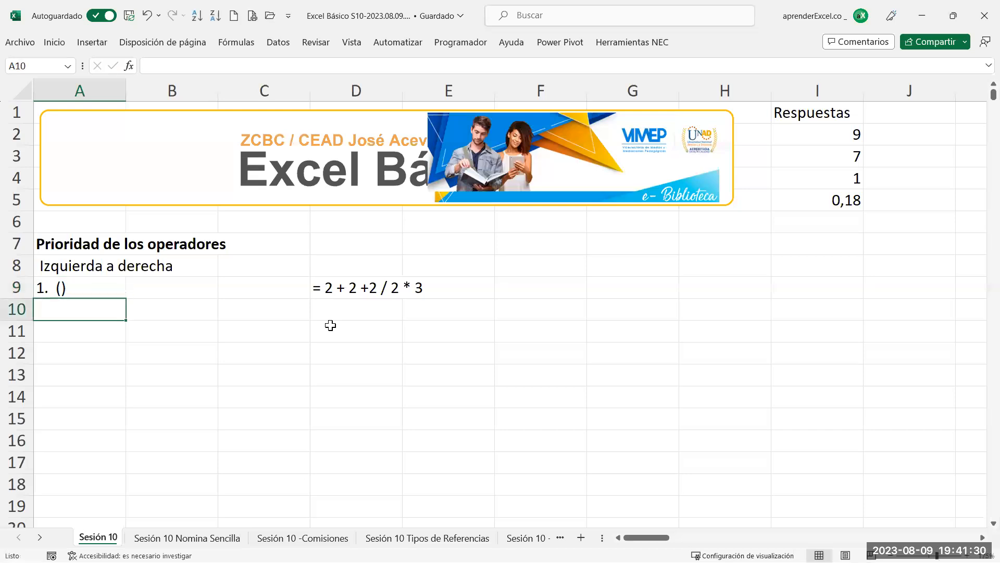
type("2. *    /")
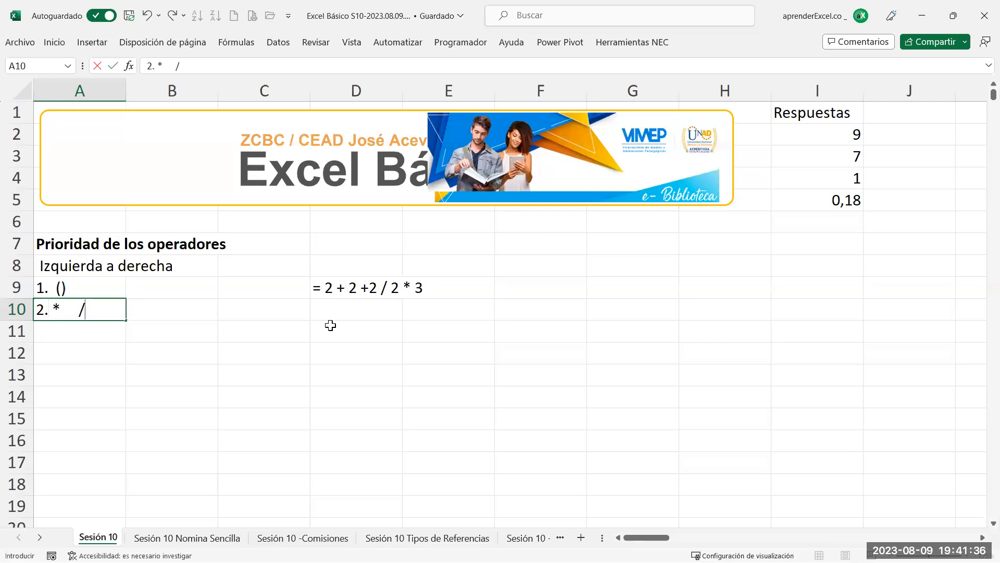
key("Return")
type("3")
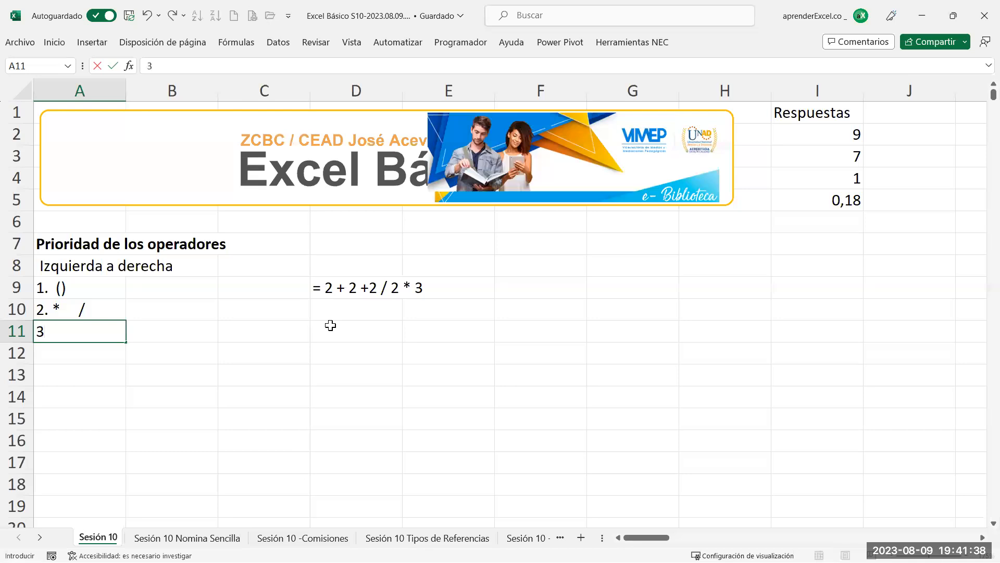
type(". +   -")
key("Return")
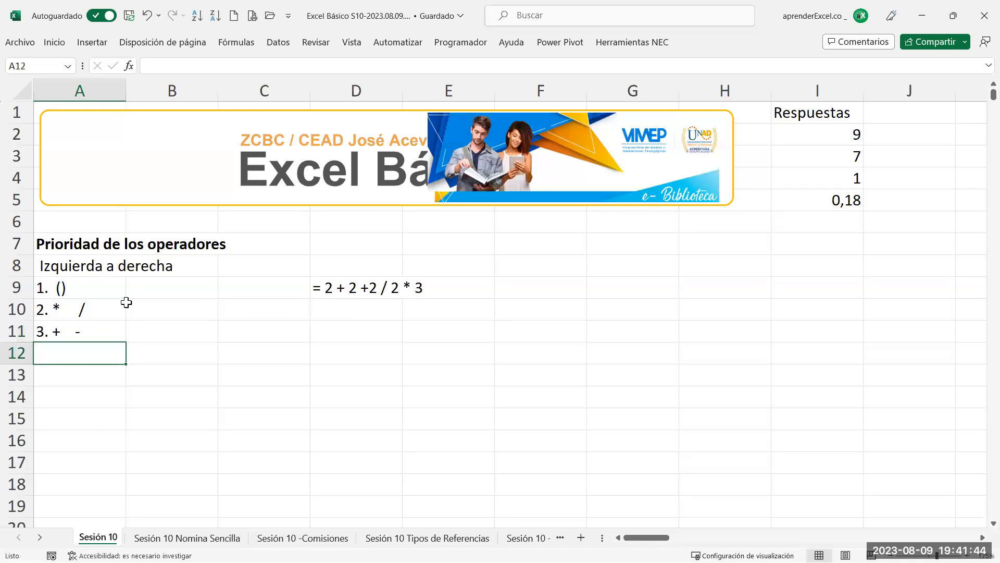
Move the expression "= 2 + 2 +2 / 2 * 3" from D9 to C9
left_click_drag(63, 289, 64, 332)
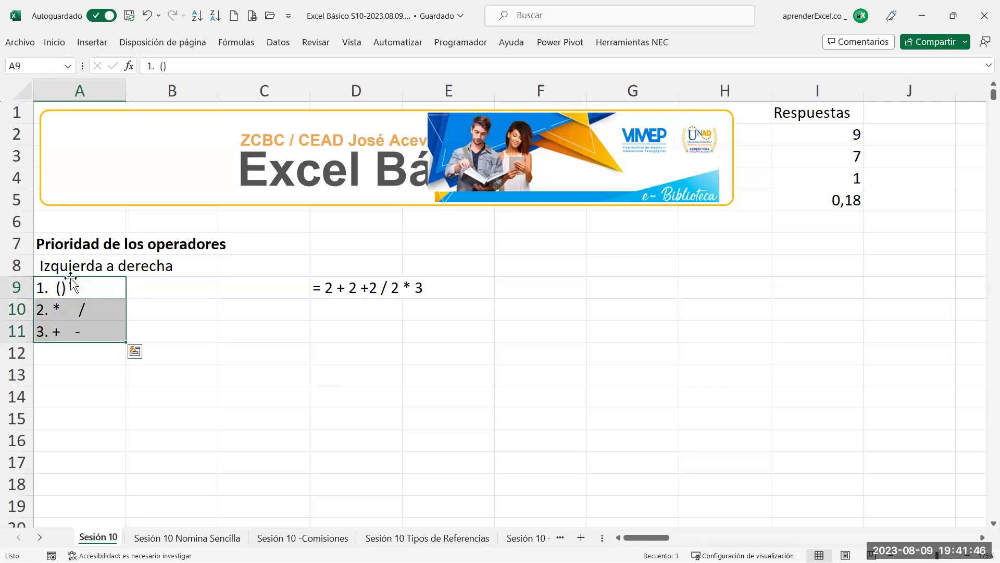
left_click(315, 286)
left_click_drag(281, 301, 281, 300)
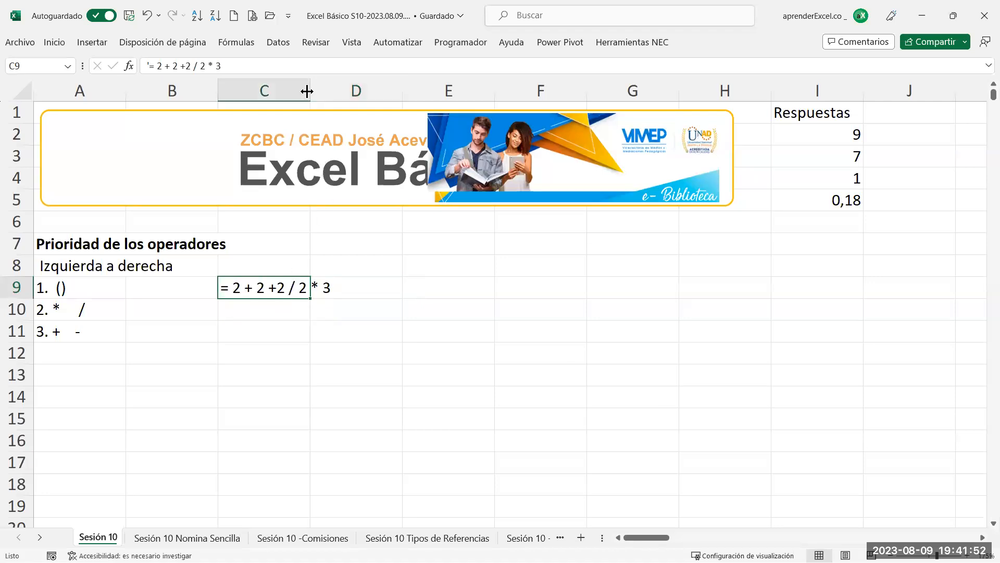
Widen column C to fit the whole expression in C9 and copy that expression into C10
left_click_drag(310, 90, 345, 92)
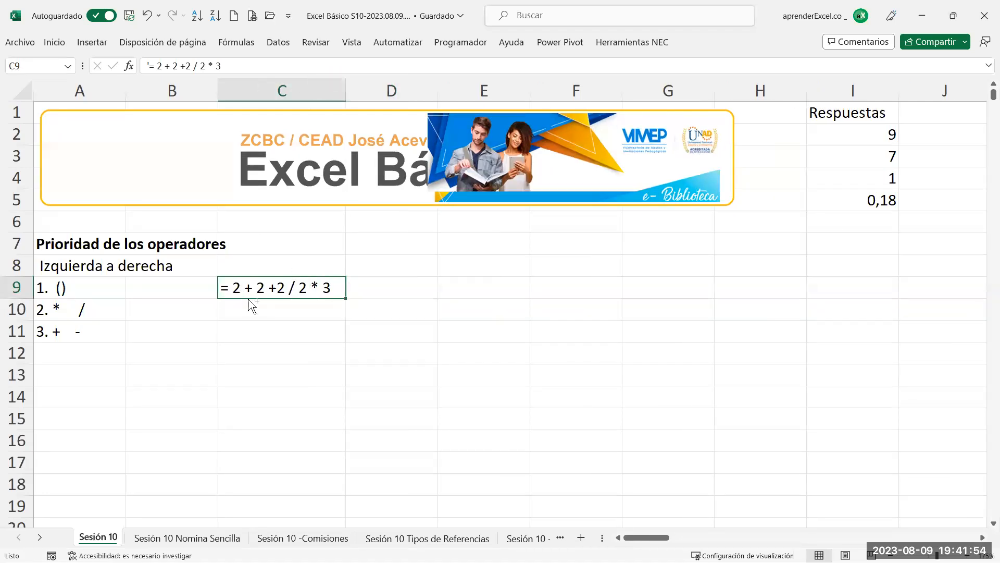
key("ctrl+c")
left_click(257, 312)
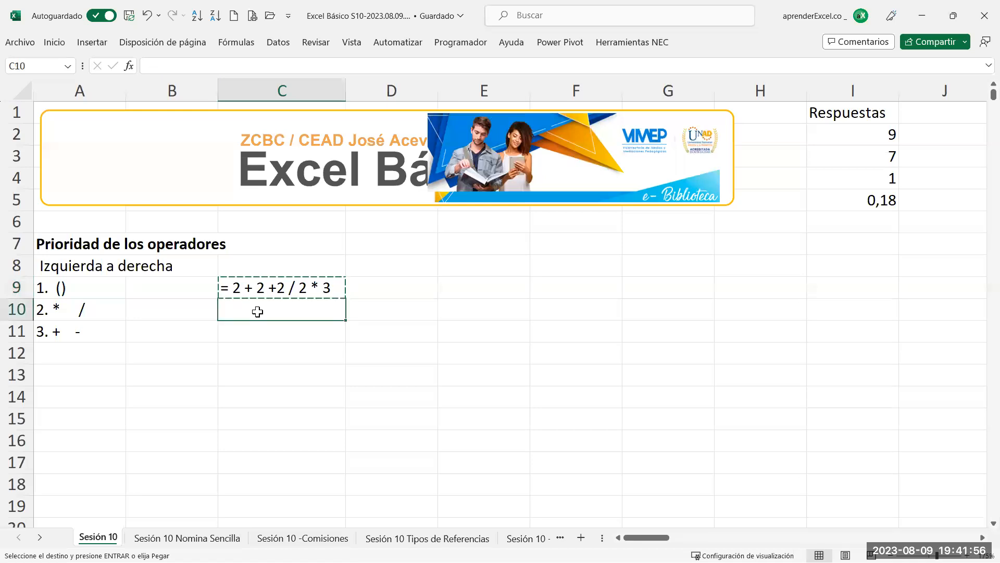
key("Return")
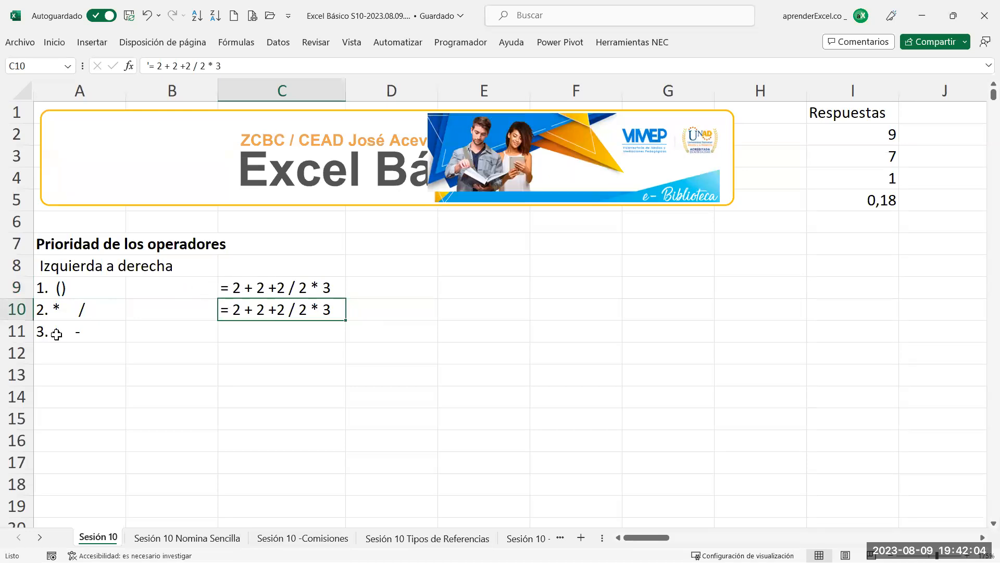
Color only the "2 / 2" part of the expression in cell C9 red
double_click(272, 289)
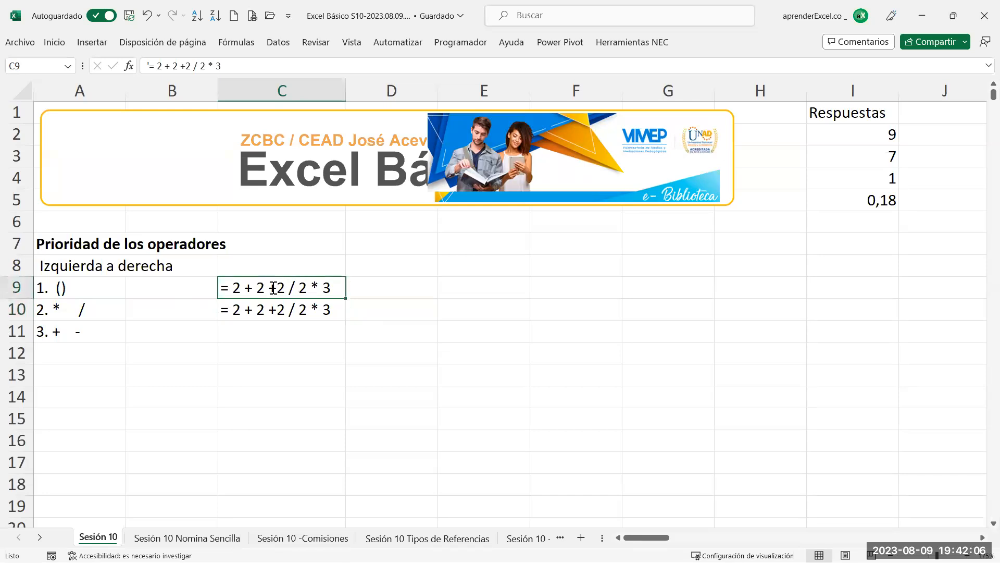
left_click_drag(290, 287, 313, 287)
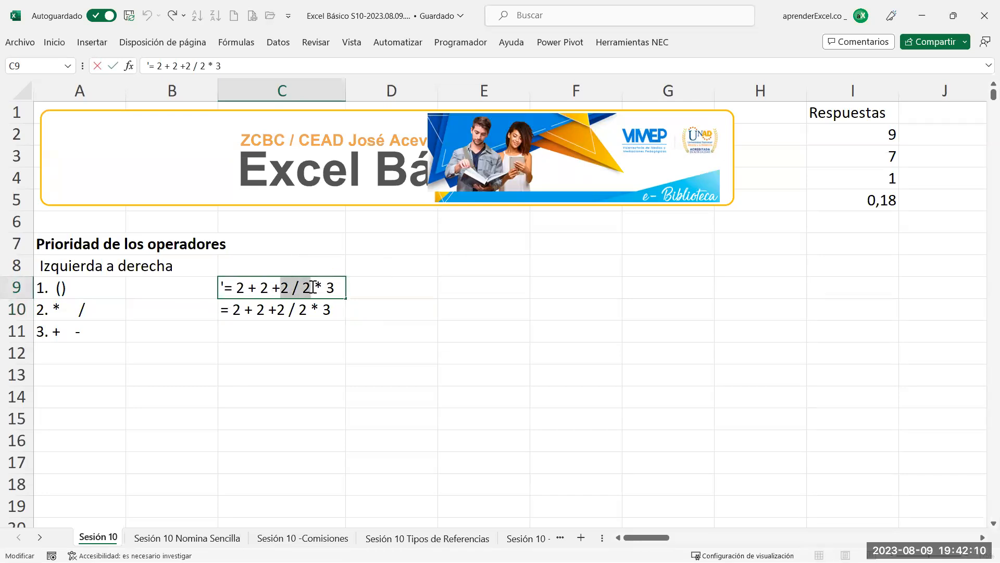
left_click(354, 266)
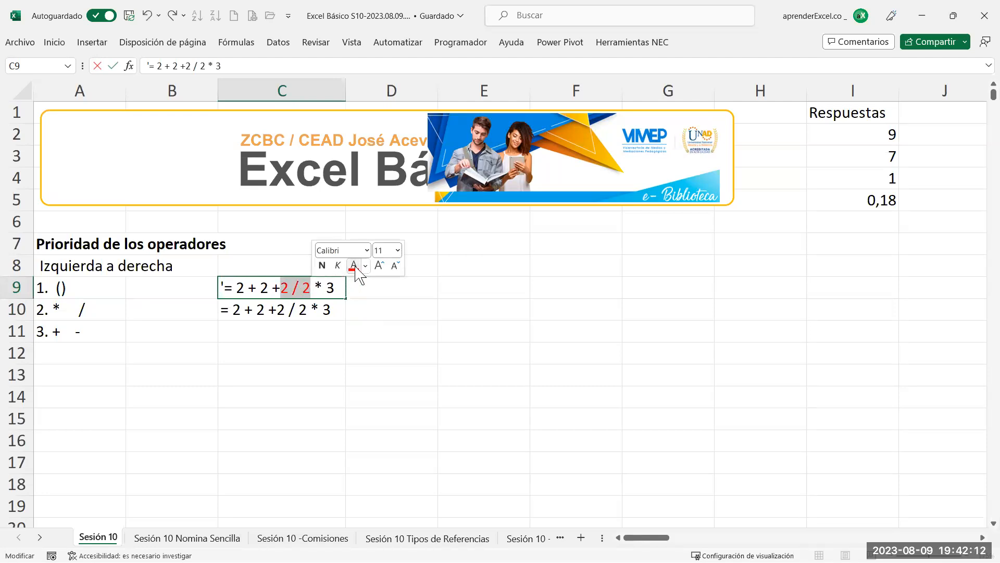
key("Return")
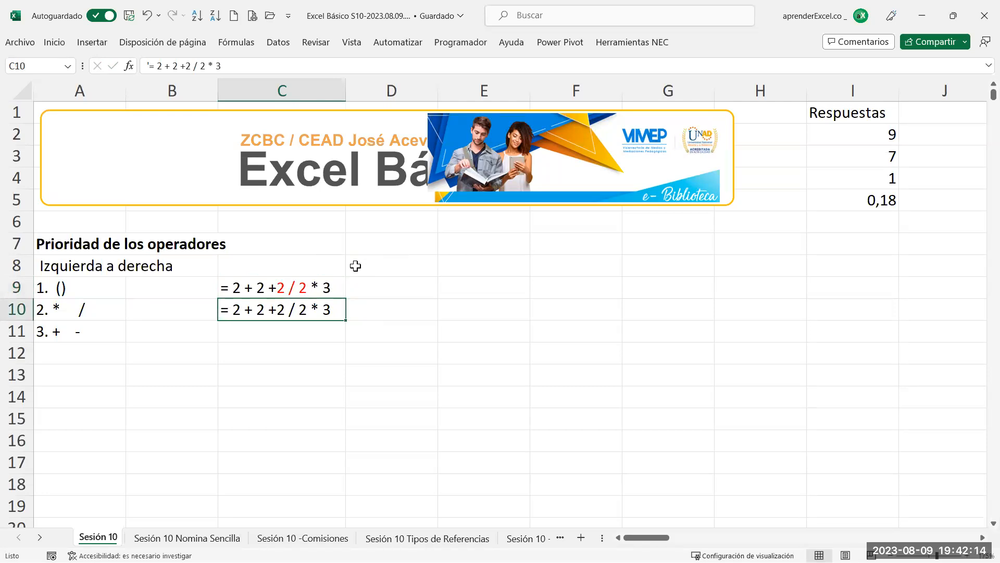
Replace "2 / 2" in C10 with 1, spacing the expression as "= 2 + 2 + 1 * 3"
double_click(288, 308)
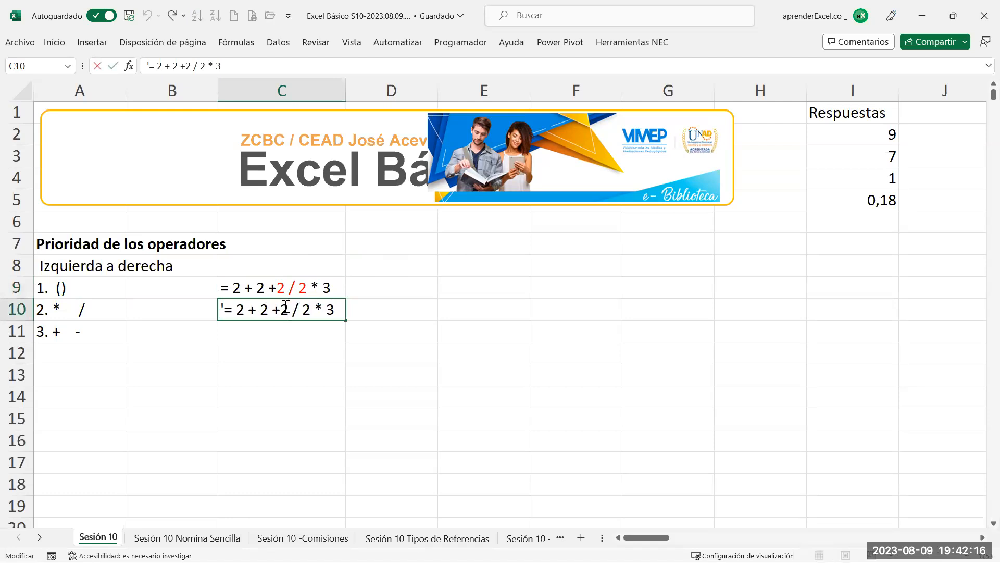
left_click_drag(281, 309, 310, 308)
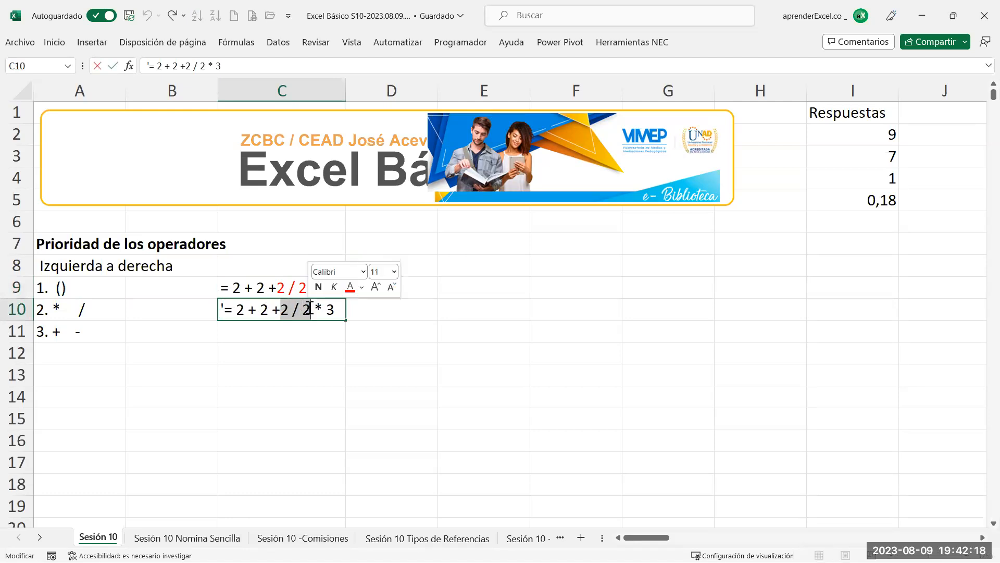
type("1")
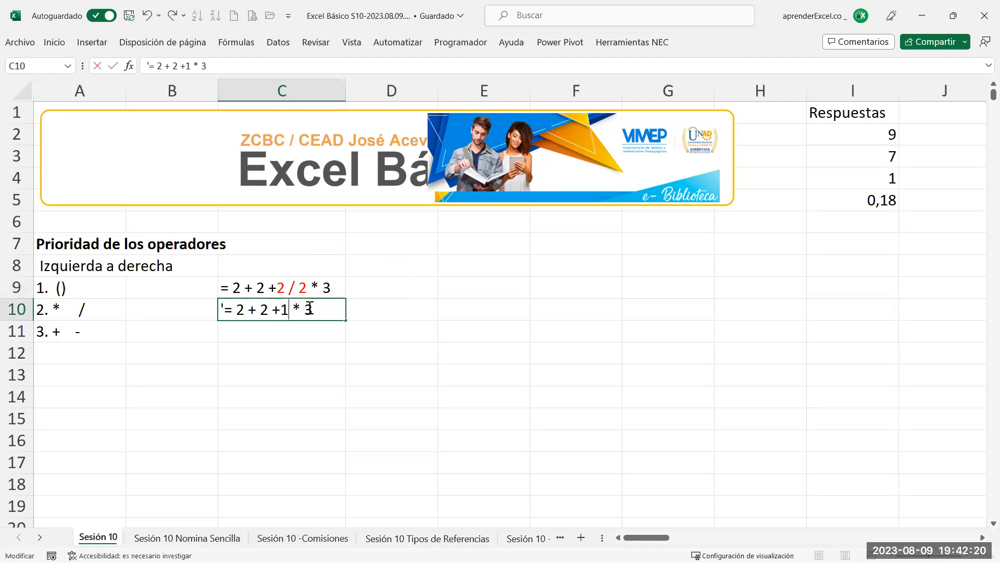
key("Right")
key("Left")
key("Return")
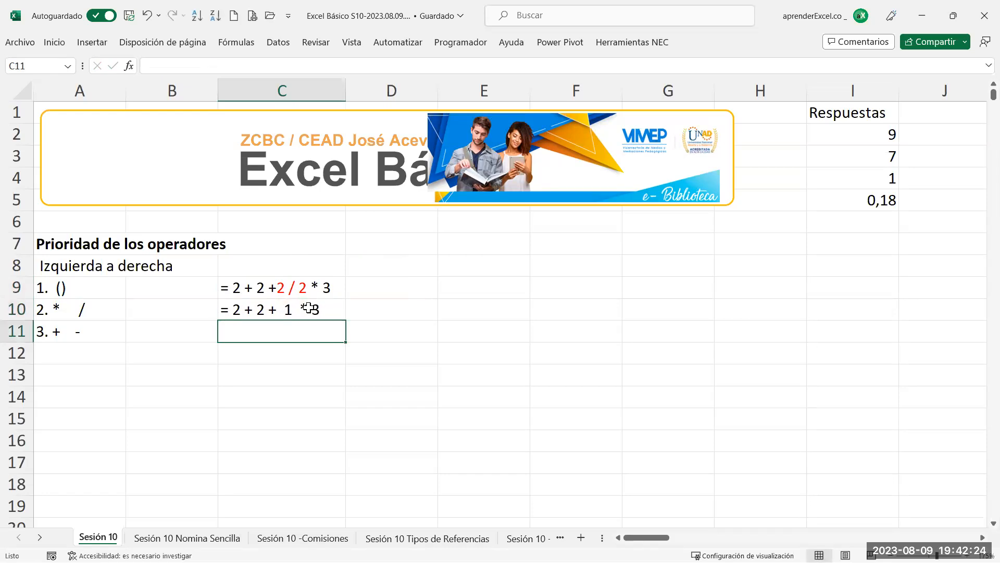
Copy the reduced expression from C10 into C11
left_click(308, 308)
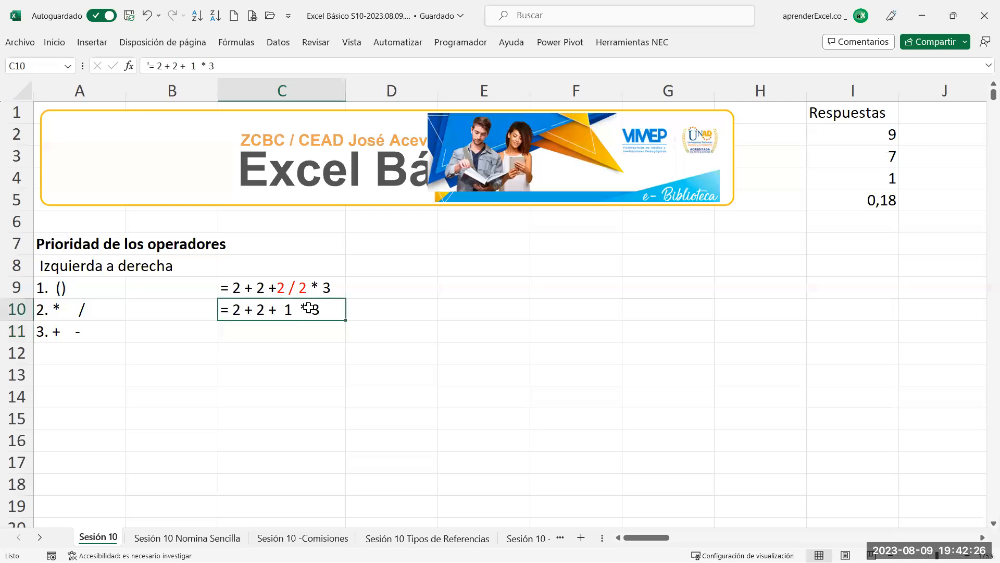
key("ctrl+c")
left_click(304, 331)
key("Return")
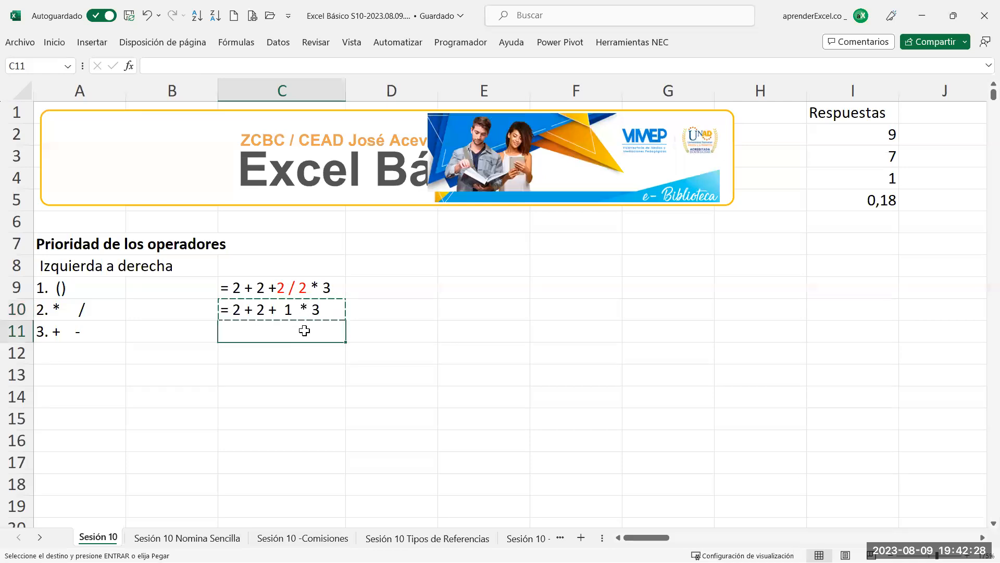
Color only the "1 * 3" part of the expression in cell C10 red
left_click(308, 311)
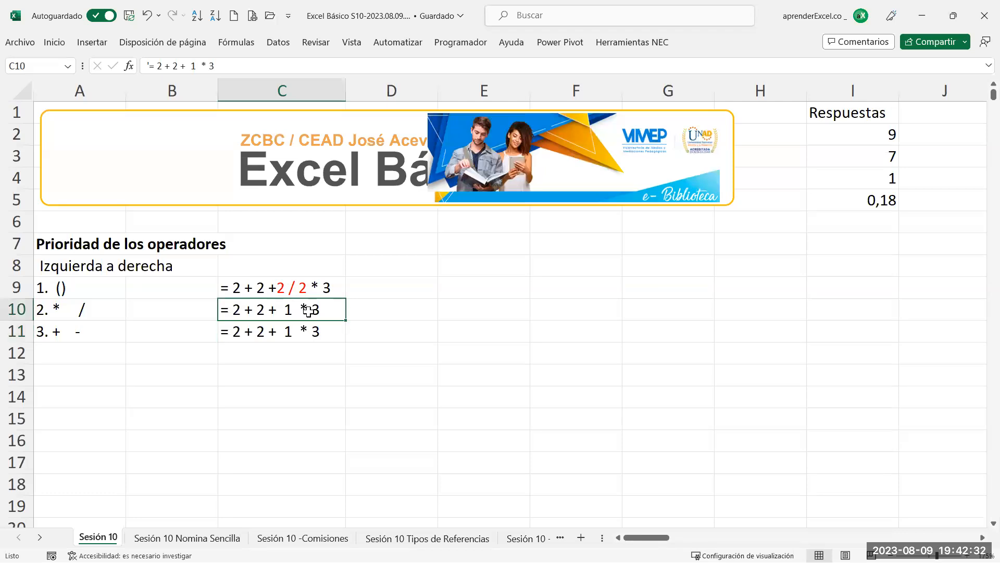
double_click(308, 311)
left_click_drag(289, 309, 324, 309)
left_click(363, 287)
key("Return")
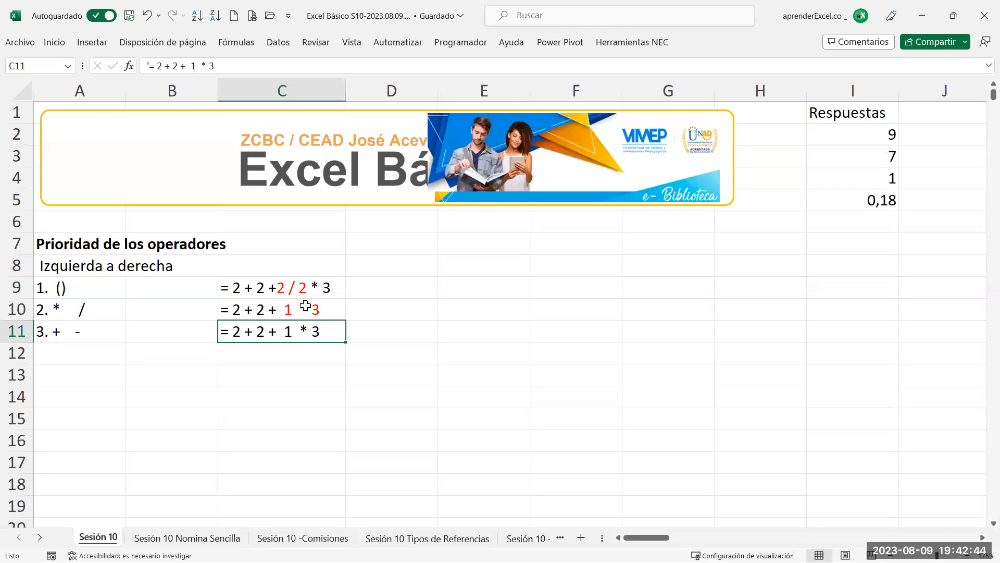
Replace "1 * 3" in C11 with 3, spacing the expression as "= 2 + 2 + 3"
double_click(296, 327)
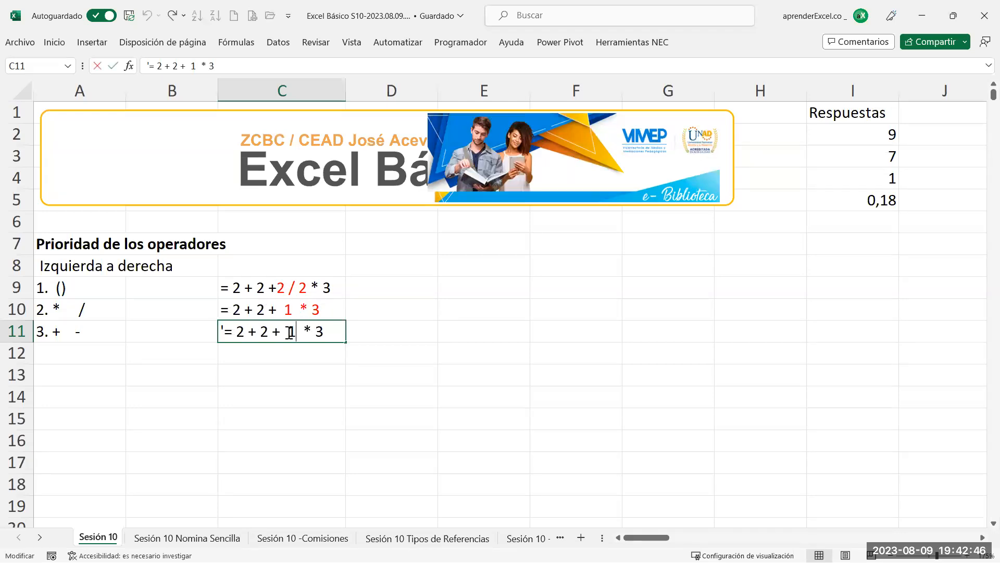
left_click_drag(287, 331, 318, 326)
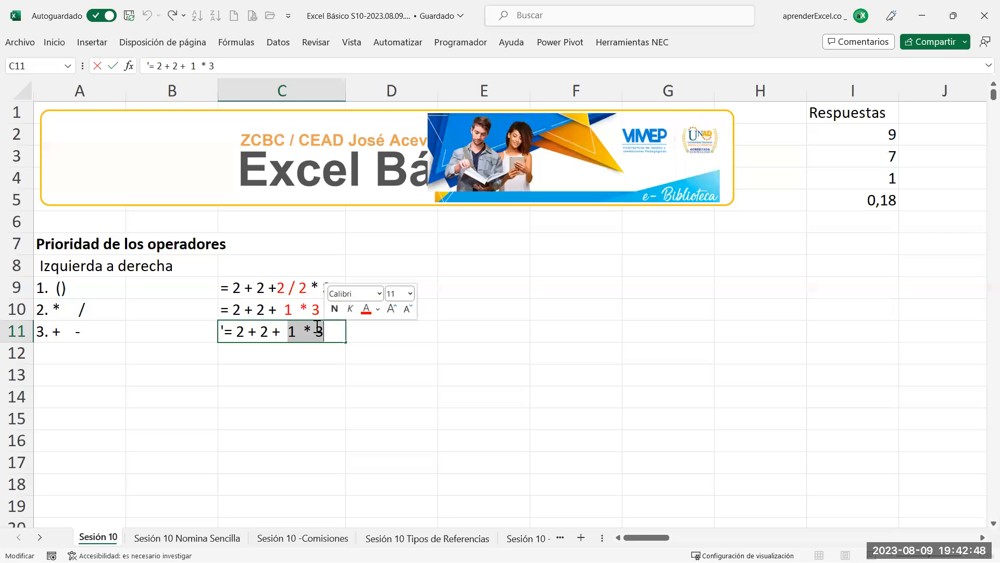
type("3")
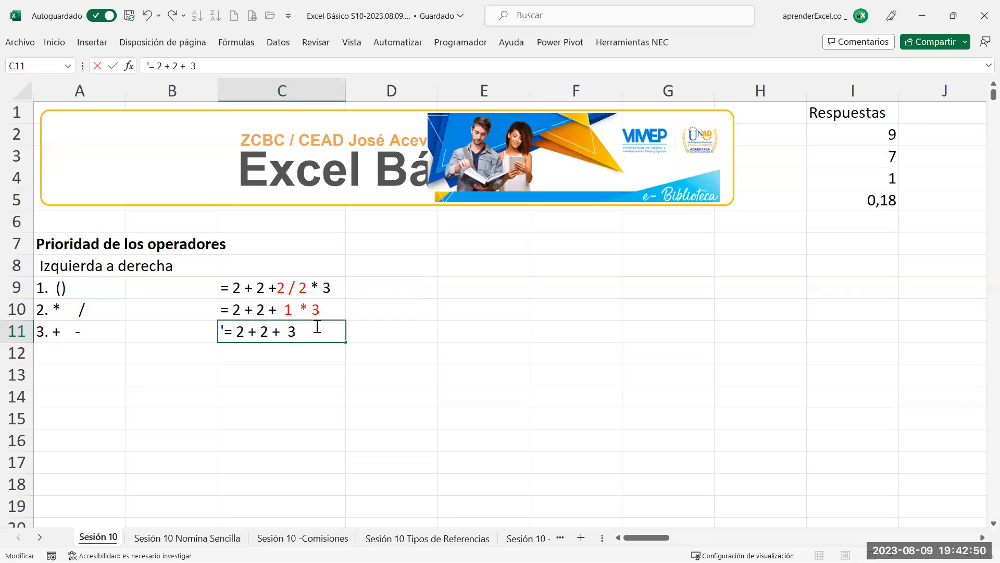
key("Left")
key("Return")
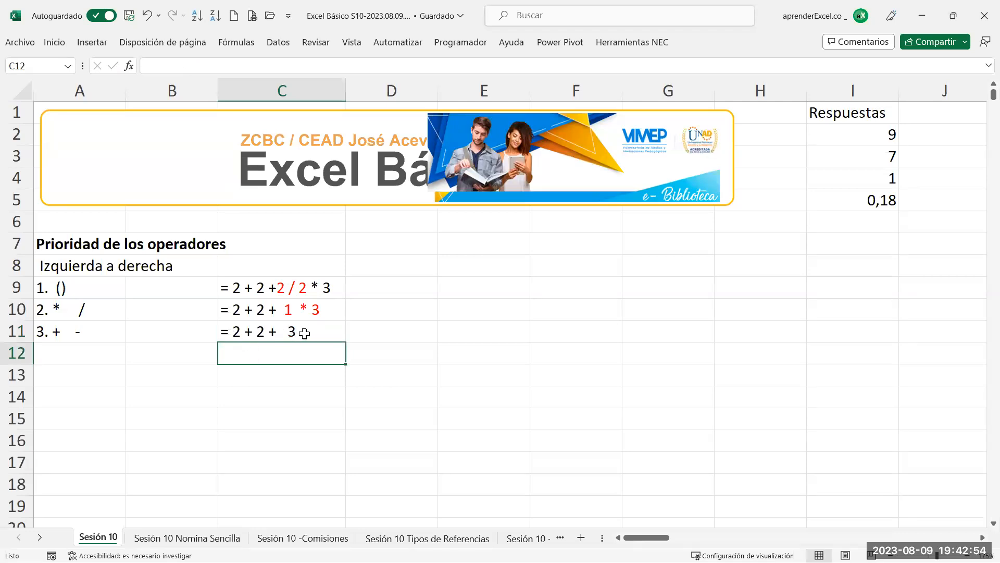
type("=")
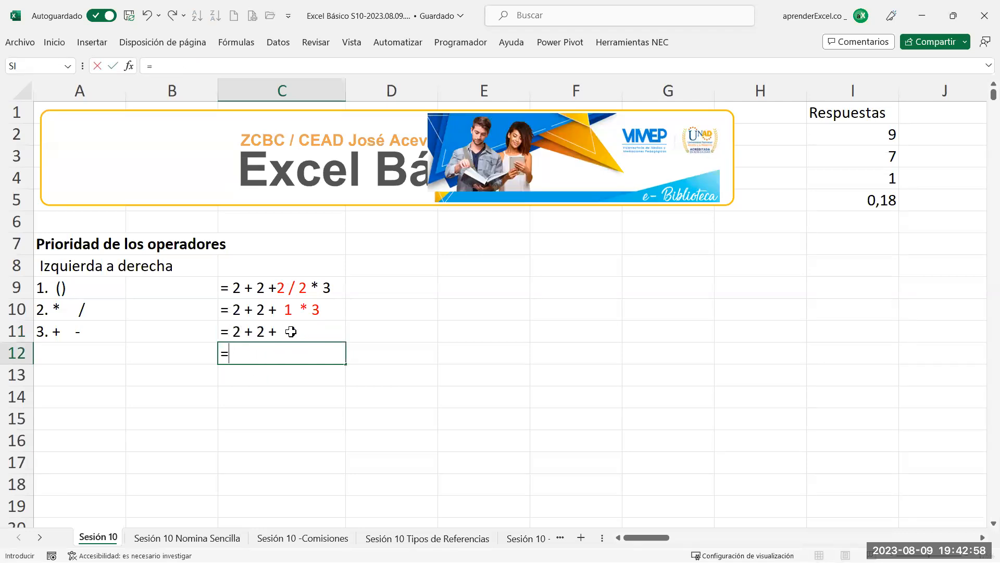
type("7")
key("Return")
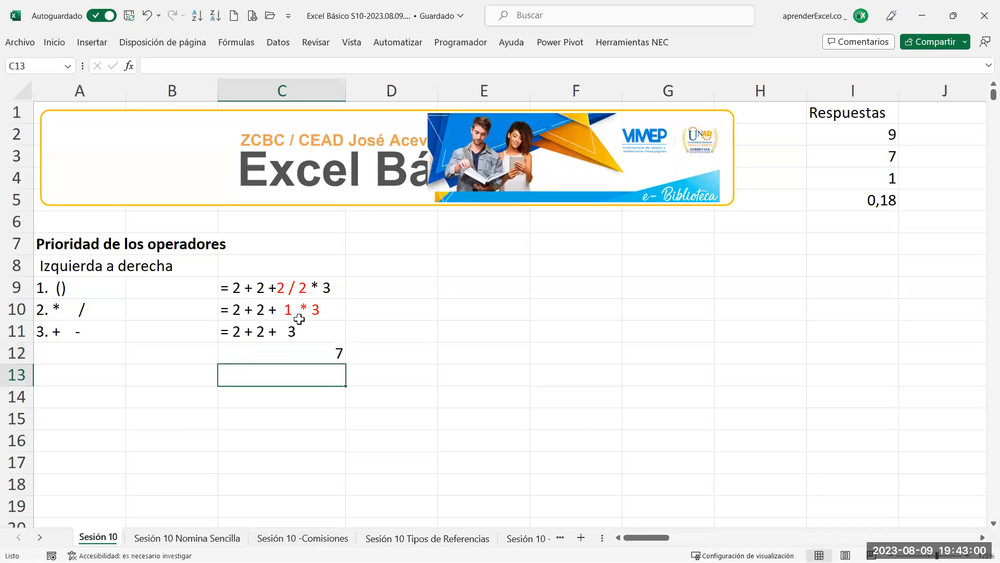
key("Up")
key("Up")
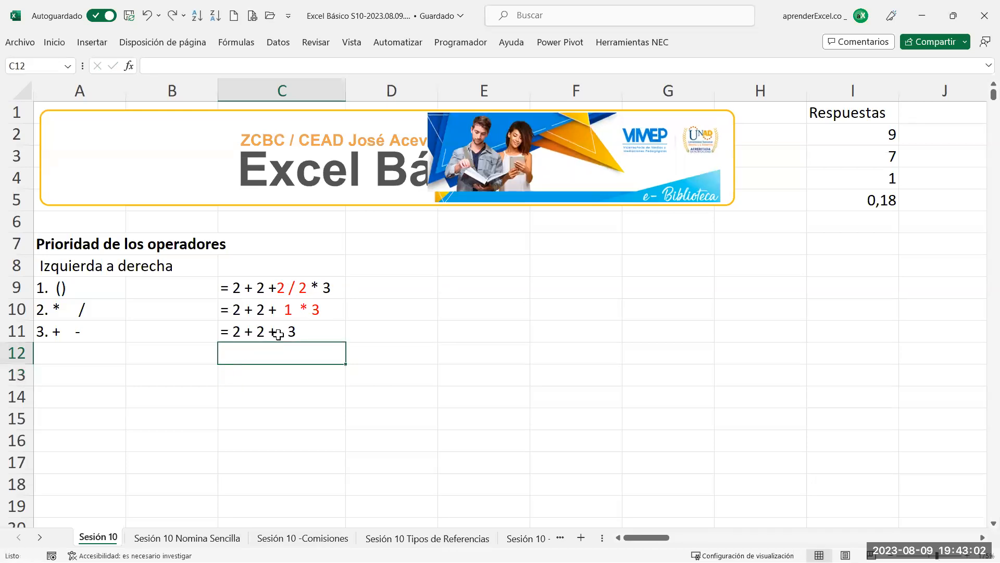
Copy the expression "= 2 + 2 + 3" from C11 into C12
key("ctrl+c")
left_click(275, 352)
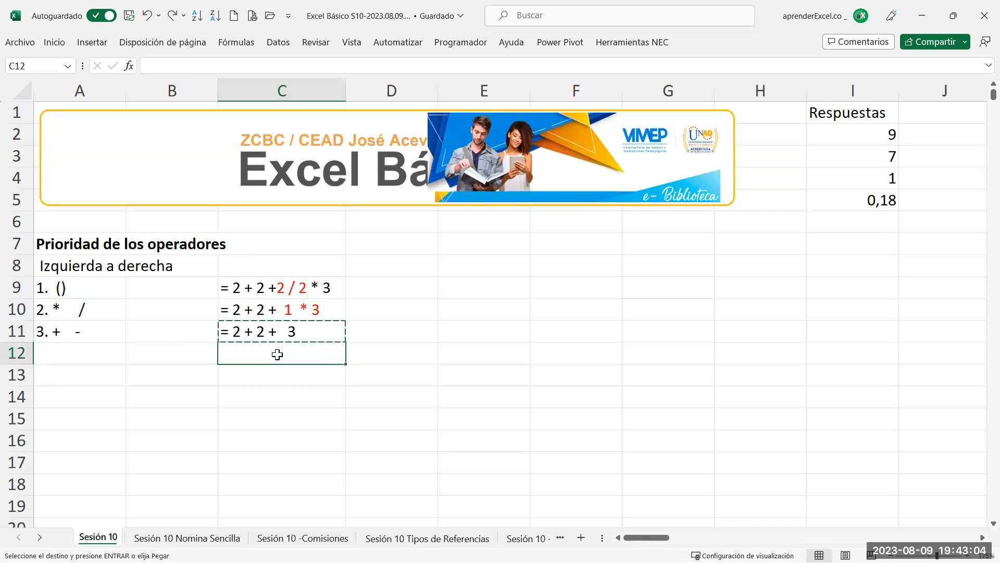
key("Return")
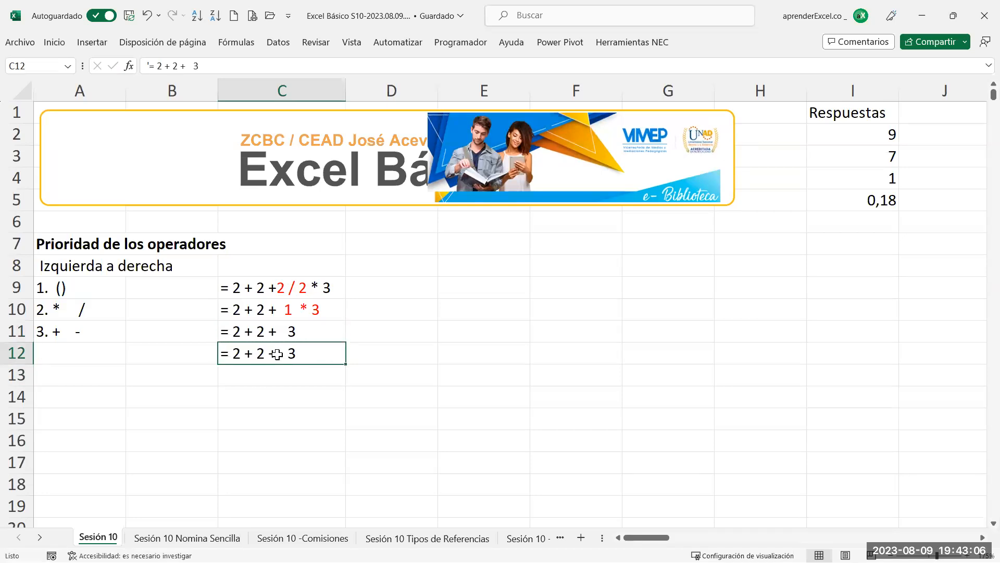
Replace the whole sum after the equals sign in C12 with 7, keeping it as the text "= 7"
key("F2")
key("shift+Left")
key("shift+Left")
key("shift+Left")
key("shift+Left")
key("shift+Left")
key("shift+Left")
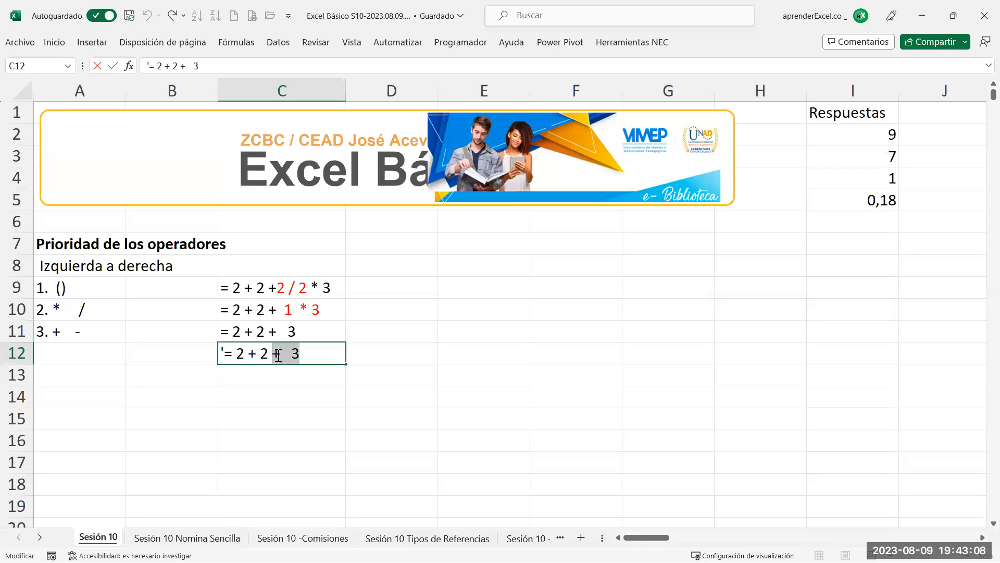
key("shift+Left")
key("shift+Left")
key("shift+Left")
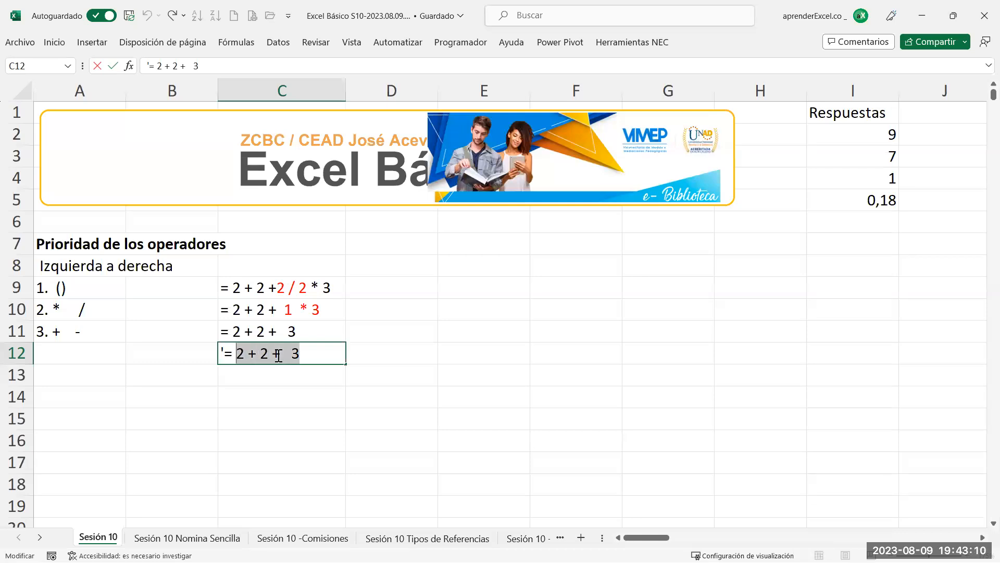
type("7")
key("Return")
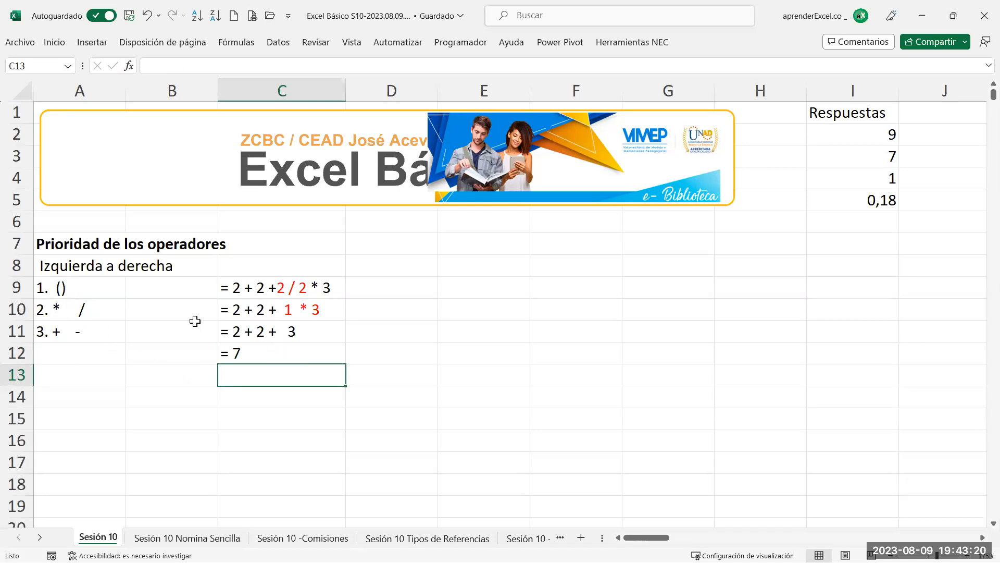
Copy the original expression from C9 into E9 and make column D a narrow spacer
left_click(262, 281)
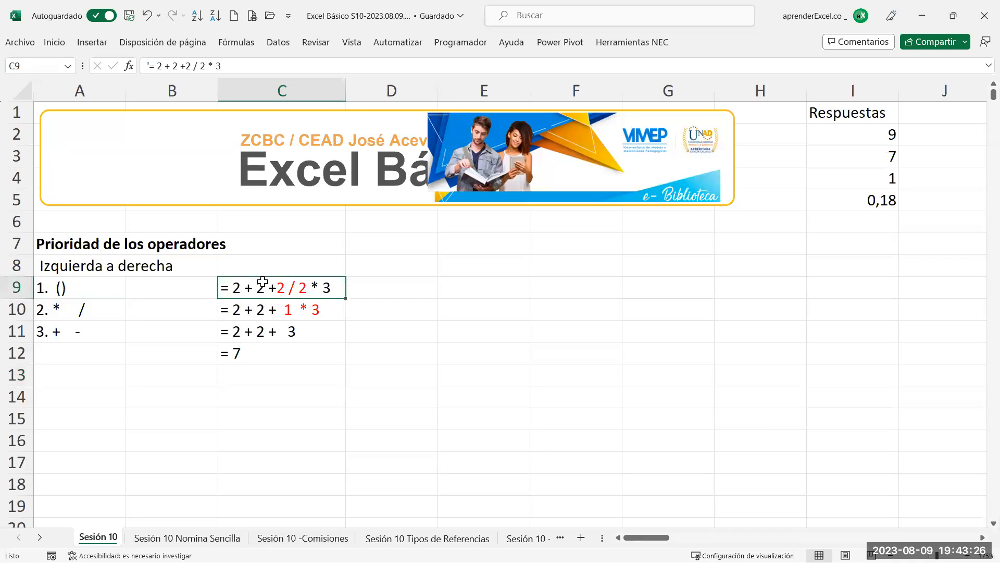
key("ctrl+c")
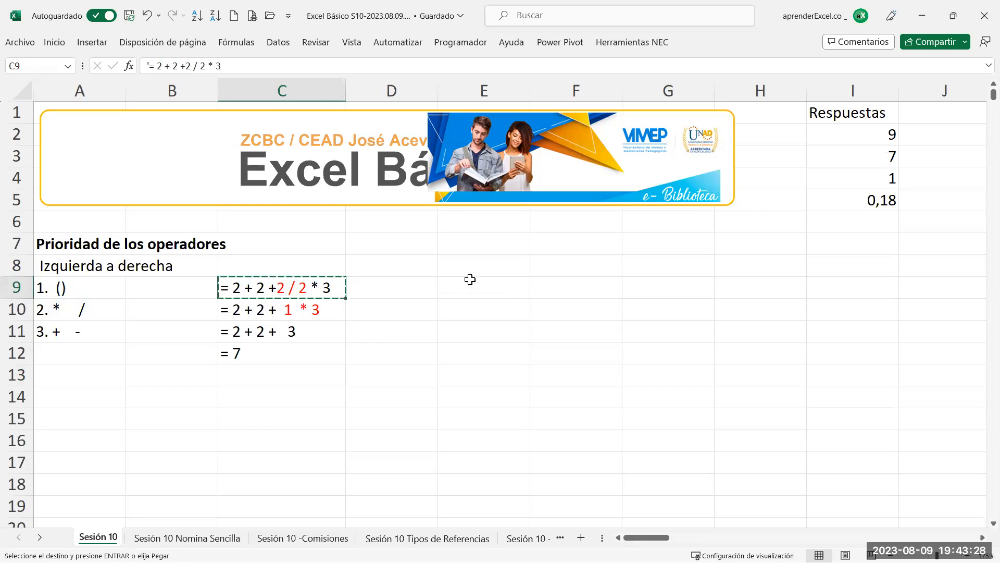
left_click(470, 281)
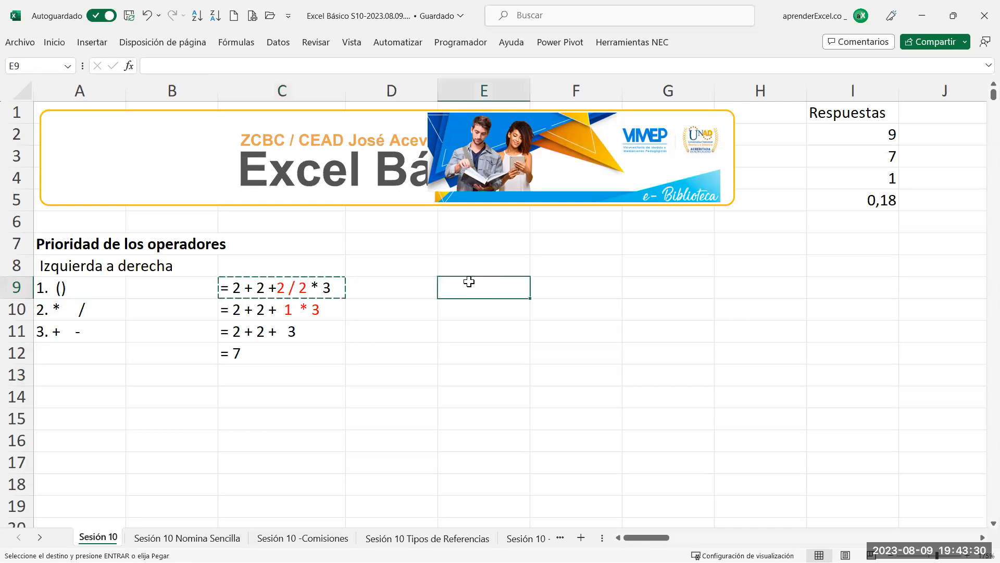
key("Return")
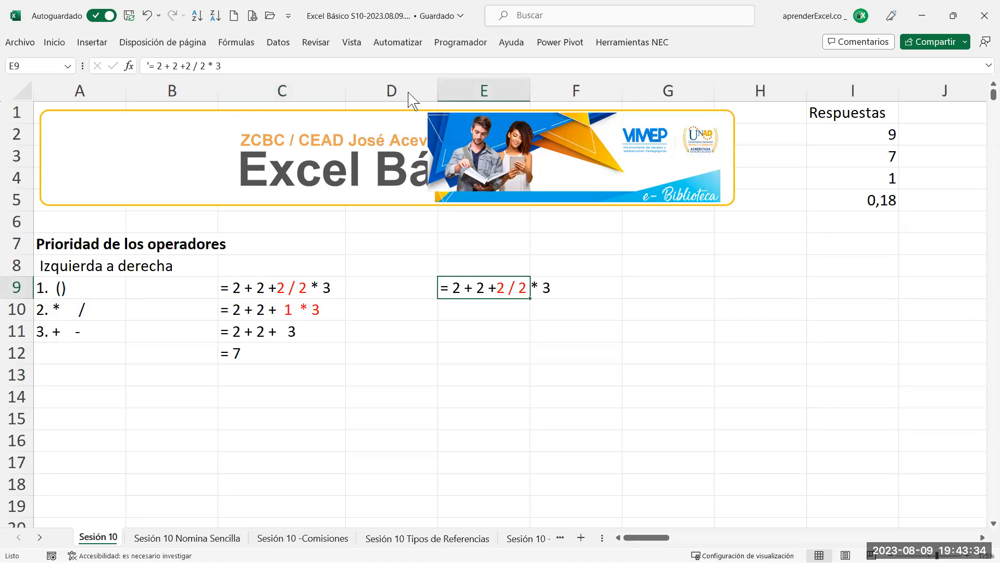
left_click_drag(438, 90, 368, 90)
Set the font color of the whole expression in E9 back to black and collapse the ribbon
left_click(402, 288)
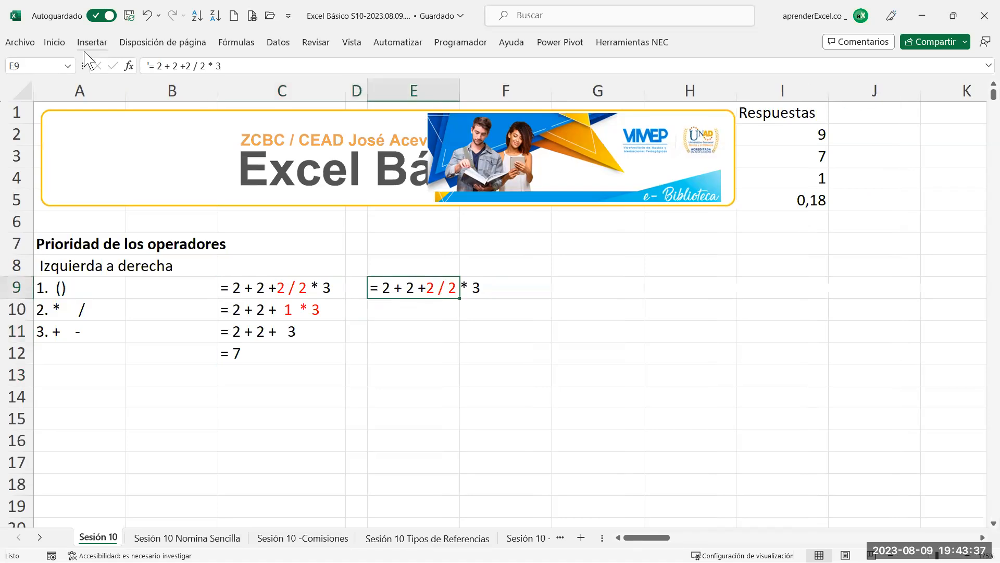
double_click(54, 42)
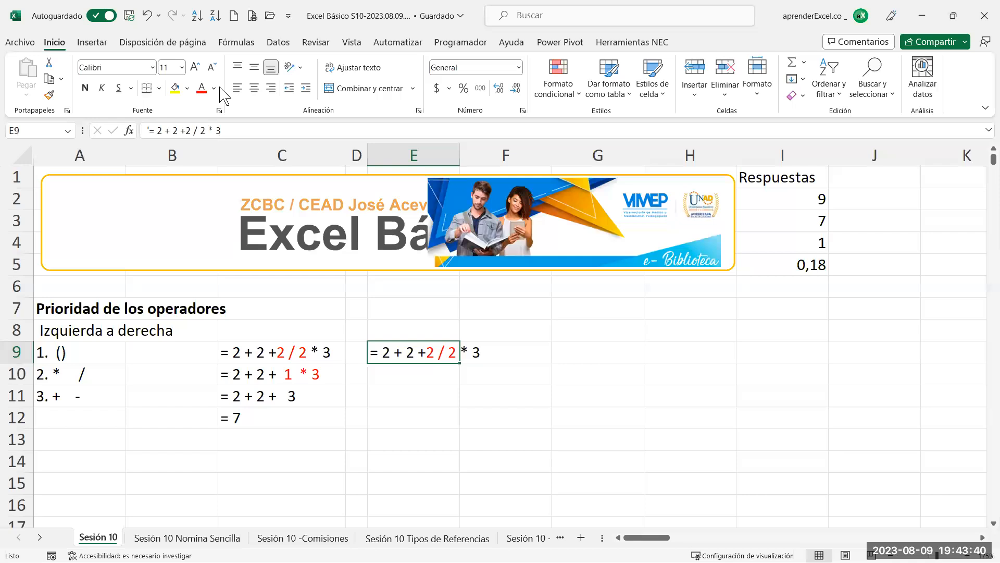
left_click(214, 88)
left_click(224, 105)
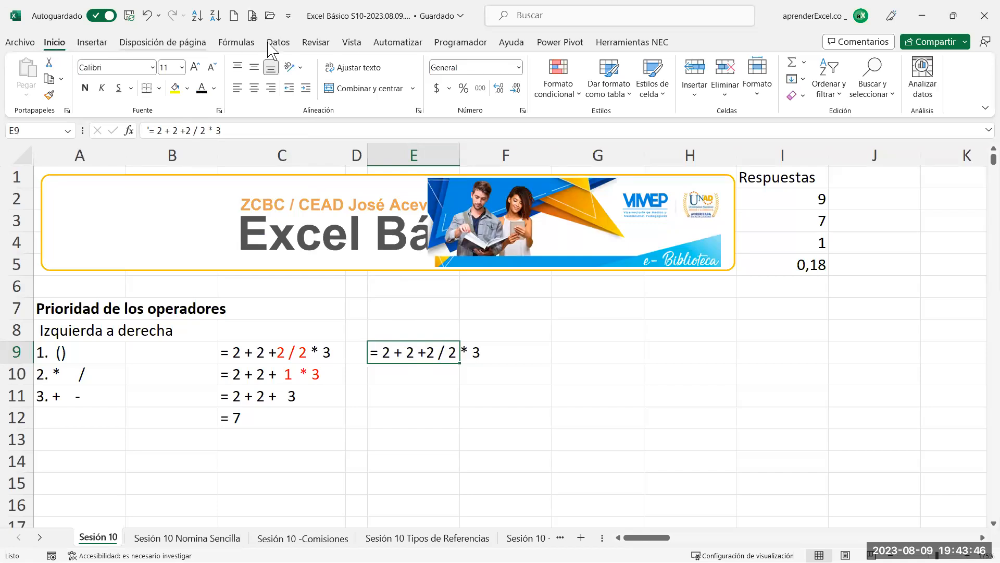
double_click(55, 42)
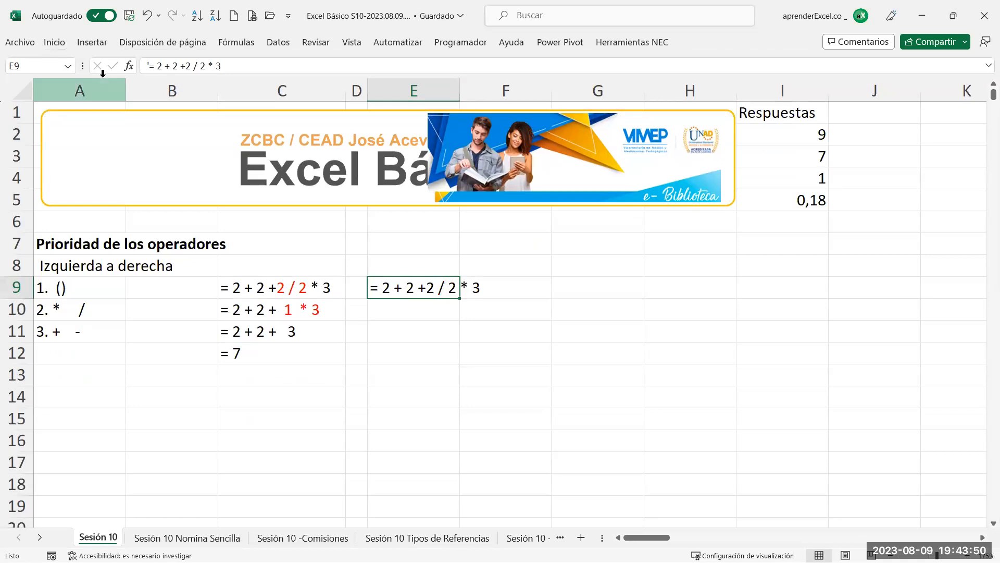
Auto-fit column E to the width of the expression in E9 and pin the ribbon open
left_click(56, 42)
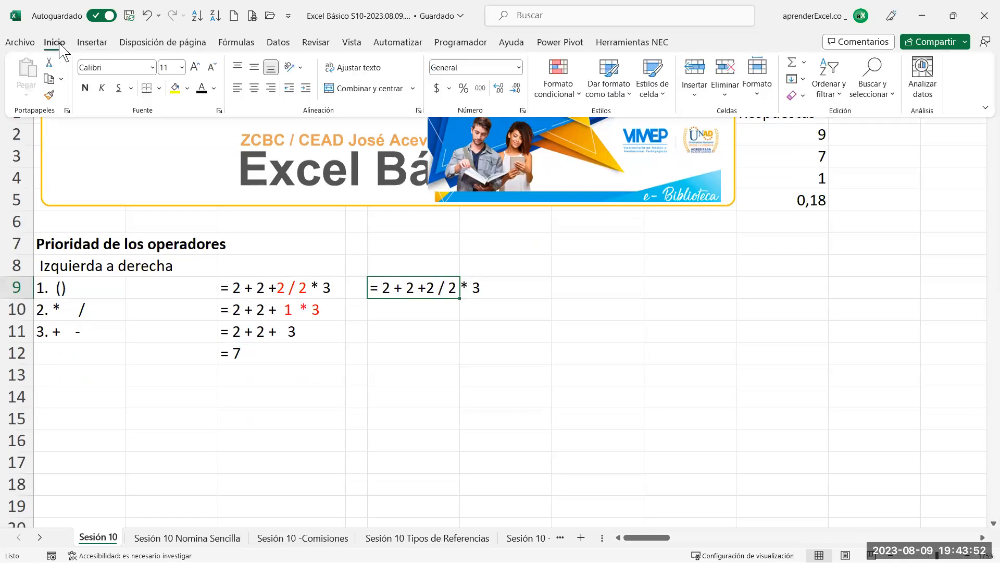
double_click(56, 43)
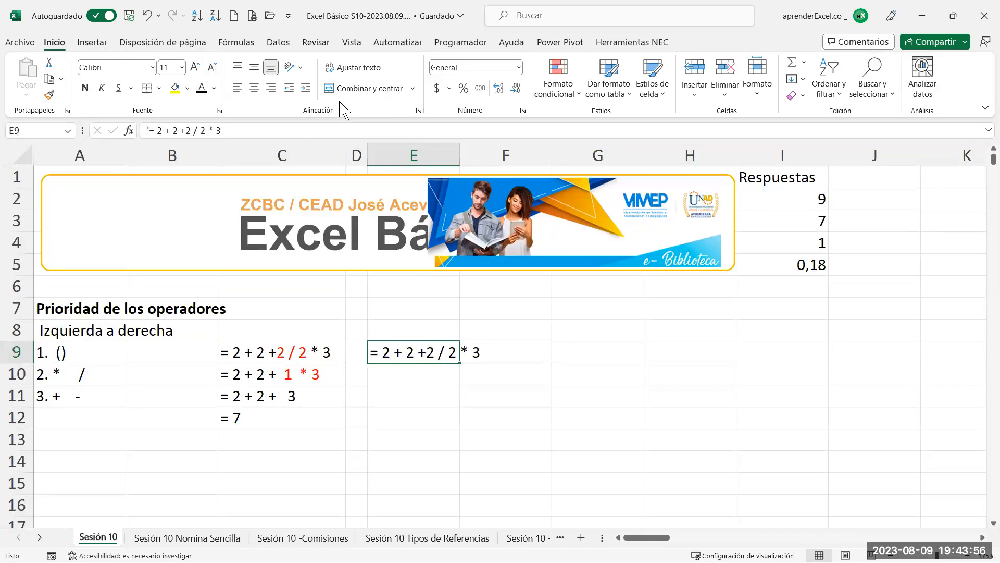
double_click(53, 43)
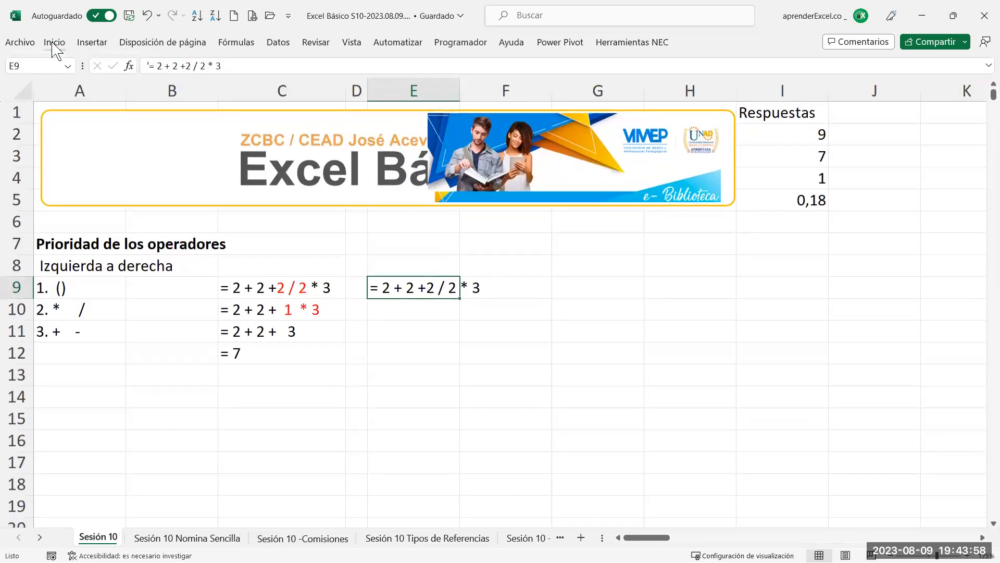
double_click(460, 83)
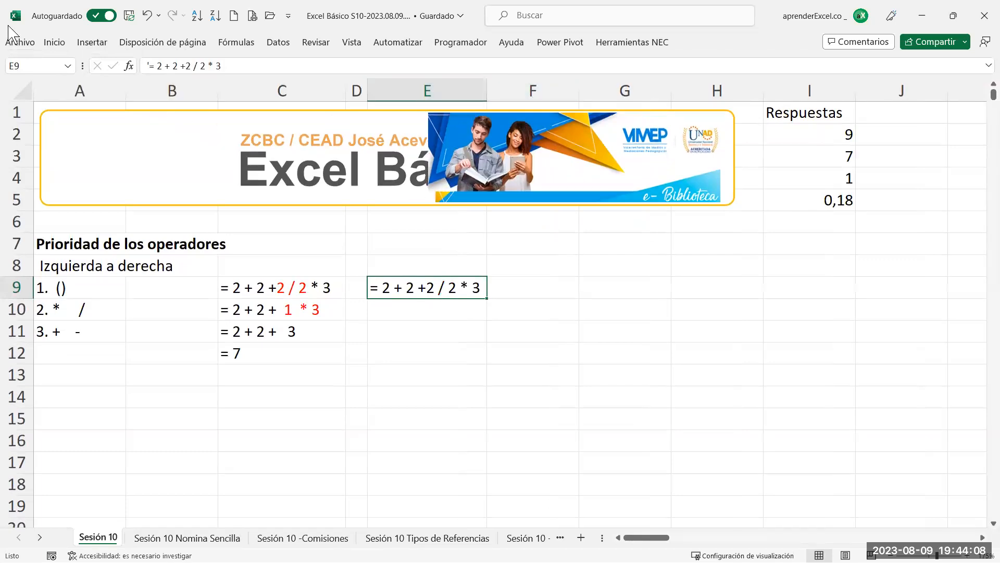
left_click(57, 43)
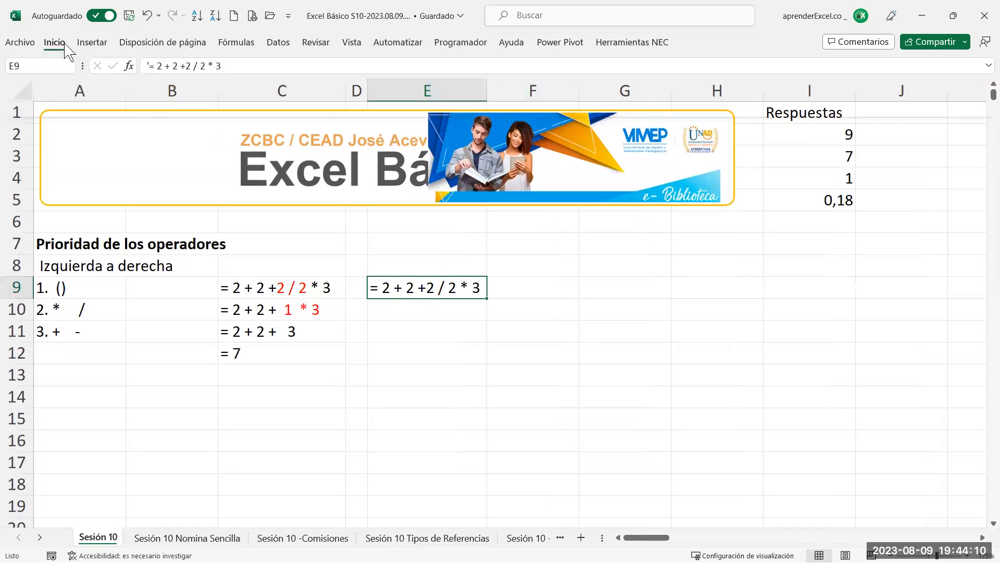
double_click(66, 45)
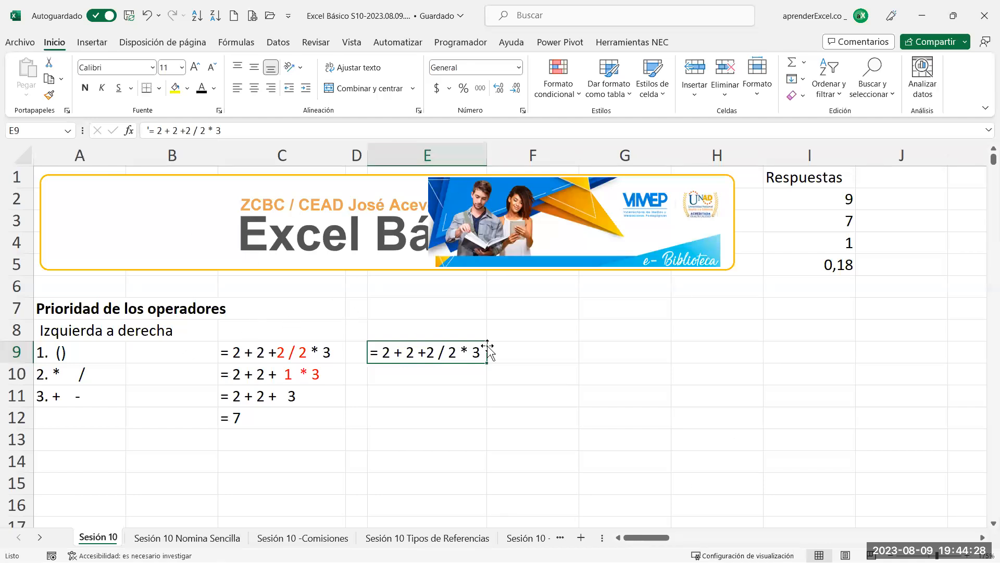
Enclose the second and third 2s of the expression in E9 in parentheses, as (2 +2 )
left_click(532, 332)
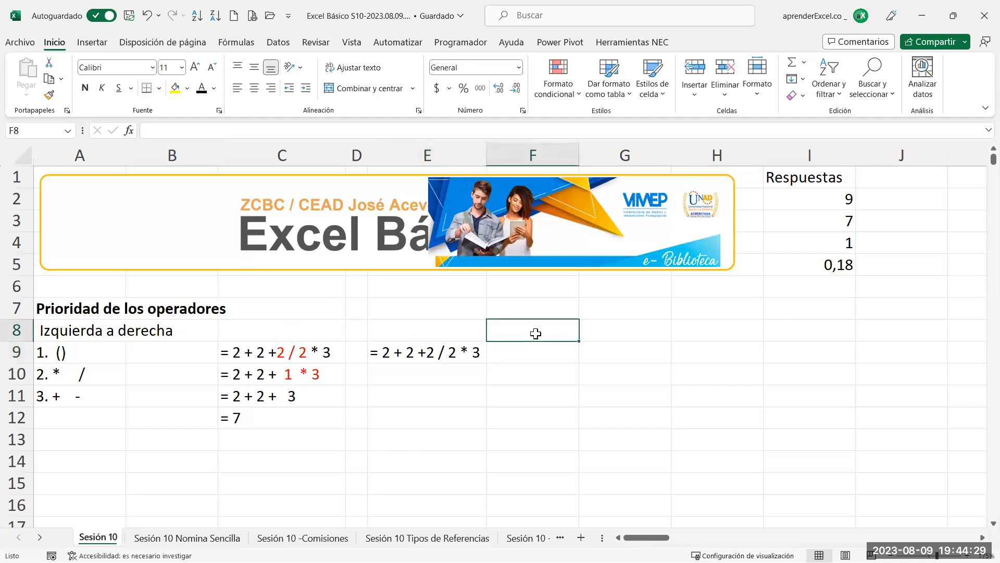
left_click(403, 351)
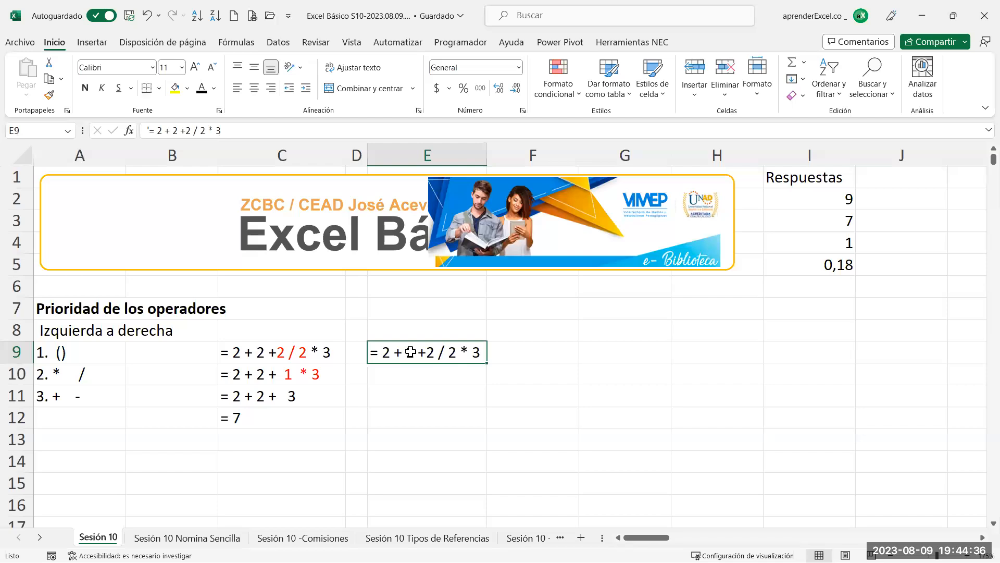
double_click(409, 352)
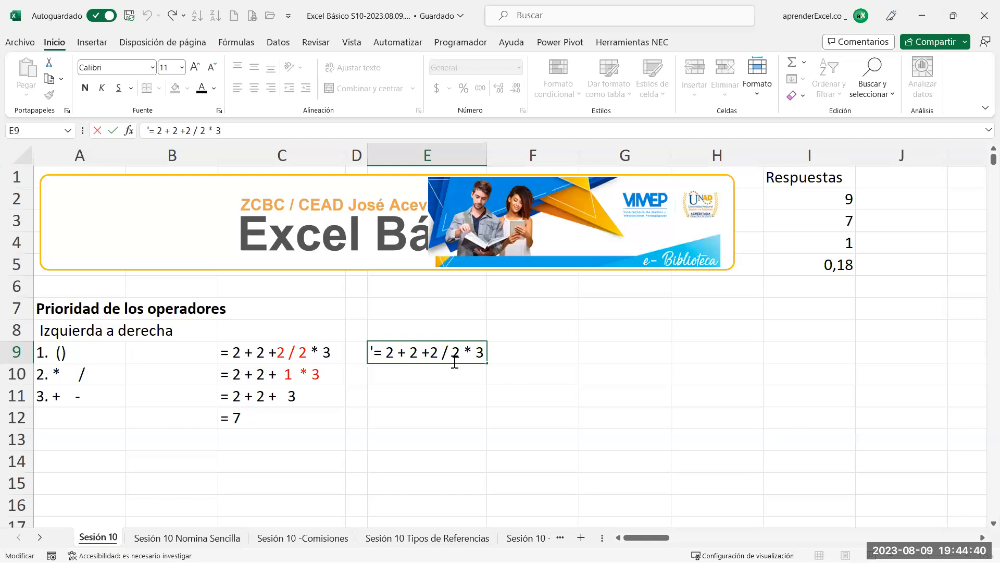
type("(")
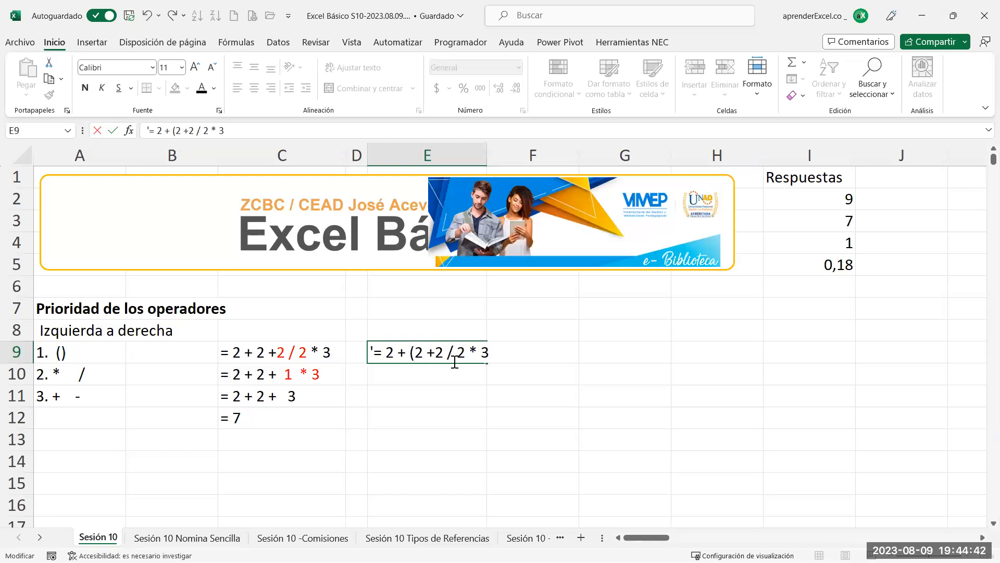
left_click(447, 351)
type(")")
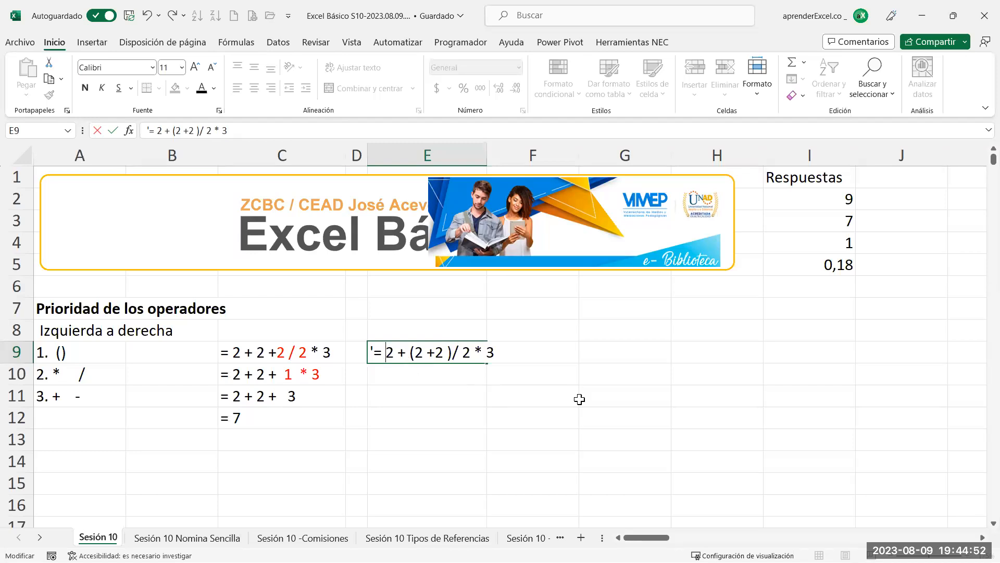
Add outer parentheses in E9 so it reads "= (2 + (2 +2 )/ 2 )* 3", and widen column E to fit
type("(")
left_click(482, 358)
type(")")
key("Return")
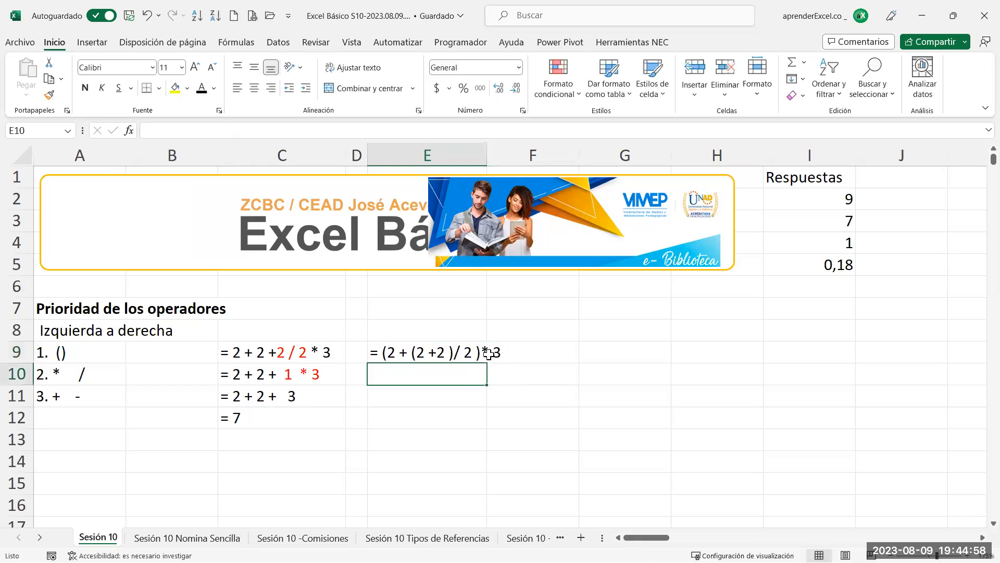
key("Up")
left_click_drag(487, 155, 508, 155)
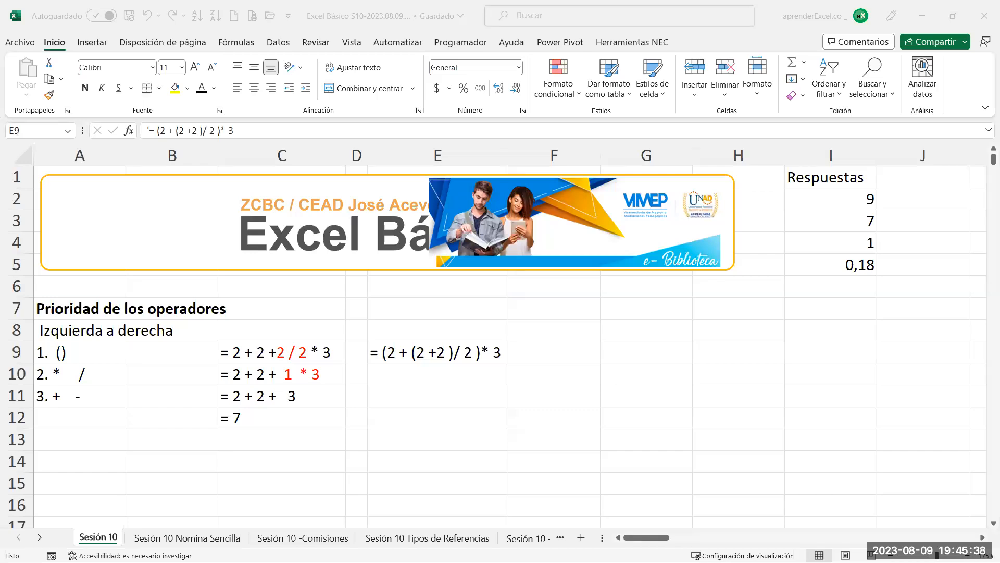
Clear the old answers in I2:I5 under Respuestas and enter 12, 9 and 1 in I2:I4
left_click(783, 324)
left_click_drag(837, 201, 831, 264)
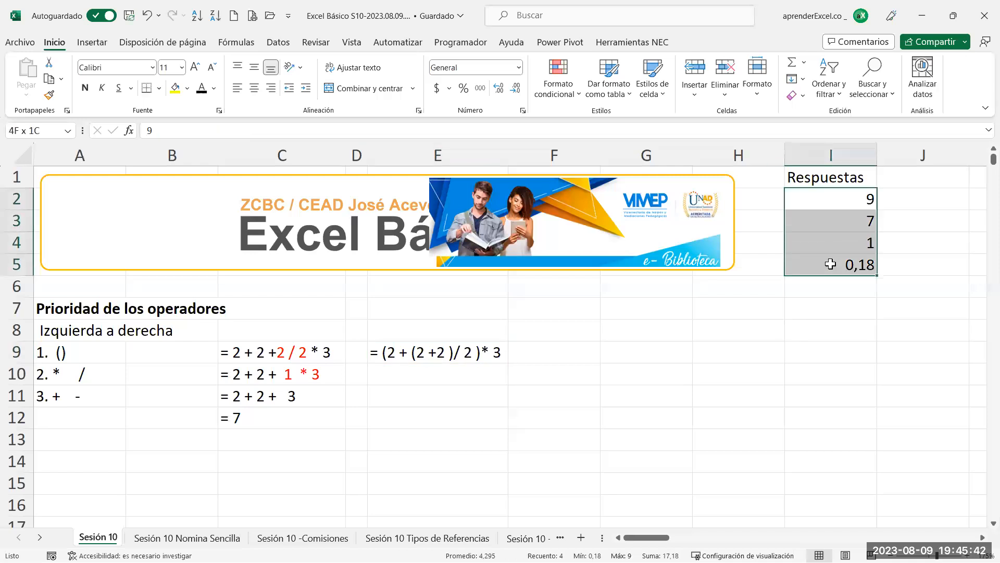
key("Delete")
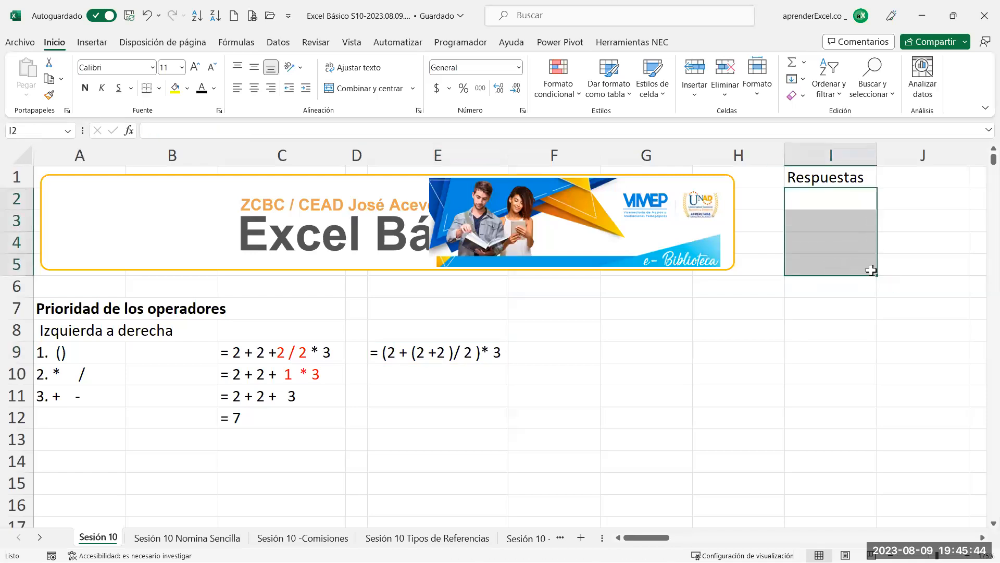
left_click(815, 197)
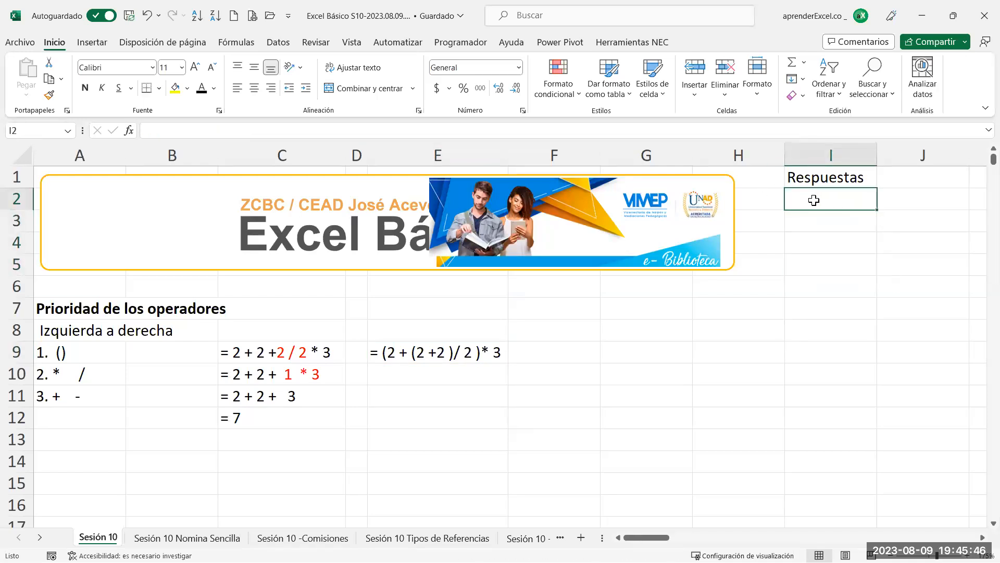
type("12")
key("Return")
type("9")
key("Return")
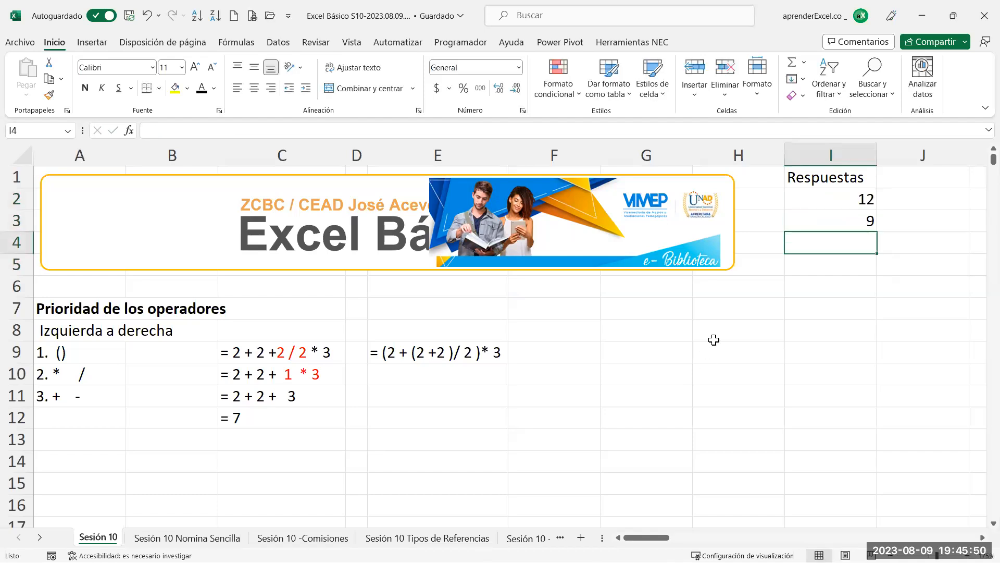
double_click(827, 241)
type("1")
key("Return")
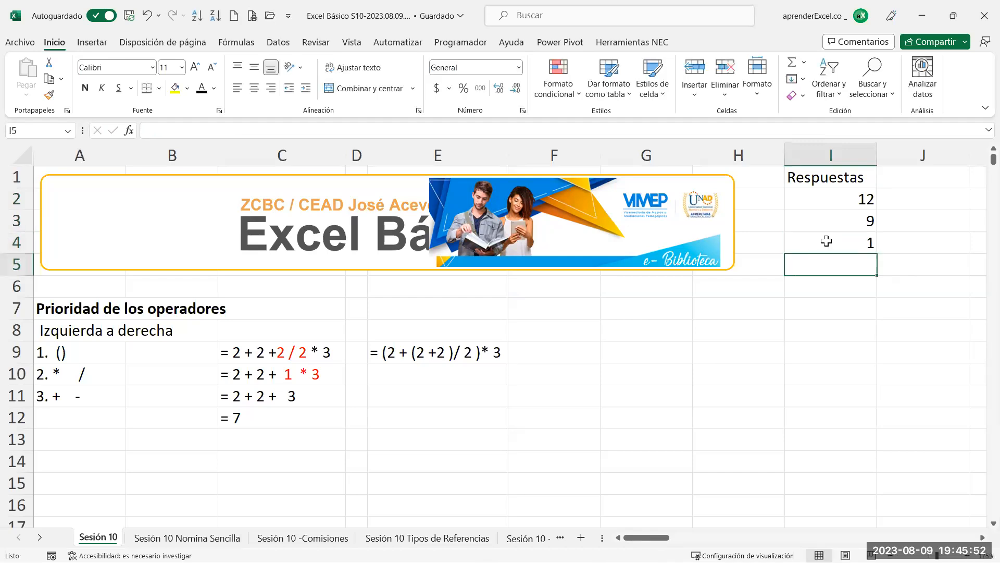
Fill the first example's result cell C12 with yellow and enter 7 as an answer in I5
left_click(244, 420)
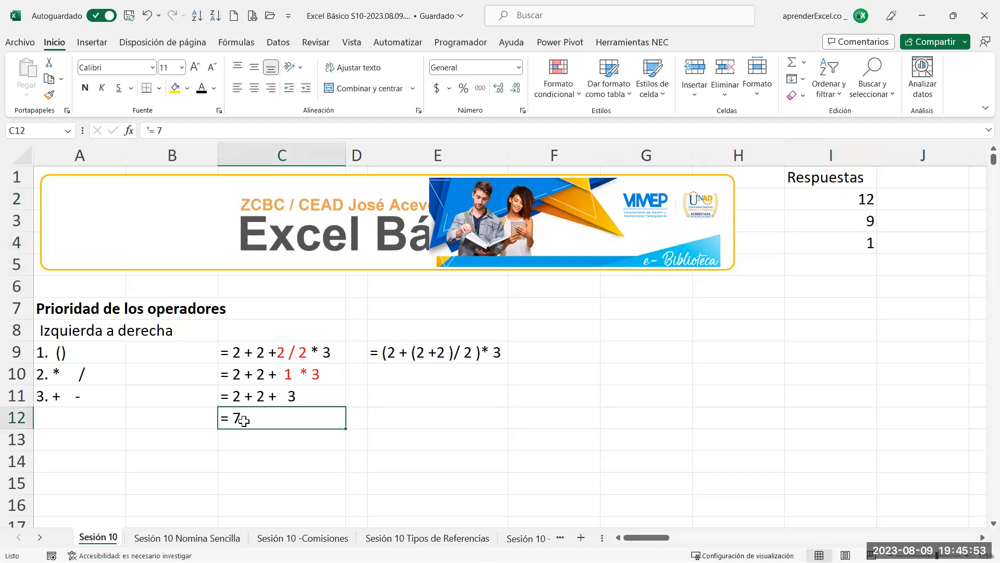
left_click(175, 89)
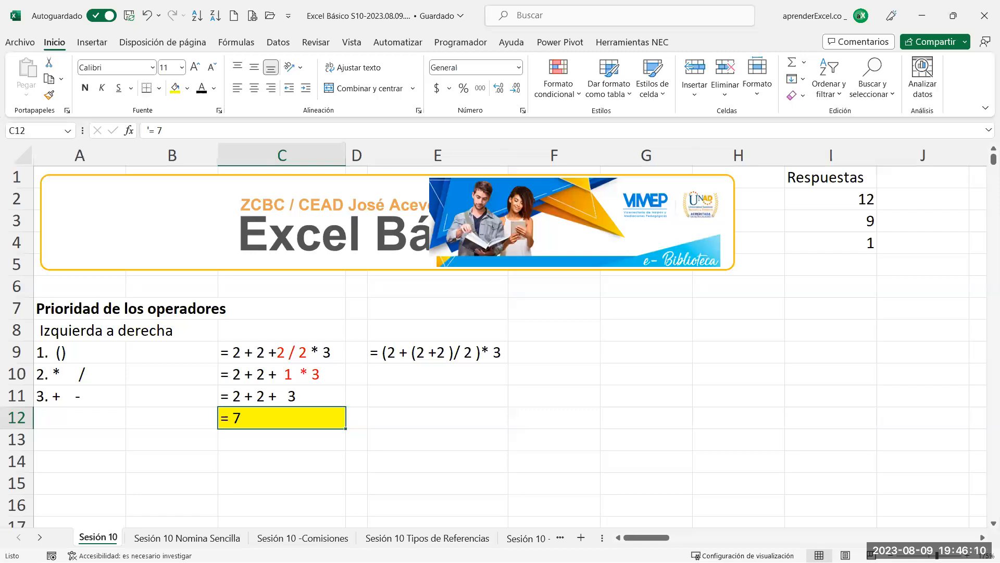
left_click(850, 268)
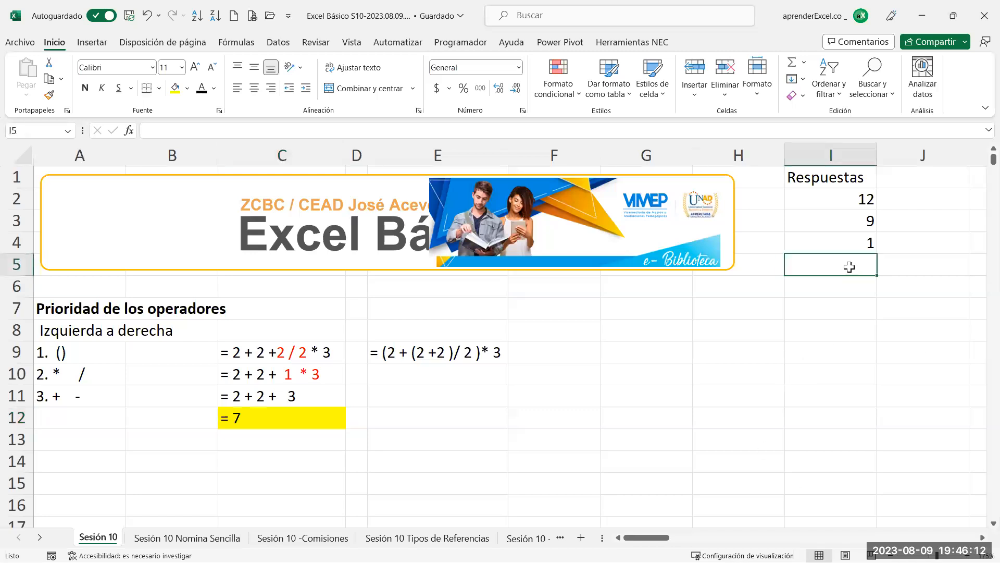
type("7")
key("Return")
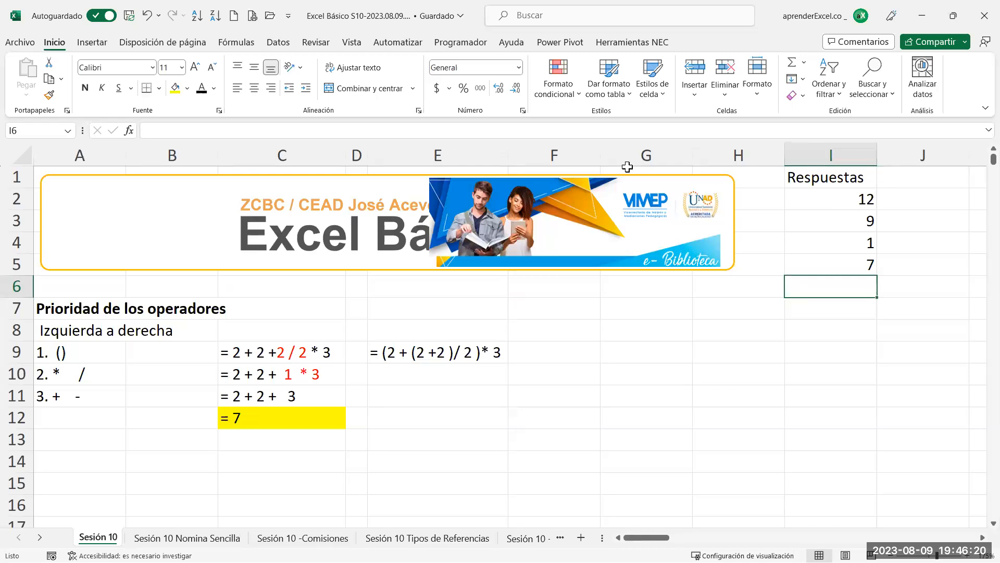
Copy the parenthesized expression from E9 into E10
left_click(458, 374)
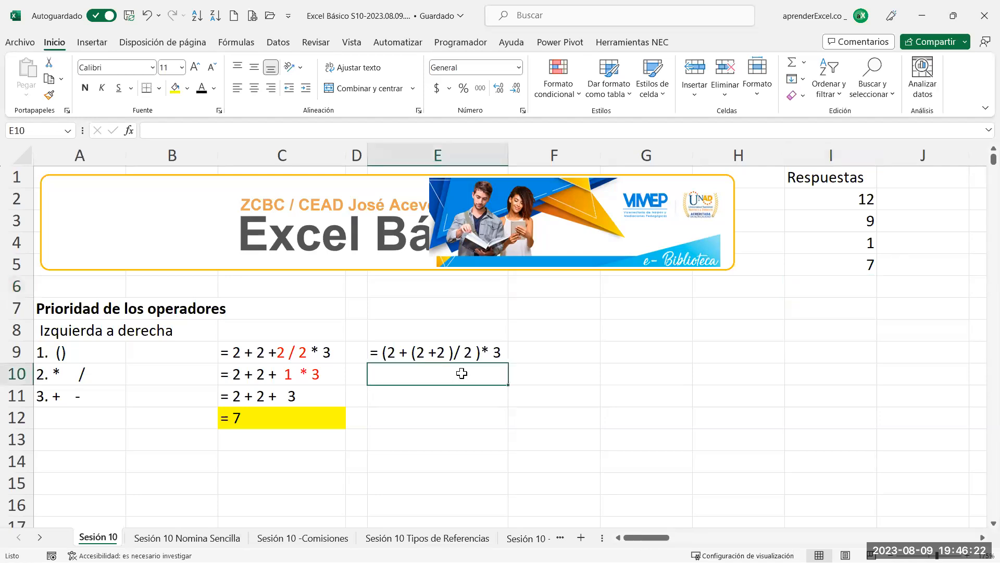
left_click(463, 353)
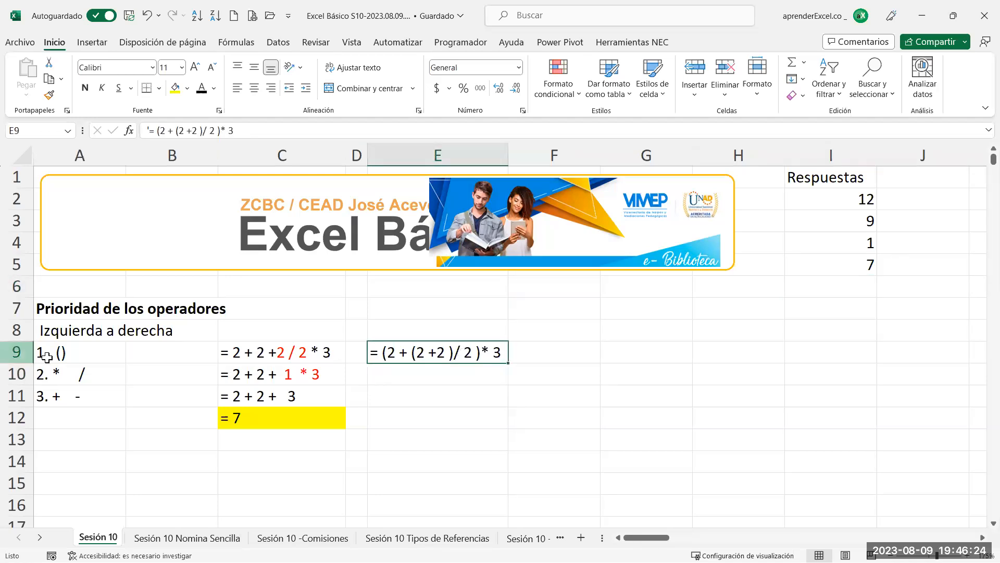
key("ctrl+c")
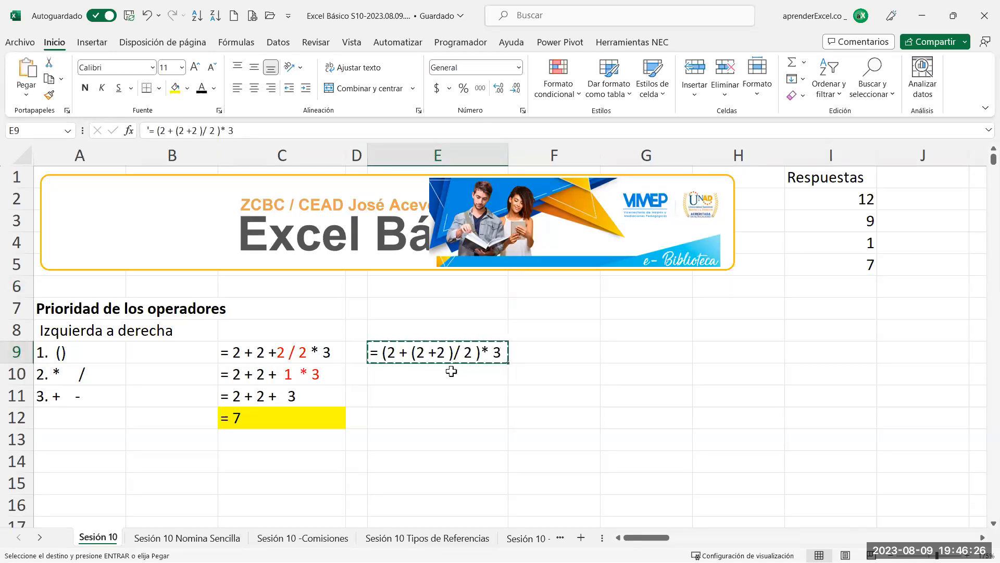
left_click(435, 377)
key("Return")
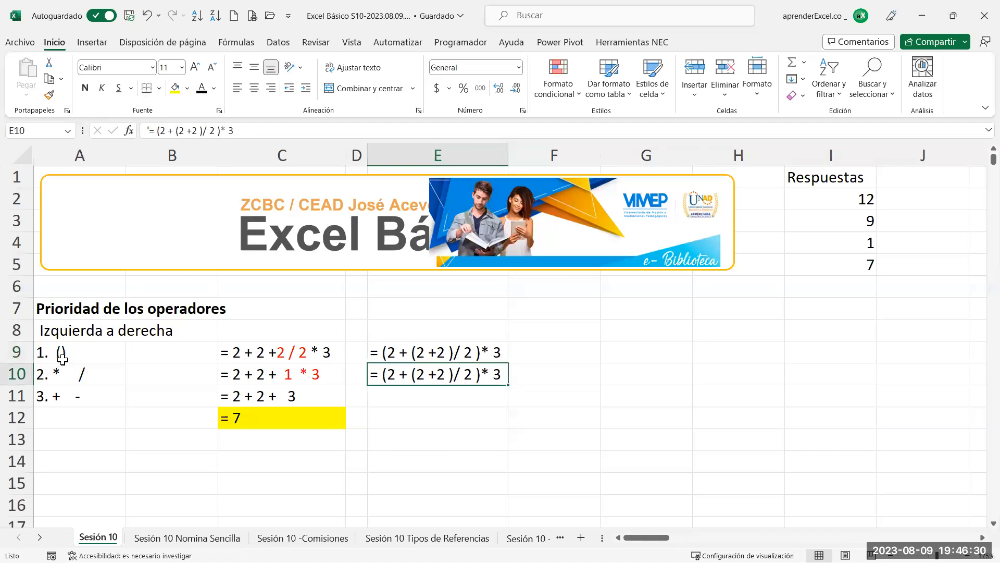
Color only the inner parenthesis (2 +2 ) of the expression in E10 red
double_click(420, 376)
left_click_drag(420, 372, 459, 373)
left_click(418, 374)
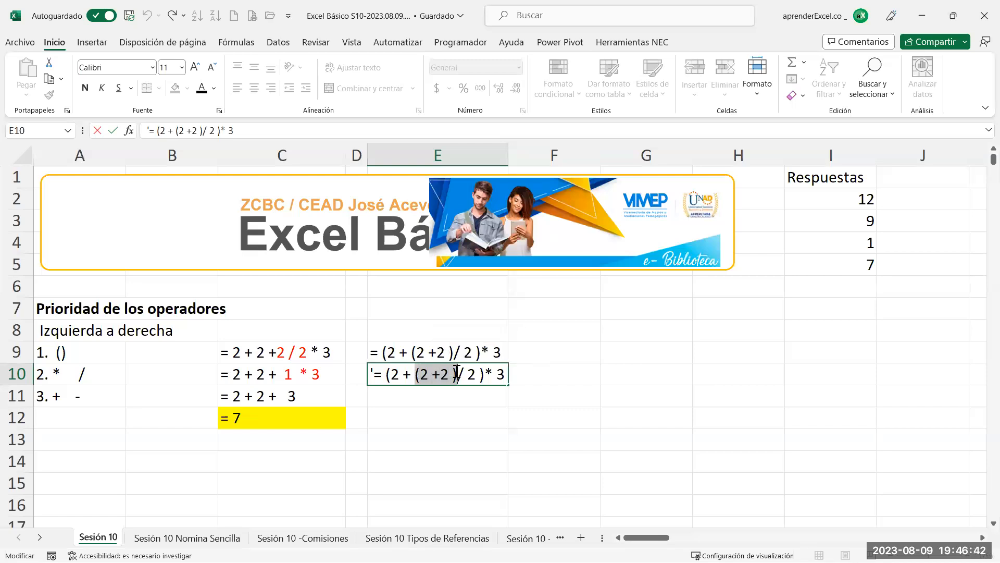
left_click(510, 352)
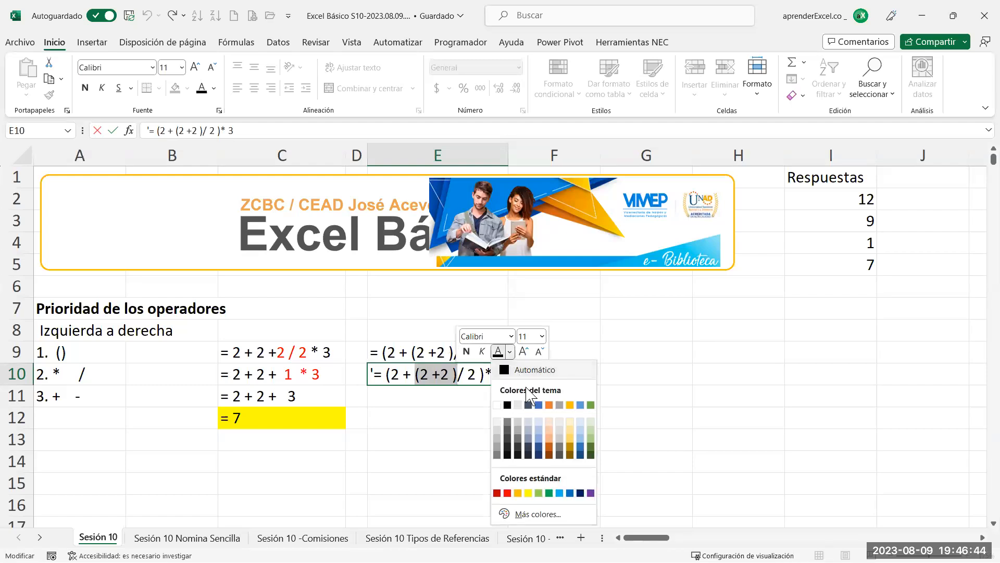
left_click(507, 492)
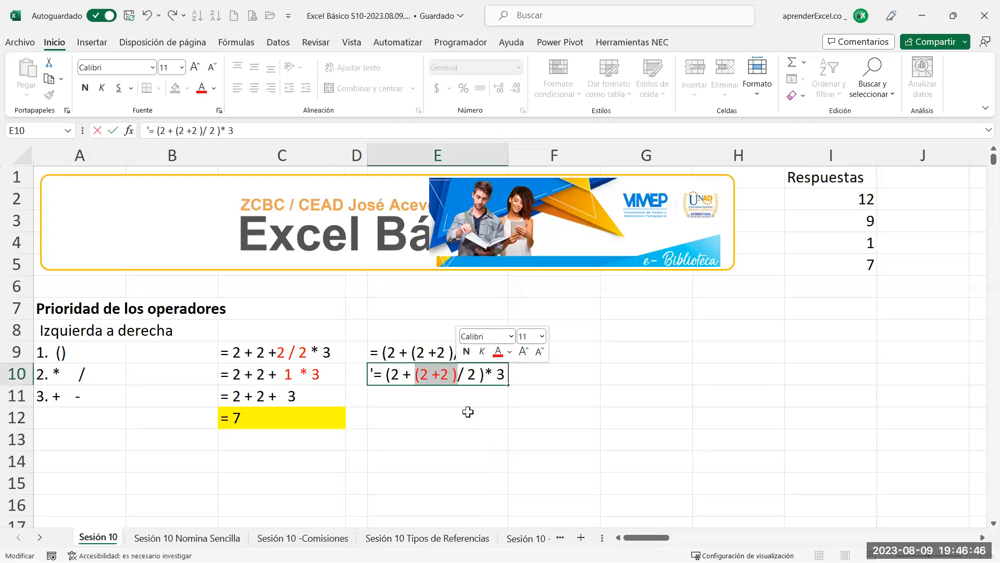
key("Return")
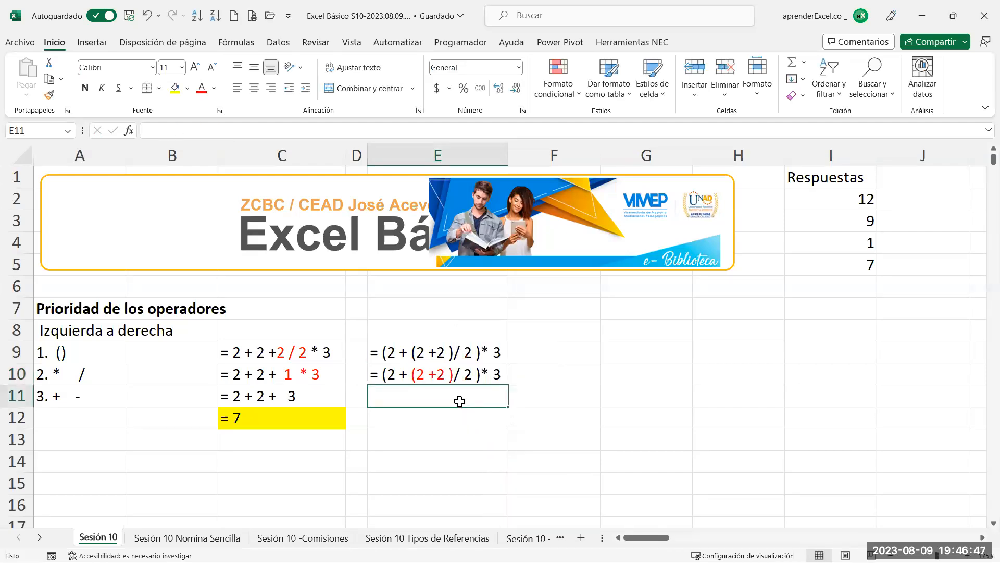
Copy the expression with the red inner parenthesis from E10 into E11
left_click(457, 375)
key("ctrl+c")
left_click(452, 395)
key("ctrl+v")
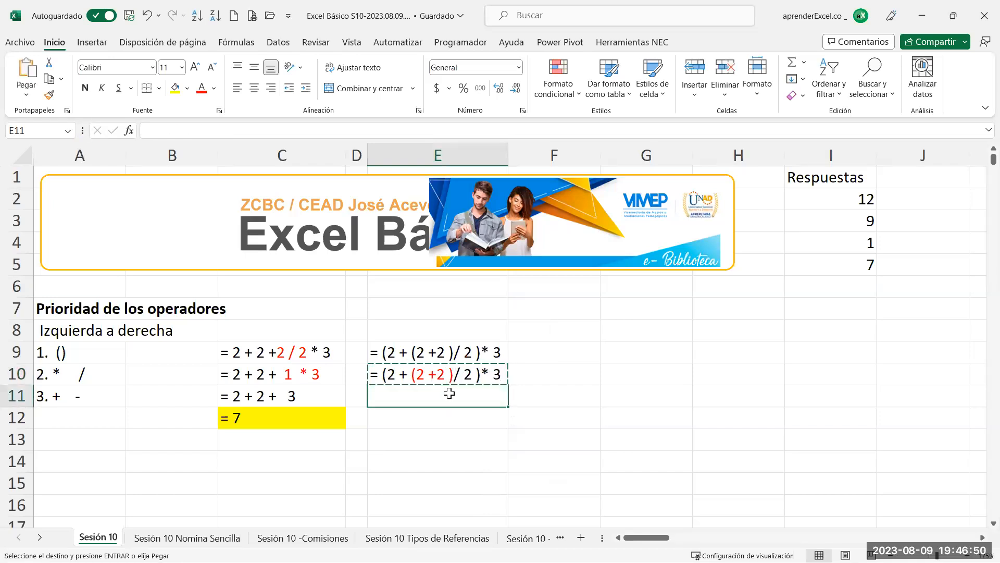
key("Escape")
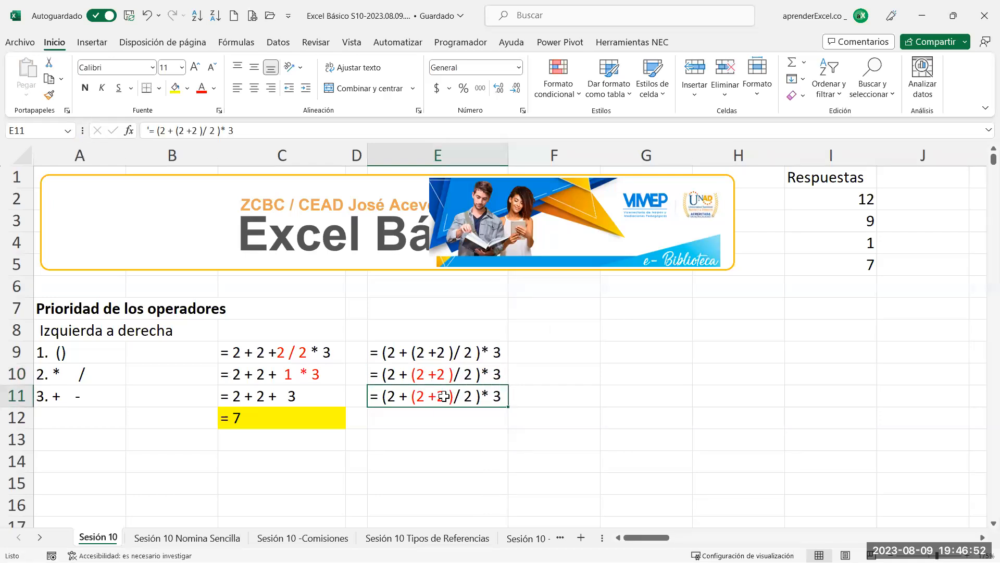
Replace the red inner parenthesis in E11 with 4 and color 4/ 2 red
double_click(439, 395)
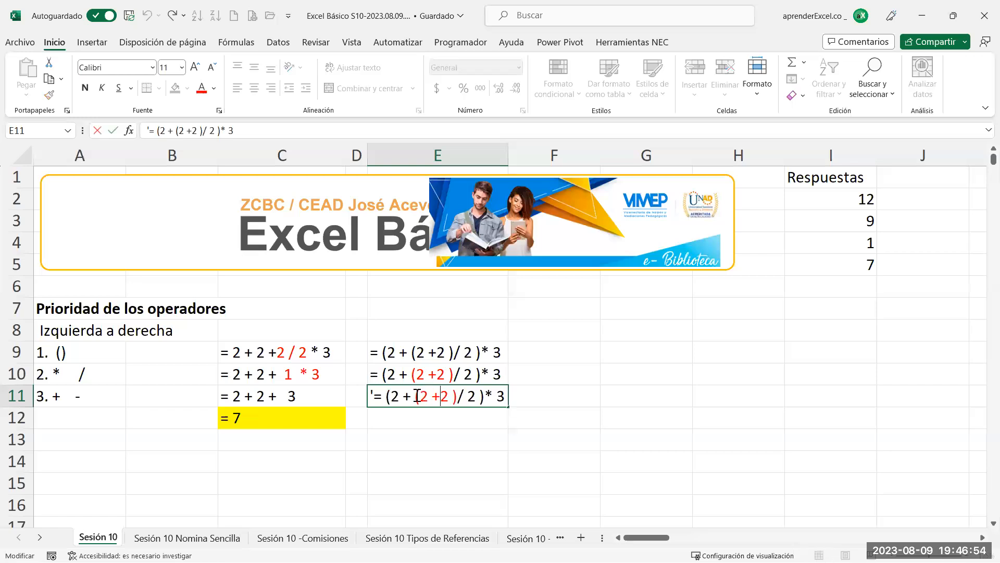
left_click_drag(418, 396, 458, 394)
type("4")
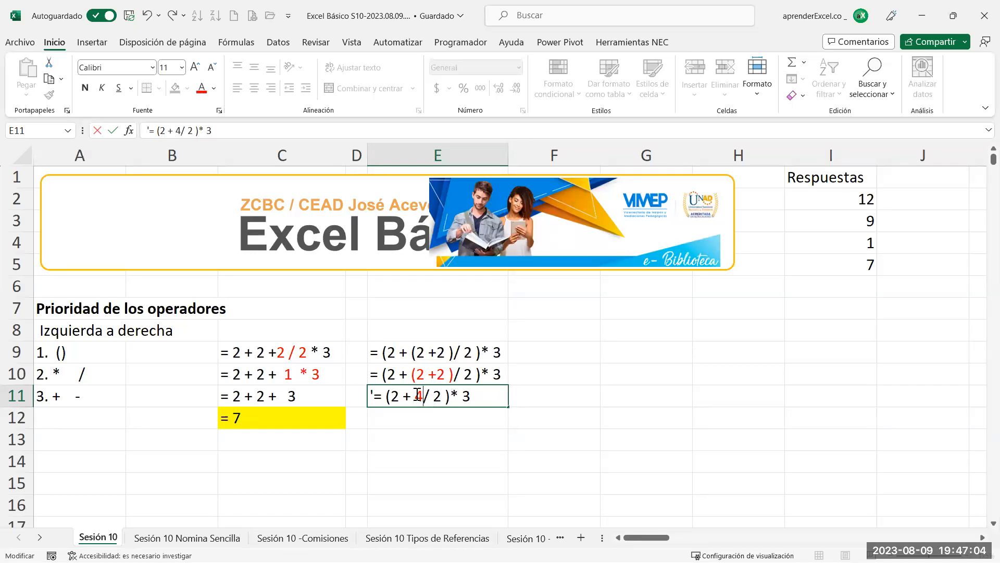
left_click_drag(414, 395, 443, 393)
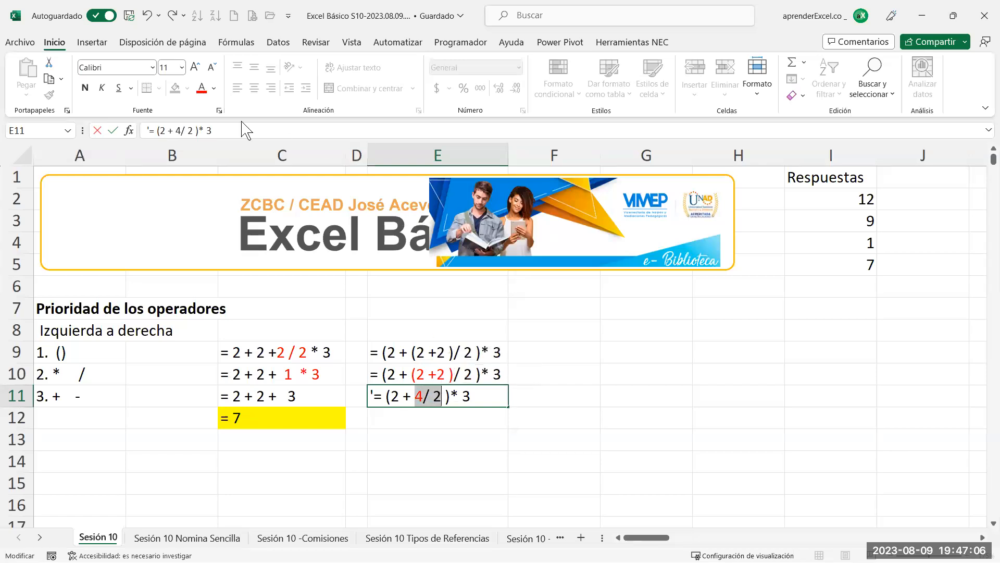
left_click(200, 88)
key("Return")
key("Up")
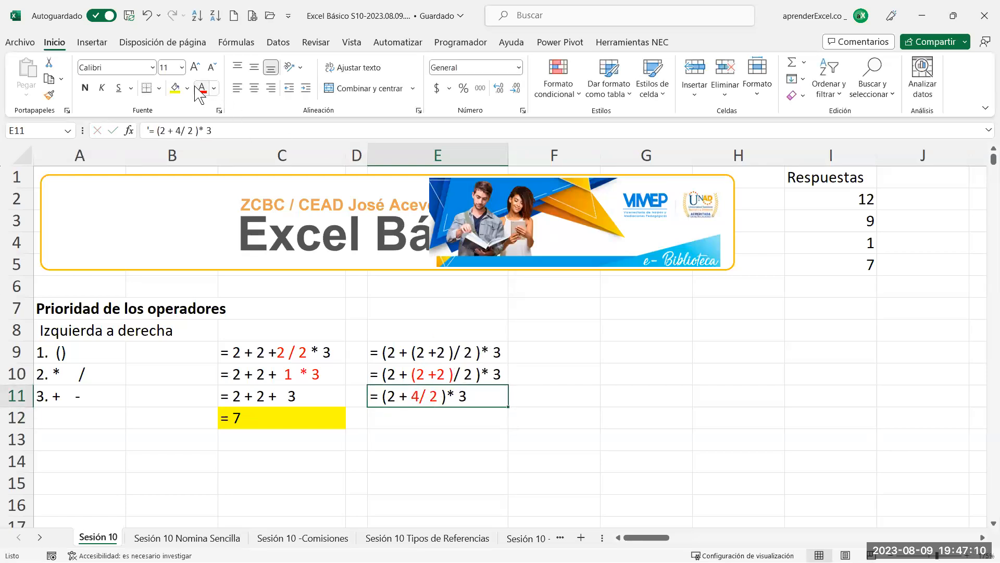
Copy the expression from E11 into E12
key("ctrl+c")
key("Down")
key("Return")
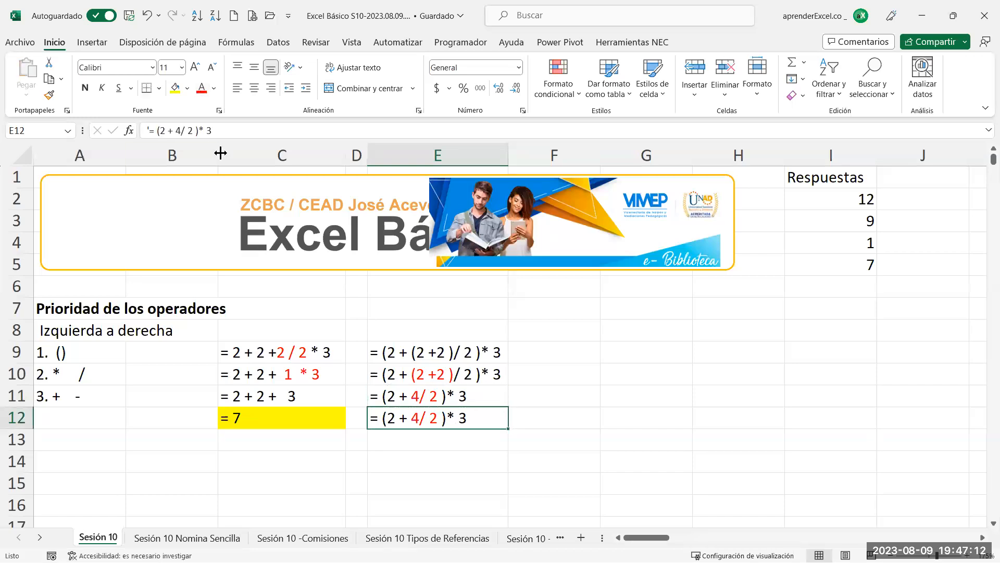
Insert extra spaces before the 4 and before the red 2 in E11 to spread out the division
double_click(413, 396)
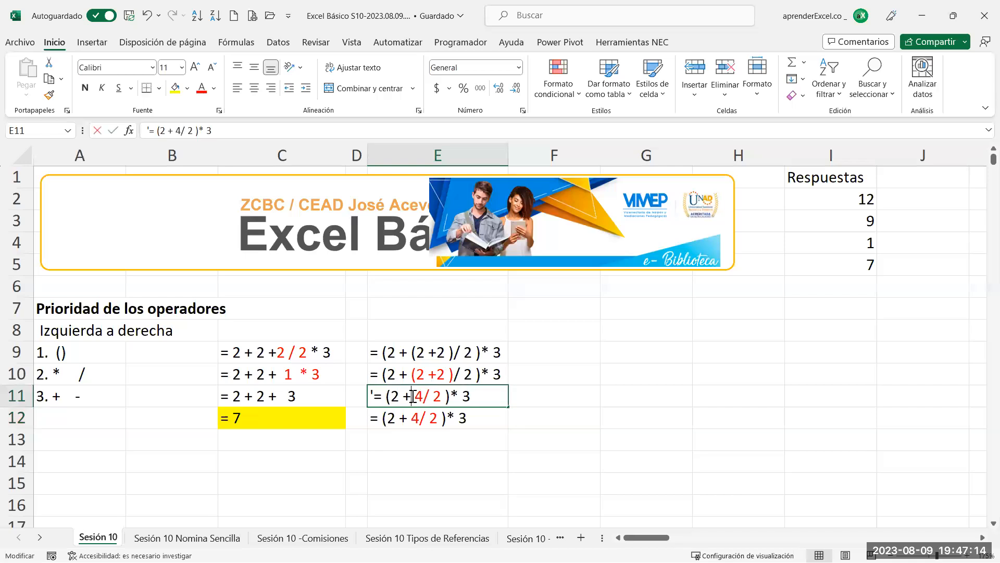
left_click(446, 395)
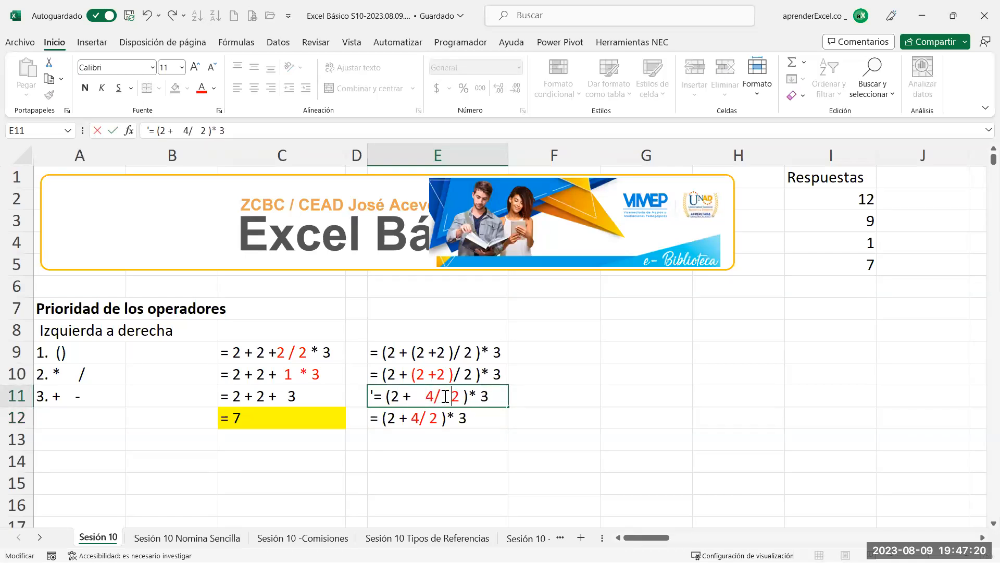
key("Return")
Replace the red division 4/ 2 in E12 with its result 2
double_click(418, 418)
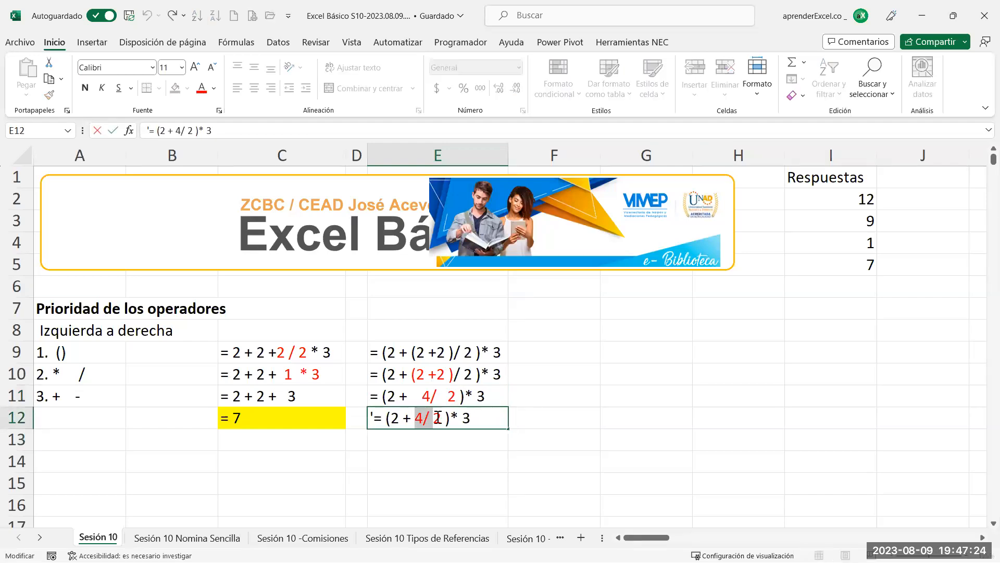
type("2")
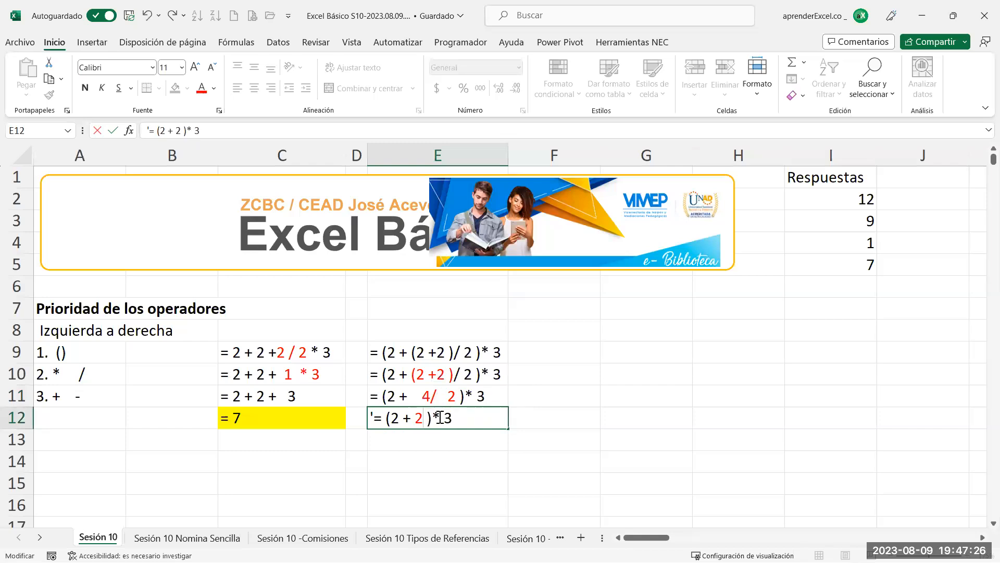
key("Return")
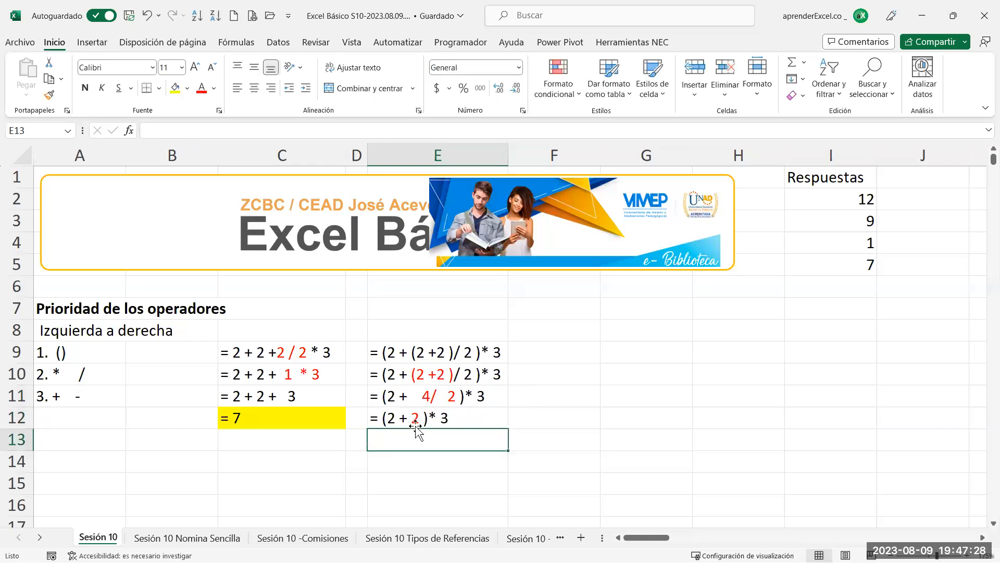
Color the whole parenthesis (2 + 2 ) in E12 red
double_click(419, 419)
left_click(388, 418)
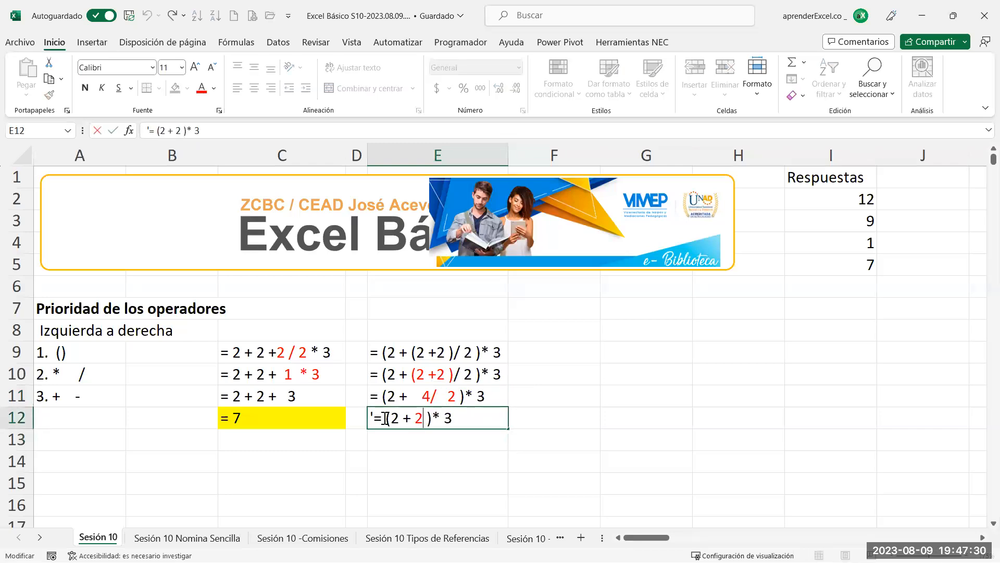
left_click_drag(390, 417, 430, 417)
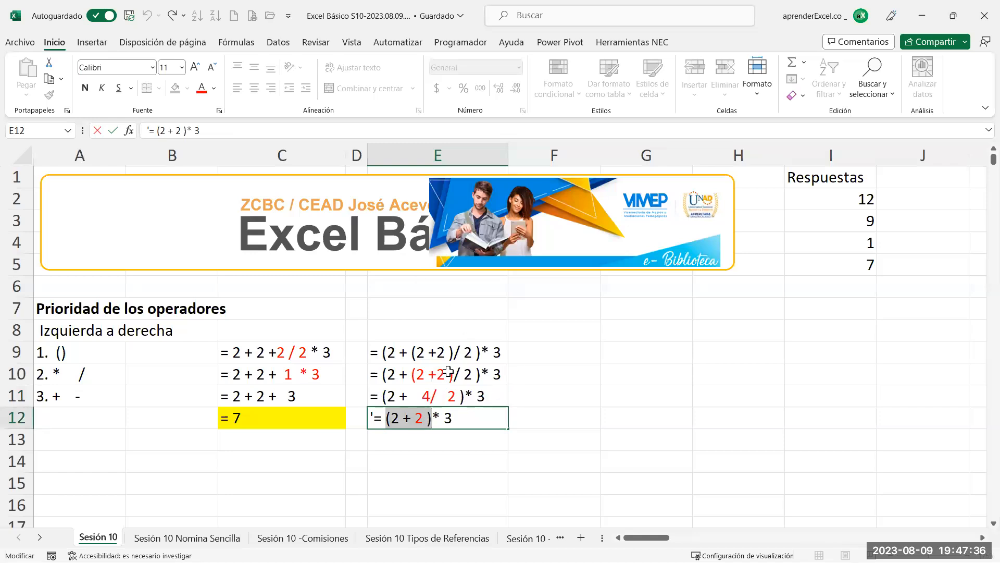
right_click(427, 417)
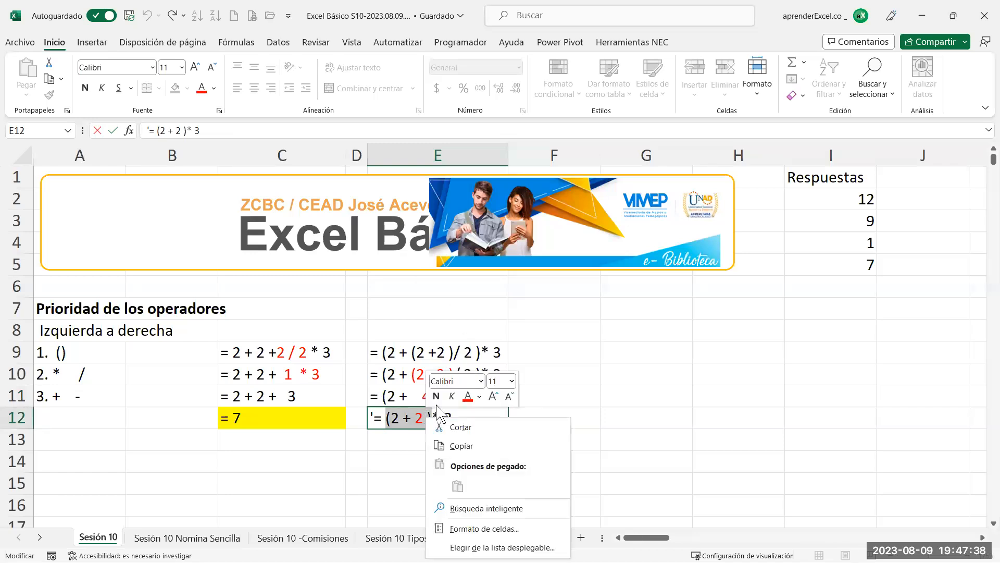
left_click(474, 397)
key("Return")
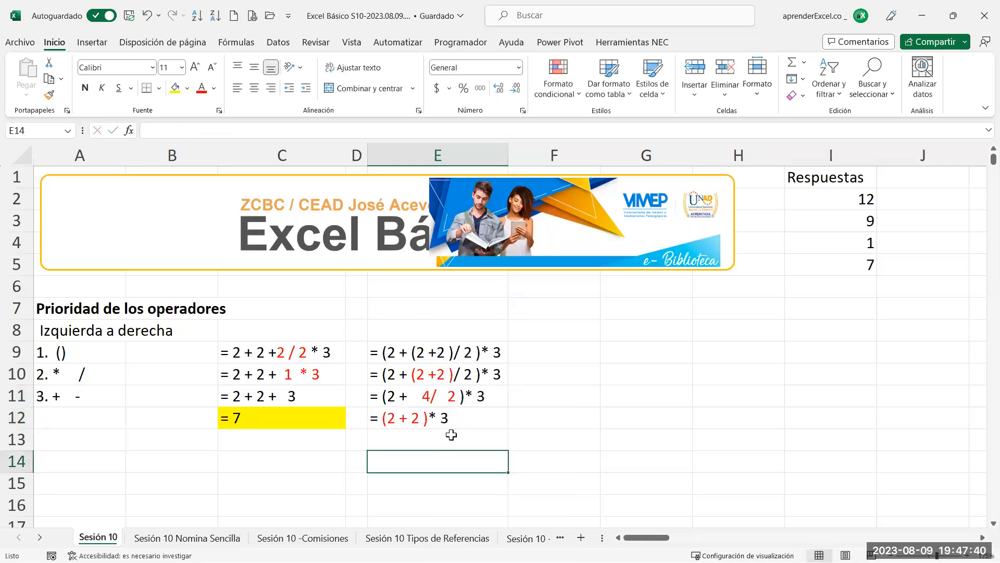
Copy the expression with the red parenthesis from E12 into E13
key("Up")
key("ctrl+c")
left_click(451, 435)
key("Return")
Replace the parenthesis in E13 with 4 and insert spaces after the equals sign, leaving 4* 3
double_click(426, 441)
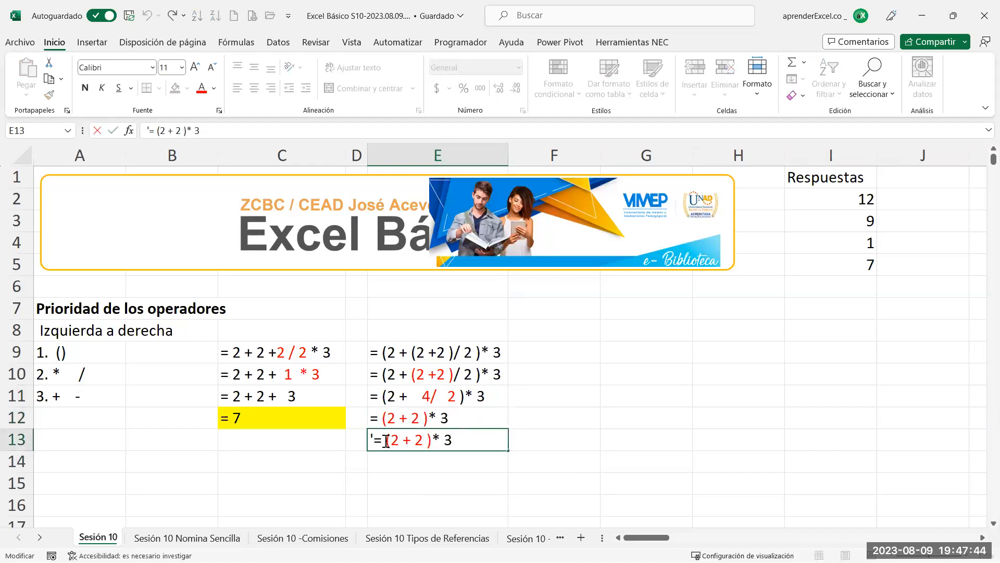
type("4")
key("Delete")
key("Delete")
key("Delete")
key("Delete")
key("Delete")
key("Delete")
key("Delete")
key("Delete")
key("Delete")
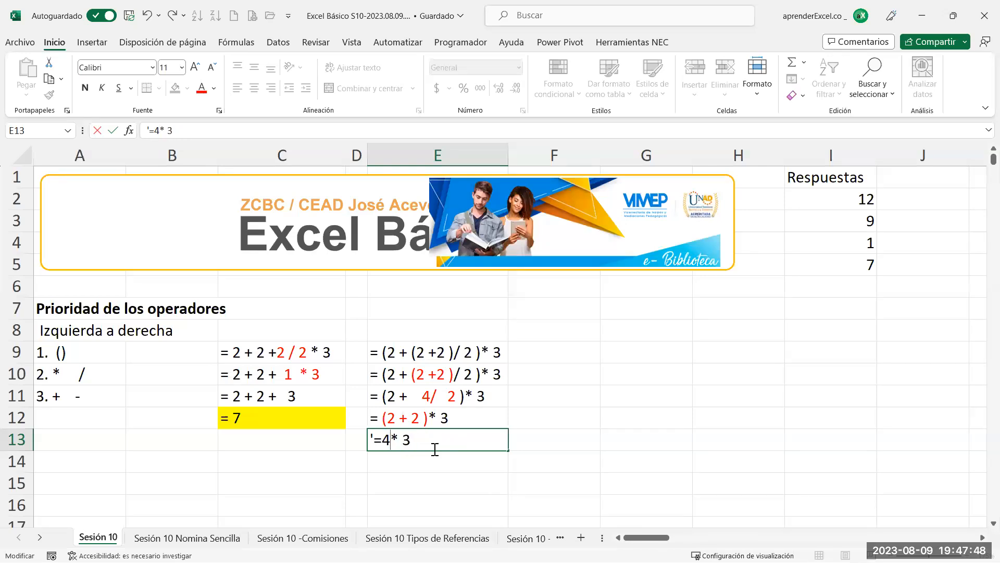
key("Left")
key("Return")
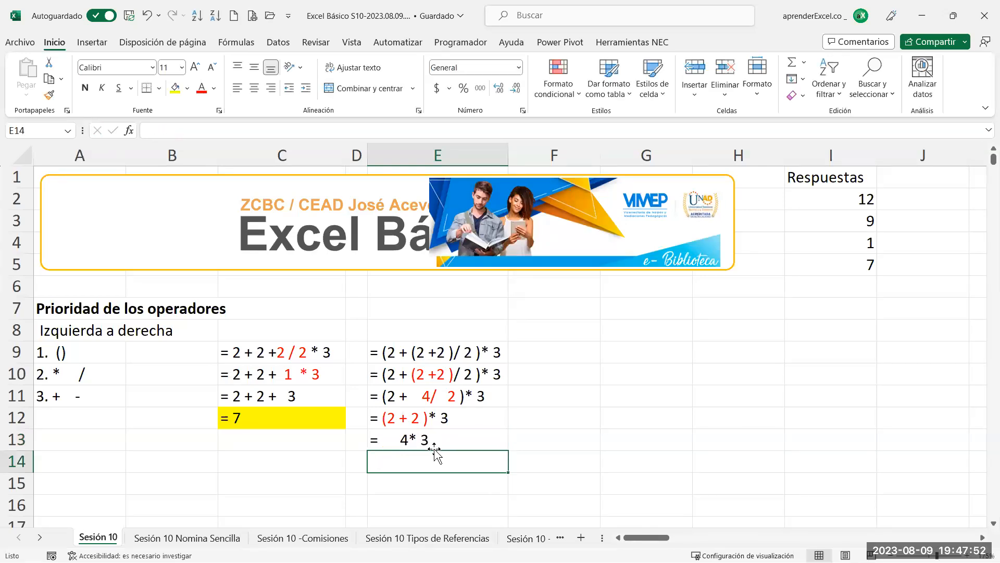
Copy the expression from E13 into E14
key("Up")
key("ctrl+c")
key("Down")
key("Return")
Replace 4* 3 in E14 with 12 and fill that result cell with yellow
key("F2")
key("shift+Left")
key("shift+Left")
key("shift+Left")
key("shift+Left")
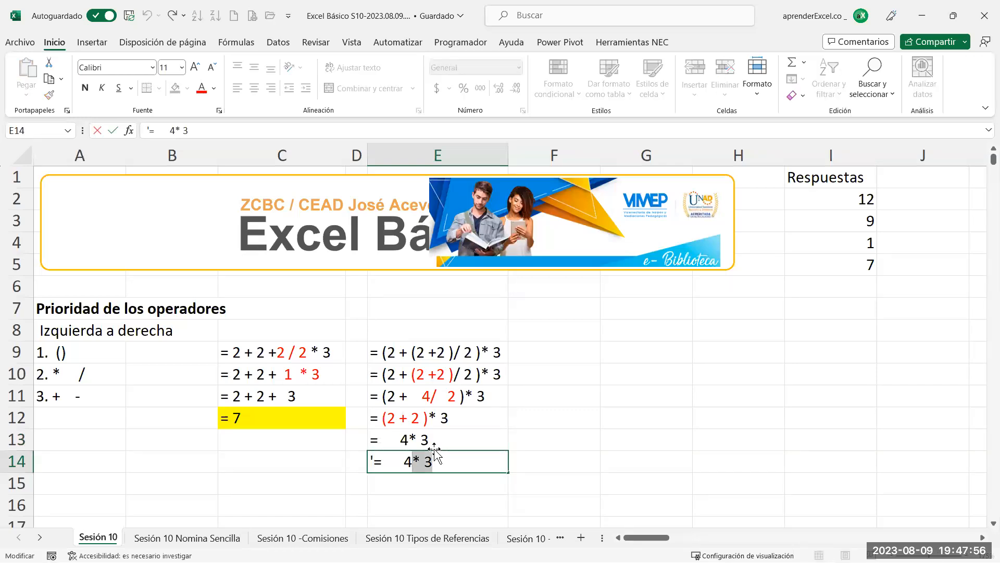
type("12")
key("Return")
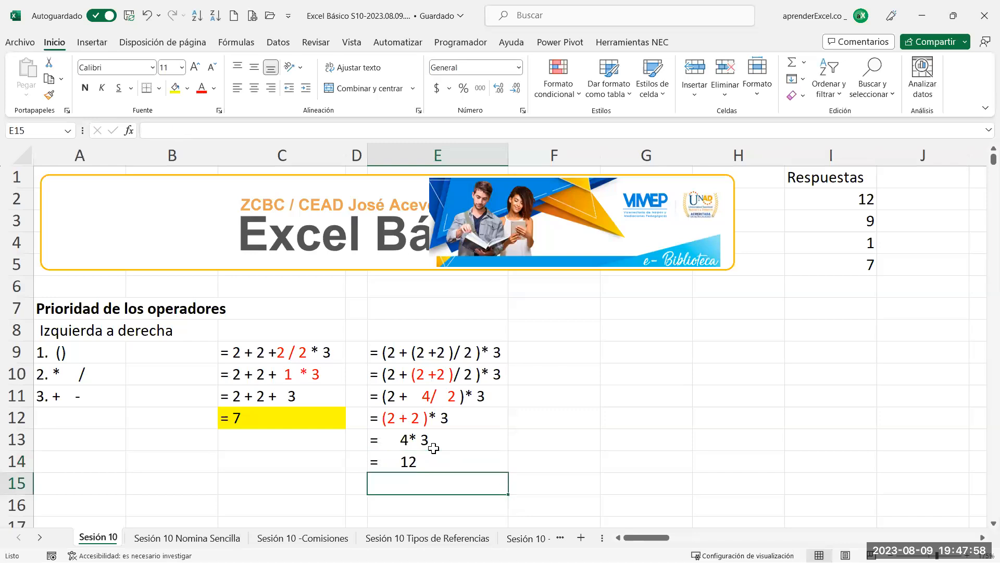
left_click(430, 462)
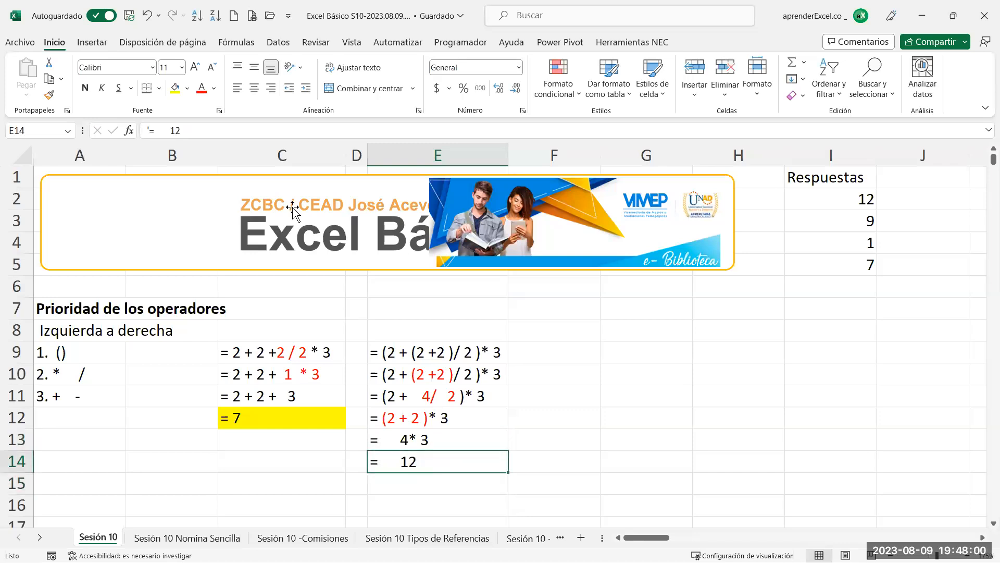
left_click(177, 90)
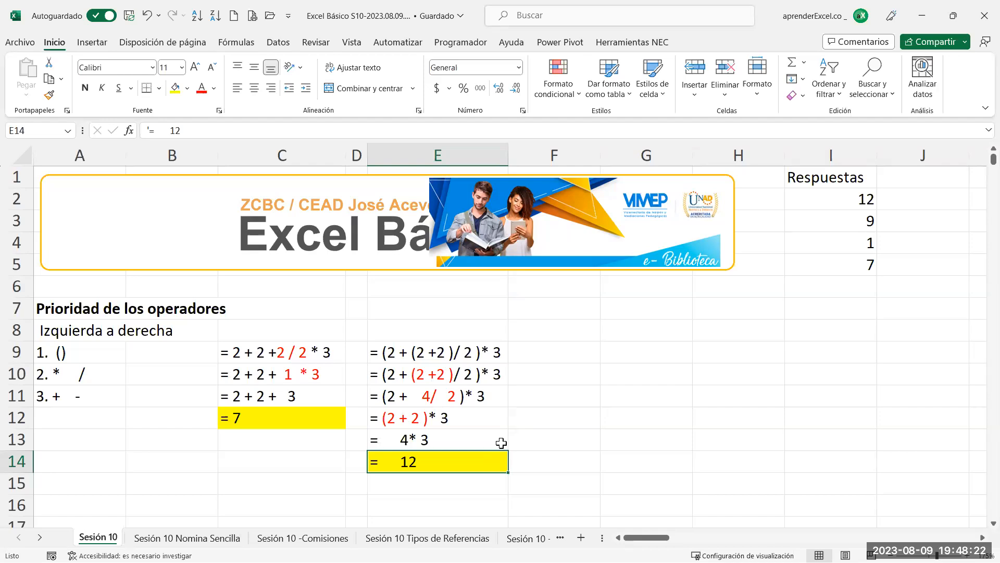
left_click(489, 352)
left_click(476, 463, "shift")
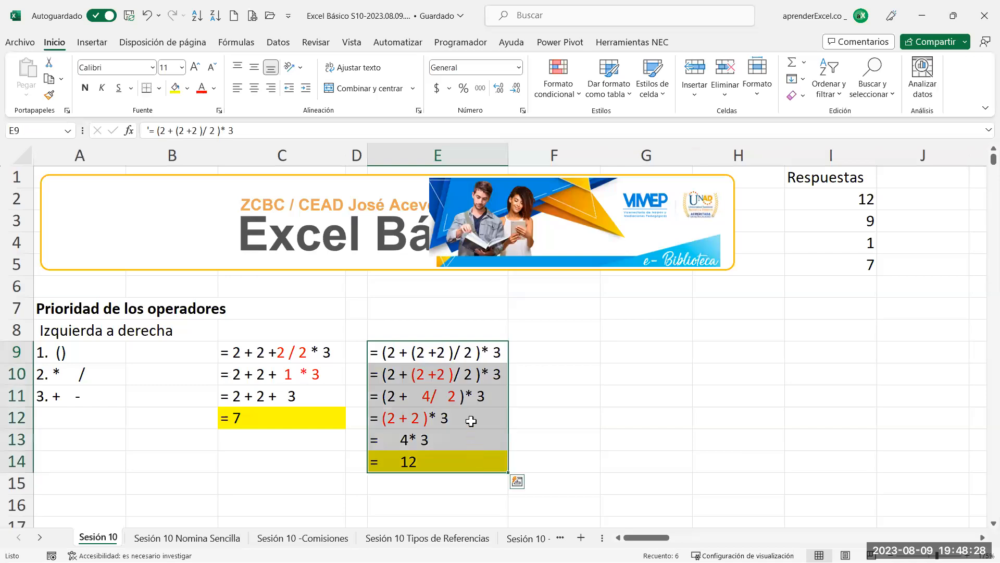
left_click(477, 390)
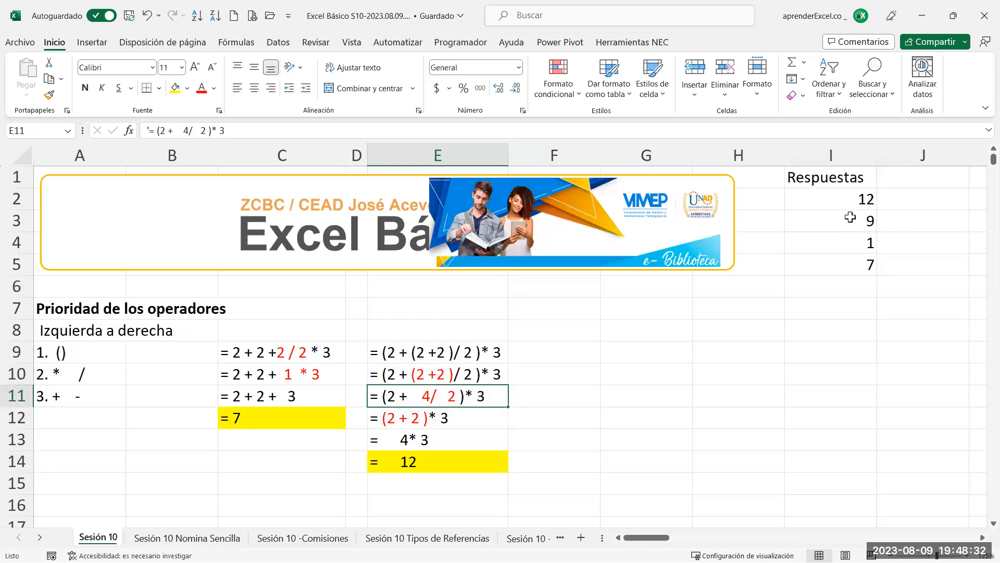
left_click(402, 352)
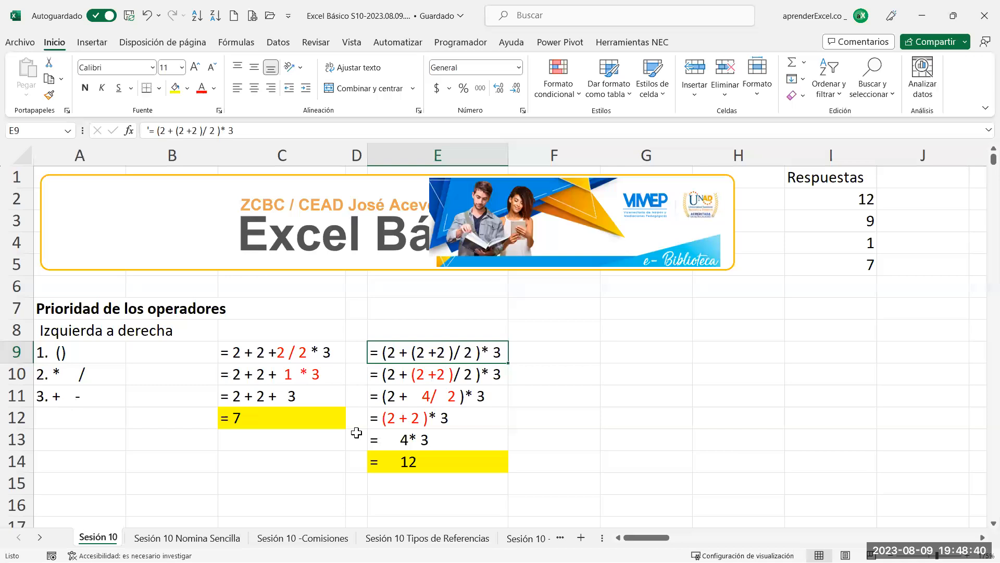
Enter the working formula = 2 + 2 +2 /2*3 in C14 to check the first example's result
left_click(277, 461)
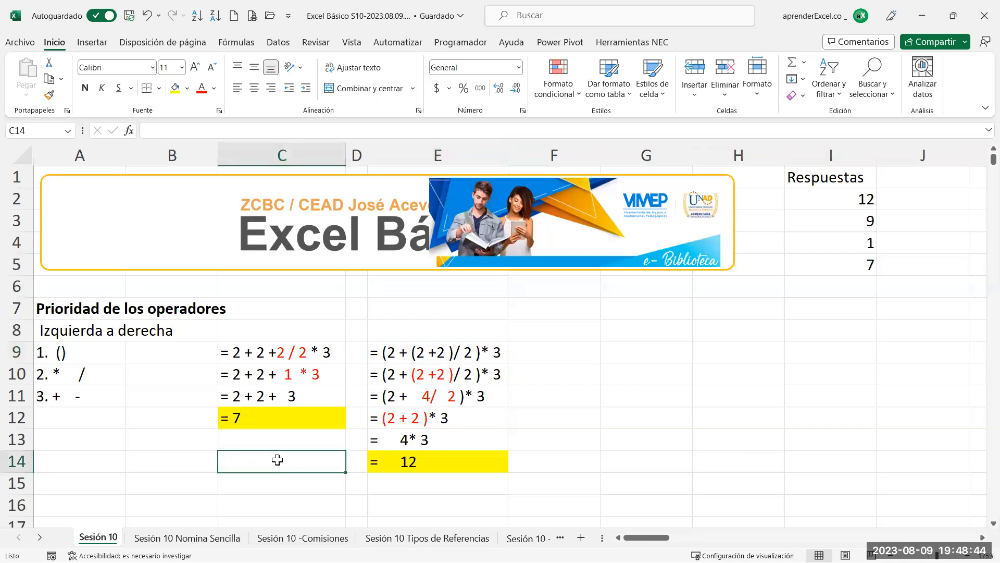
double_click(279, 460)
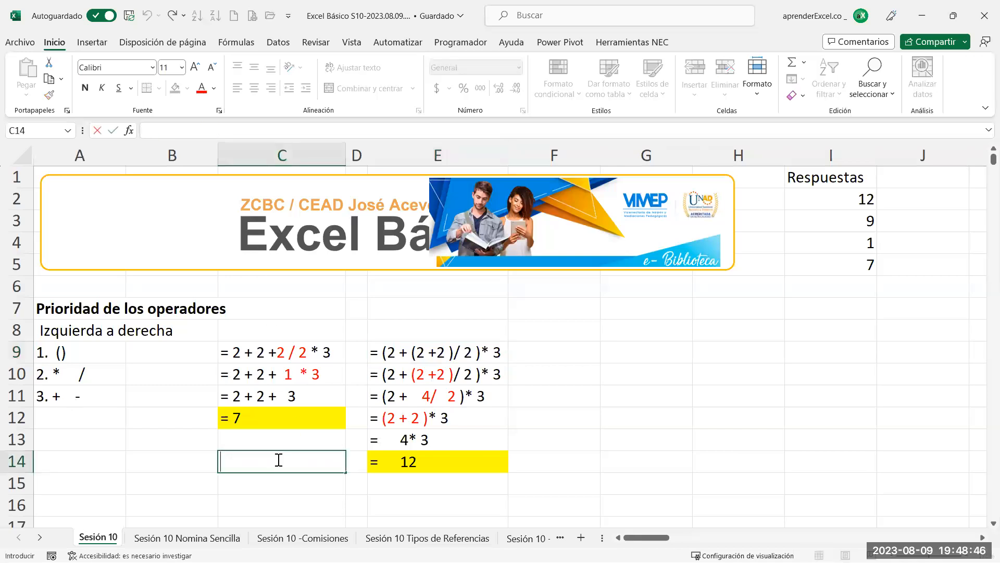
type("= ")
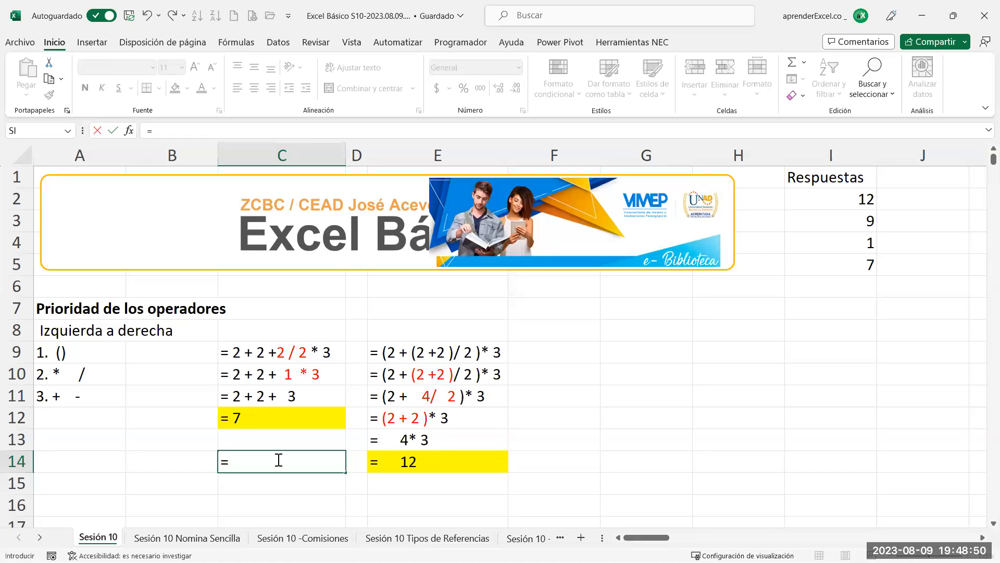
type("2 + 2 +2 /2*3")
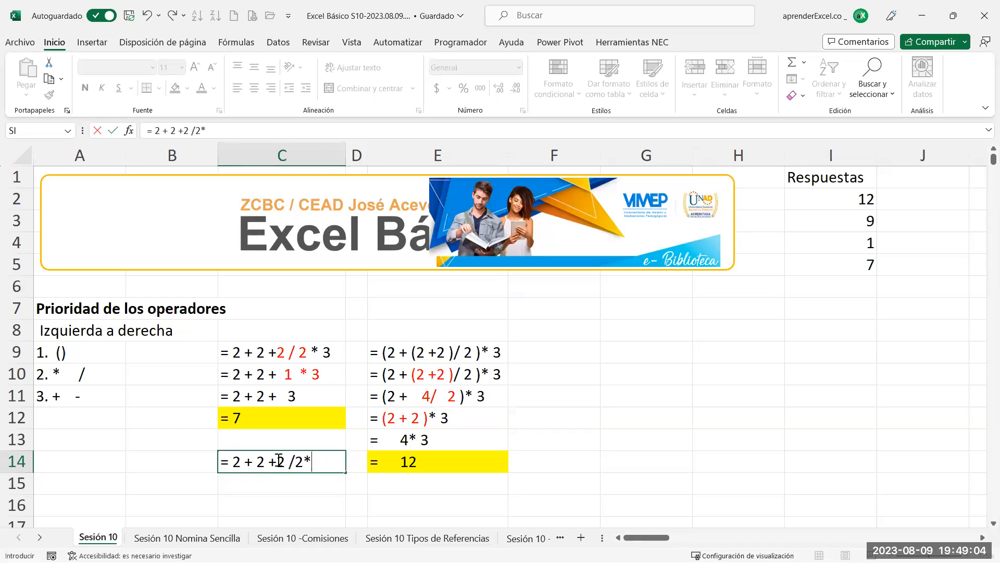
key("Return")
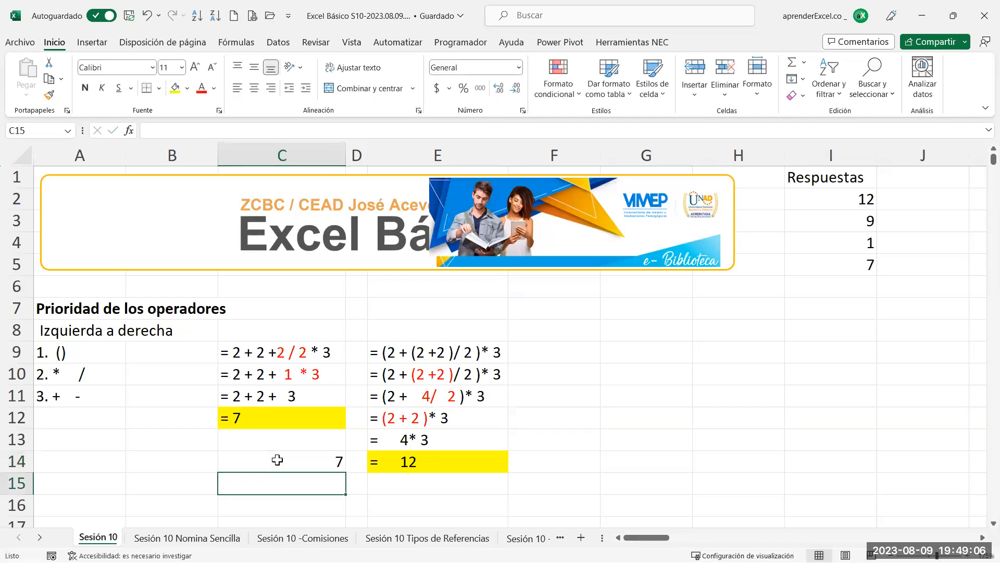
left_click(277, 460)
double_click(284, 463)
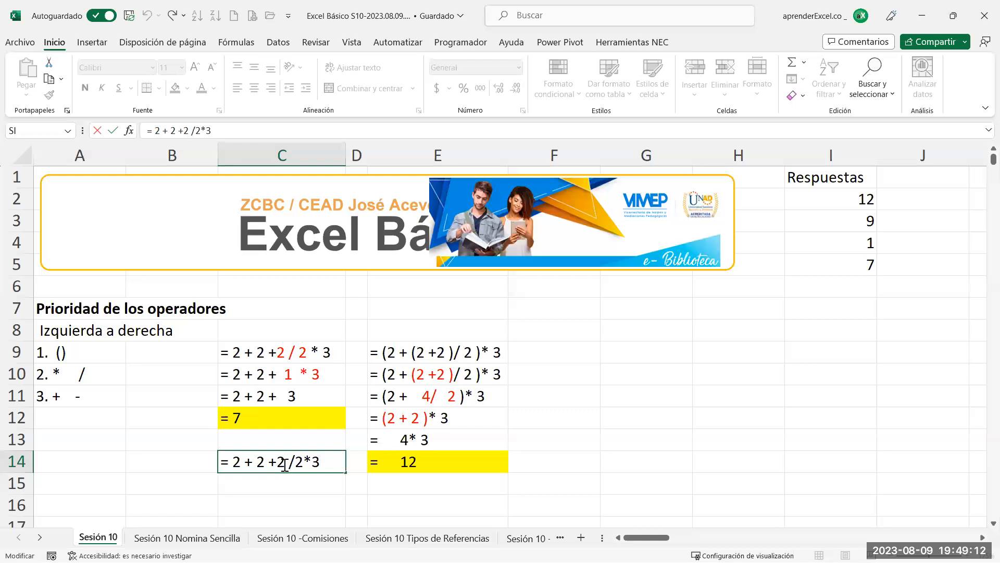
key("Return")
Copy the expression = (2 + (2 +2 )/ 2 )* 3 from E9 without its leading apostrophe
left_click(449, 353)
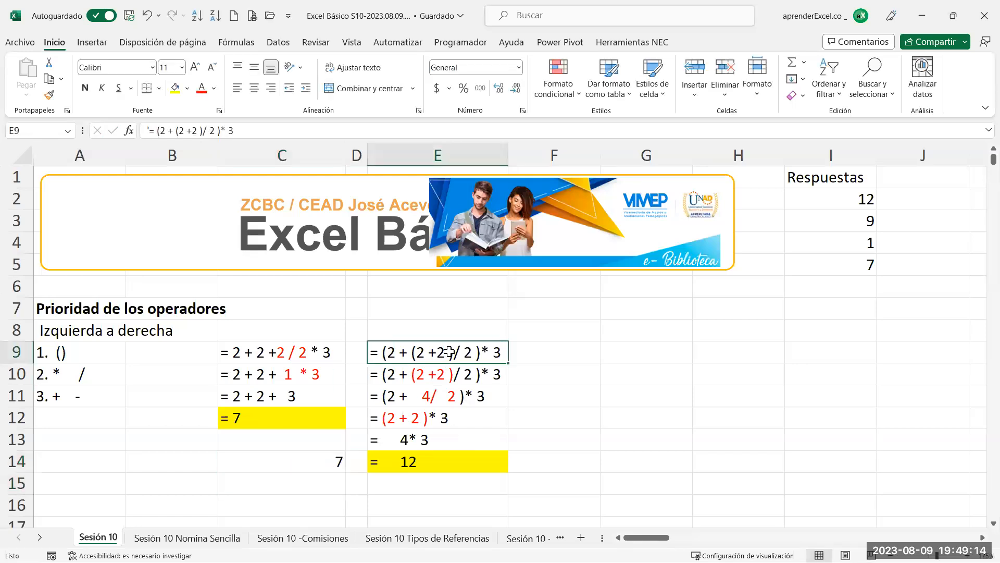
double_click(450, 353)
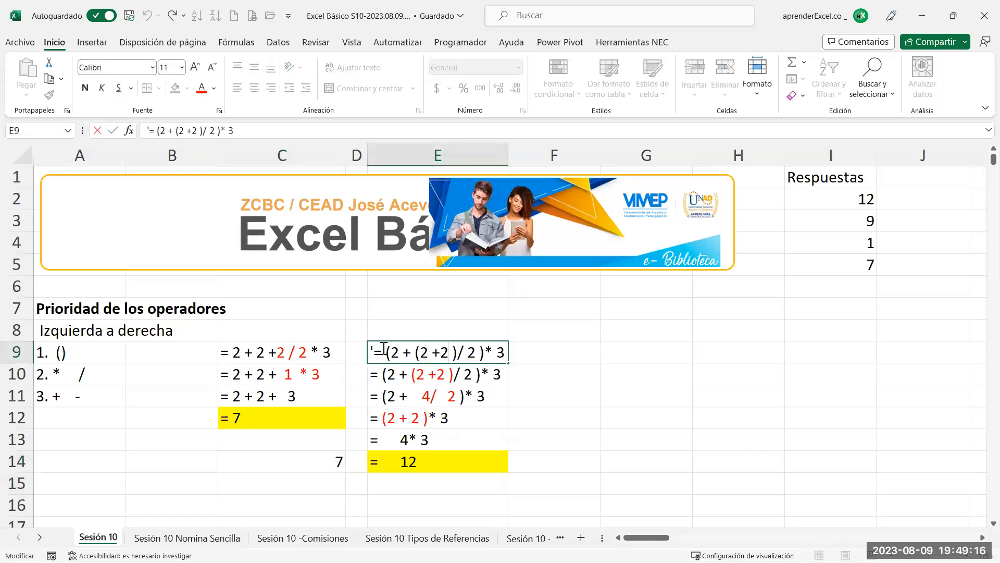
left_click(421, 386)
left_click(420, 352)
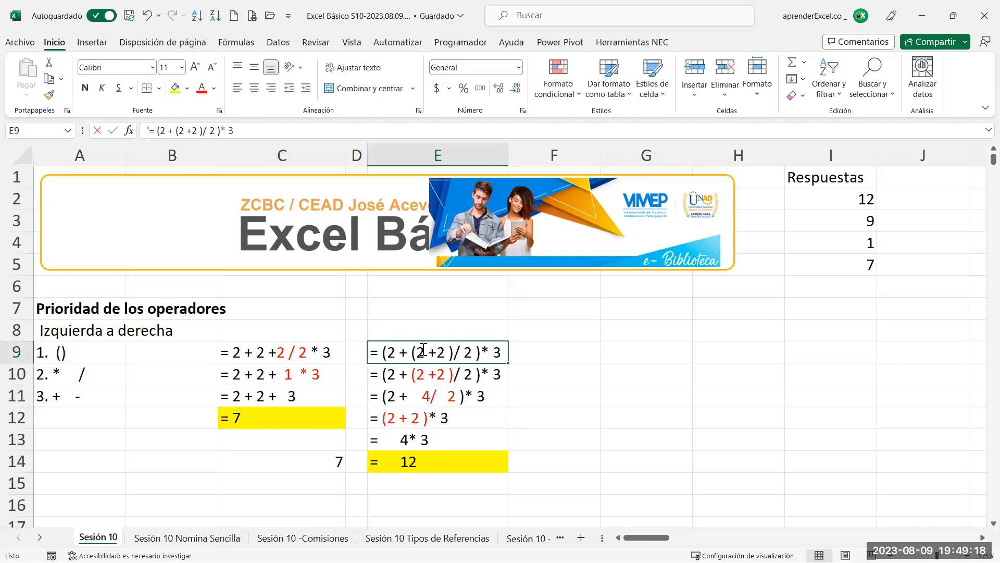
double_click(415, 352)
left_click(375, 347)
left_click_drag(371, 348, 375, 351)
left_click(375, 354)
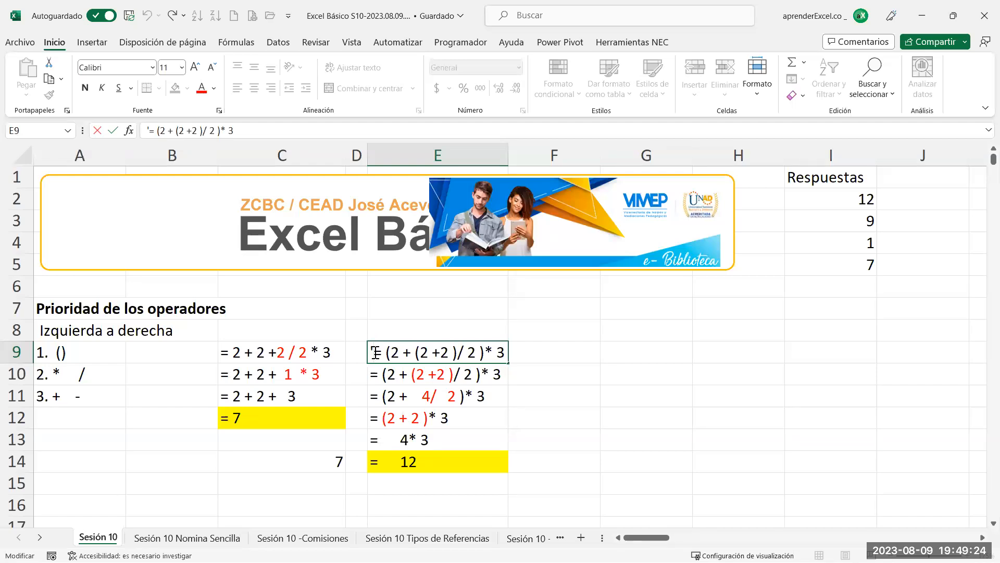
left_click_drag(375, 352, 514, 350)
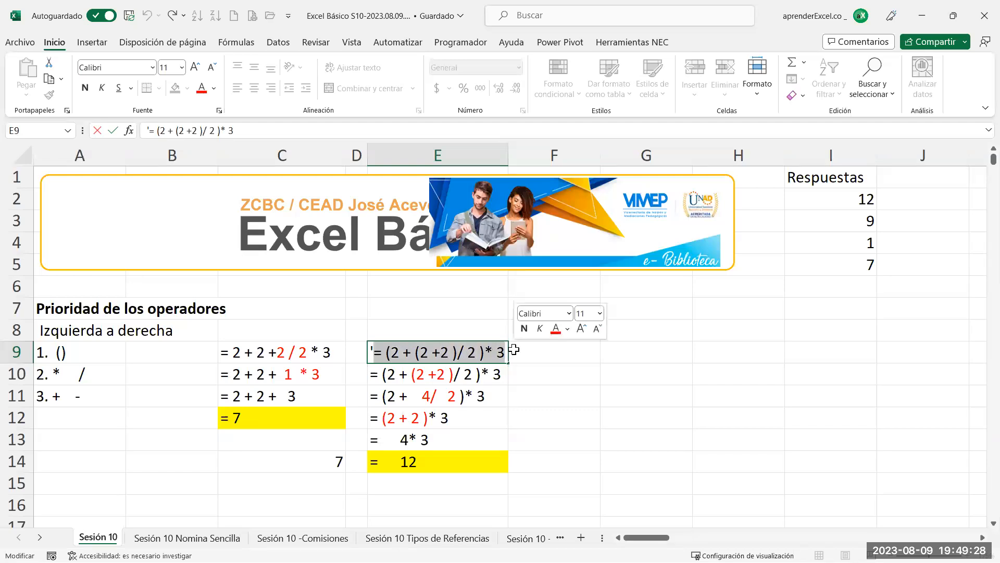
key("ctrl+c")
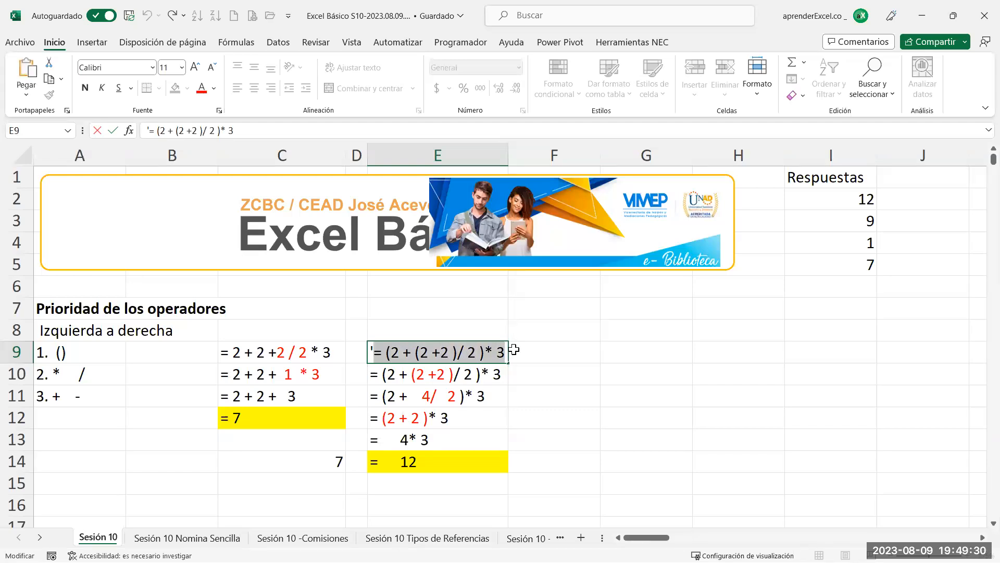
key("Escape")
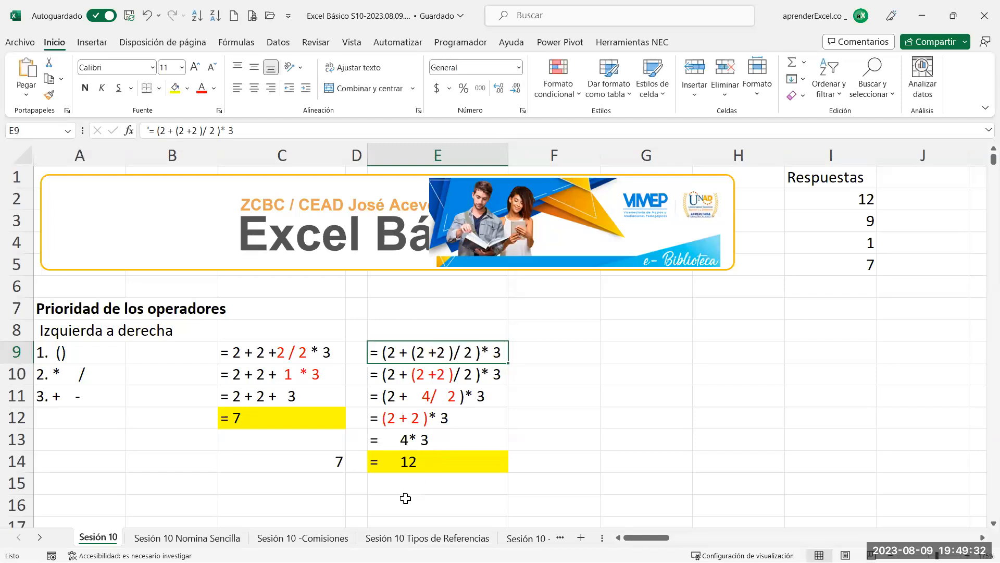
Paste the copied expression into E16 as a working formula to check the second example's result
left_click(405, 498)
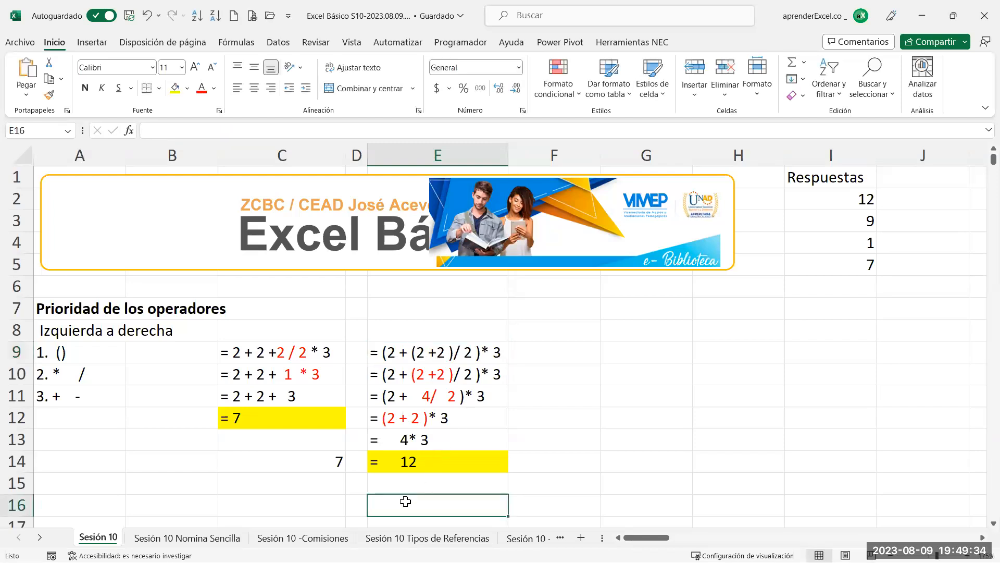
double_click(407, 503)
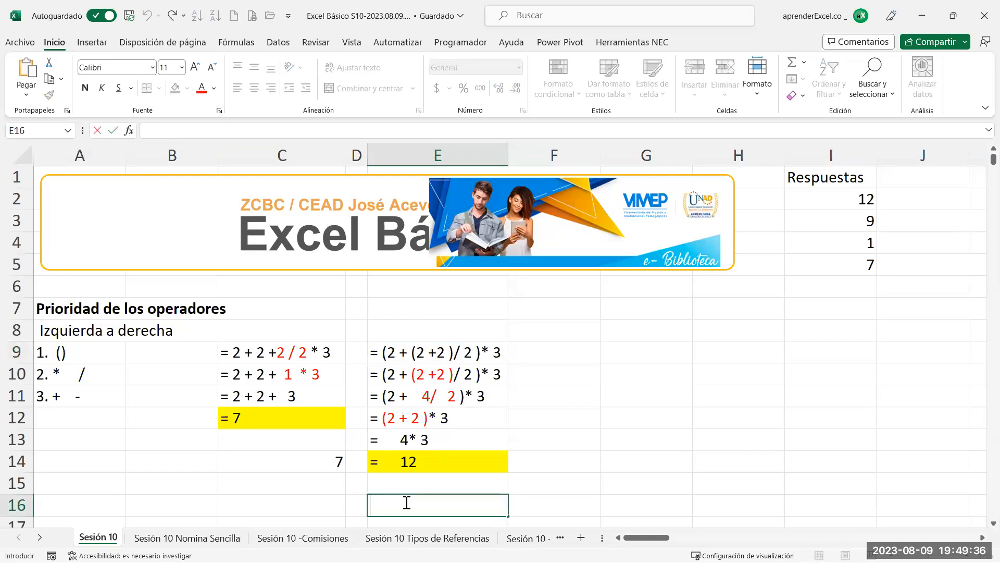
key("ctrl+v")
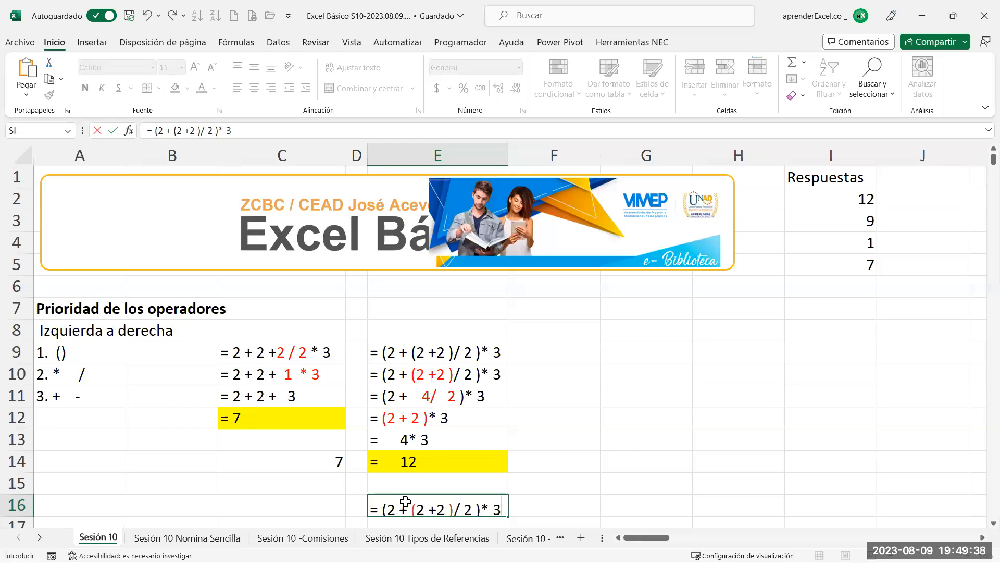
key("Return")
left_click(380, 486)
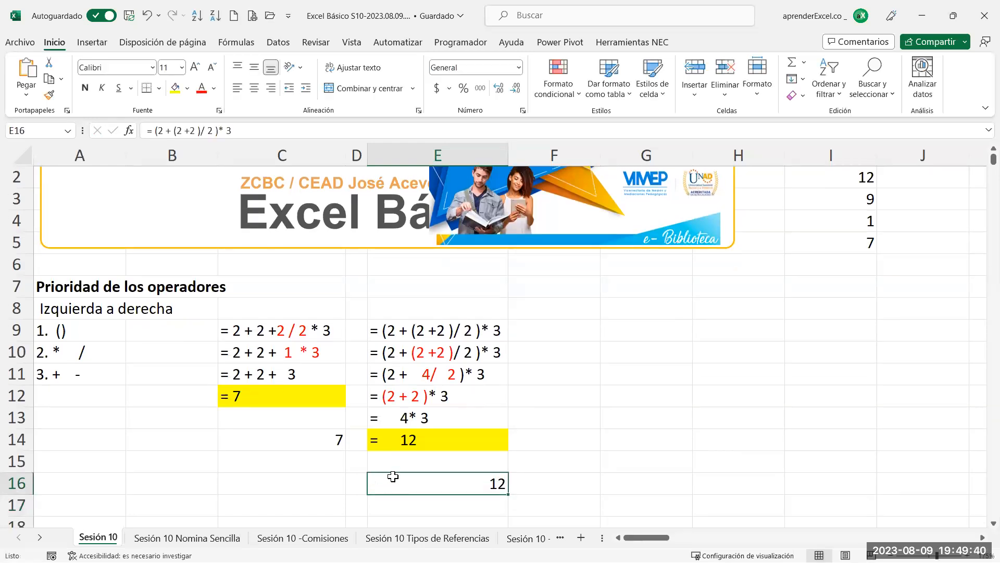
scroll(393, 476, "up", 1)
left_click(304, 459)
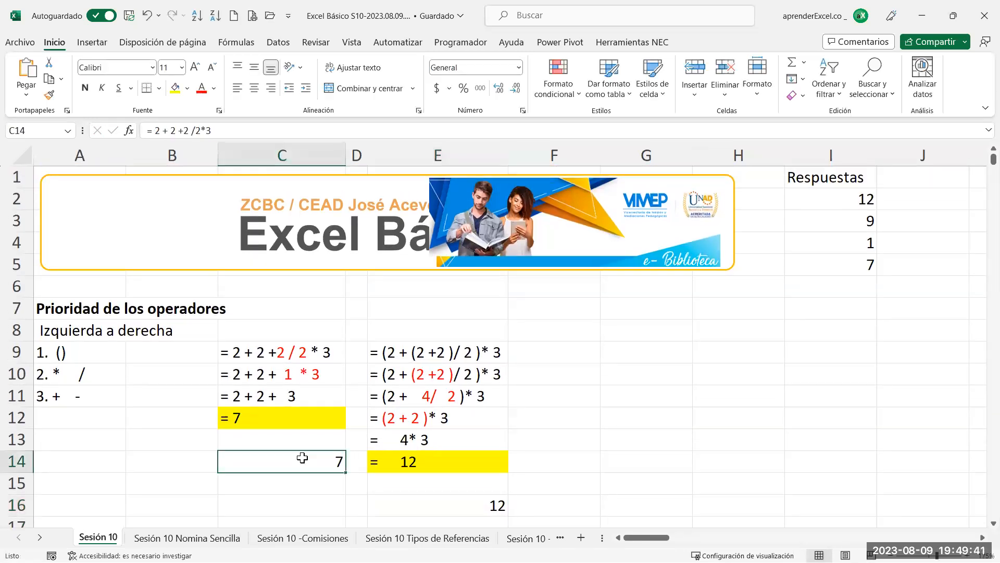
Fill the two formula check cells, E16 and C14, with the standard light green
left_click(469, 496)
left_click(187, 88)
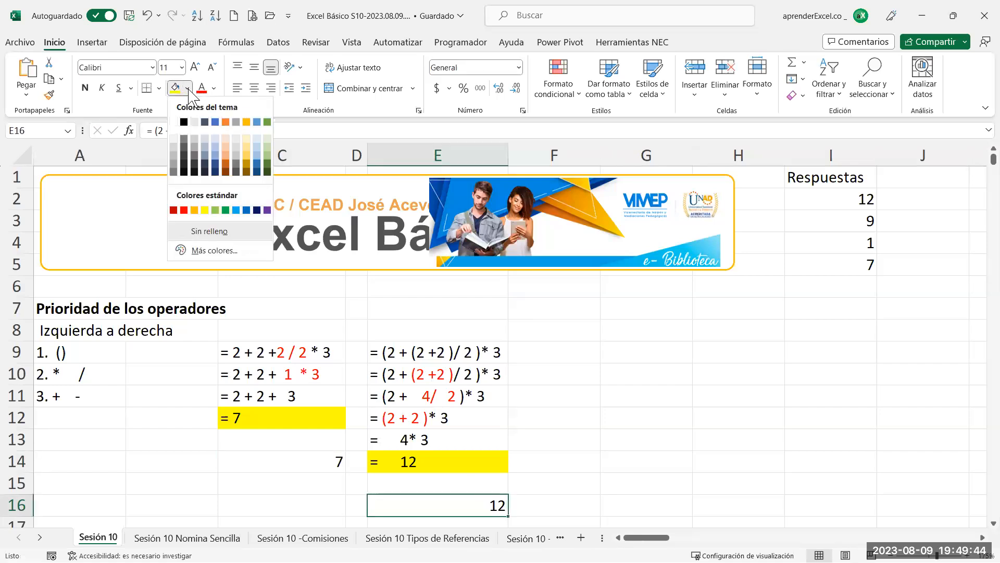
left_click(215, 209)
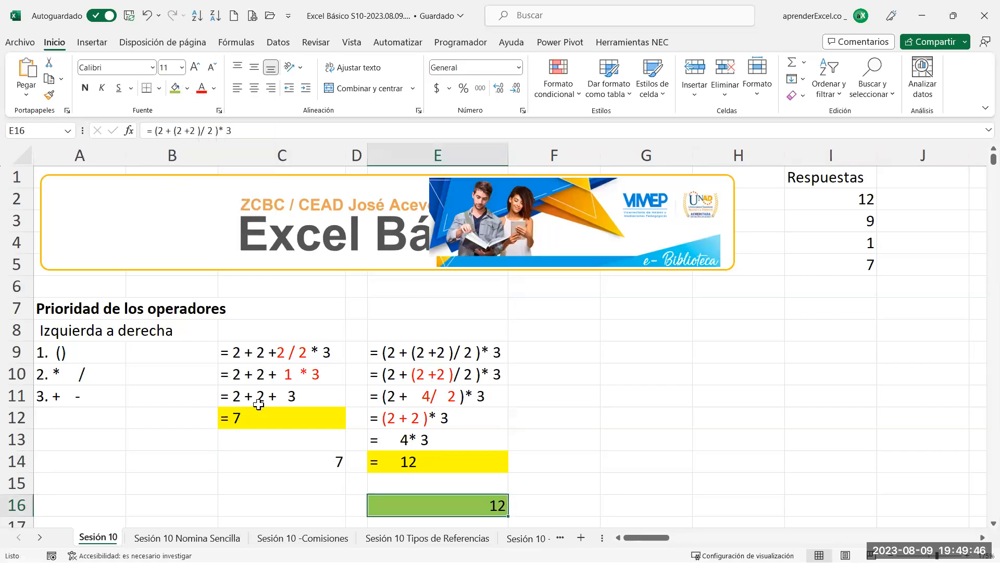
left_click(290, 458)
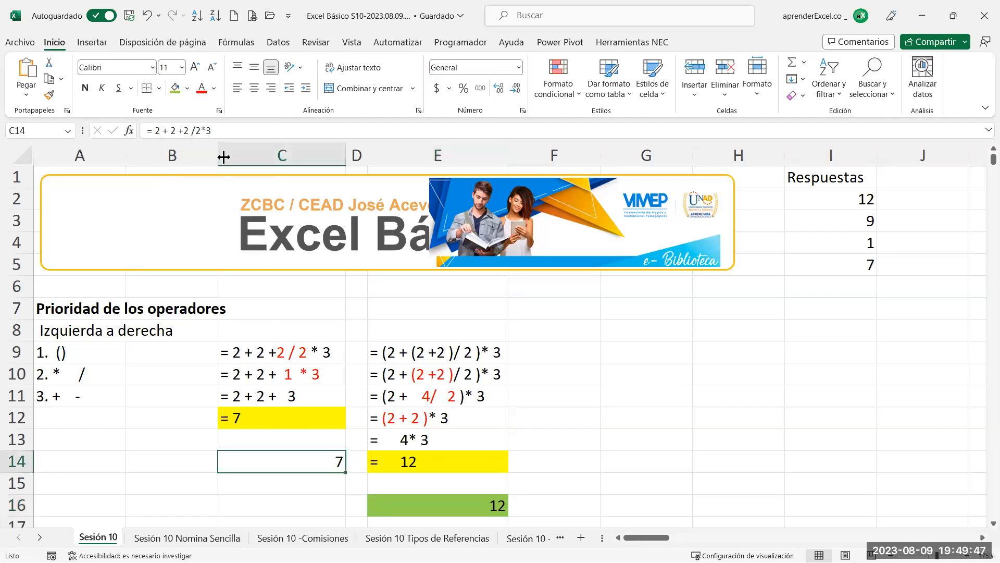
left_click(181, 89)
left_click(404, 388)
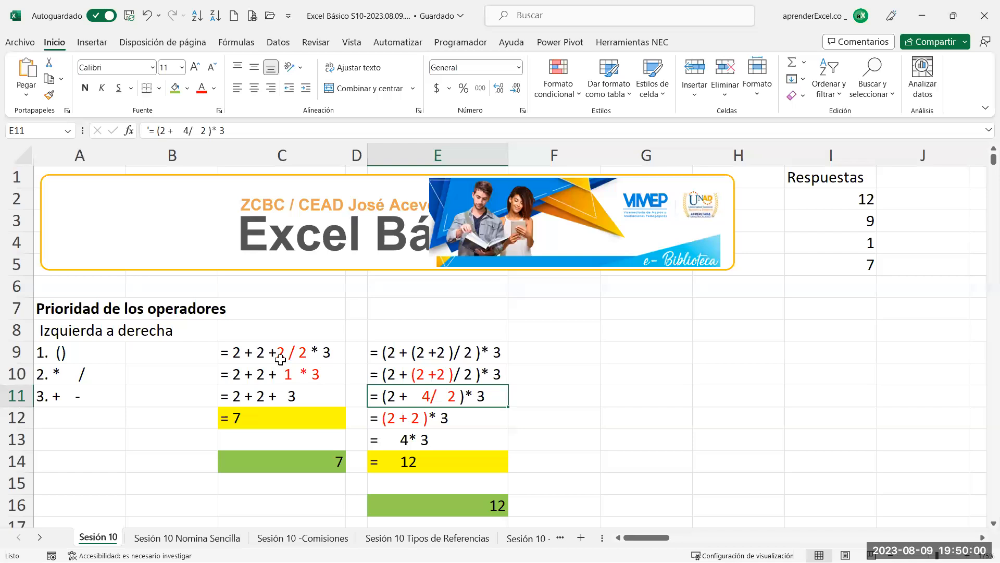
Review the structure of the formula in C14, from its equals sign through its operands and operators
double_click(308, 463)
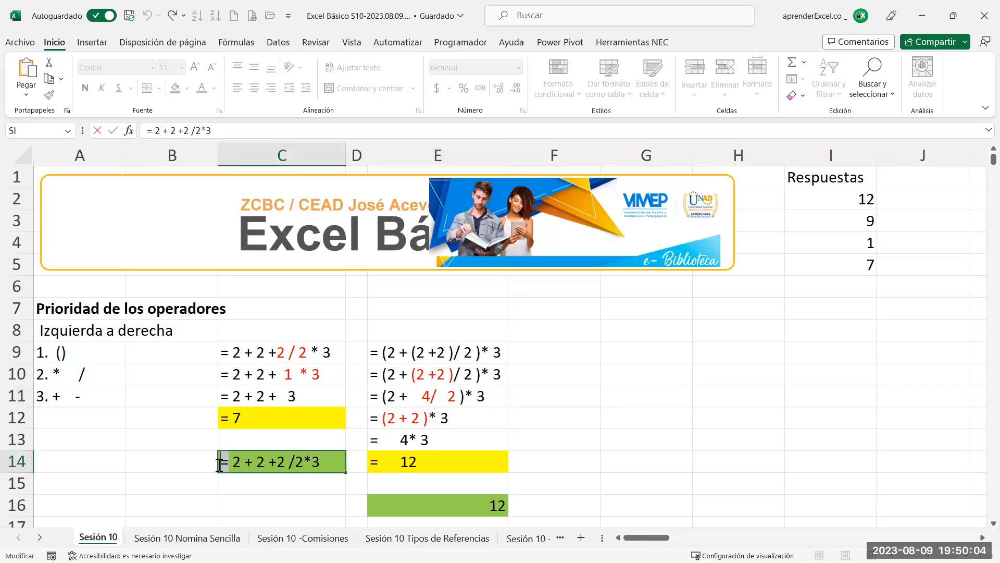
left_click_drag(232, 463, 248, 464)
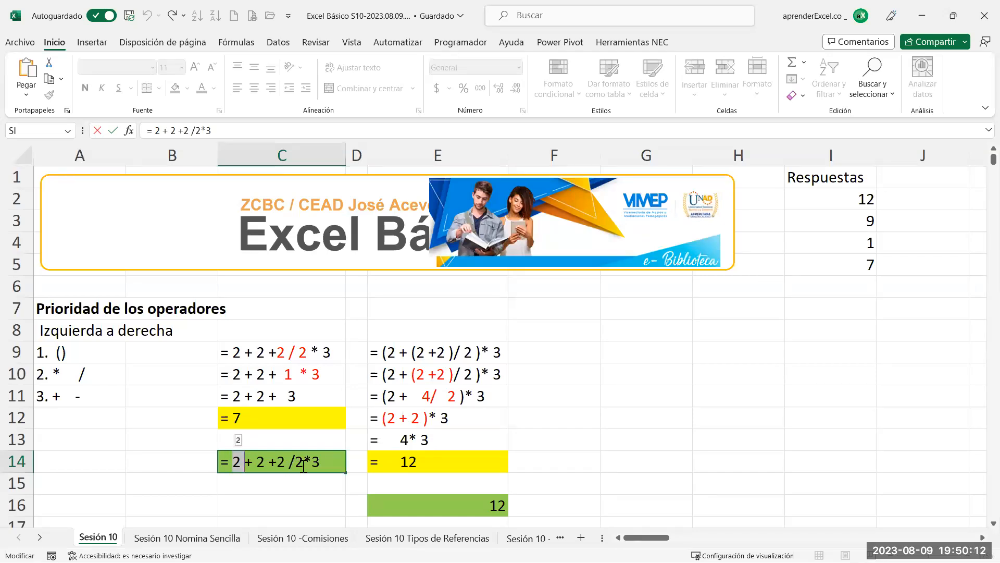
key("Return")
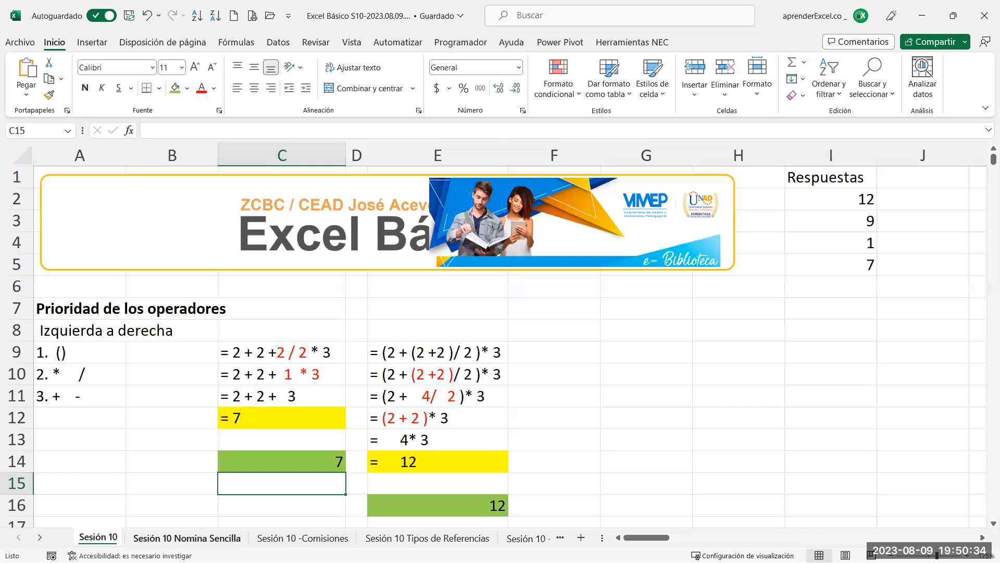
Switch to the Sesión 10 Nomina Sencilla sheet and enter the first employee's full name in A9
left_click(186, 537)
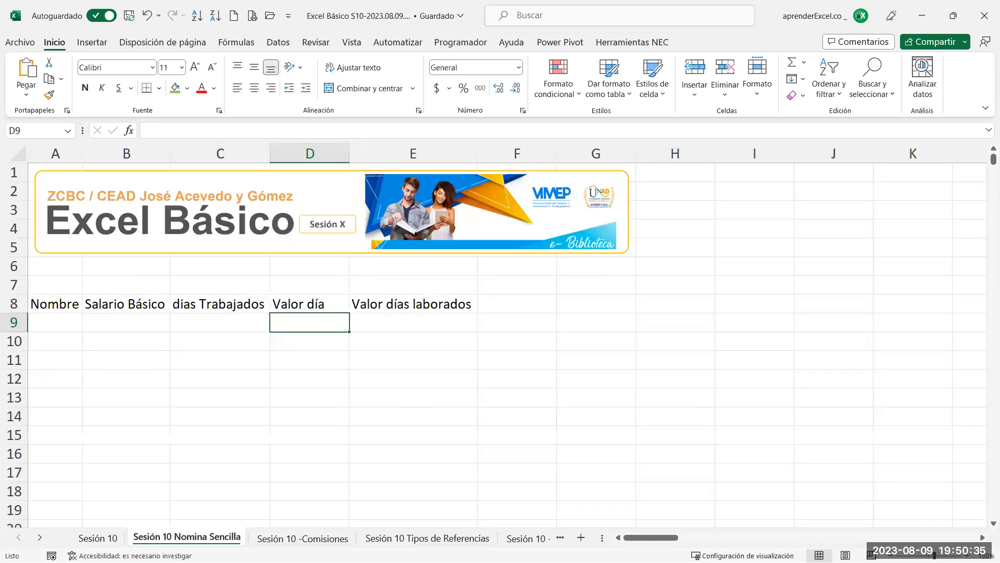
left_click(69, 317)
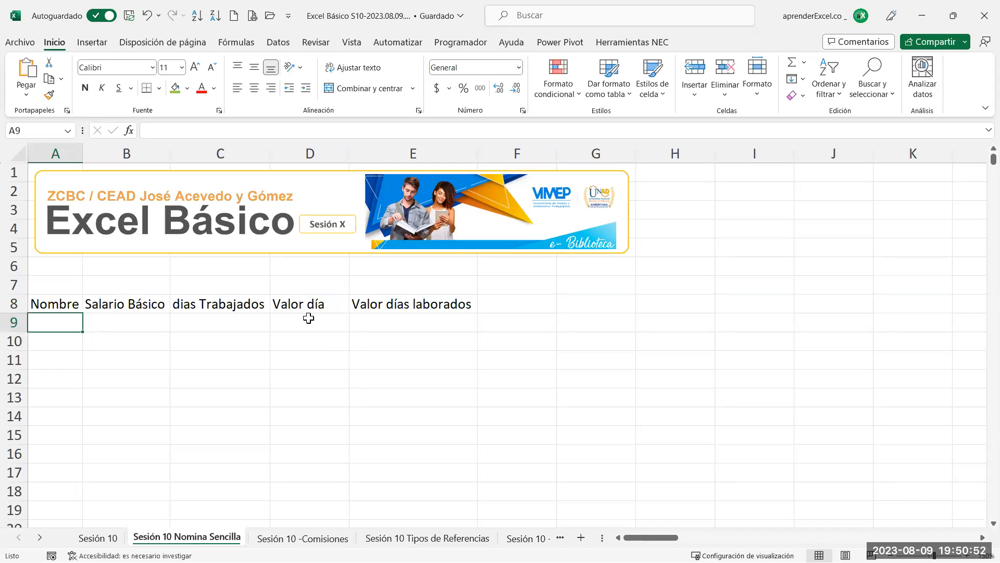
type("Teresa")
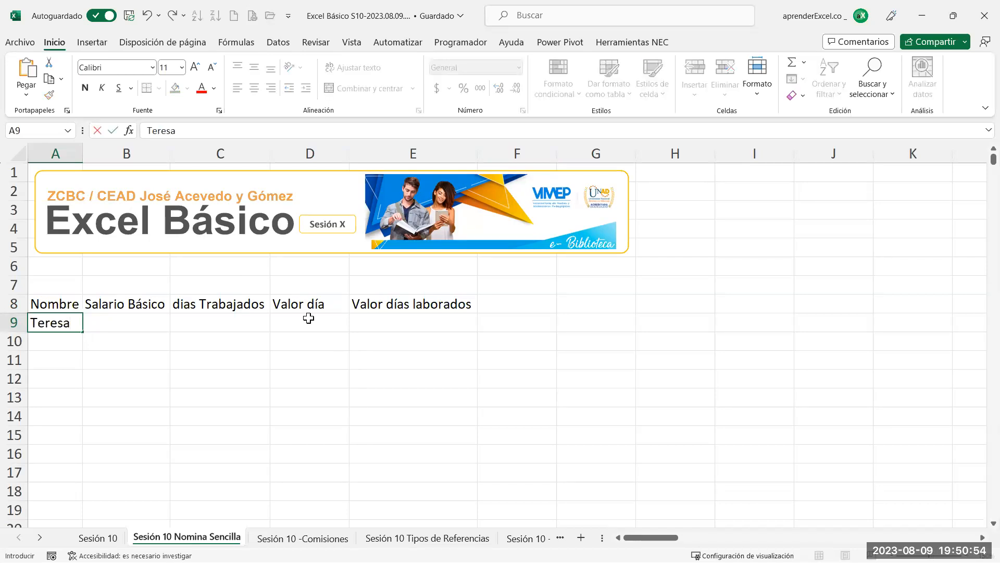
type(" Ramirez")
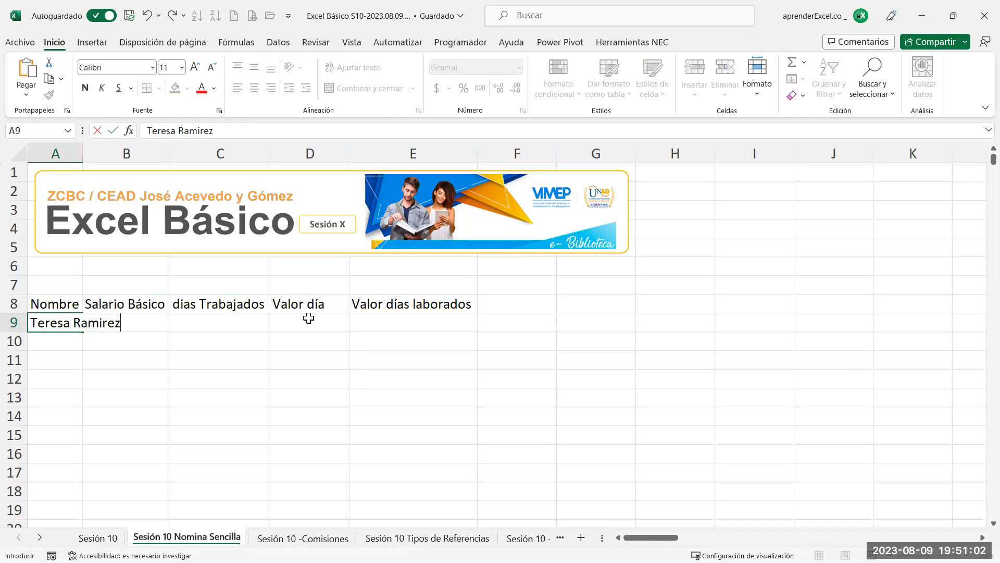
key("Tab")
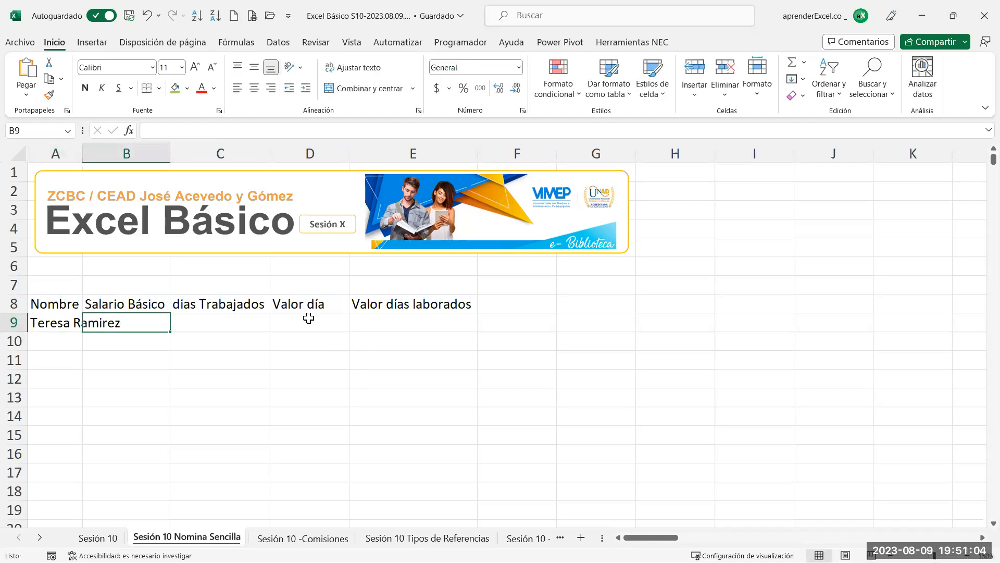
Enter a base salary of 1500000 in B9 and 28 days worked in C9 for the first employee
type("1500")
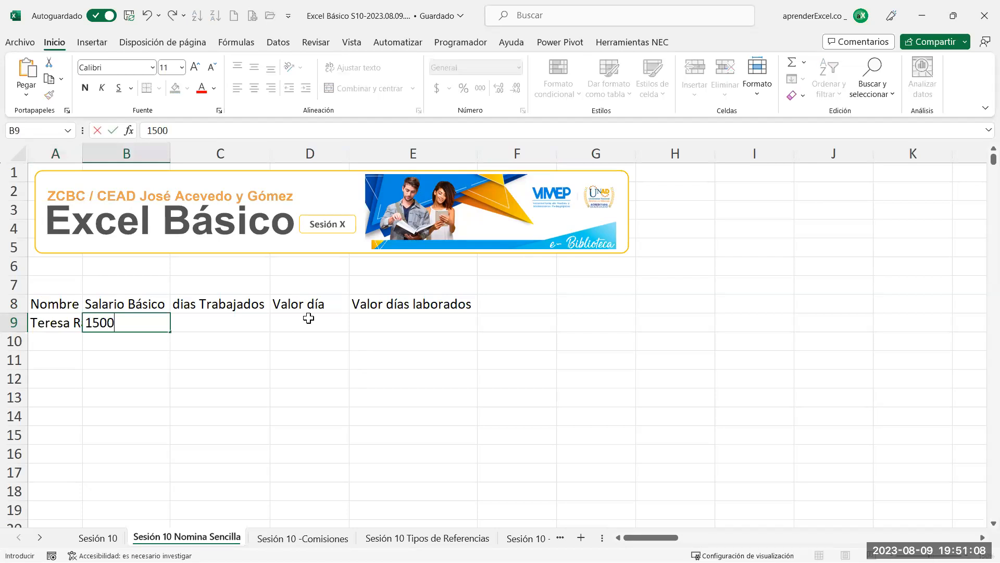
type("000")
key("Tab")
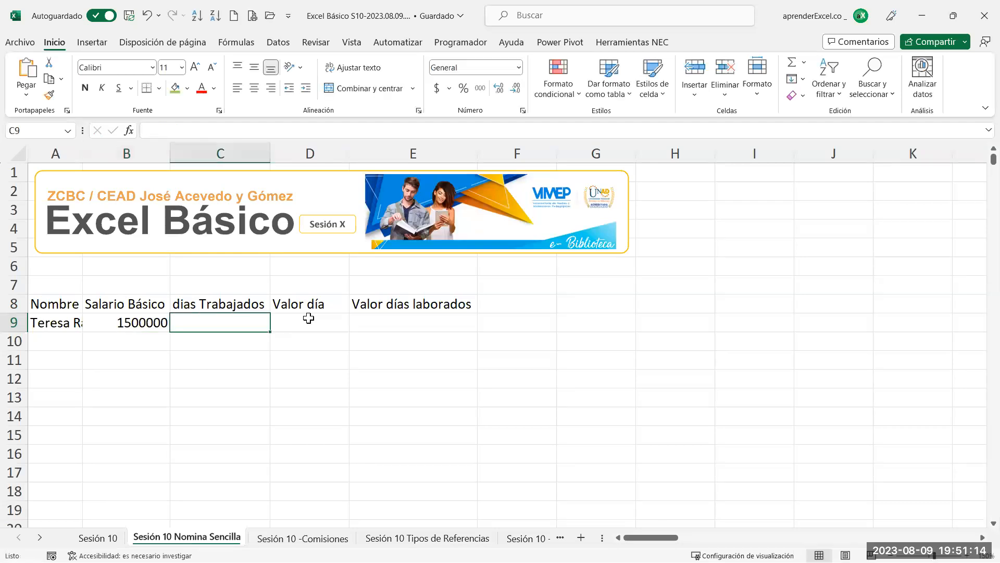
type("28")
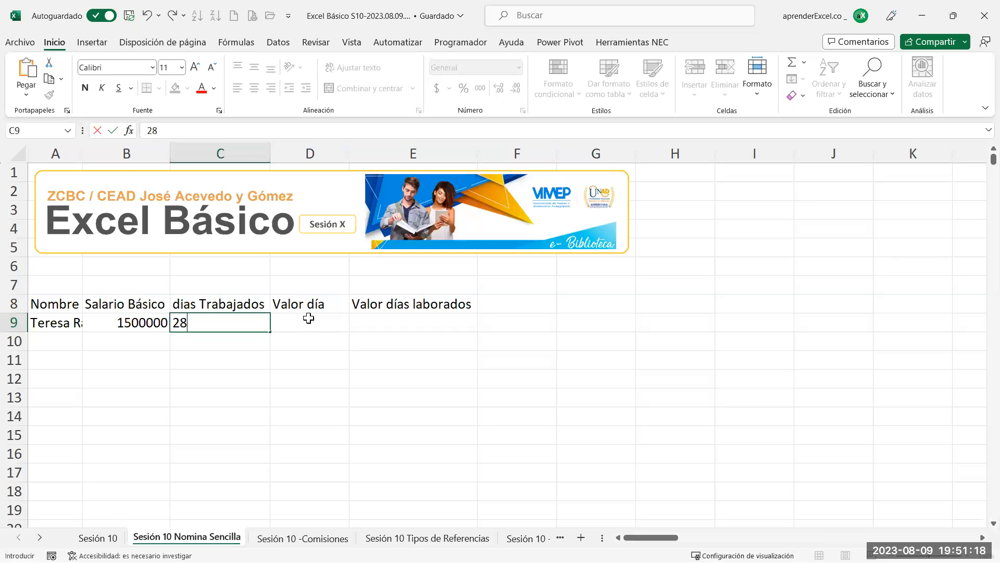
key("Return")
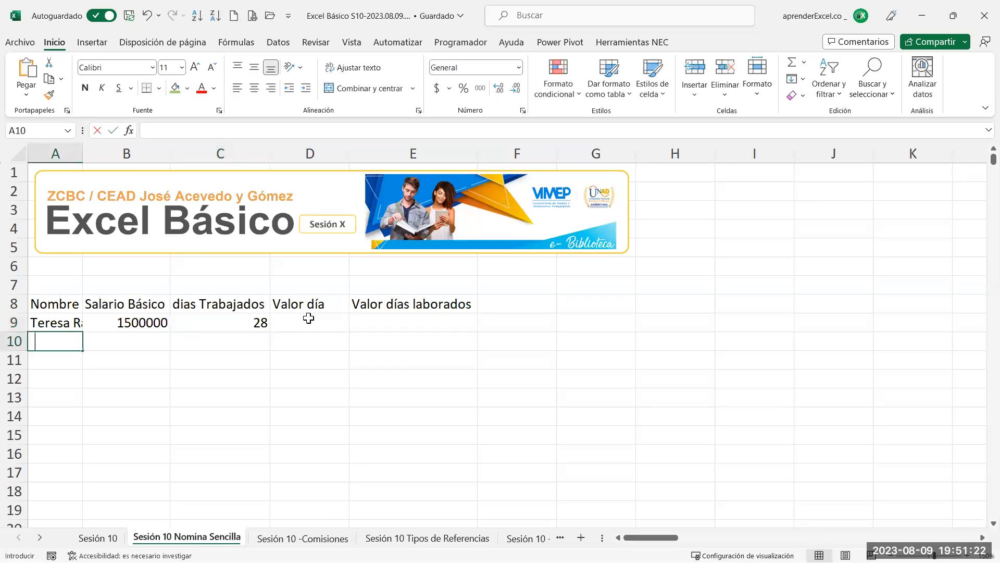
Fill row 10 with the second employee's full name, a base salary of 500000 and 30 days worked
type("Juan")
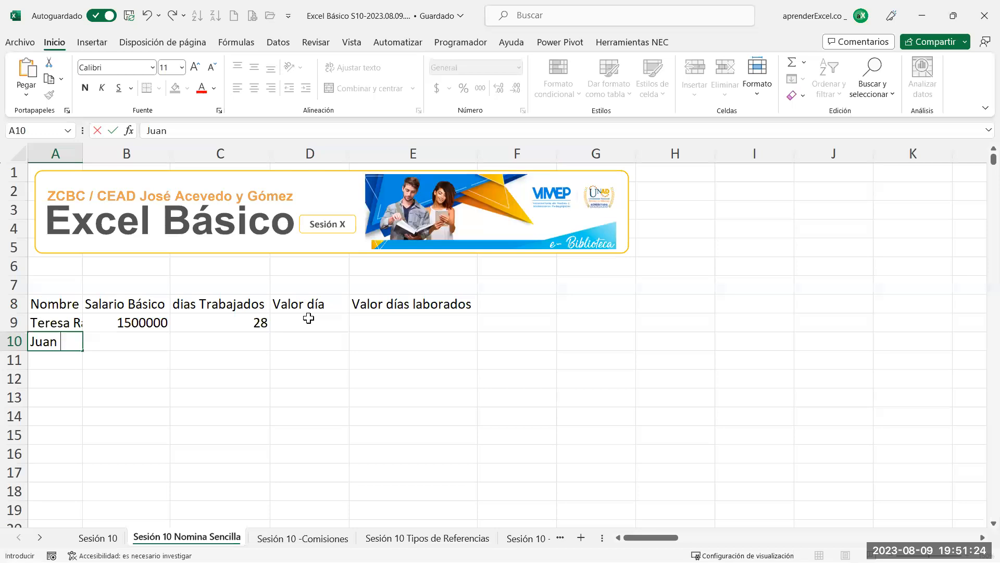
type(" Pérez")
key("Tab")
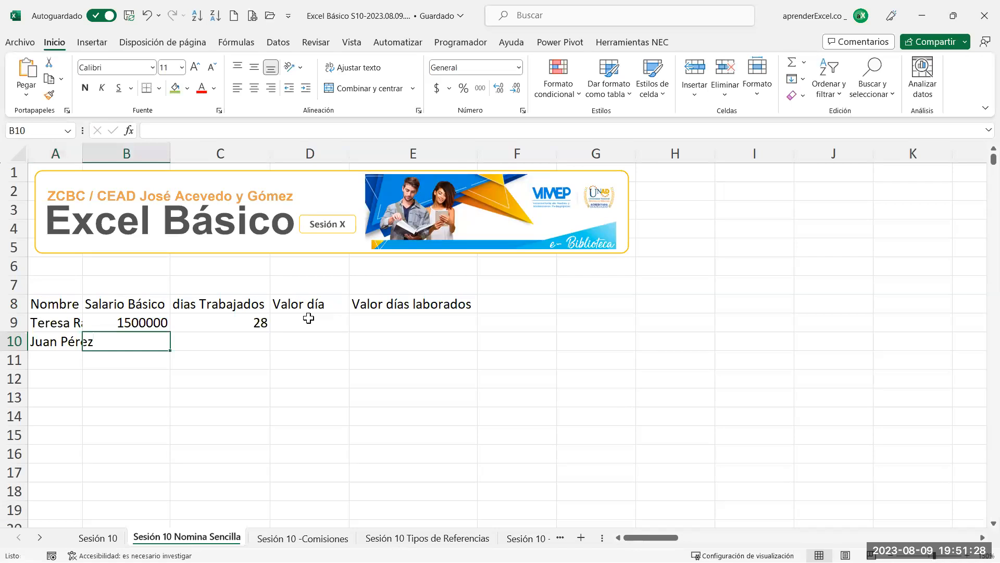
type("500")
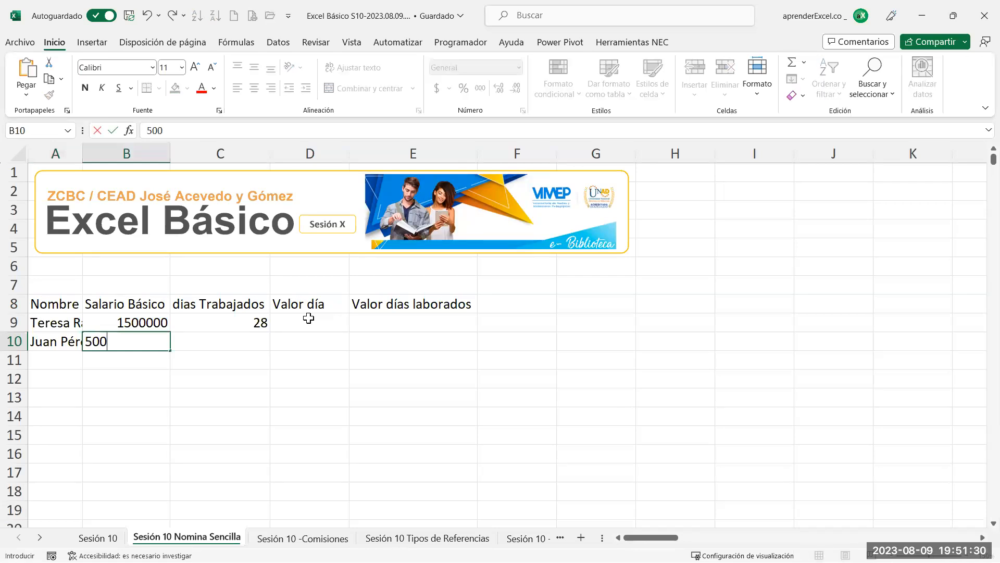
key("BackSpace")
type("00000")
key("Tab")
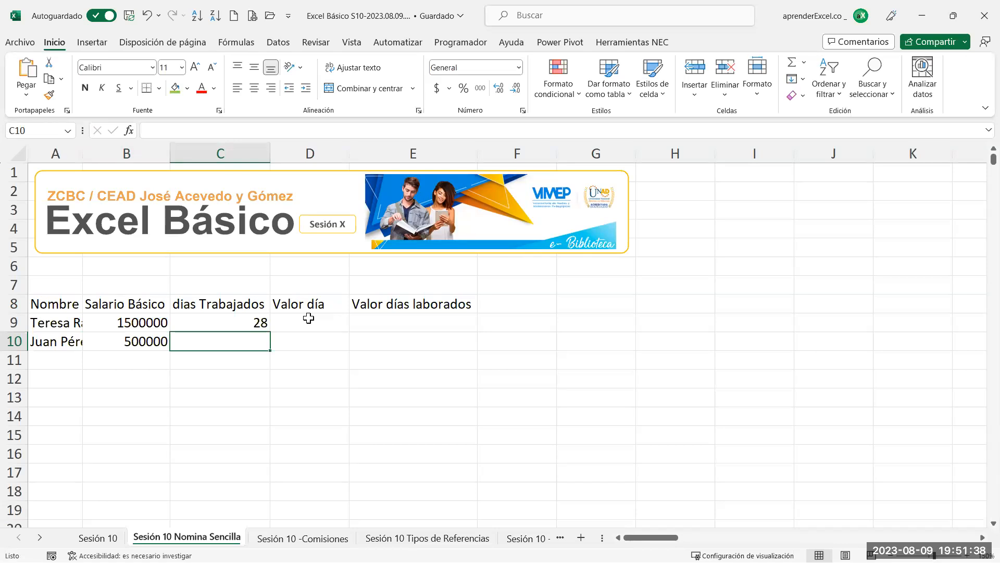
type("30")
key("Return")
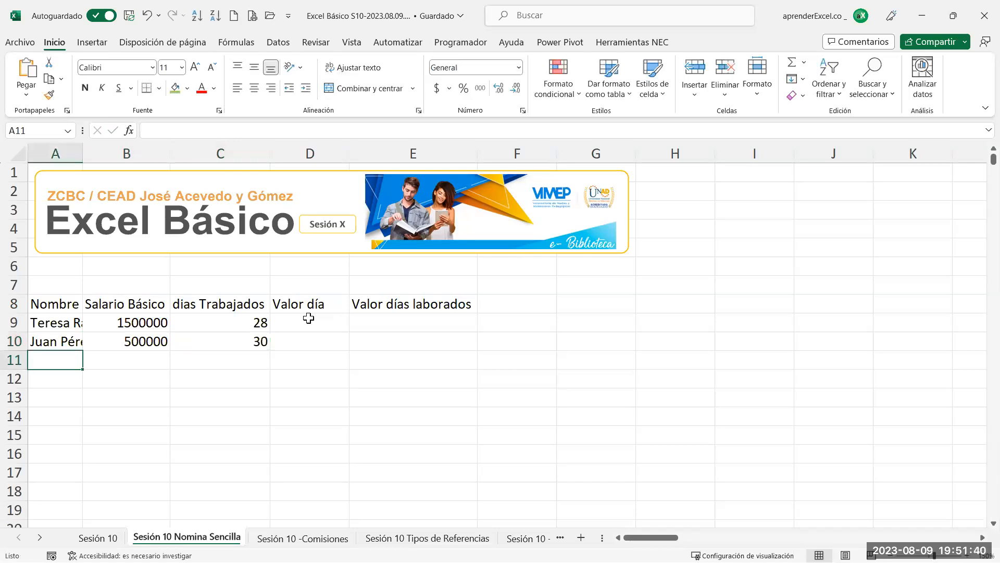
Fill row 11 with the third employee's full name, a base salary of 6500000 and 15 days worked
type("Jaun")
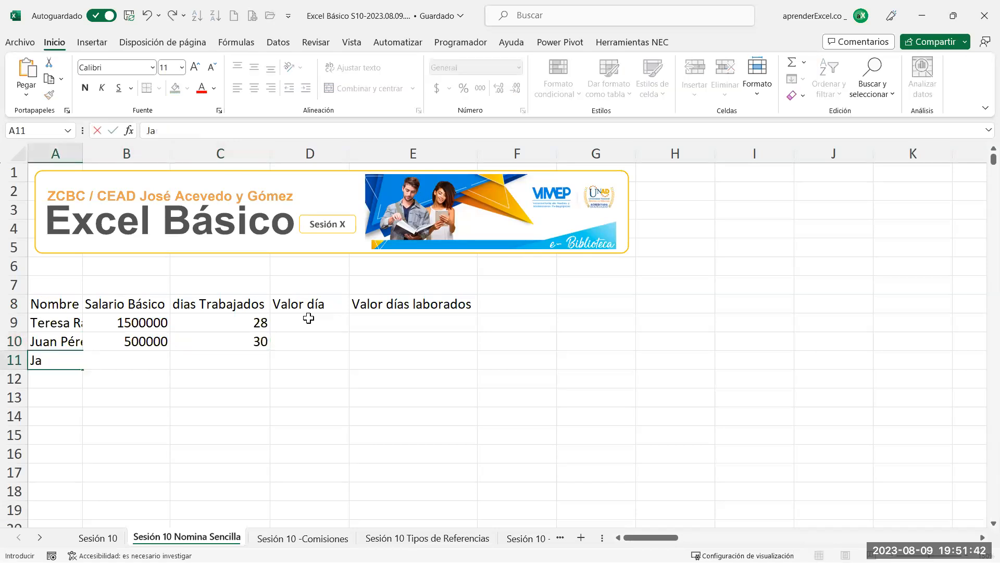
key("BackSpace")
key("BackSpace")
key("BackSpace")
type("uan")
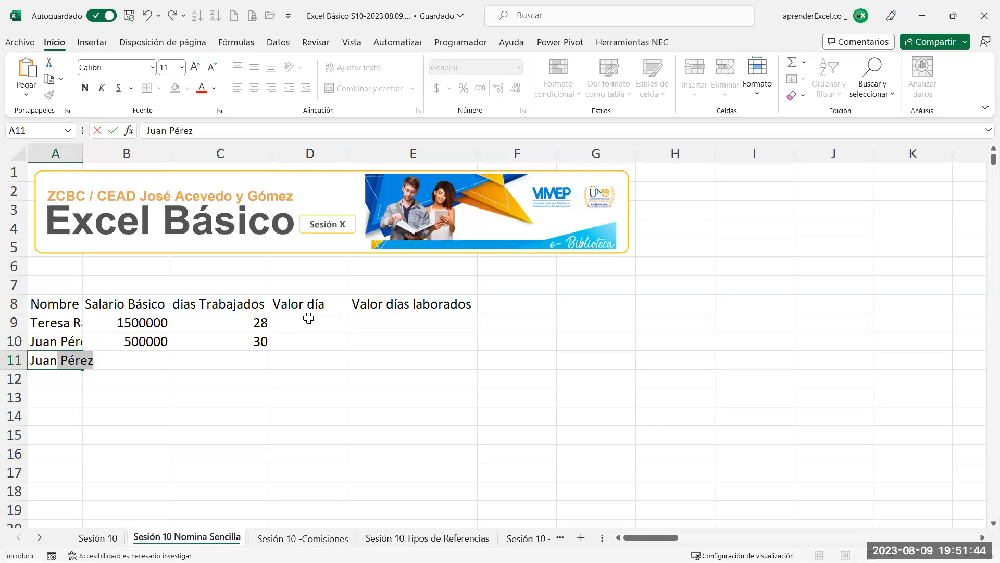
type("a Tello")
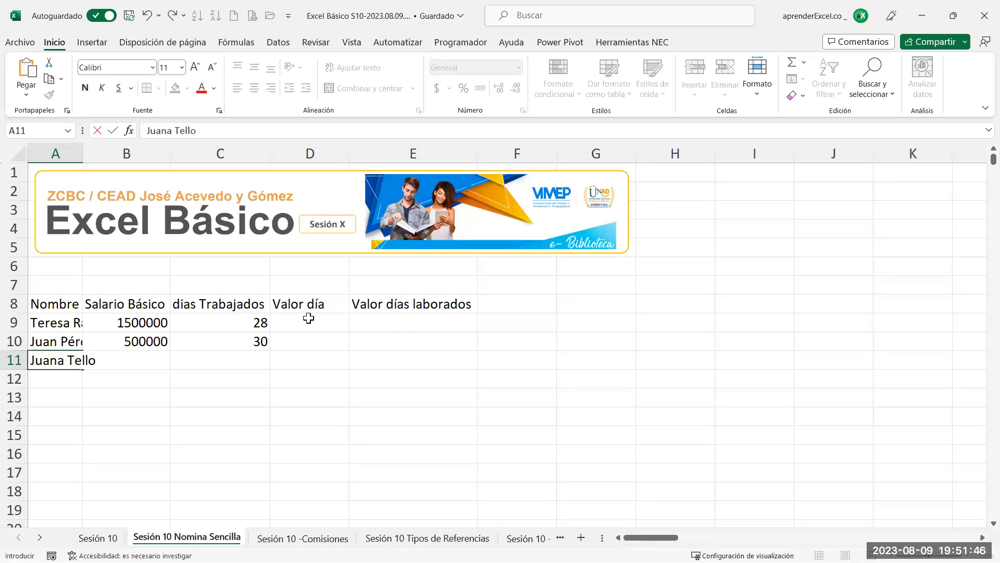
key("Tab")
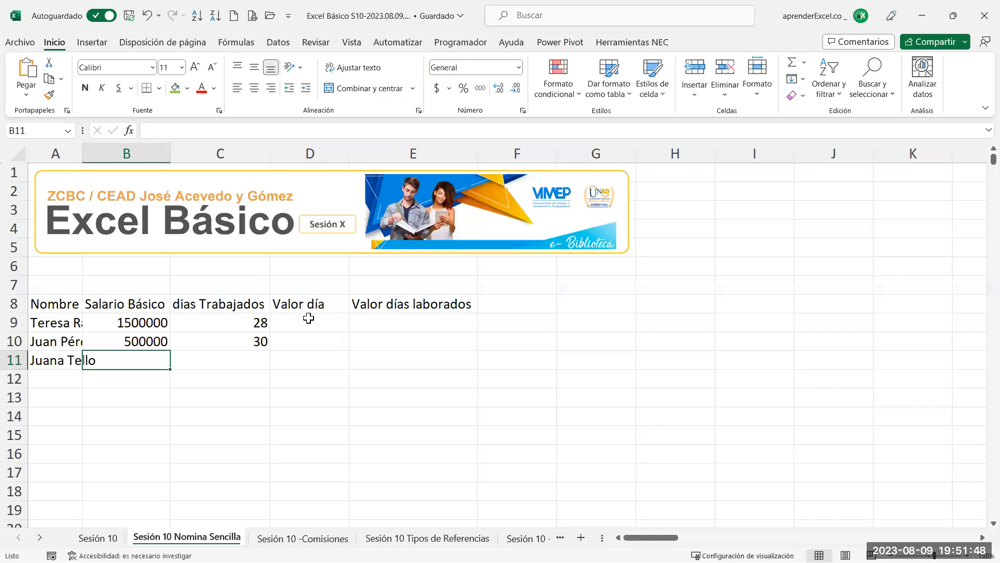
type("6500")
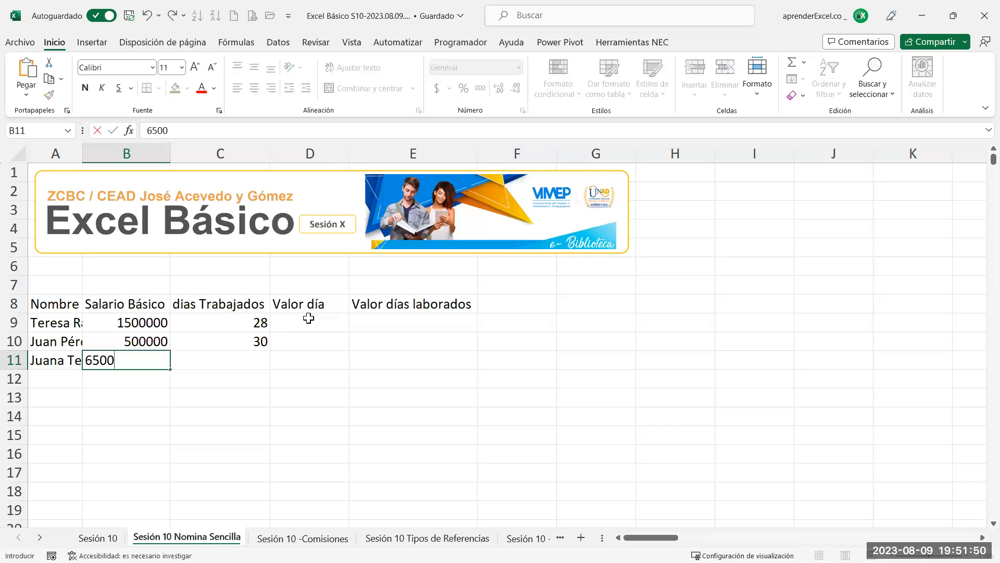
type("000")
key("Tab")
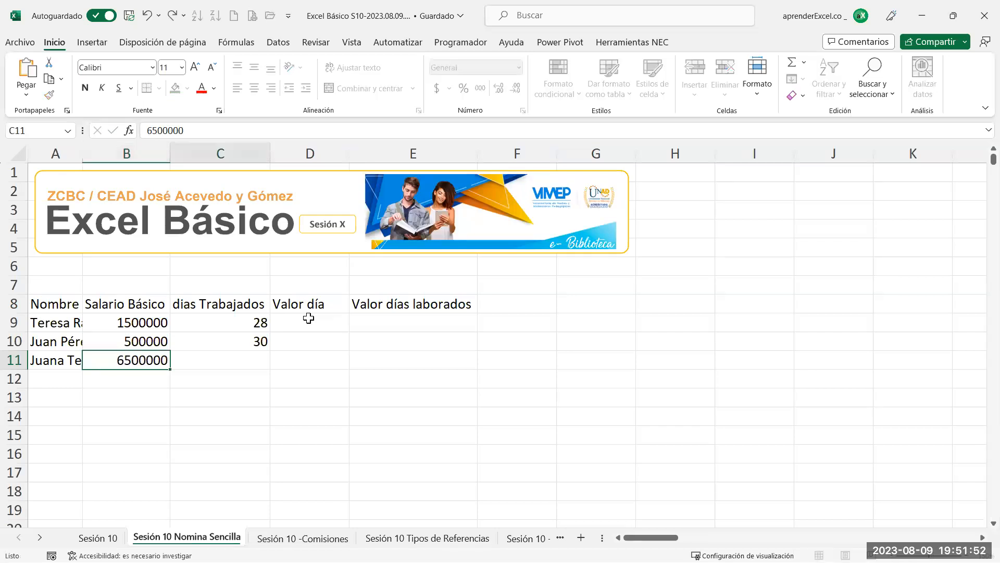
type("15")
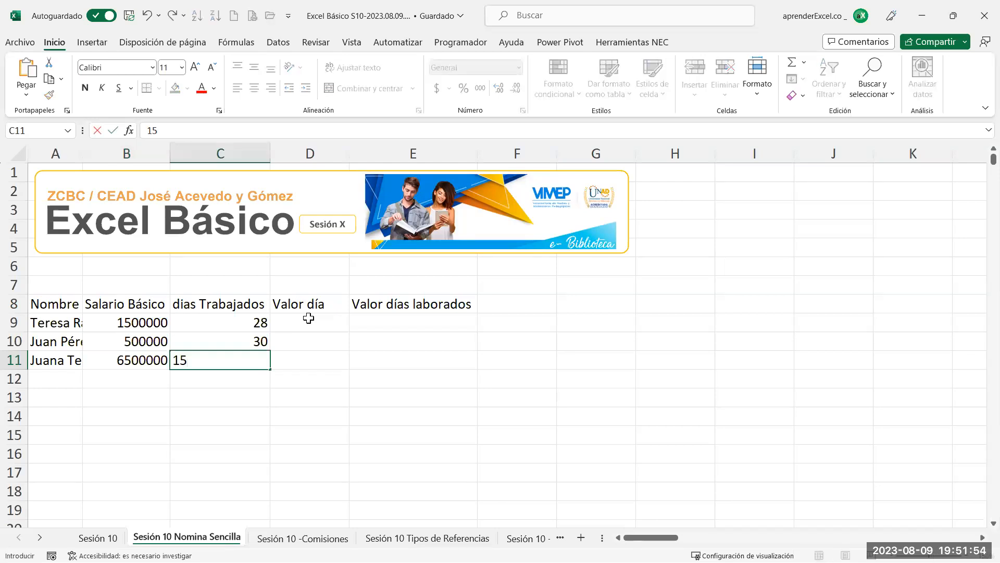
key("Return")
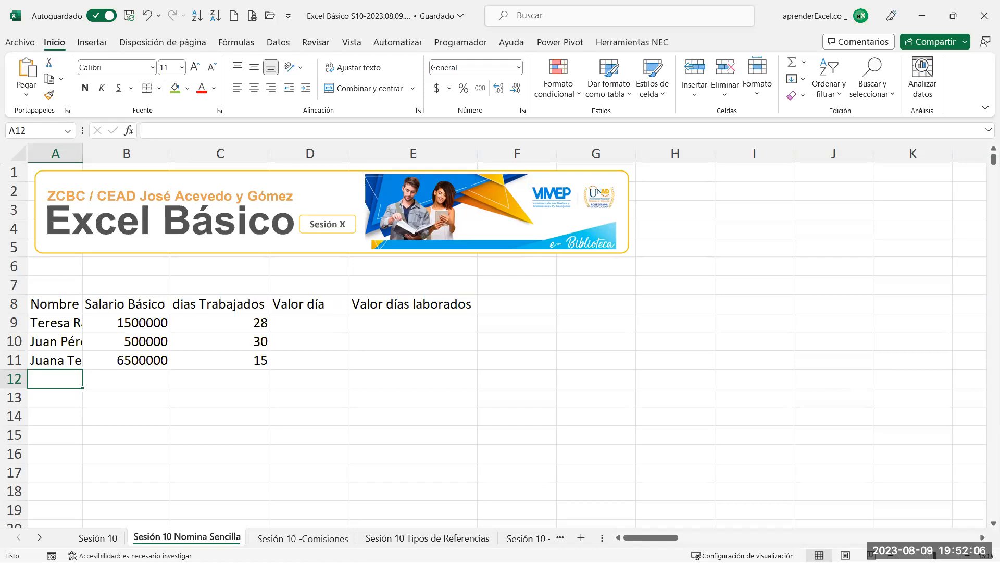
Switch to the Dispositivos workbook and move the two highlight frames on the keyboard picture onto the Tab and main Enter keys
key("alt+Tab")
left_click(599, 293)
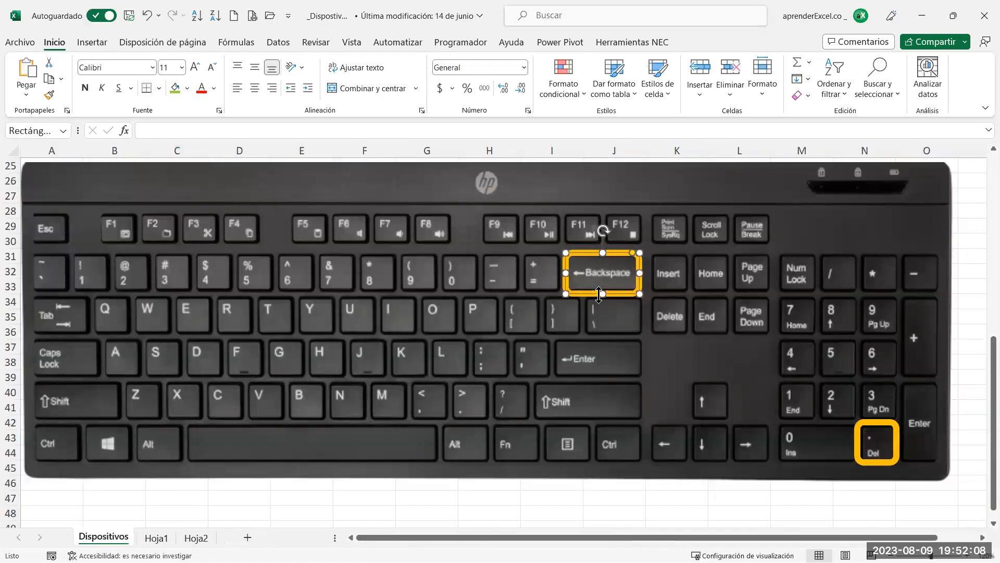
left_click_drag(613, 291, 95, 315)
left_click_drag(870, 463, 648, 360)
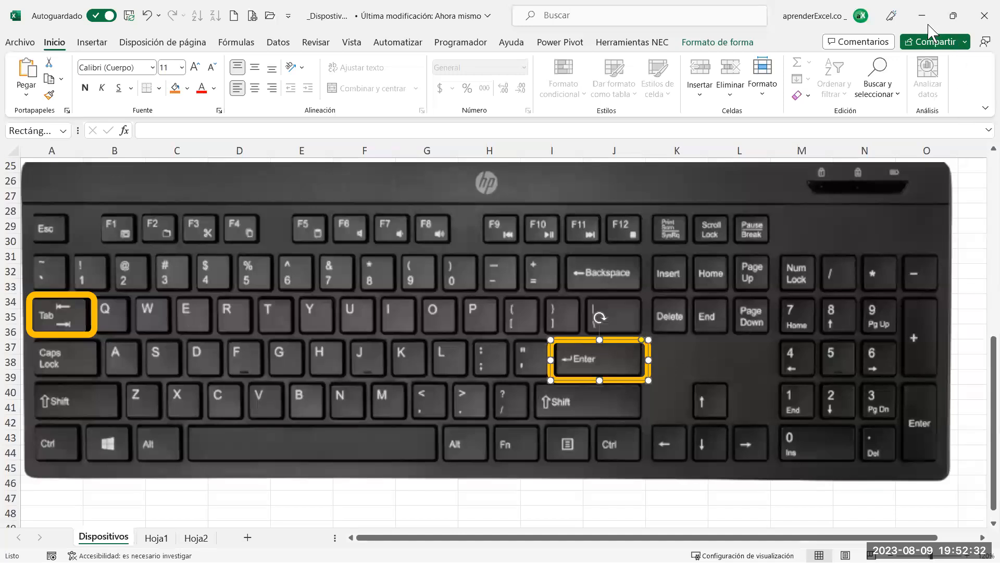
Return to the payroll workbook, move cell by cell from A12 to F12, and go to the start of row 13
key("alt+Tab")
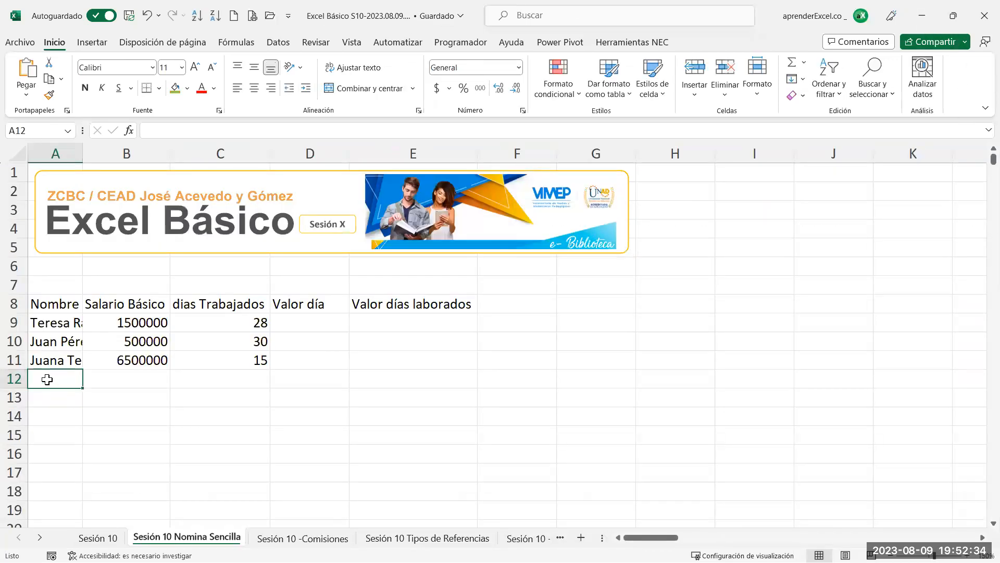
key("Right")
key("Right")
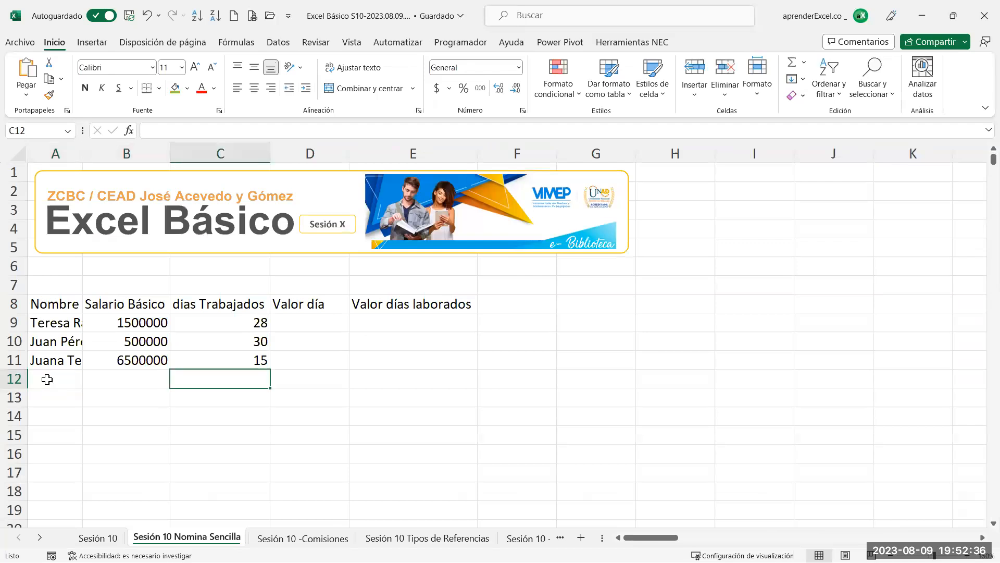
key("Right")
key("Right")
key("Right")
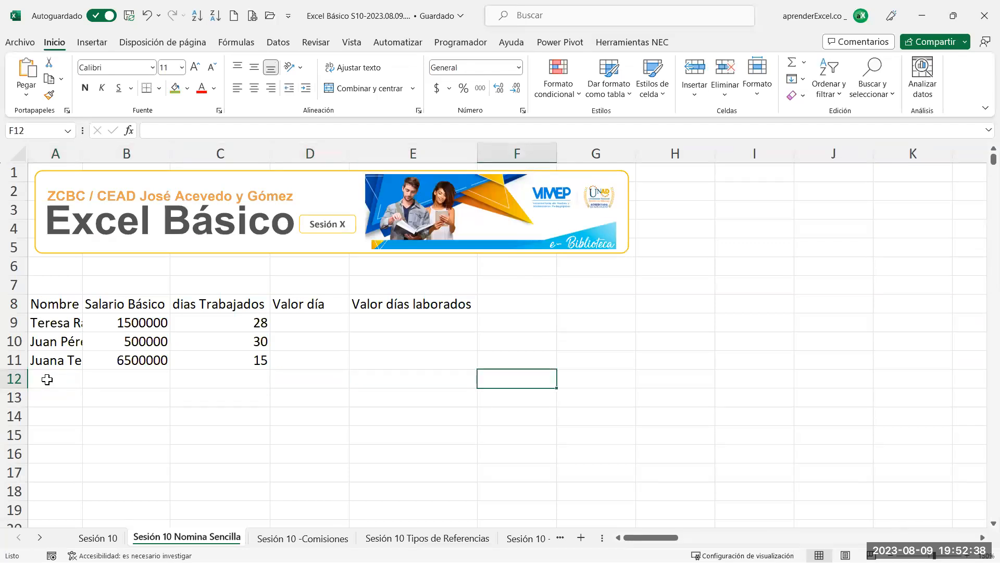
key("Return")
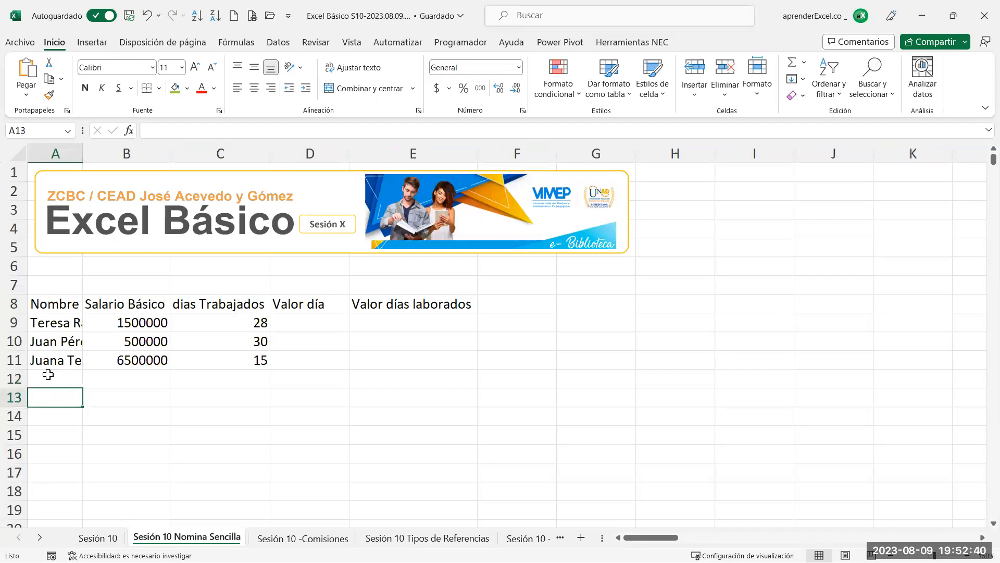
Move cell by cell from A12 to E12, go down to E13, and select E12:E13 to compare the movement
left_click(48, 377)
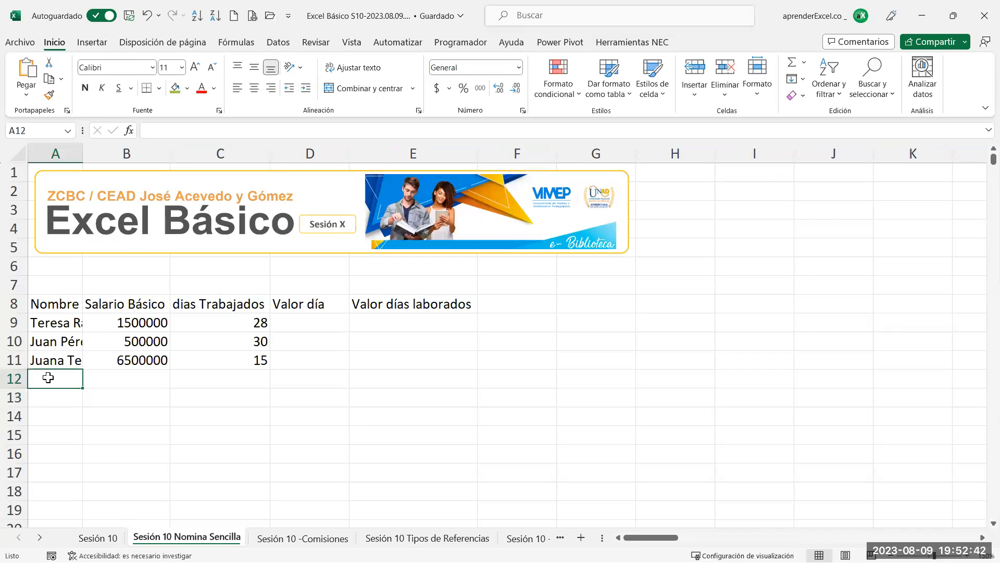
key("Right")
key("Right")
key("Right")
key("Right")
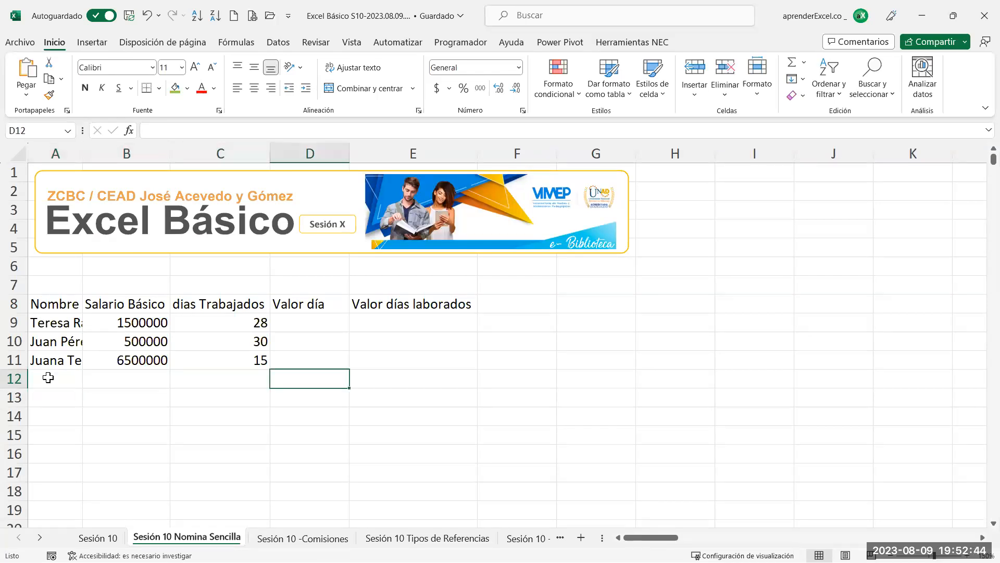
key("Down")
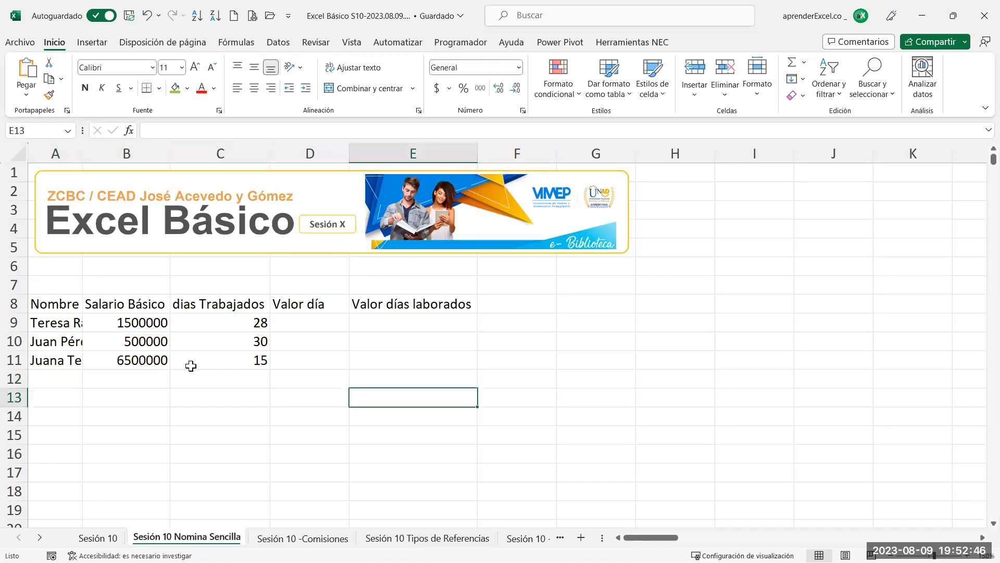
left_click_drag(393, 381, 394, 392)
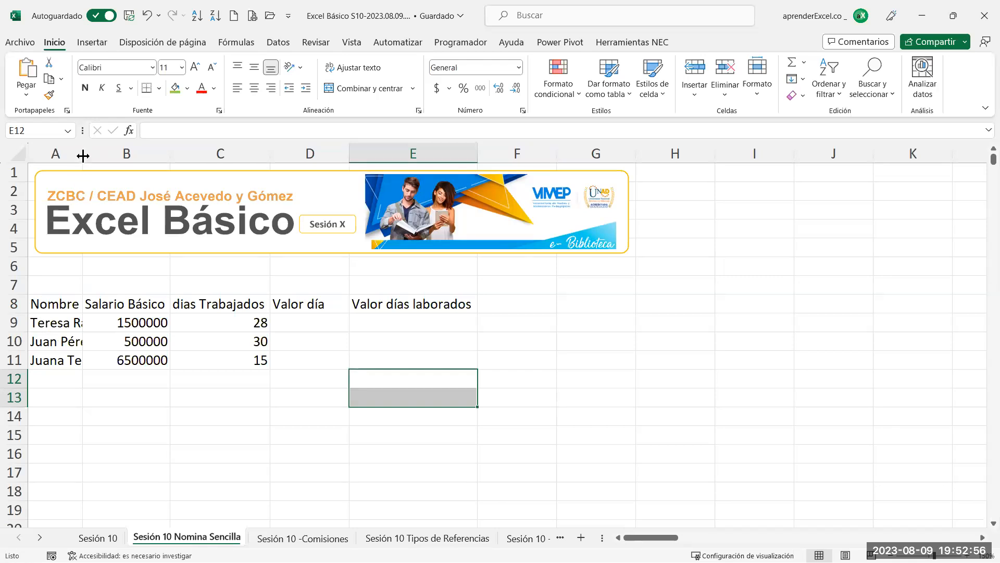
Autofit column A to its contents and enter the fourth employee's full name in A12
left_click(63, 299)
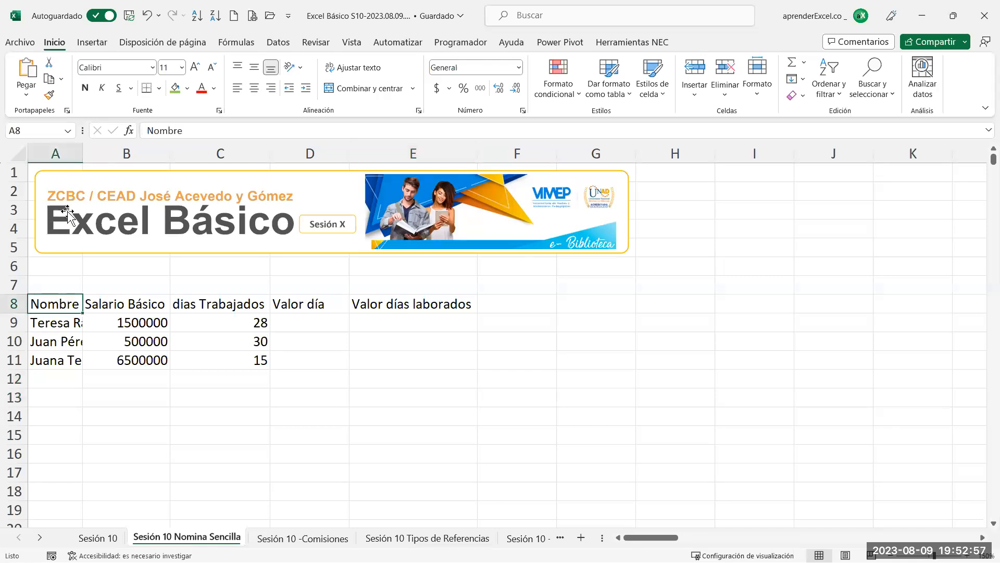
double_click(82, 152)
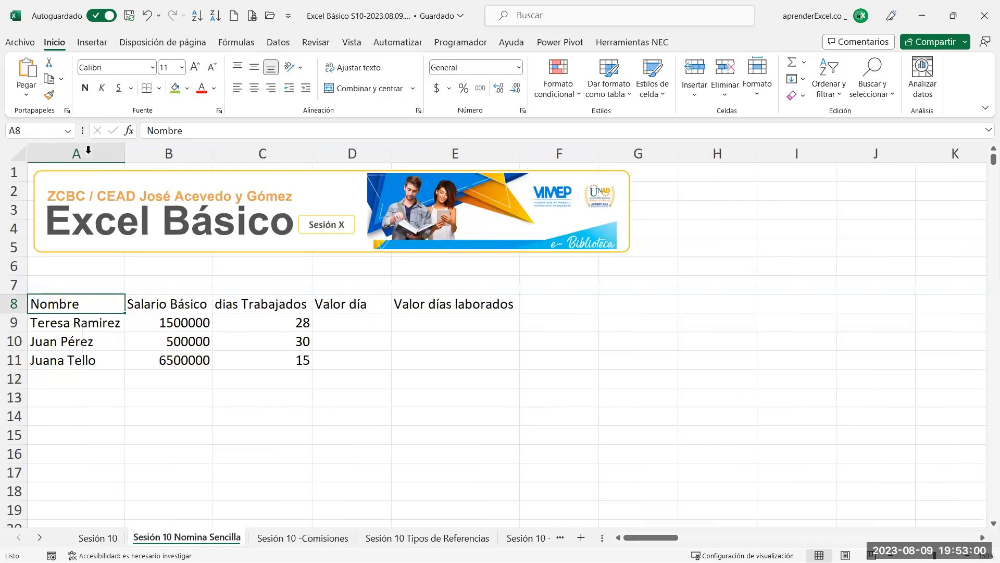
left_click(123, 379)
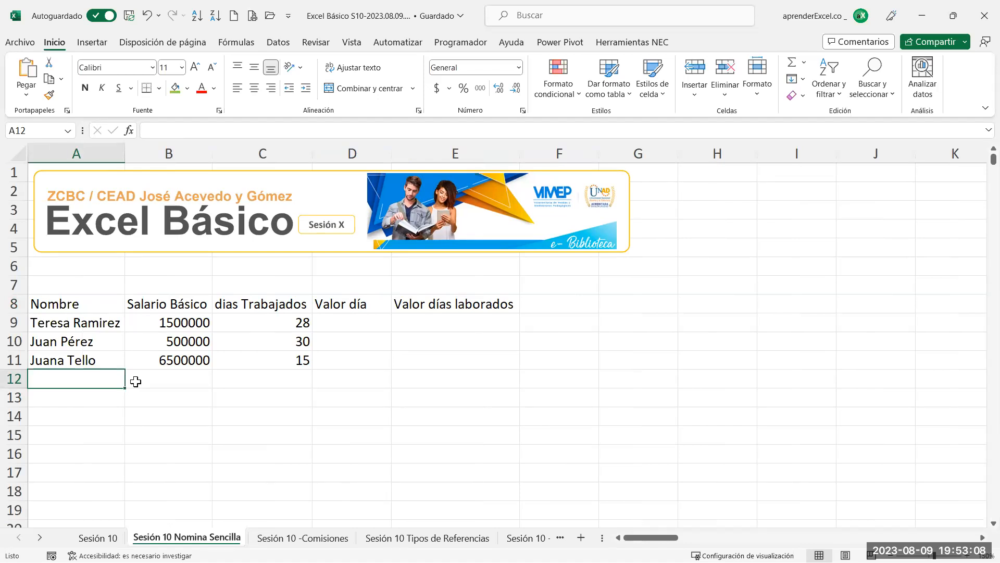
type("Jorge BN")
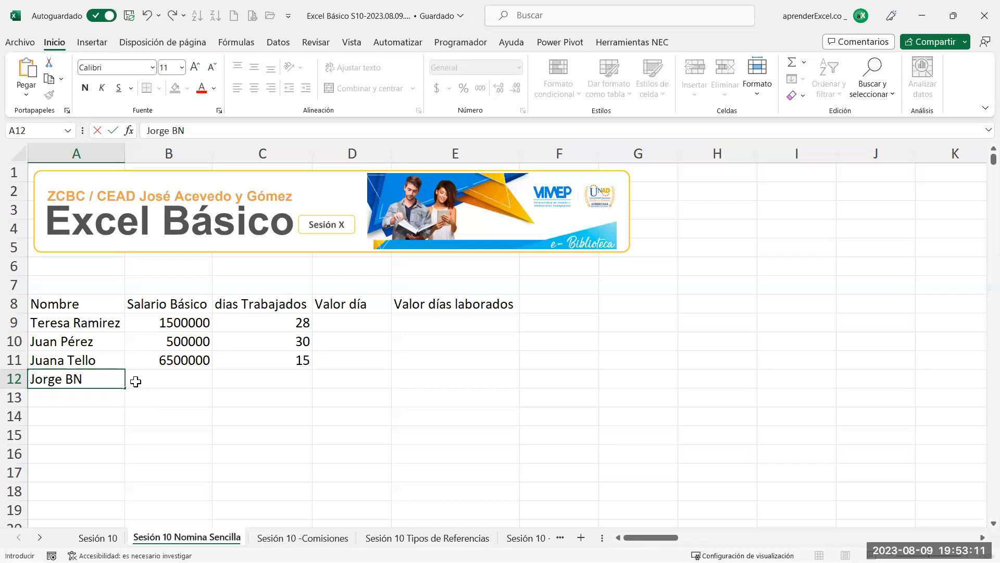
key("BackSpace")
type("e")
key("BackSpace")
type("ueno")
Enter a base salary of 1300000 in B12 and apply the accounting format with $ to the salaries in B9:B12
left_click(135, 381)
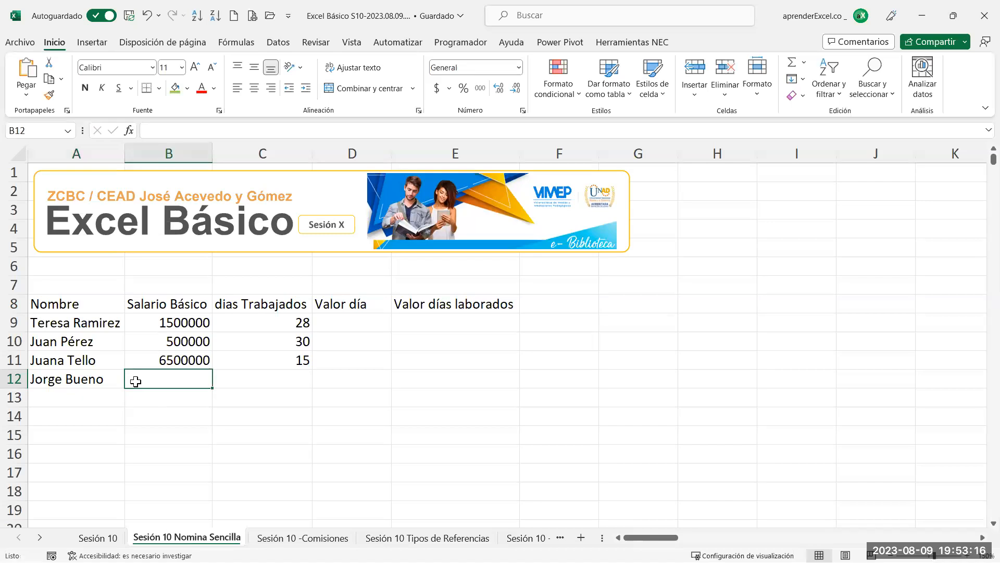
type("13")
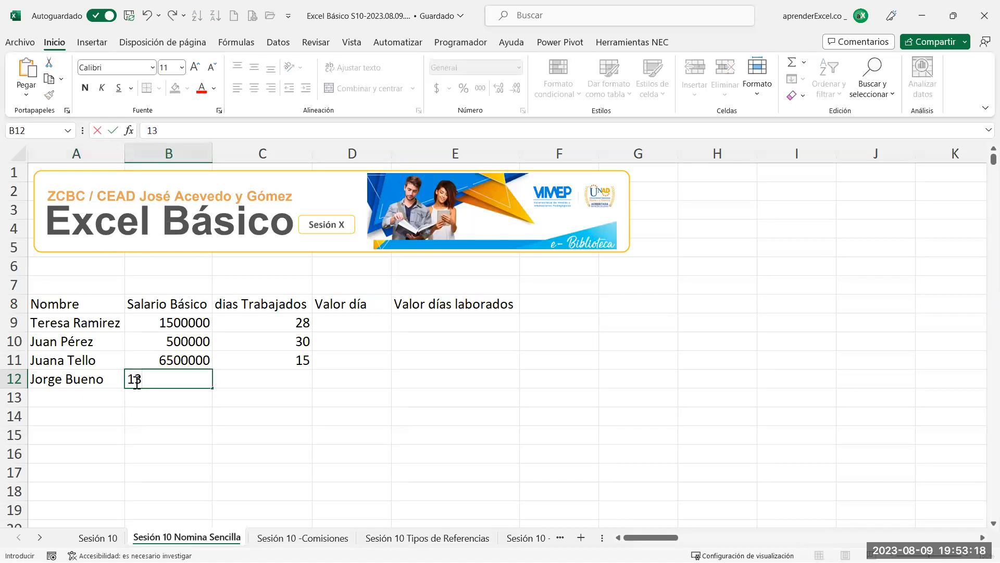
type("00000")
key("Return")
left_click_drag(167, 320, 173, 379)
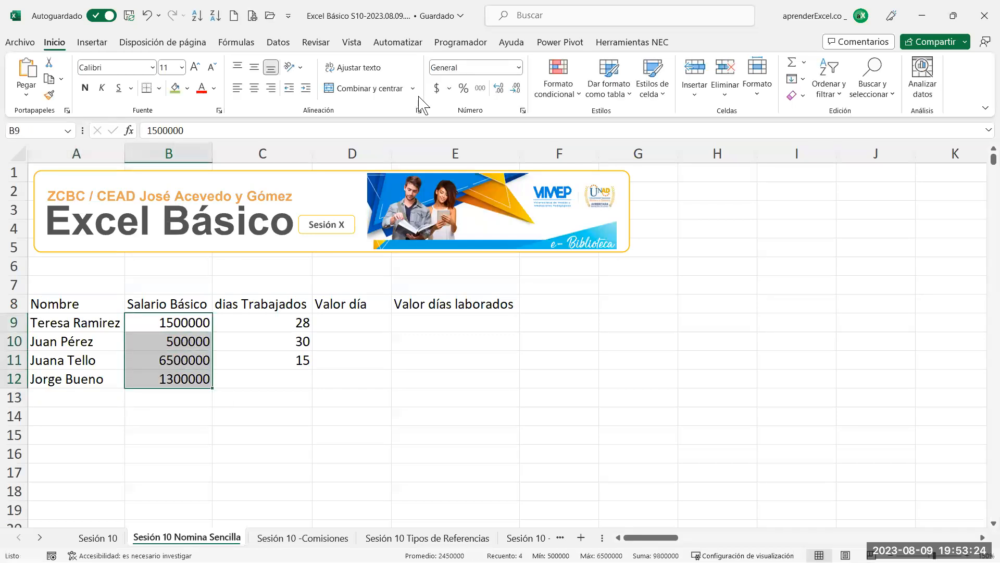
left_click(439, 88)
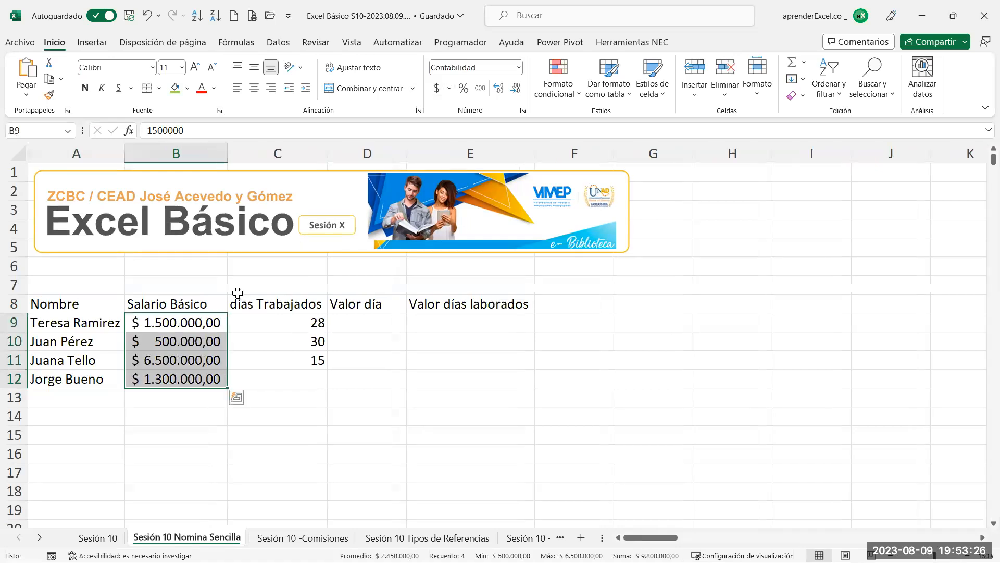
Correct the second employee's base salary in B10 to 5000000
left_click(180, 345)
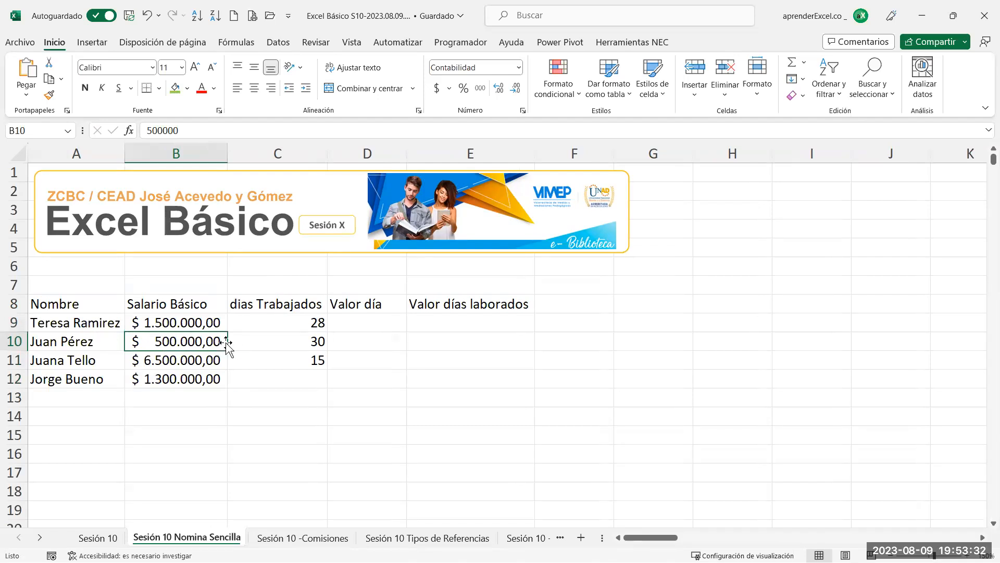
double_click(174, 340)
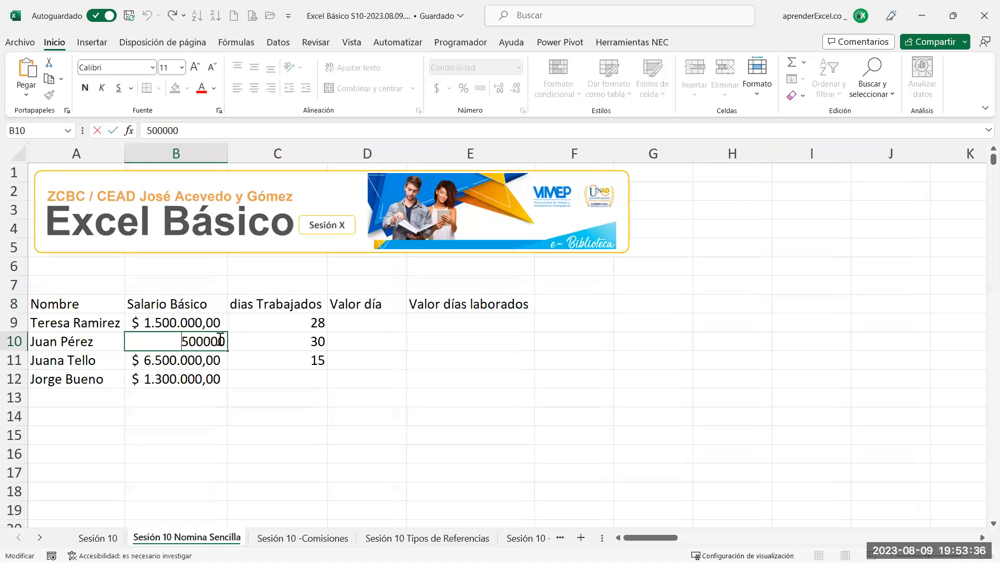
type("0")
key("Return")
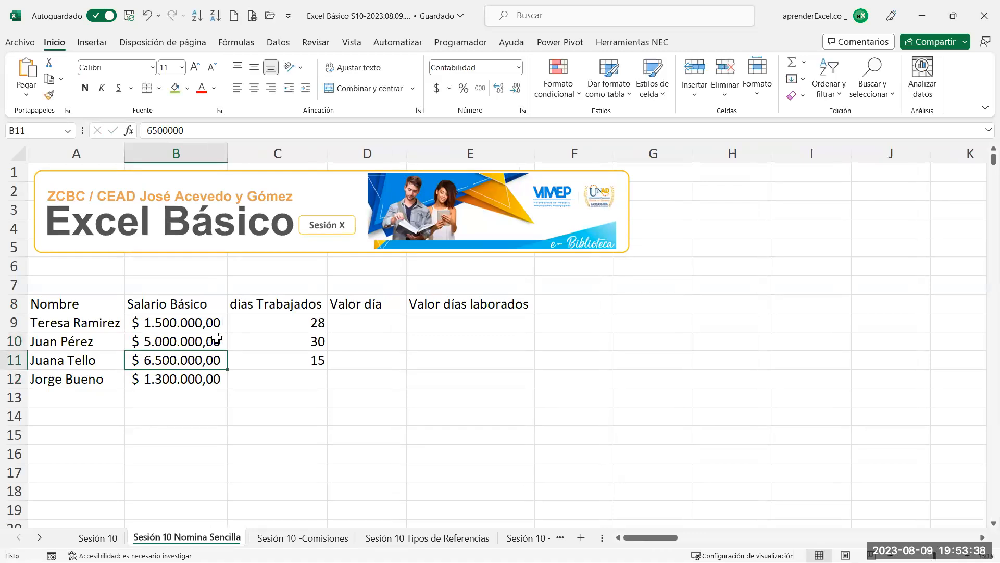
Enter 16 days worked in C12 for the fourth employee
left_click(317, 377)
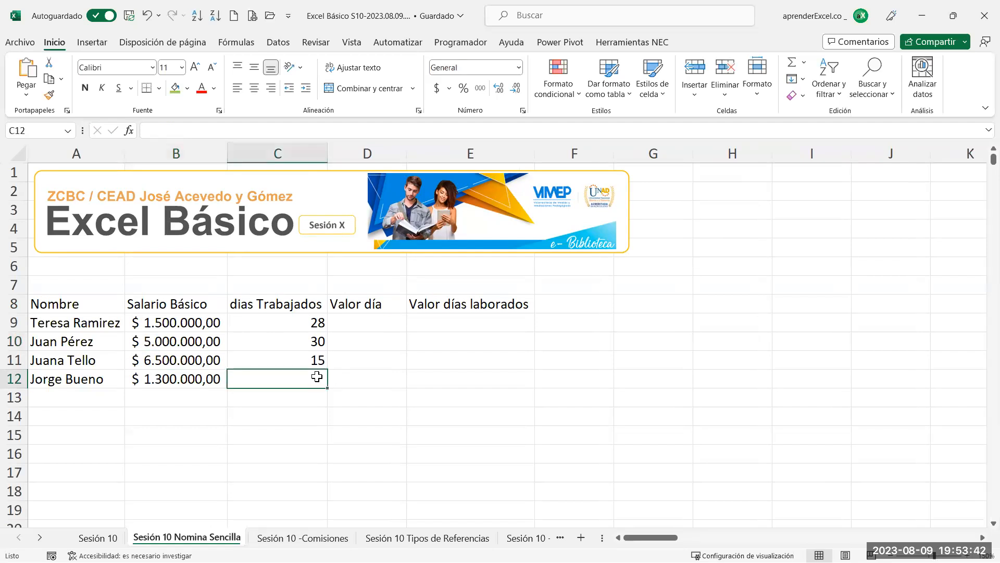
type("16")
key("Return")
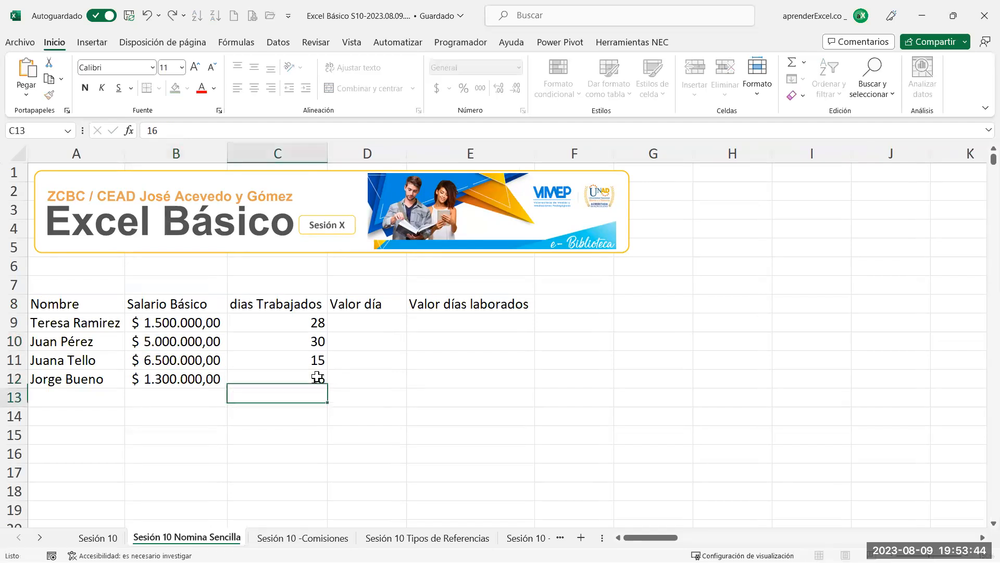
left_click(387, 316)
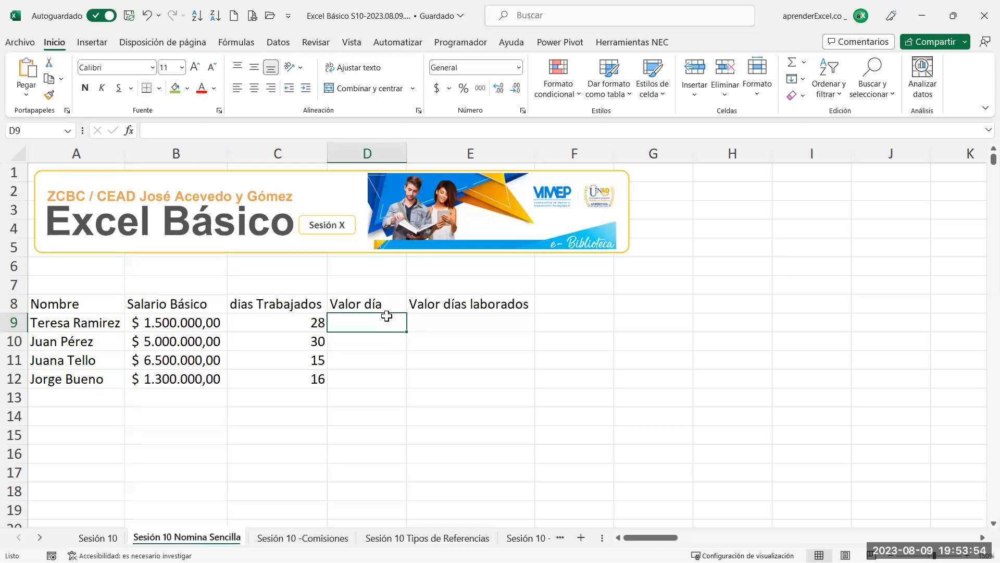
type("=")
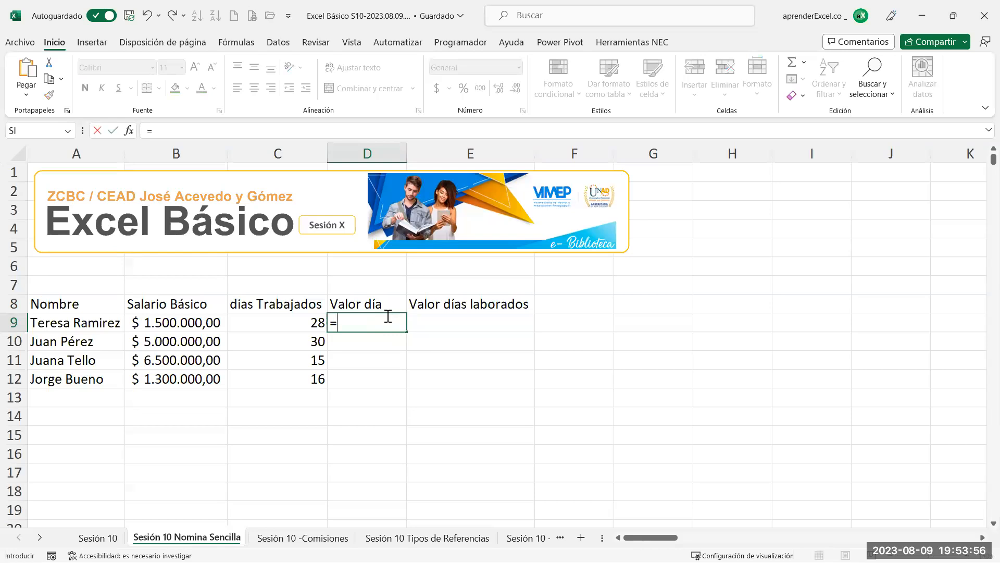
key("Escape")
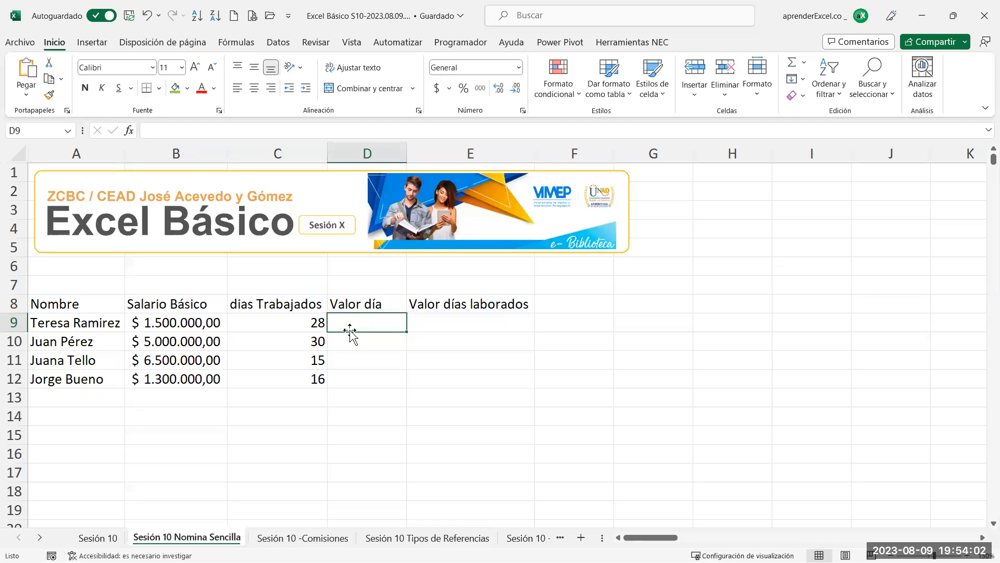
Insert a blank row above the table's header row 8
left_click(15, 302)
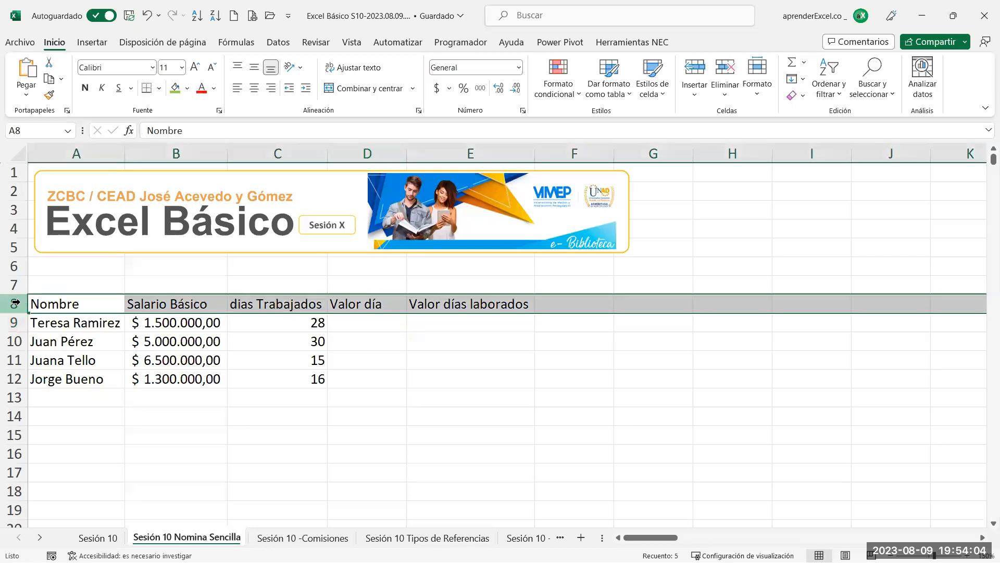
right_click(15, 303)
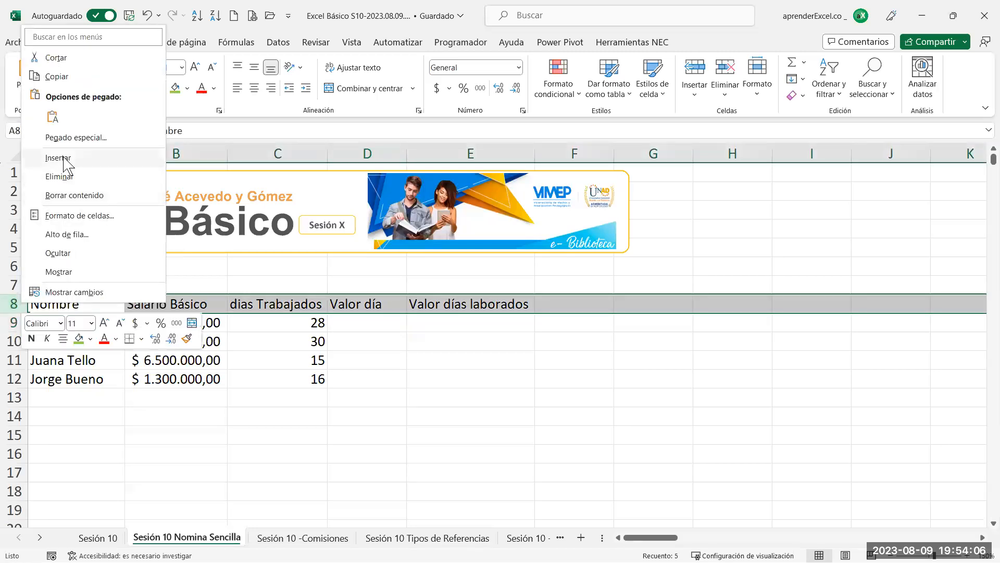
left_click(58, 157)
Enter =Salario/30 in D7 as literal text with a leading apostrophe, as a guide to the daily-value formula
left_click(368, 286)
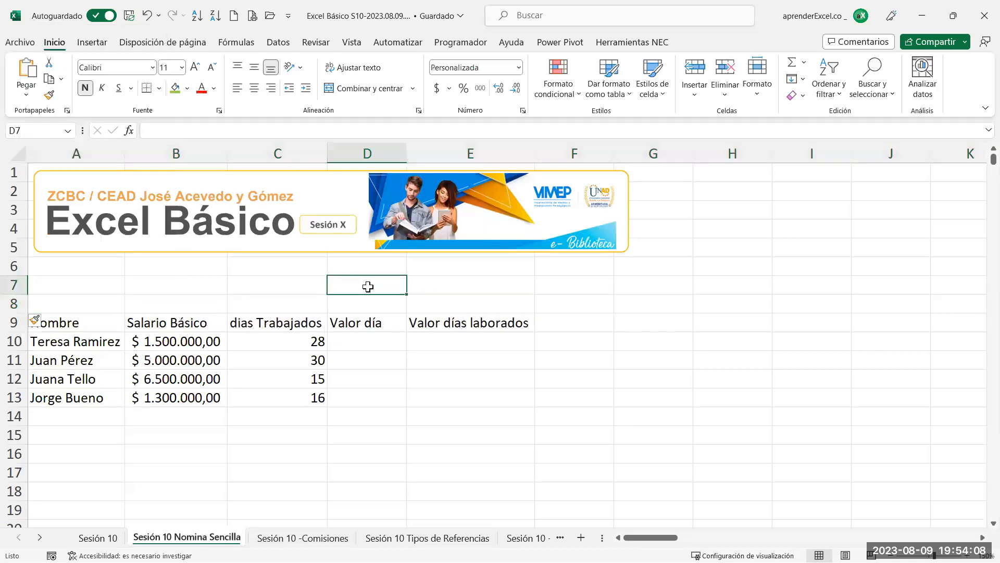
type("=")
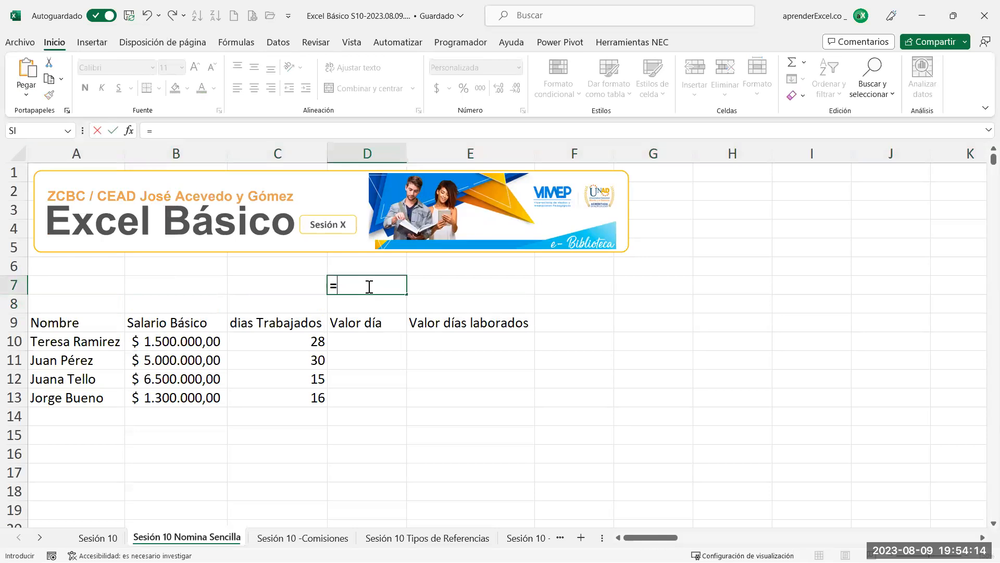
type("Salario")
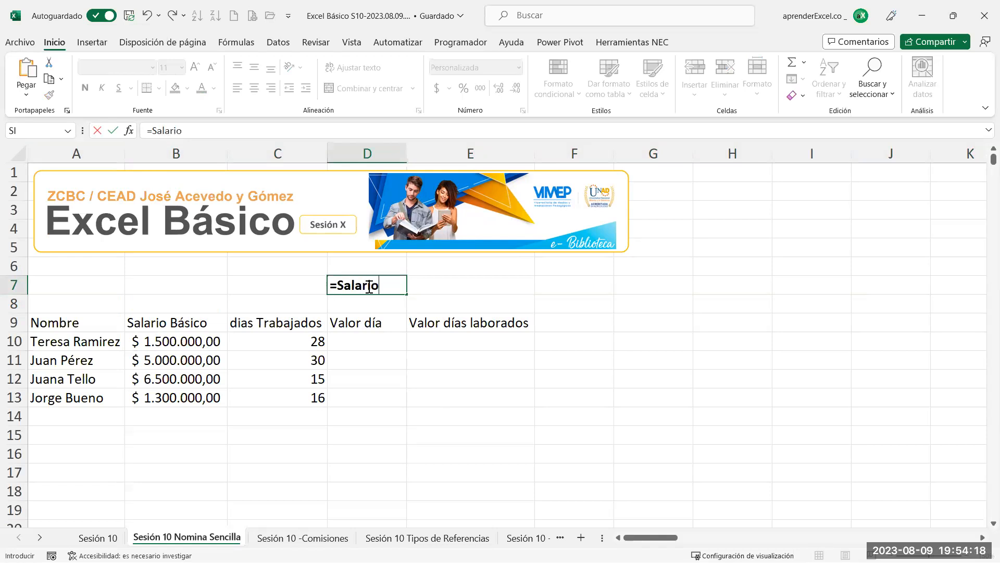
type("/30")
left_click(330, 285)
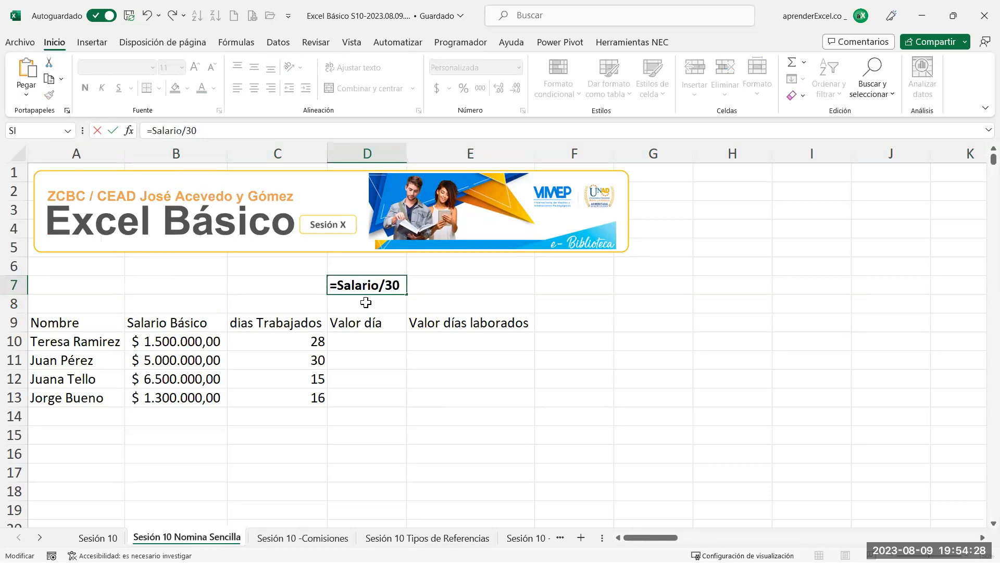
type("'")
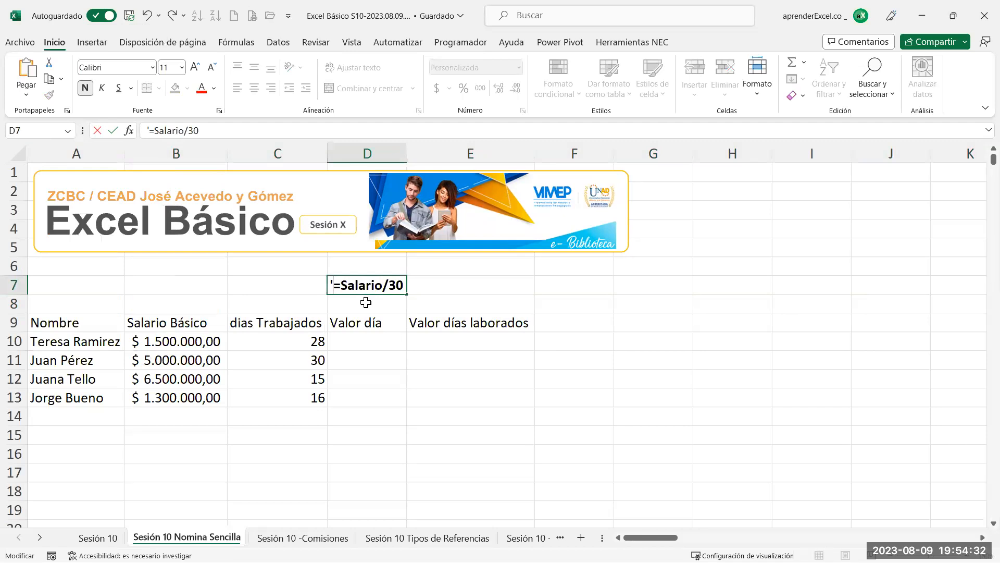
key("shift+Left")
key("Return")
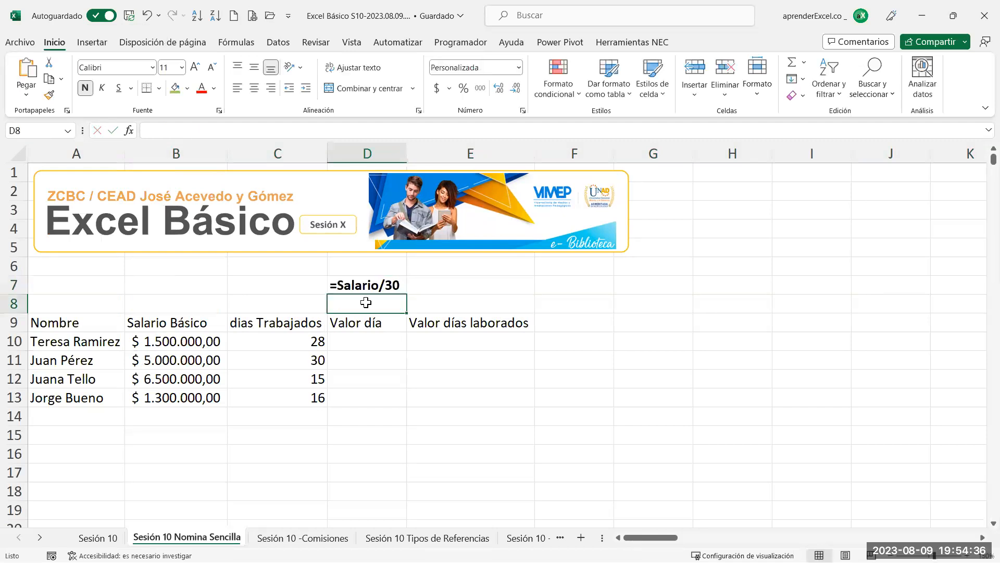
left_click(375, 288)
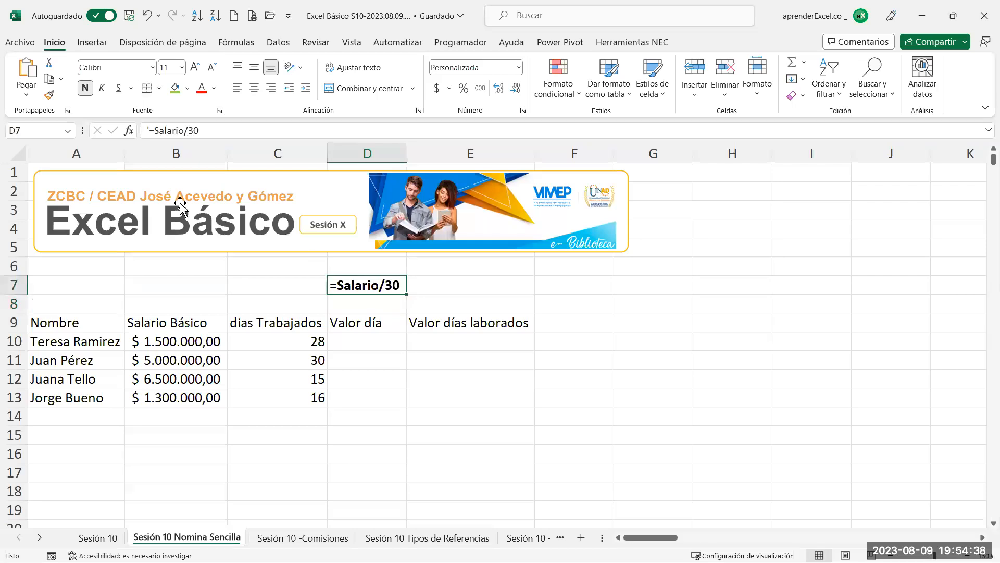
double_click(349, 281)
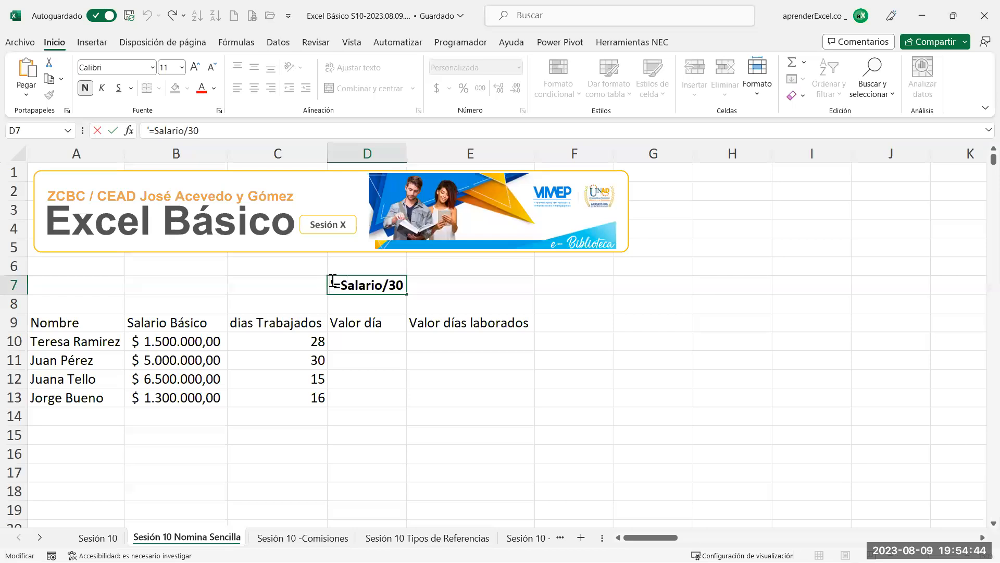
key("Escape")
Calculate the first employee's daily value in D10 with the formula =B10/30
left_click(369, 342)
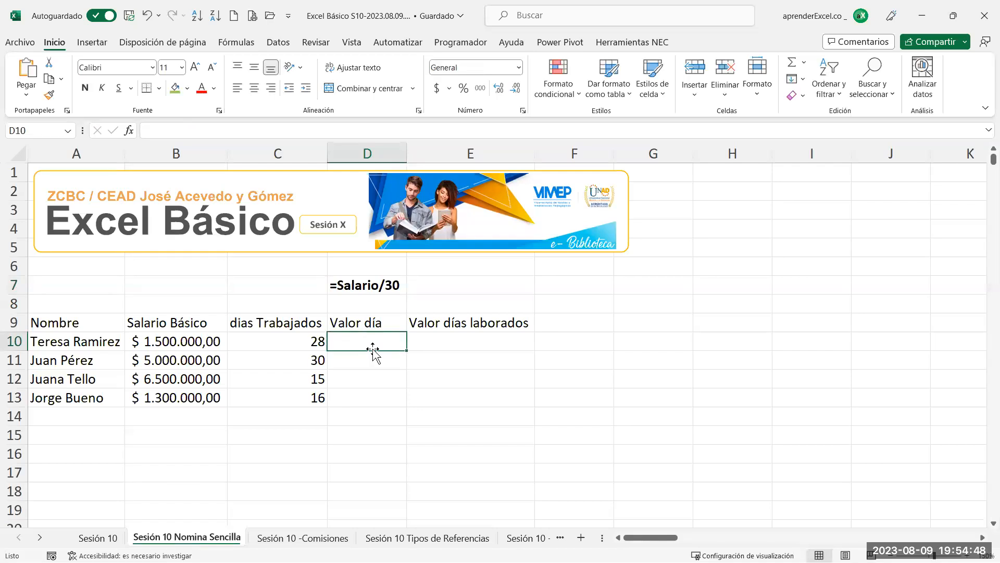
type("=")
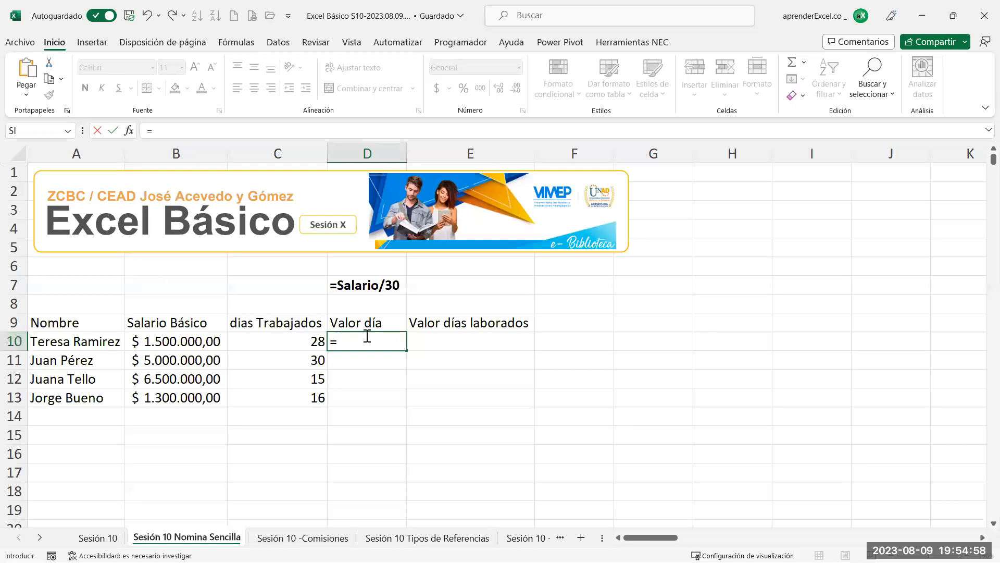
type("b")
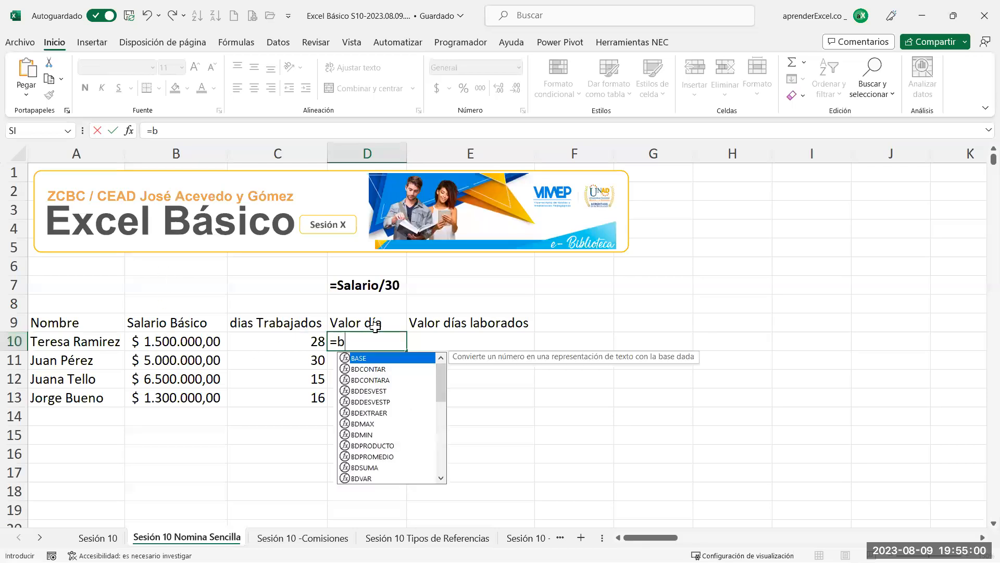
type("10")
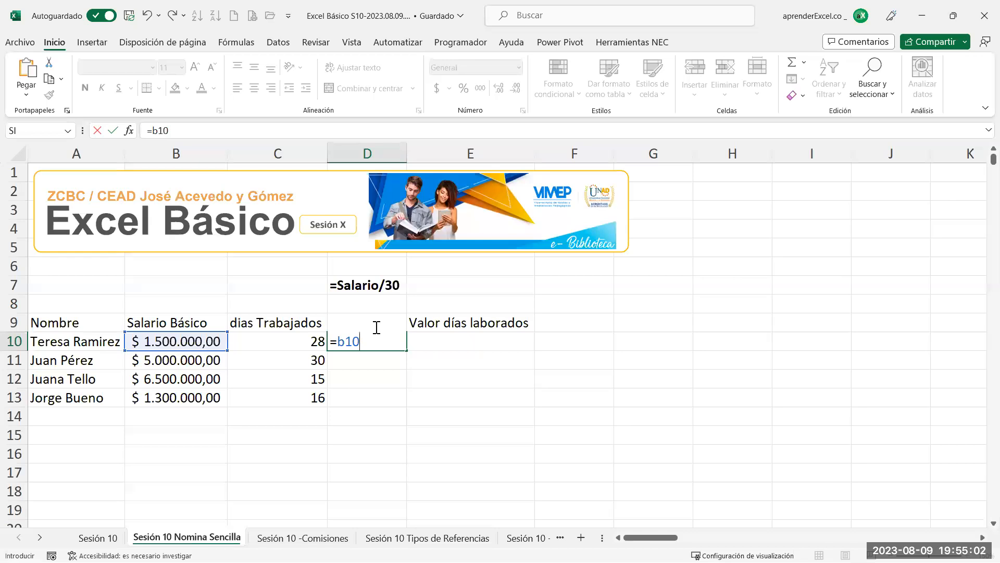
type("/30")
key("Return")
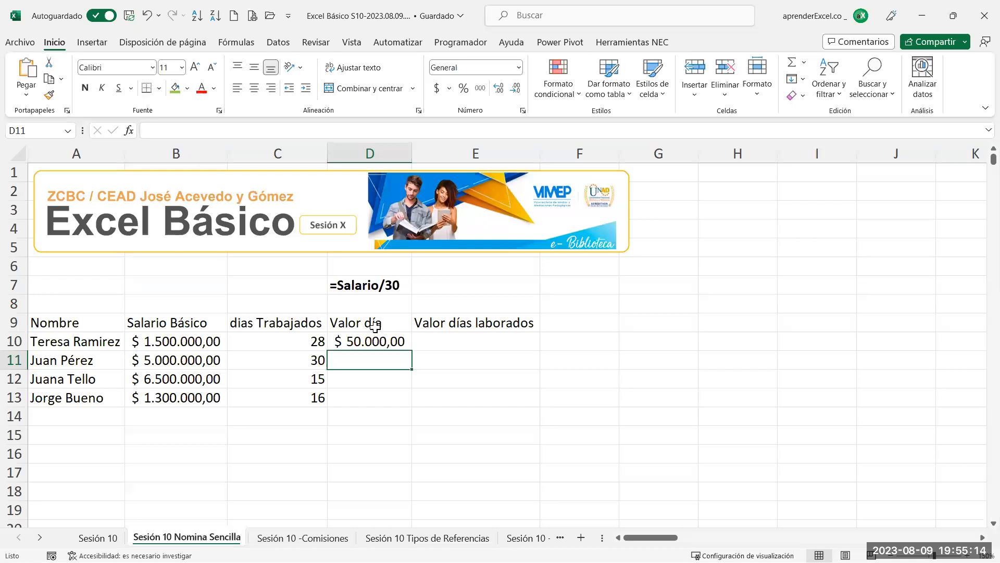
Enter the daily-value formulas =B11/30 in D11, =B12/30 in D12 and =B13/30 in D13
type("=")
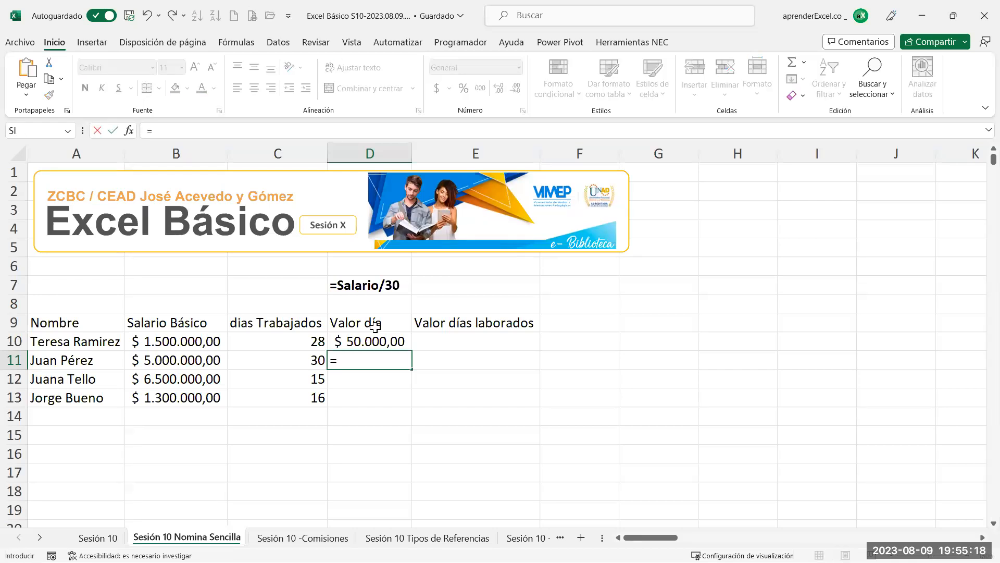
left_click(181, 358)
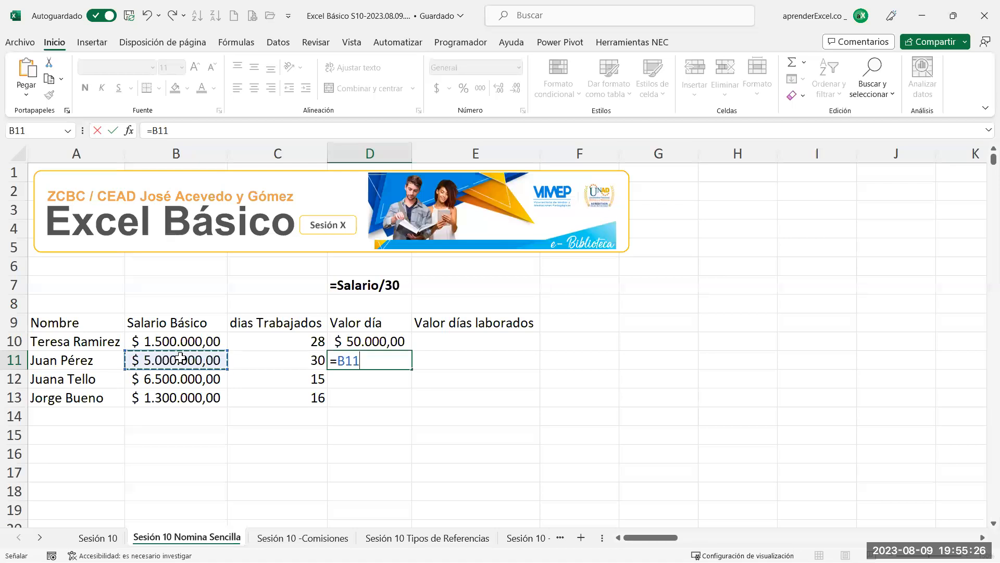
type("/30")
key("Return")
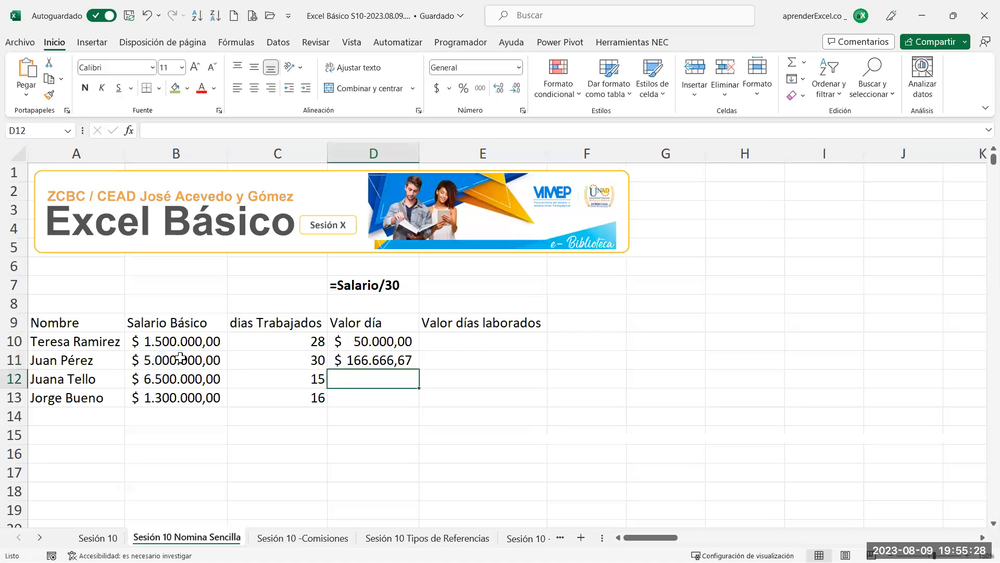
type("=")
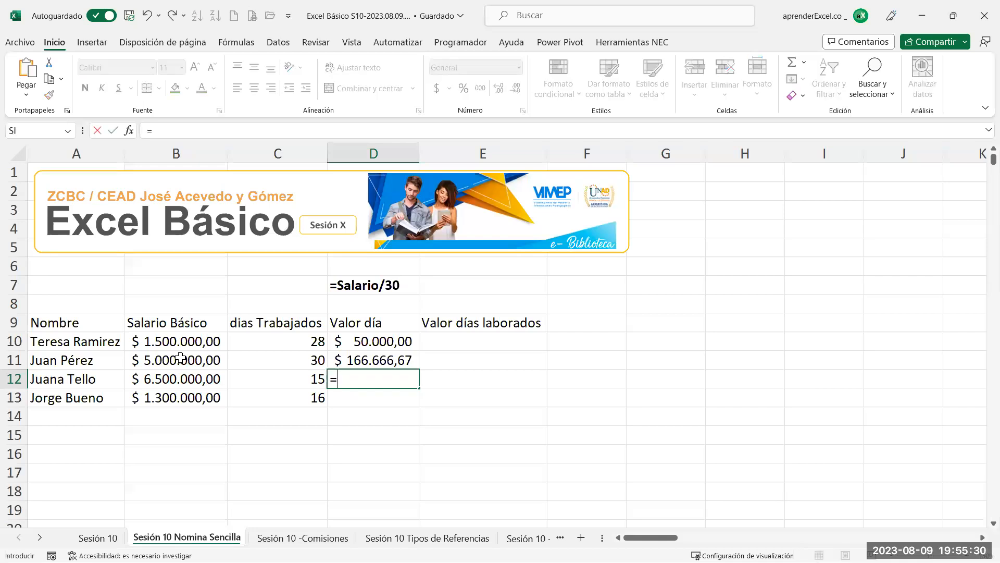
left_click(156, 373)
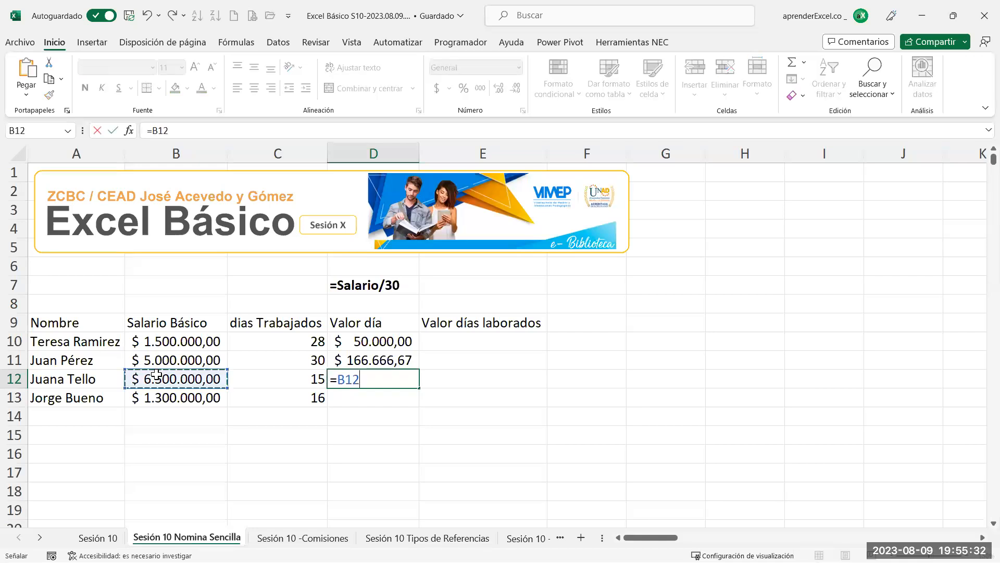
type("/30")
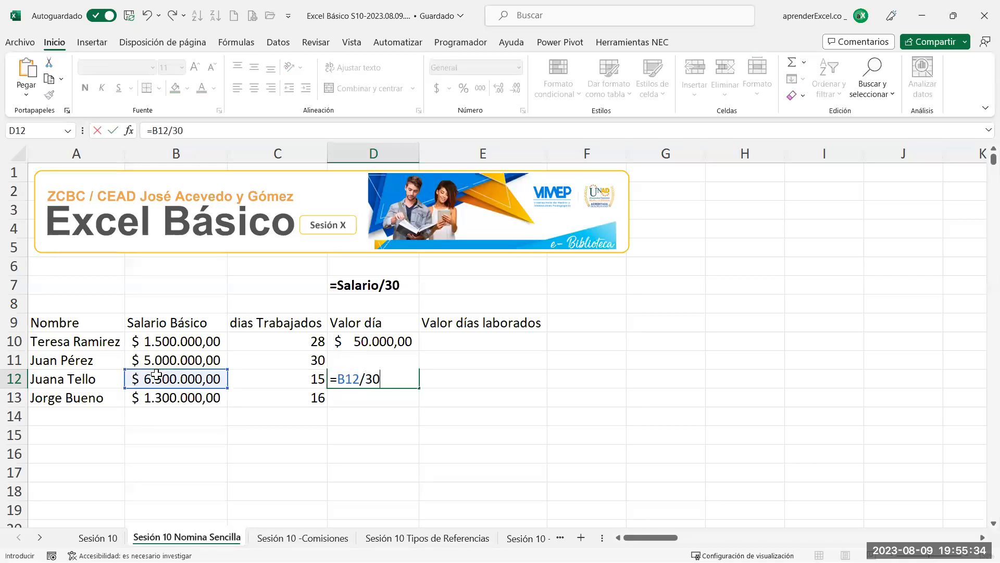
key("Return")
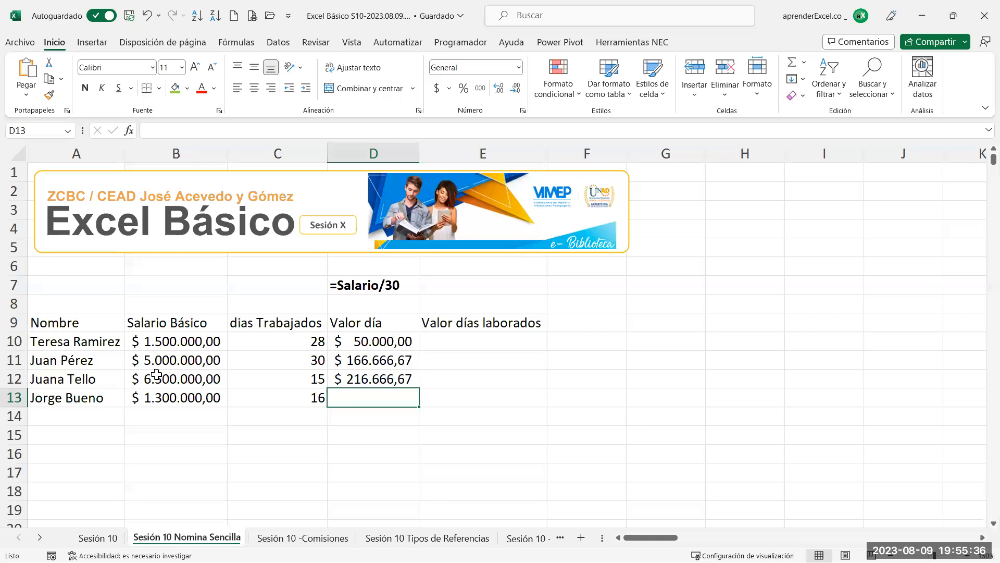
type("=")
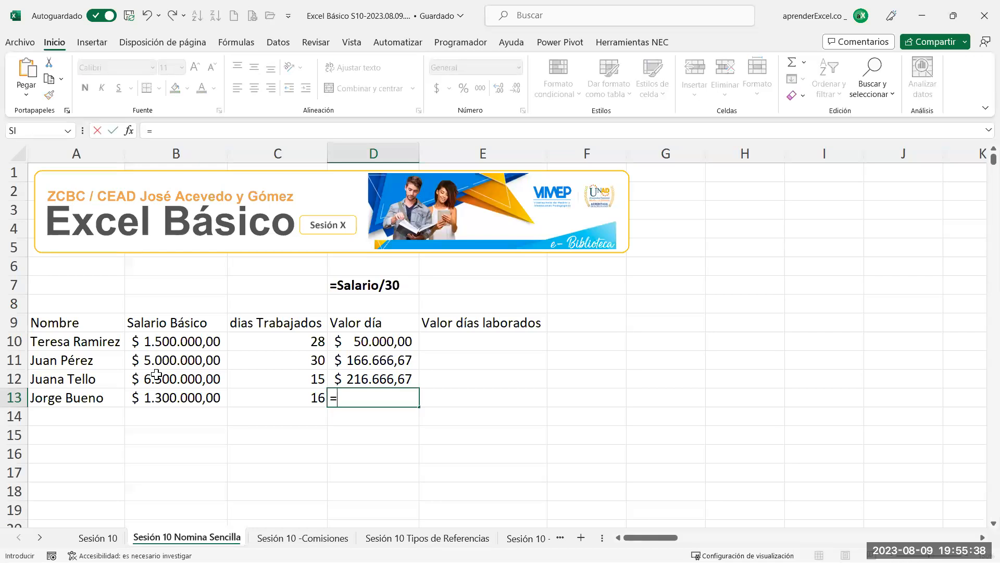
type("b13")
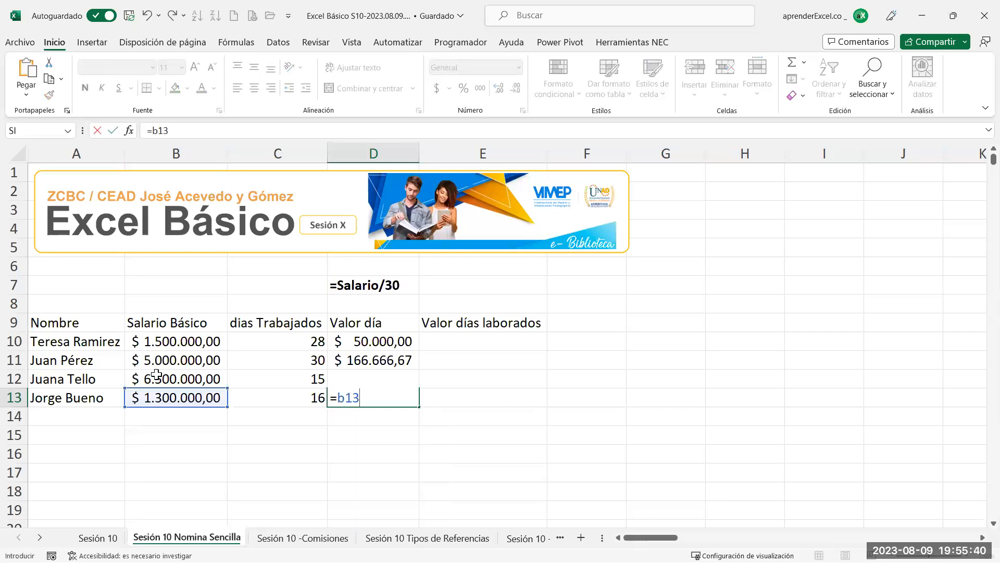
type("/30")
key("Return")
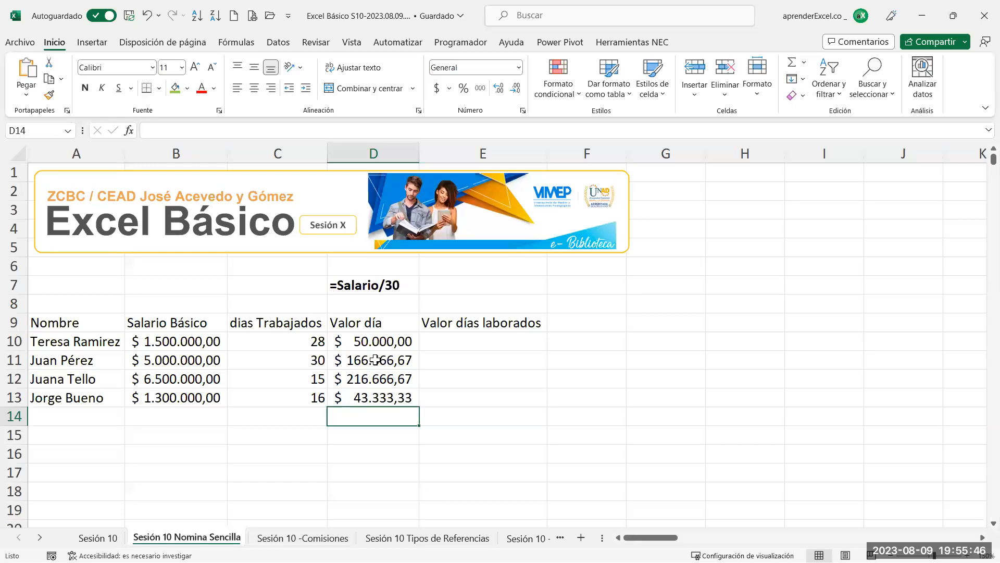
Clear the daily-value formulas from D11:D13, keeping the one in D10
left_click_drag(375, 360, 375, 395)
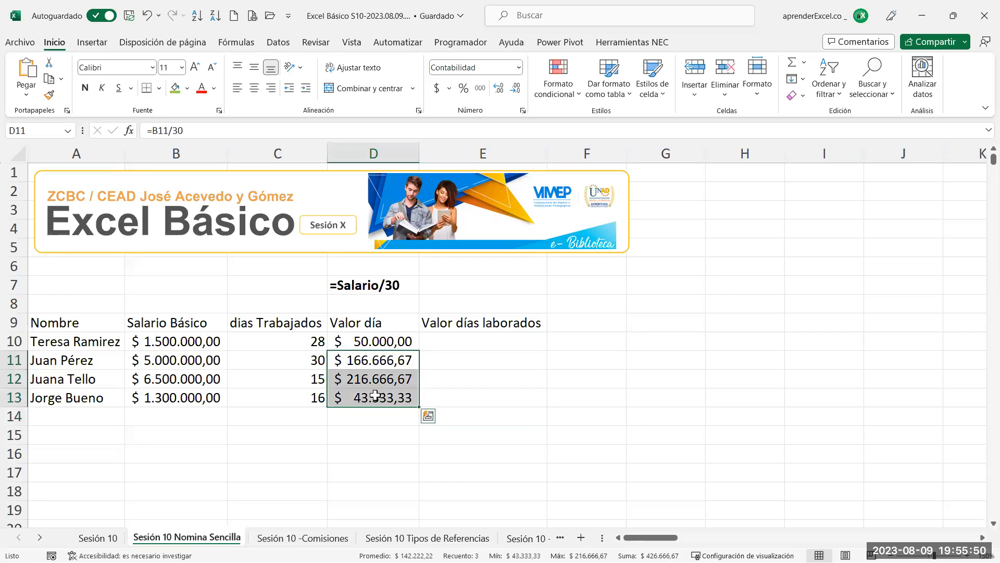
key("Delete")
left_click(382, 342)
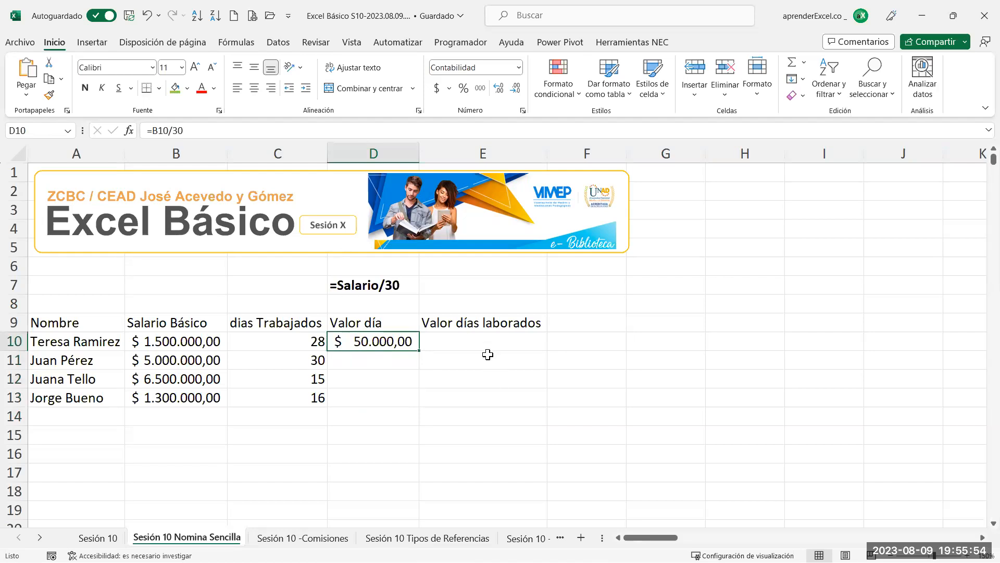
Enter =valorDía * # dias.laborados in E7 as literal text with a leading apostrophe, as a guide to the worked-days formula
left_click(455, 338)
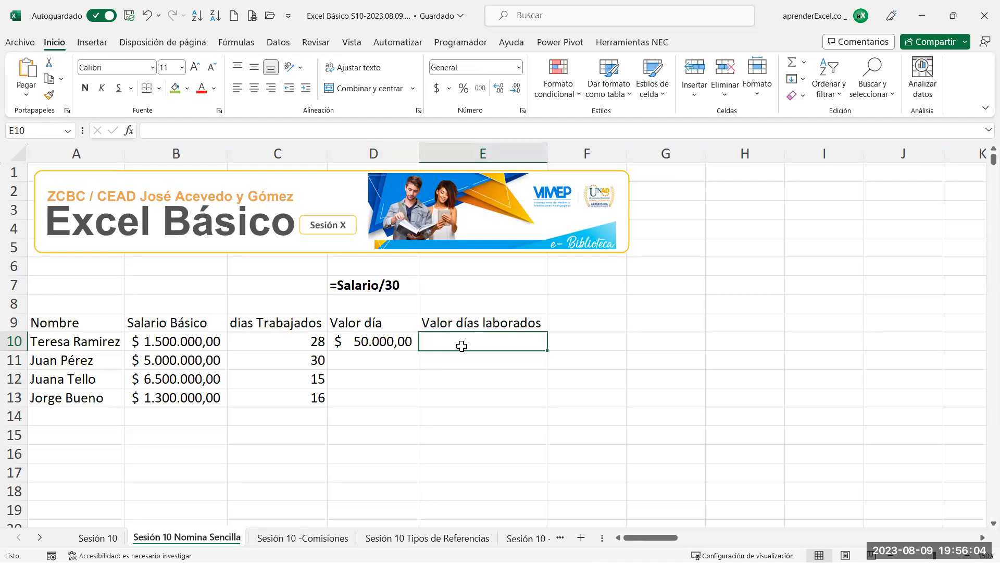
left_click(439, 285)
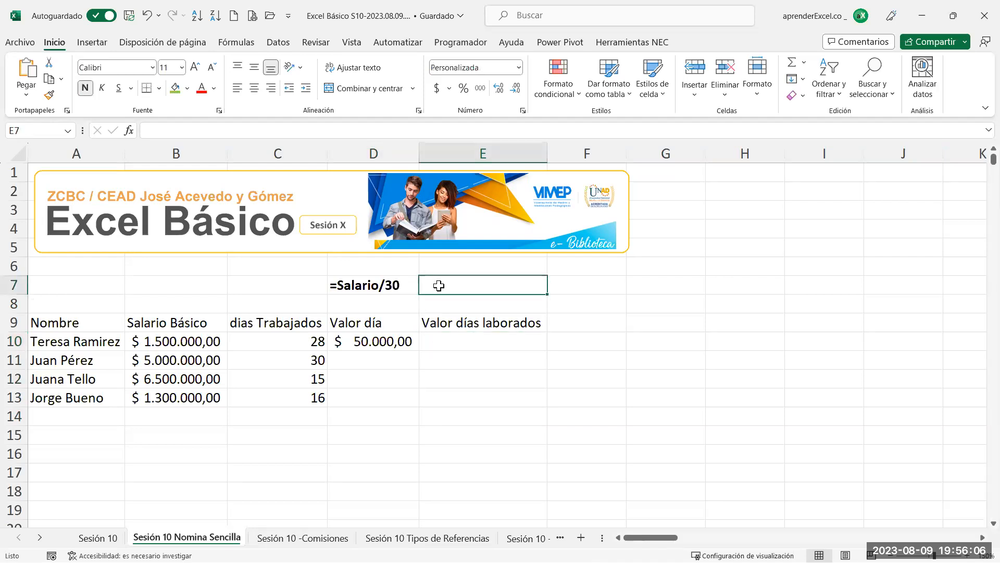
type("'")
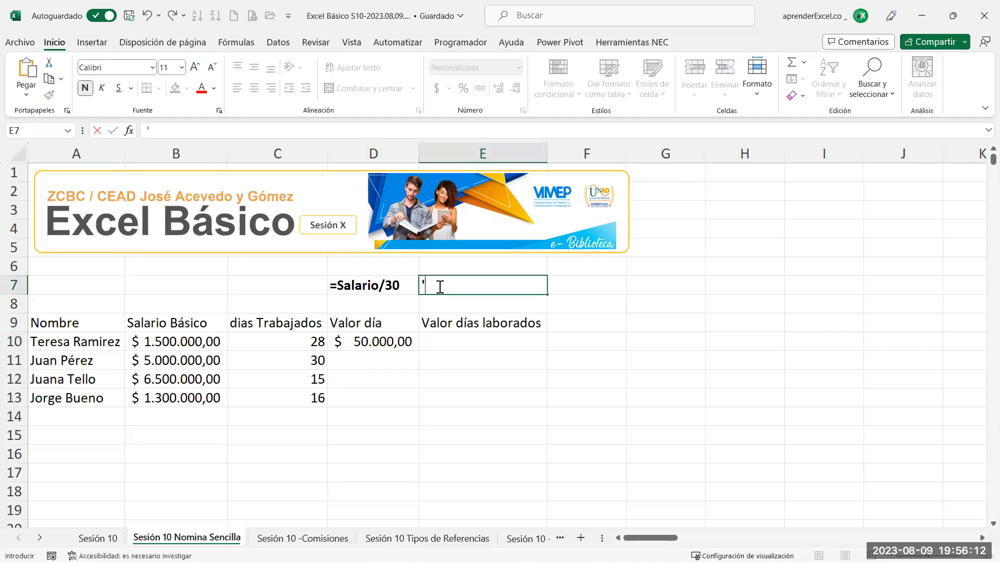
type("=valor")
type("Día")
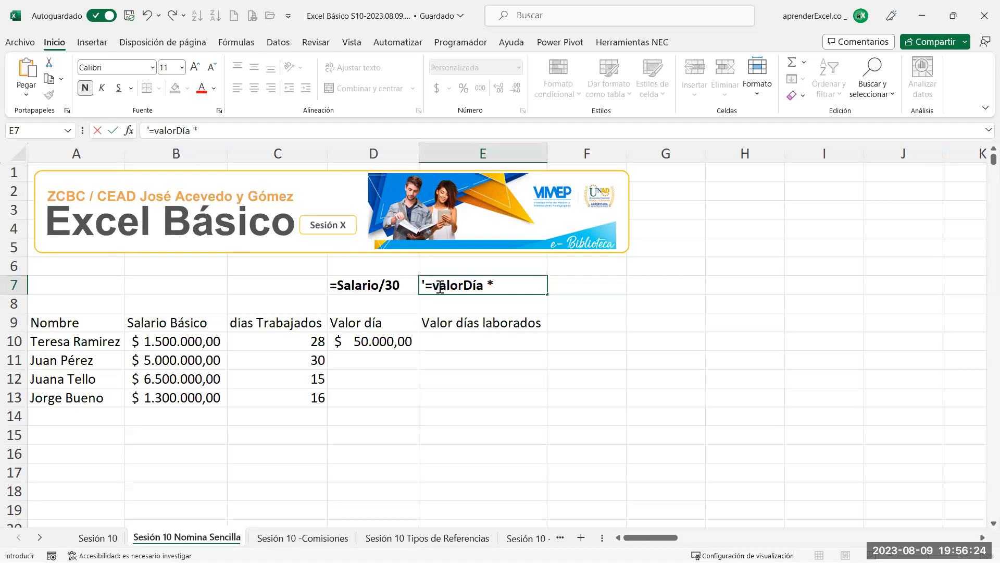
type(" * #")
type(" dia")
key("BackSpace")
type("ias.labor")
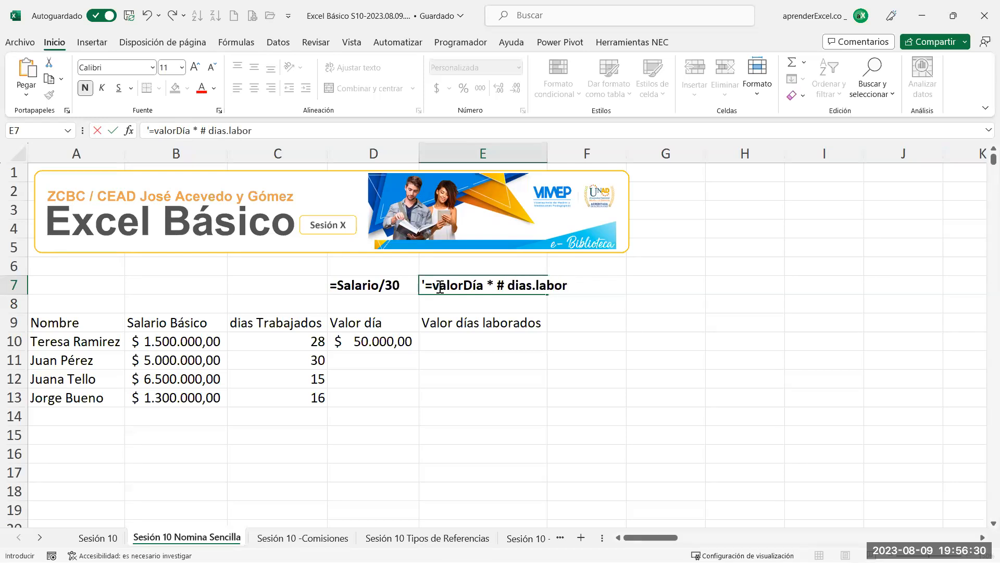
key("BackSpace")
key("BackSpace")
type("orados")
key("Return")
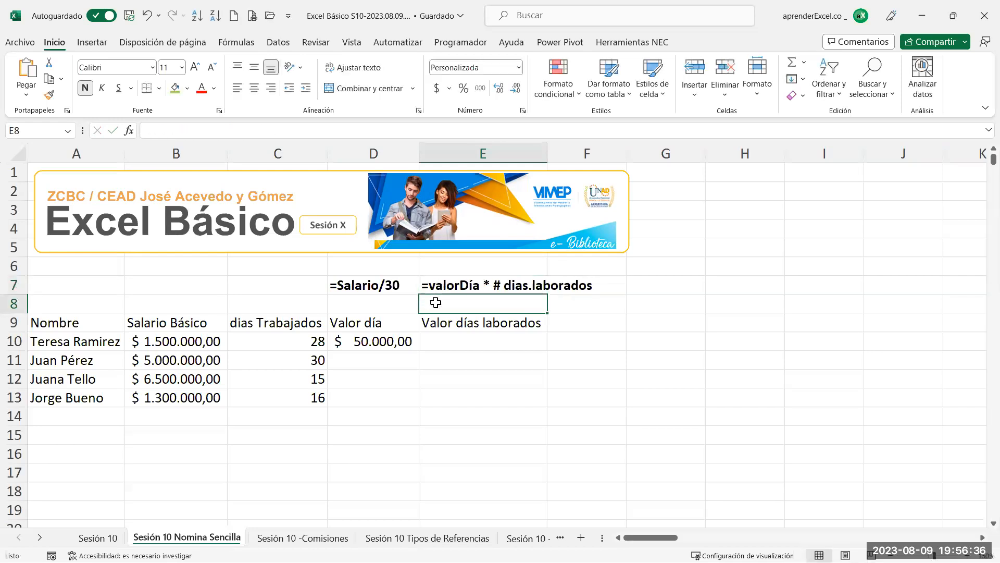
Calculate the first employee's value of days worked in E10 with the formula =D10*C10
left_click(441, 340)
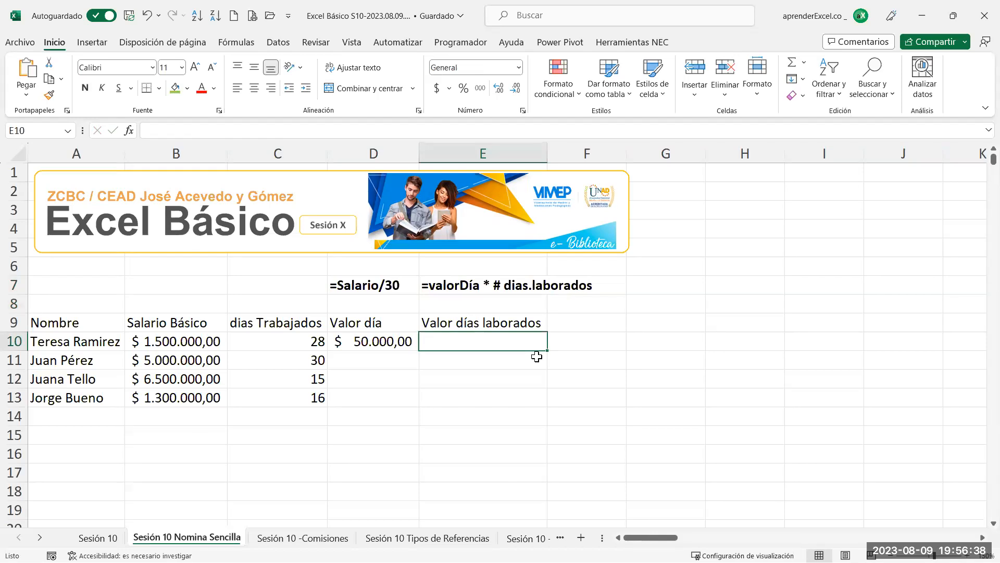
type("=")
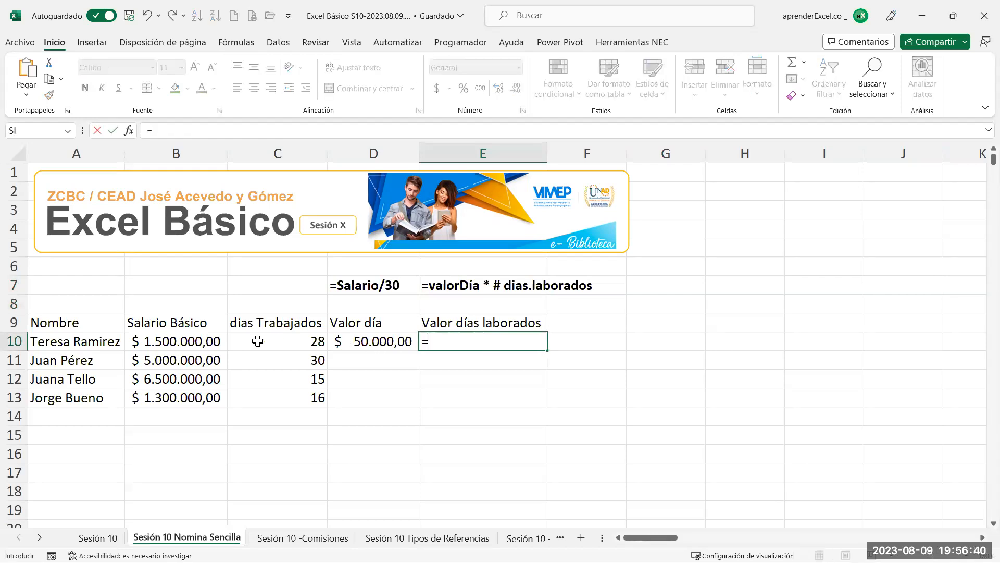
left_click(346, 342)
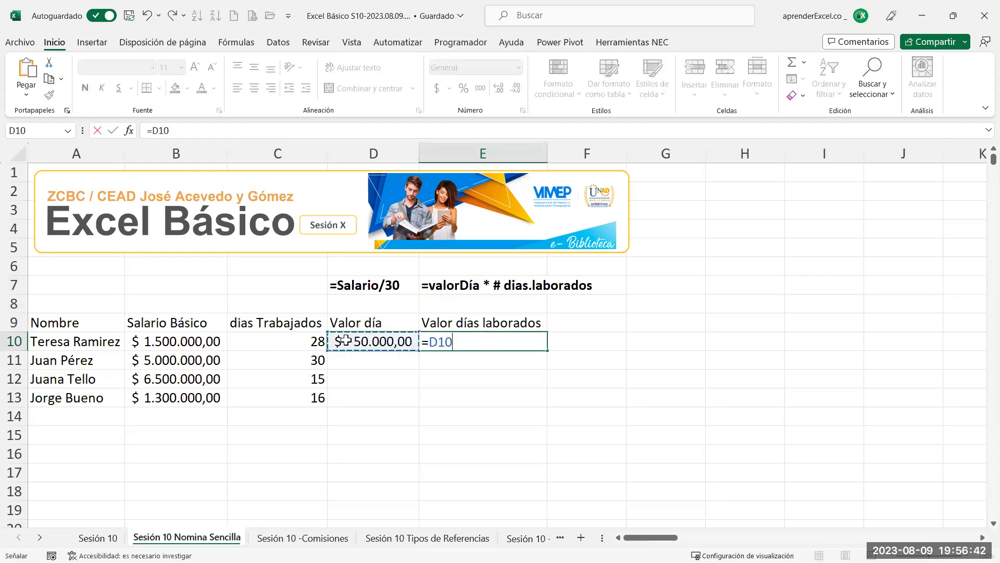
type("*")
left_click(277, 343)
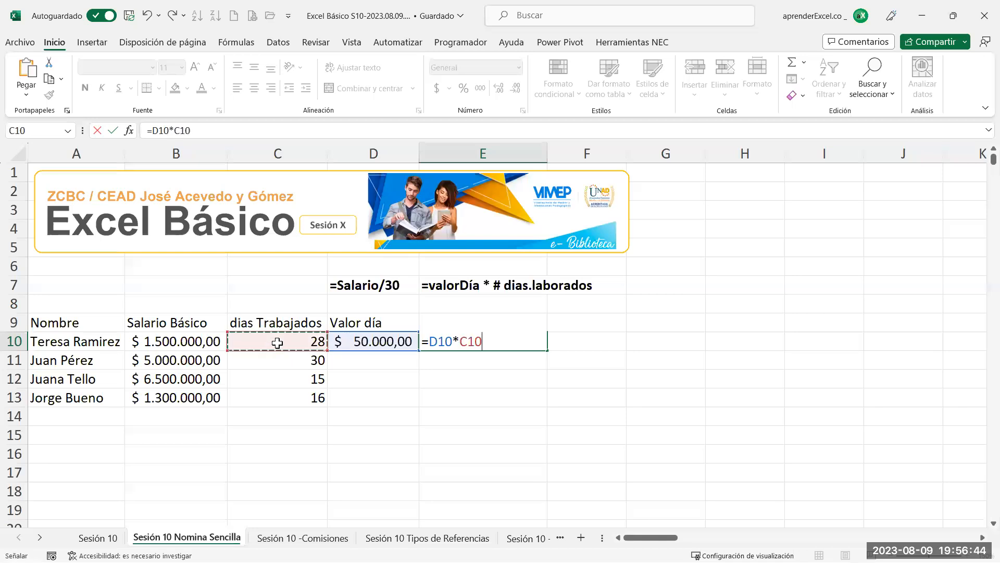
key("Return")
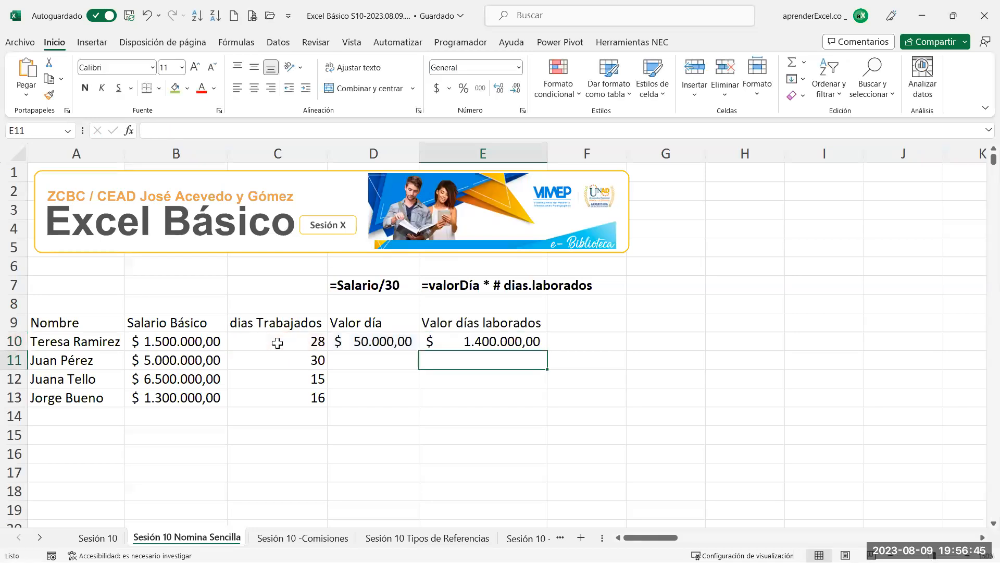
left_click(472, 340)
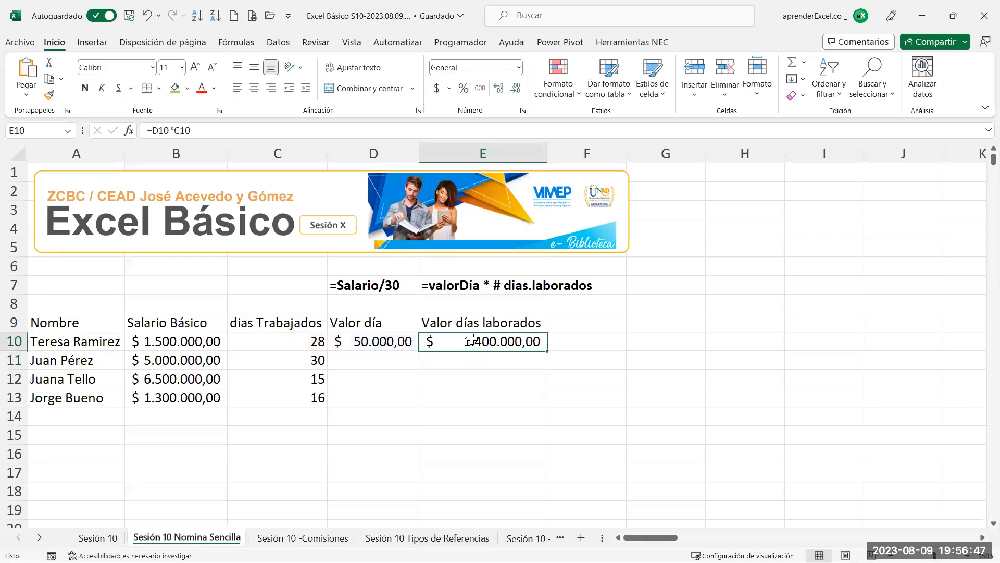
Select the first employee's daily value in D10 and zoom in on the payroll table
left_click(391, 342)
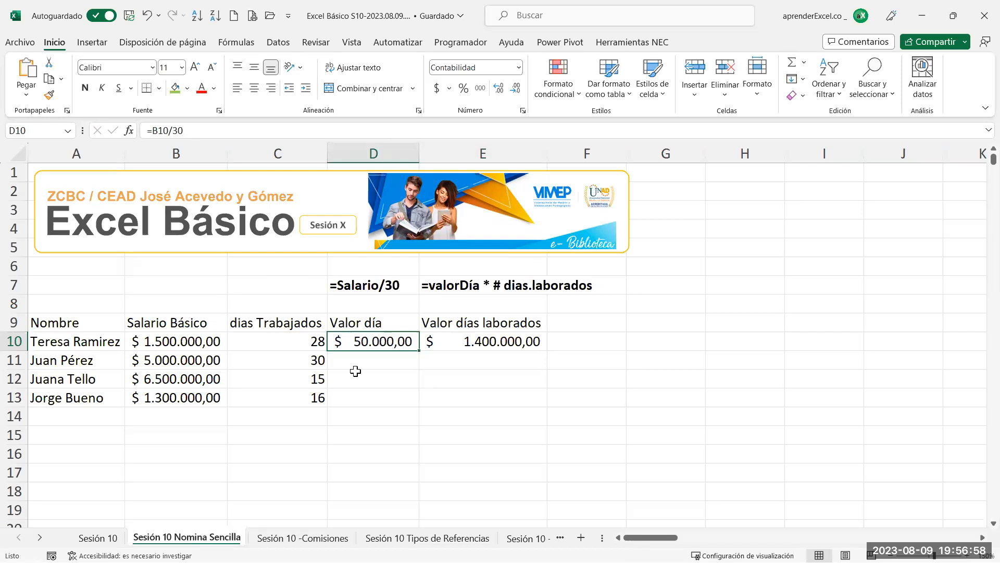
scroll(368, 367, "up", 1)
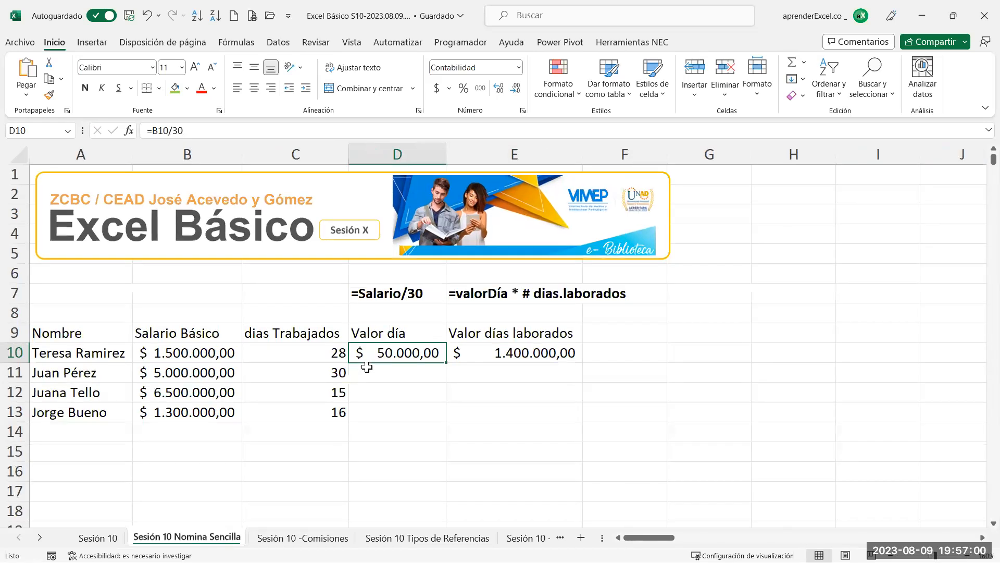
scroll(367, 368, "up", 1)
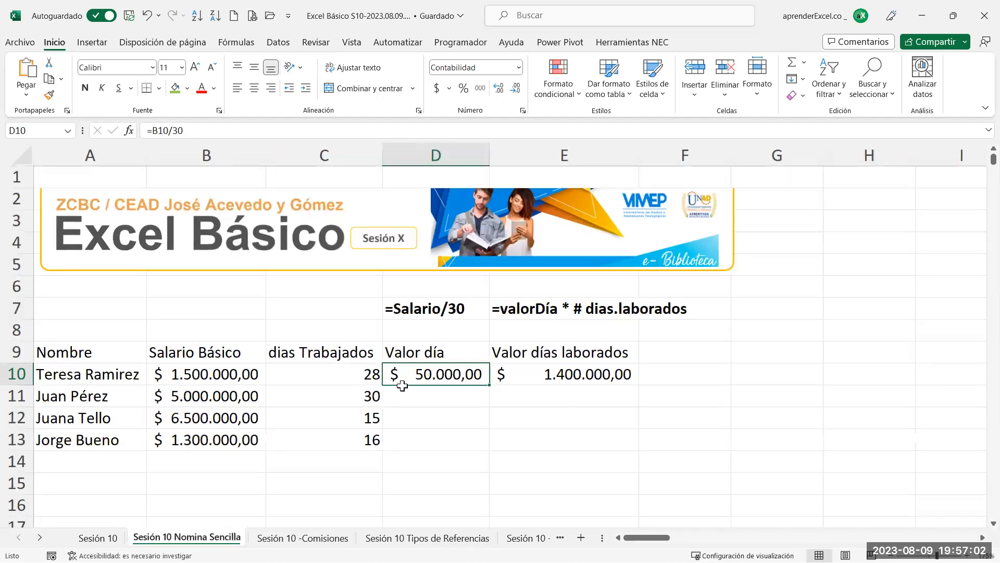
scroll(402, 385, "up", 1)
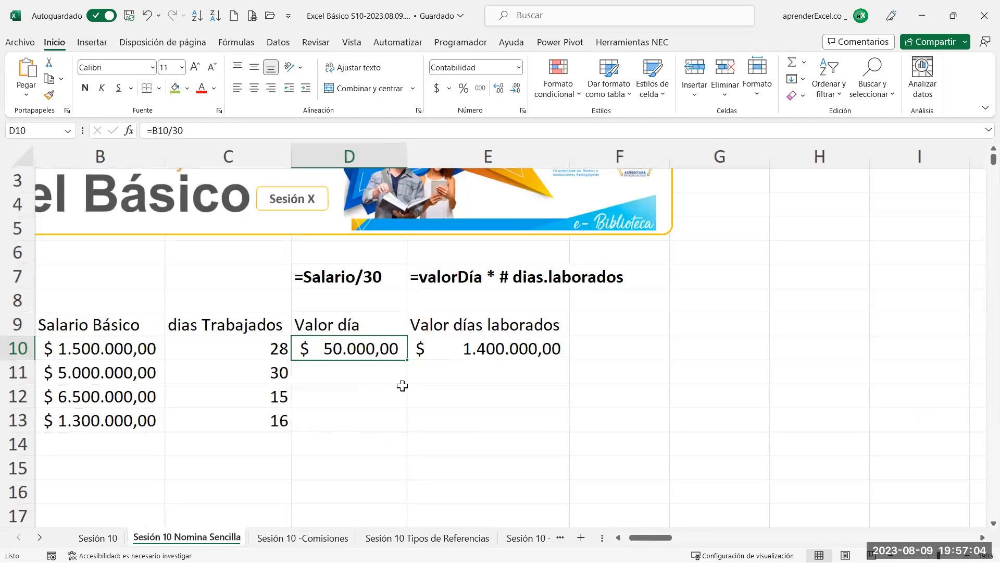
scroll(402, 386, "up", 1)
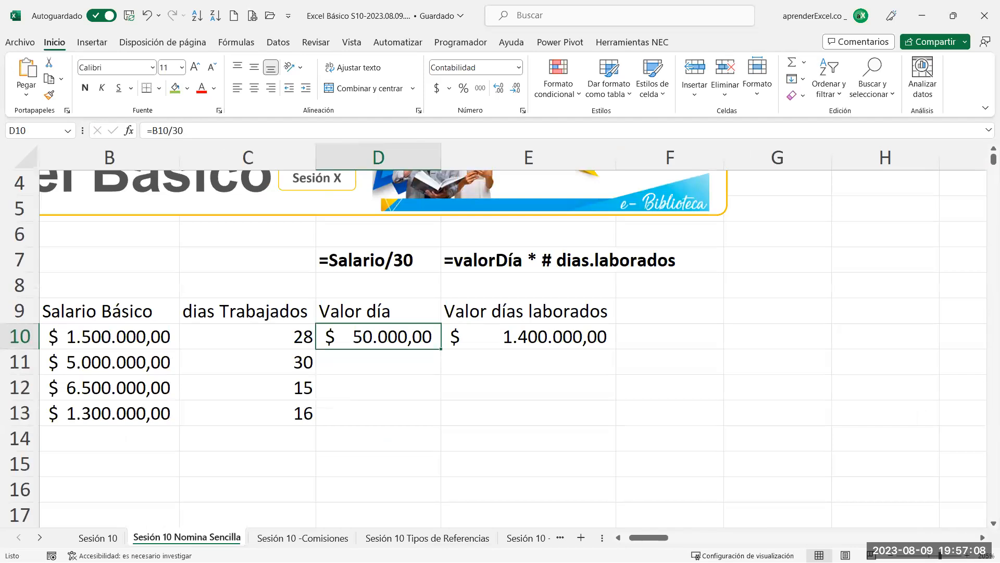
Switch to the _Dispostivos workbook and move the yellow highlight frame from the pictured Tab key to the Ctrl key
key("alt+Tab")
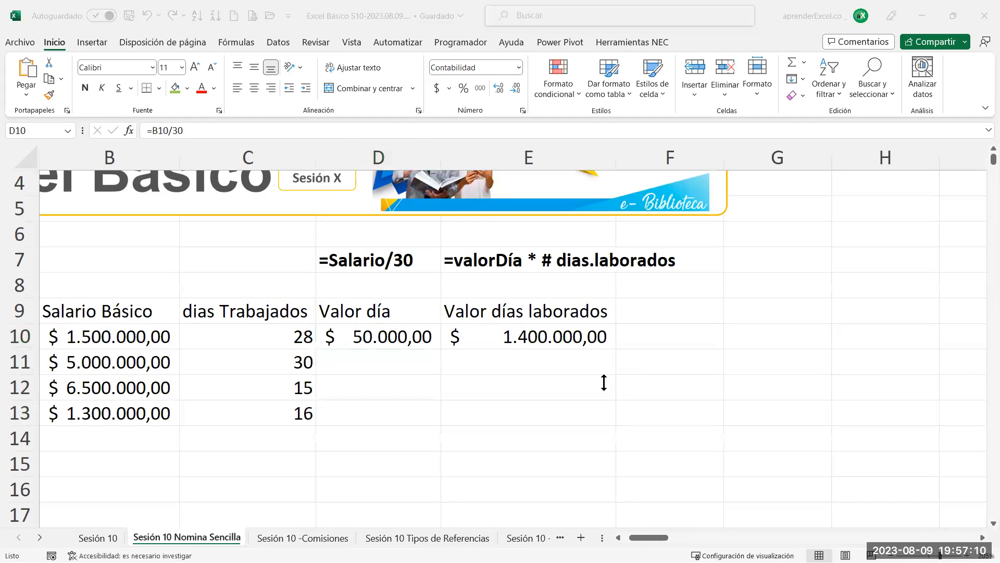
scroll(454, 360, "up", 6)
scroll(454, 359, "up", 2)
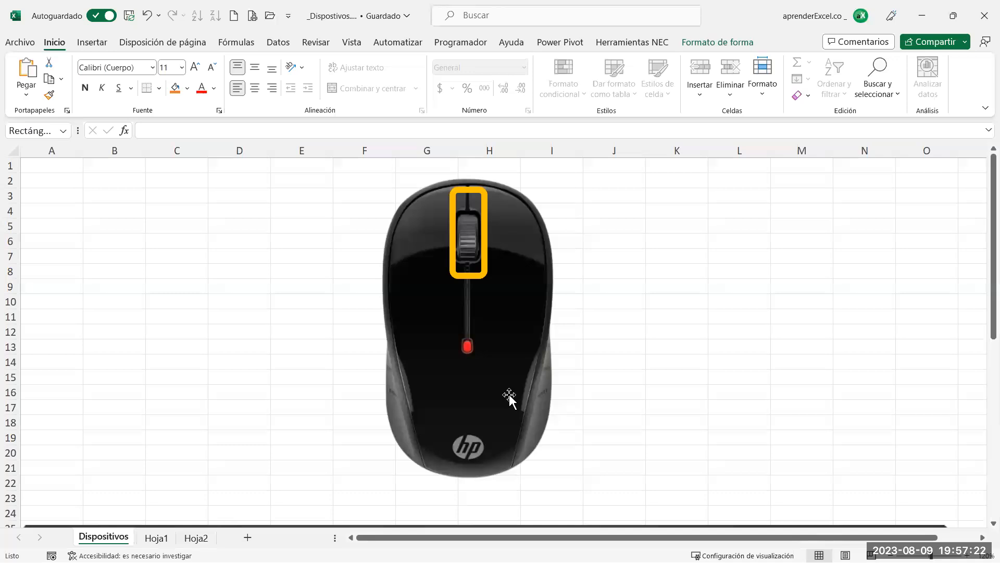
scroll(509, 397, "down", 2)
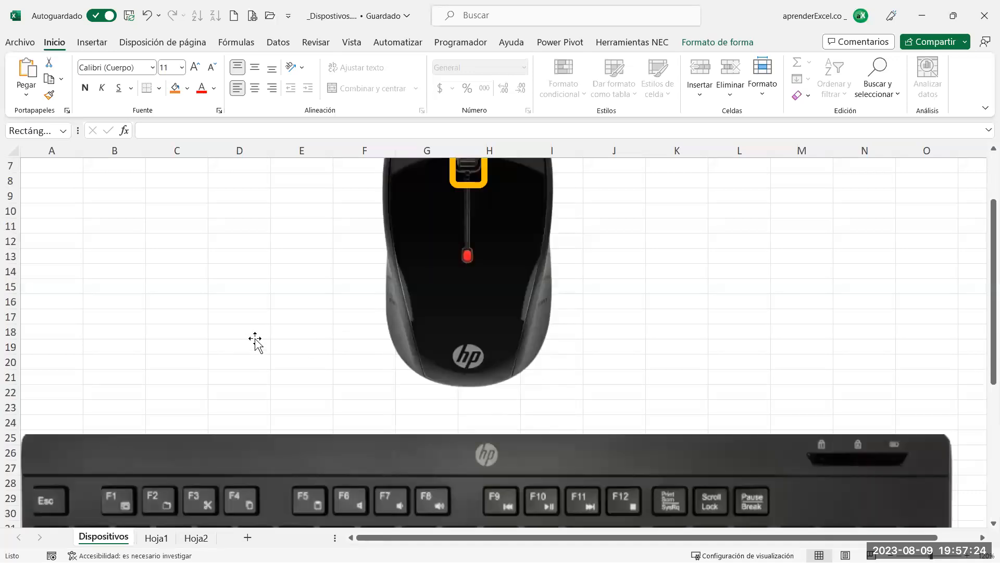
scroll(287, 365, "down", 7)
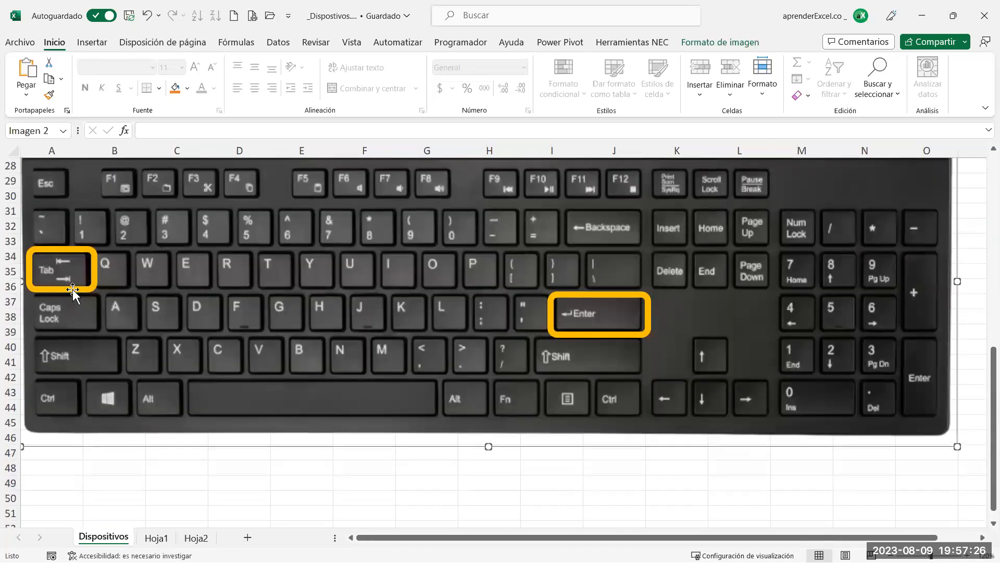
left_click_drag(80, 379, 80, 422)
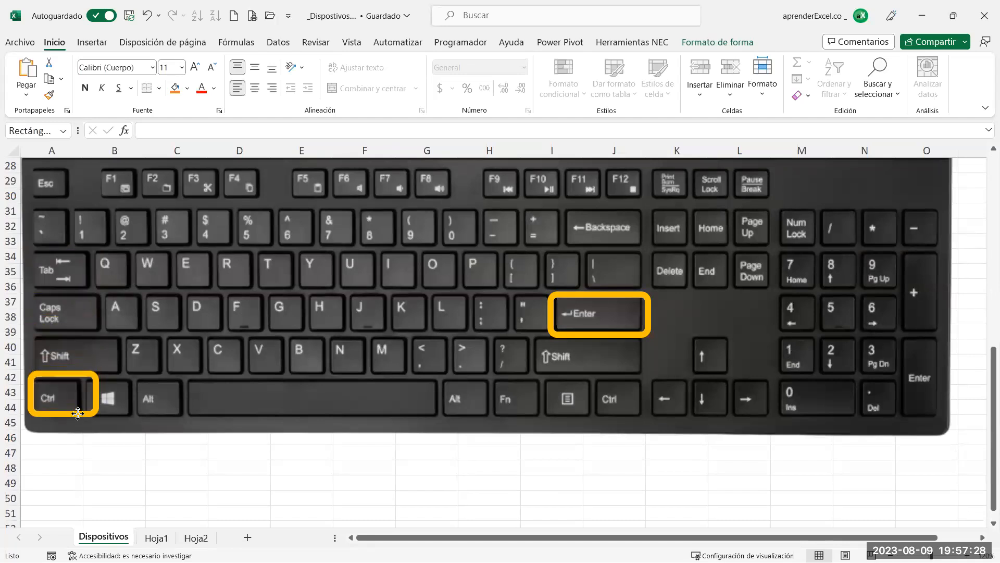
Delete the yellow highlight frame around the pictured Enter key and return to the payroll workbook
left_click(562, 335)
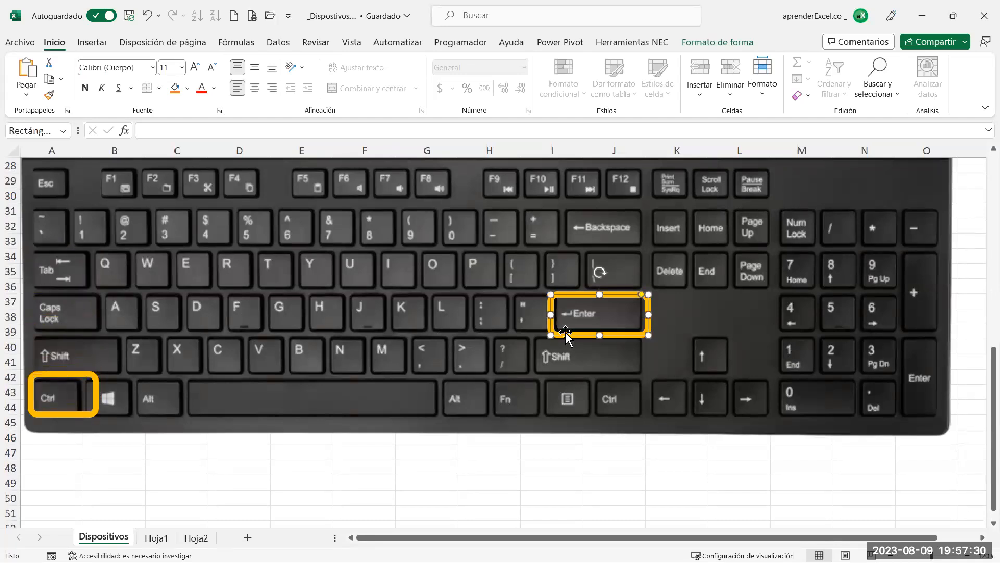
key("Delete")
scroll(479, 250, "up", 8)
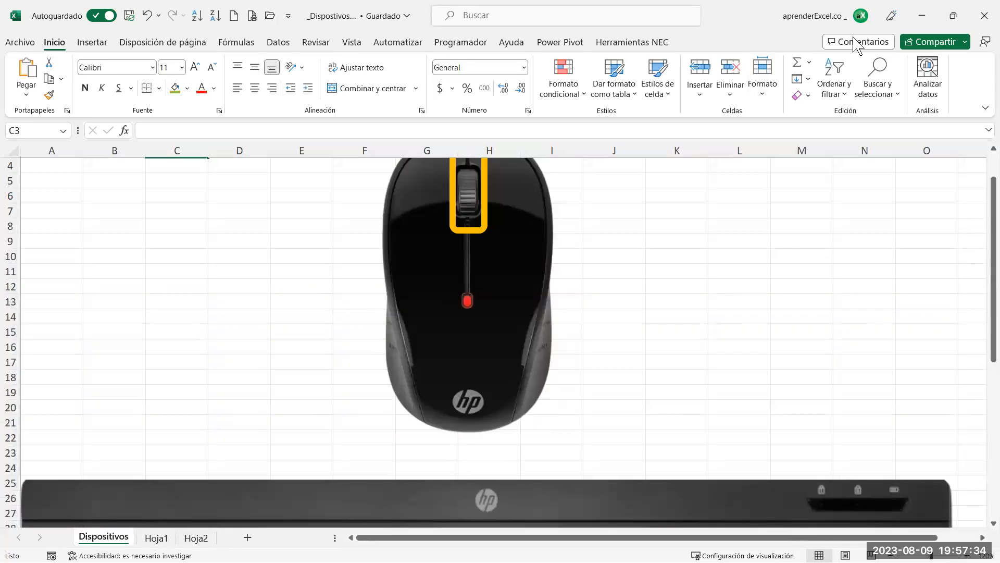
left_click(927, 17)
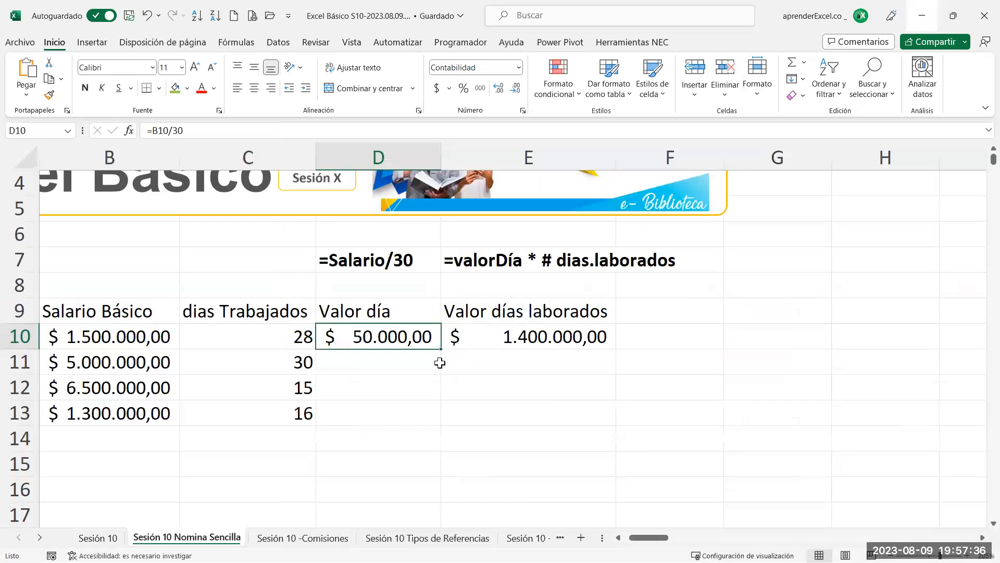
Fill the daily-value formula from D10 down to D13
scroll(437, 364, "up", 2)
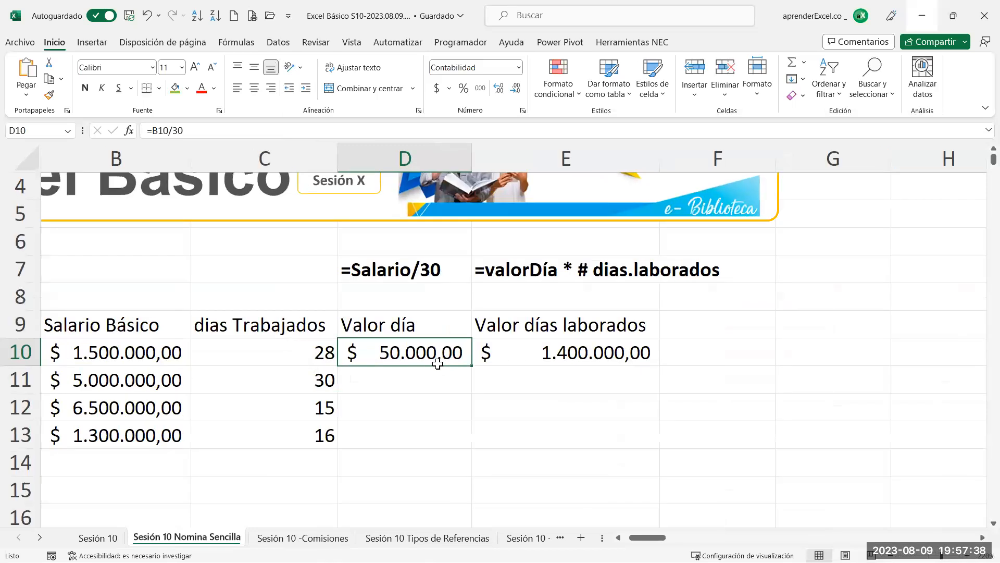
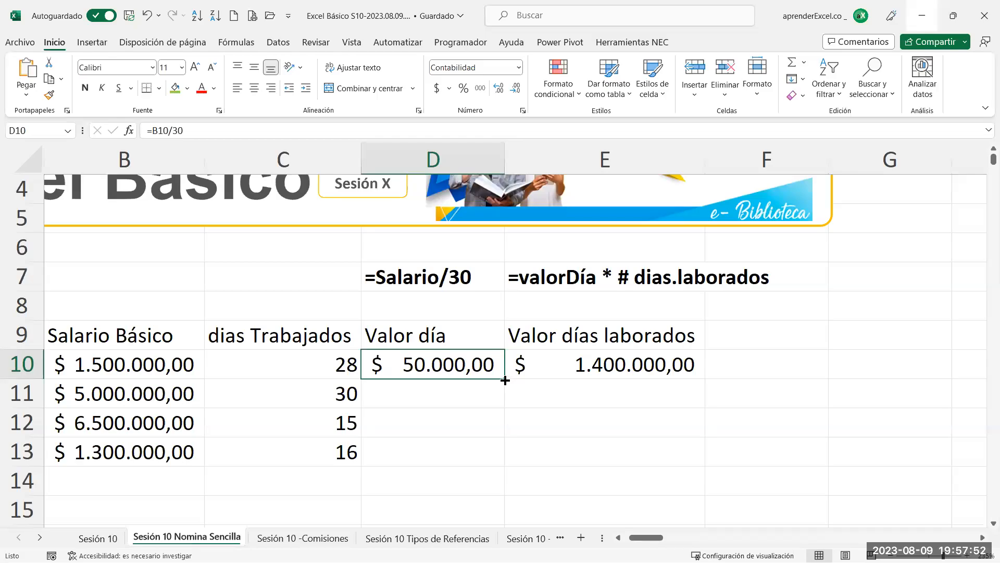
key("ctrl")
key("ctrl")
left_click_drag(504, 379, 498, 461)
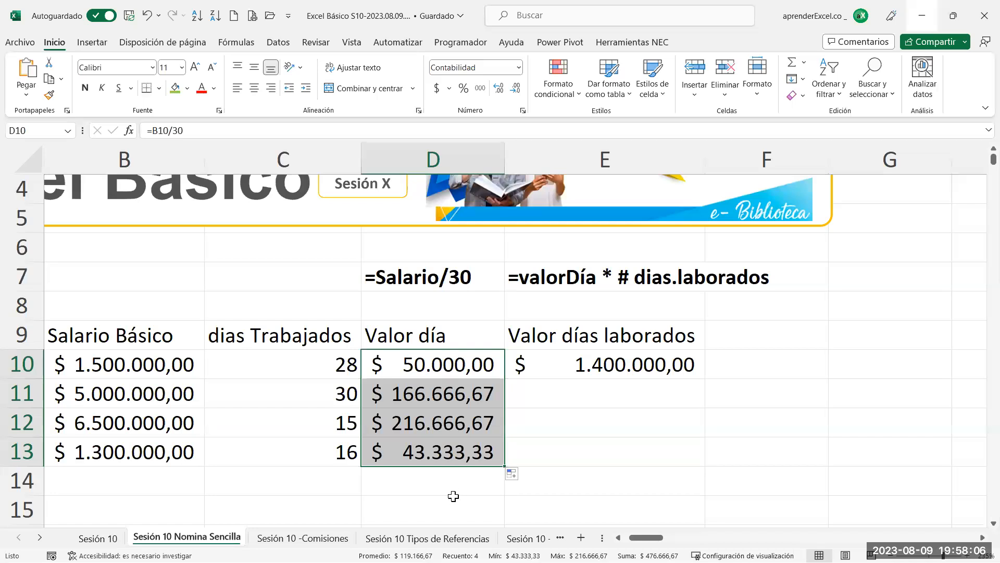
Fill the worked-days formula from E10 down to E13
left_click(567, 368)
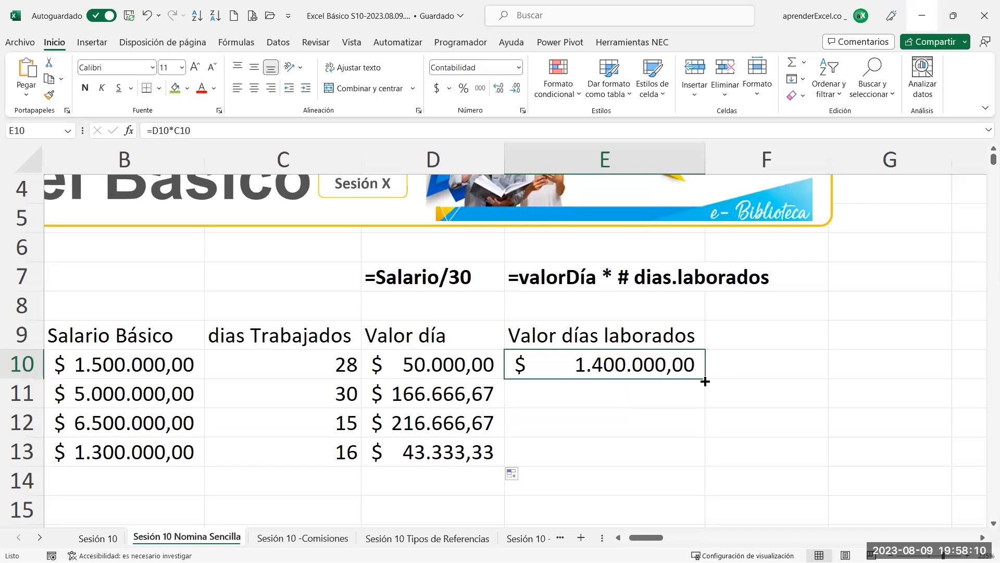
key("ctrl")
key("ctrl")
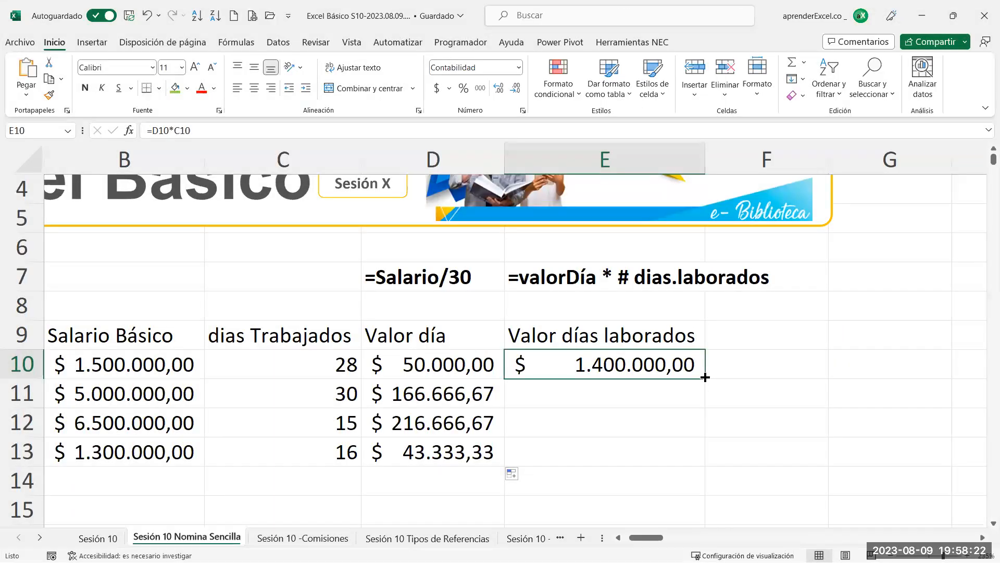
left_click_drag(705, 377, 705, 464)
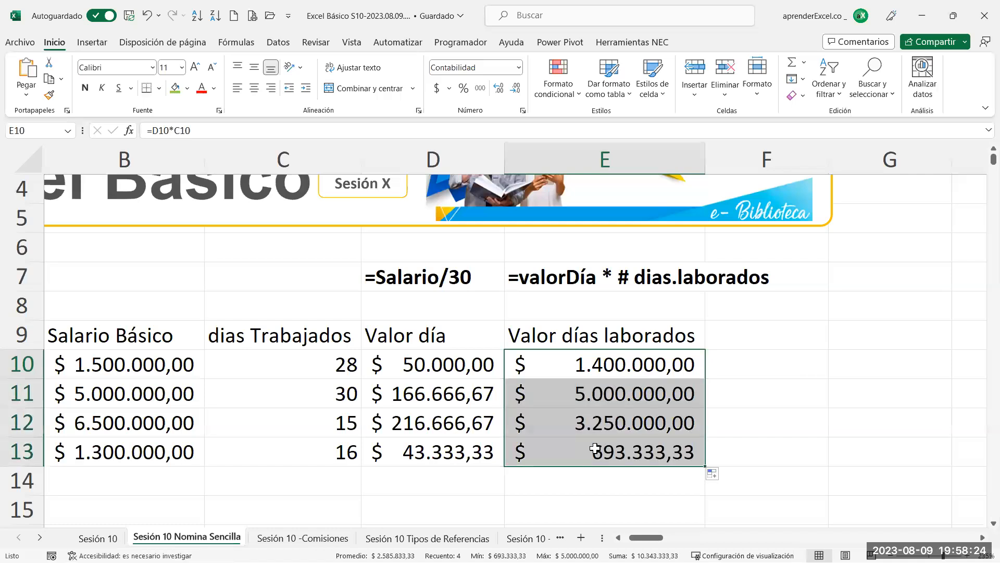
Clear the copied worked-days formulas from E11:E13, keeping the one in E10
left_click(618, 537)
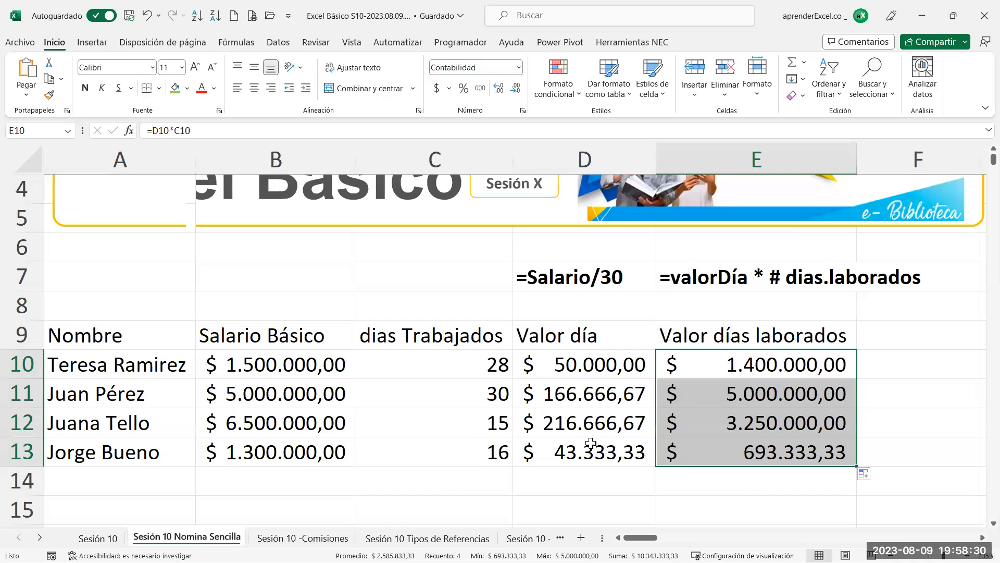
left_click(732, 423)
left_click_drag(818, 383, 806, 447)
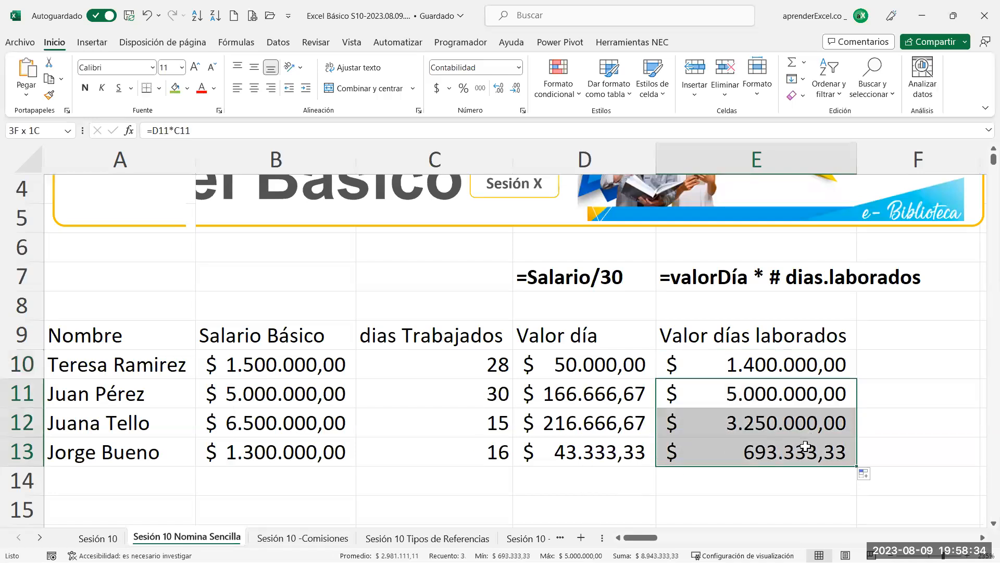
key("Delete")
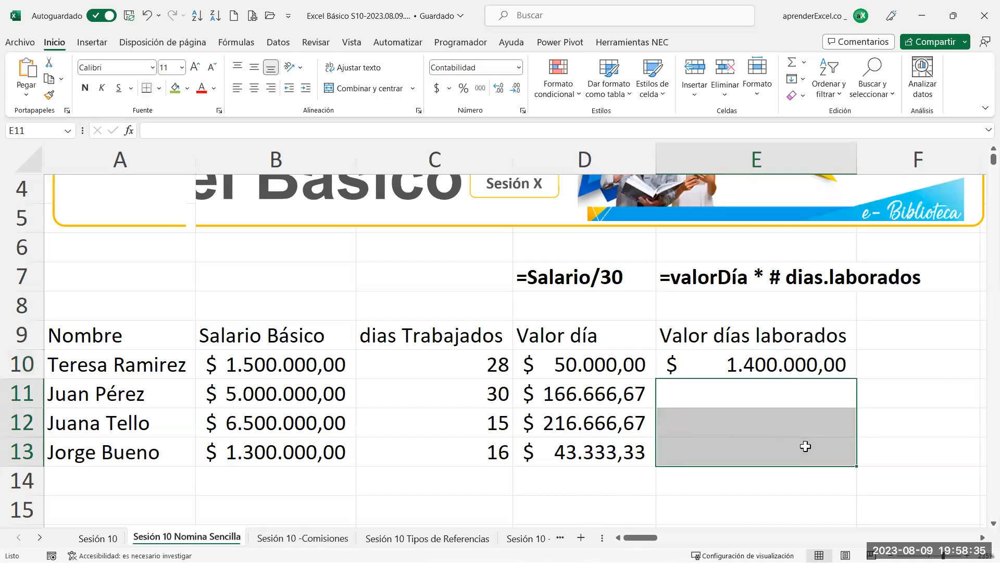
Auto-fill E10's worked-days formula down to the table's last row again, and check the formulas in E10 and D10
left_click(817, 375)
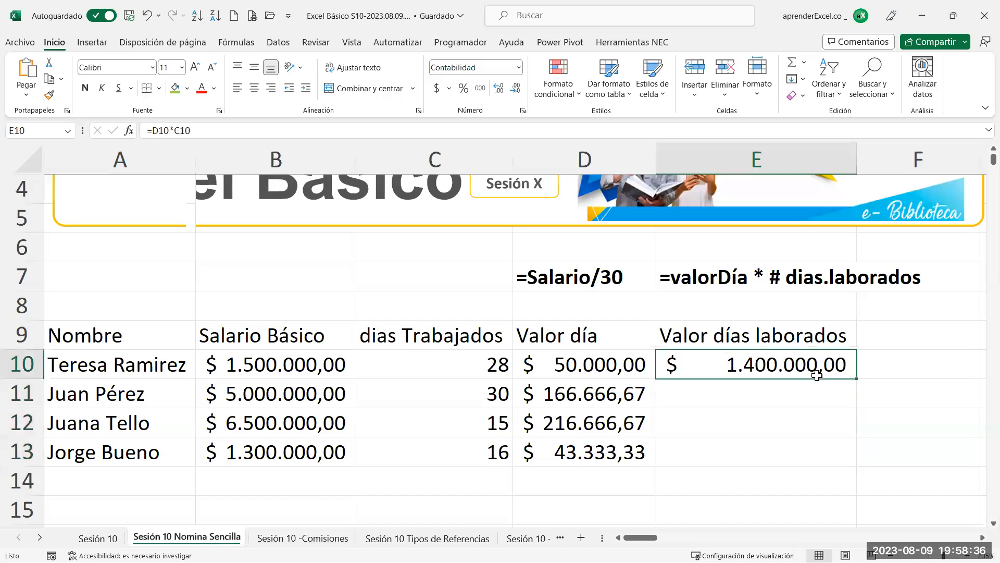
double_click(857, 380)
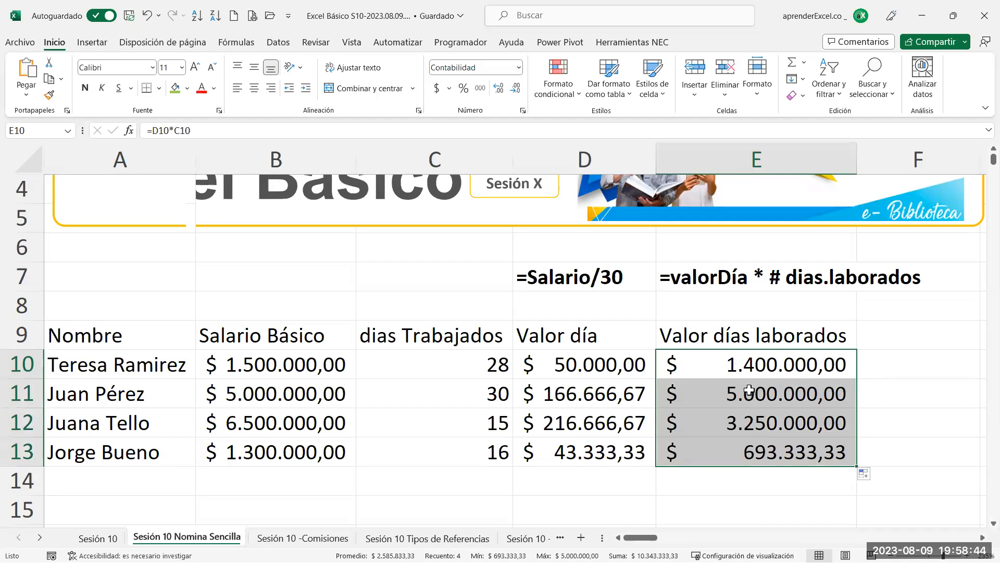
left_click(712, 367)
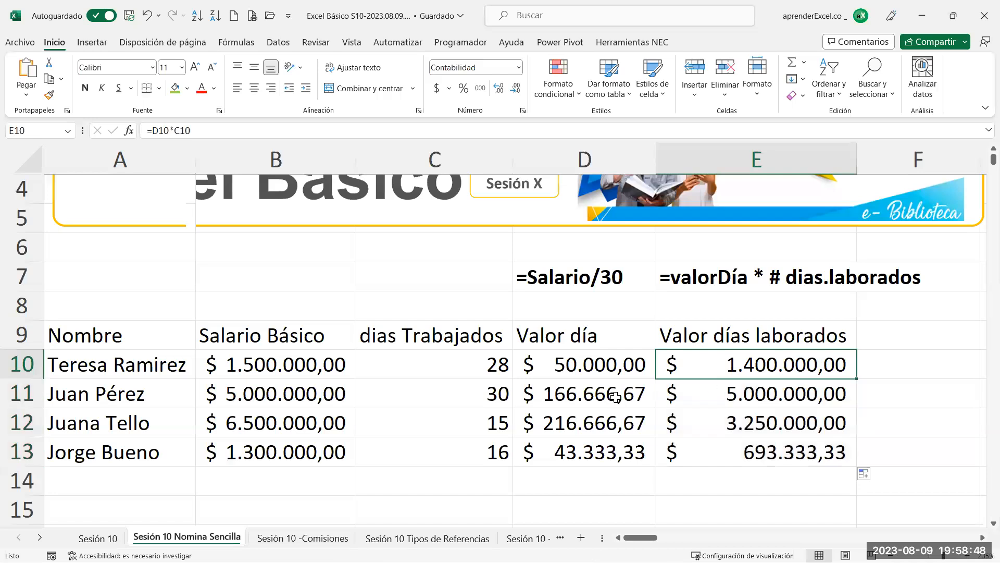
left_click(605, 370)
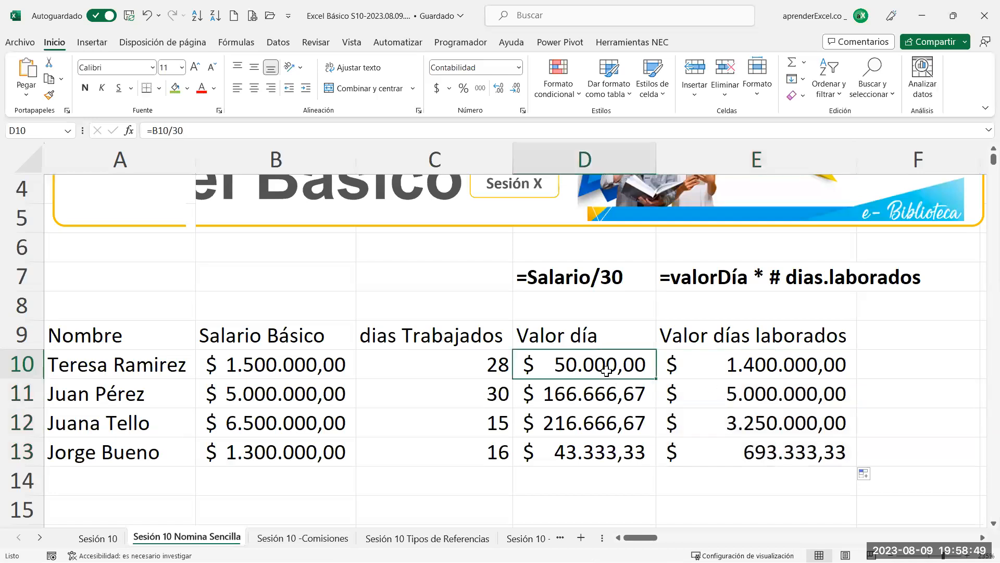
Clear all the worked-days formulas from E10:E13
left_click(743, 364)
left_click_drag(734, 363, 730, 445)
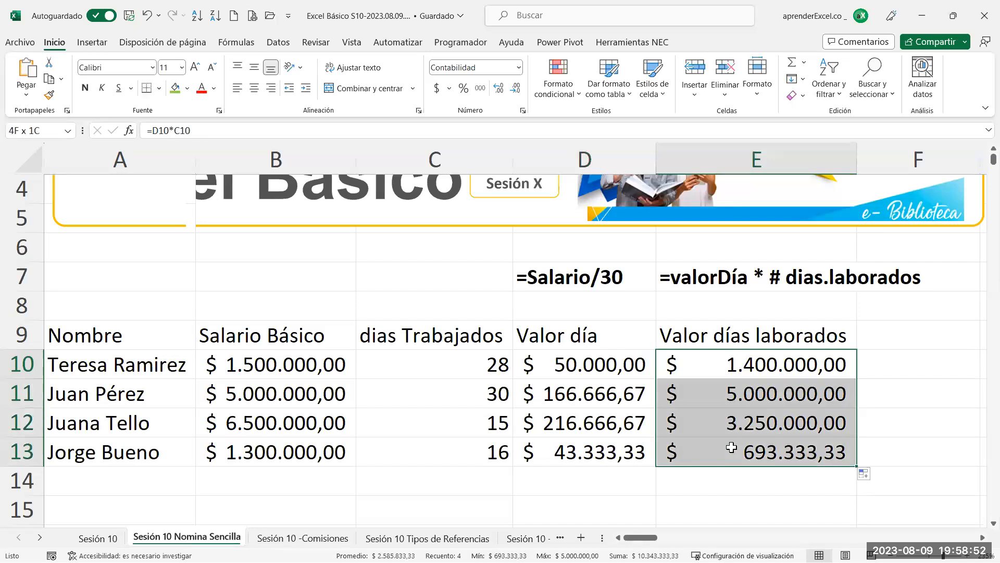
key("Delete")
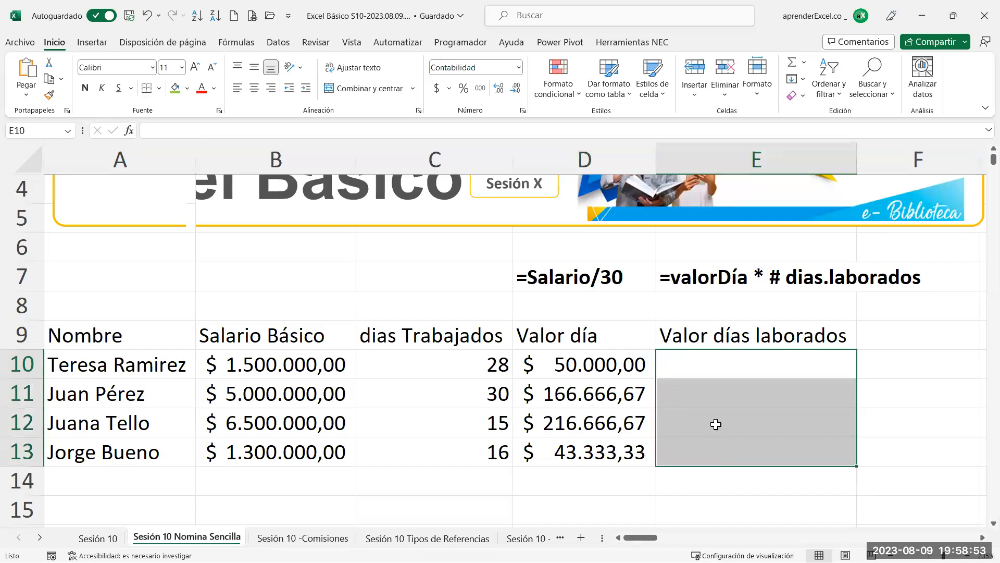
double_click(692, 371)
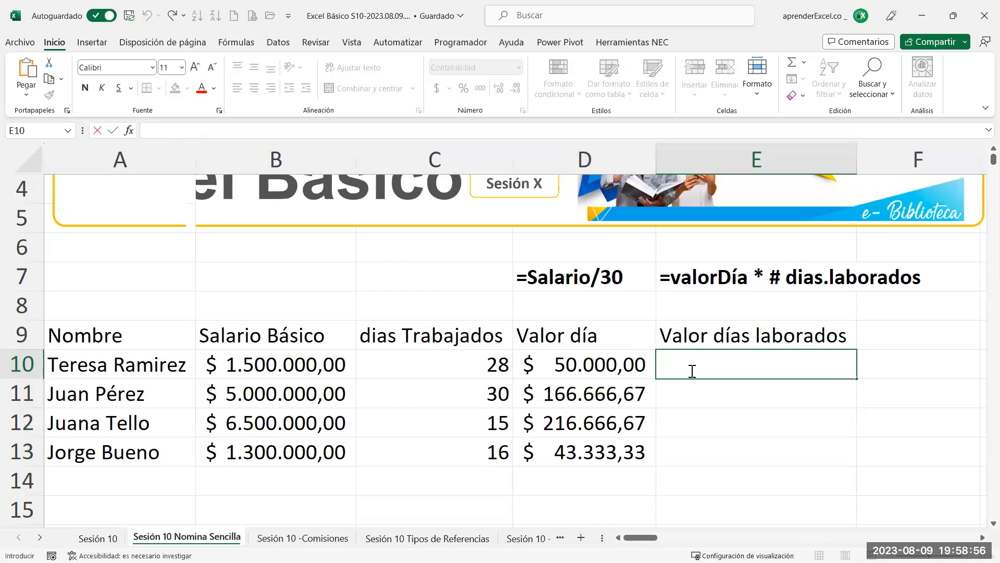
type("=")
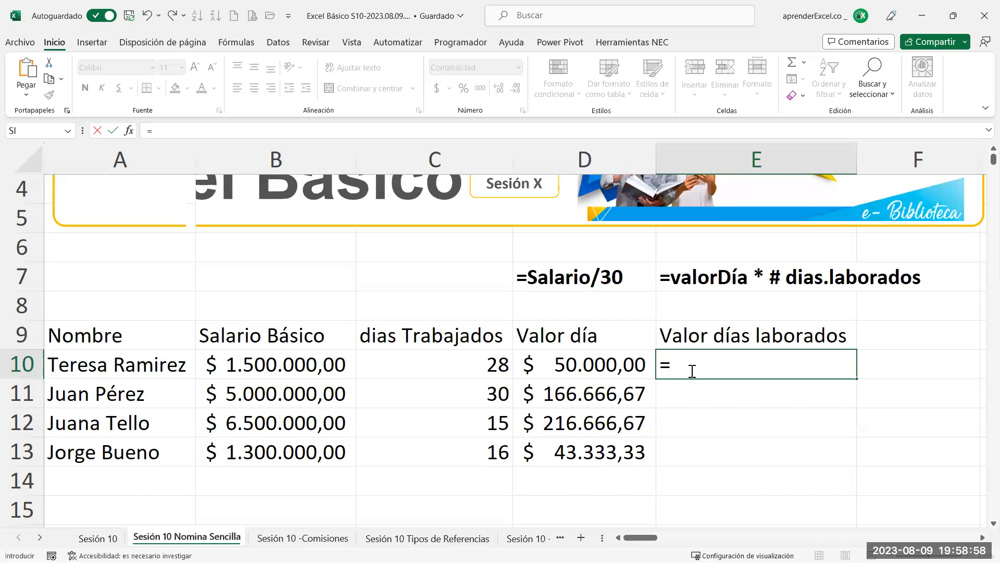
key("Escape")
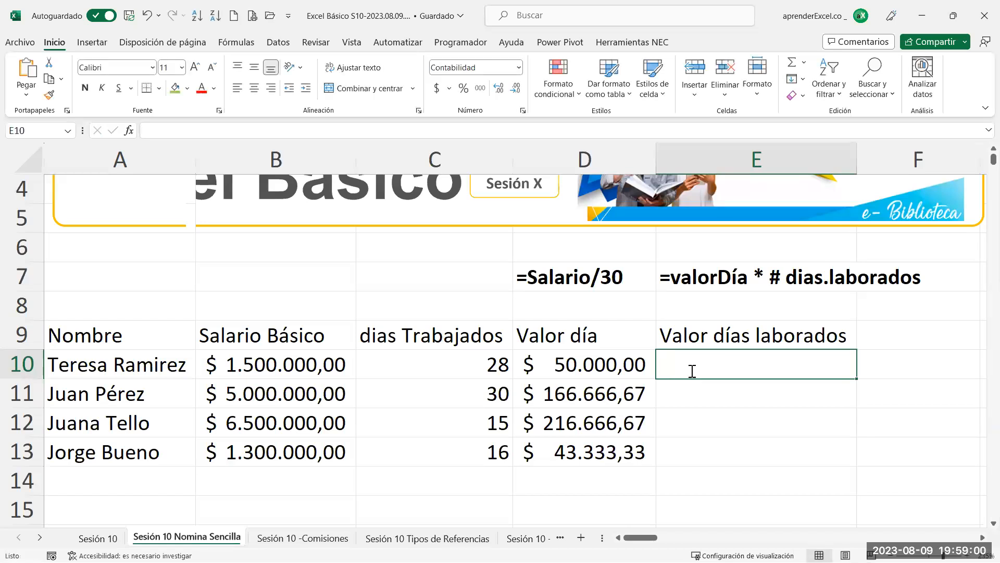
type("=")
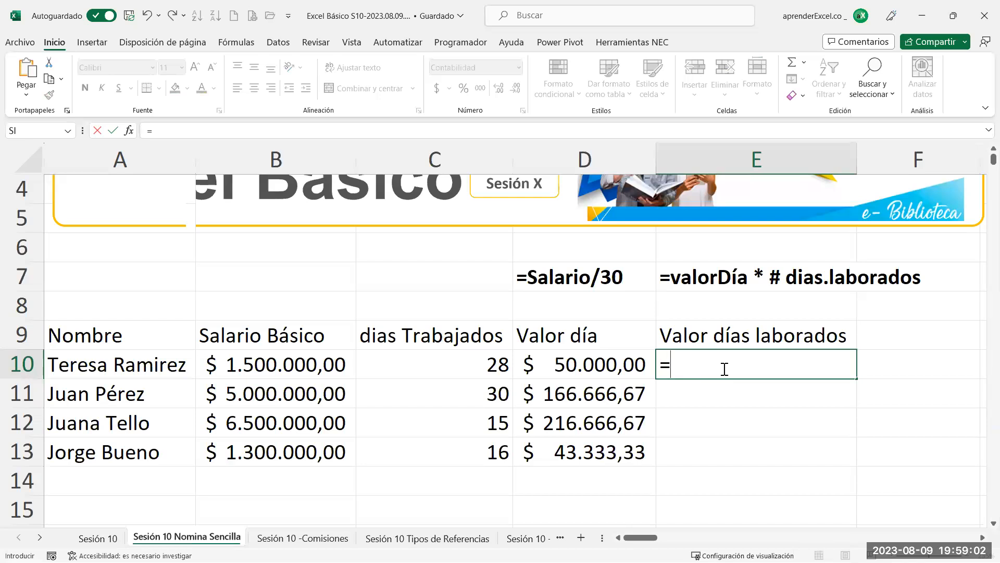
key("Escape")
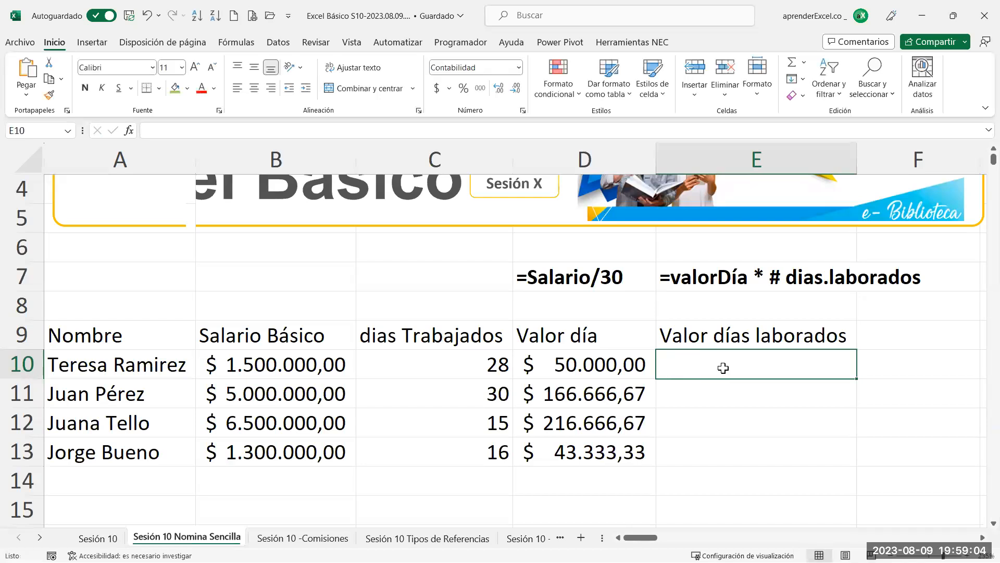
Enter the formula =D10*C10 in E10 to calculate the value of the days worked
type("=")
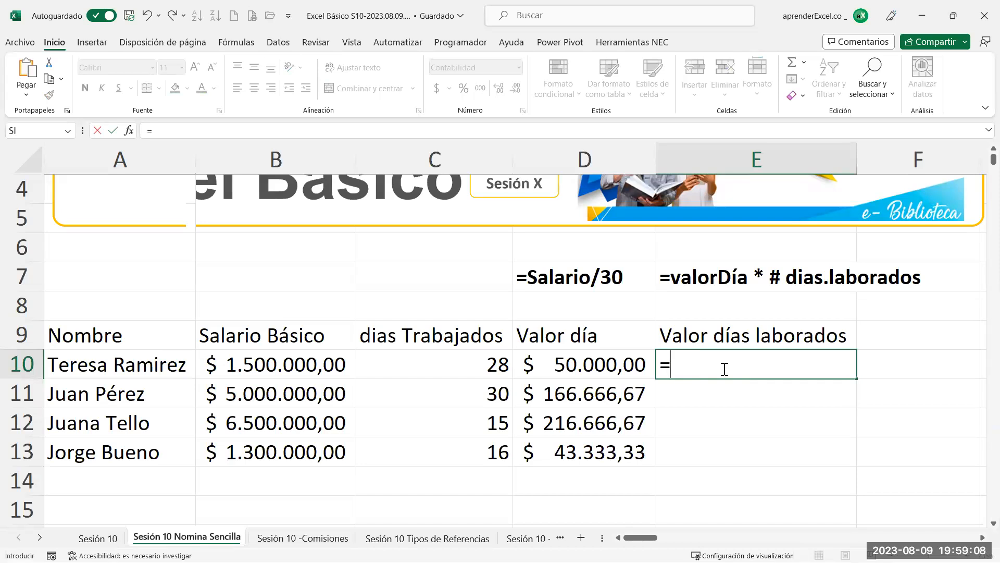
key("Left")
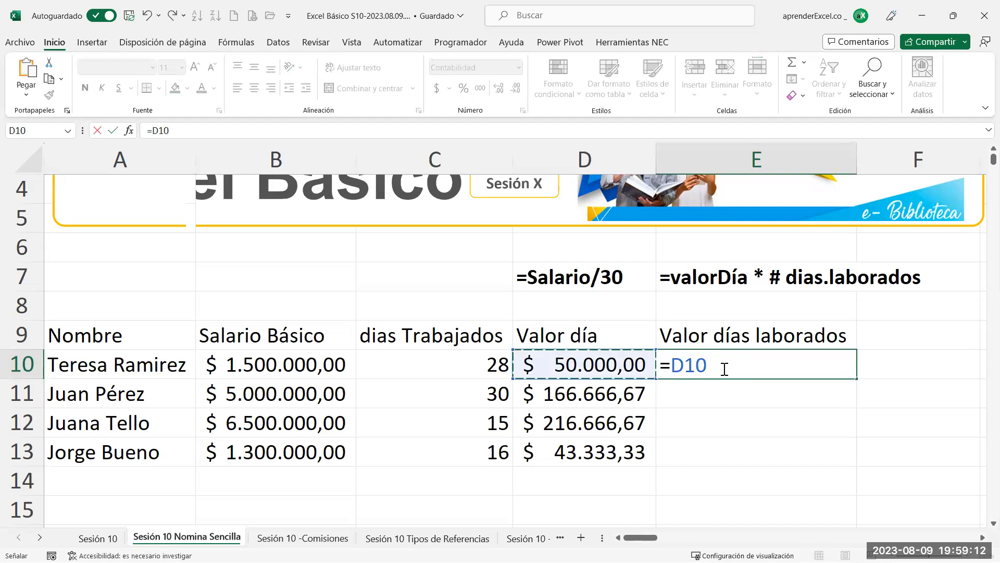
type("*")
key("Left")
key("Left")
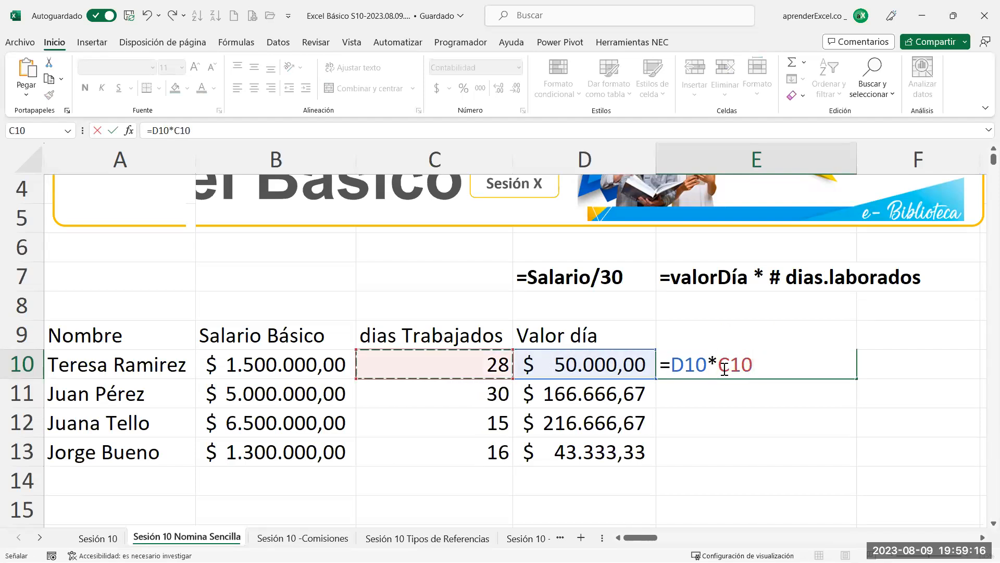
key("Return")
Fill the formula in E10 down through E13 to cover all the employees
left_click(723, 368)
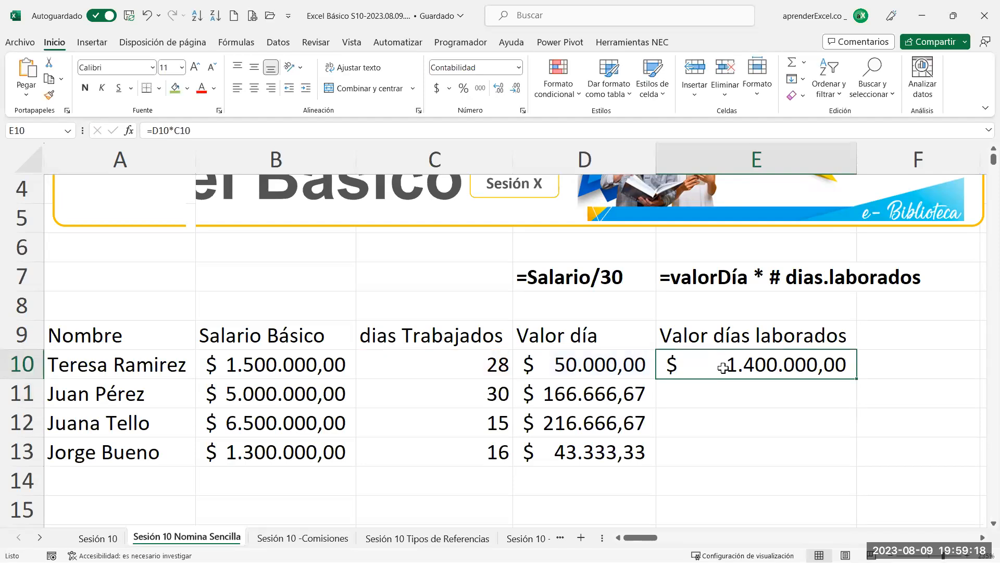
left_click_drag(859, 376, 834, 451)
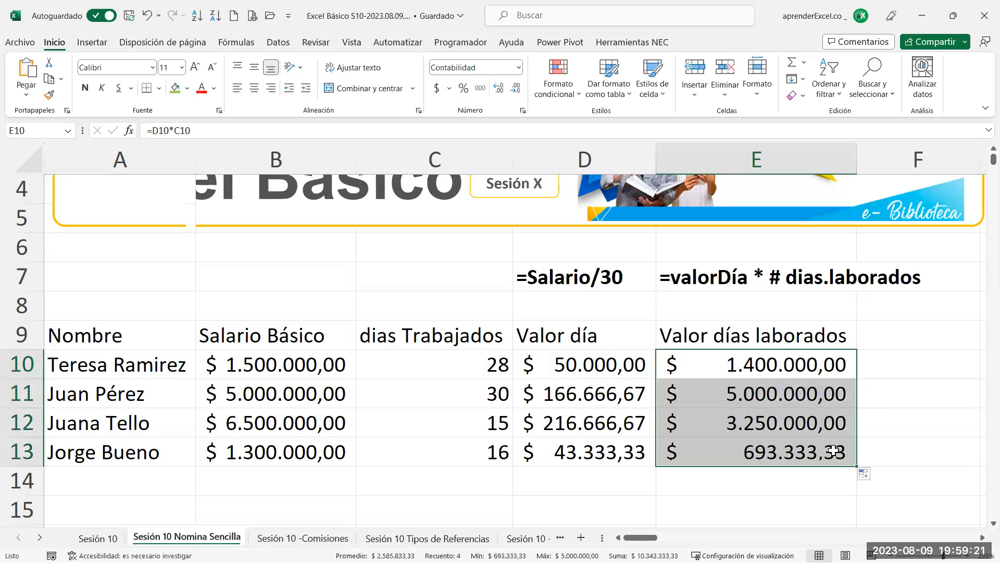
left_click(762, 363)
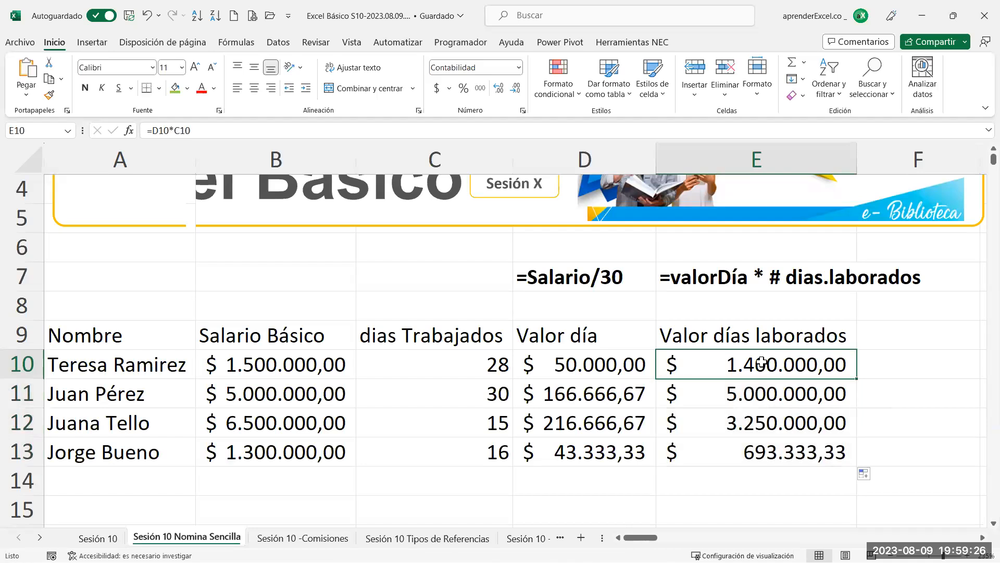
Compare the formulas in D10 and E10 with their written descriptions in D7 and E7
left_click(584, 278)
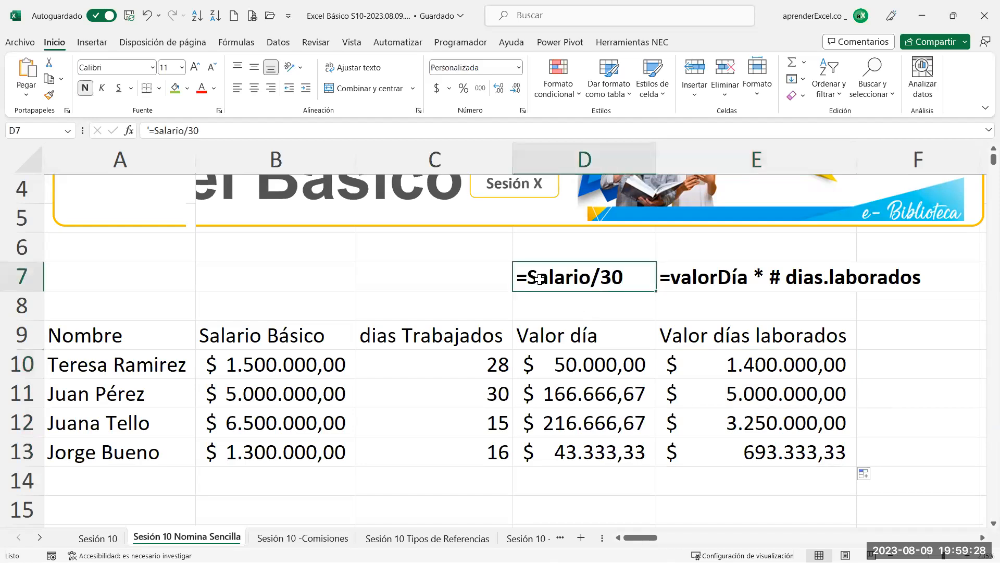
left_click(712, 277)
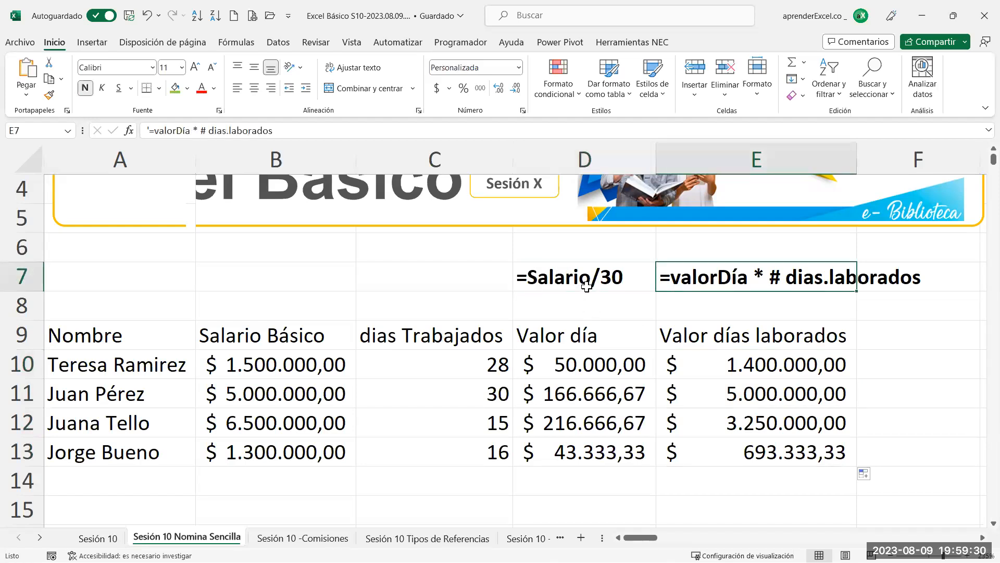
left_click(587, 286)
left_click(573, 336)
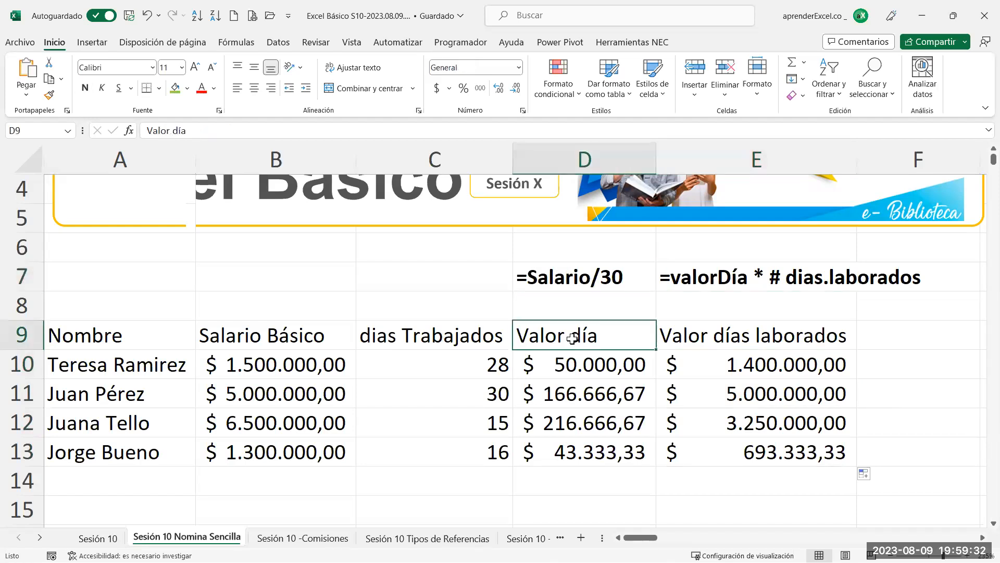
left_click(578, 361)
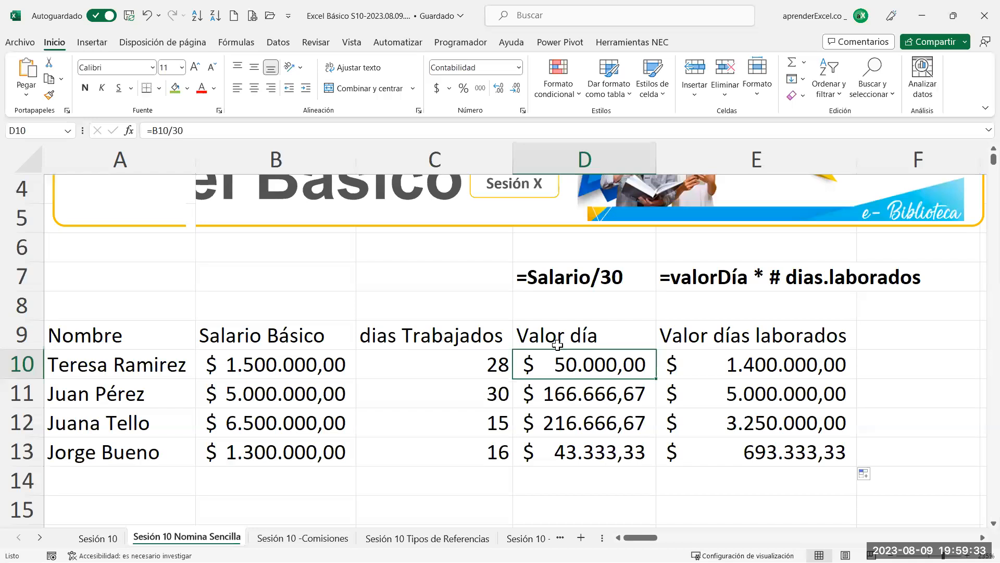
left_click(567, 272)
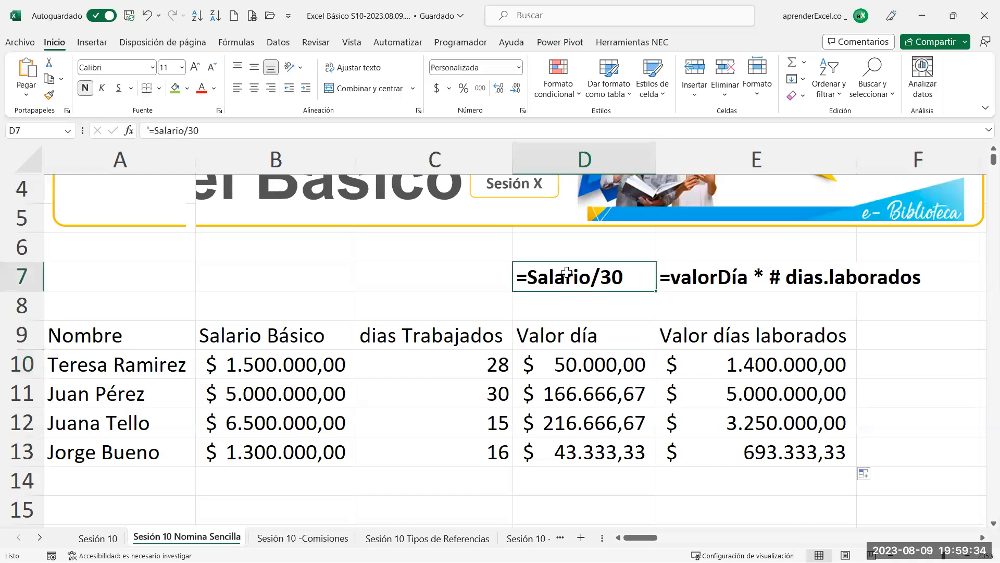
left_click(756, 360)
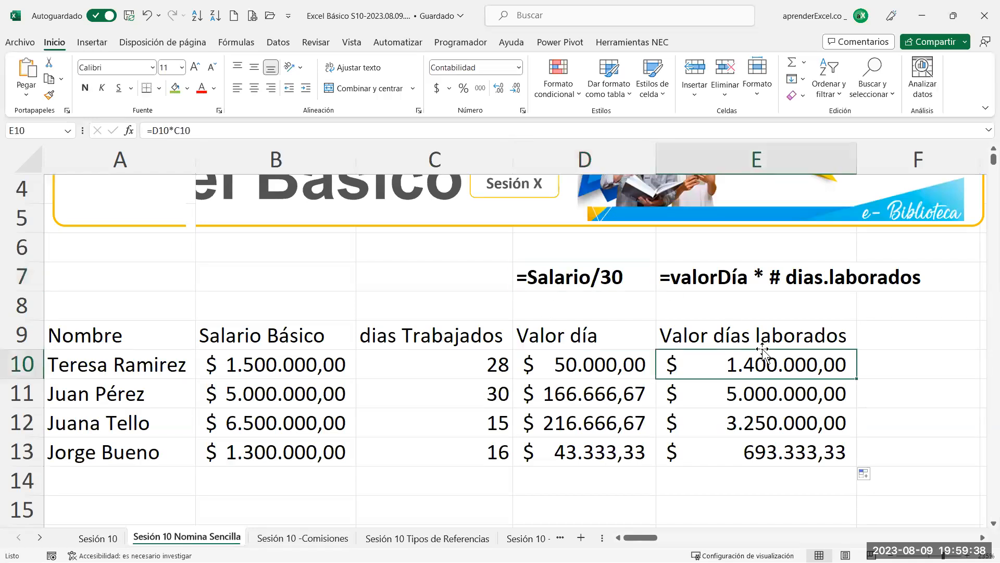
left_click(713, 269)
left_click(757, 360)
left_click(703, 279)
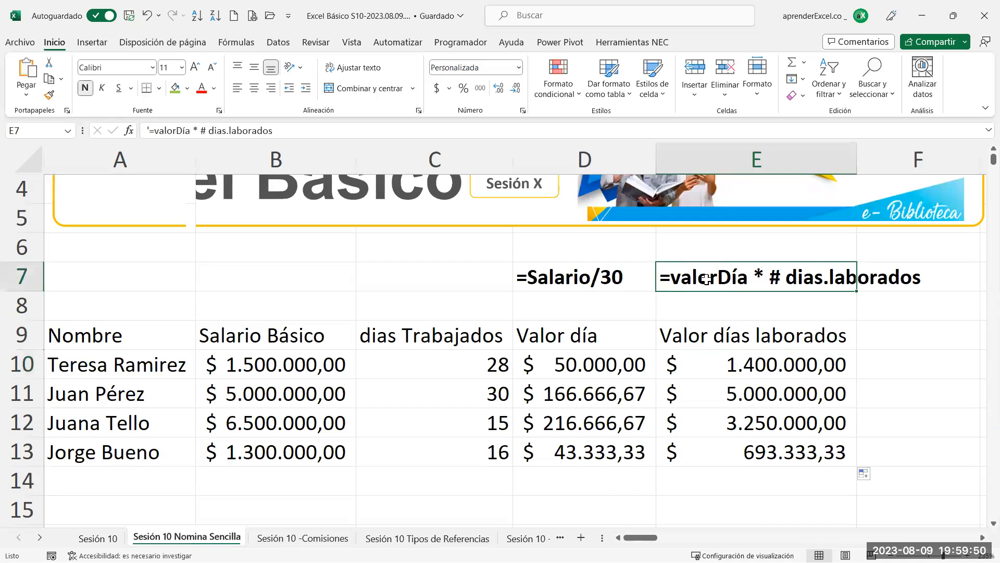
Examine the wording of the description in E7 alongside the formulas in D10 and E10:E13
double_click(679, 278)
left_click_drag(684, 279, 955, 281)
key("ctrl+n")
key("Return")
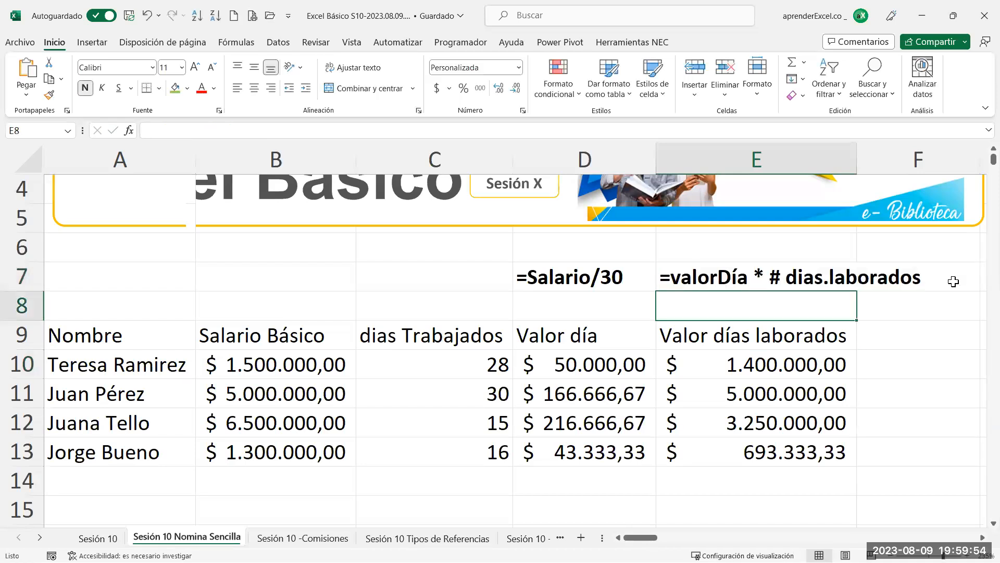
left_click(832, 367)
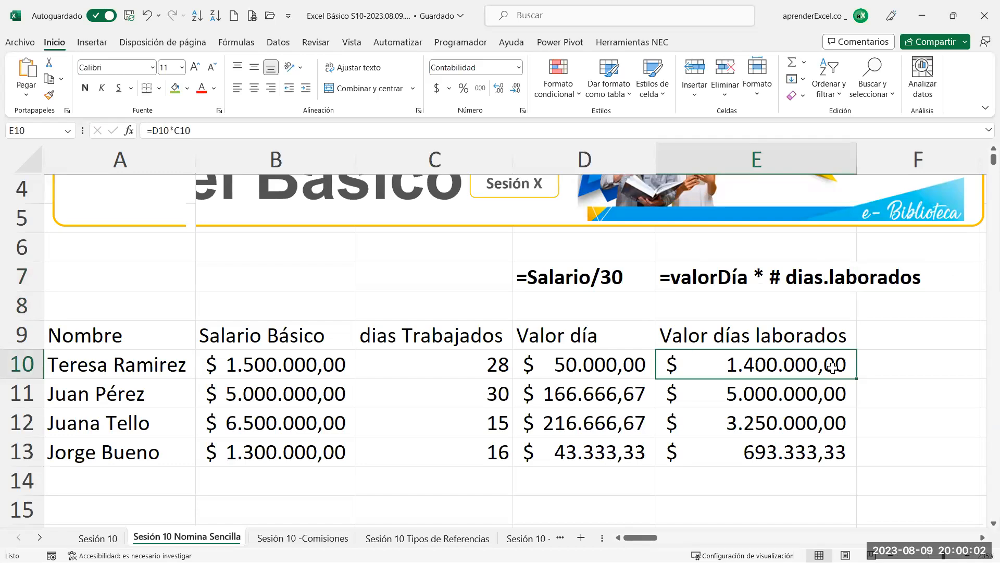
left_click(766, 274)
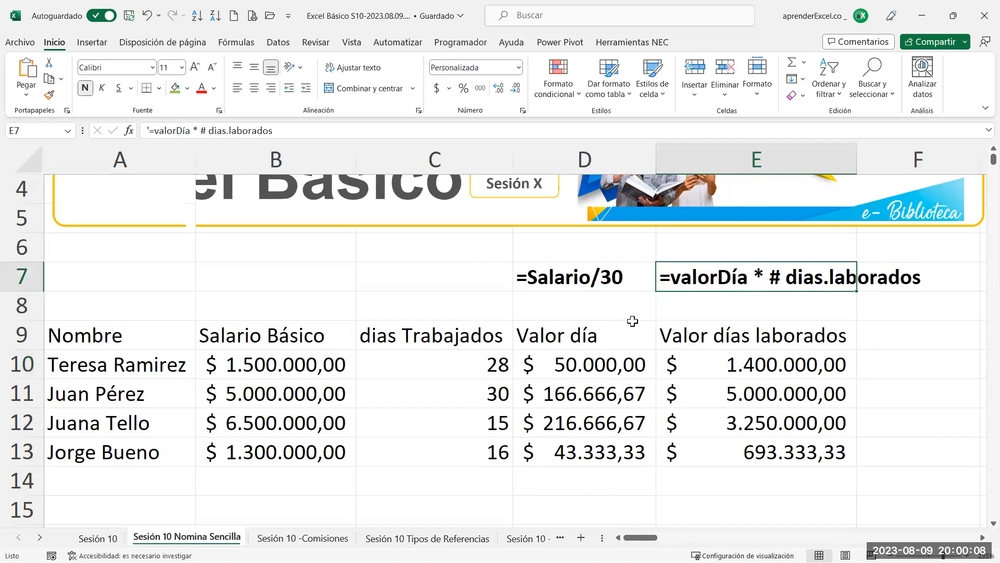
left_click(590, 356)
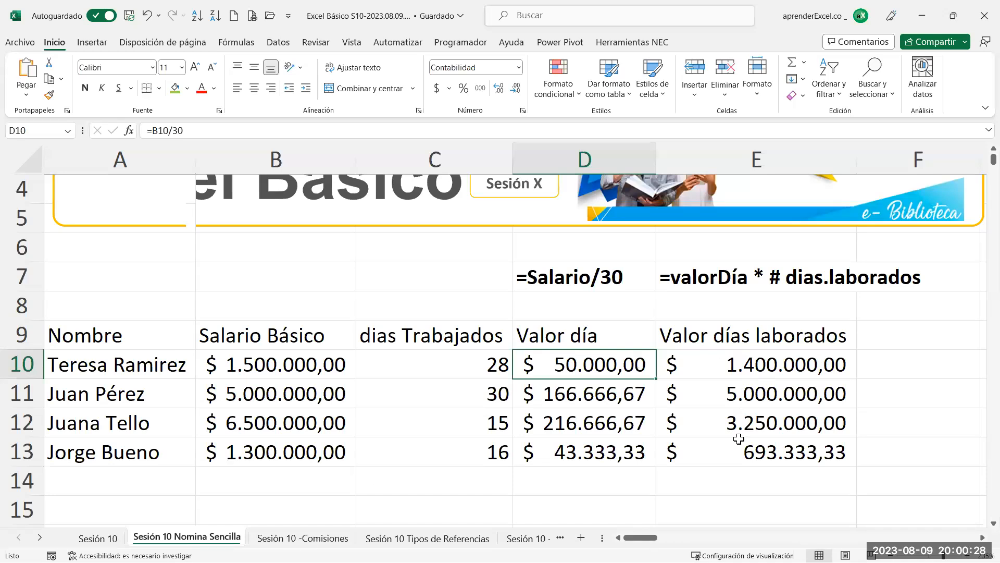
left_click_drag(743, 365, 736, 449)
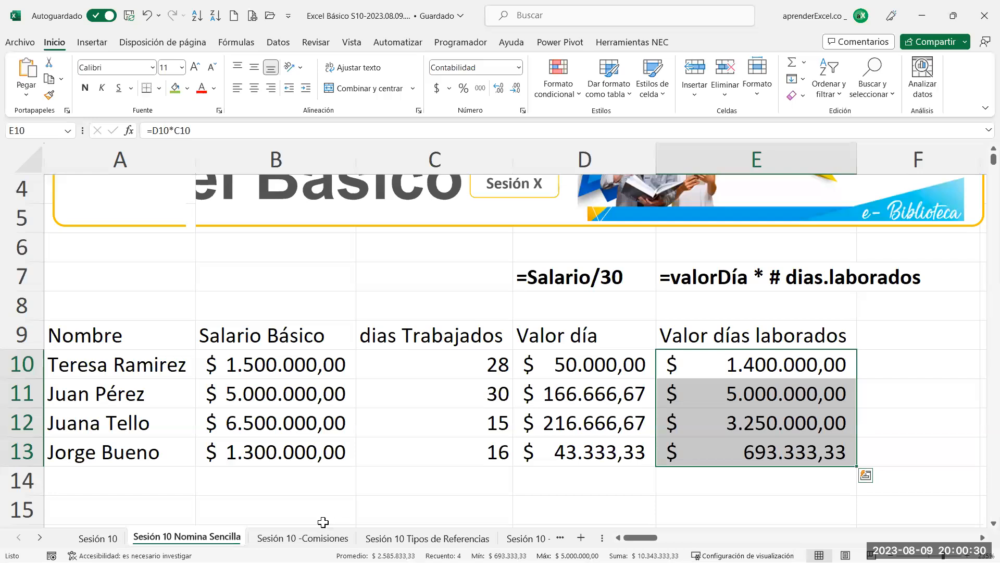
Copy the employee names in A10:A13 of the Sesión 10 Nomina Sencilla sheet to A10 of the Sesión 10 -Comisiones sheet
left_click(288, 539)
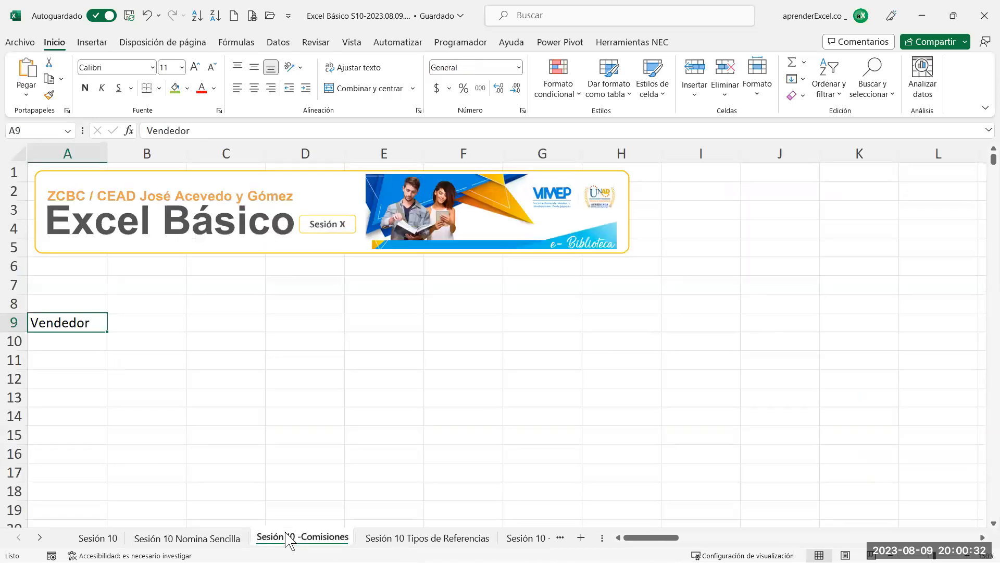
left_click(217, 540)
left_click_drag(113, 366, 120, 442)
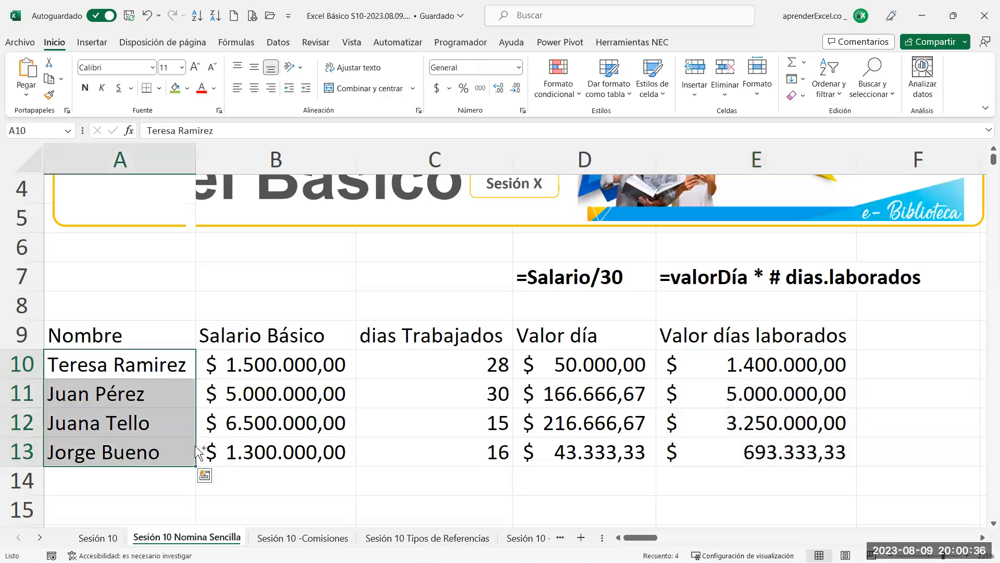
key("ctrl")
left_click(63, 339)
left_click_drag(85, 373, 123, 452)
key("ctrl+c")
left_click(324, 539)
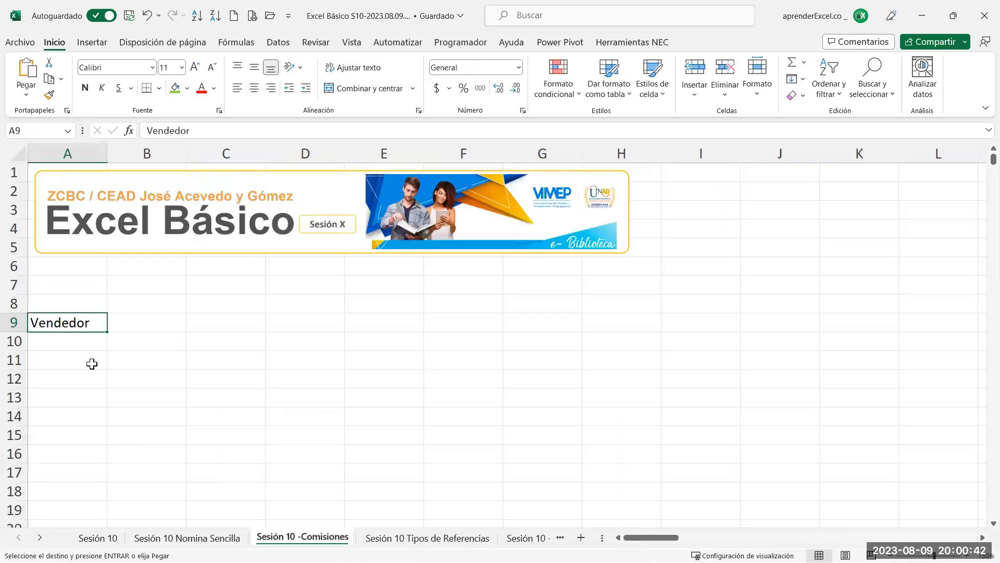
left_click(90, 345)
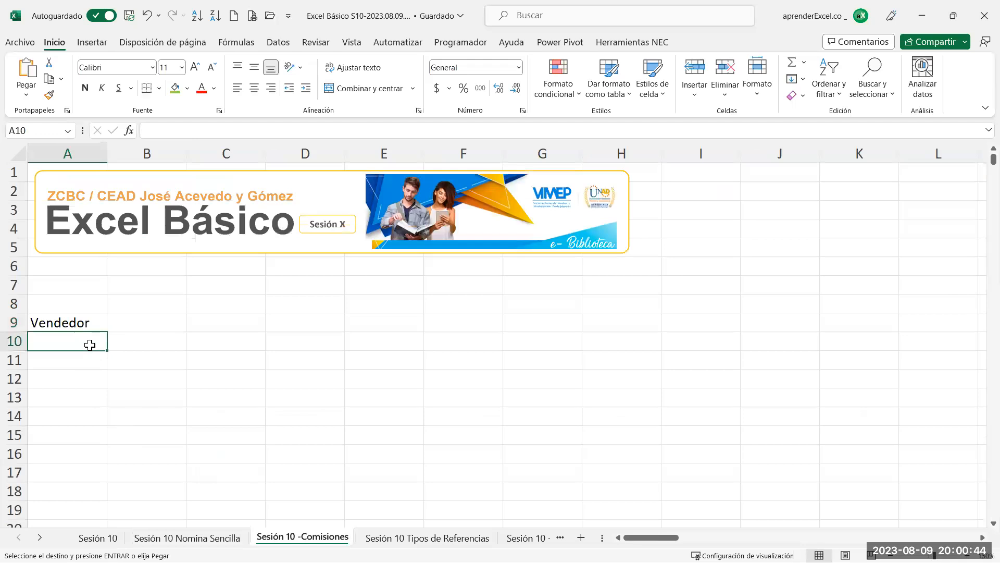
key("ctrl+v")
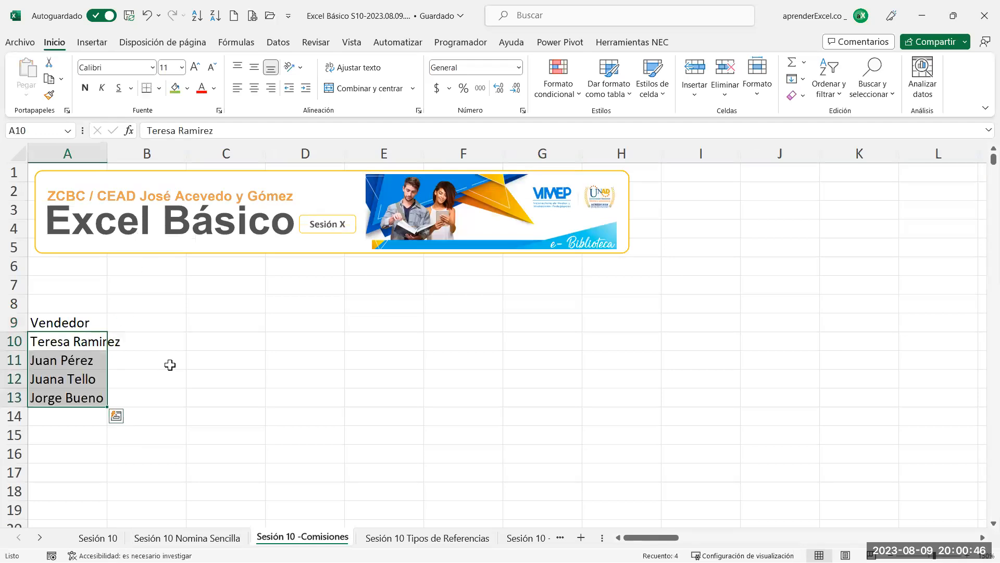
Widen column A to fit the full names and enter the header Ventas in B9
left_click_drag(108, 152, 132, 156)
left_click(155, 323)
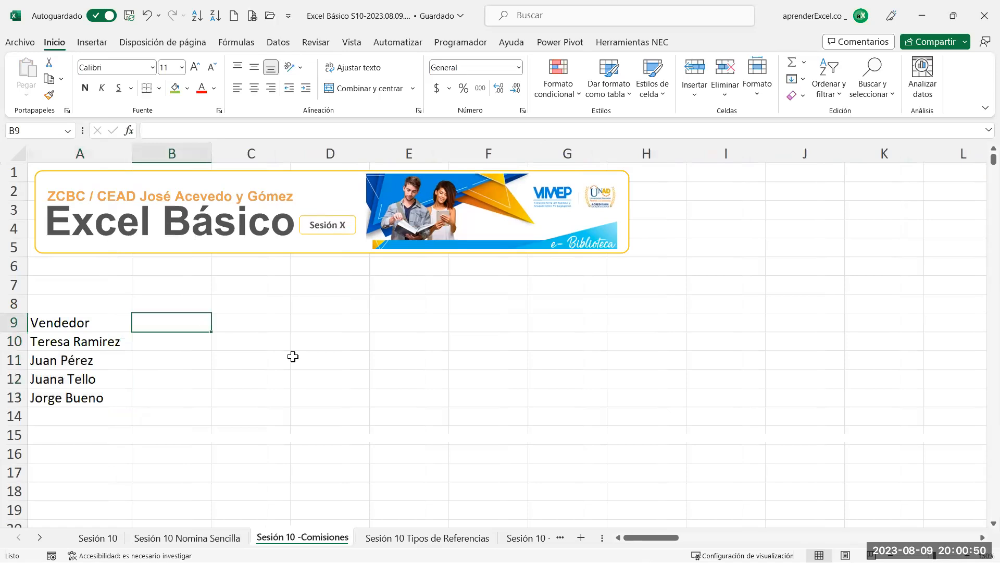
type("Ventas")
key("Return")
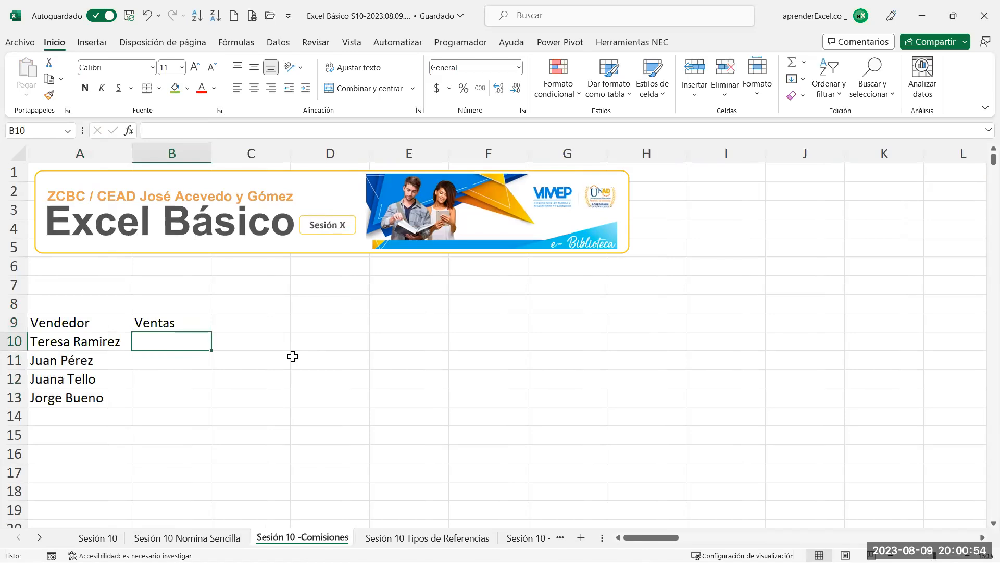
Enter the sales amounts 25000000 in B10 and 5000000 in B11
type("25")
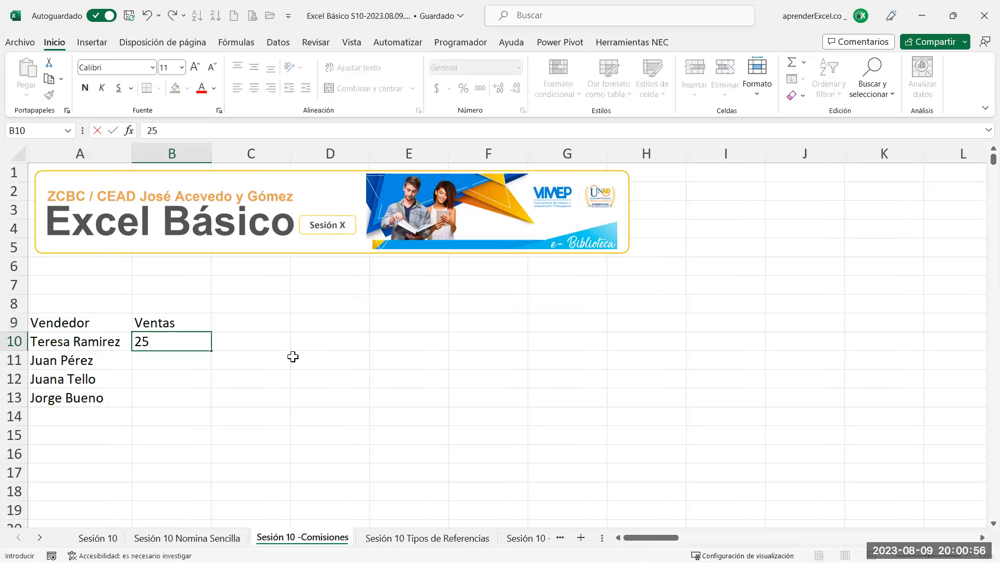
type("000000")
key("Return")
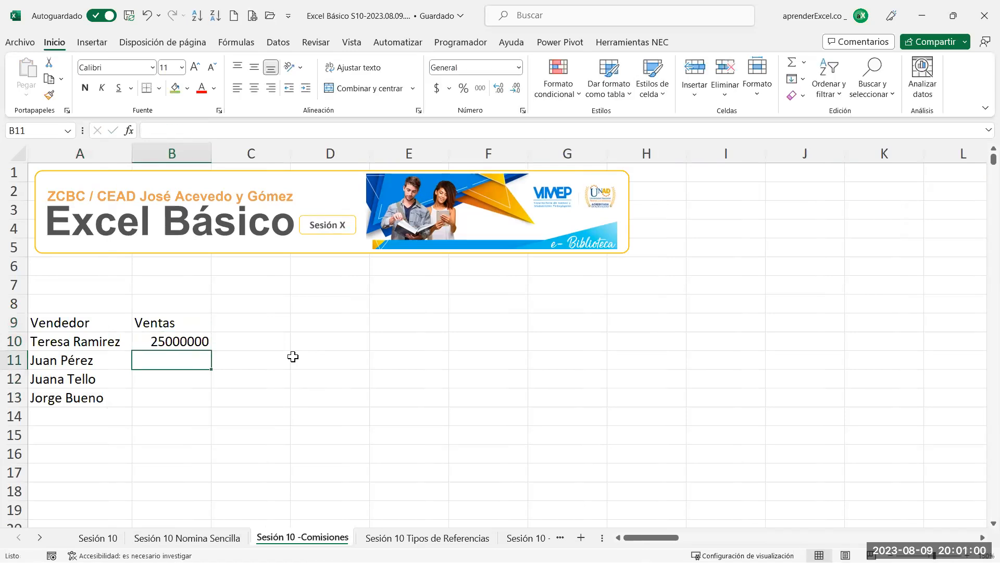
type("5000")
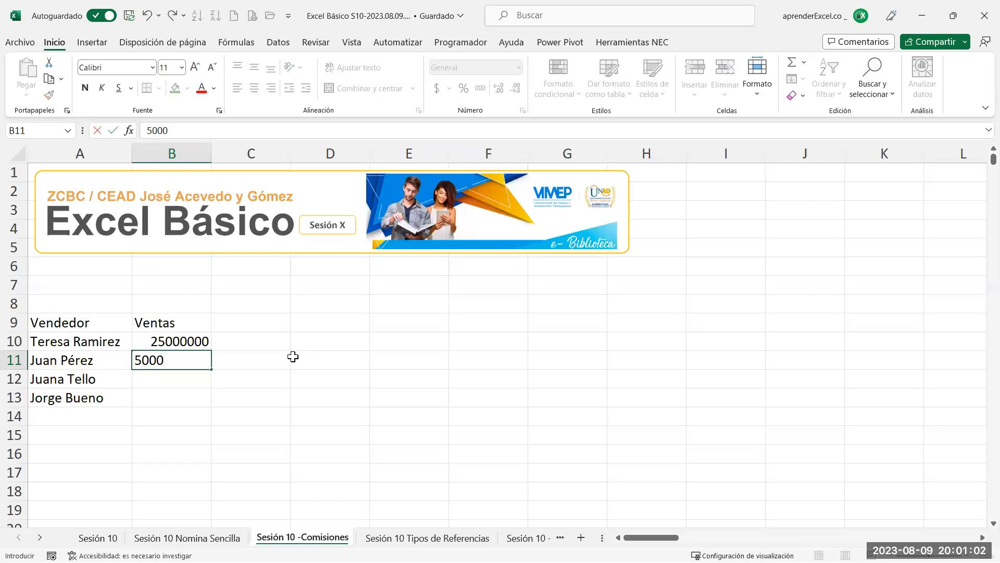
type("000")
key("Return")
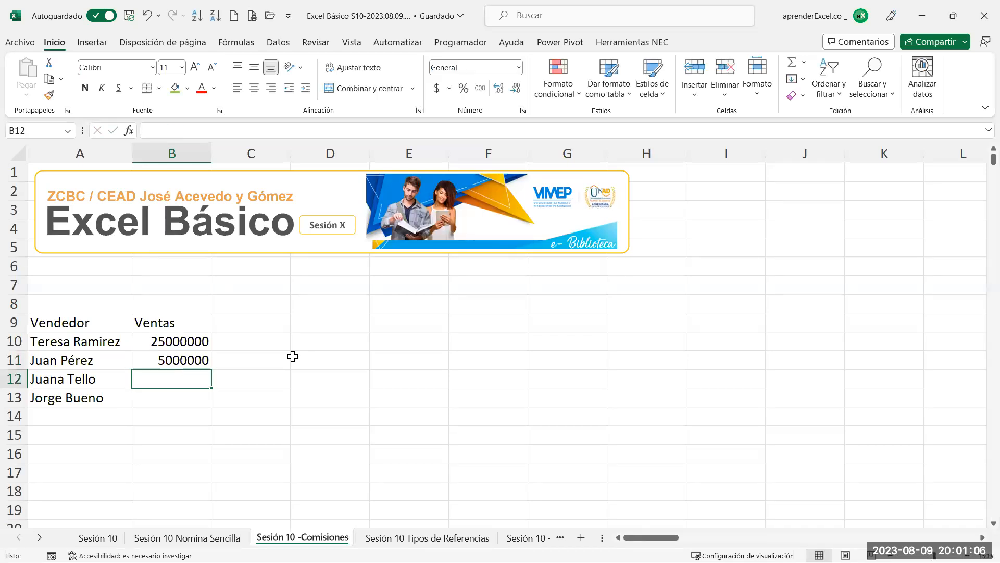
Enter the sales amounts 17000000 in B12 and 9000000 in B13
type("170")
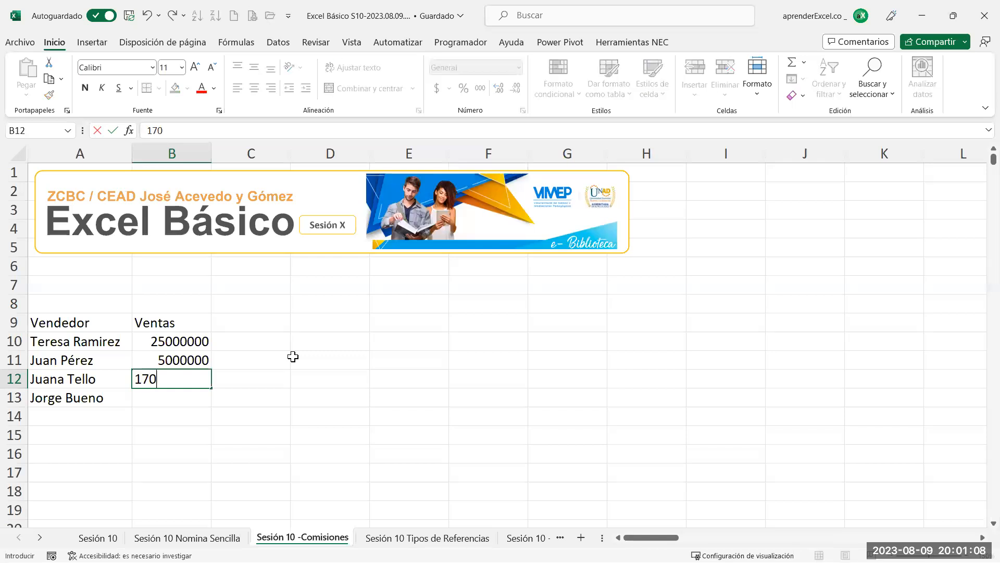
type("0000")
key("Return")
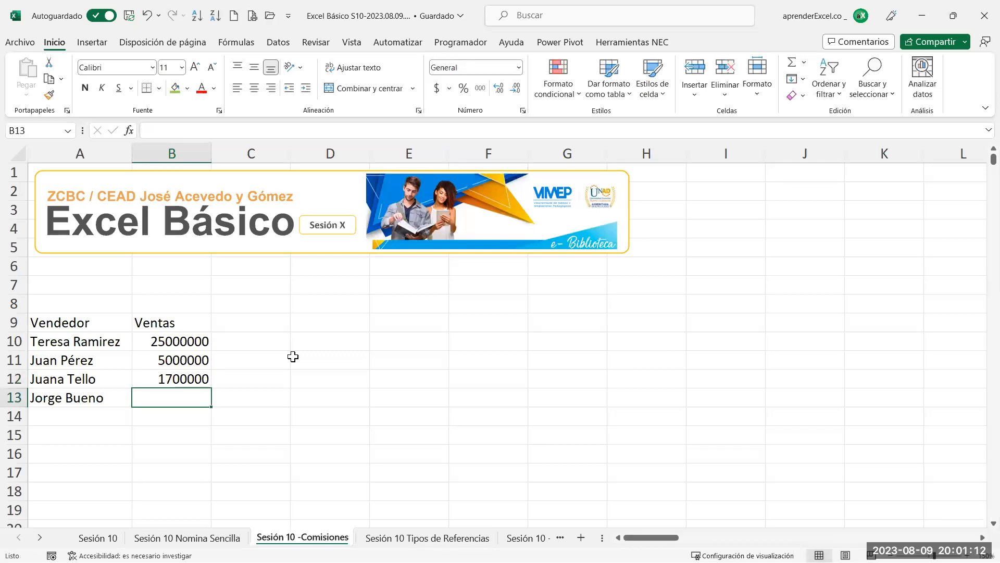
double_click(201, 377)
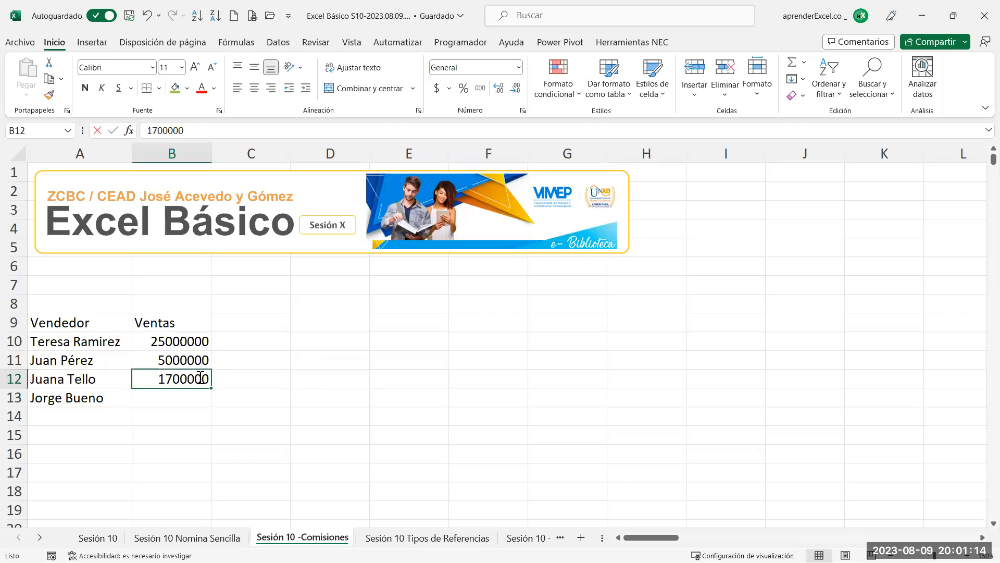
type("0")
key("Return")
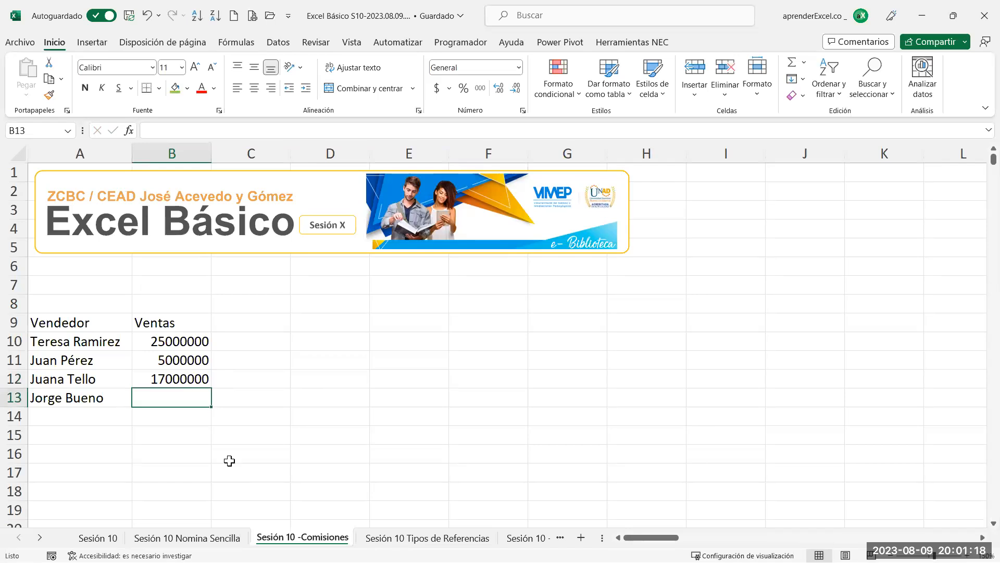
type("9")
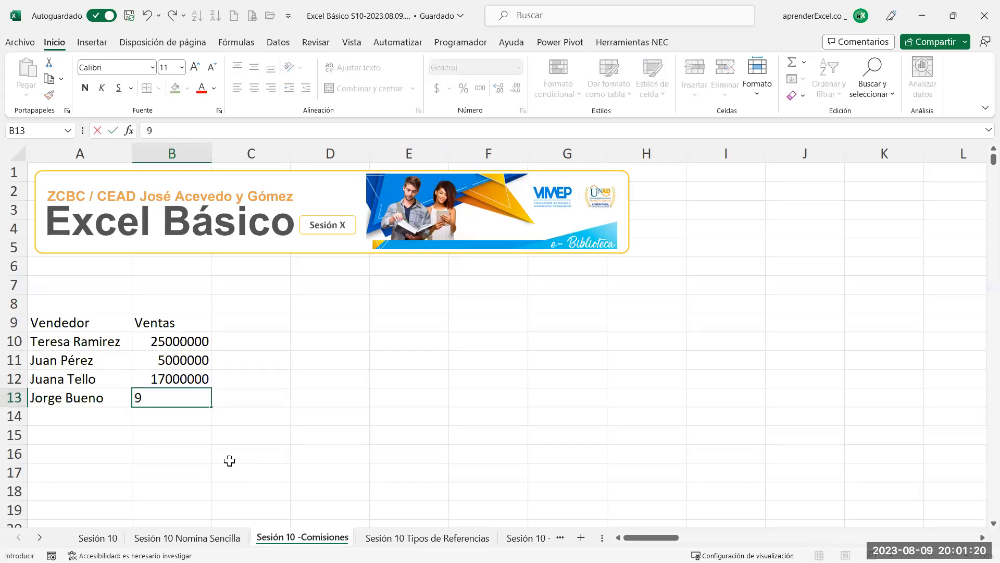
type("000000")
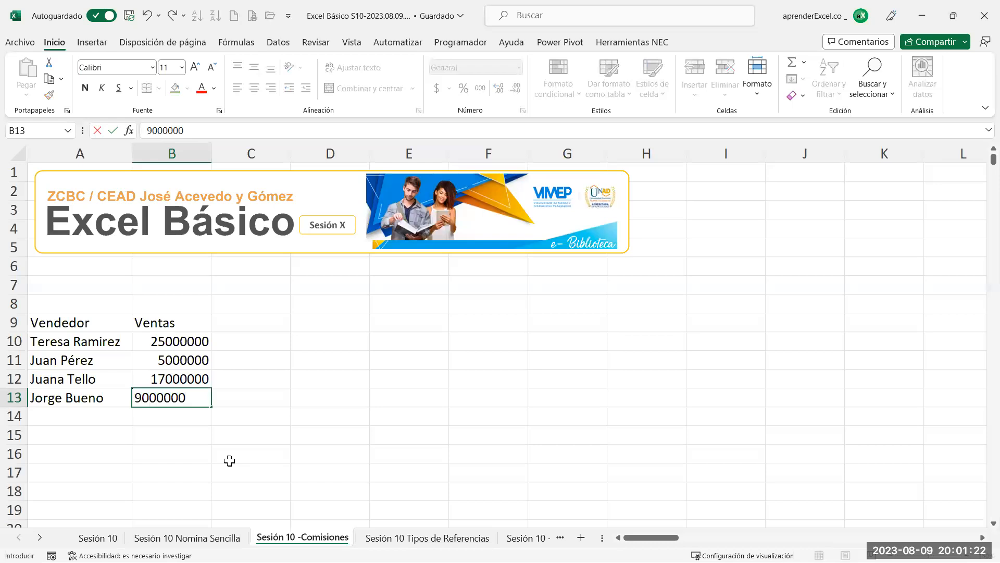
key("Return")
Apply the thousands-separator number format to the sales amounts in B10:B13
left_click_drag(195, 341, 196, 400)
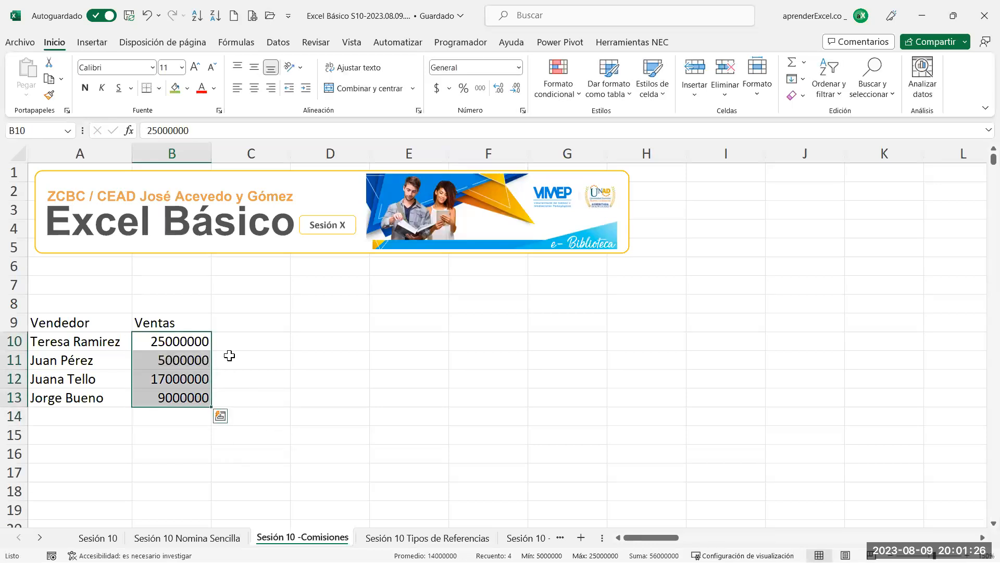
left_click(480, 89)
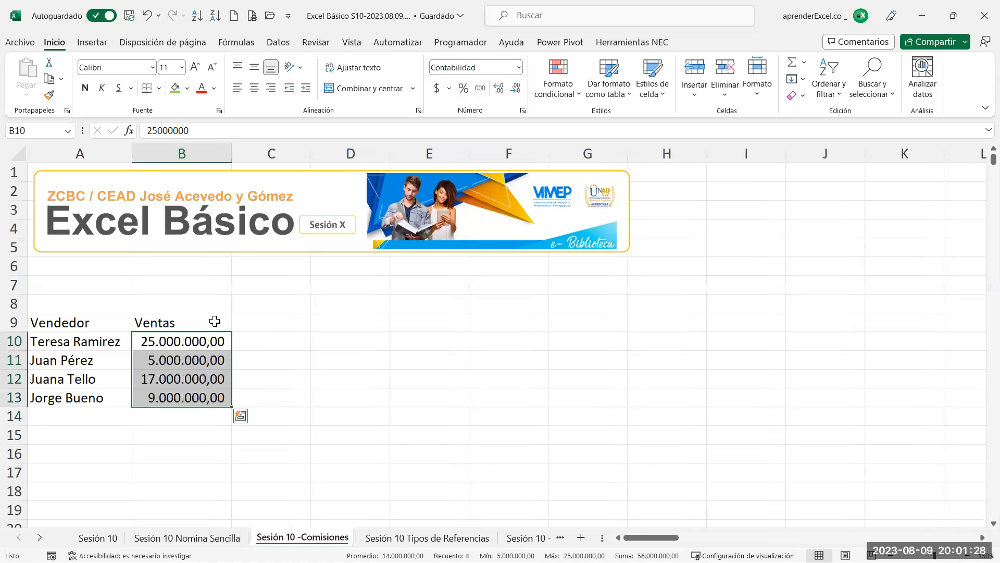
left_click(182, 342)
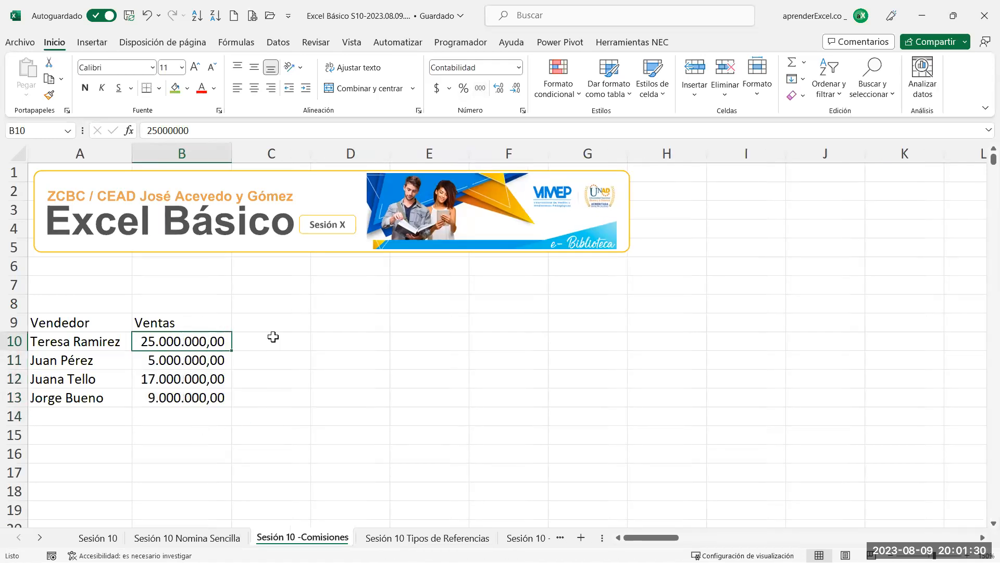
Enter the header Comisión Venta in C9 and autofit column C to it
left_click(267, 320)
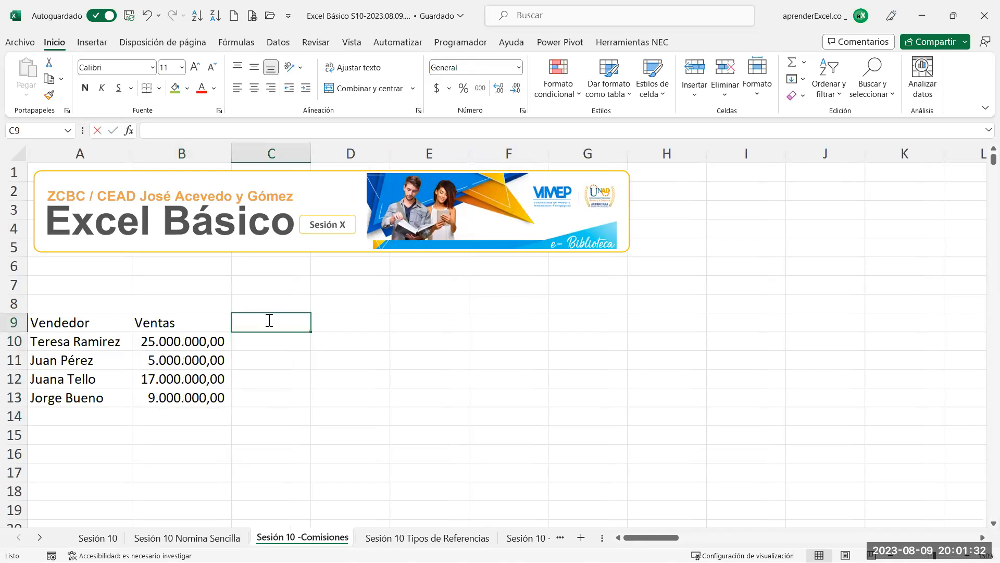
type("Comisió")
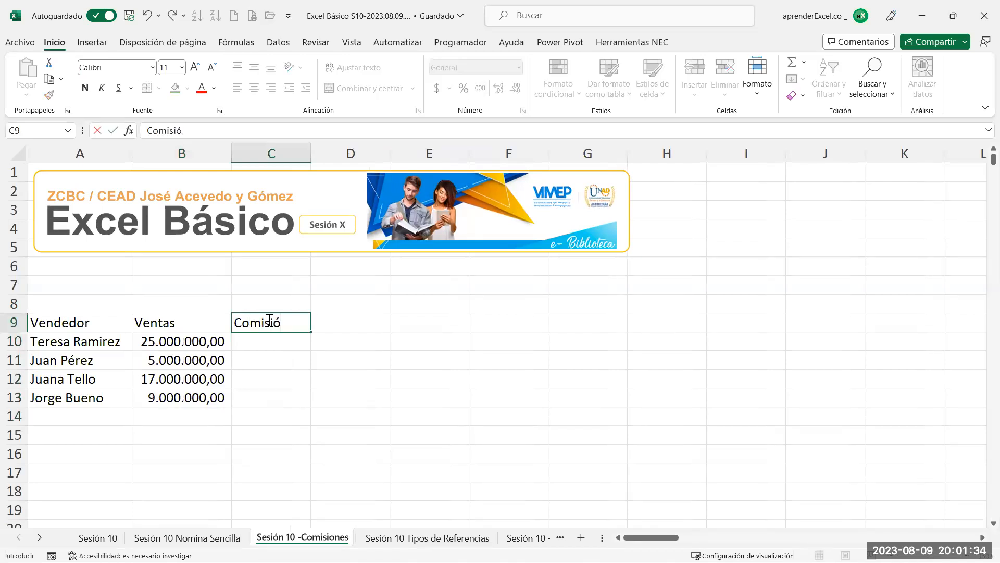
type("n Venta")
key("Return")
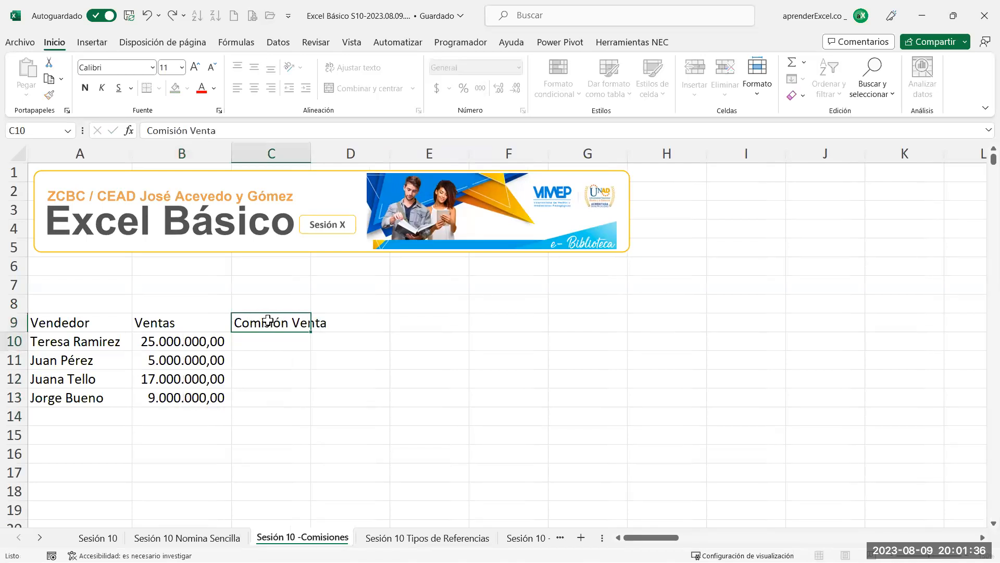
double_click(311, 153)
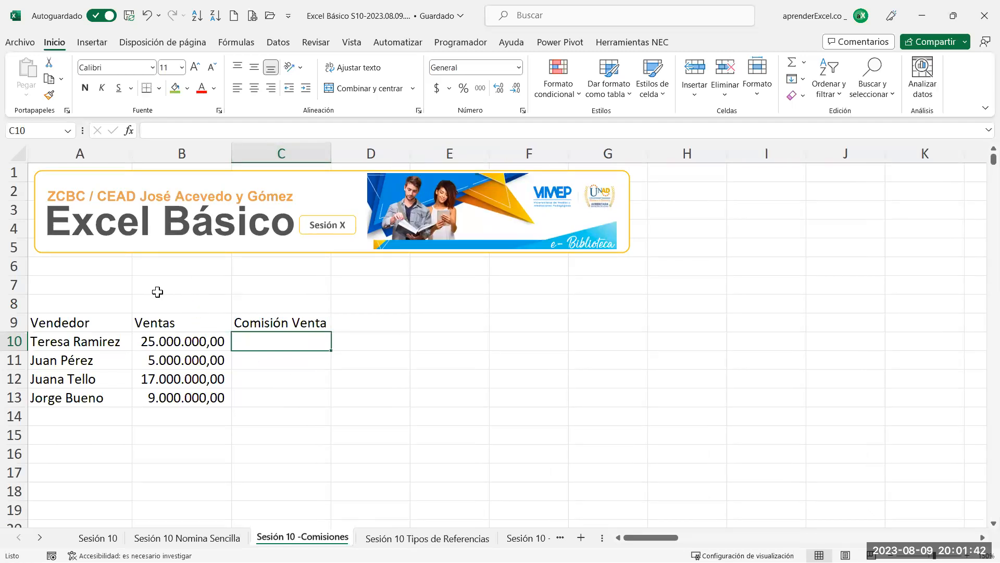
Add the label % Comisión in A7 and the rate 5% in B7, formatted as a percentage
left_click(91, 287)
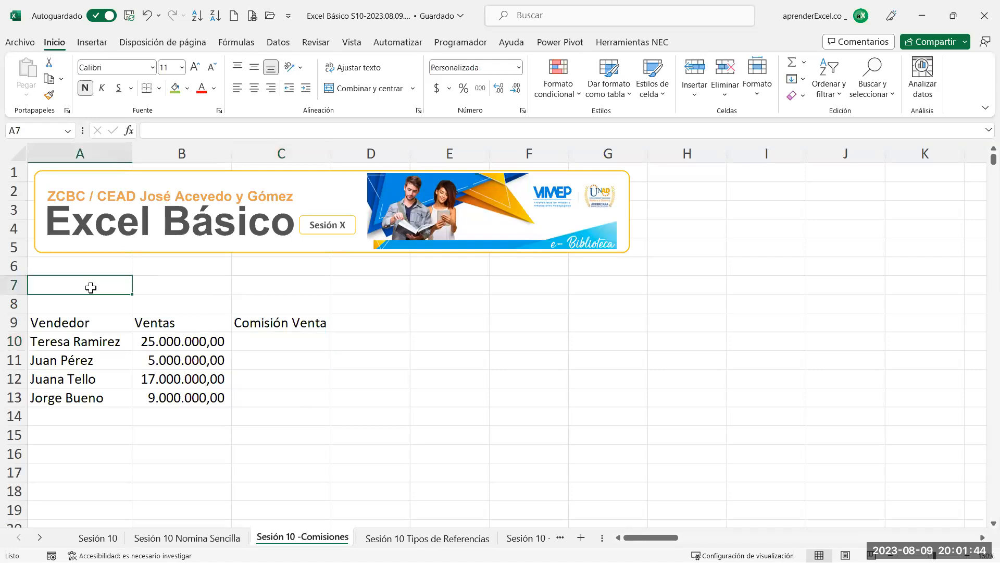
type("% C")
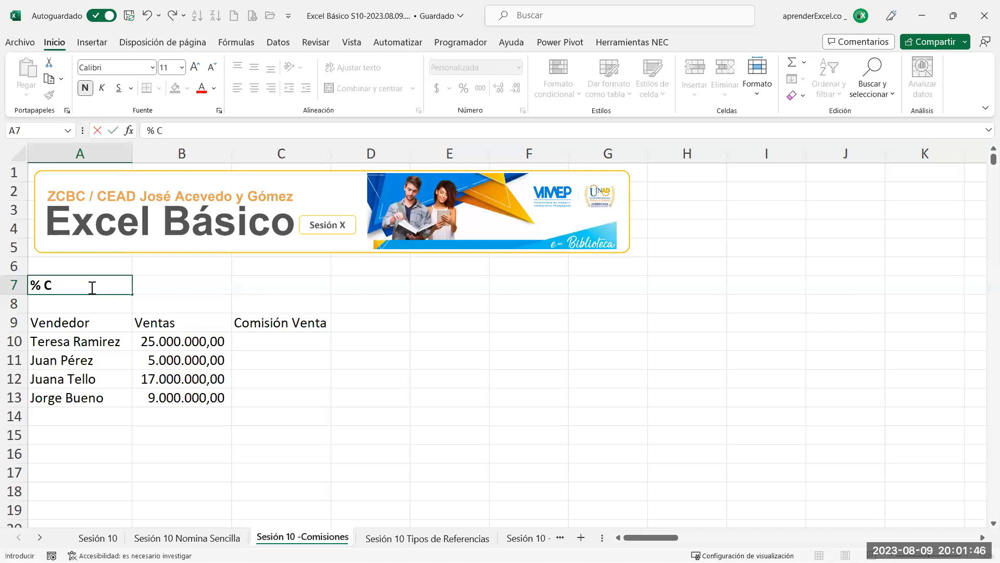
type("omisión")
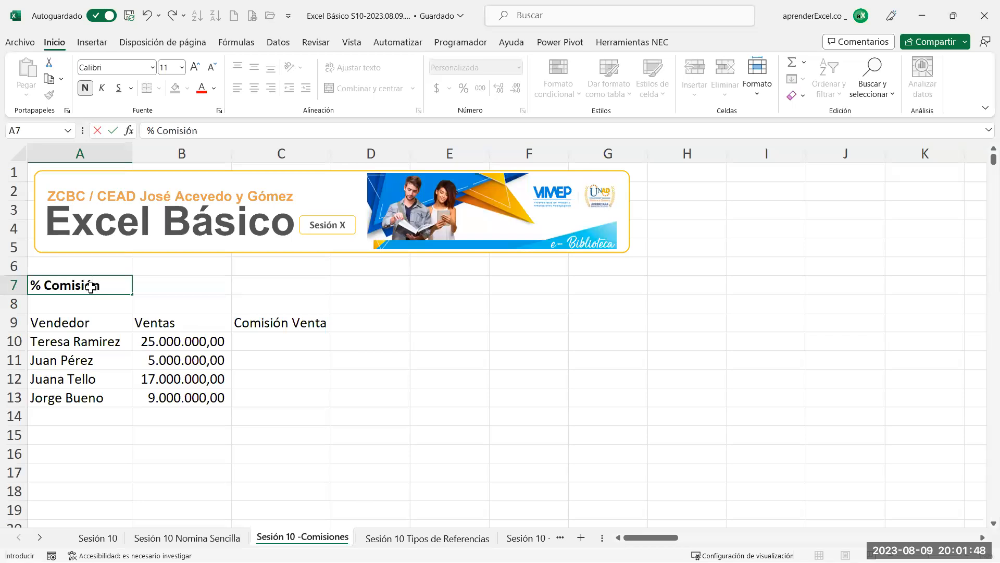
key("Tab")
type("5%")
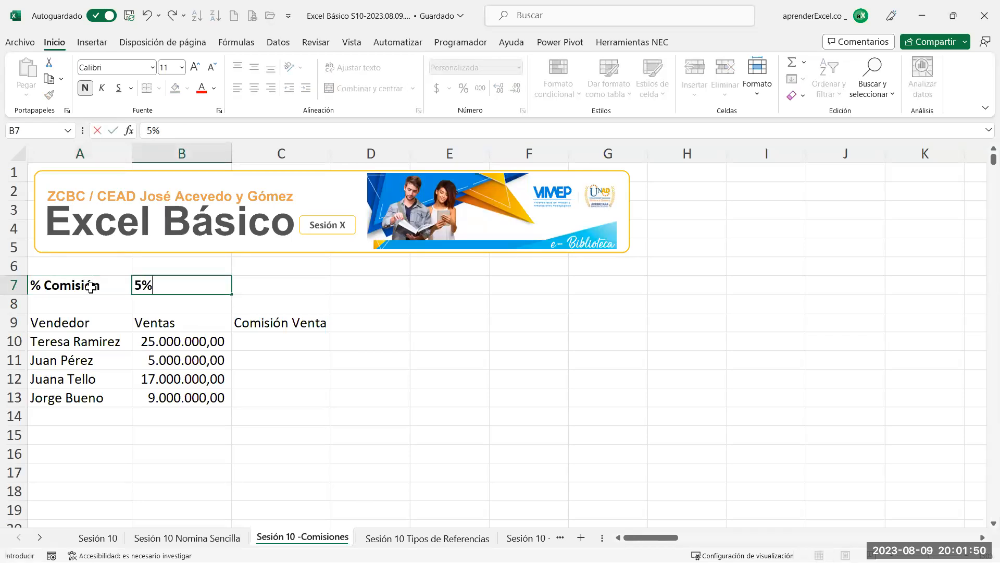
key("Return")
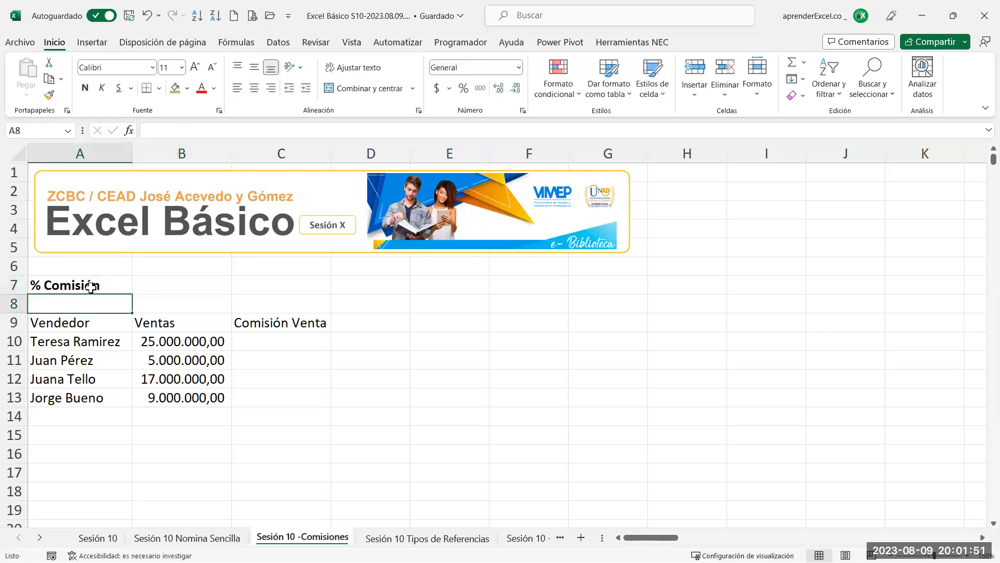
left_click(203, 288)
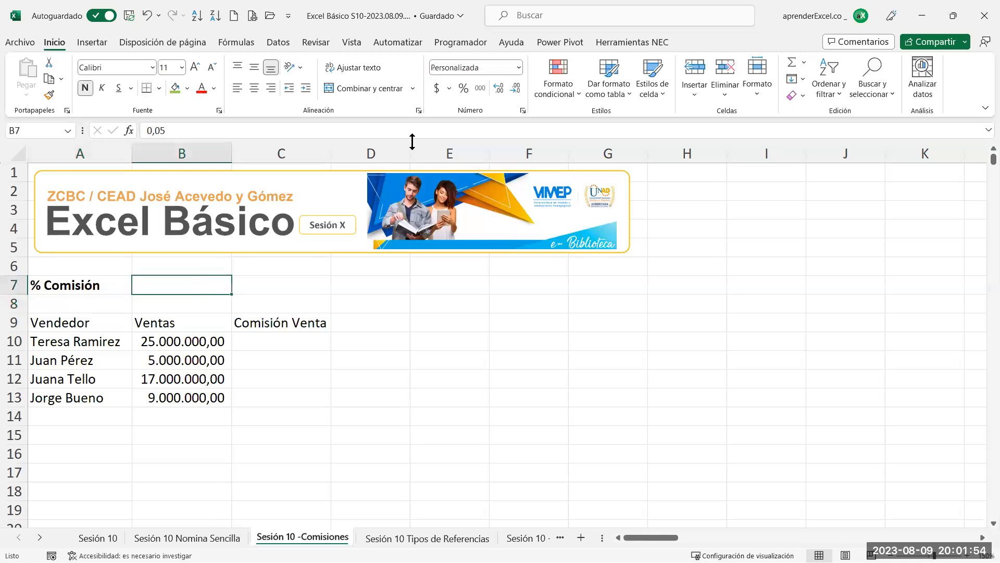
left_click(464, 89)
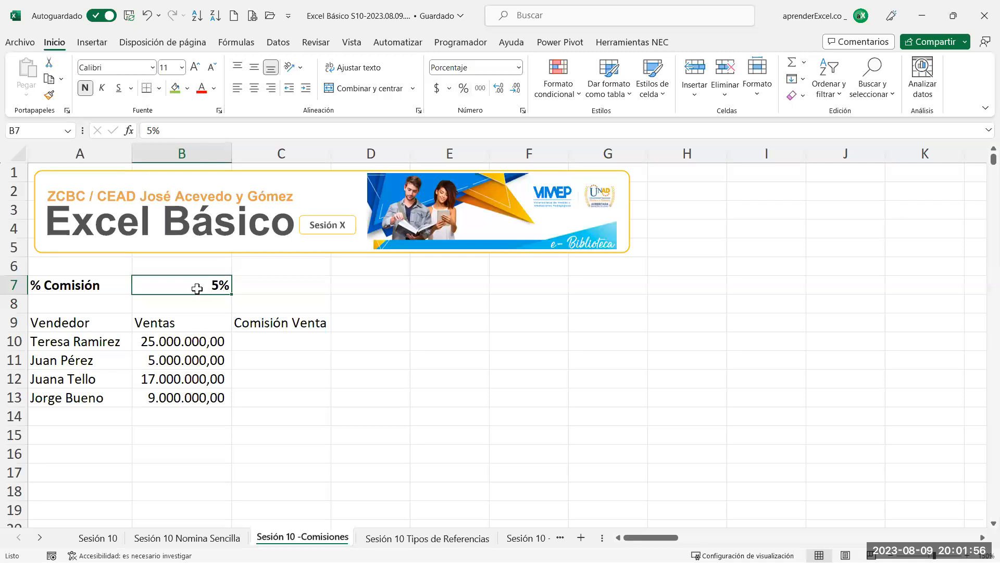
left_click(238, 350)
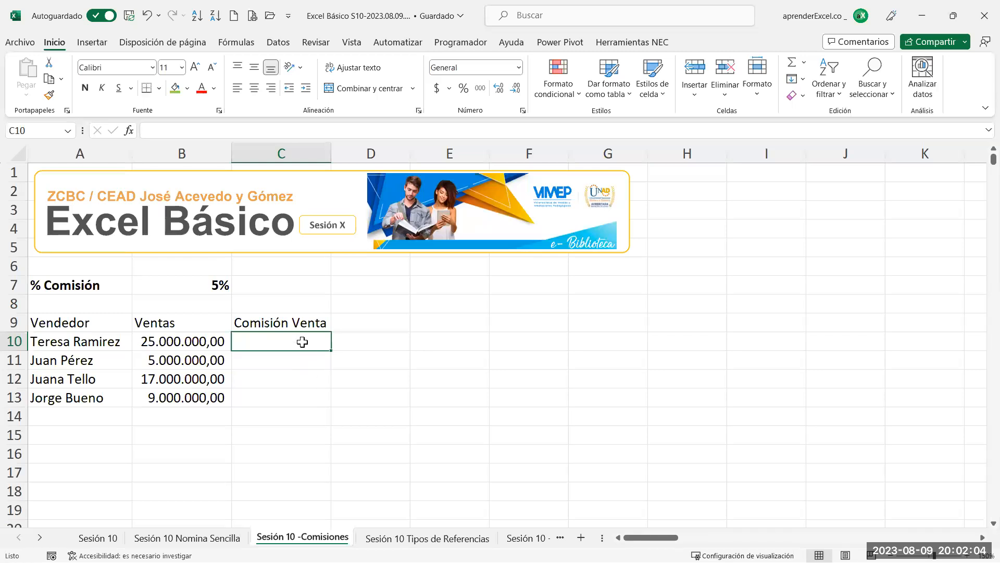
type("=")
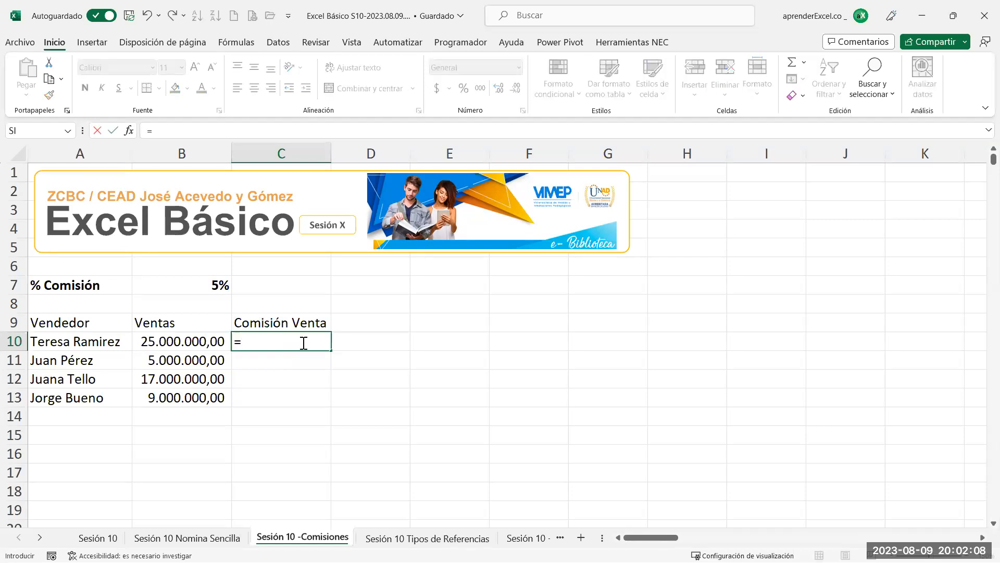
left_click(207, 342)
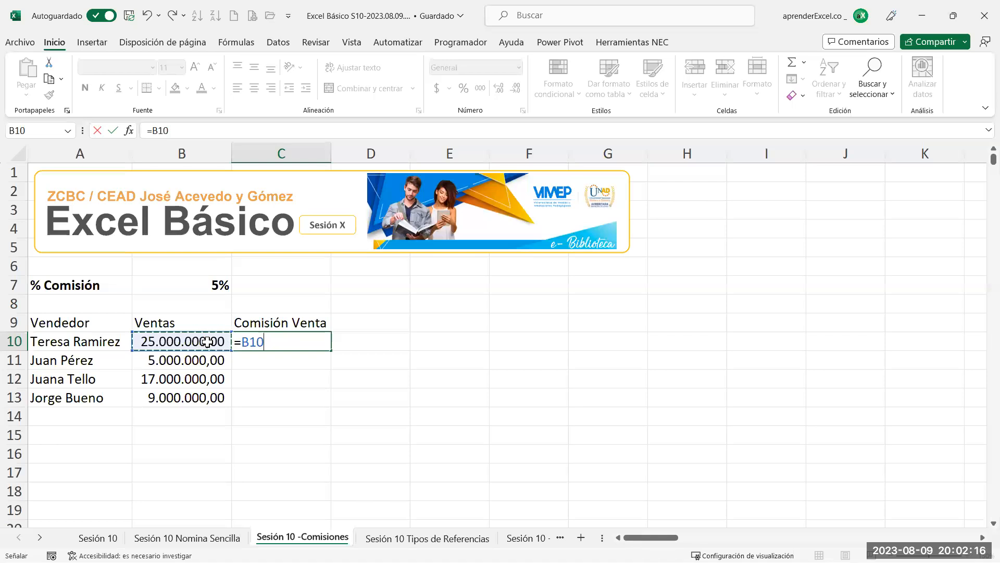
type("*")
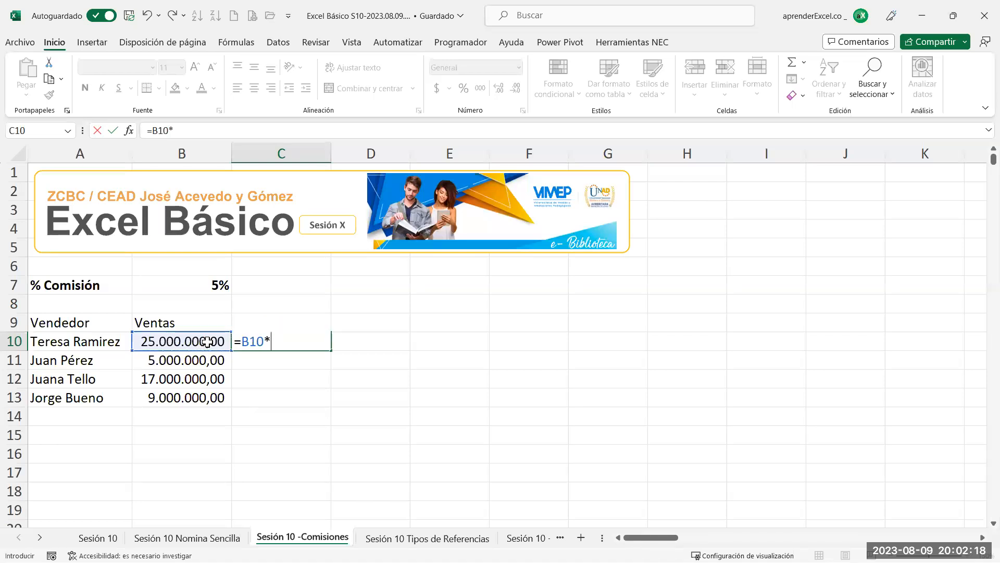
type("5%")
key("Escape")
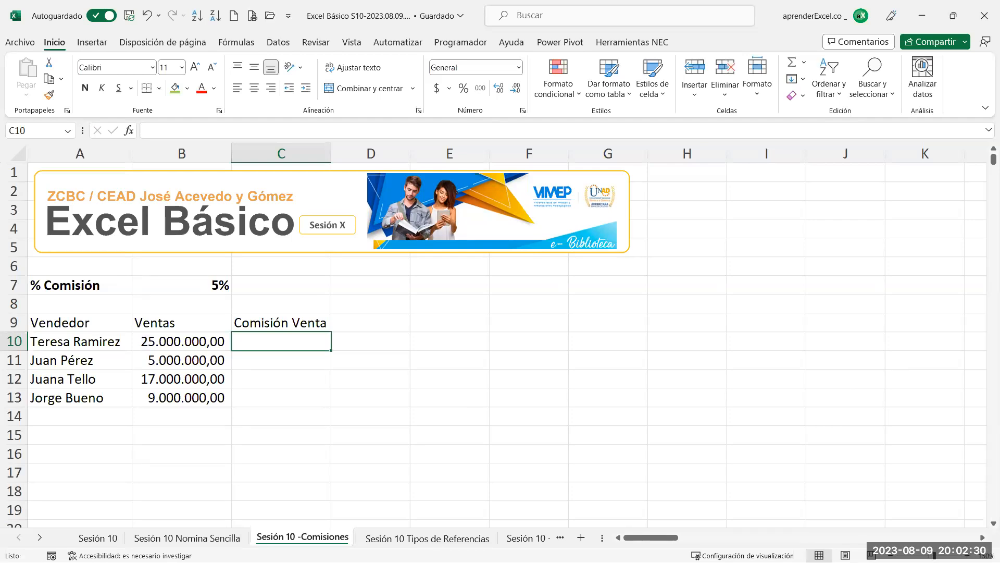
Switch to the _Dispostivos workbook, frame the Shift and 5/% keys on the keyboard picture with the orange rectangles, and return to the commissions workbook
key("alt+Tab")
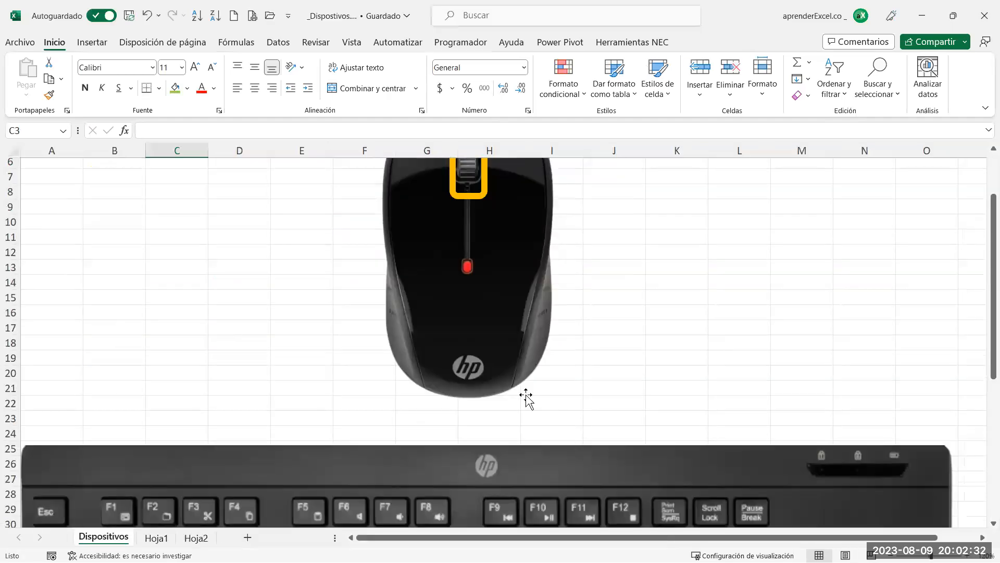
scroll(526, 394, "down", 4)
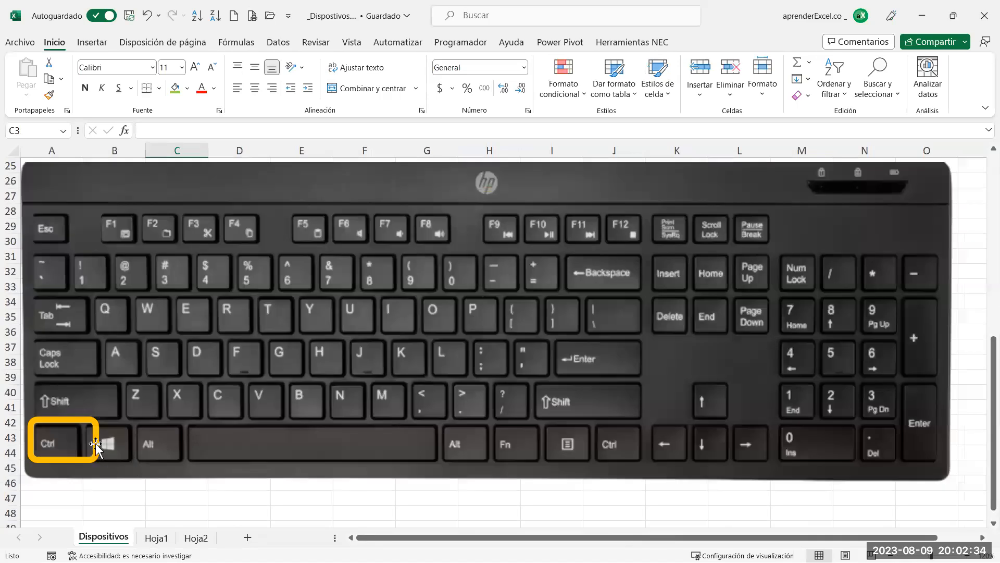
left_click(96, 444)
left_click_drag(95, 444, 255, 290)
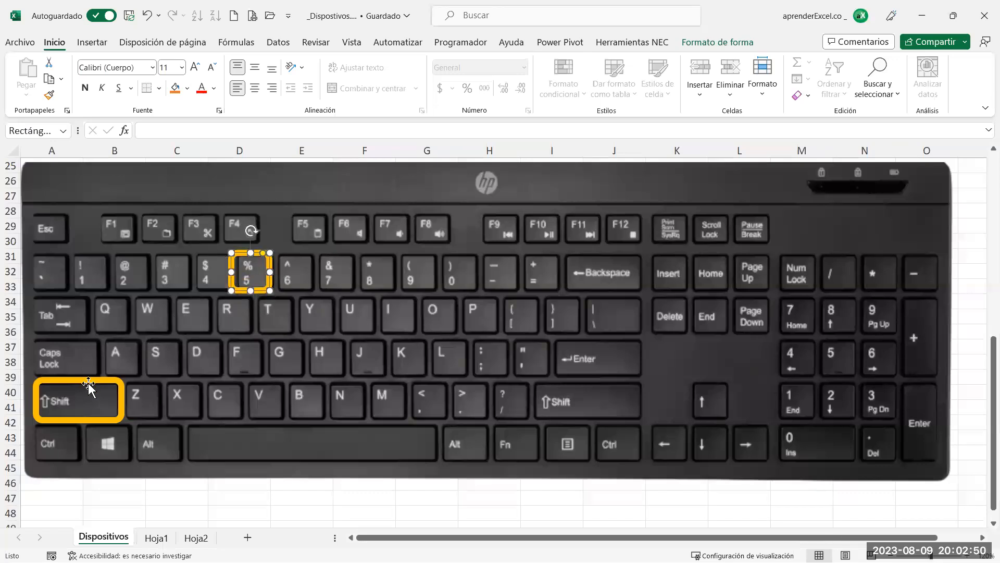
left_click(921, 17)
Build a commission formula in C10 that multiplies the sales amount in B10, starting with =B10*
type("=")
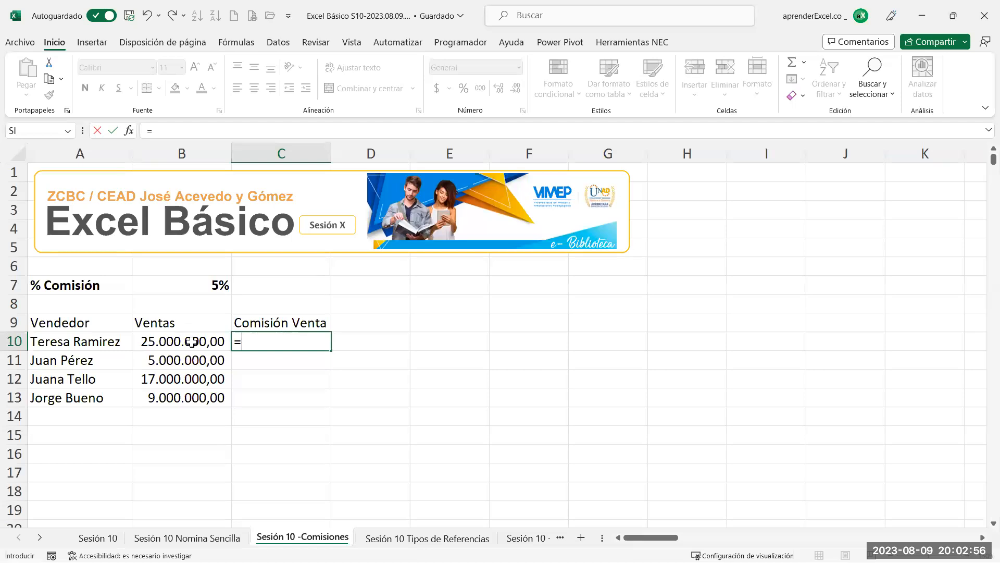
left_click(192, 341)
type("*")
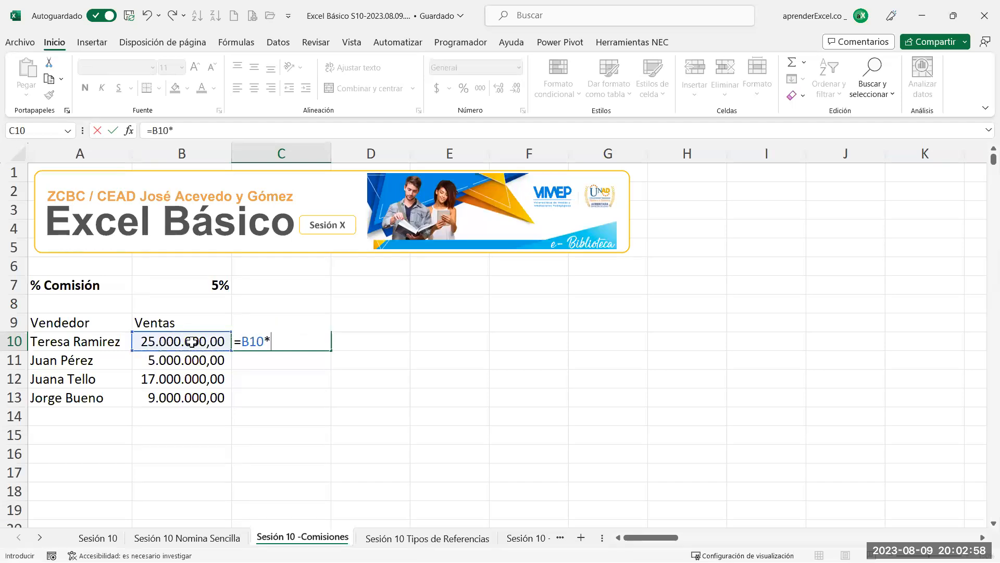
Complete the commission formula for the first seller in C10 as =B10*5%
type("5%")
key("Return")
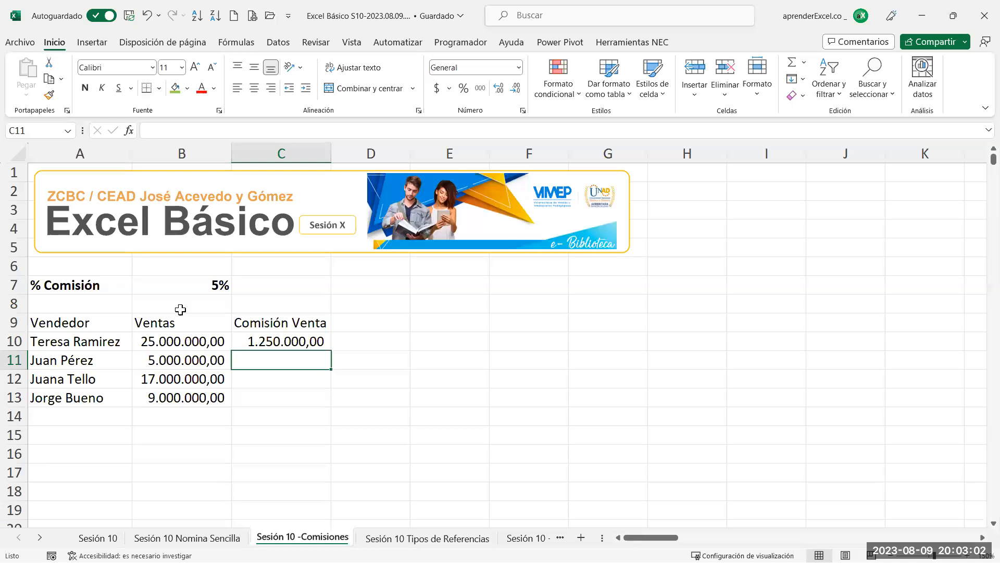
left_click(315, 346)
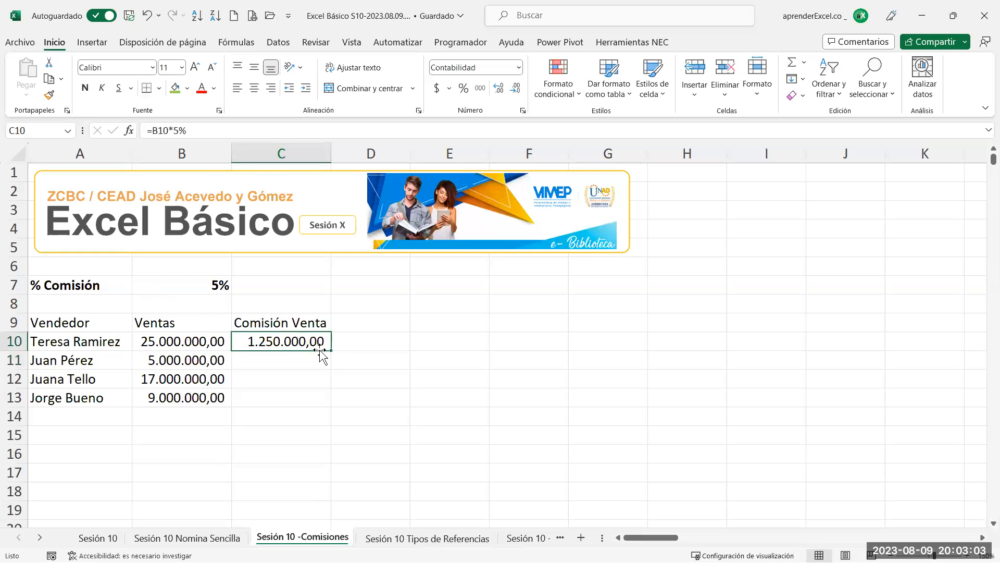
left_click(346, 339)
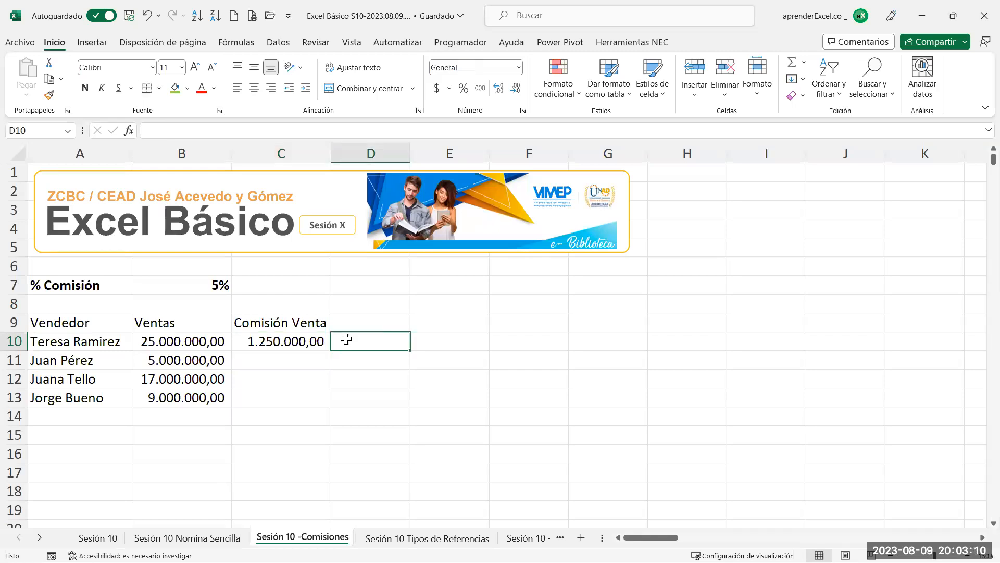
Fill the commission formula from C10 down through C13
scroll(346, 340, "up", 4, "ctrl")
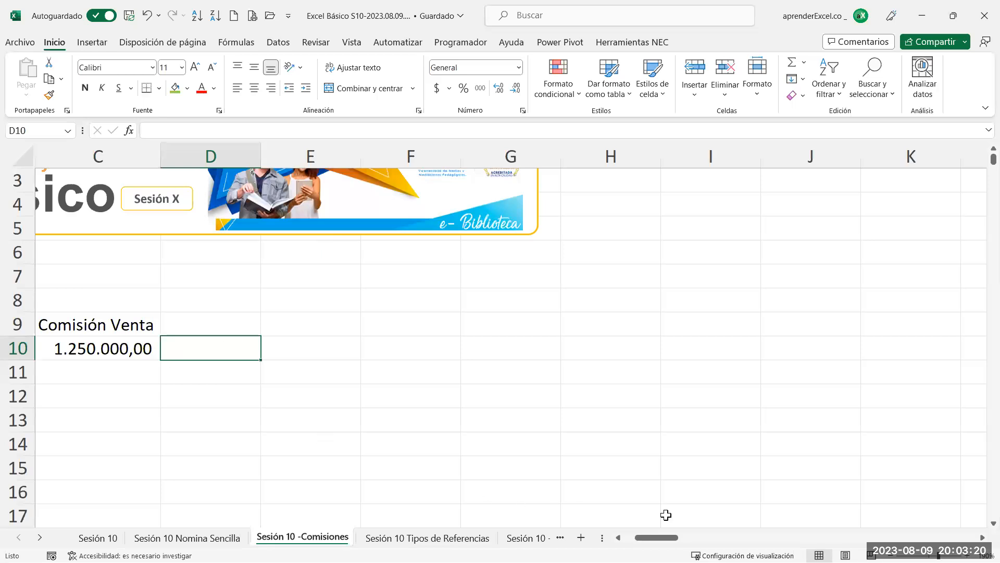
left_click_drag(668, 540, 627, 547)
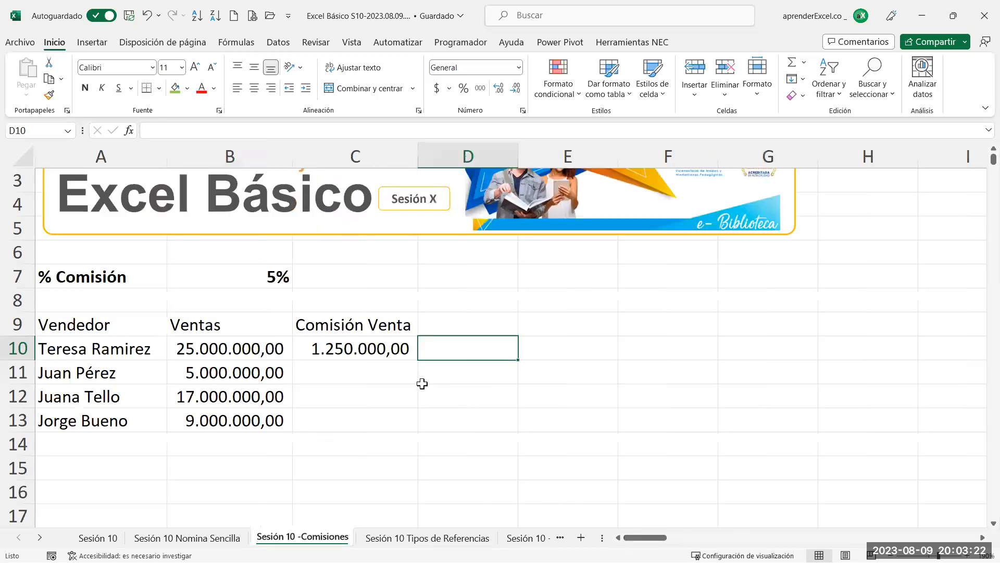
left_click(351, 350)
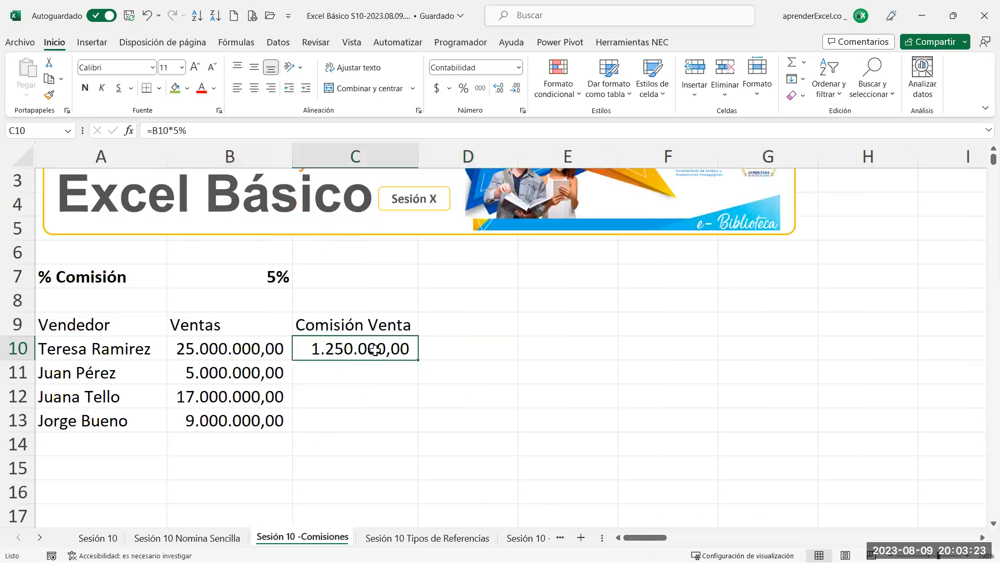
double_click(419, 360)
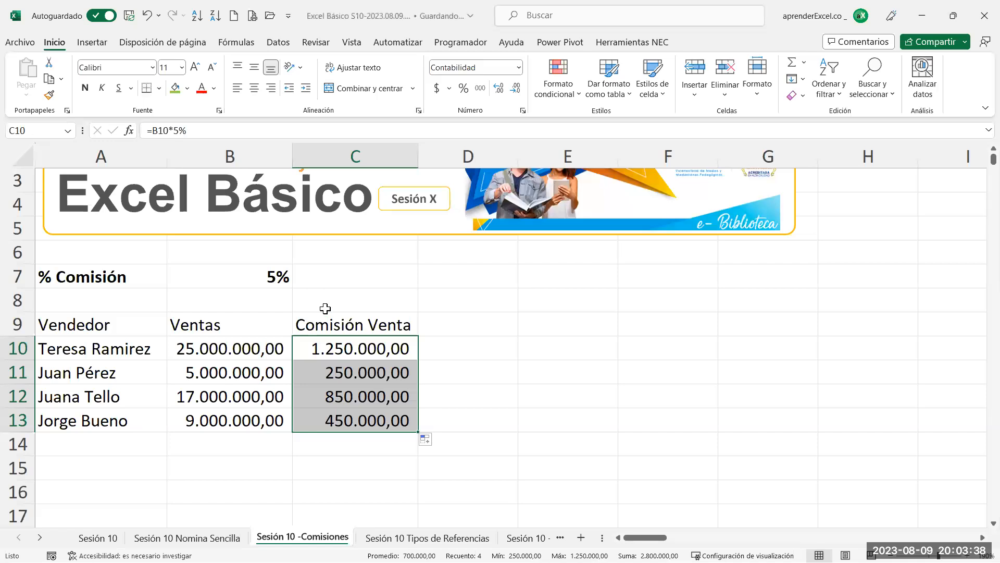
Enter 6.5% as the % Comisión value in B7, using a point as decimal separator
left_click(271, 276)
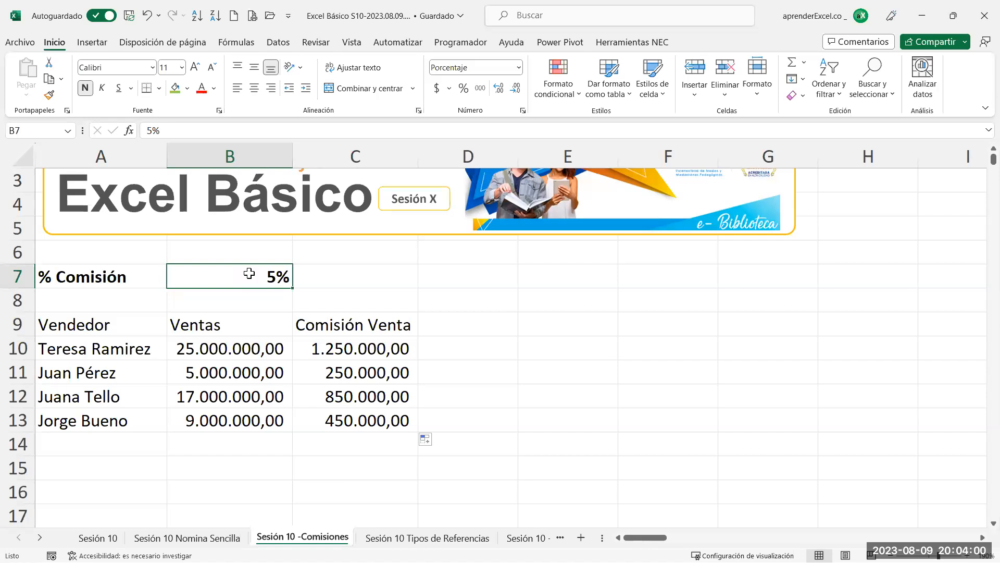
type("6.5")
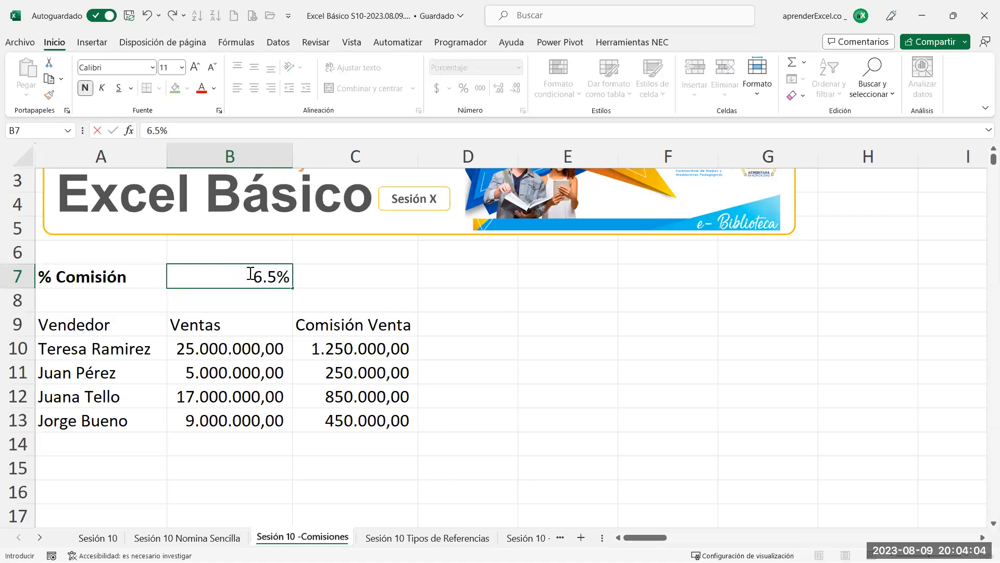
key("Return")
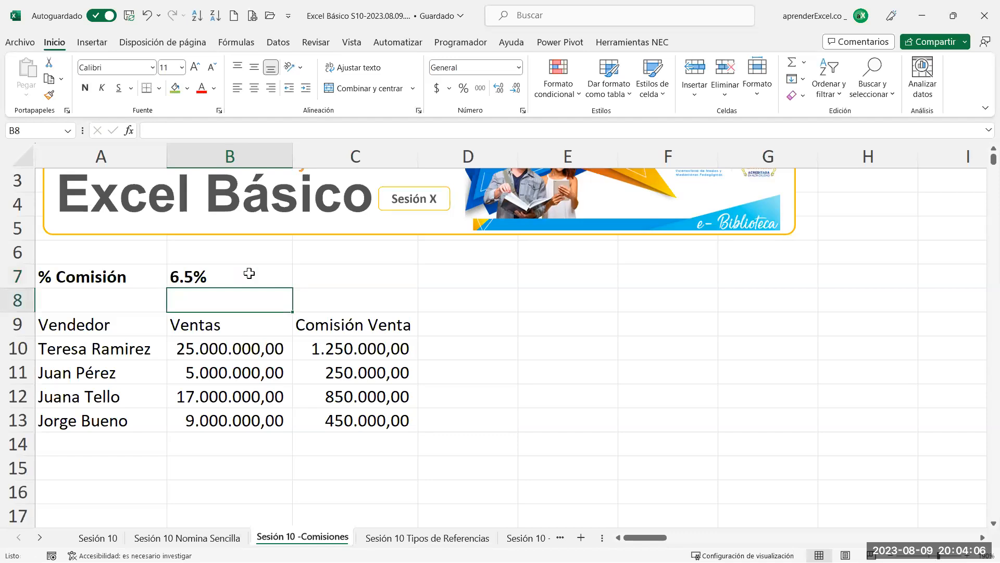
left_click(249, 274)
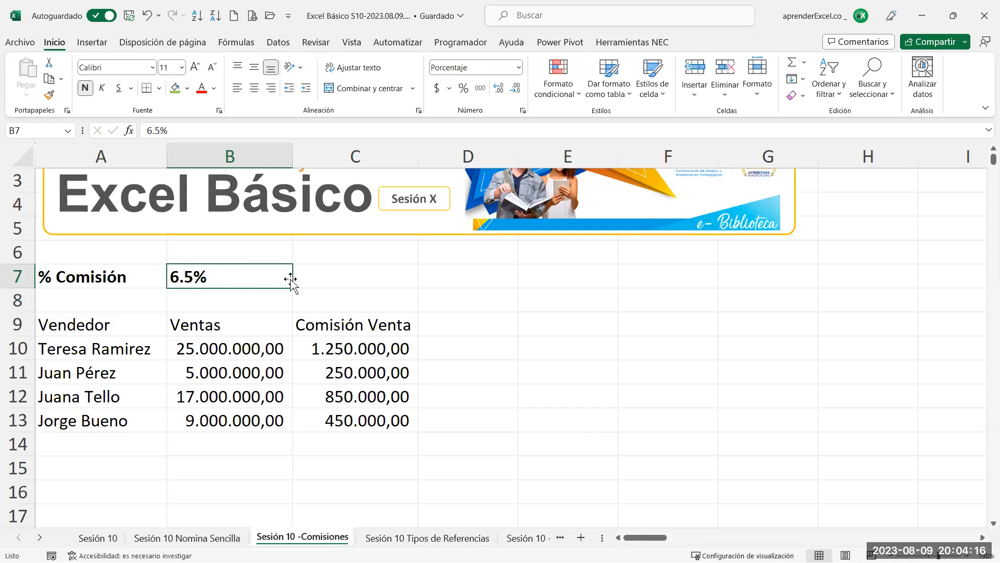
Widen column B slightly and review the sales, commission and seller entries in the table
left_click_drag(294, 151, 301, 151)
left_click_drag(239, 345, 237, 419)
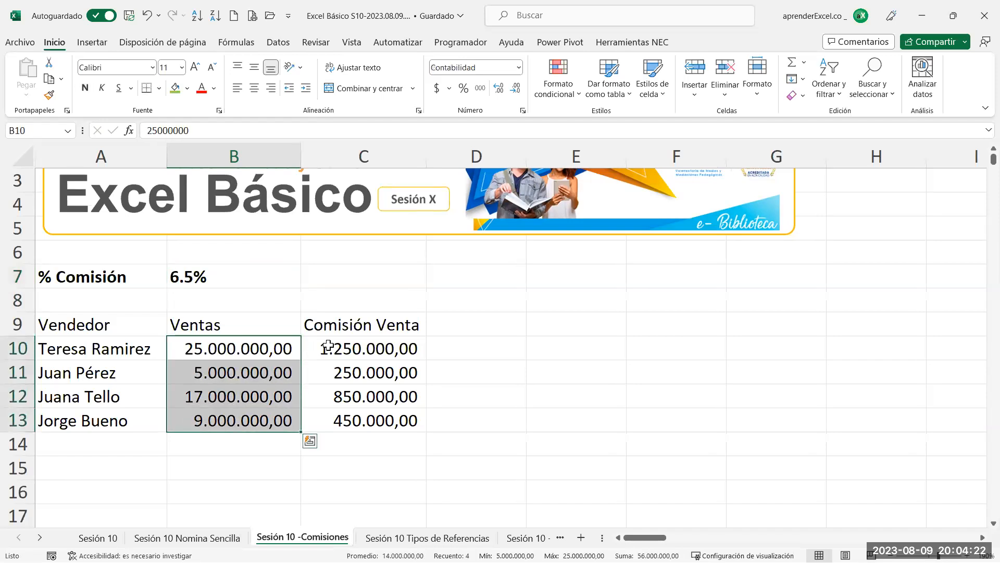
left_click_drag(328, 346, 319, 411)
left_click_drag(94, 420, 113, 325)
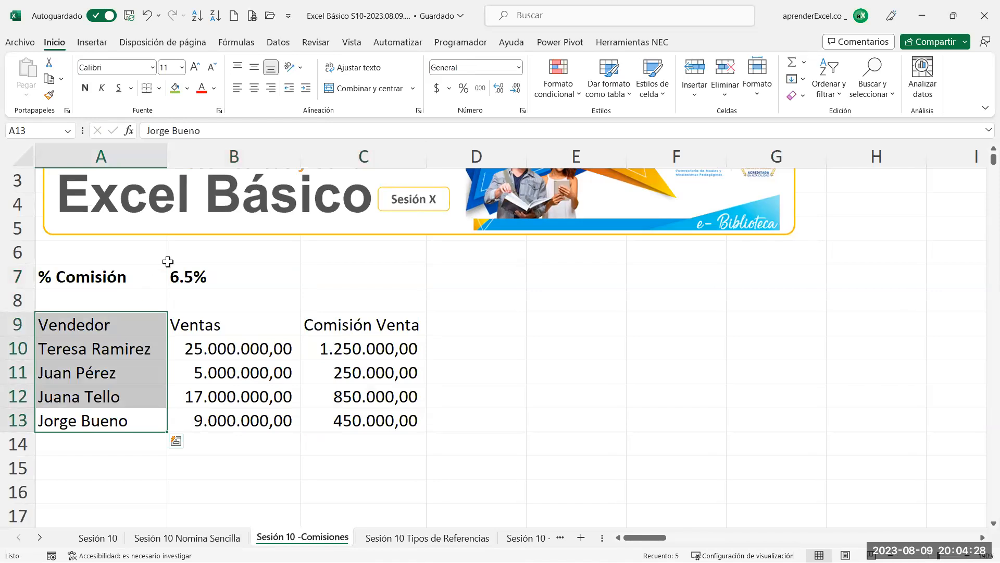
left_click(293, 279)
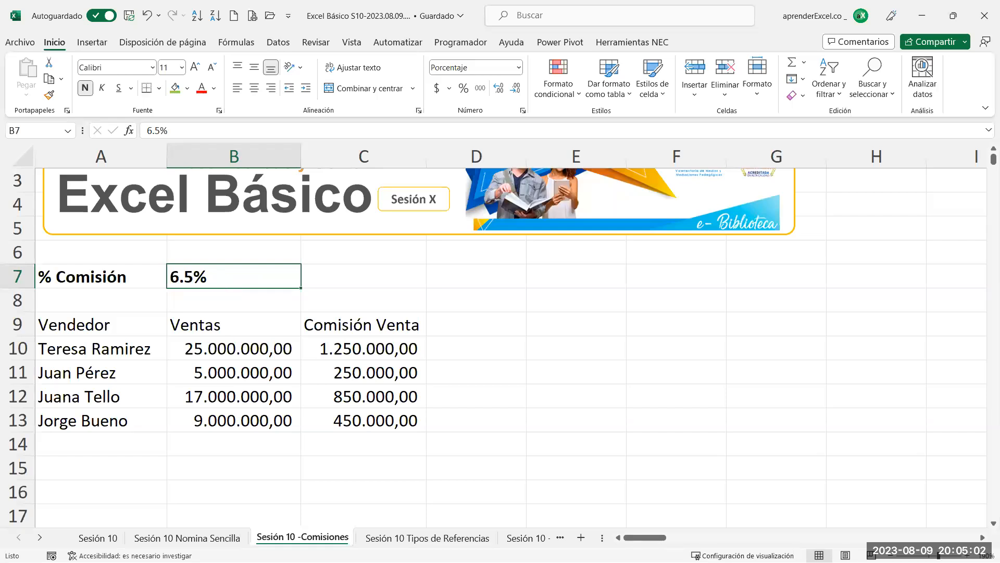
Switch to the keyboard picture workbook, move the small highlight rectangle onto the numeric keypad's decimal key, and return to the commissions sheet
key("alt+Tab")
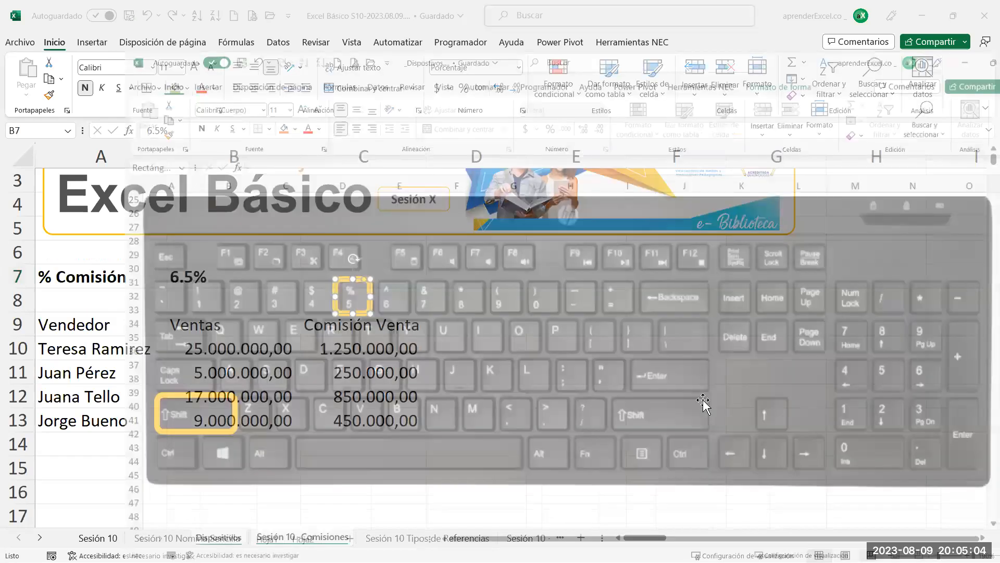
left_click_drag(266, 291, 893, 462)
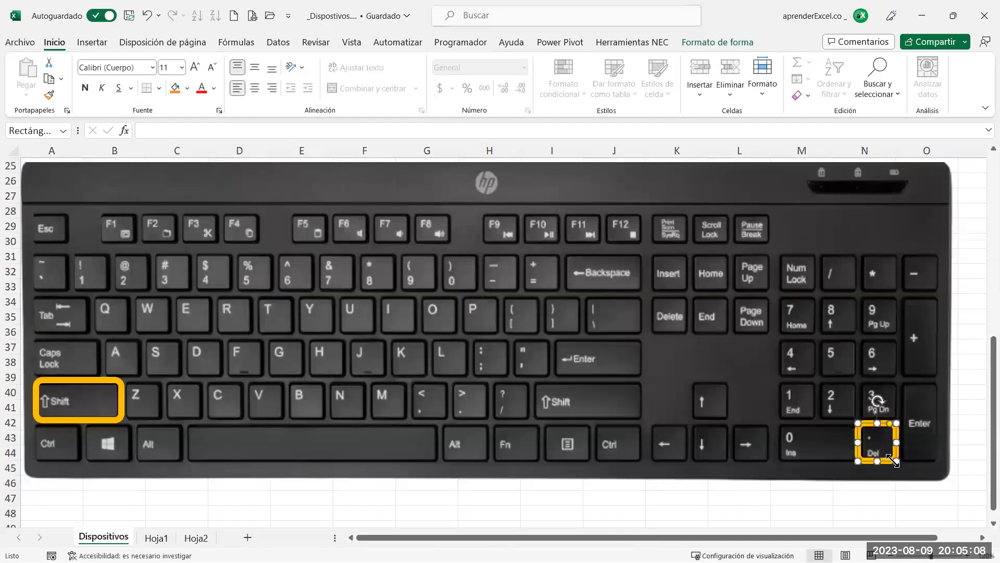
left_click(900, 463)
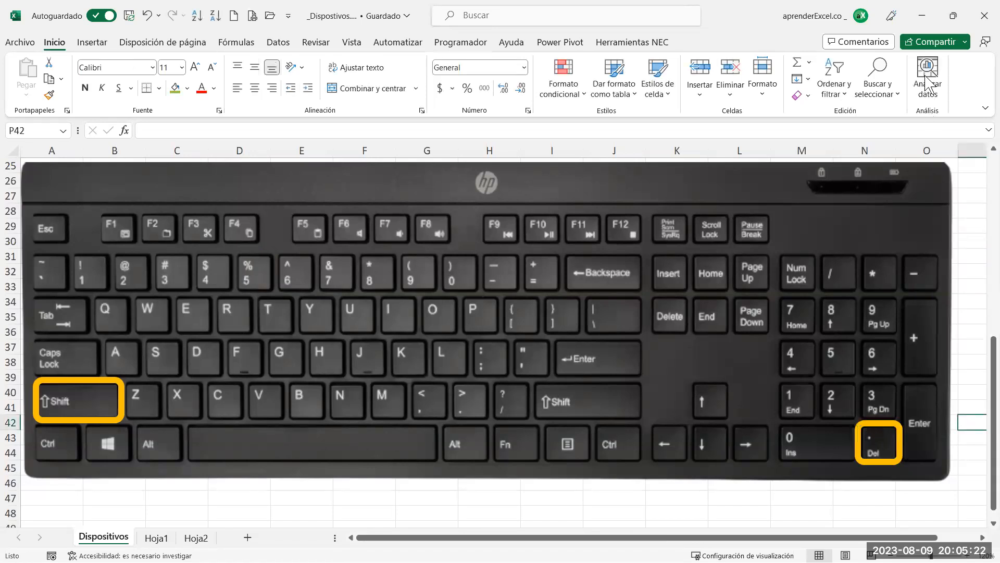
left_click(924, 15)
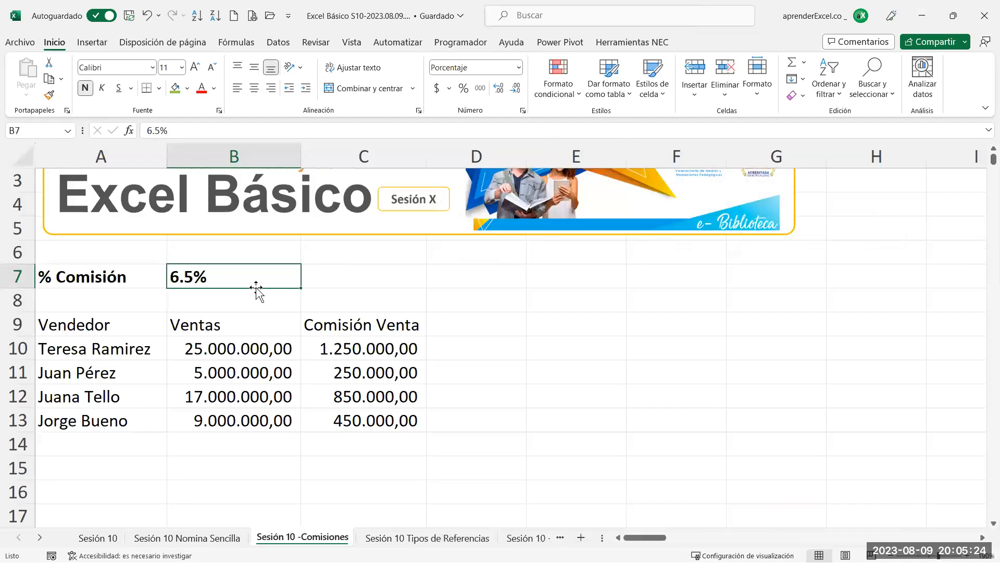
Replace the % Comisión value in B7 with 6,5% and display it with one decimal
key("Delete")
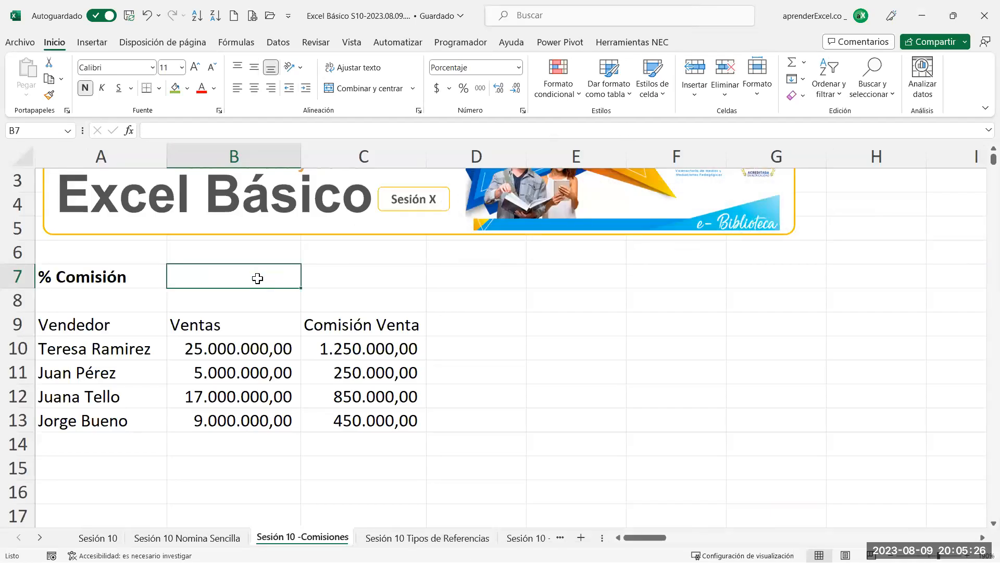
type("6")
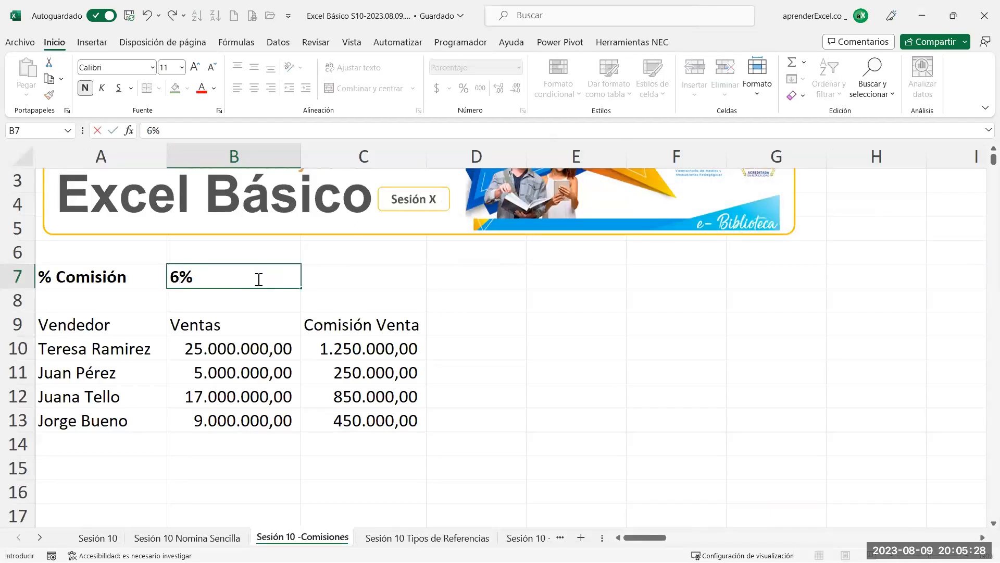
type(",5")
key("Return")
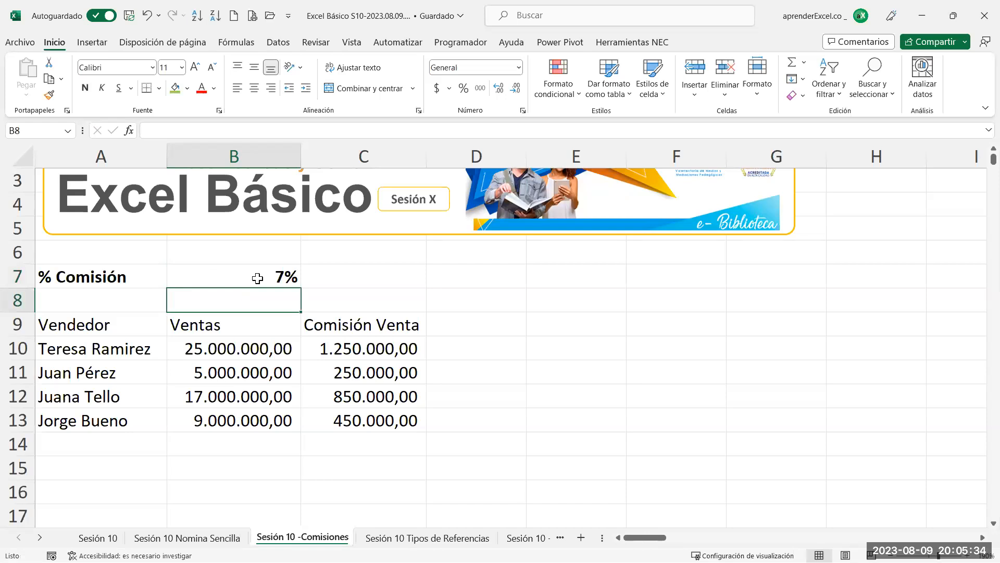
left_click(257, 278)
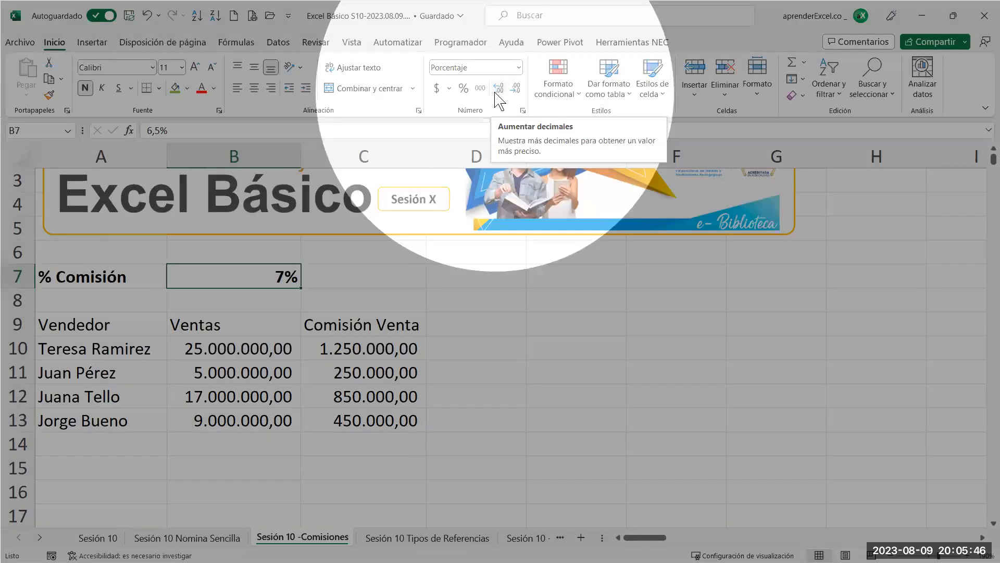
left_click(498, 88)
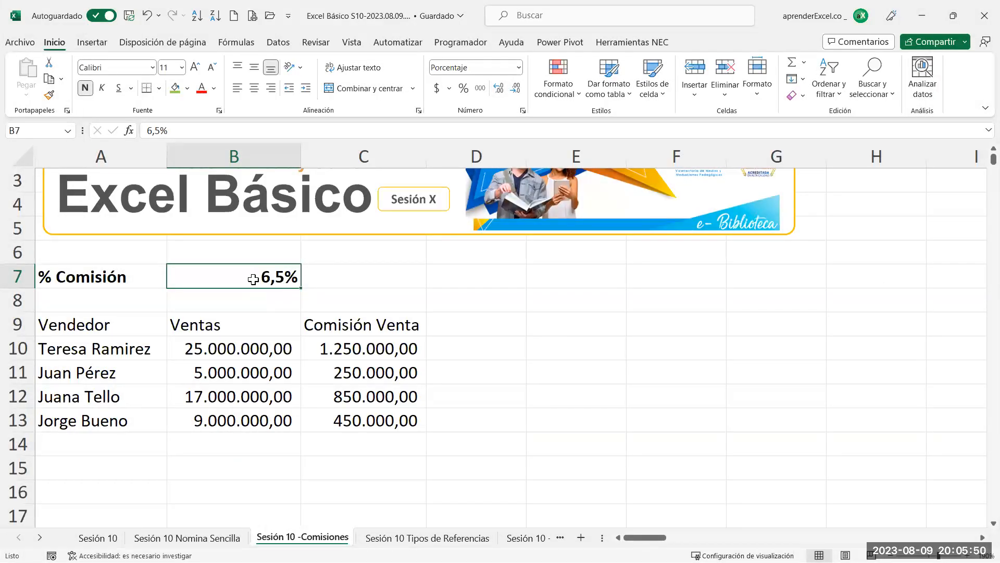
Change the commission formula in C10 to =B10*6,5% and fill it down through C13
left_click(349, 352)
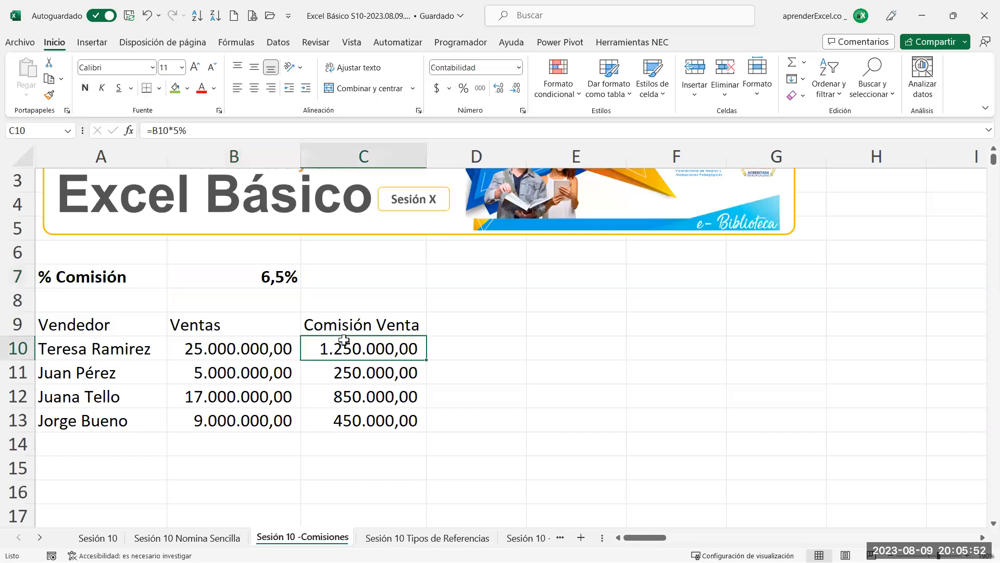
left_click(270, 281)
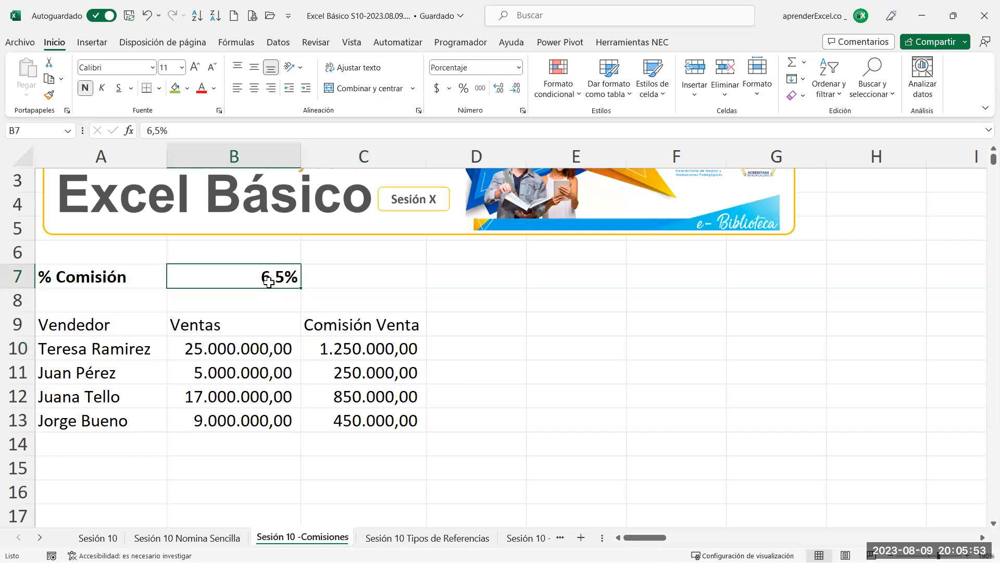
left_click(379, 350)
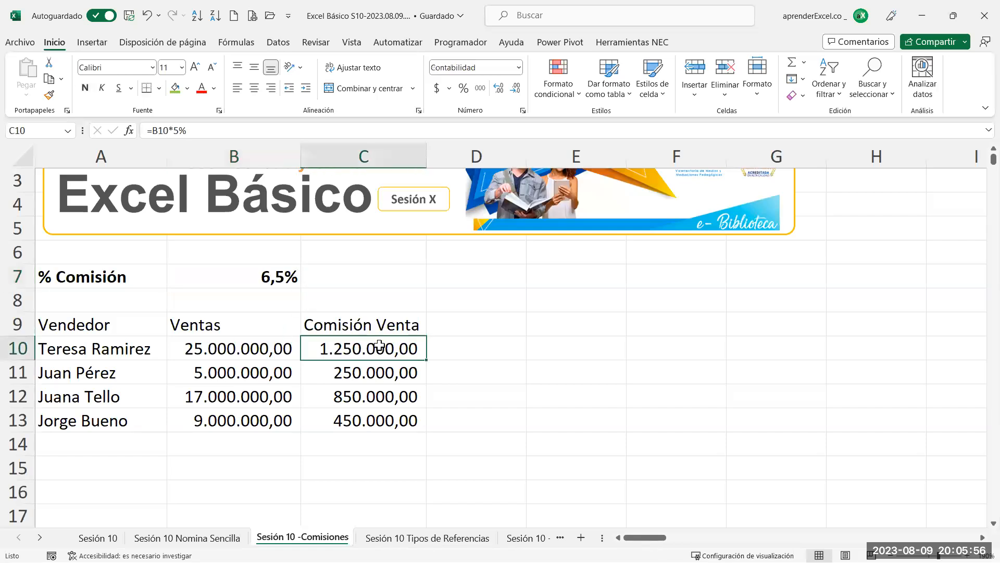
double_click(379, 346)
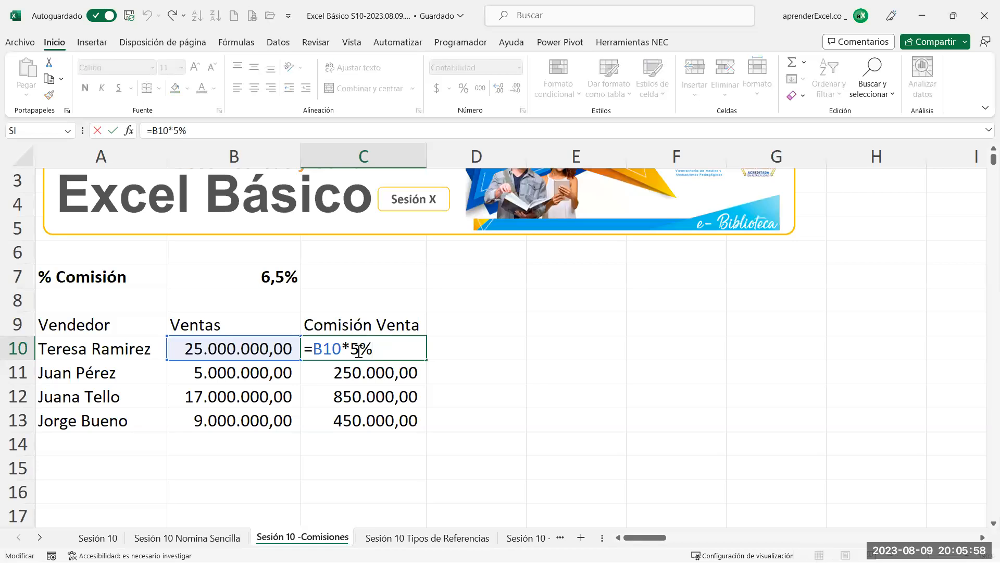
left_click_drag(352, 347, 359, 346)
type("6,5")
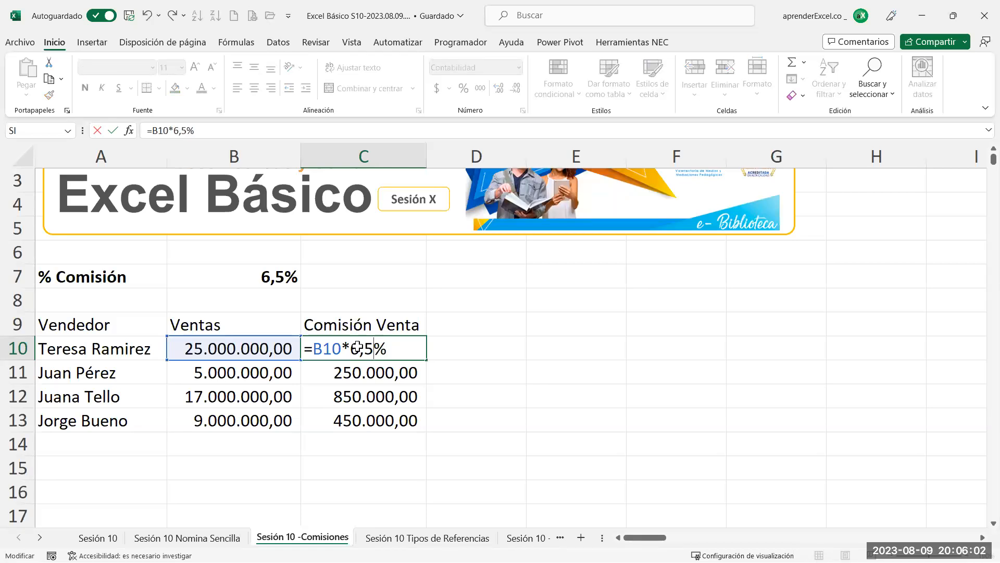
key("Return")
left_click(362, 347)
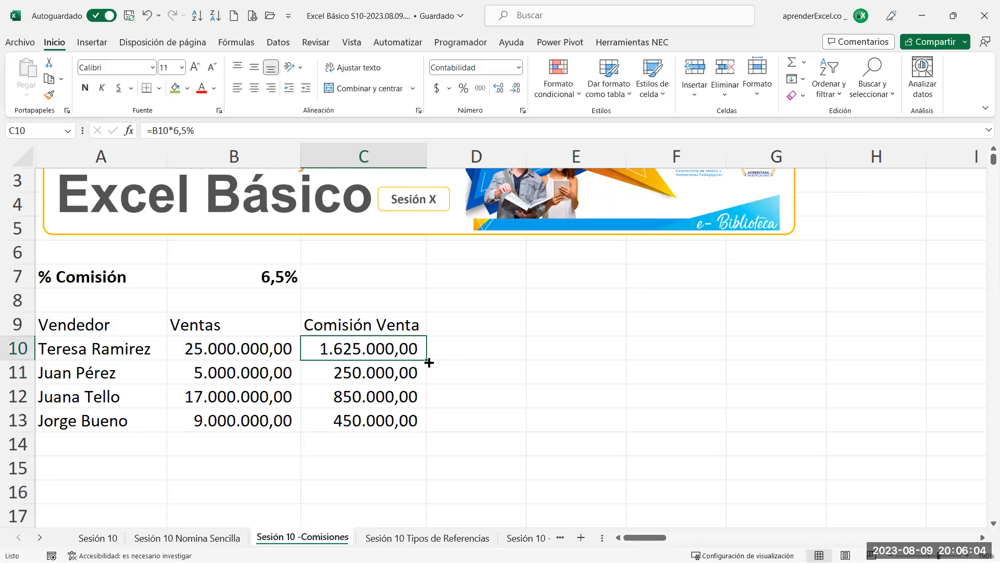
left_click_drag(429, 362, 428, 432)
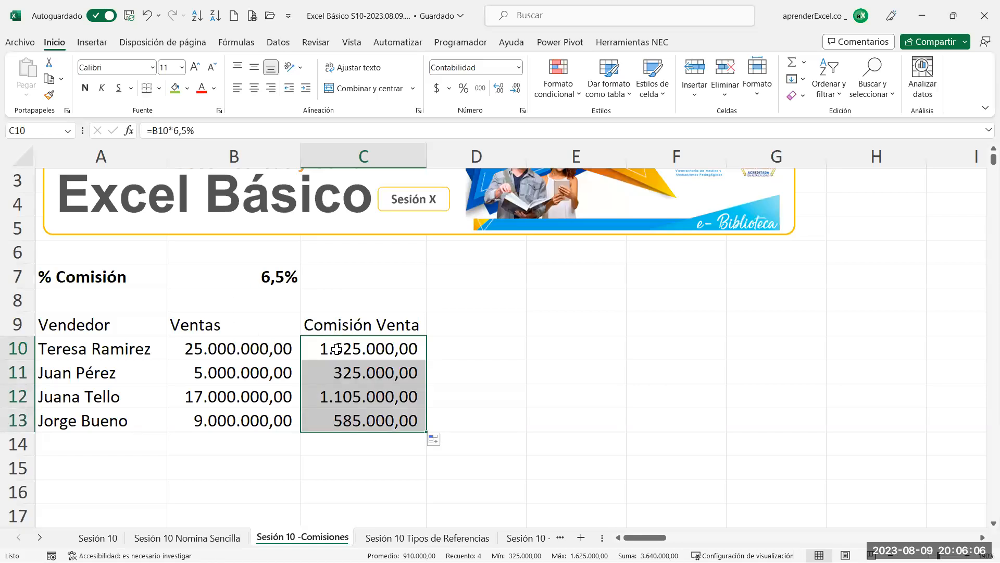
Clear the commission formulas from C10:C13
left_click_drag(337, 349, 333, 413)
key("Delete")
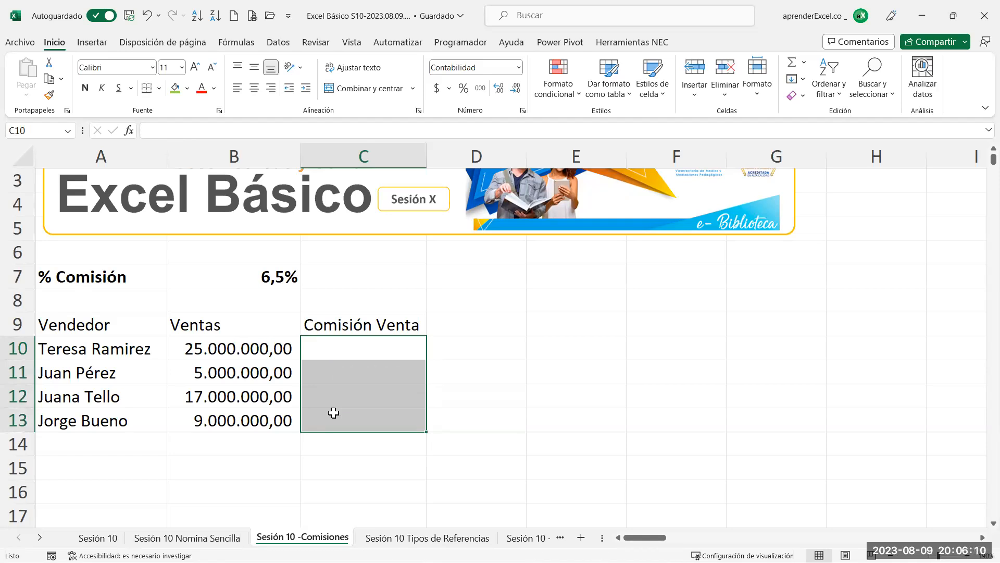
Highlight the % Comisión value in B7 with yellow fill and select the first commission cell, C10
left_click(253, 272)
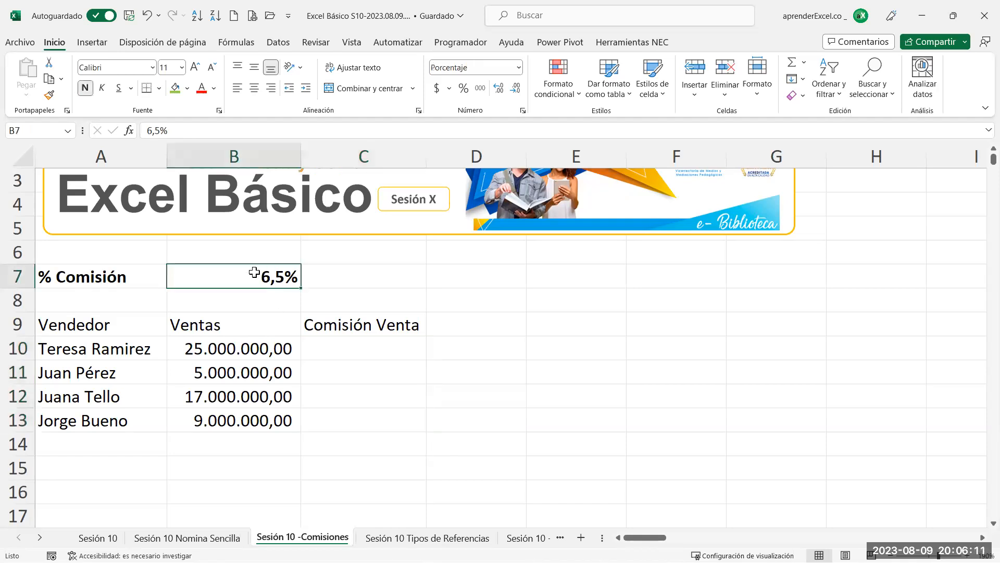
left_click(187, 88)
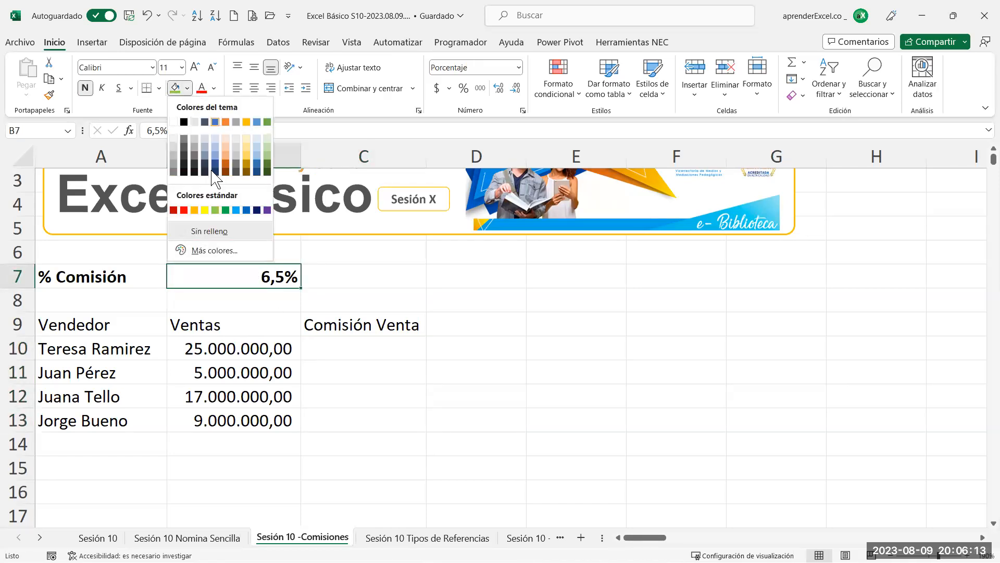
left_click(204, 210)
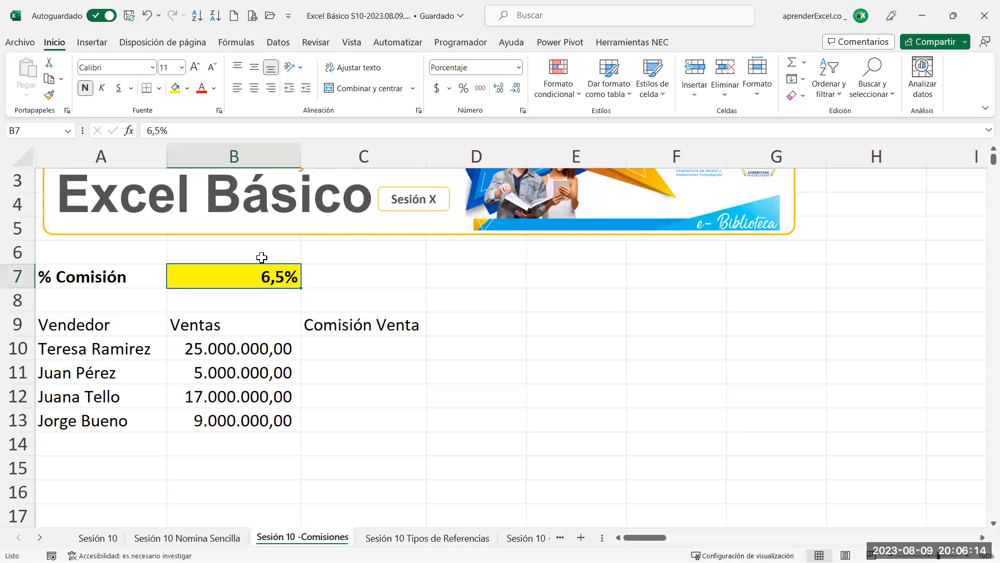
left_click(335, 351)
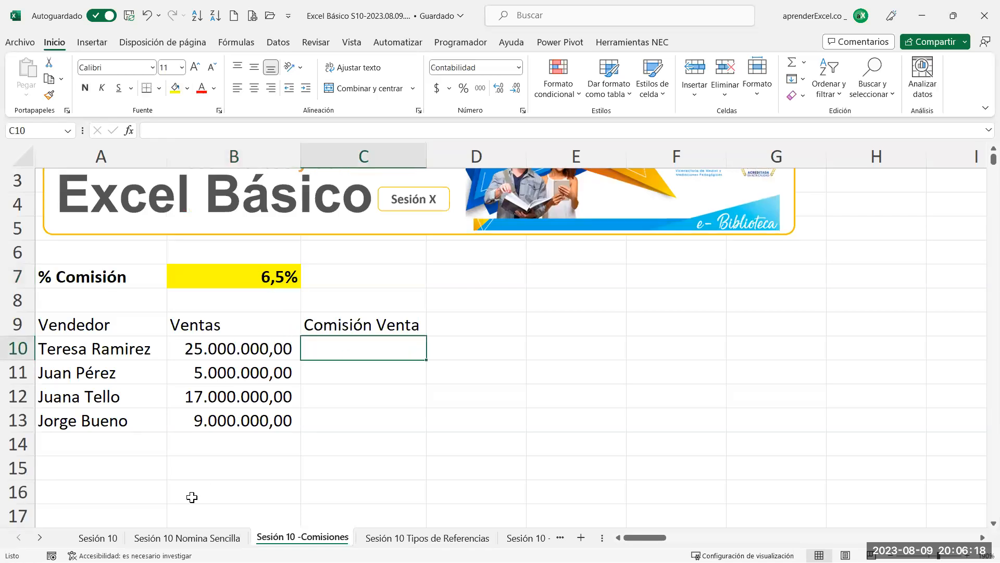
Inspect the Valor día formula in D10 on the Sesión 10 Nomina Sencilla sheet, focusing on its fixed divisor 30
left_click(196, 536)
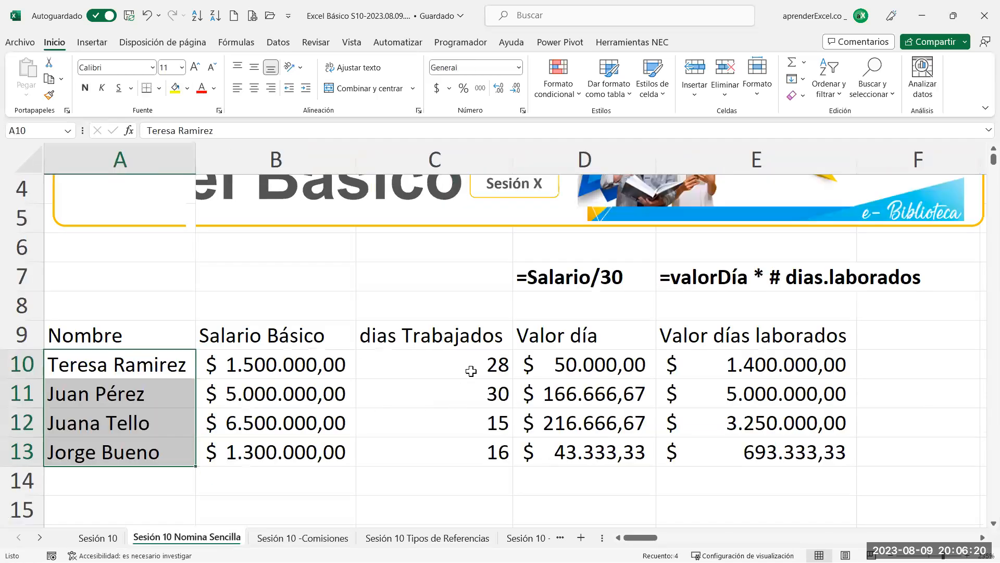
left_click(471, 371)
left_click(562, 363)
double_click(561, 364)
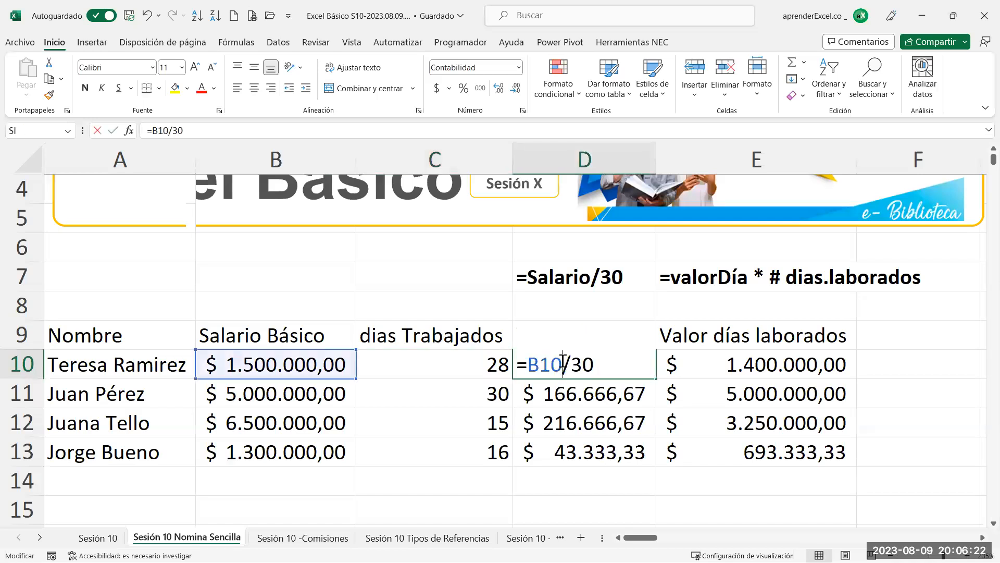
double_click(594, 363)
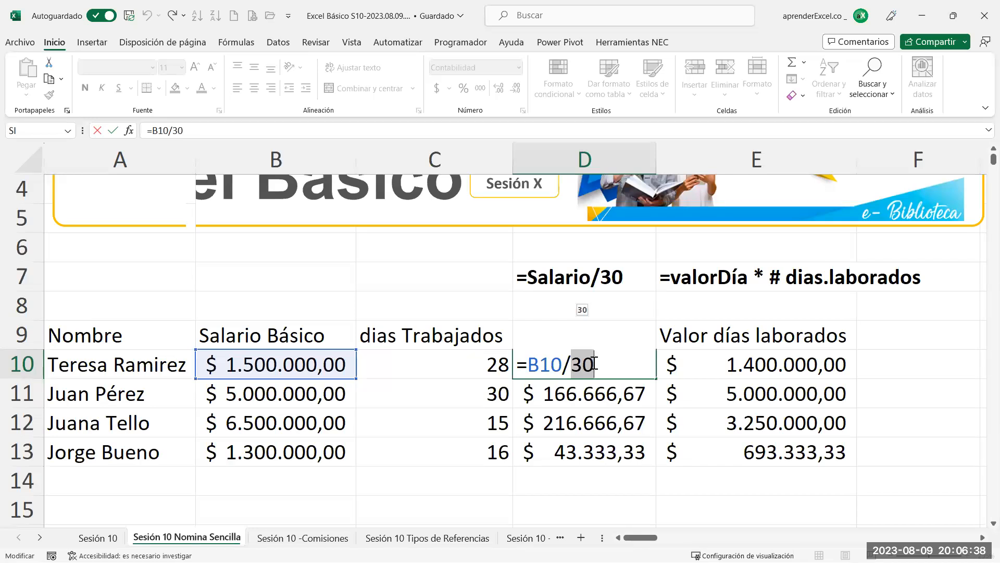
key("Return")
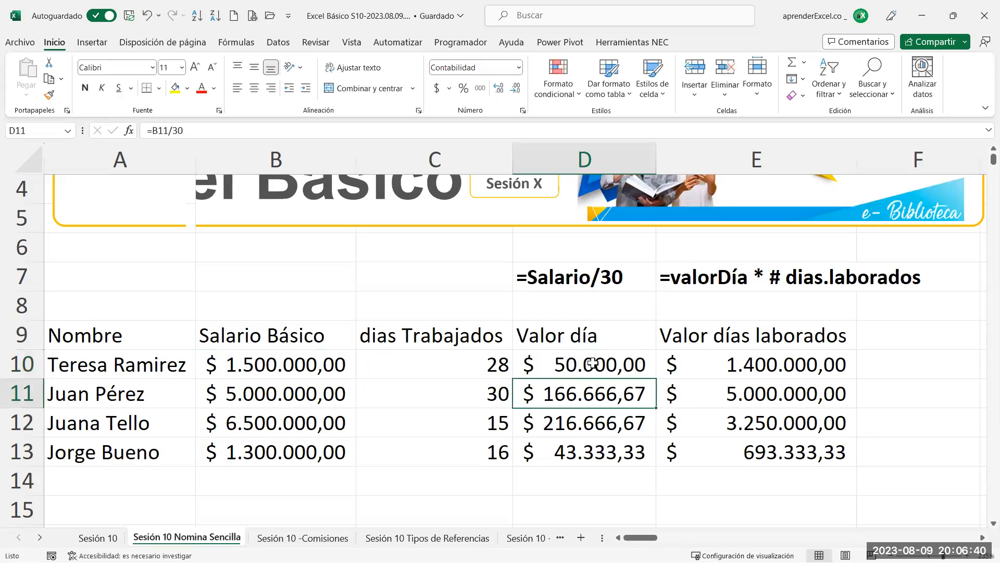
left_click(593, 363)
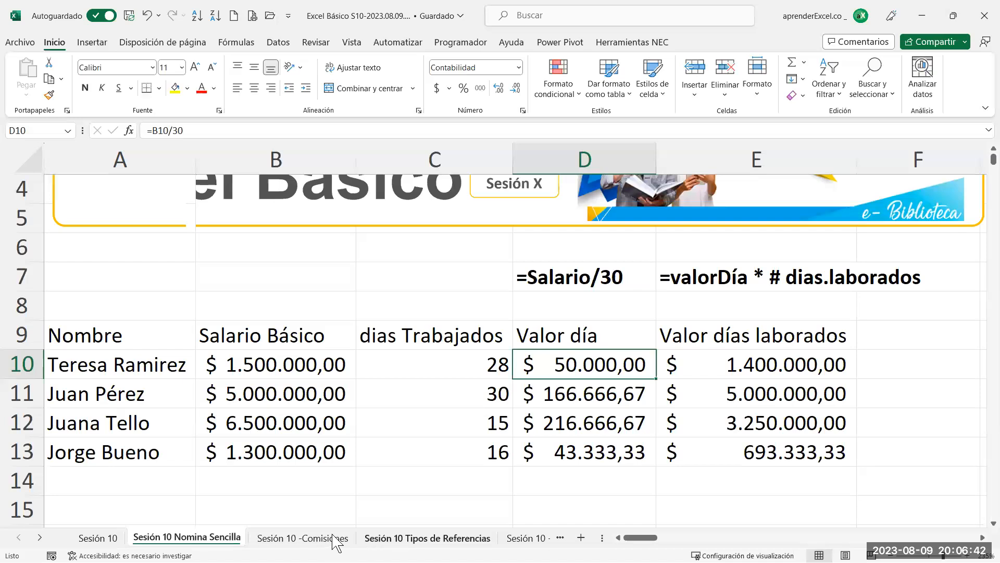
Enter the commission formula =B10*B7 in C10 of the Sesión 10 -Comisiones sheet
left_click(308, 538)
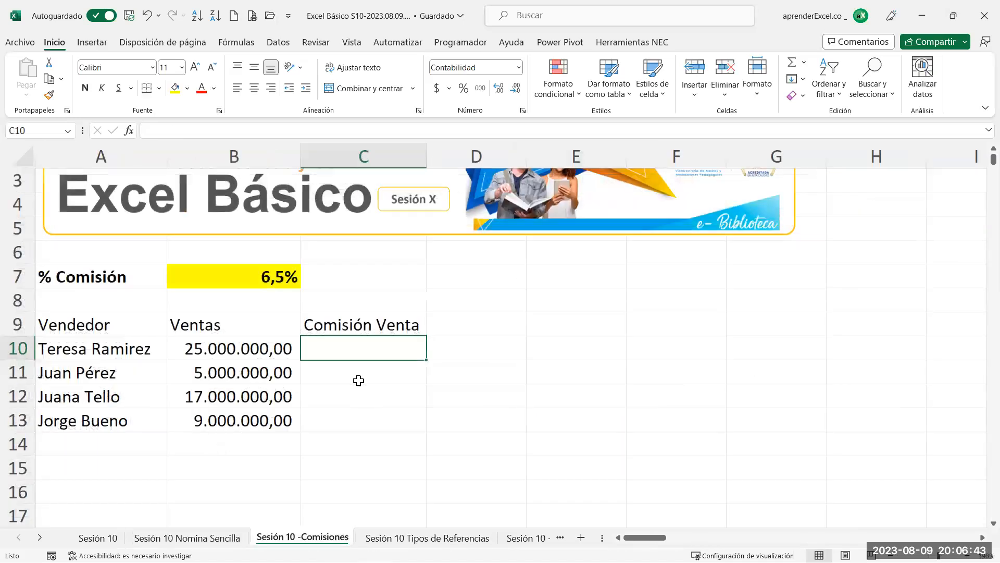
double_click(352, 353)
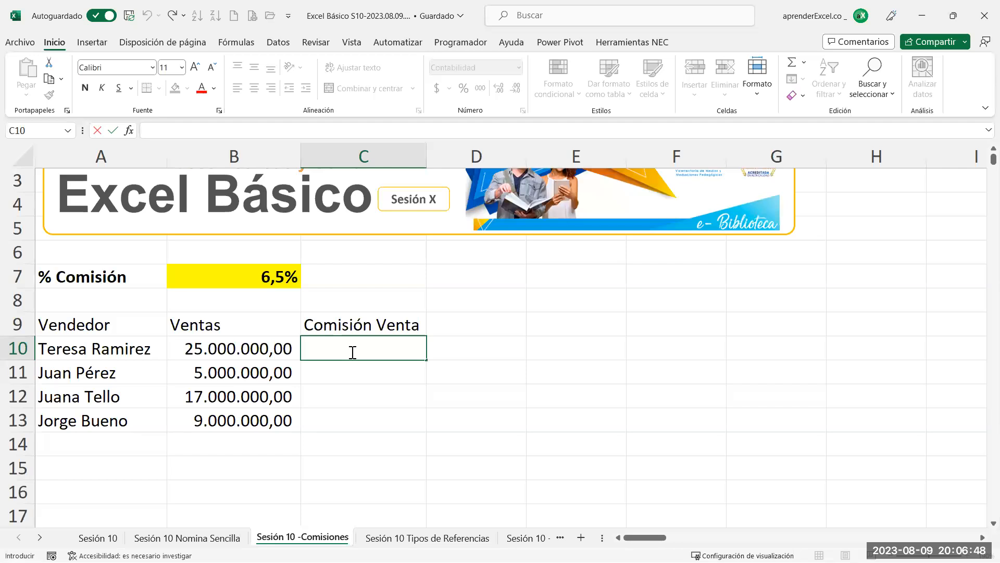
key("F2")
type("=")
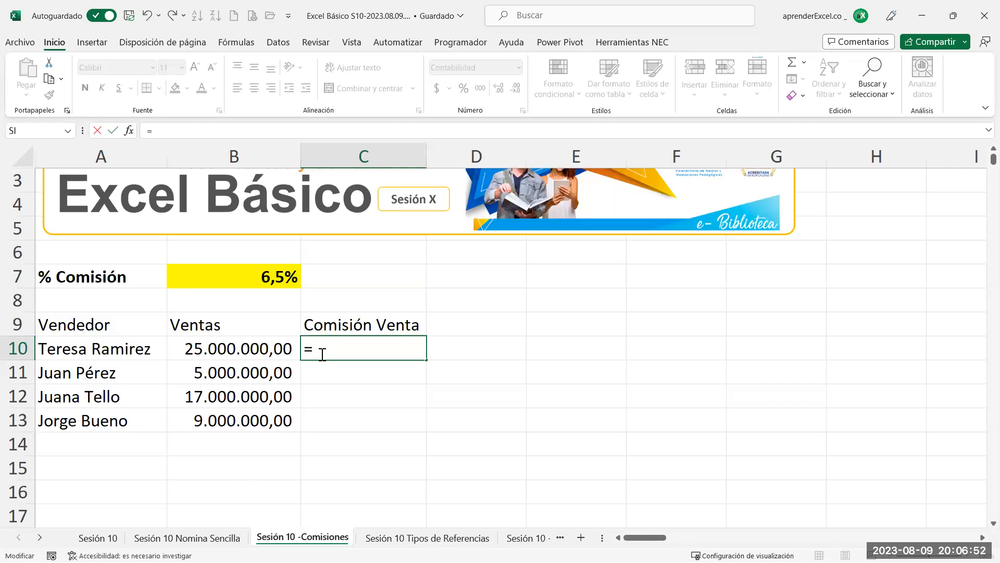
left_click(242, 348)
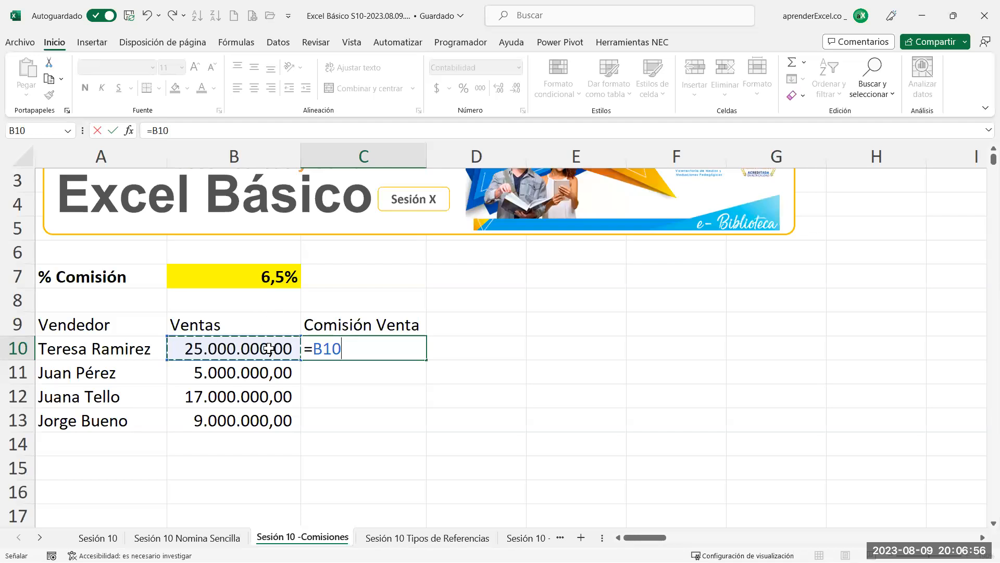
type("*")
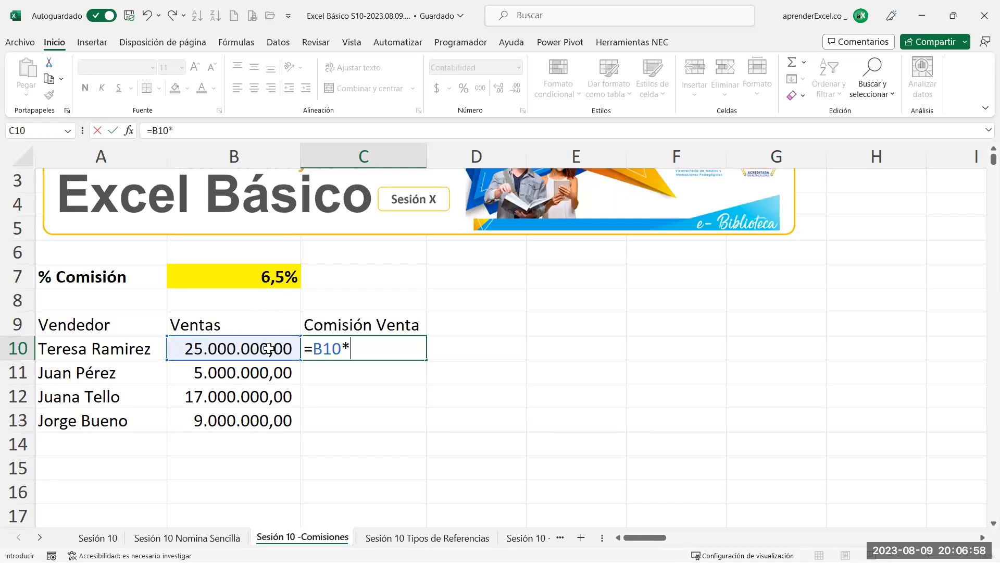
left_click(256, 277)
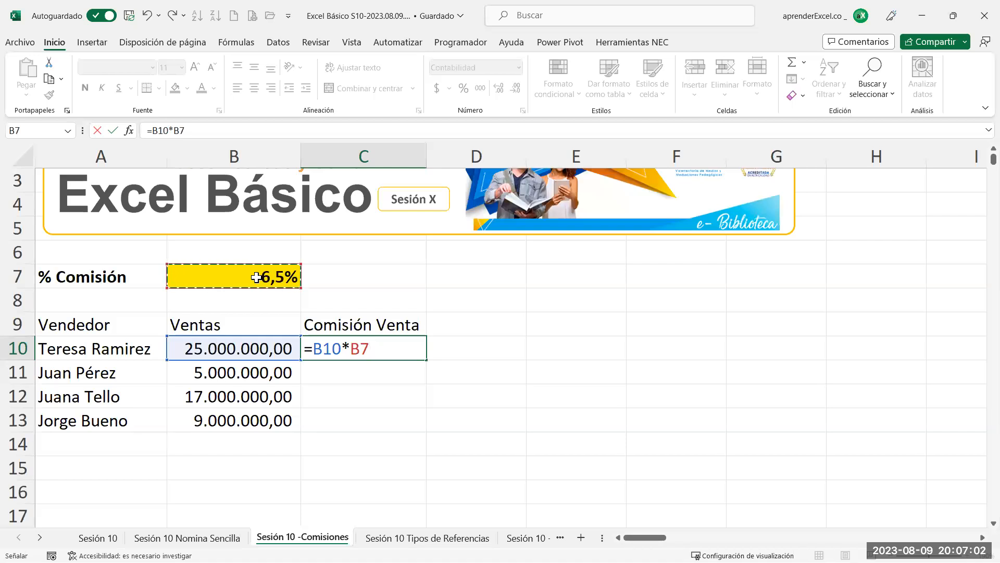
key("Return")
Fill the C10 commission formula down through C13, widen column C, and review the copied cells
left_click(347, 344)
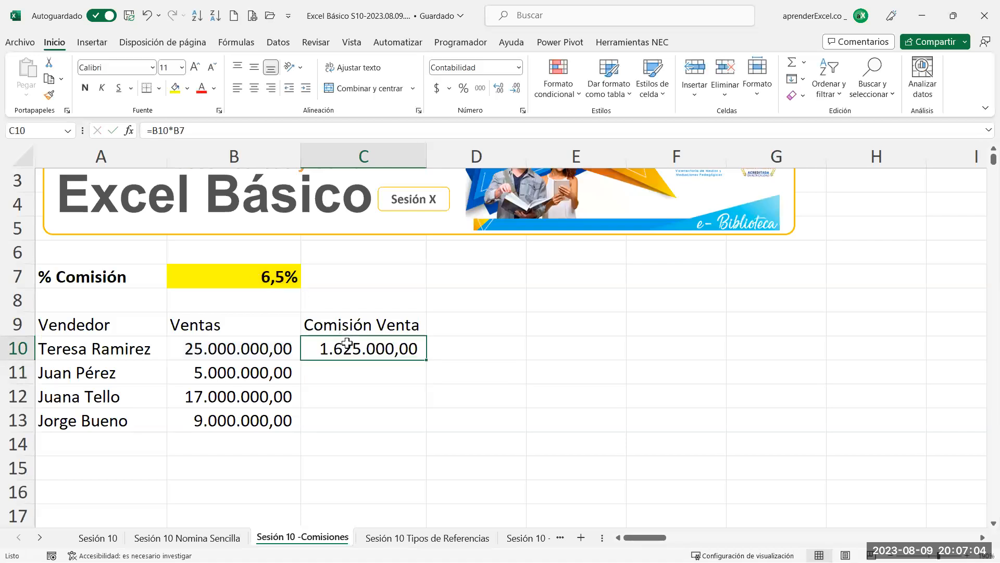
double_click(429, 361)
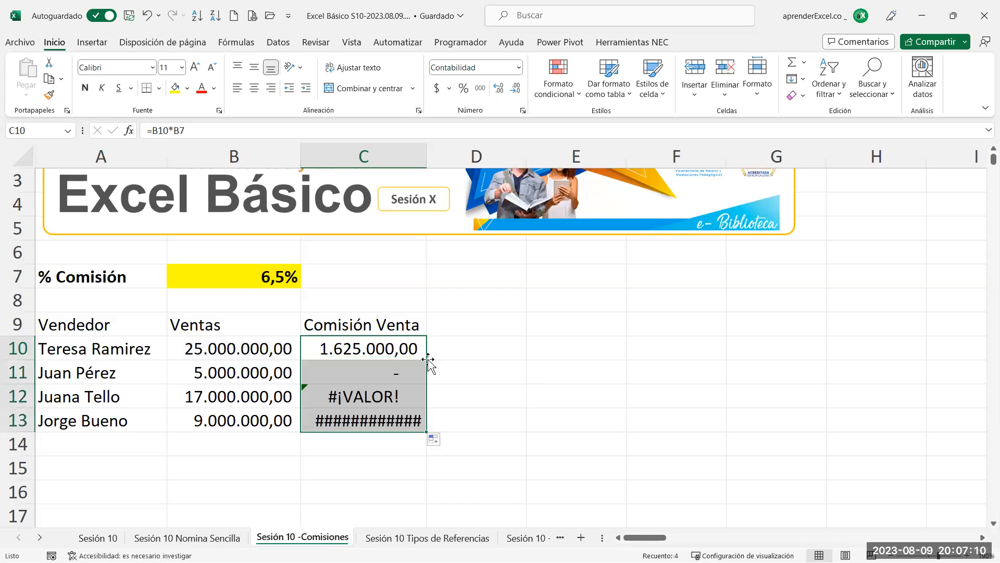
left_click_drag(426, 149, 465, 146)
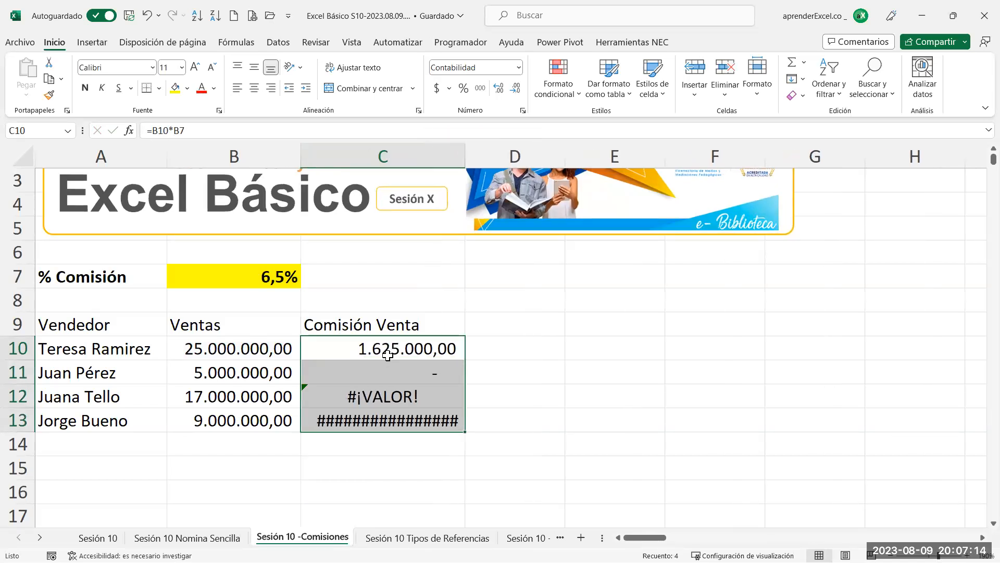
left_click(388, 378)
left_click_drag(389, 373, 391, 412)
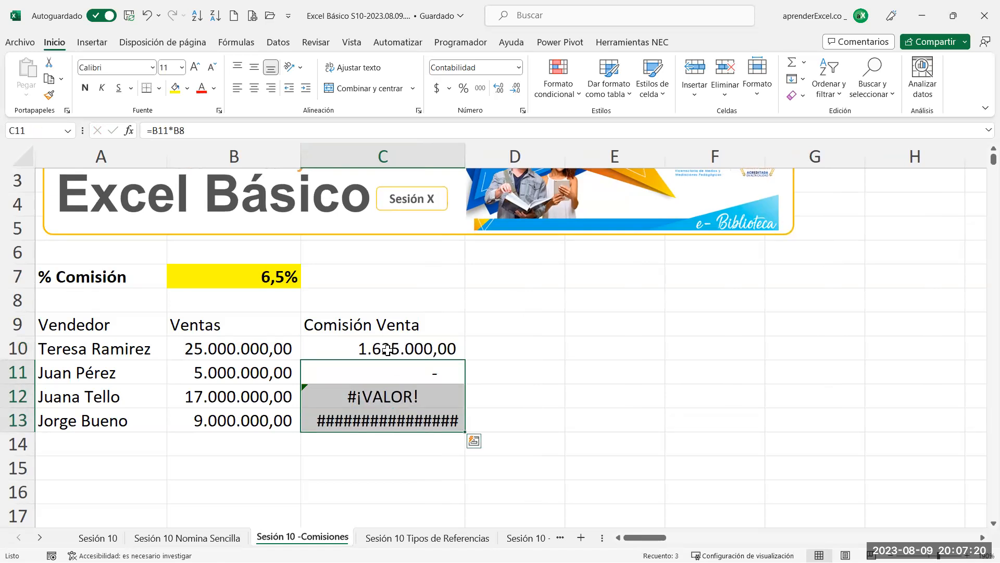
left_click(385, 354)
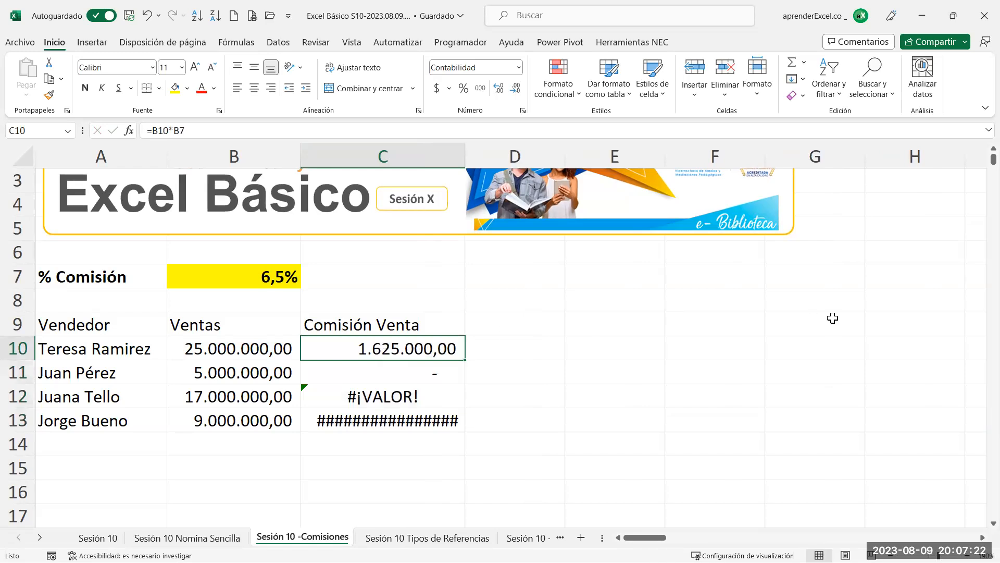
Switch to the PowerPoint presentation and replay the slide Fórmulas y tipos de referencias from the preceding title slide
key("alt+Tab")
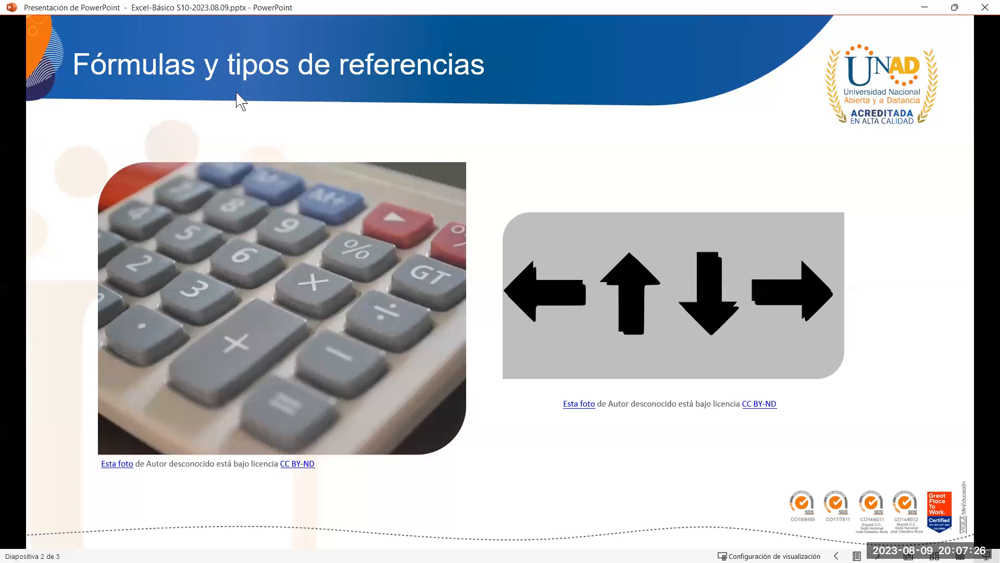
key("ctrl")
key("ctrl")
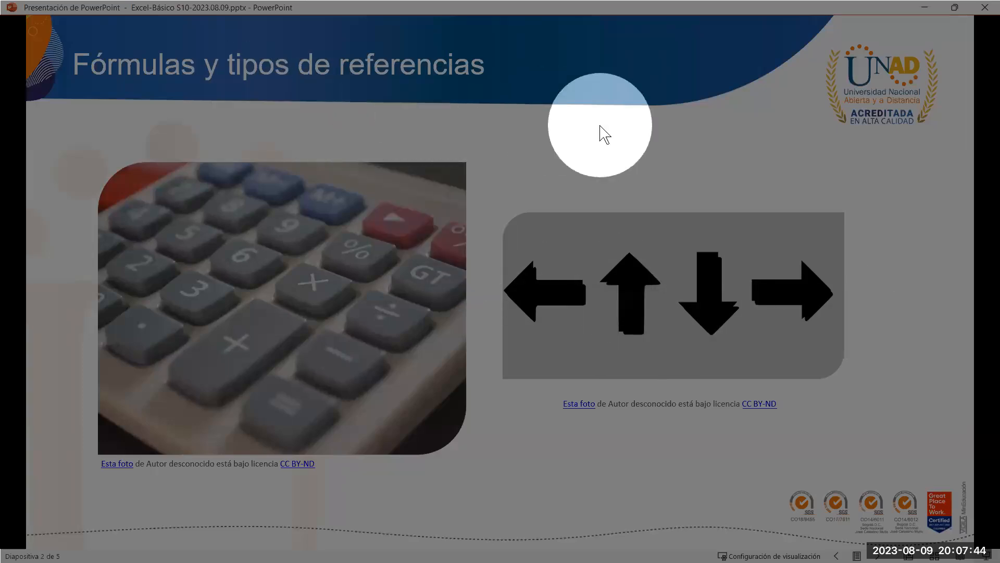
key("Escape")
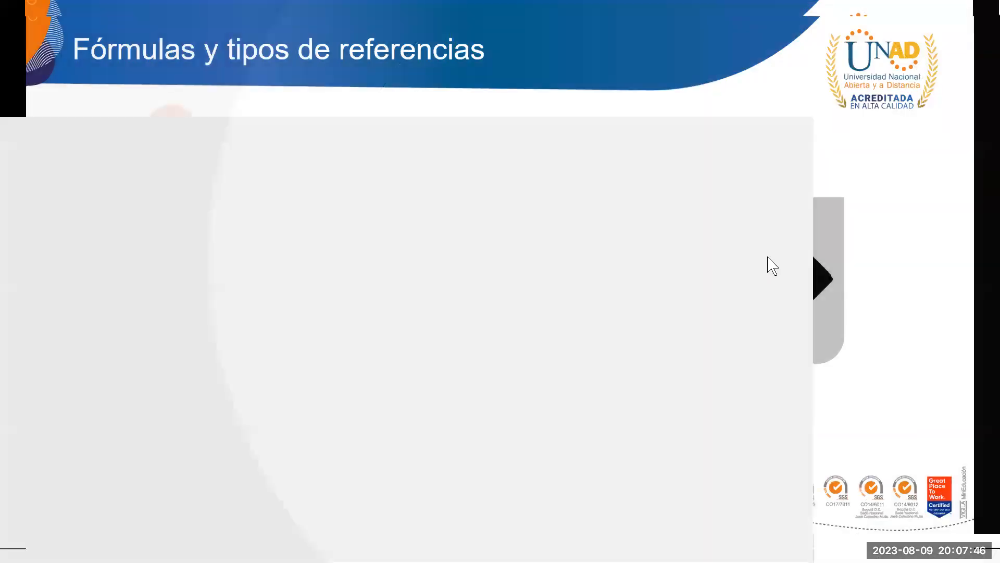
left_click(834, 555)
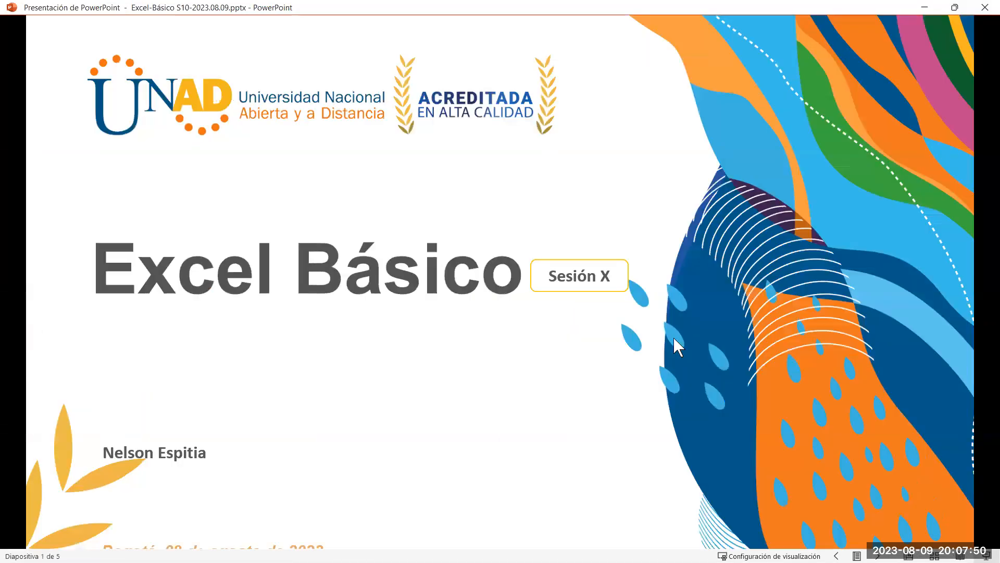
left_click(884, 121)
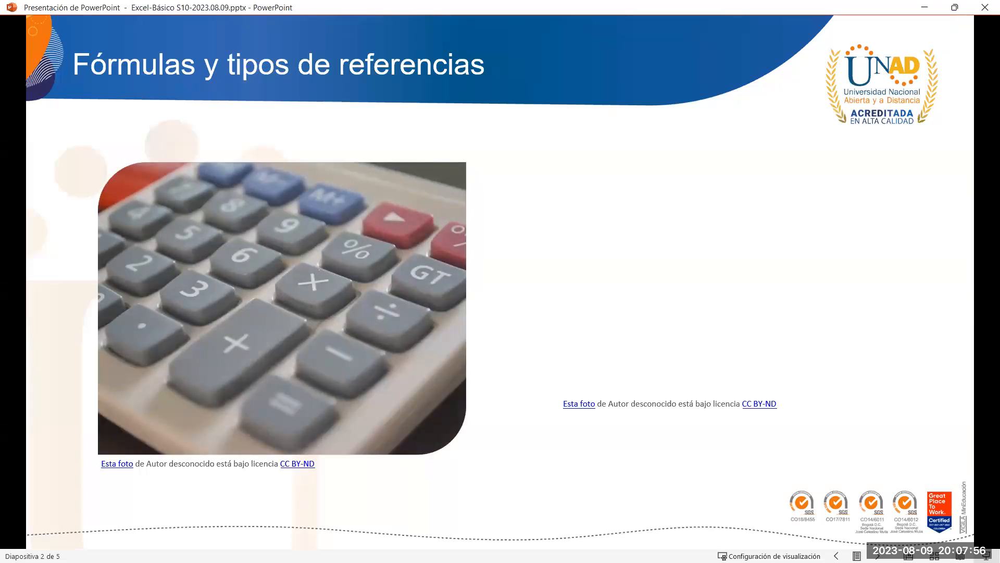
Return to Excel and inspect the cell references in the Valor días laborados formulas E10 to E12 on Sesión 10 Nomina Sencilla
key("alt+Tab")
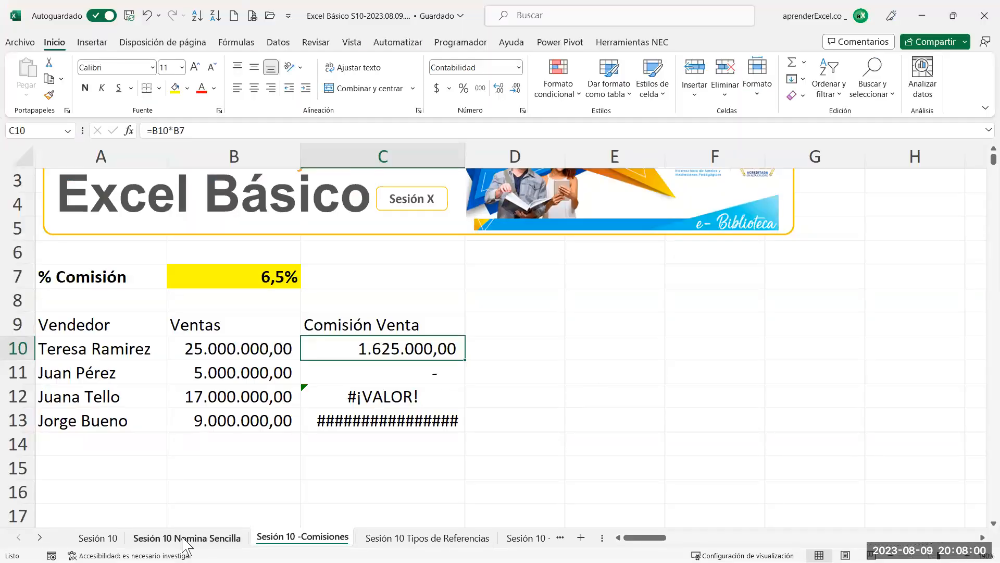
key("ctrl+Page_Up")
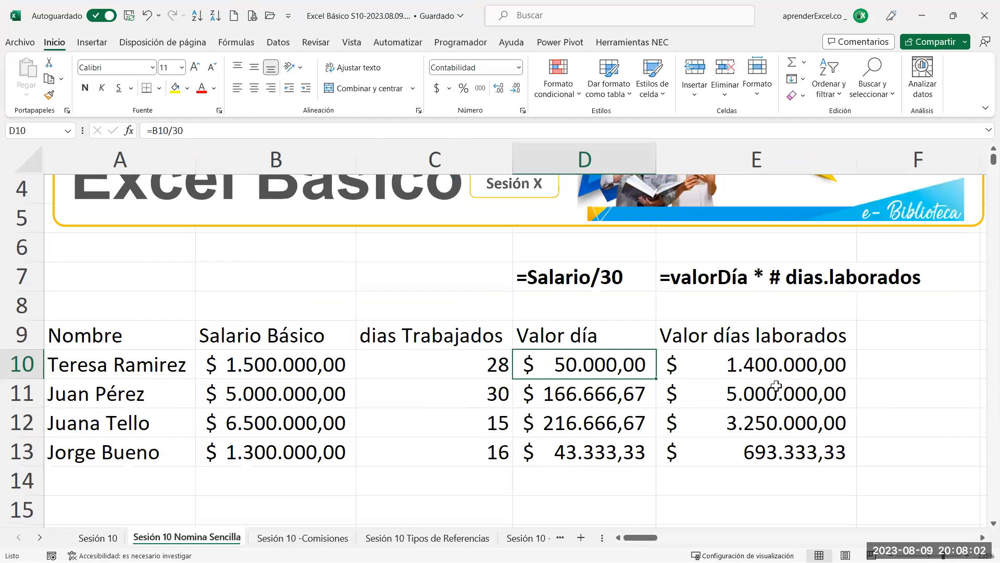
left_click(732, 363)
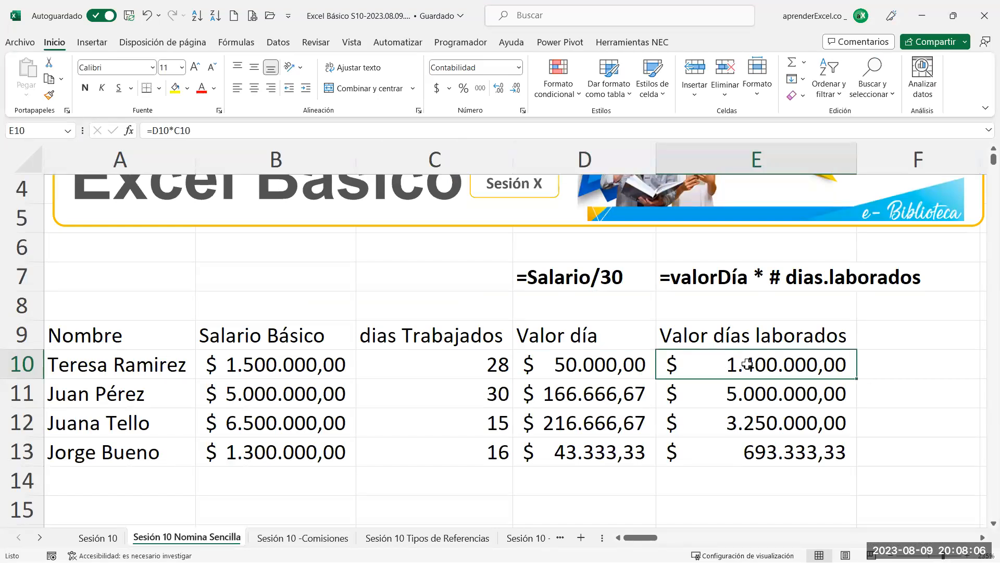
double_click(748, 364)
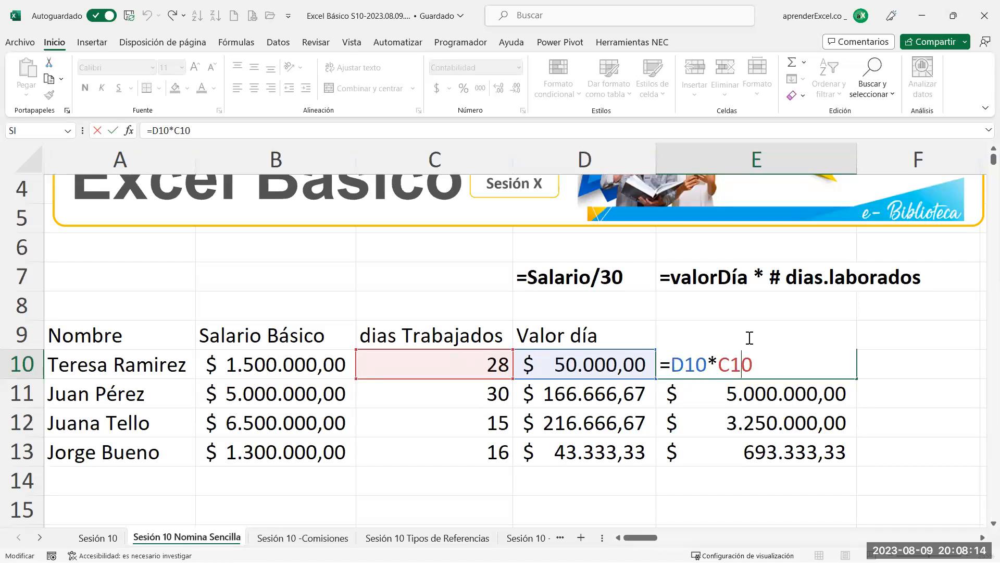
key("ctrl+Return")
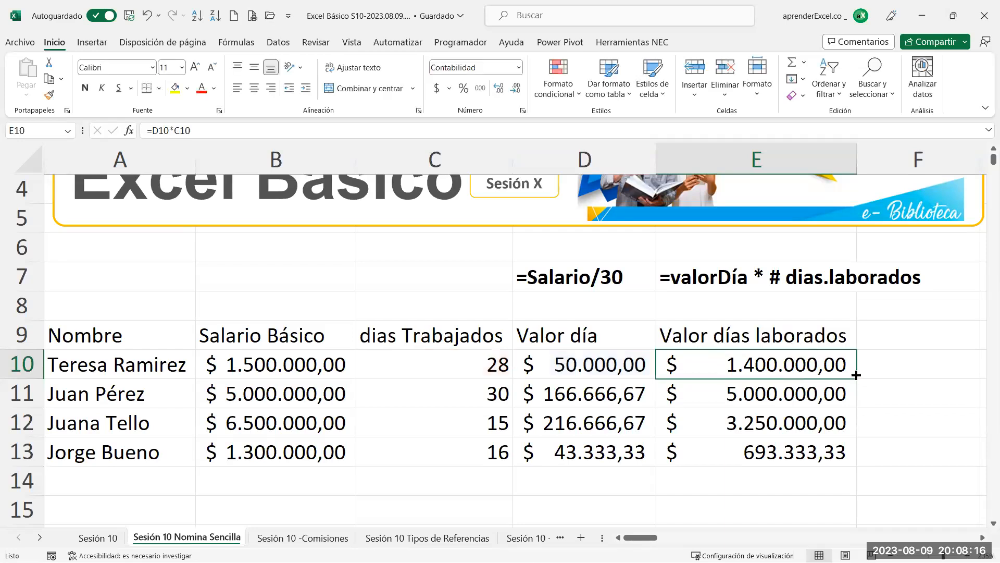
left_click(767, 393)
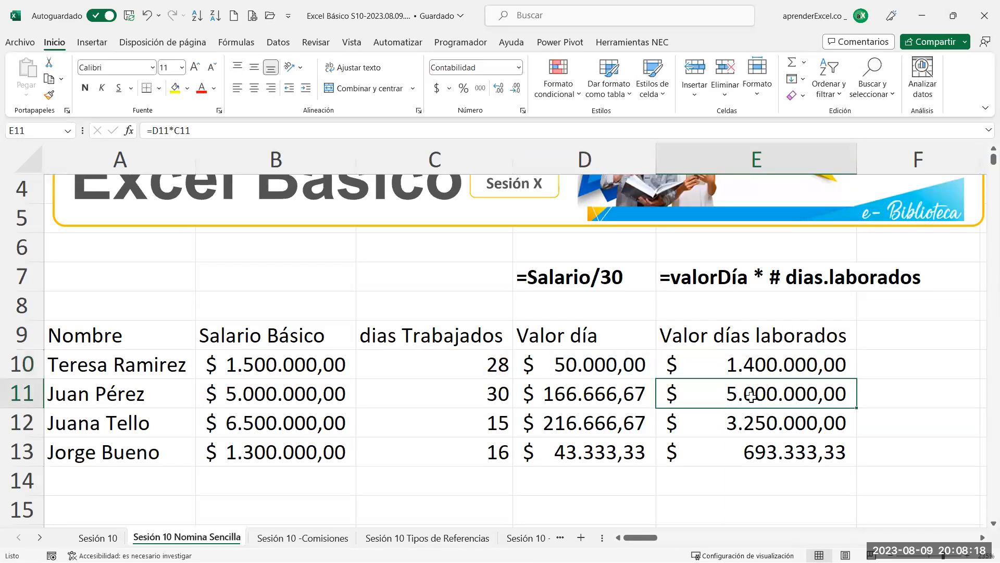
double_click(763, 393)
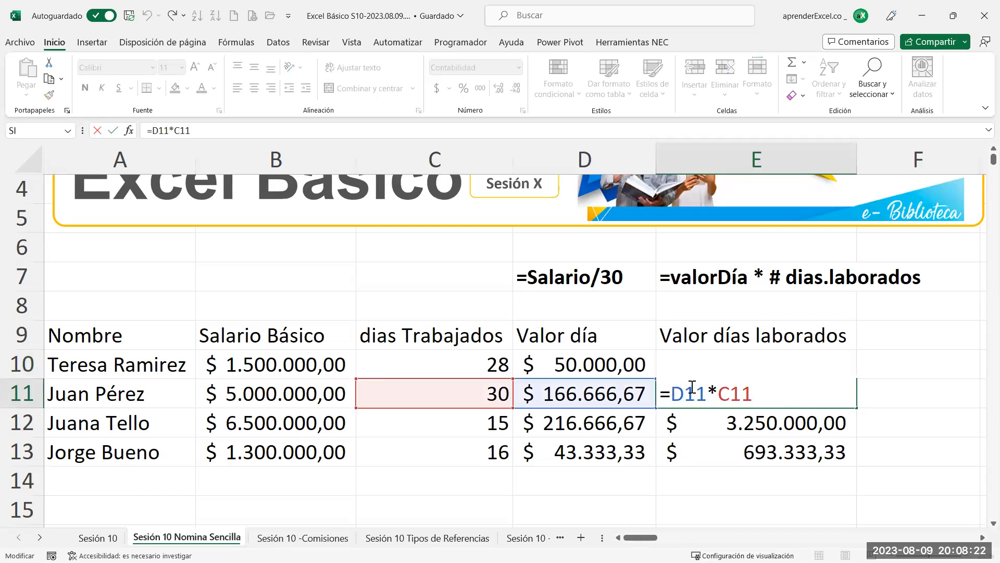
key("ctrl+Return")
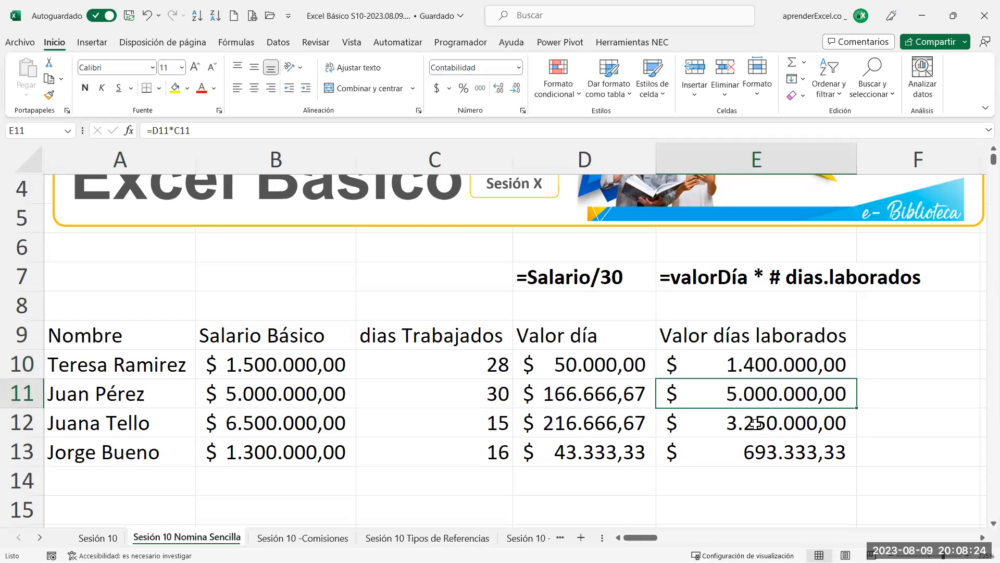
double_click(756, 424)
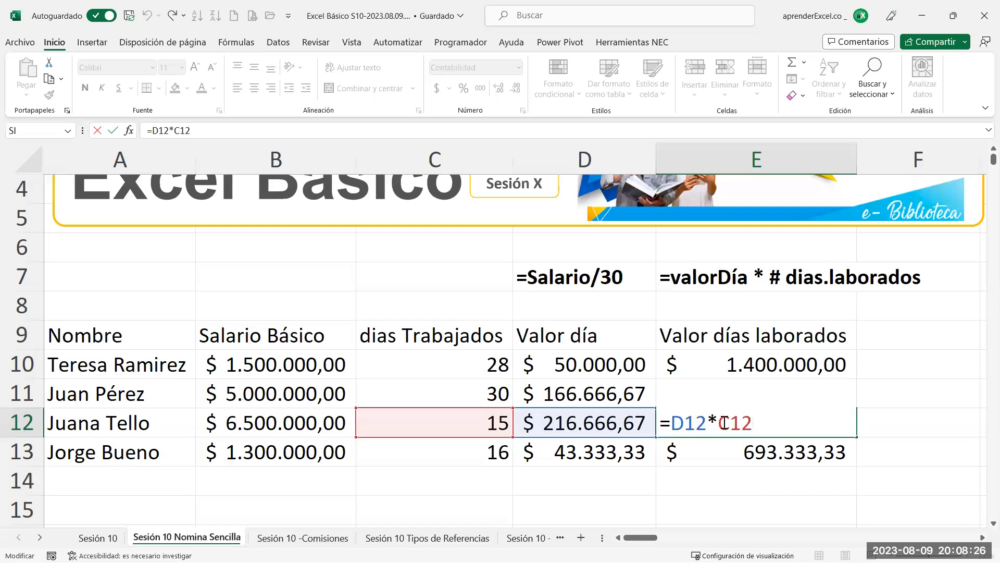
key("ctrl+Return")
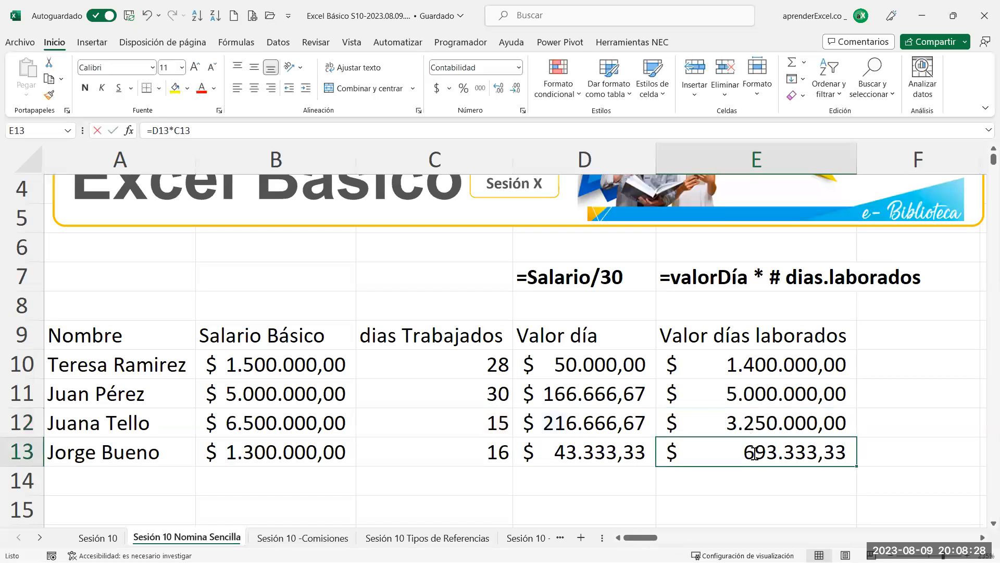
Examine the column and row parts of the references in the E13 formula, and go back to E10
double_click(709, 451)
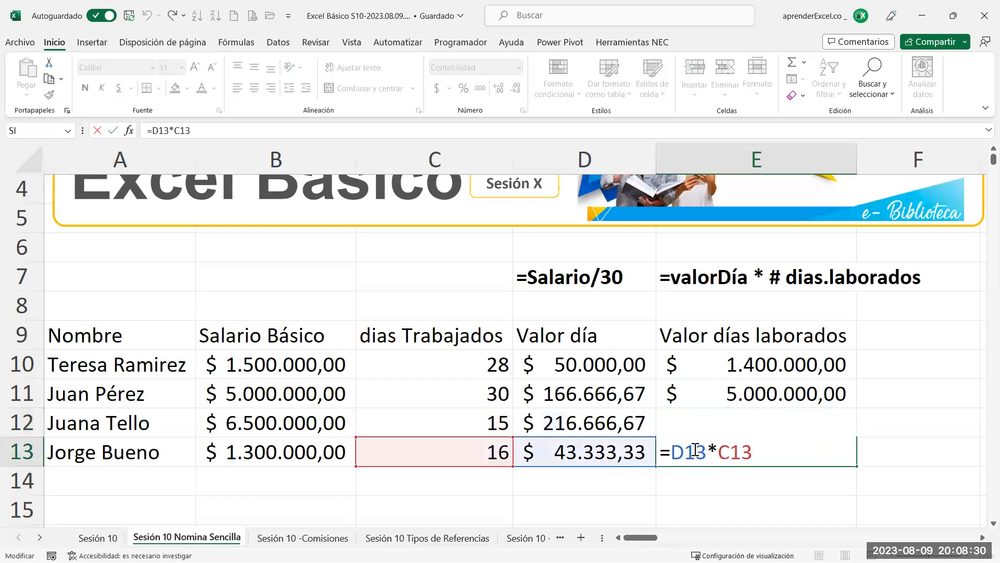
left_click_drag(685, 449, 671, 449)
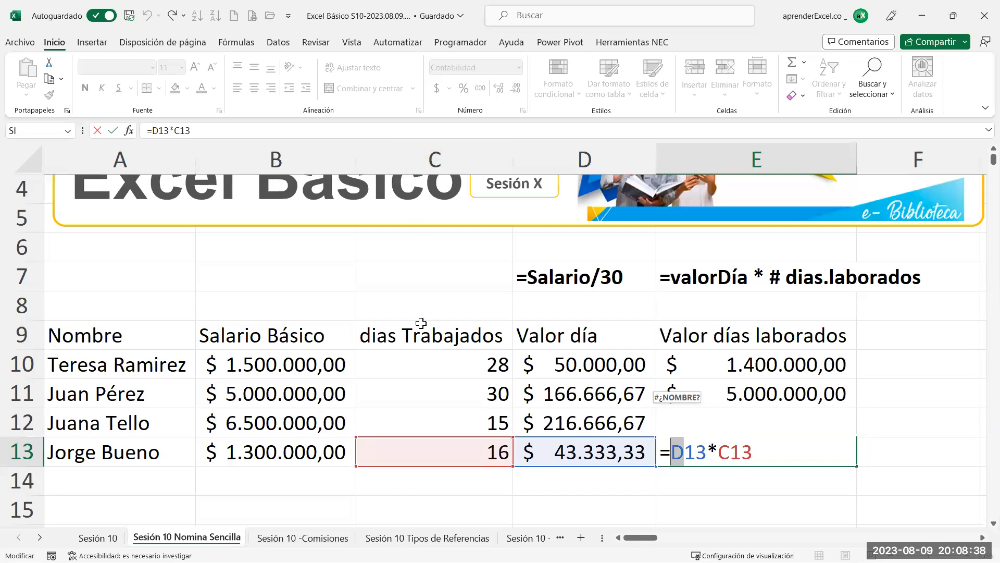
left_click_drag(684, 451, 707, 452)
left_click_drag(672, 453, 755, 449)
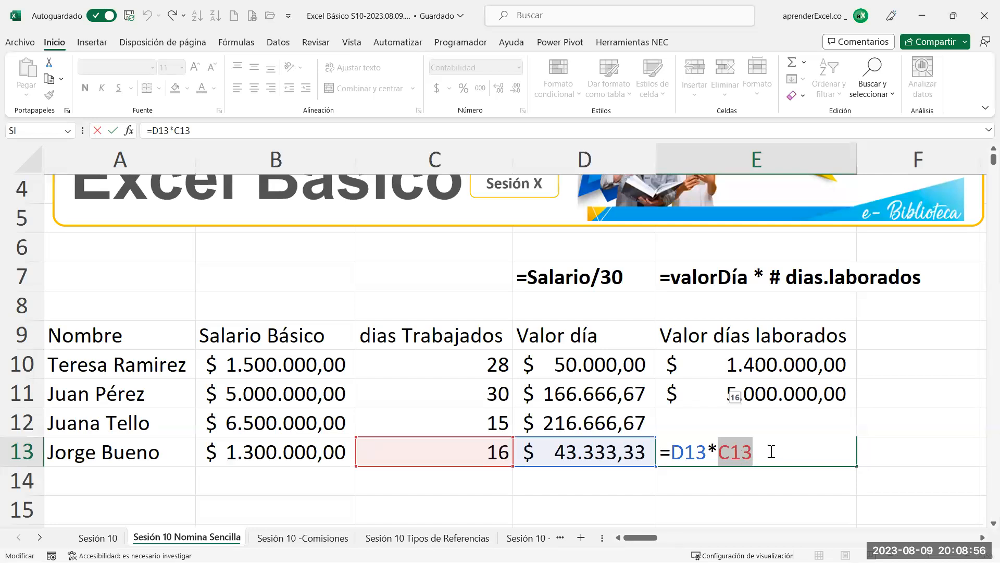
key("ctrl+Return")
left_click(739, 360)
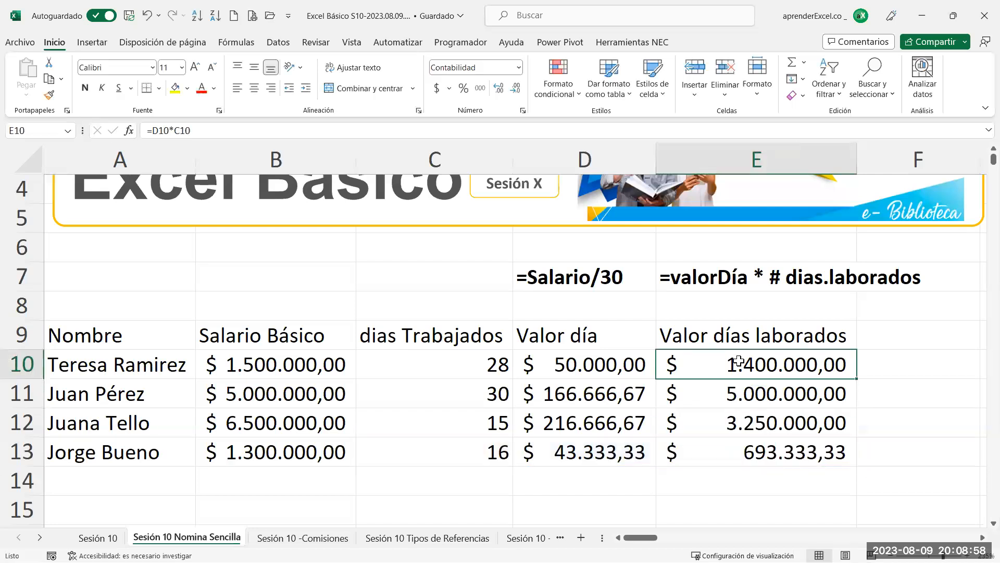
Inspect the E10 formula references, and compare them with the C10 and C11 formulas on Sesión 10 -Comisiones
double_click(738, 361)
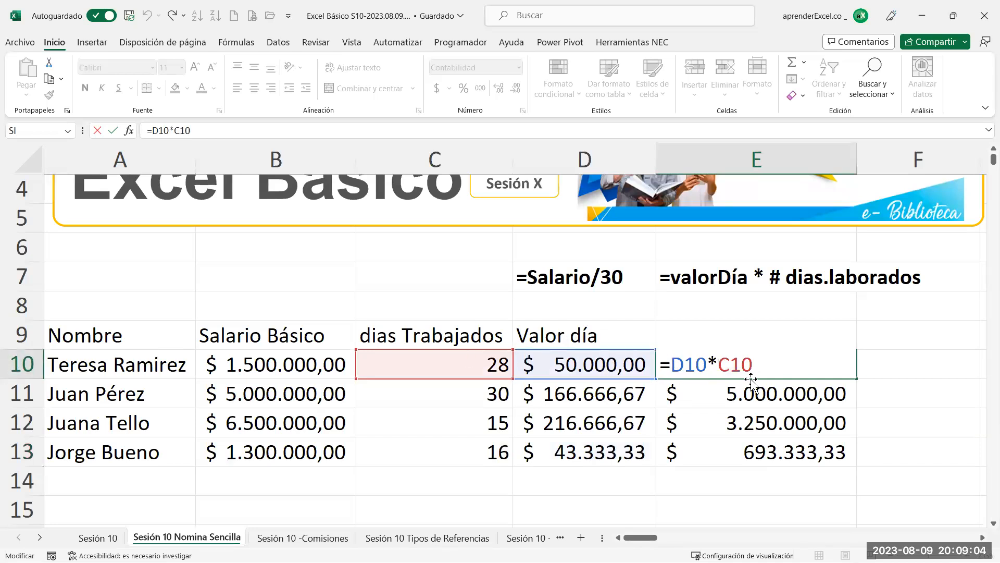
key("Escape")
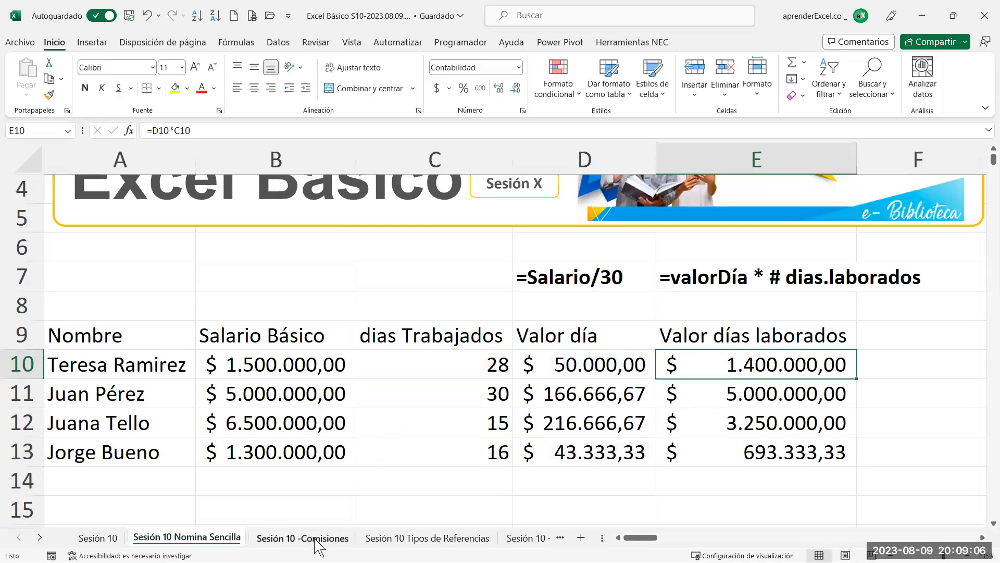
key("ctrl+Page_Down")
double_click(405, 348)
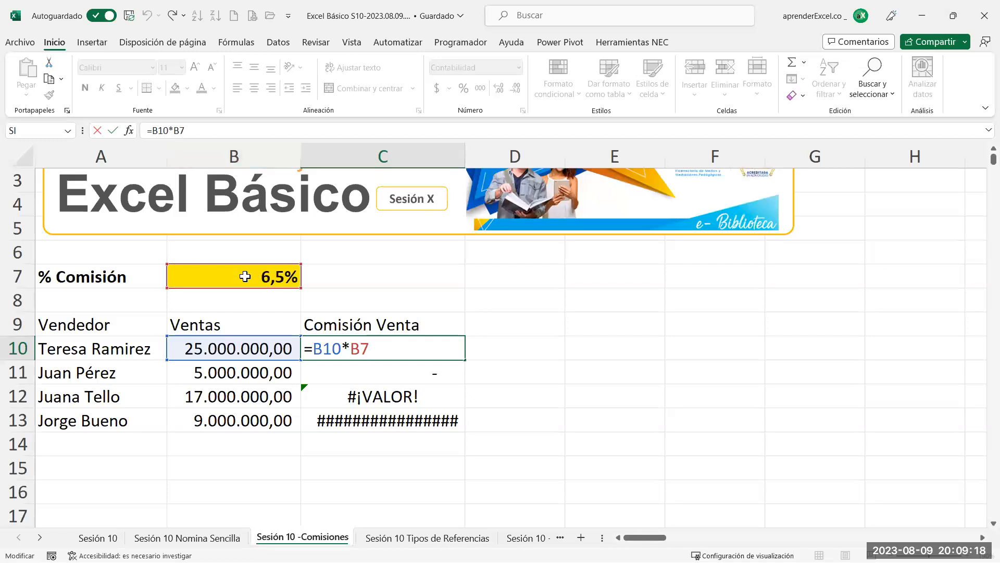
key("ctrl+Return")
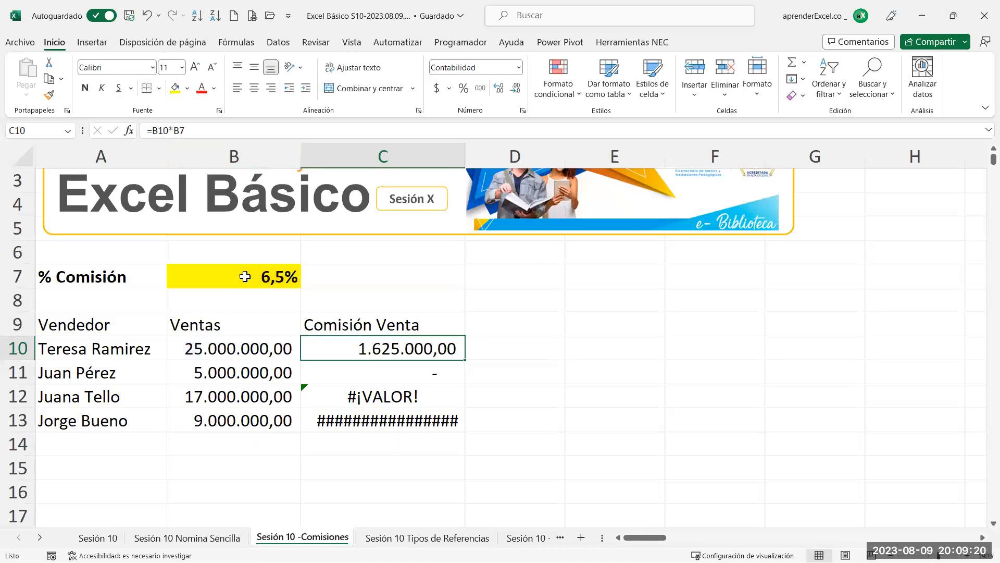
double_click(401, 370)
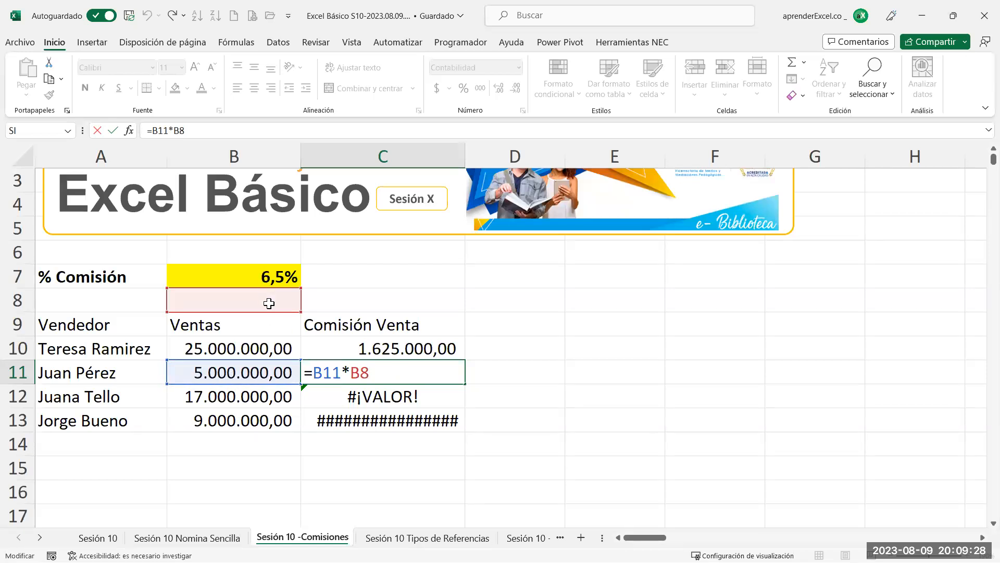
key("ctrl+Return")
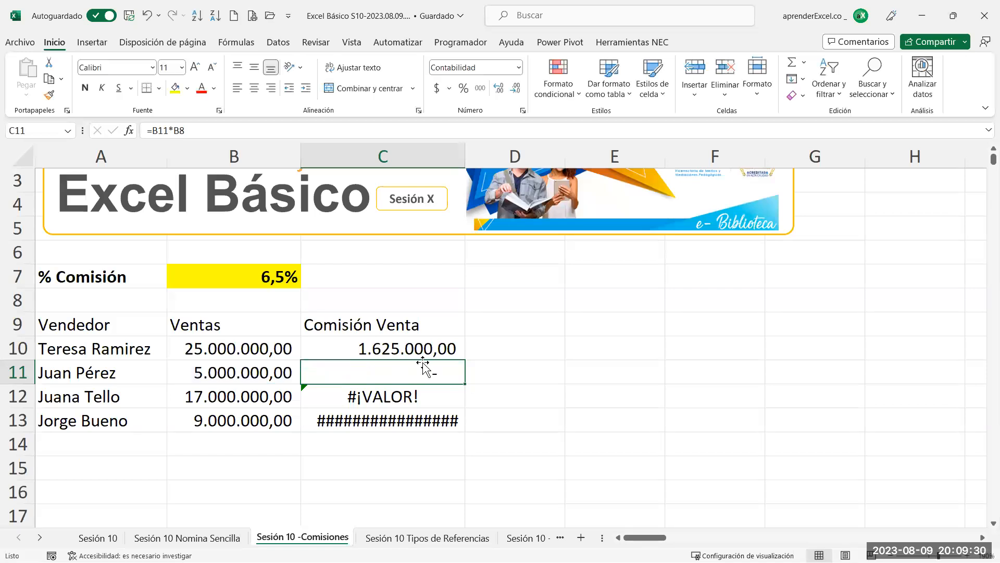
Check again which percentage cell the Comisión Venta formulas in C10 and C11 refer to
left_click(424, 347)
double_click(425, 347)
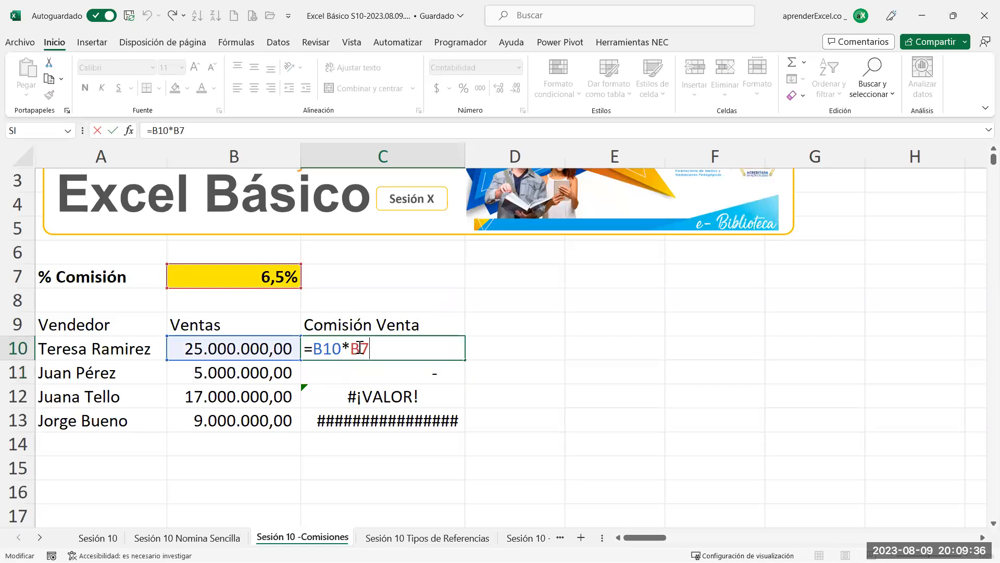
key("Return")
double_click(371, 373)
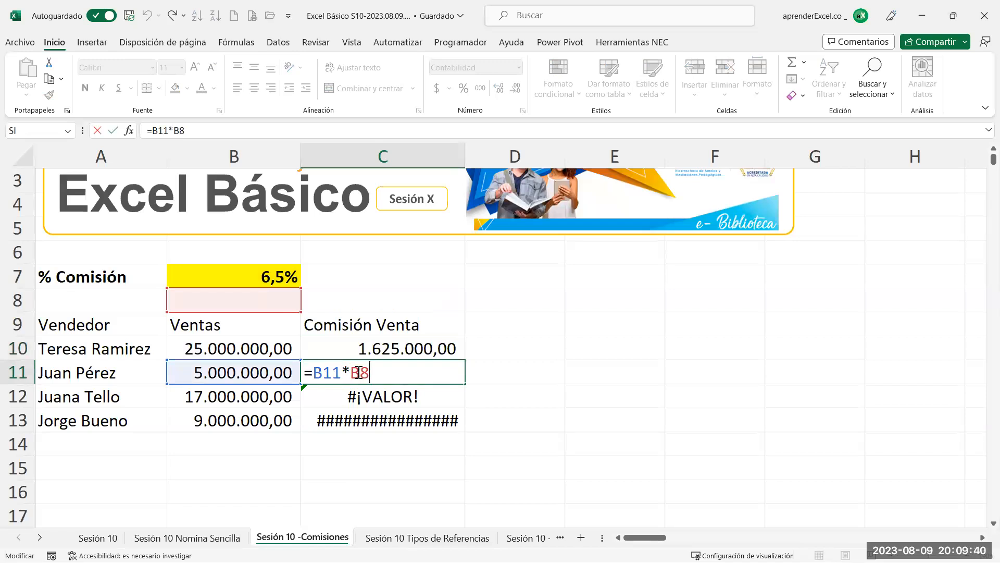
key("ctrl+Return")
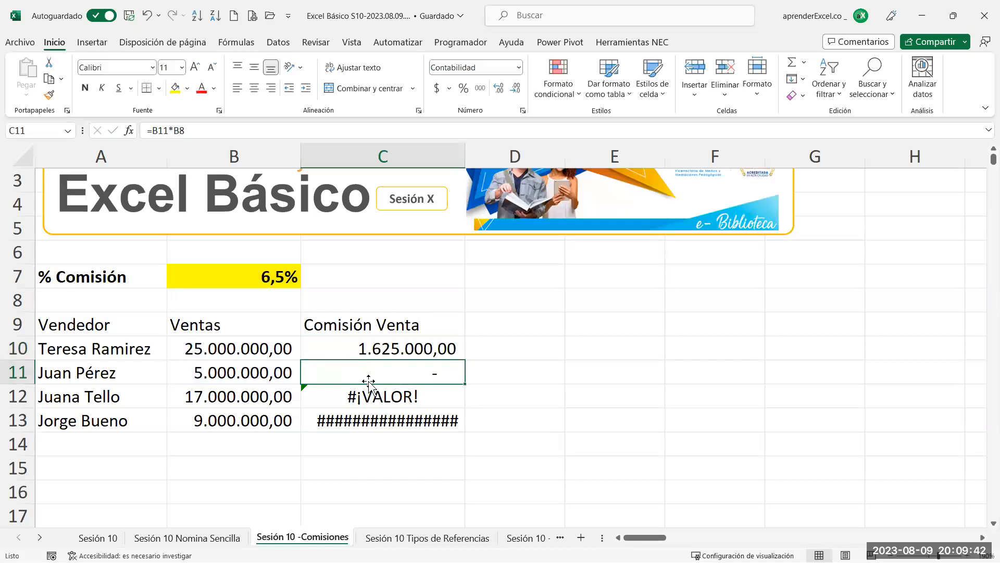
Inspect the cell references of the copied formulas in C12 and C13, and recheck the original in C10
double_click(354, 396)
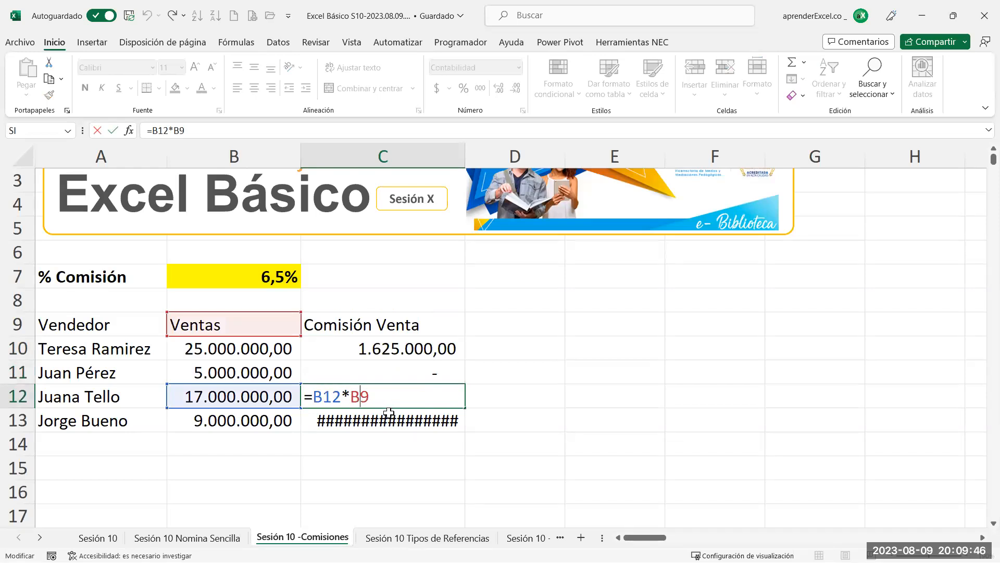
left_click(359, 423)
double_click(360, 423)
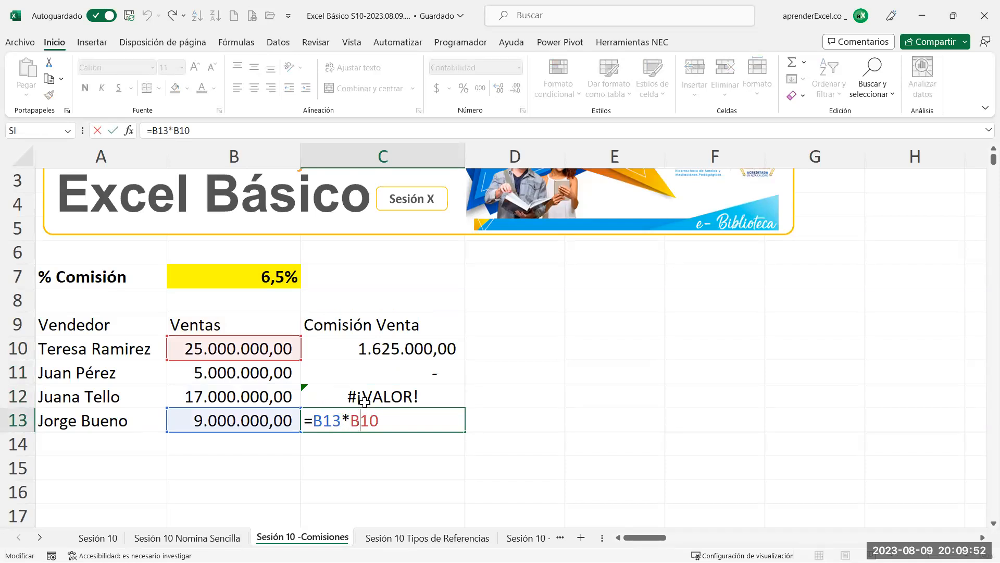
key("ctrl+Return")
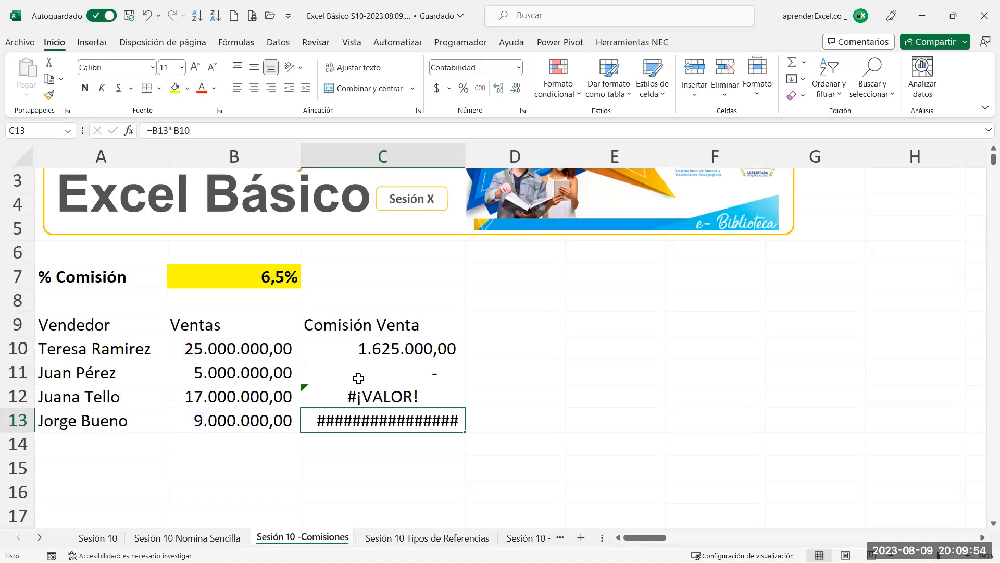
left_click(369, 345)
double_click(370, 347)
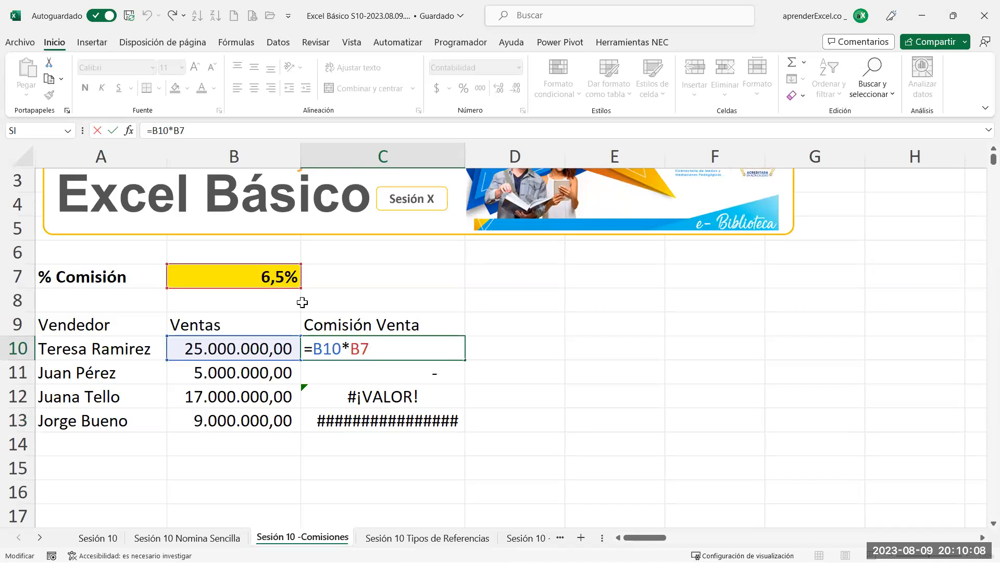
key("ctrl+Return")
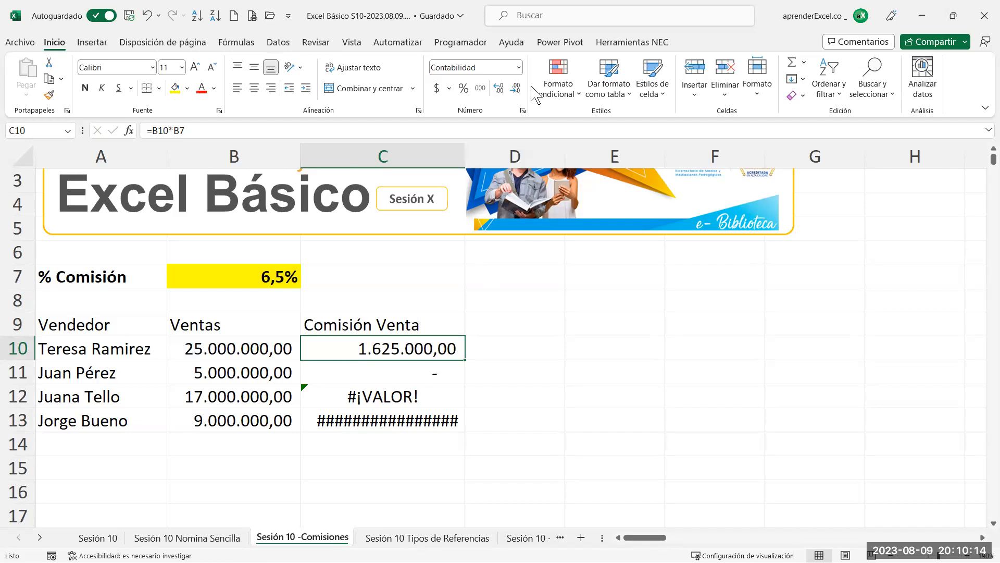
Show formulas instead of results on the Sesión 10 -Comisiones sheet
left_click(359, 45)
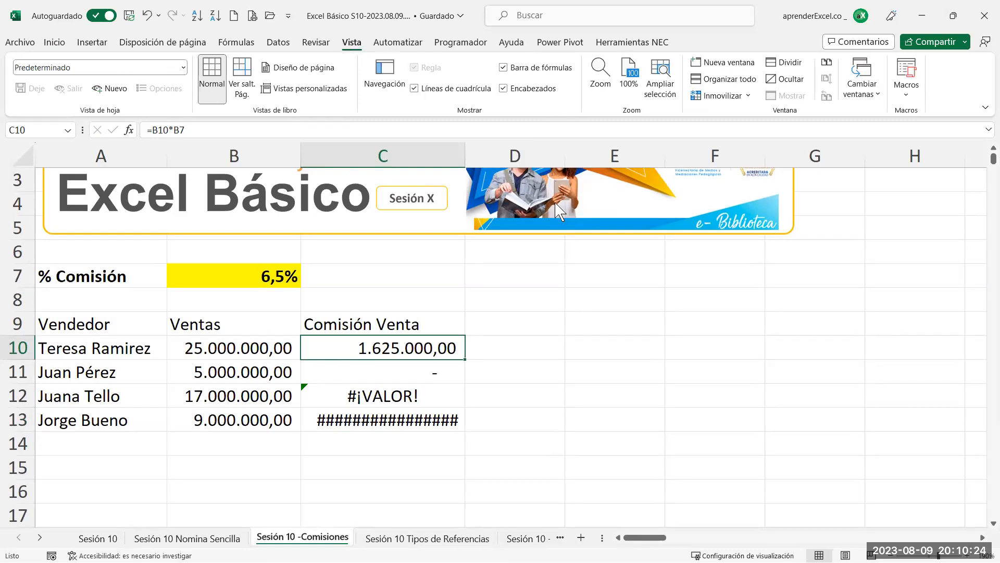
left_click(246, 46)
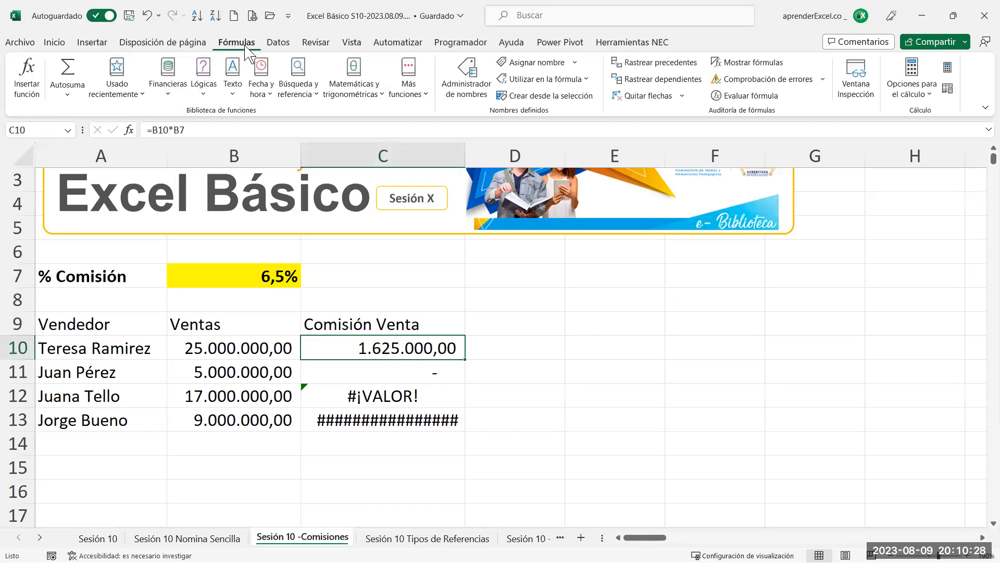
left_click(750, 70)
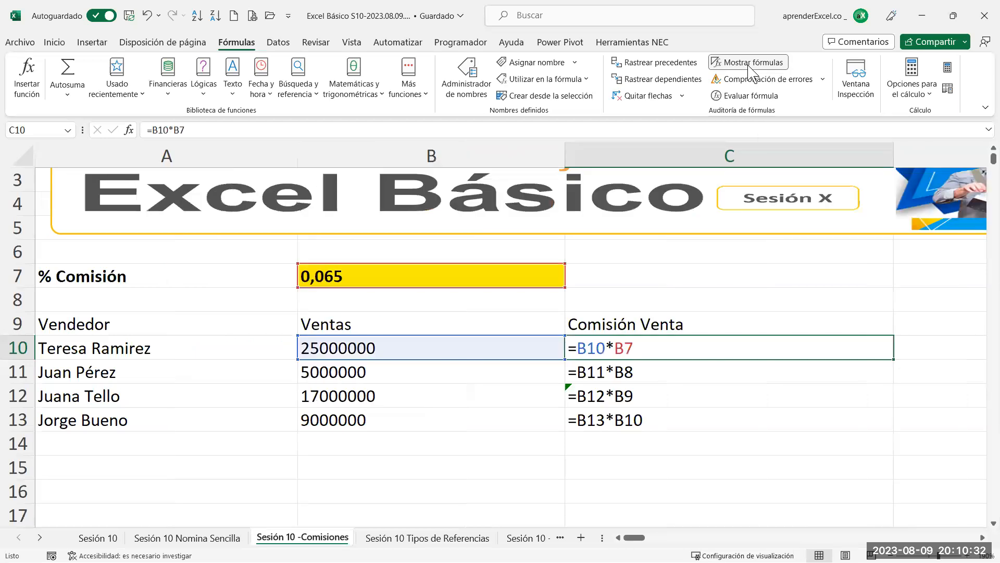
Show formulas instead of results on Sesión 10 Nomina Sencilla and view the Valor día and Valor días laborados columns
left_click(183, 539)
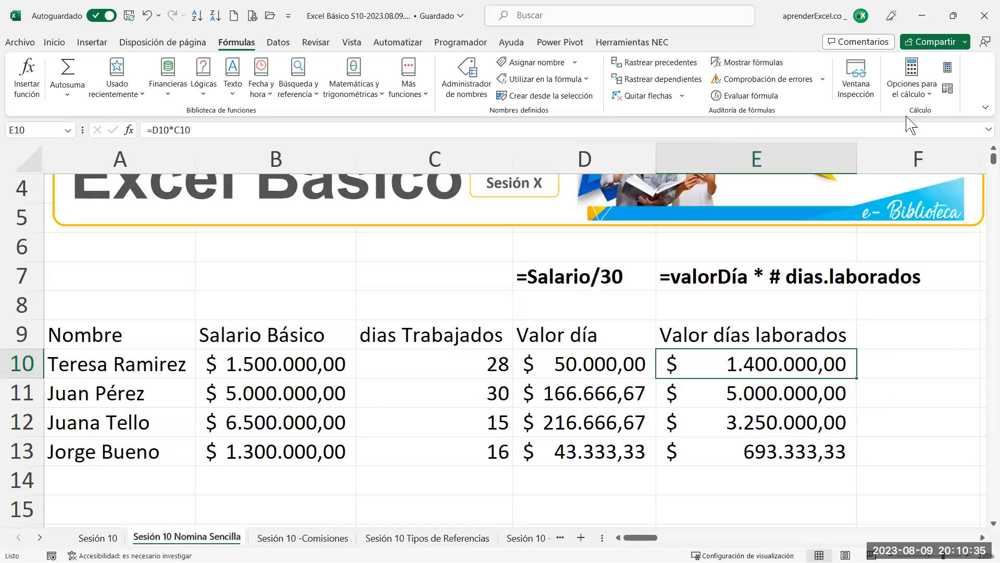
left_click(770, 68)
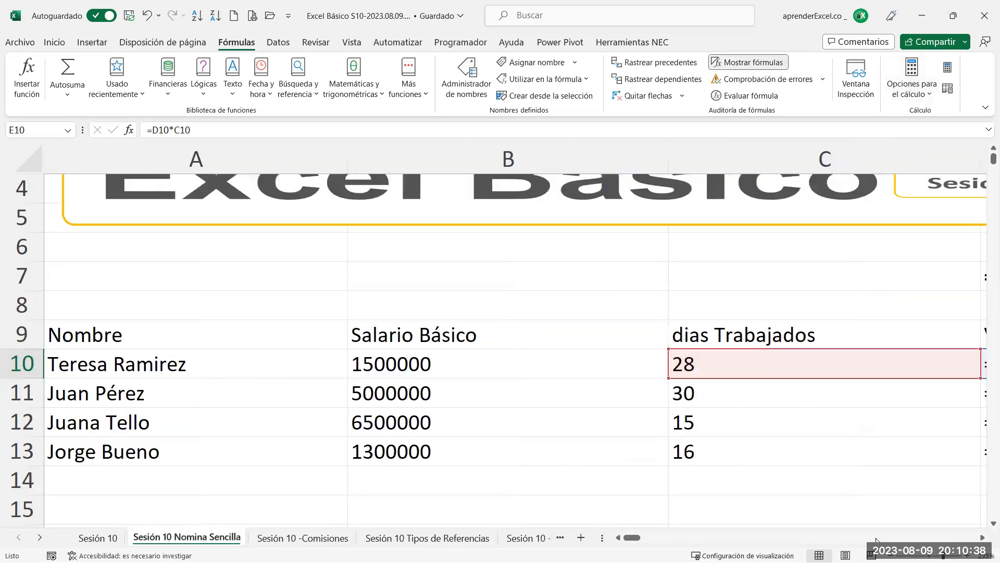
scroll(467, 380, "right", 2)
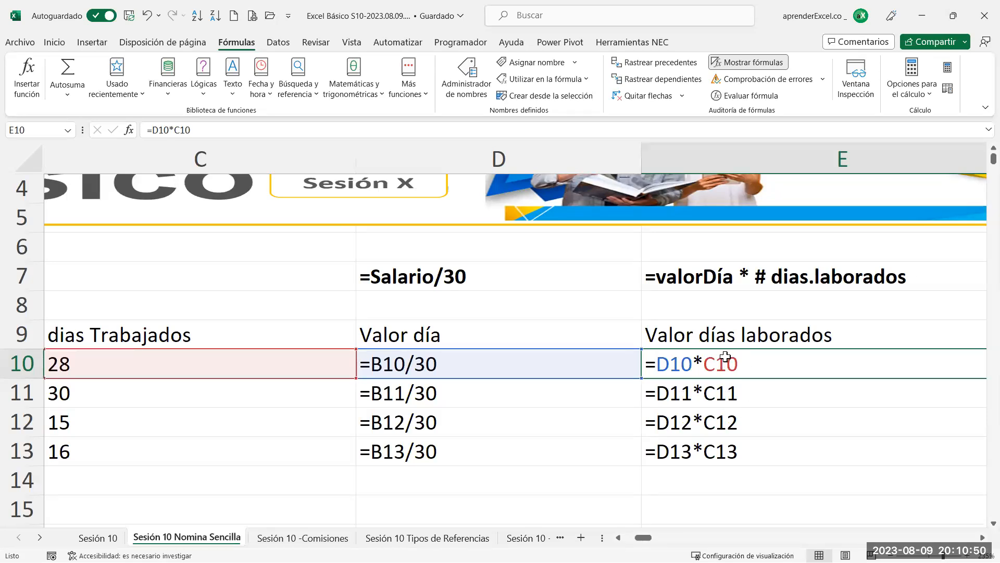
Highlight rows 10 to 13 one by one to compare each row number with the references in its formulas
left_click(27, 363)
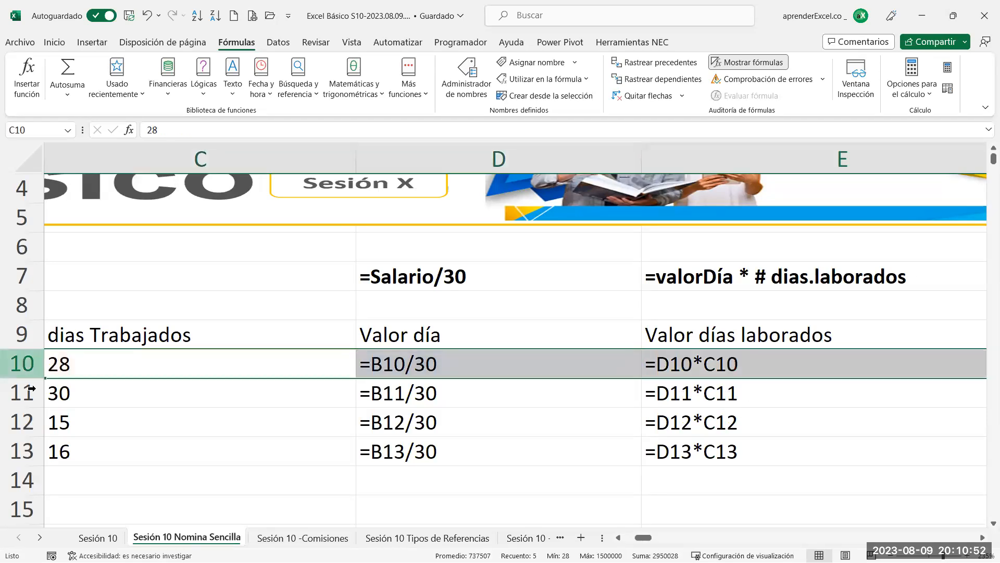
left_click(29, 391)
left_click(28, 421)
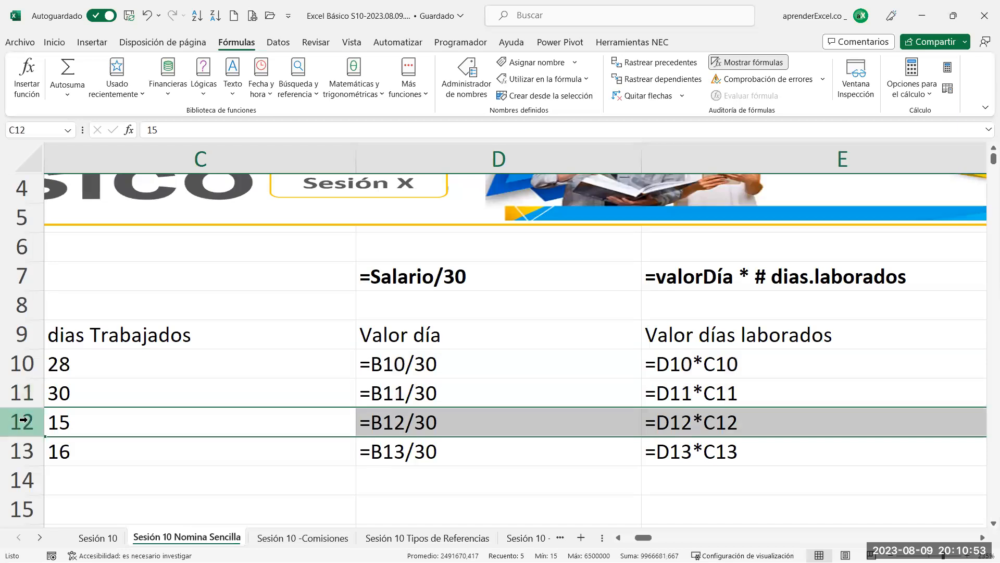
left_click(22, 457)
mouse_move(643, 540)
left_mouse_down()
mouse_move(623, 542)
mouse_move(670, 538)
mouse_move(638, 539)
left_mouse_up()
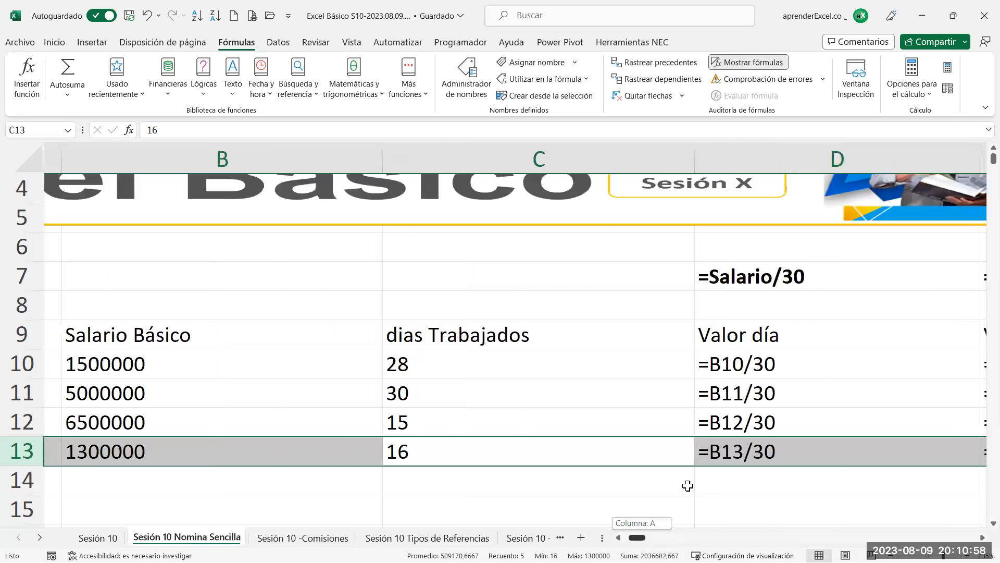
Examine the references in C11 to C13 on Sesión 10 -Comisiones, and switch that sheet back to showing results
left_click(316, 539)
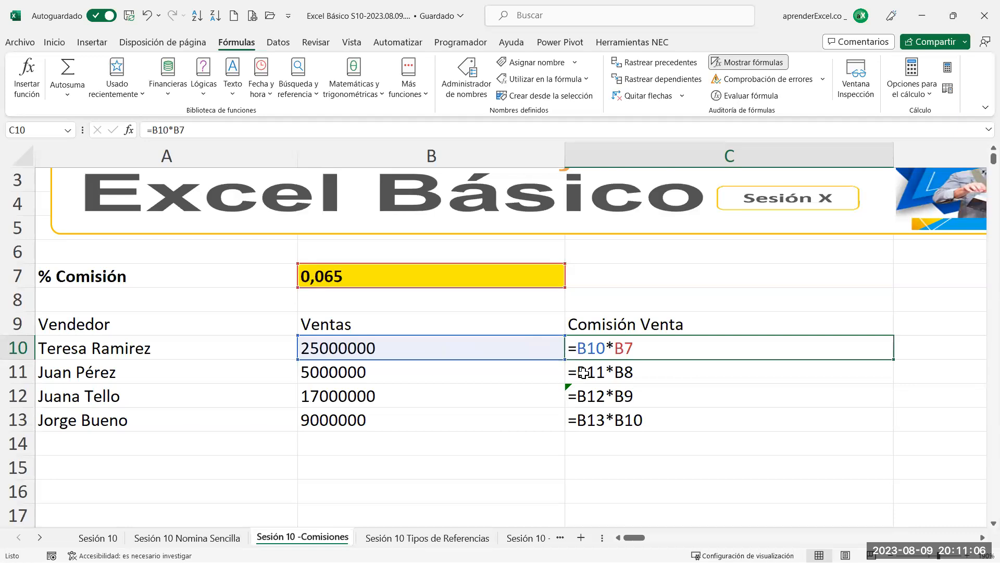
left_click(615, 378)
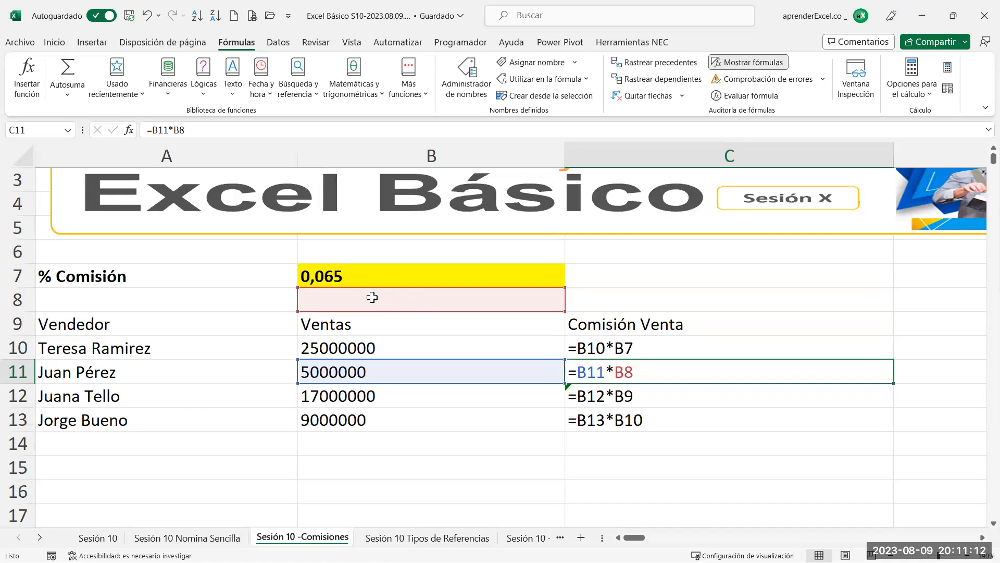
left_click(614, 399)
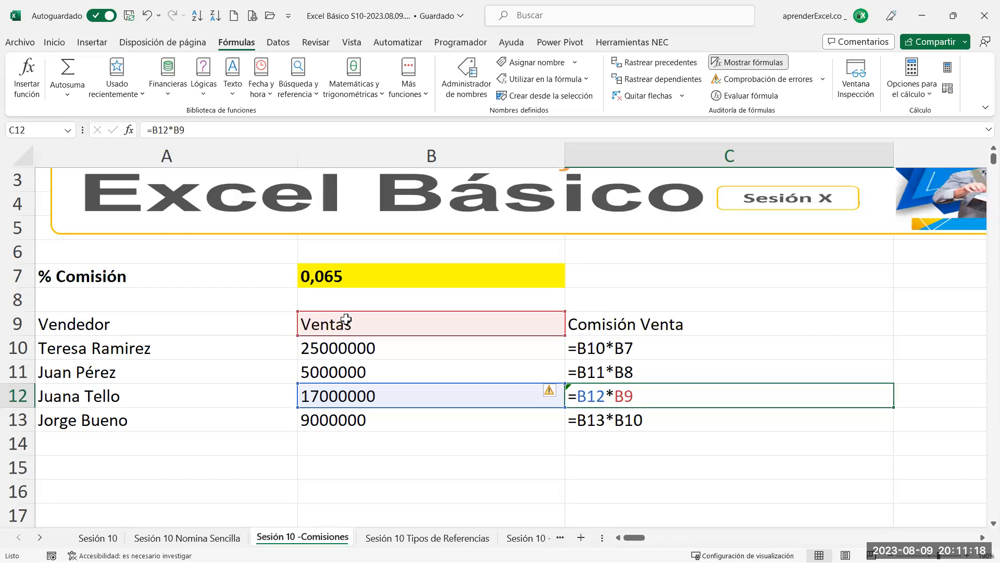
left_click(617, 421)
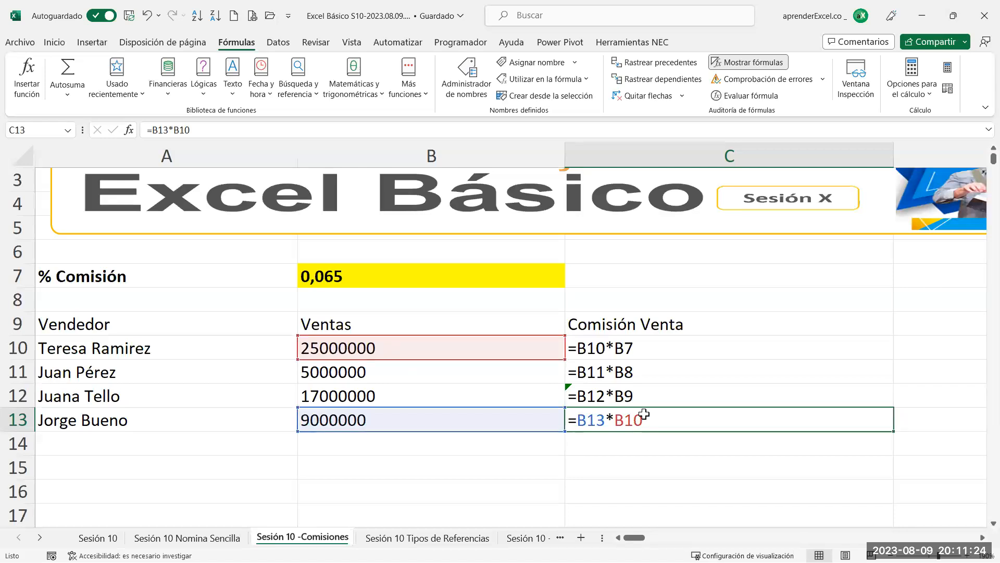
left_click(740, 62)
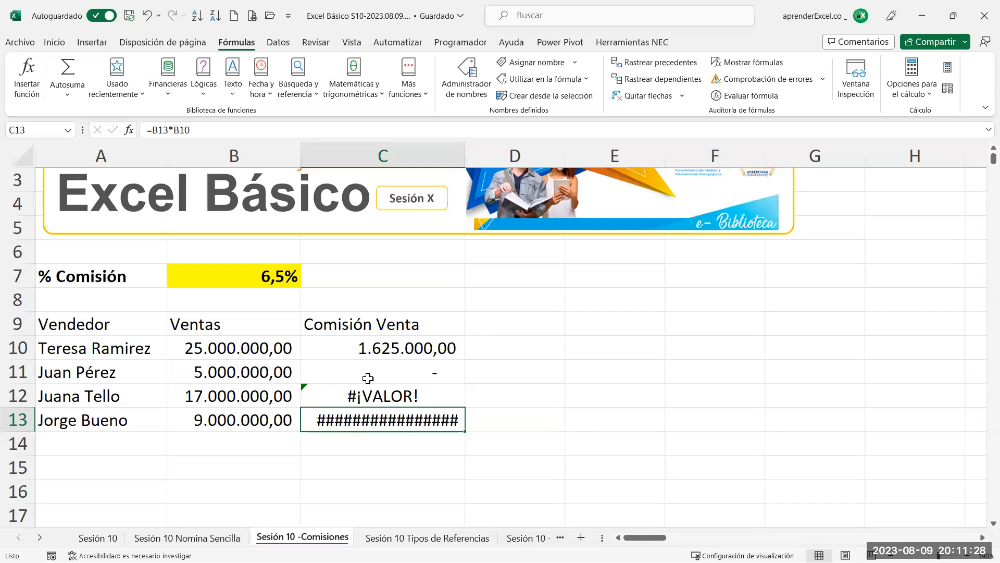
Clear the copied commission formulas from C11:C13
left_click(370, 374)
left_click_drag(372, 393, 373, 418)
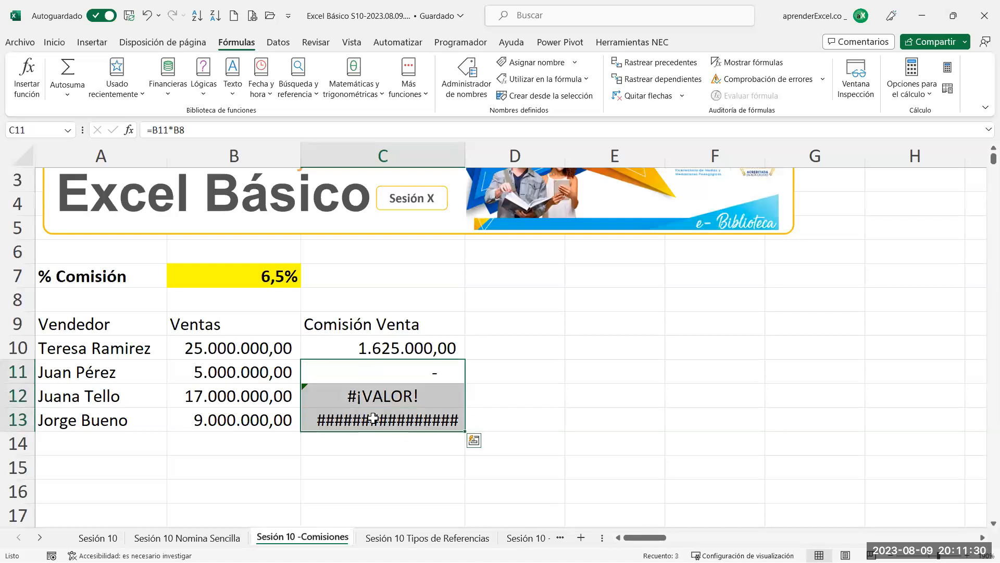
key("Delete")
Fix the row of the percentage reference in C10 so the formula reads =B10*B$7
left_click(392, 346)
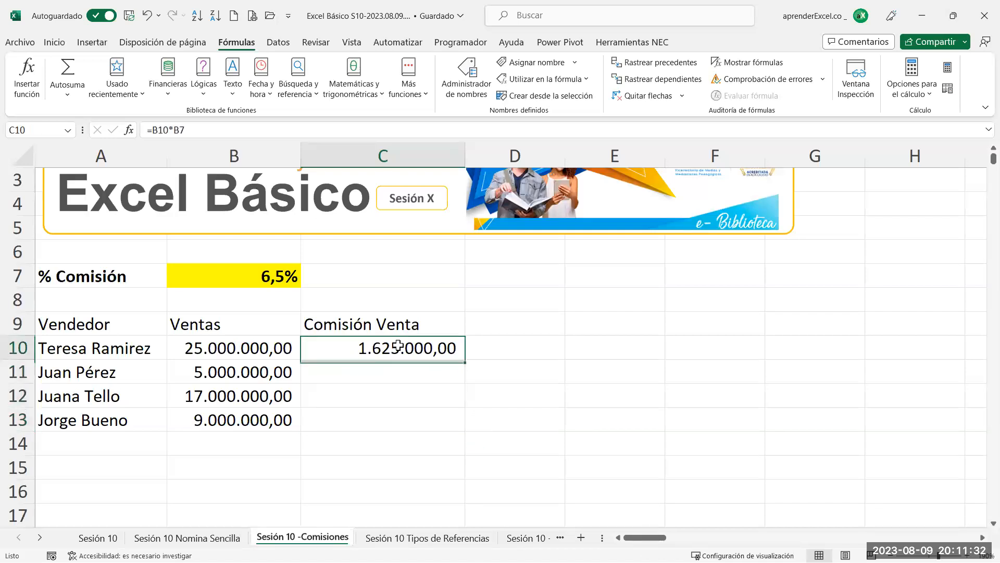
double_click(399, 345)
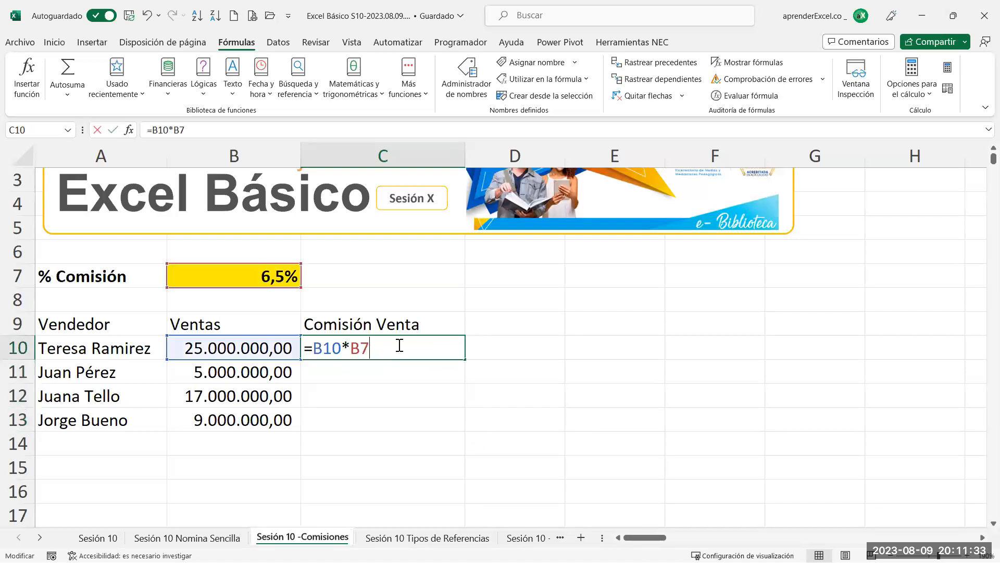
double_click(324, 347)
left_click(403, 351, "shift")
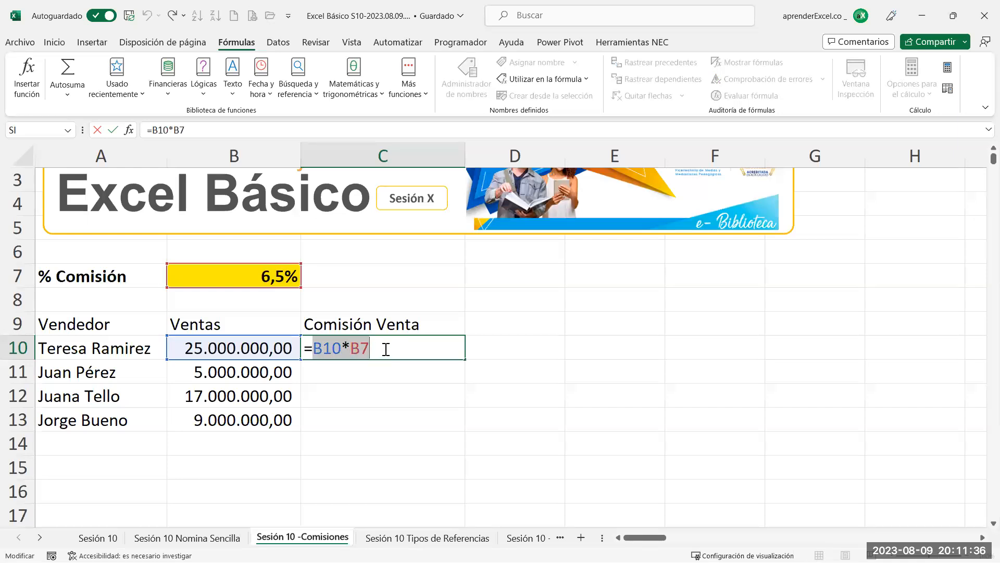
left_click(385, 349)
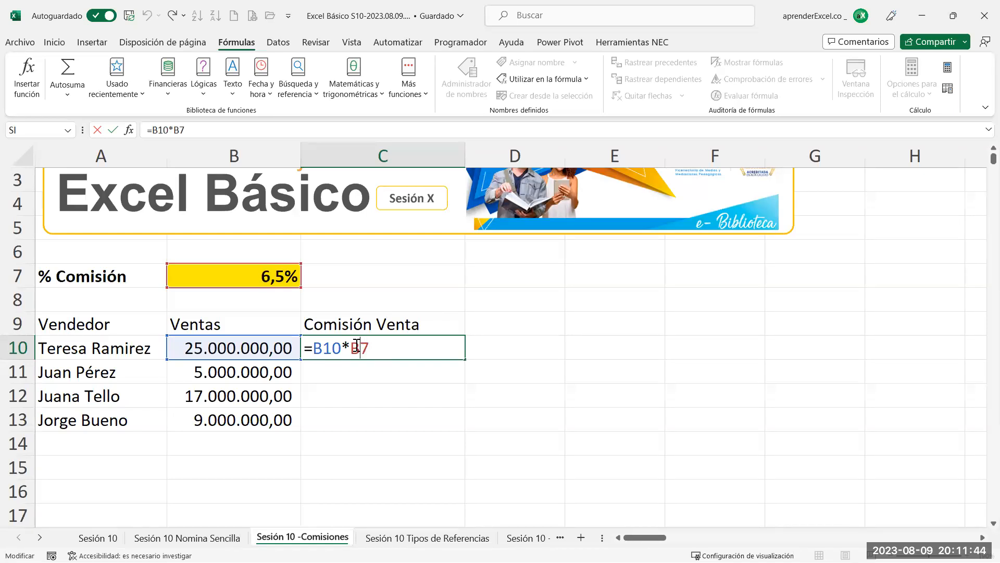
type("$")
left_click_drag(361, 348, 378, 348)
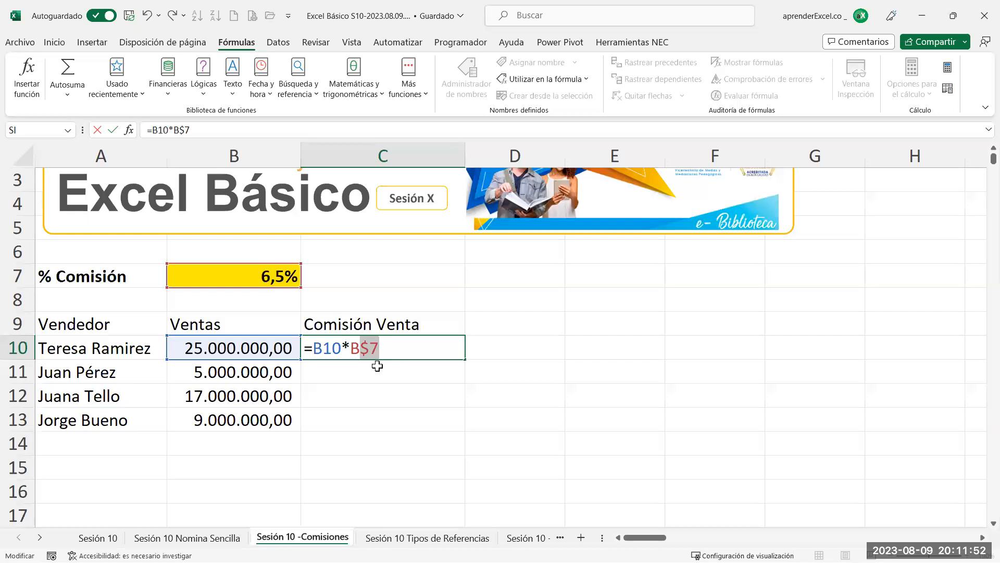
key("Return")
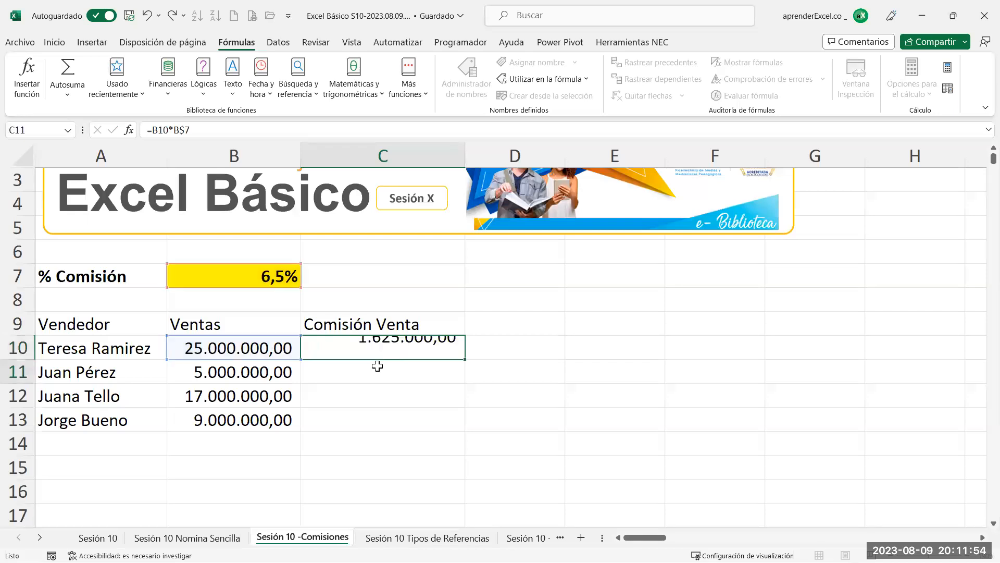
Copy the commission formula in C10 down through C13
left_click(442, 346)
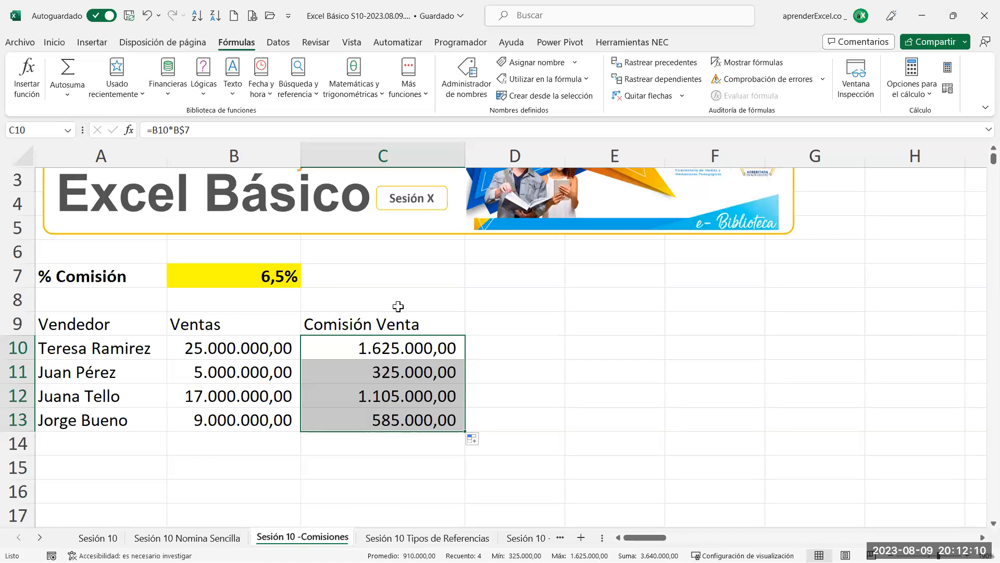
Examine the commission formulas in C13, C12 and C10, comparing each seller's sales reference with the fixed-row reference B$7
left_click(399, 421)
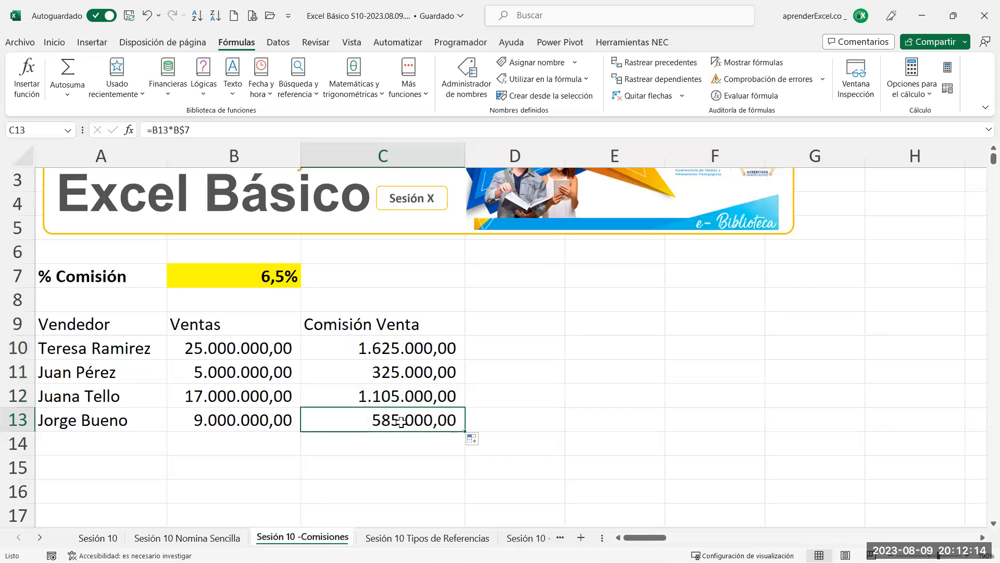
double_click(400, 421)
left_click_drag(361, 421, 381, 421)
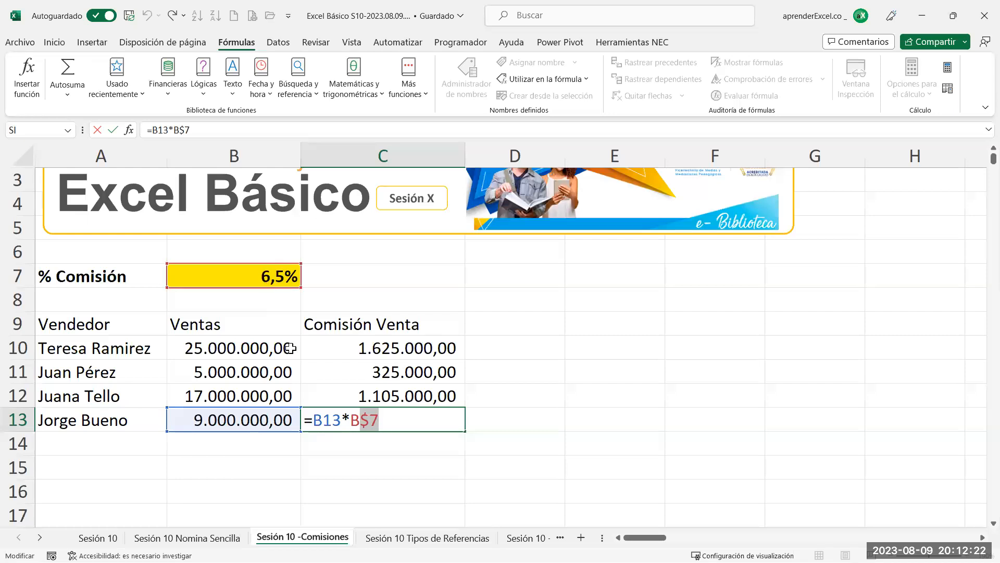
left_click(355, 416)
key("shift+Right")
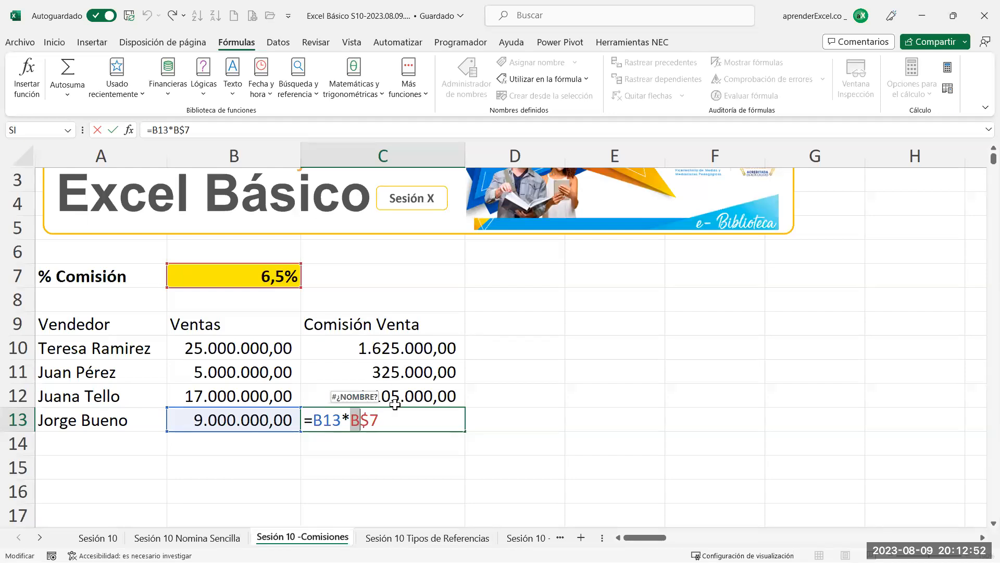
left_click(367, 421)
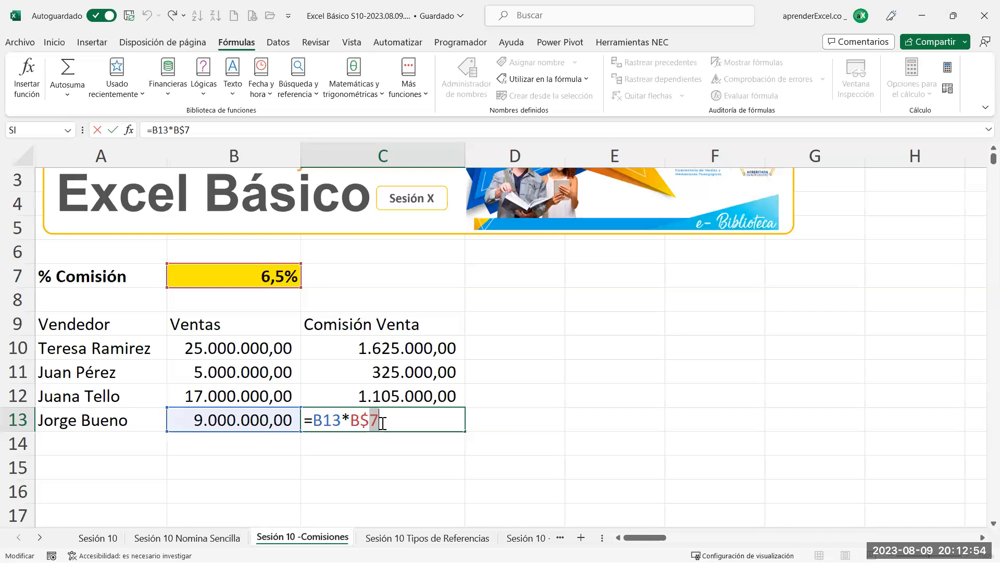
key("Return")
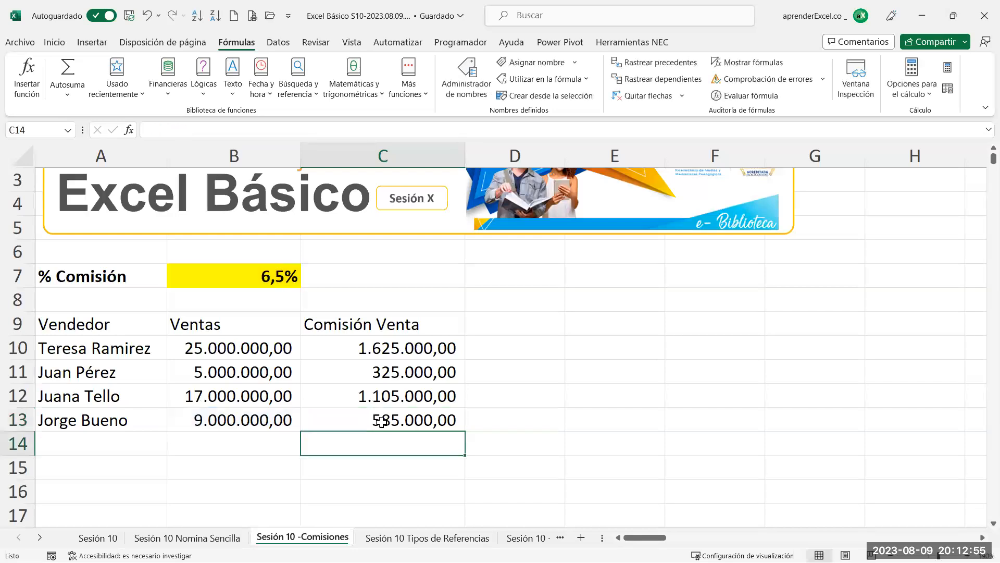
double_click(392, 396)
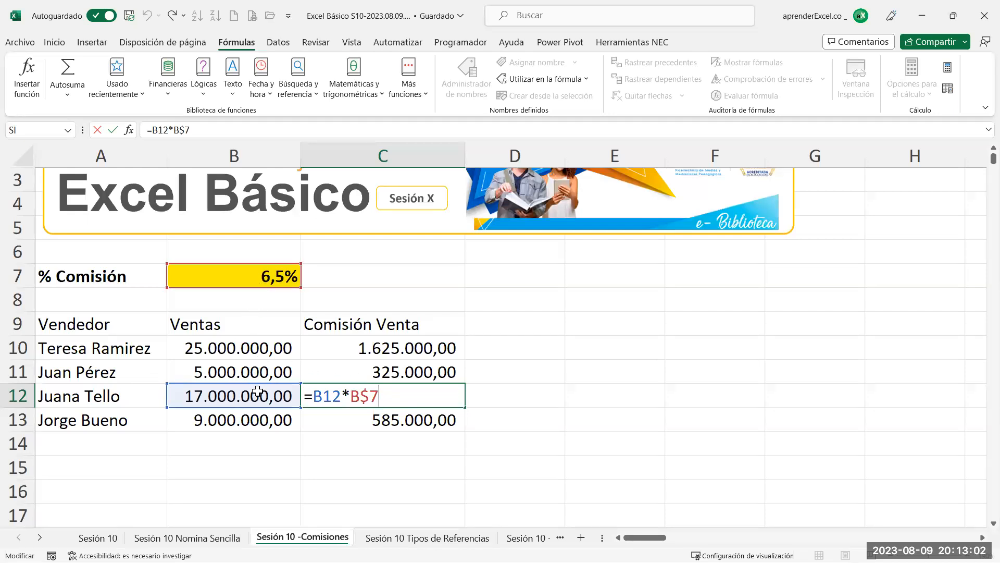
key("Return")
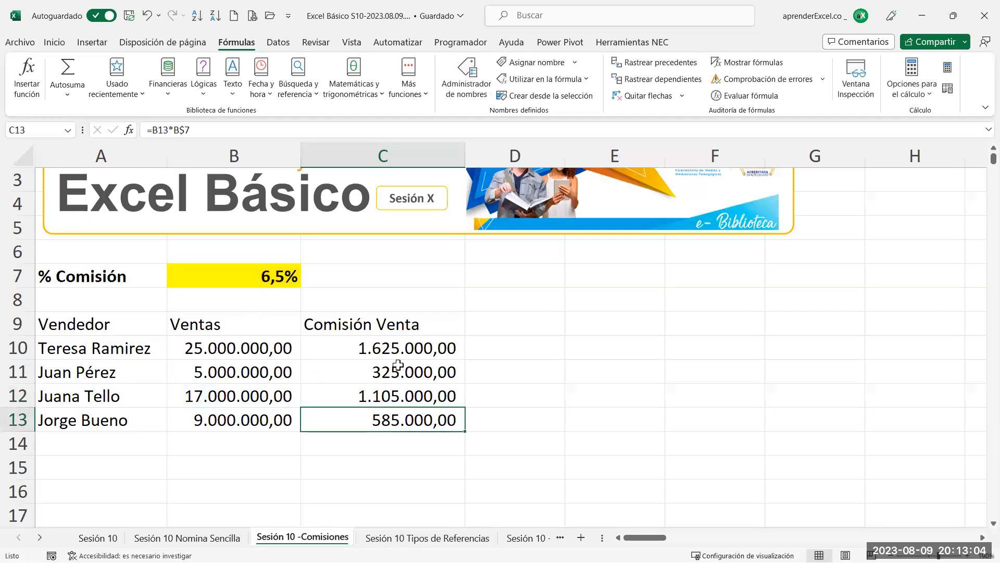
double_click(401, 350)
key("Return")
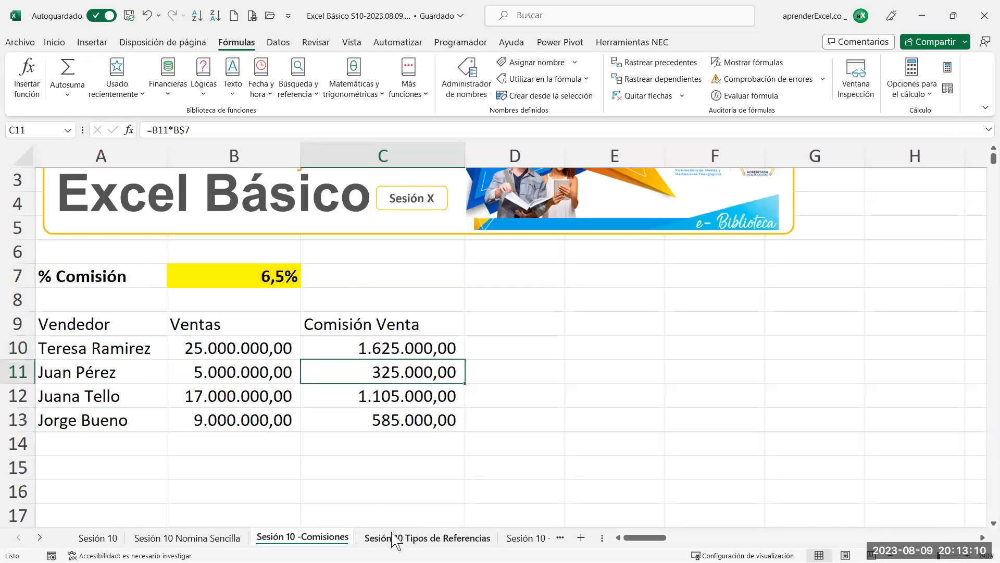
Switch to the sheet Sesión 10 Tipos de Referencias and enter a $ sign in yellow cell B7
left_click(398, 538)
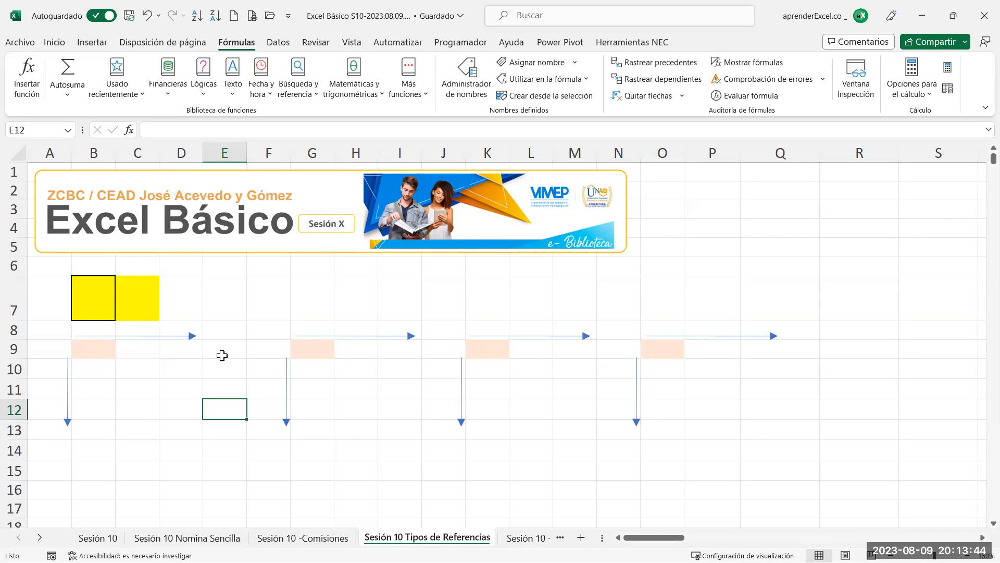
left_click(101, 348)
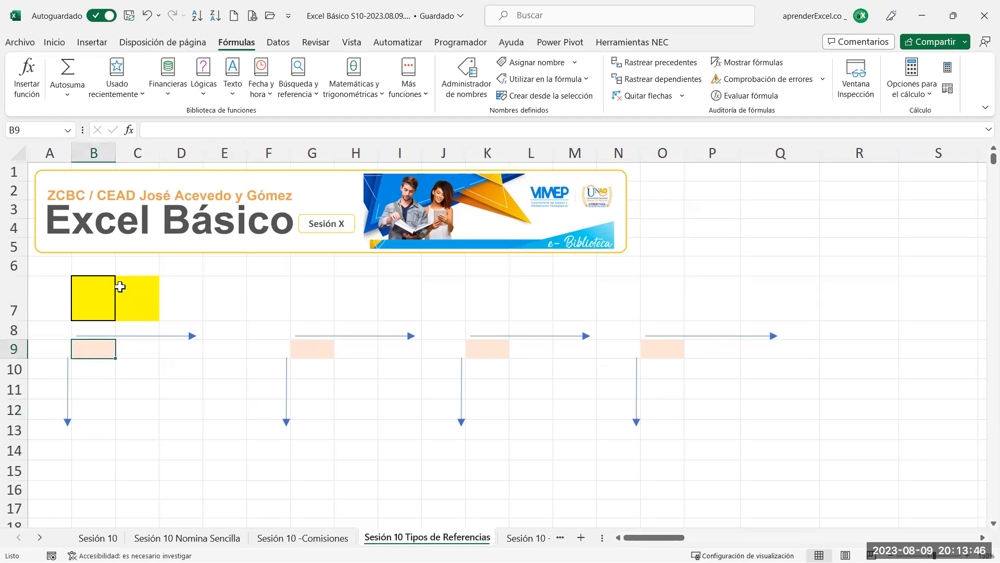
left_click(110, 294)
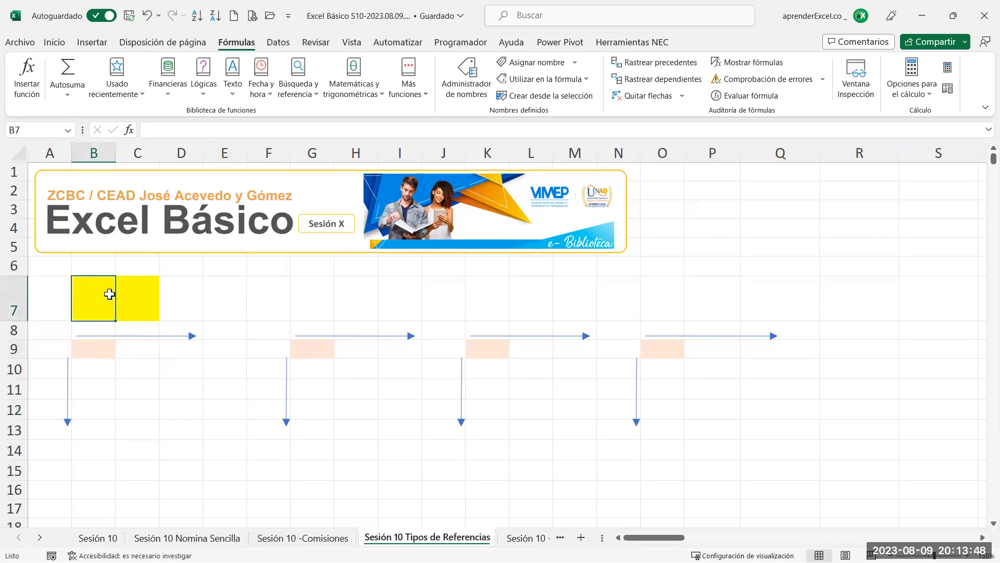
type("$")
key("Return")
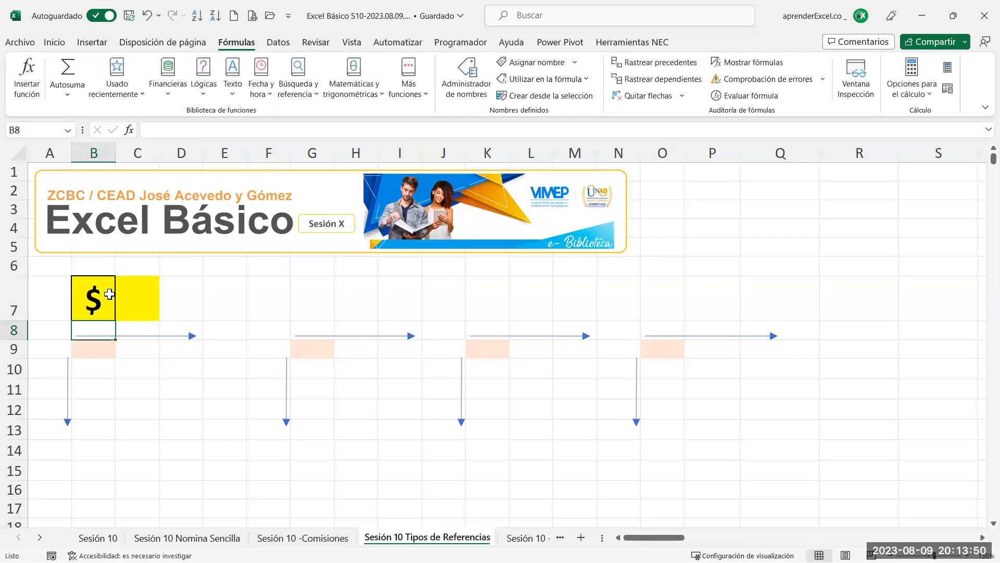
Enter the text "Fijar: fila/Columna" in C7, beside the $ sign
left_click(109, 294)
left_click(134, 295)
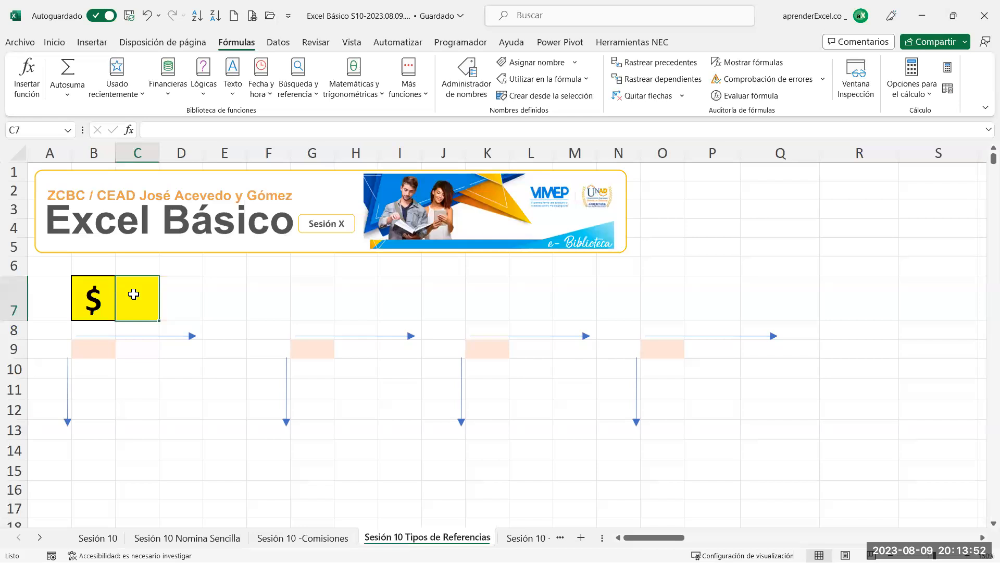
type("Fijar")
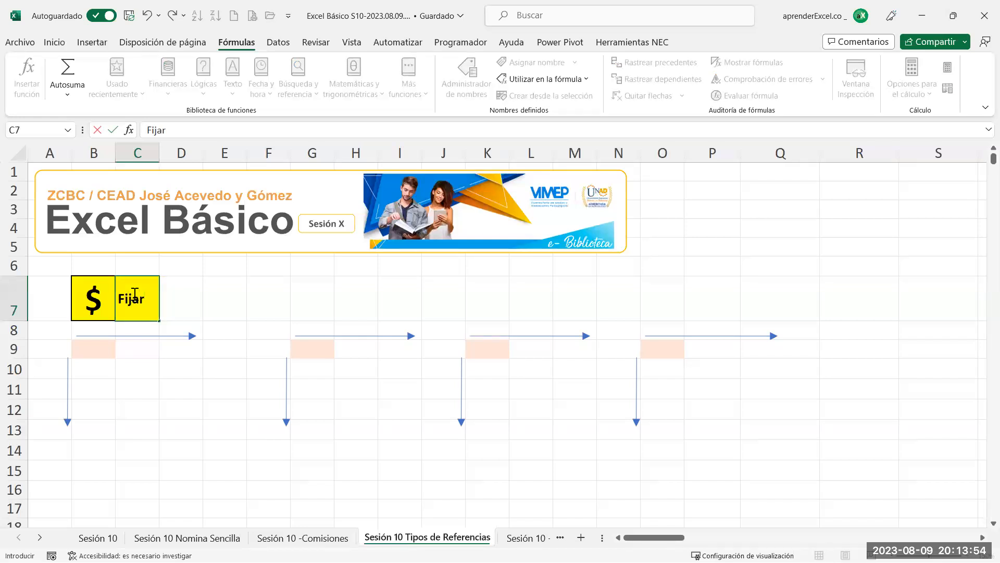
type(": fila/Columna")
key("Return")
Fill C7:E7 behind the "Fijar: fila/Columna" text with the light orange theme colour
left_click_drag(134, 294, 229, 310)
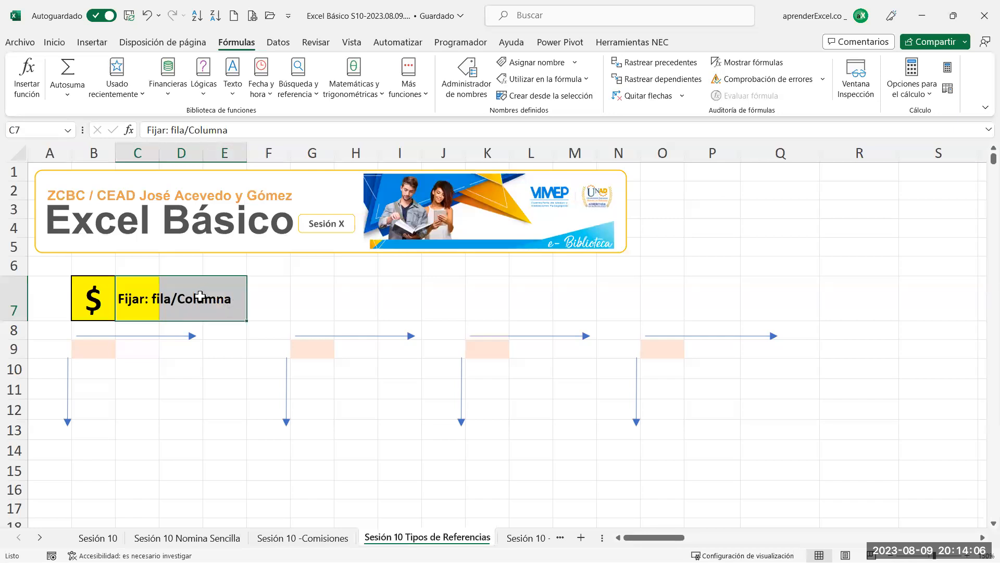
left_click(55, 42)
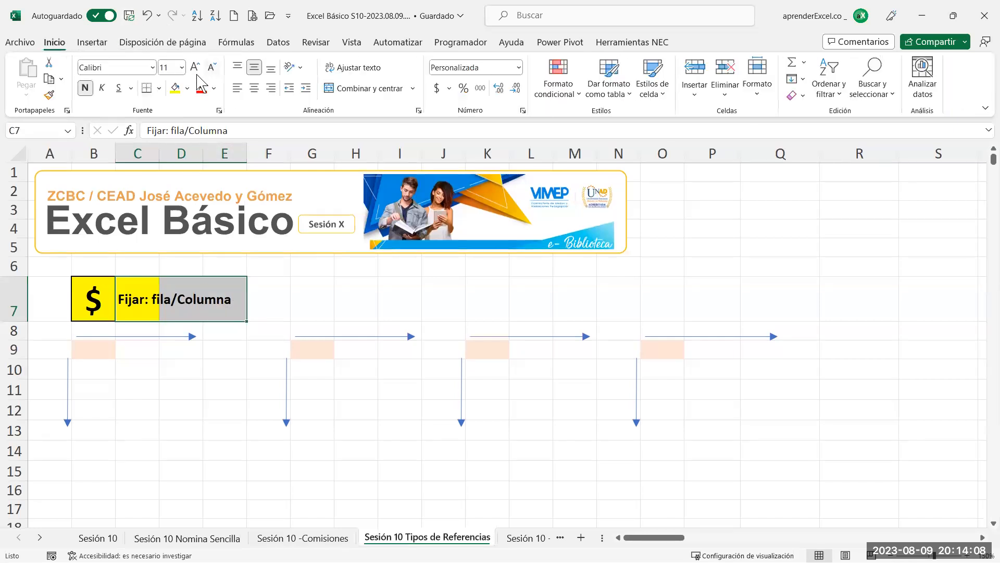
left_click(175, 88)
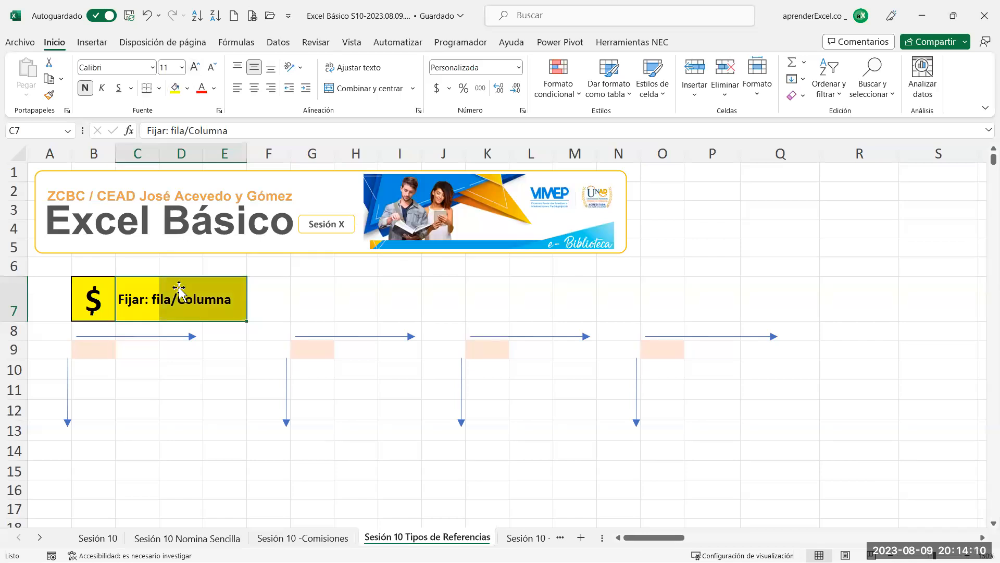
left_click(187, 88)
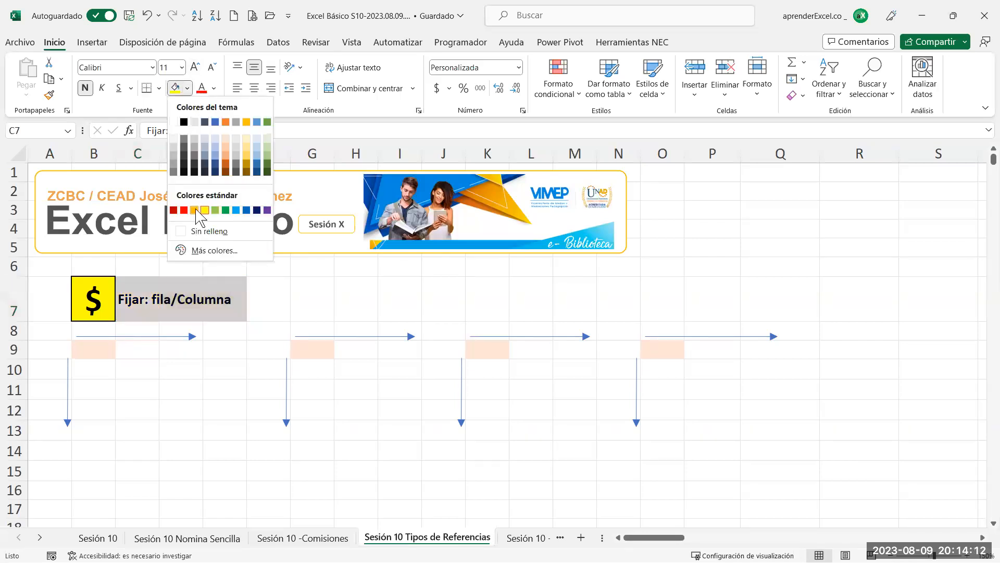
left_click(229, 139)
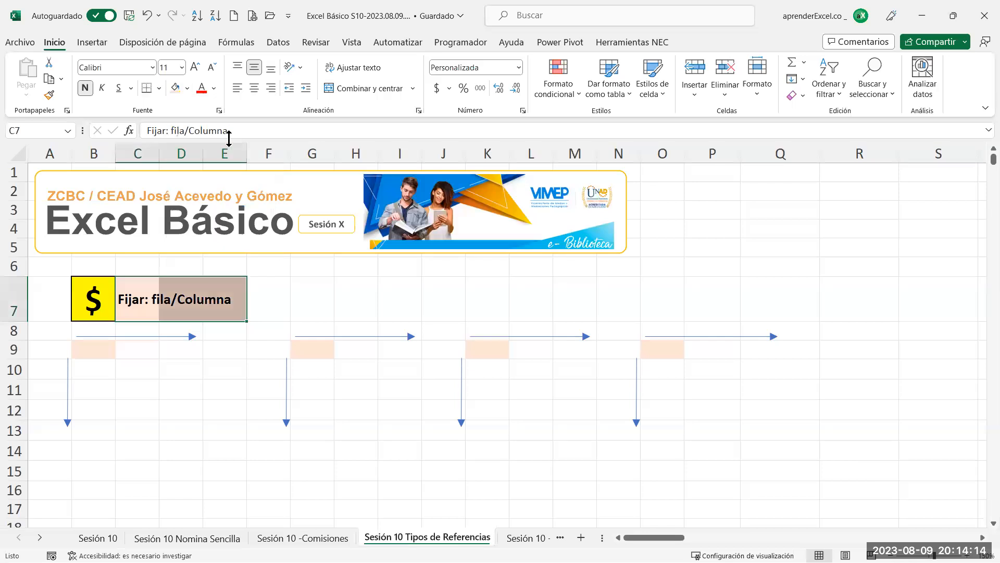
left_click(161, 371)
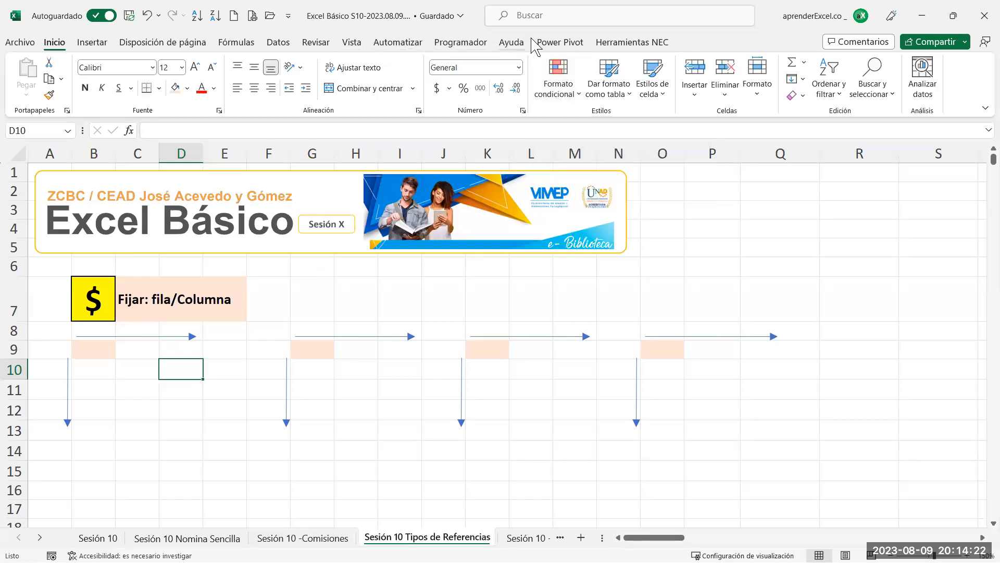
Hide the row and column headings on the Sesión 10 Tipos de Referencias sheet
left_click(352, 44)
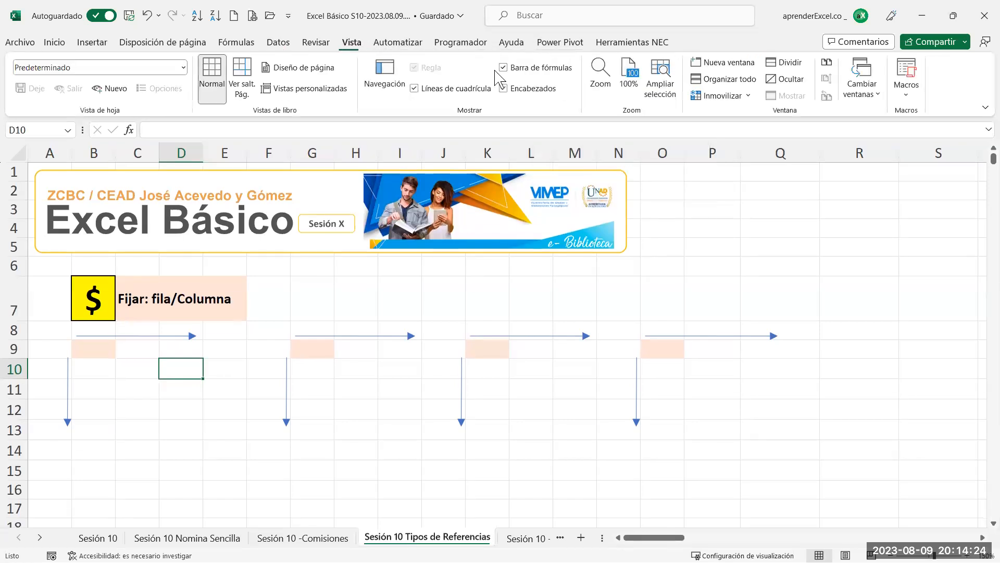
left_click(514, 90)
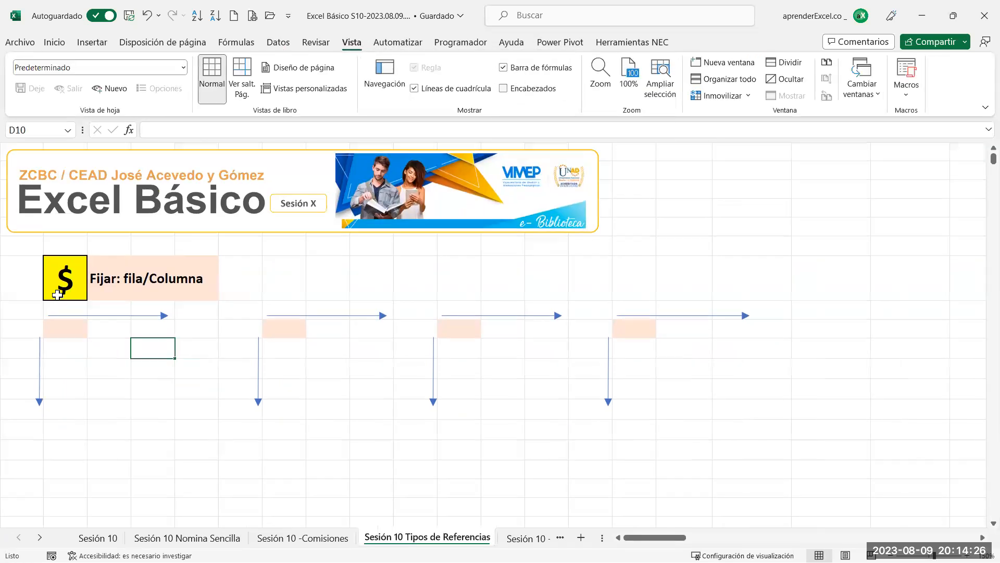
left_click(85, 373)
Enter J7 as sample reference text in B9, the first shaded cell under the horizontal arrow
left_click(66, 328)
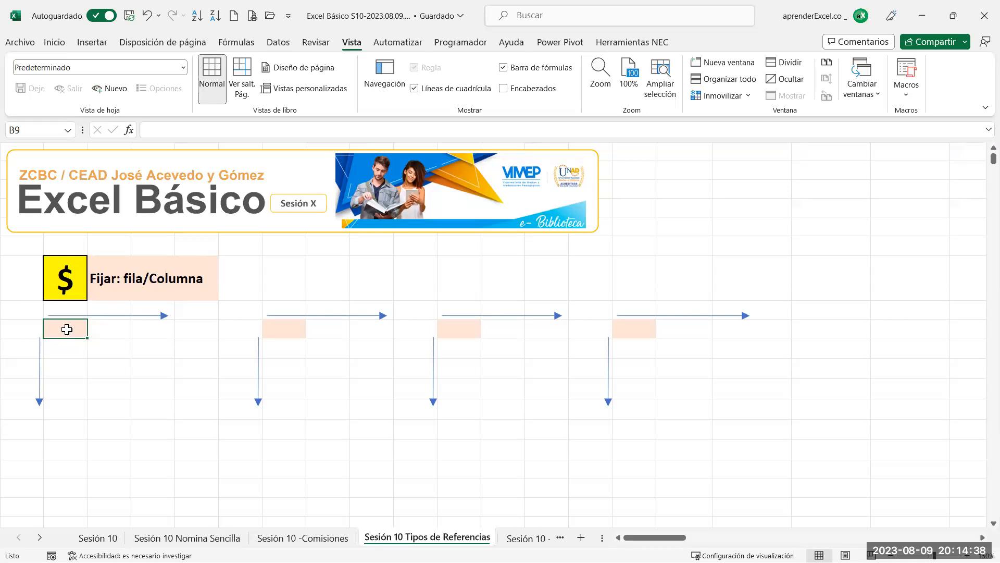
type("j")
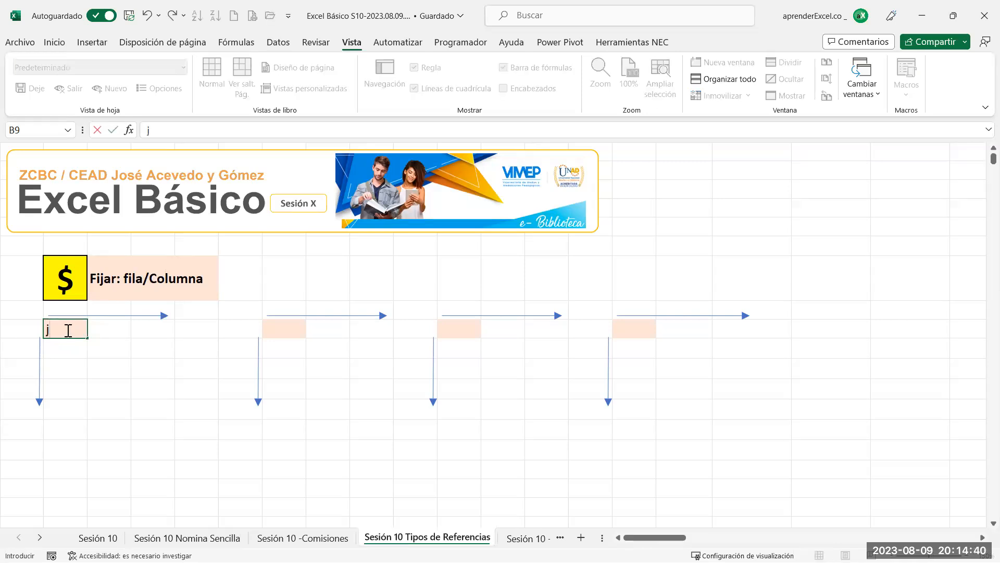
key("BackSpace")
type("J7")
key("Return")
Enter J8 in B10, directly below J7, to represent the reference copied one row down
left_click(67, 328)
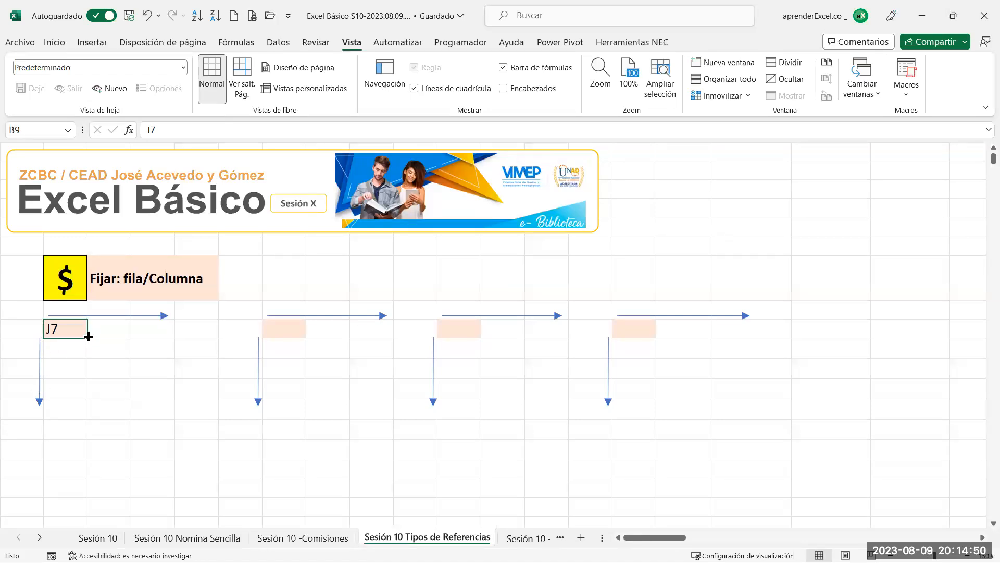
left_click(77, 353)
left_click(85, 334)
left_click(79, 348)
left_click(78, 329)
left_click(69, 347)
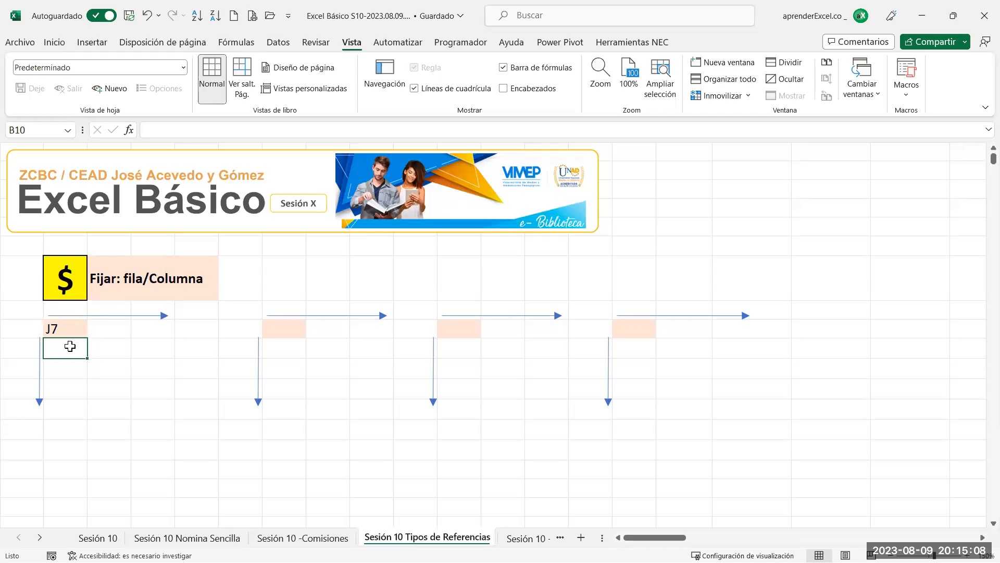
key("Up")
key("Down")
type("J7")
type("8")
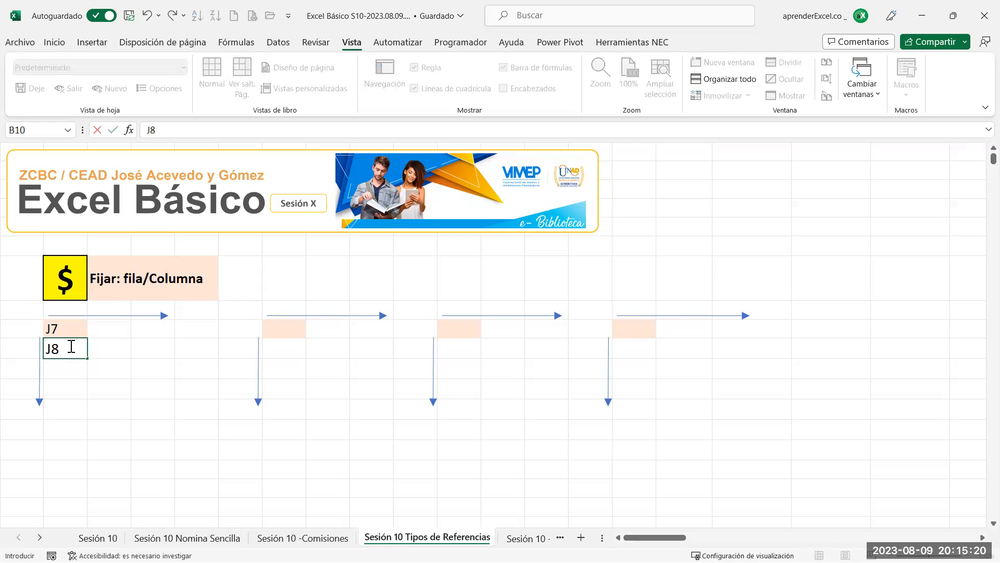
key("Return")
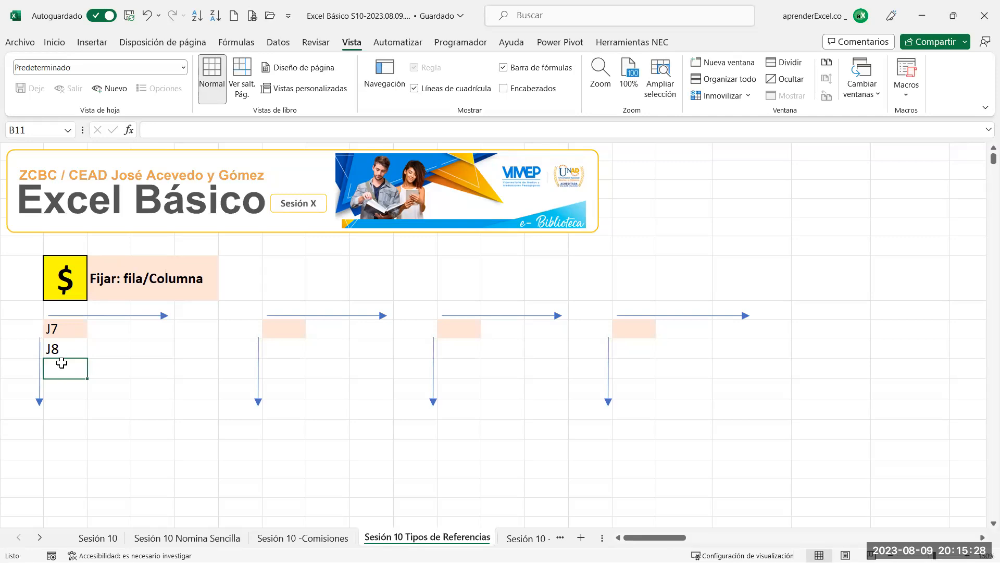
Continue the downward series with J9 in B11 and J10 in B12
type("J9")
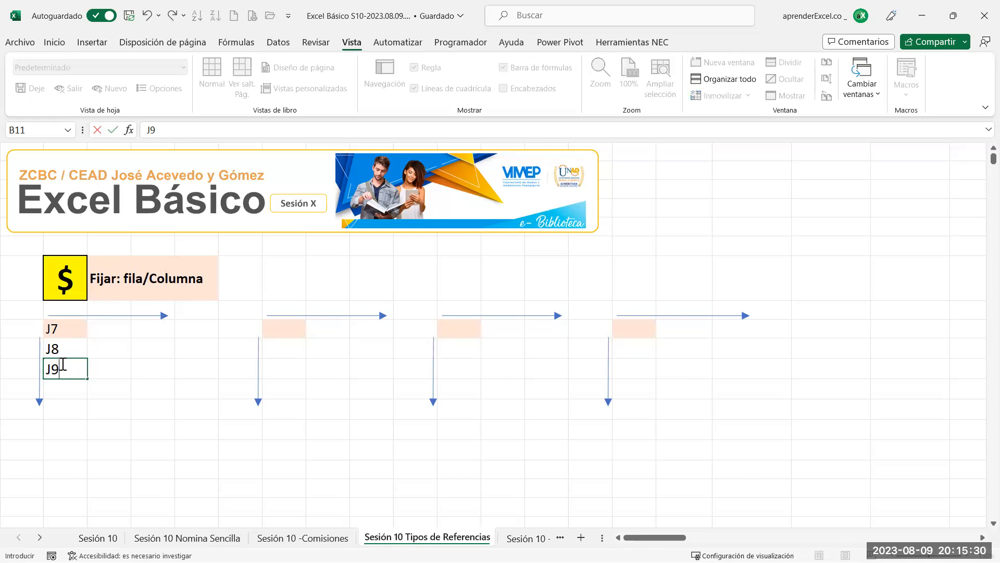
key("Return")
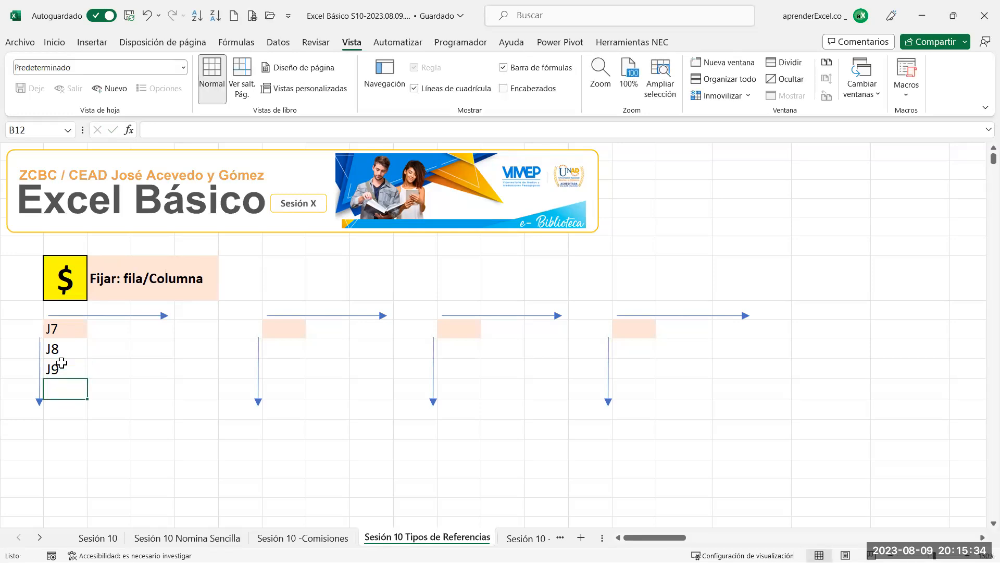
type("J10")
key("Return")
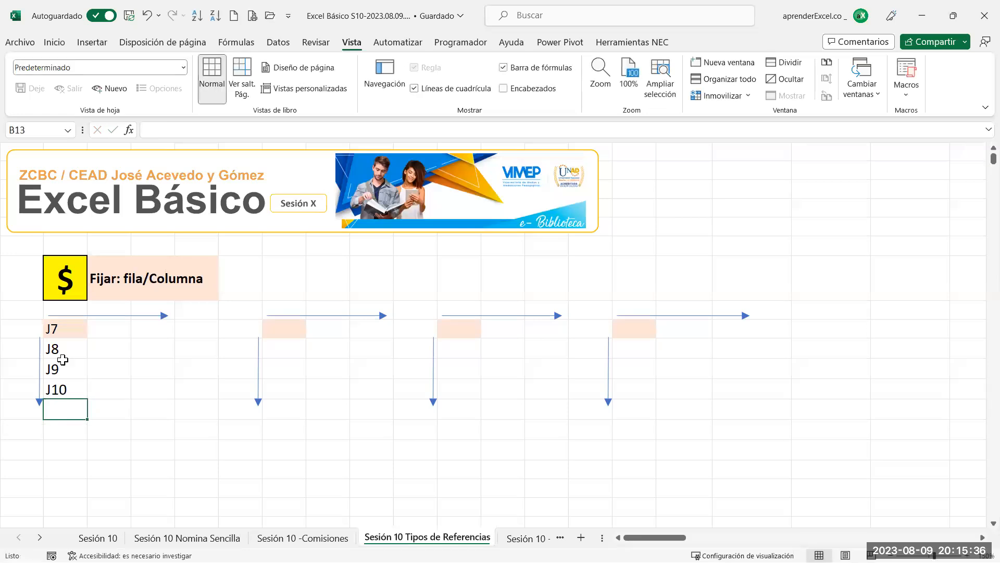
Examine the downward reference series in B10:B12 and the starting cell B9 beside the empty cell C9
left_click(40, 346)
left_click_drag(55, 345, 55, 388)
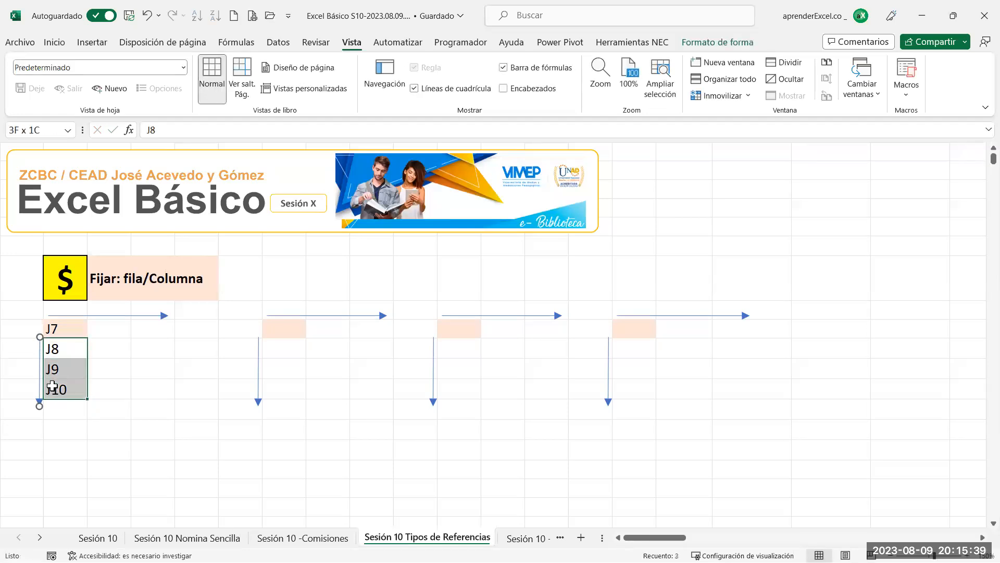
left_click(57, 328)
left_click(109, 330)
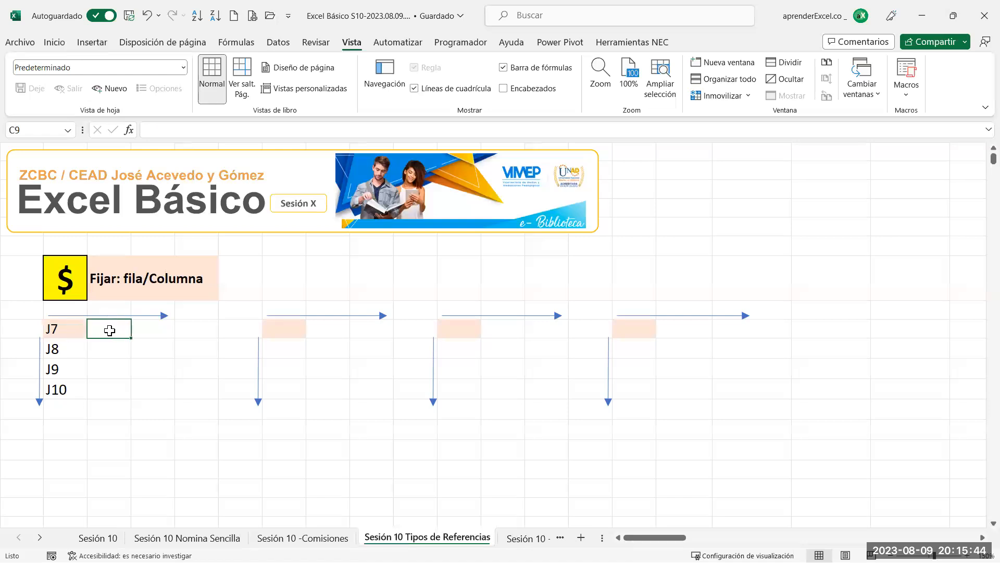
left_click_drag(58, 329, 92, 330)
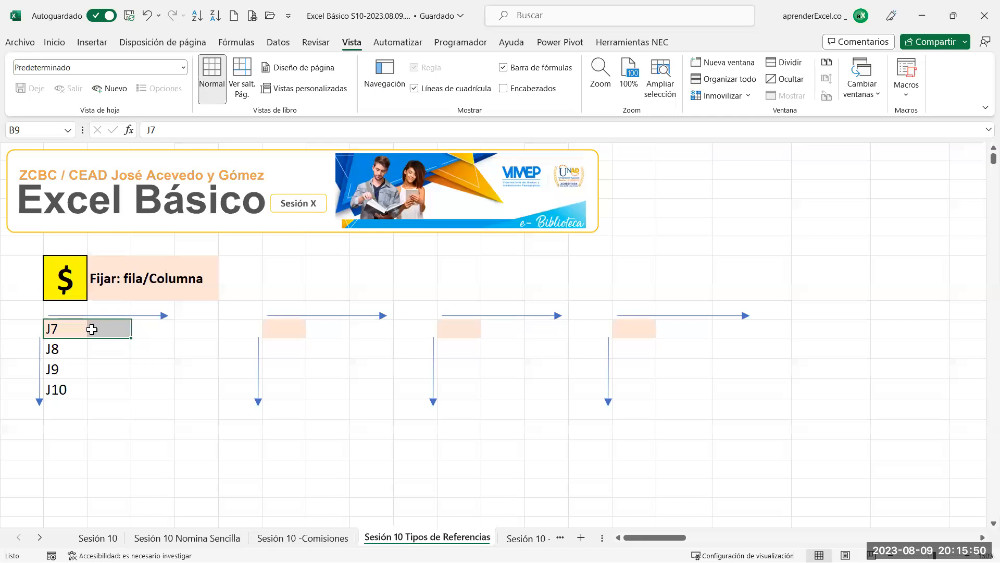
left_click(61, 327)
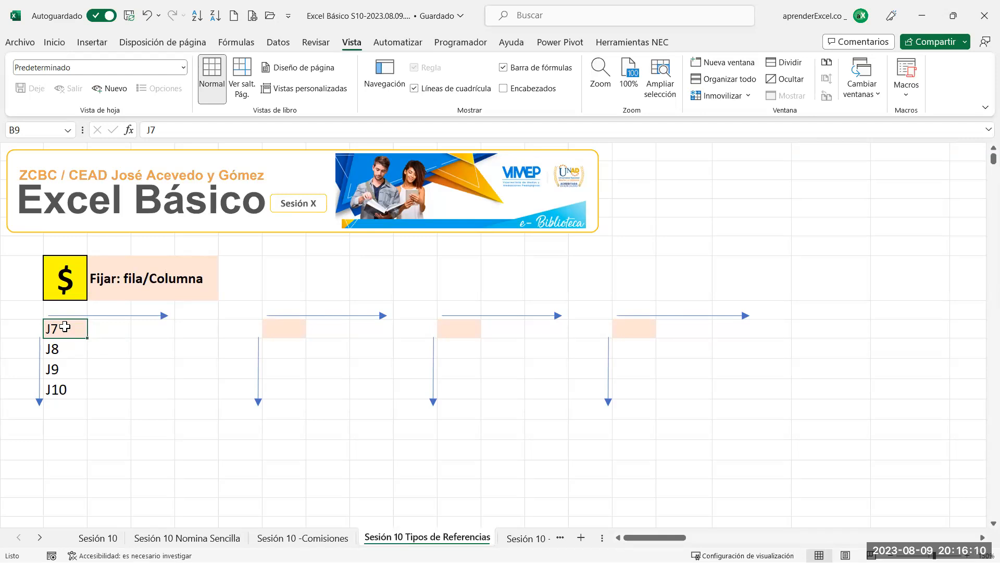
left_click_drag(64, 327, 105, 329)
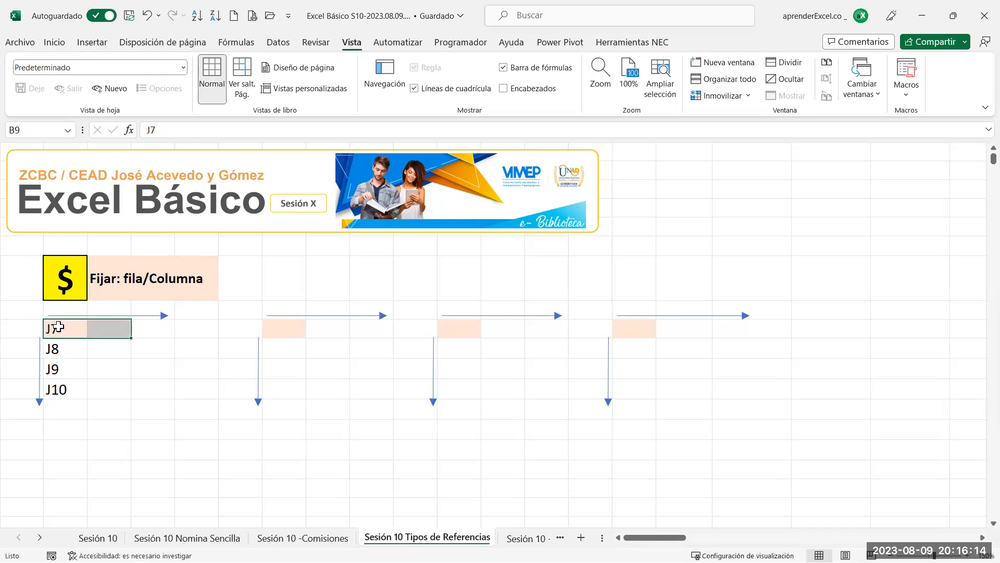
Change the starting sample reference in B9 to A7
left_click(53, 327)
left_click(150, 131)
key("BackSpace")
type("A")
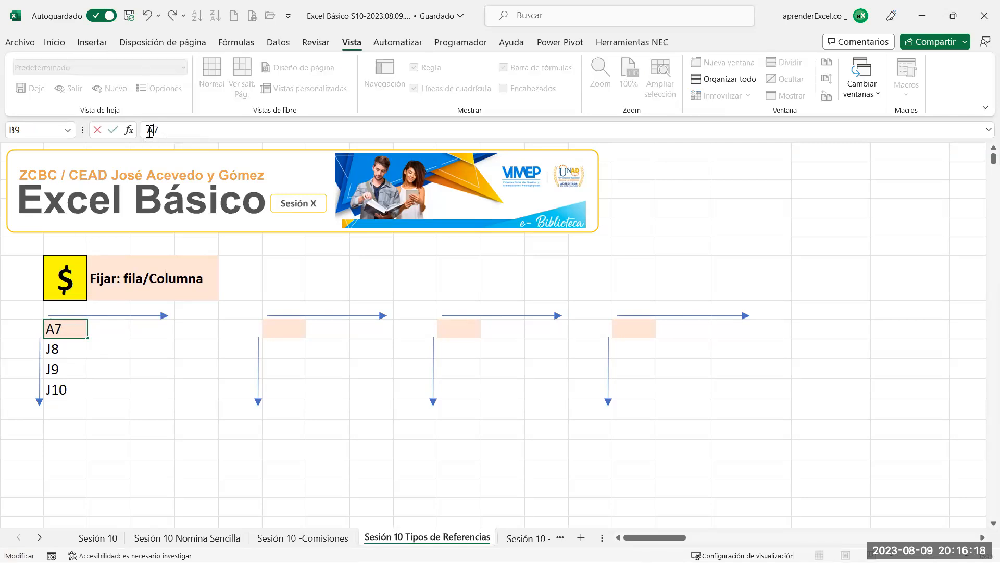
key("Return")
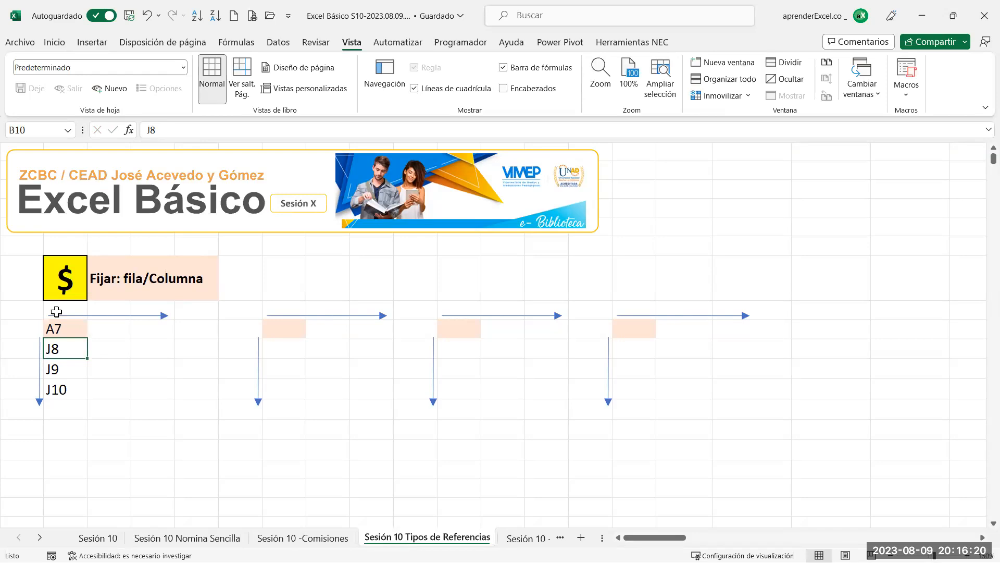
Change the downward references in B10, B11 and B12 to A8, A9 and A10
double_click(53, 347)
key("BackSpace")
type("A")
double_click(55, 368)
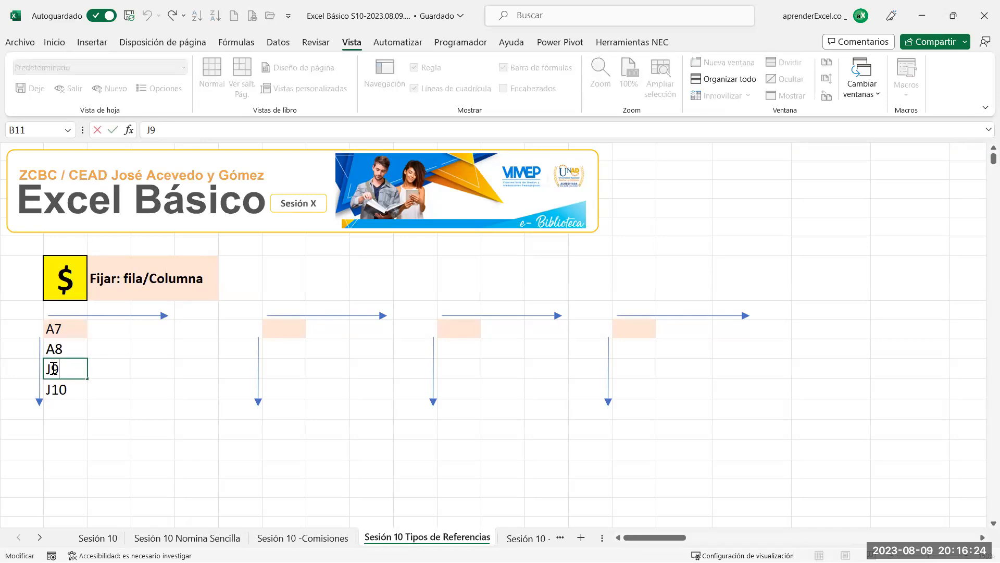
key("BackSpace")
type("A")
key("Return")
double_click(48, 388)
key("BackSpace")
type("A")
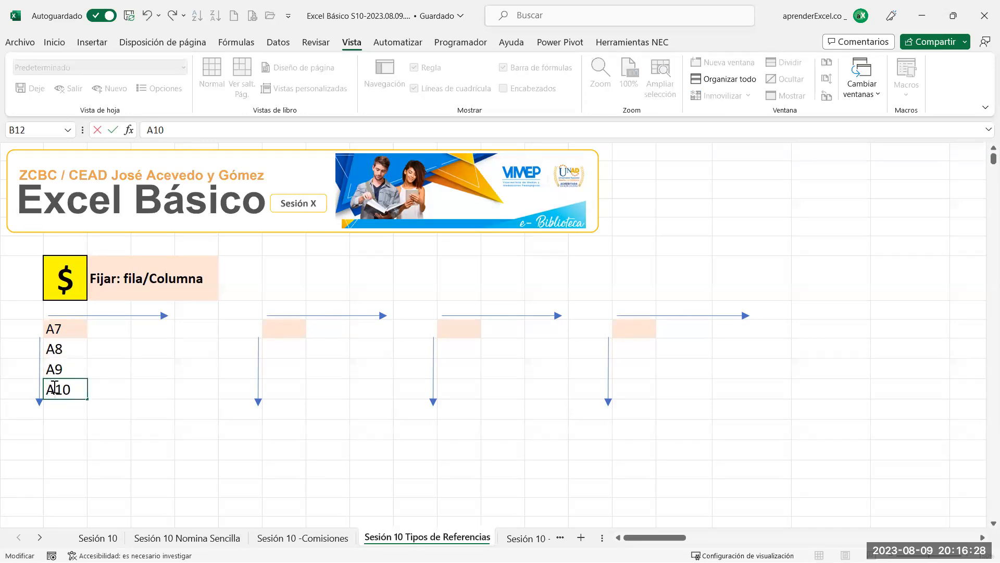
key("Return")
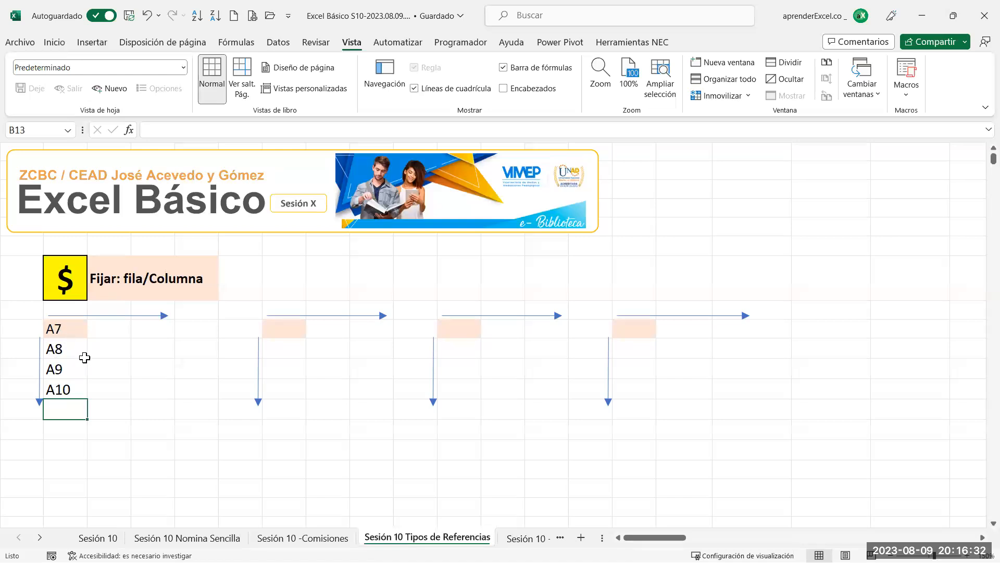
Fill the horizontal series beside A7 with B7 in C9 and C7 in D9
left_click(107, 332)
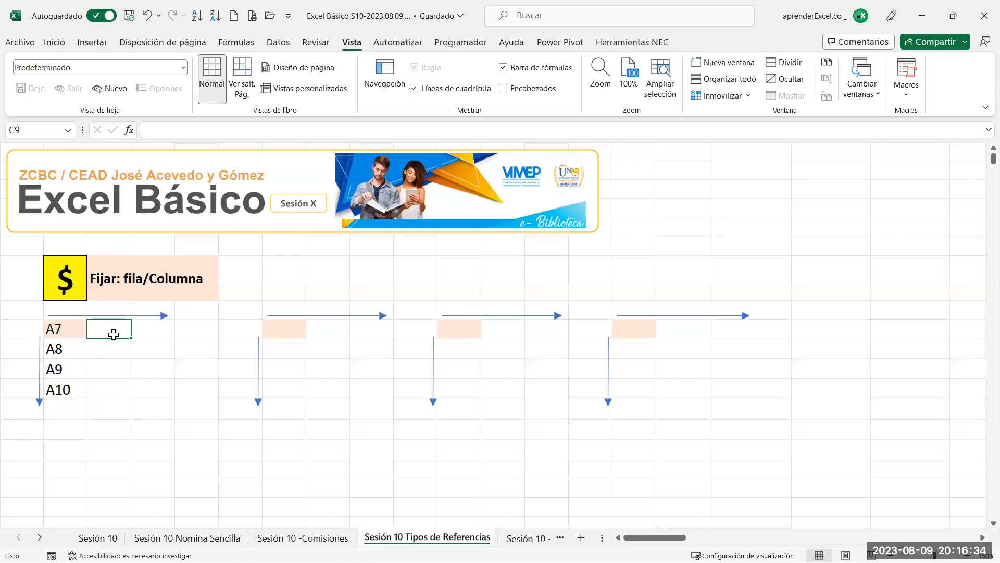
type("B7")
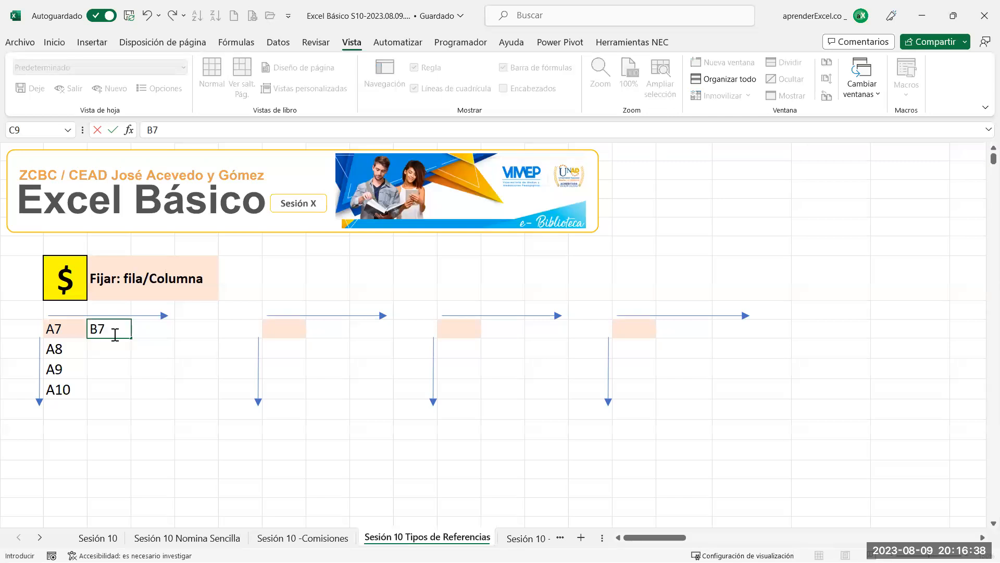
key("Tab")
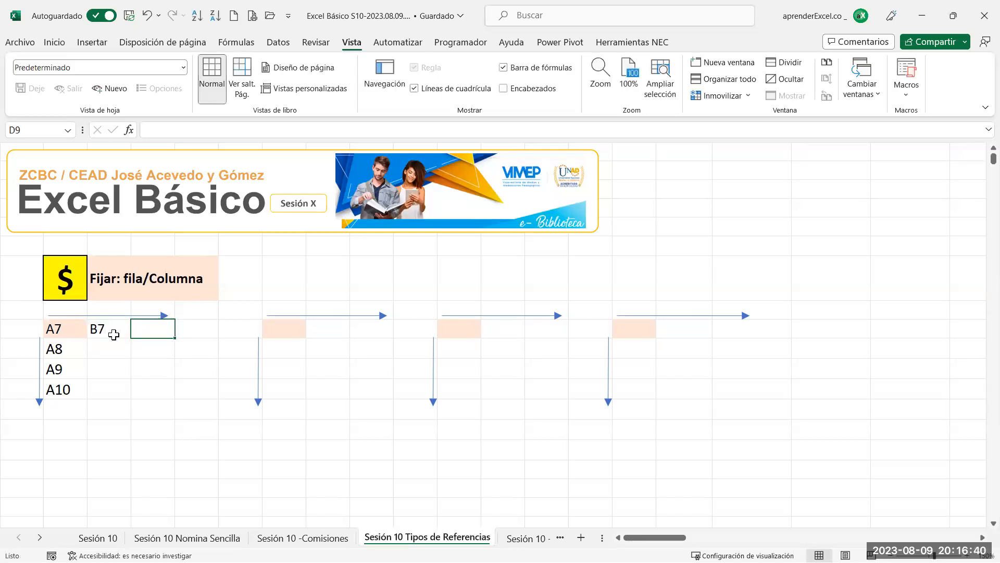
type("C7")
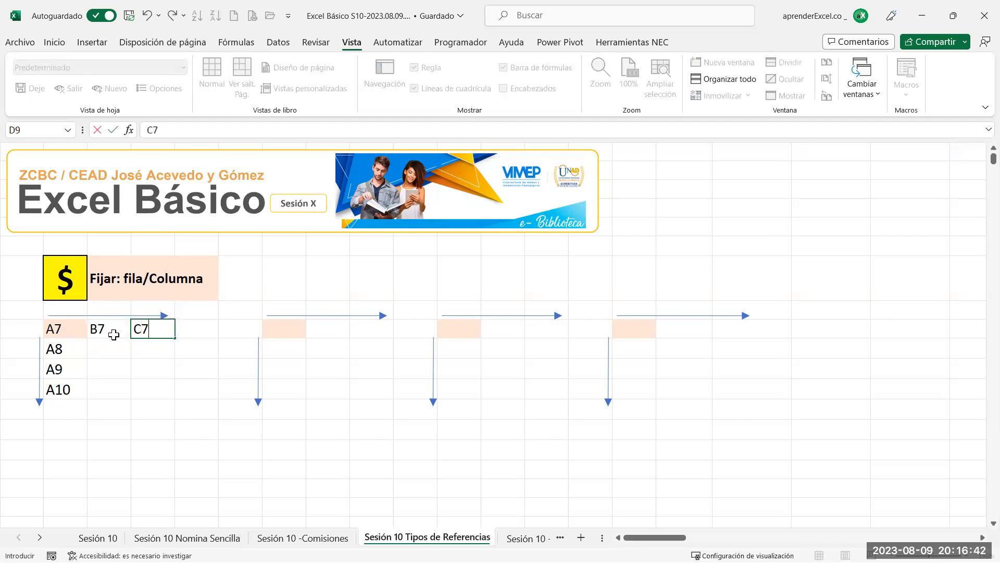
key("Return")
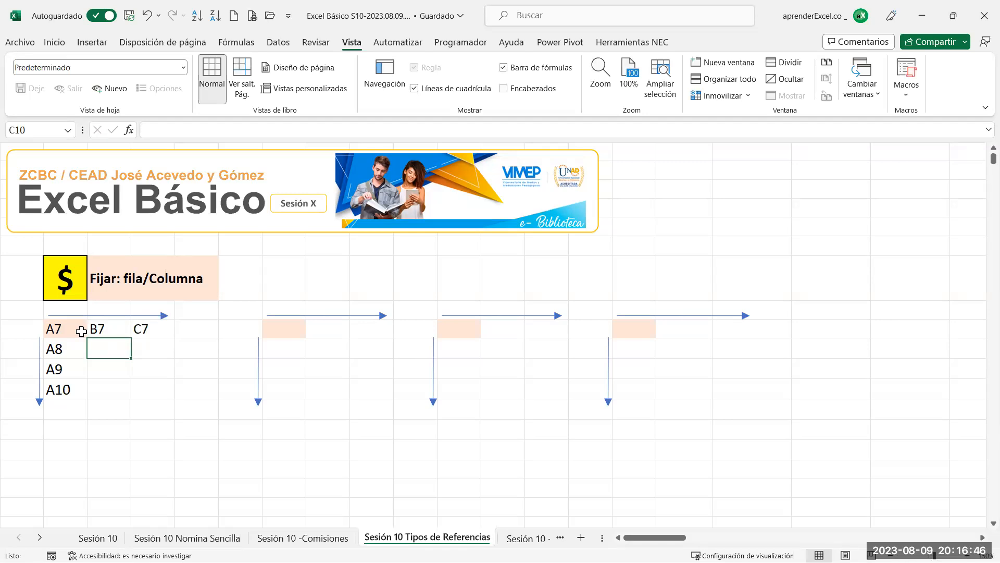
Label the first example below its series with Referencia in B13 and relativa in B14
left_click(63, 409)
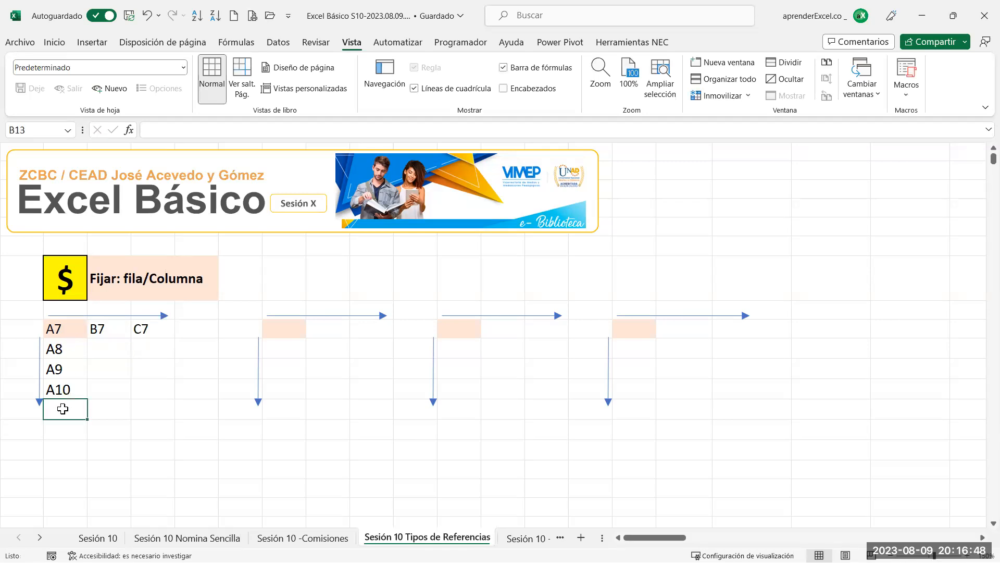
type("r")
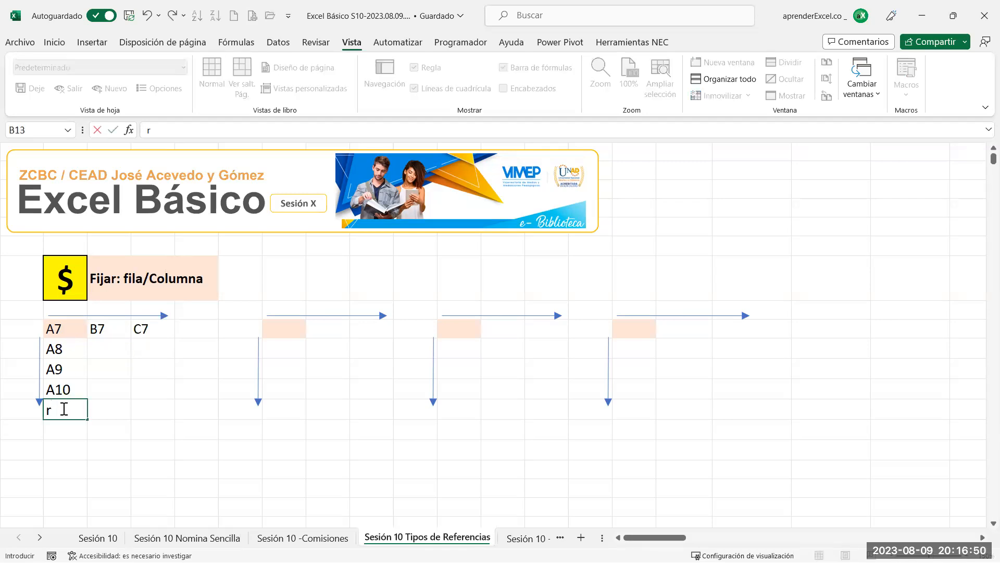
type("EFERENCIA")
key("Return")
type("r")
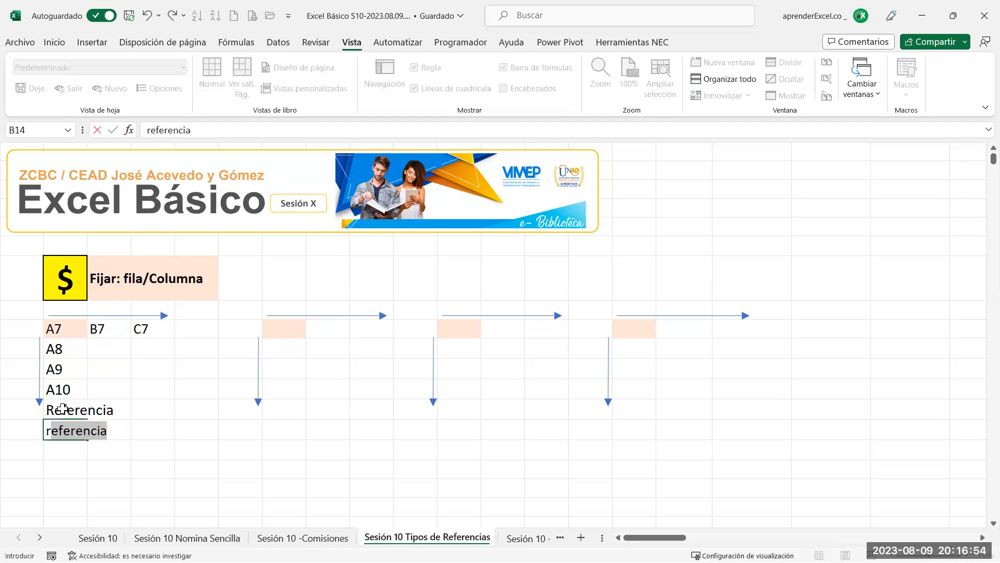
type("elativa")
key("Return")
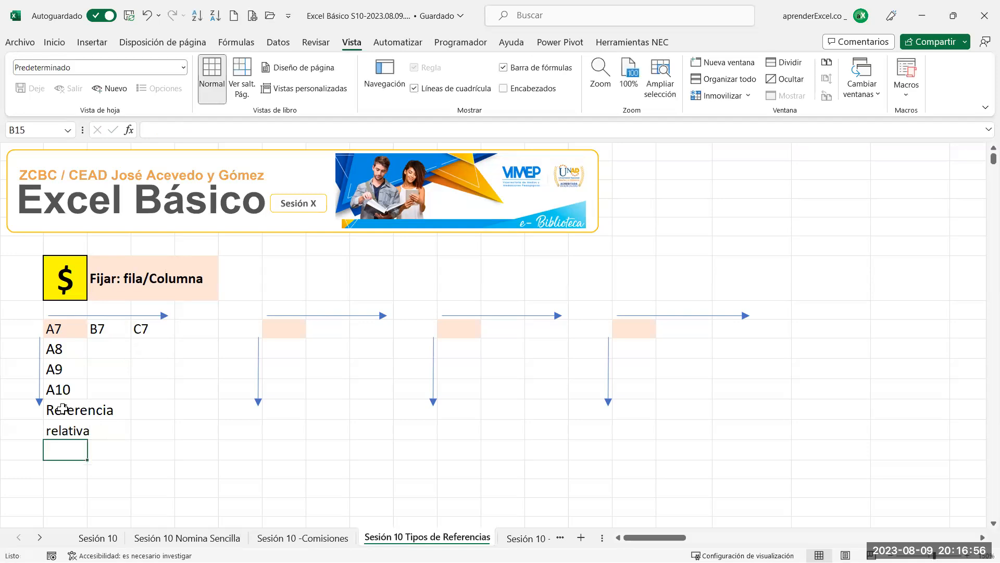
Apply a thick outside border around the whole first example, range A8:D14
left_click_drag(62, 408, 127, 431)
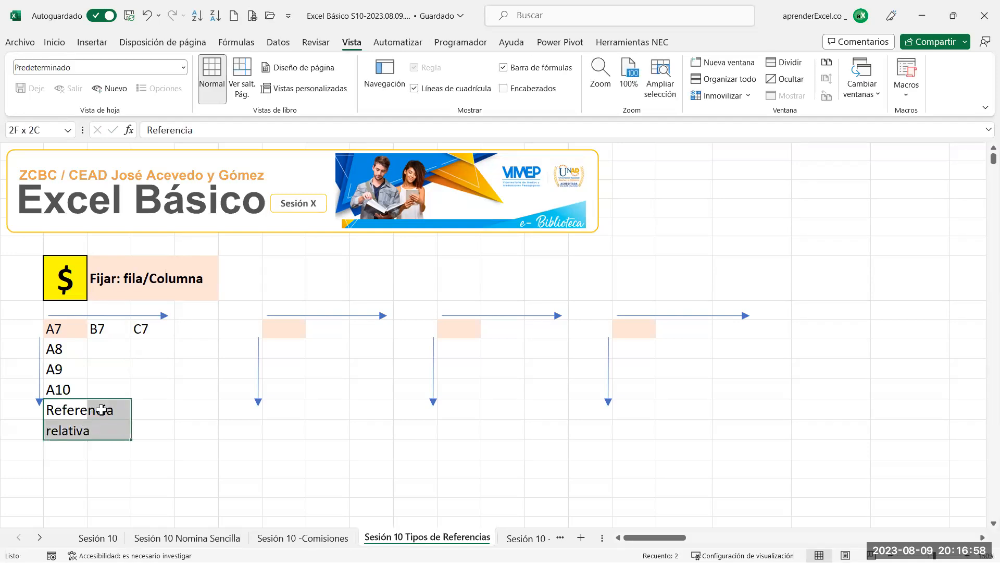
left_click_drag(22, 310, 169, 432)
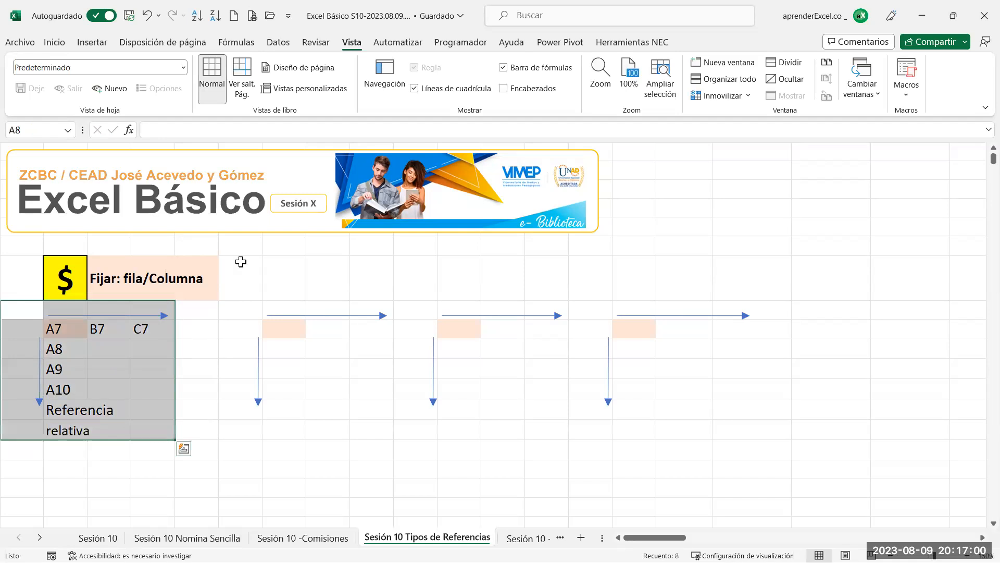
left_click(53, 44)
left_click(159, 88)
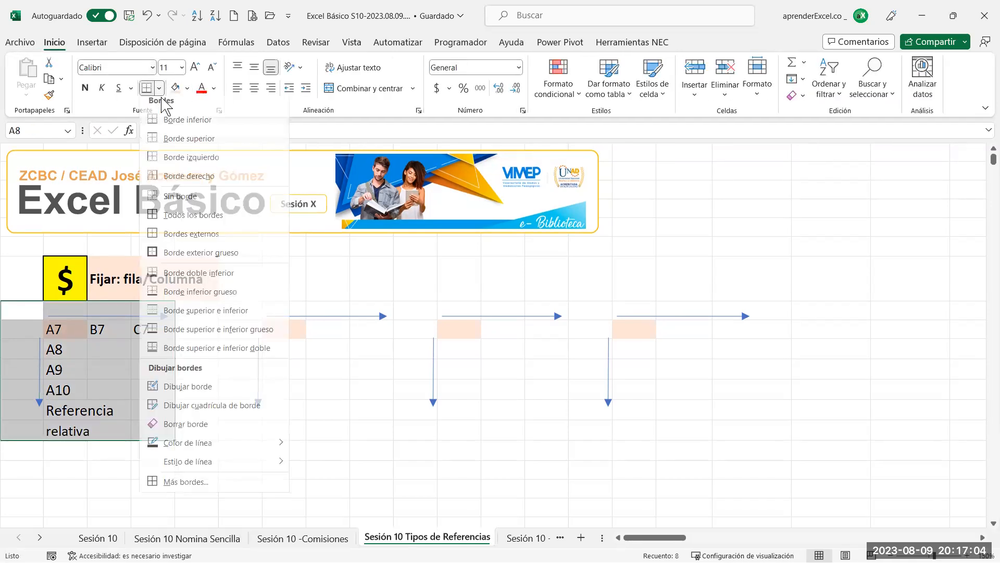
left_click(161, 258)
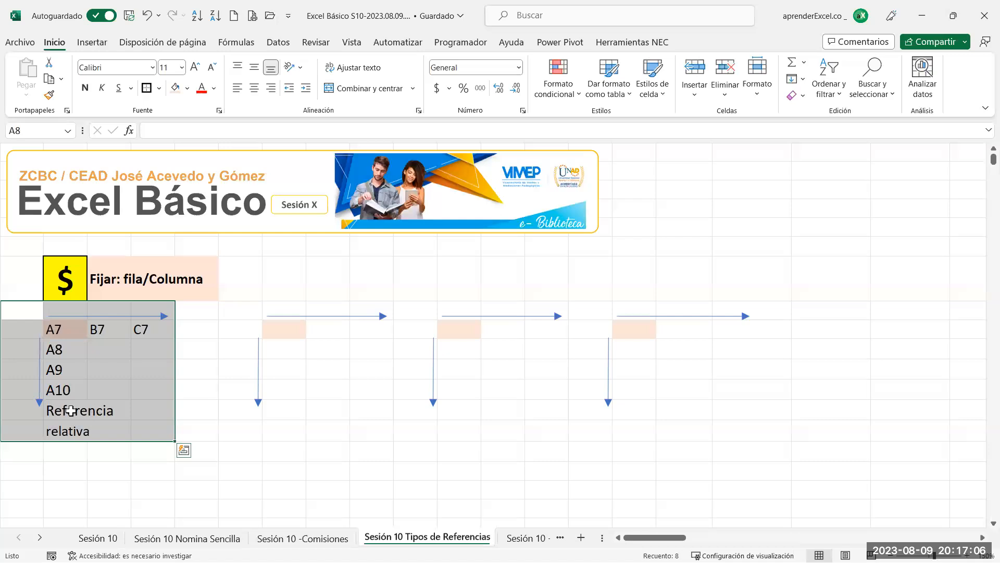
Fill the label area of the first example, A13:D14, with standard yellow
left_click(71, 410)
left_click_drag(71, 410, 136, 425)
left_click_drag(40, 415, 134, 429)
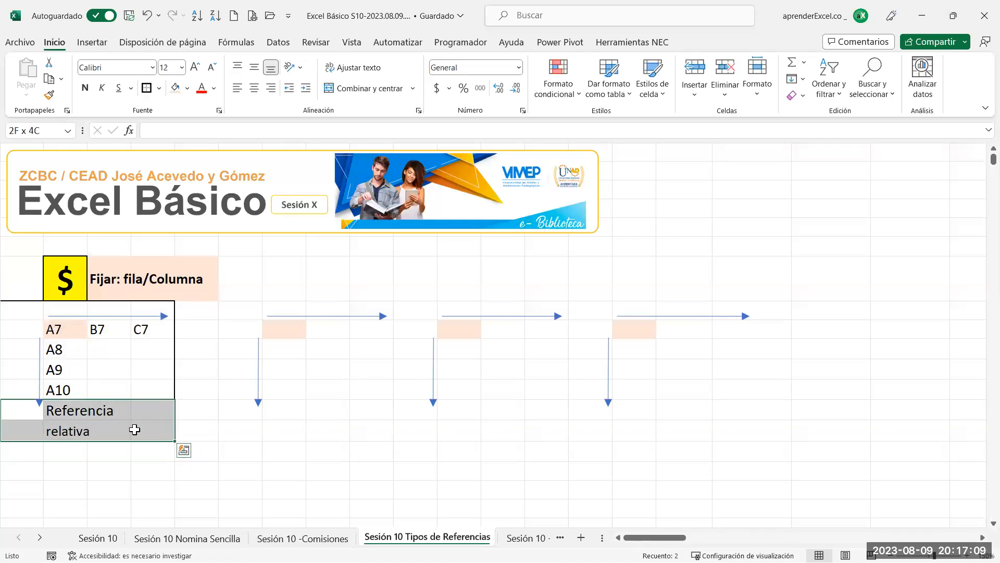
left_click(187, 88)
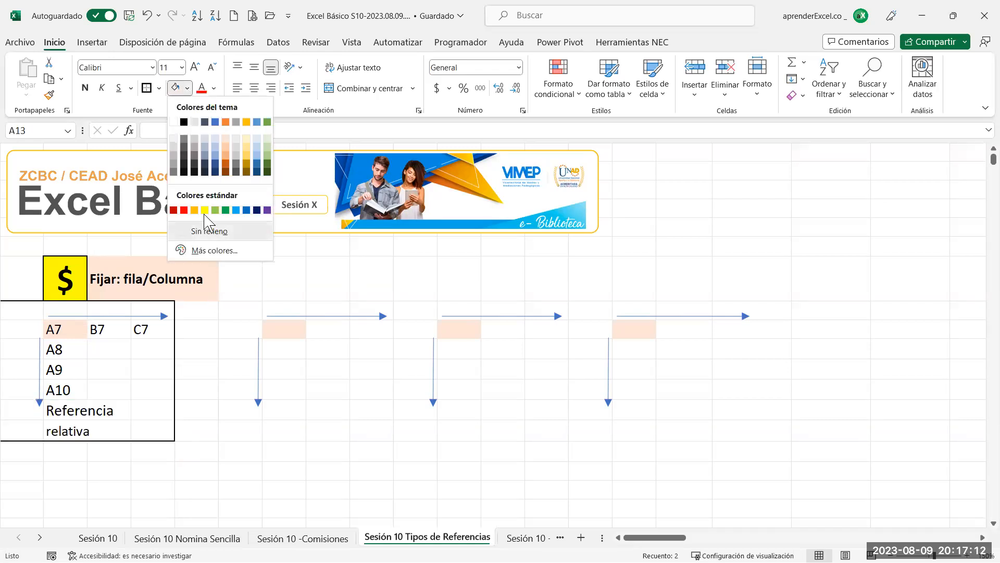
left_click(205, 210)
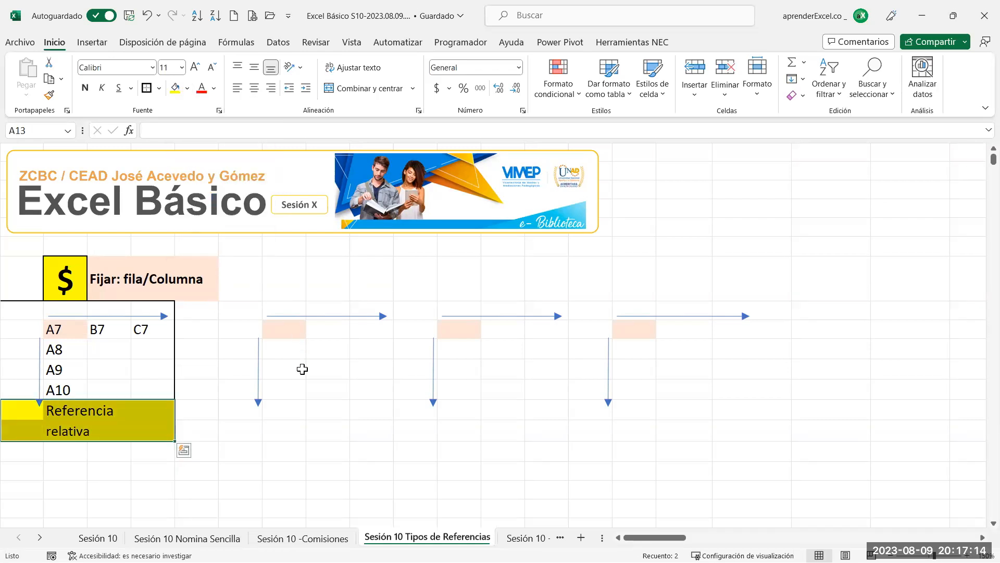
Insert a blank column at column J to widen the gap between the second and third arrow diagrams
left_click(302, 368)
left_click(410, 304)
key("shift+space")
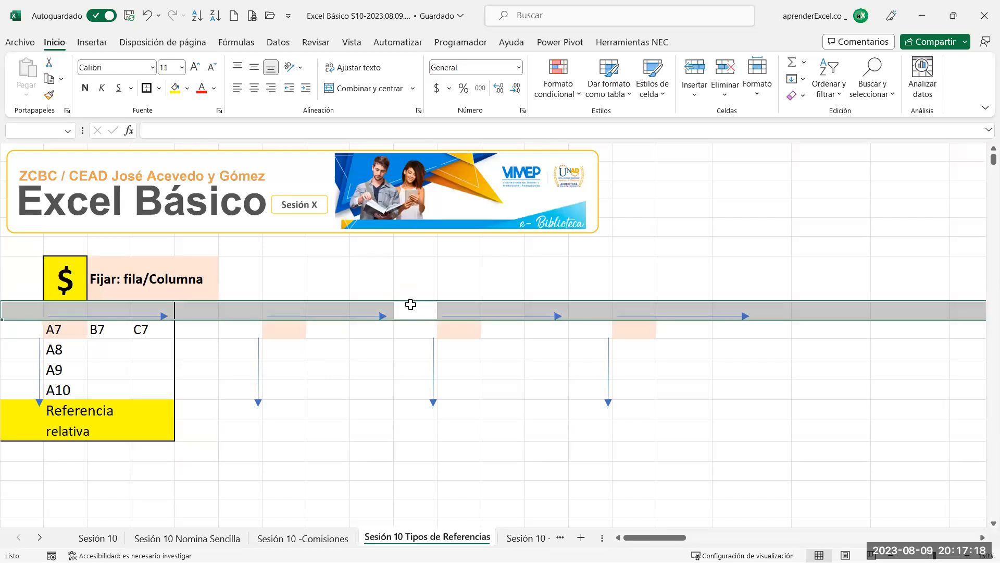
left_click(417, 283)
key("ctrl+space")
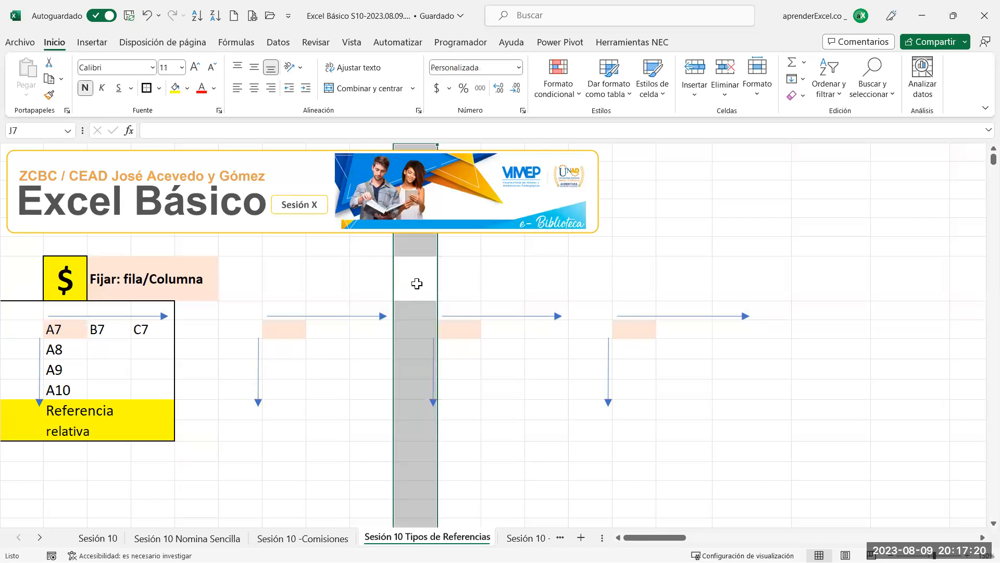
key("ctrl+plus")
Insert a blank column at column O to separate the third and fourth arrow diagrams
left_click(641, 286)
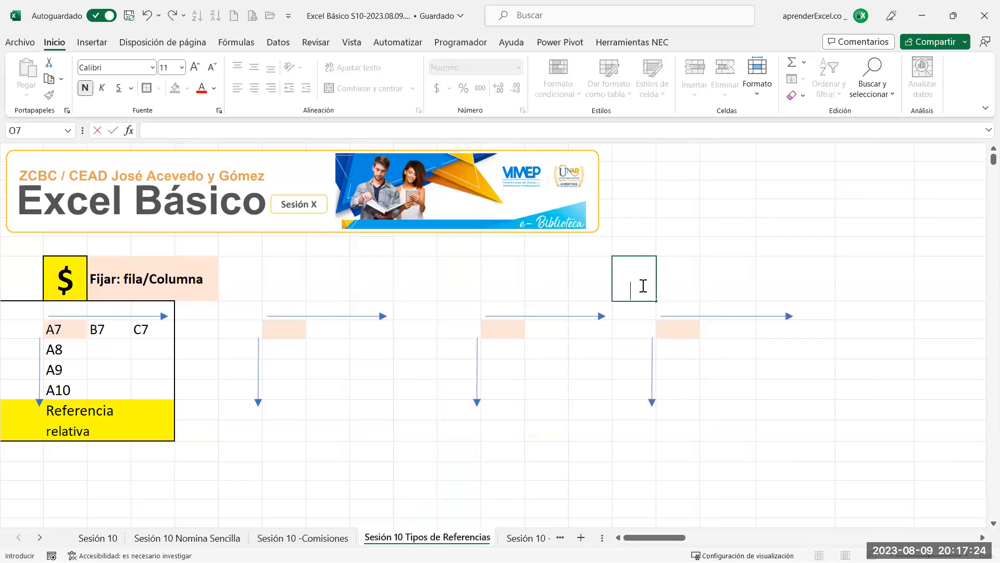
key("Escape")
key("ctrl+space")
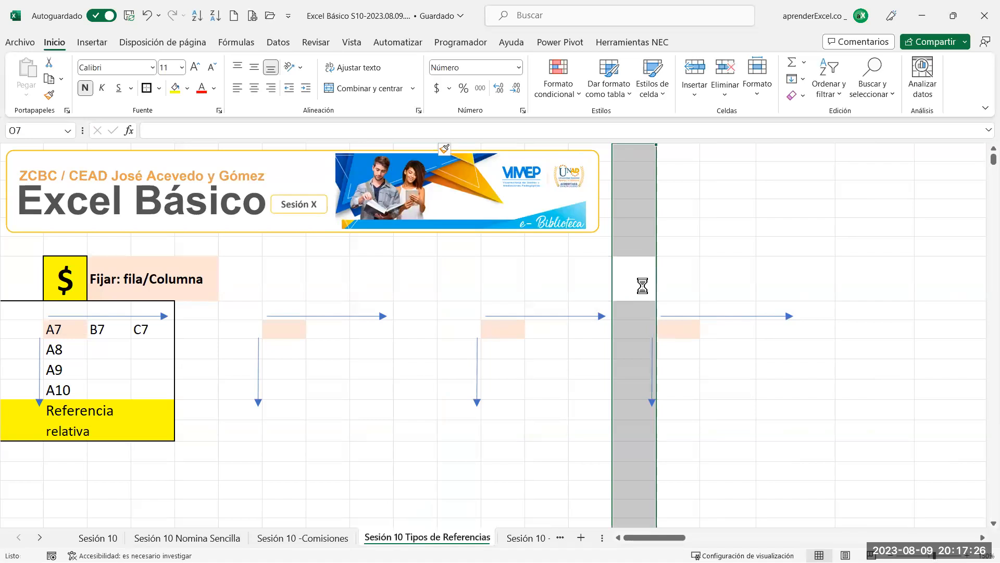
key("ctrl+plus")
left_click(642, 285)
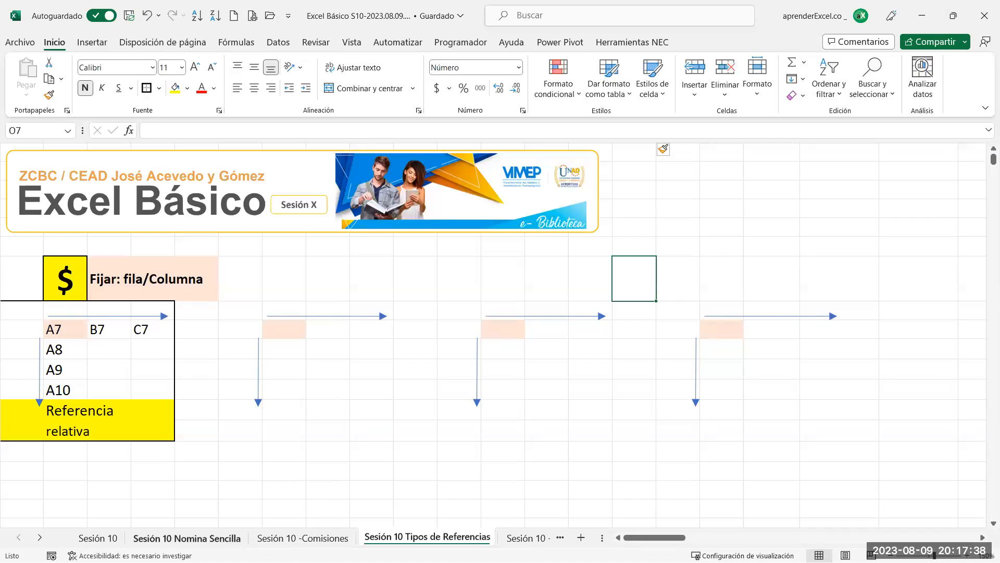
Turn off the formula display on the Sesión 10 Nomina Sencilla sheet so columns D and E show calculated values
left_click(186, 537)
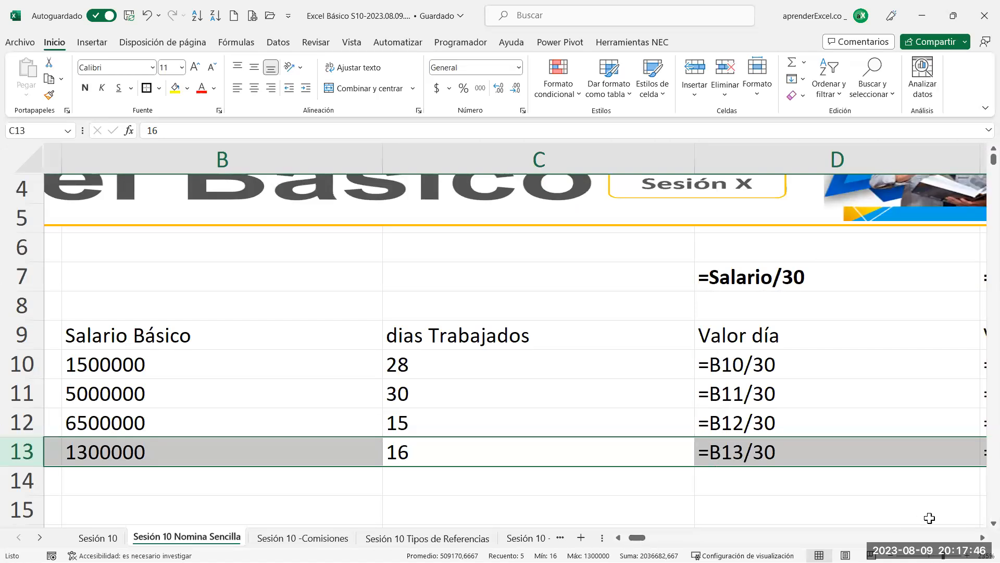
left_click(983, 537)
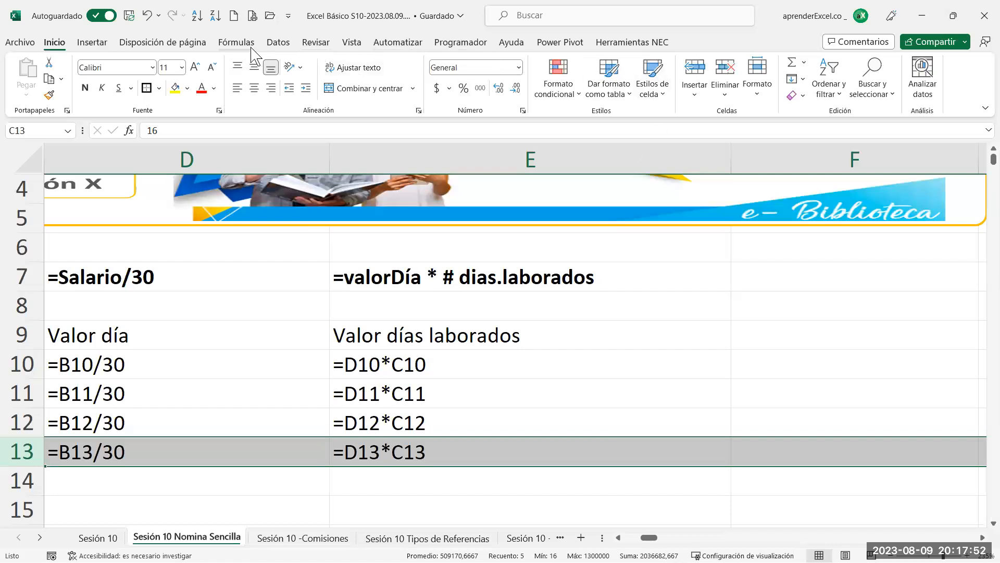
left_click(237, 42)
left_click(750, 63)
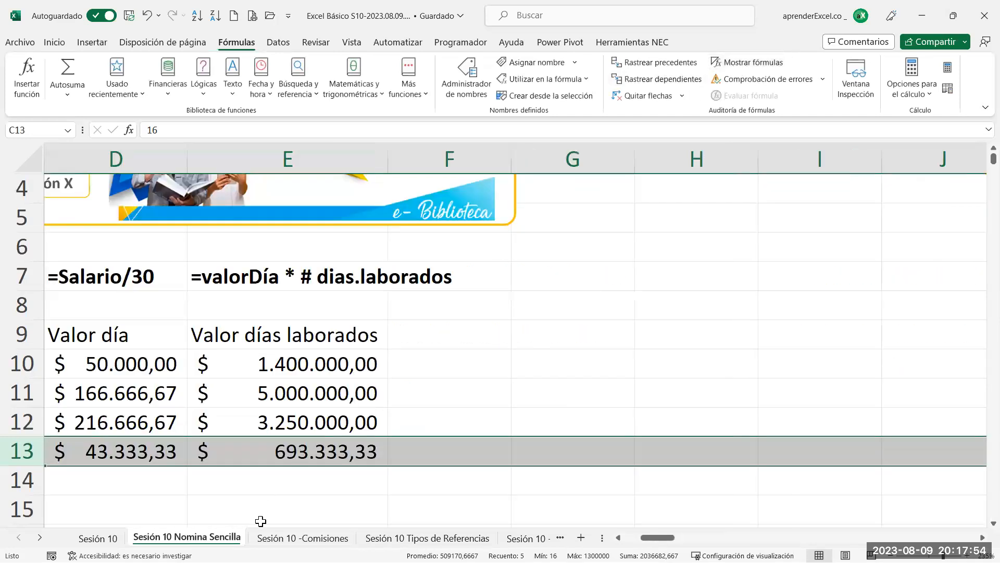
Display the formulas on the Sesión 10 -Comisiones sheet to examine the commission references, and turn the formula display off again
left_click(279, 537)
left_click(372, 339)
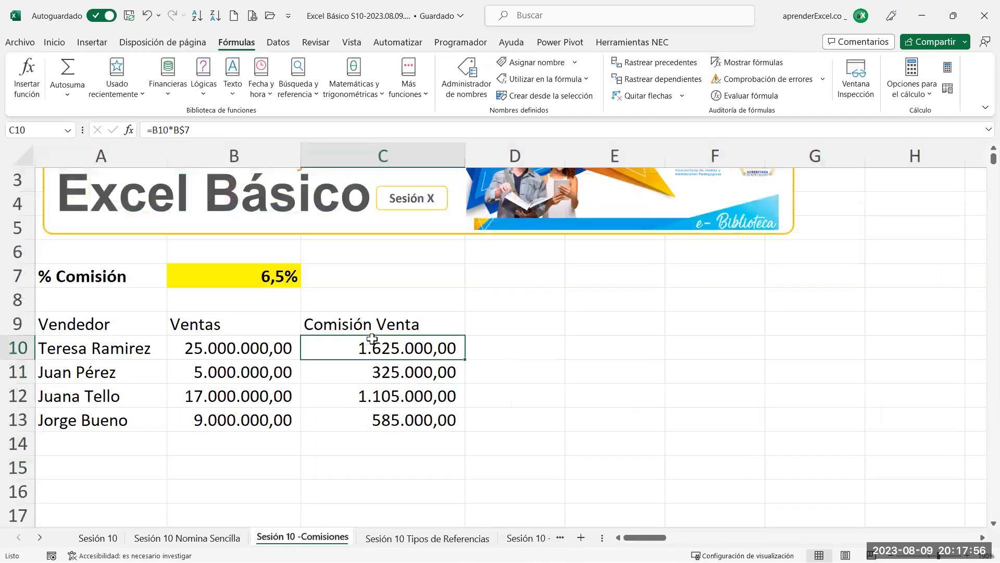
left_click(740, 62)
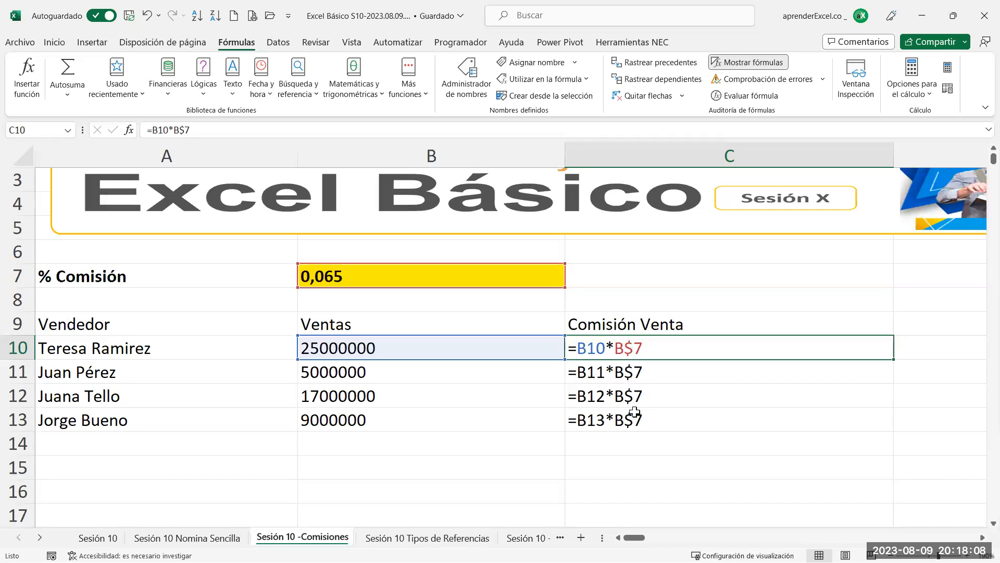
left_click(734, 67)
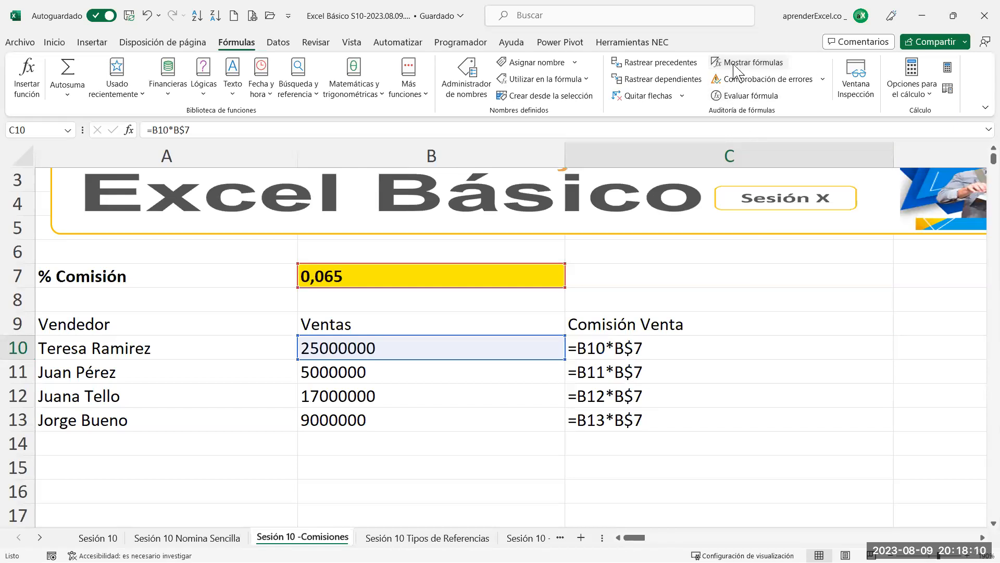
left_click(235, 541)
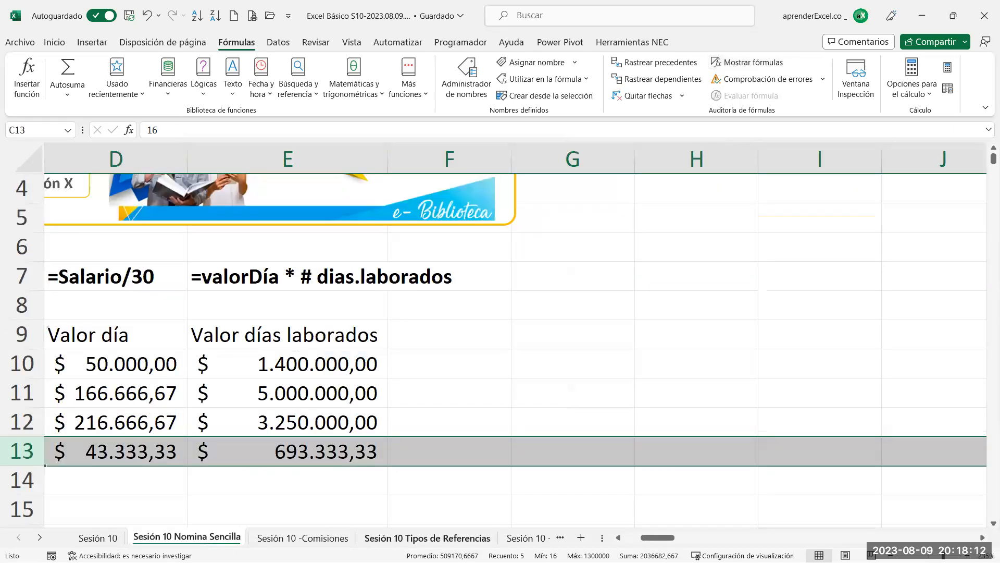
On the Sesión 10 Tipos de Referencias sheet, make A7 in cell B9 bold and copy it to G9, the second diagram's start cell
left_click(417, 538)
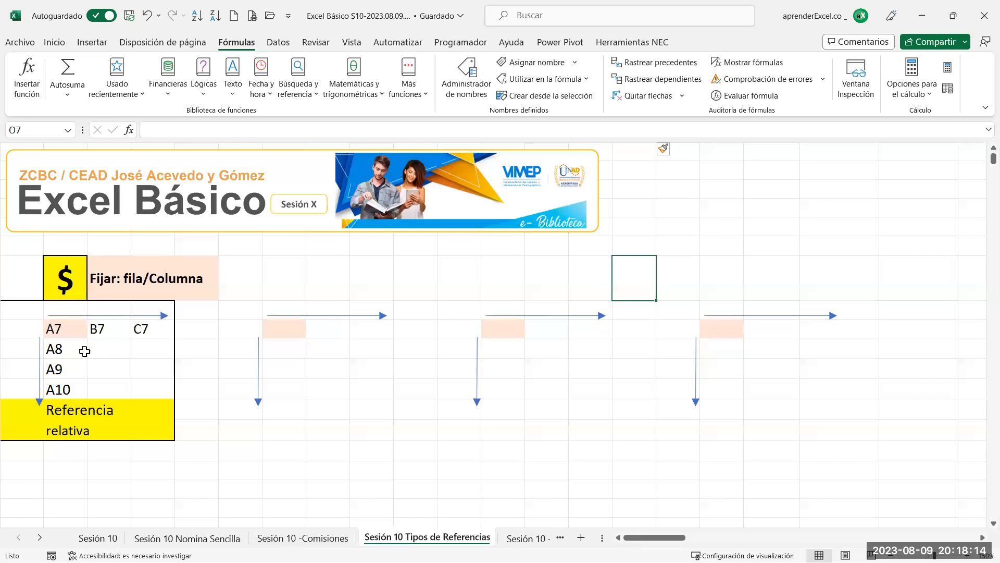
left_click(62, 330)
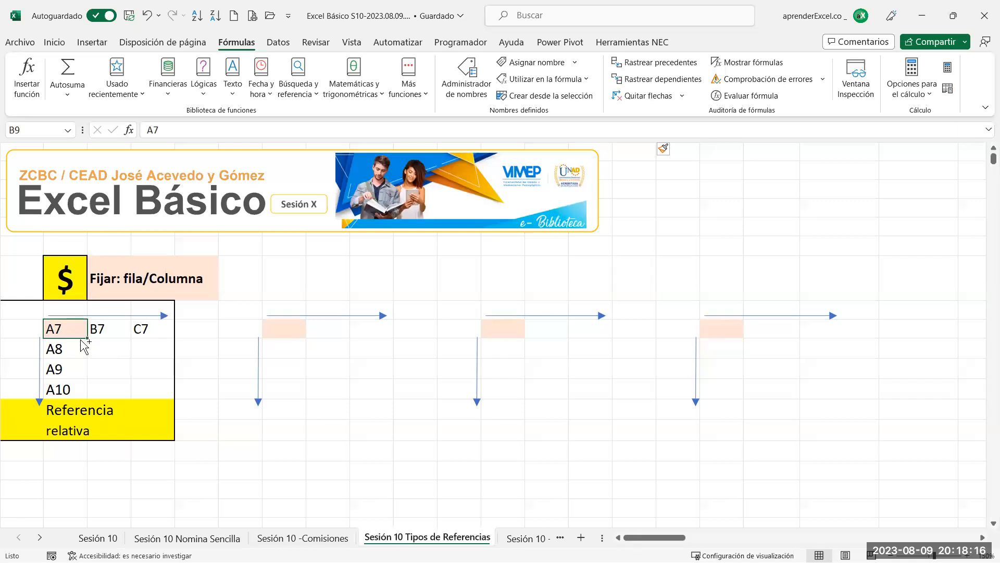
key("ctrl+c")
left_click(277, 329)
key("Return")
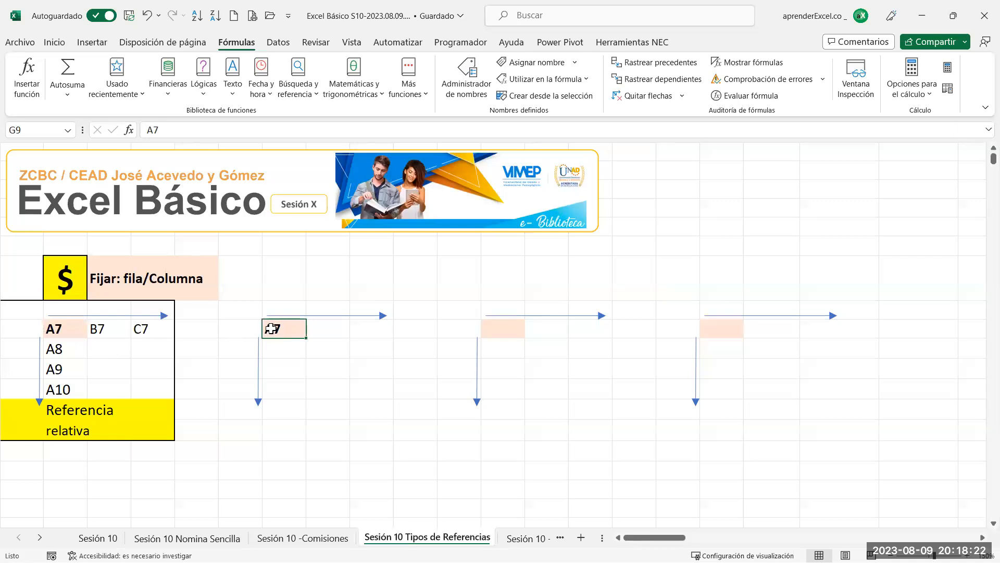
Change the reference in G9 to A$7 so its row is fixed
double_click(271, 329)
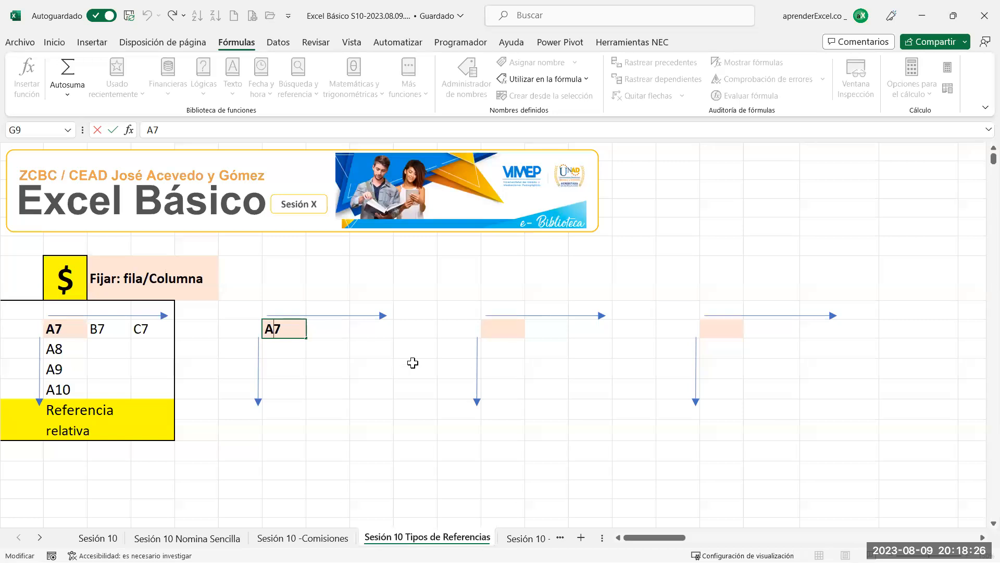
type("&")
key("BackSpace")
type("$")
key("Return")
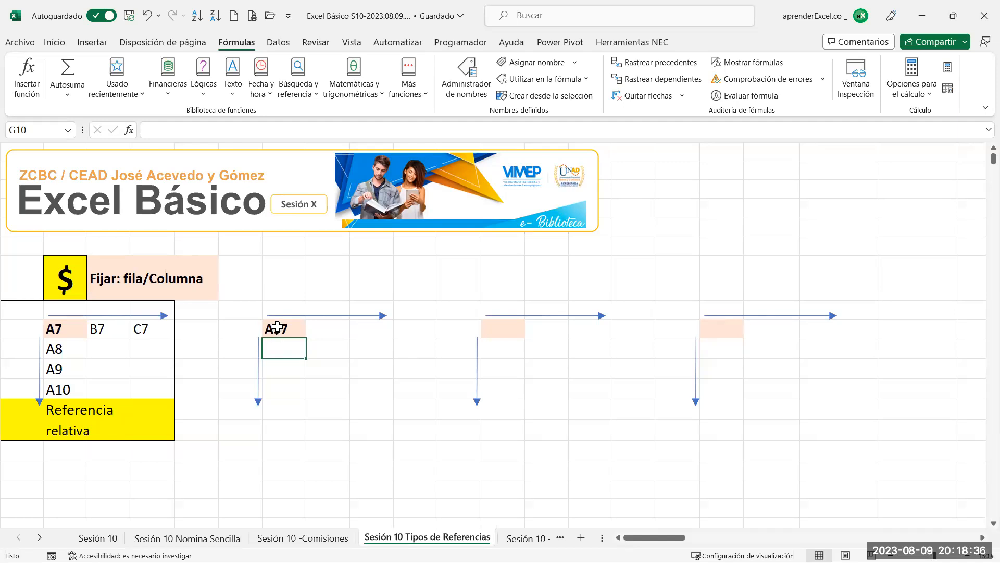
Enter A$7 in cells G10, G11 and G12 to show the reference copied downward
left_click(278, 329)
left_click(288, 348)
left_click(273, 328)
key("Down")
type("A")
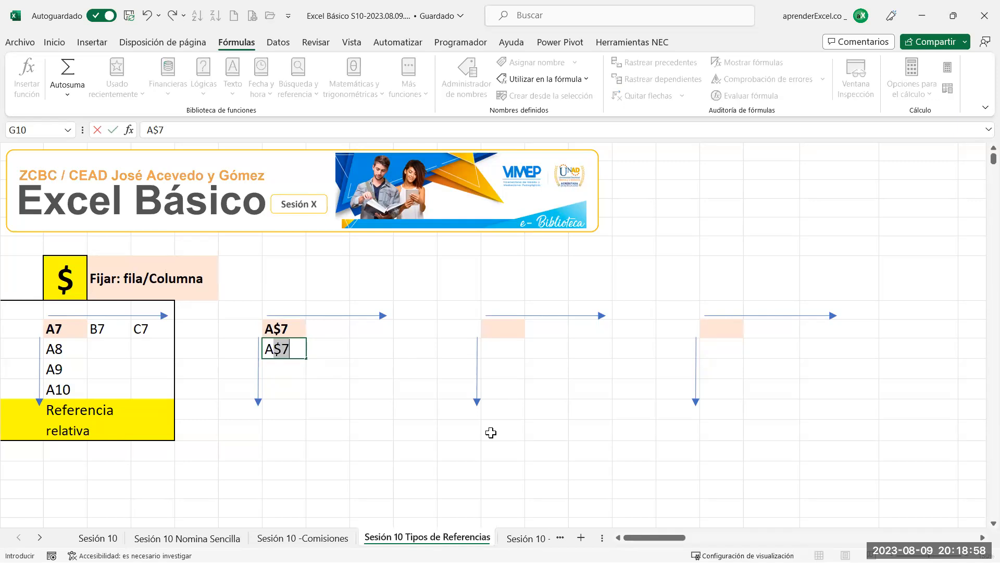
key("Return")
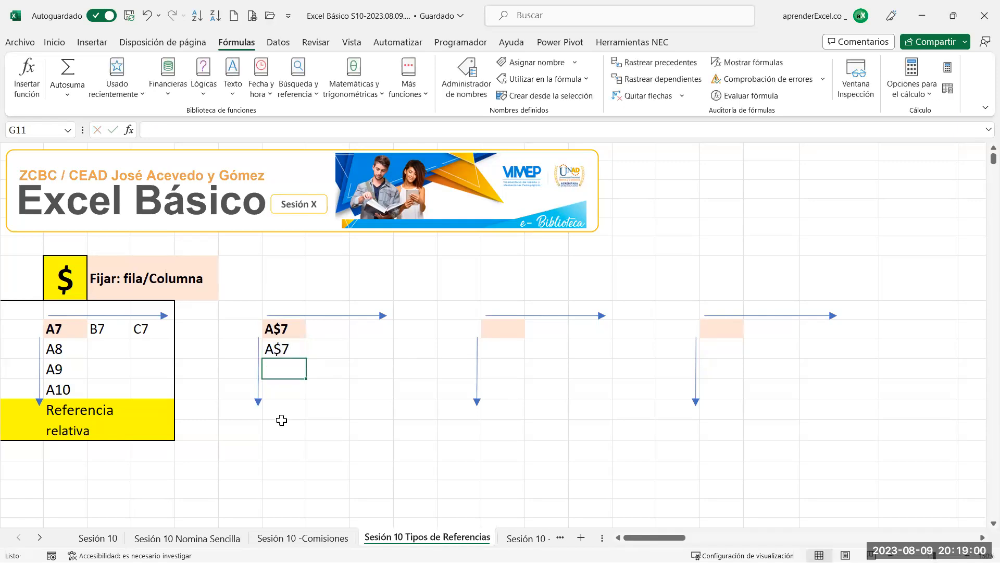
type("A$7")
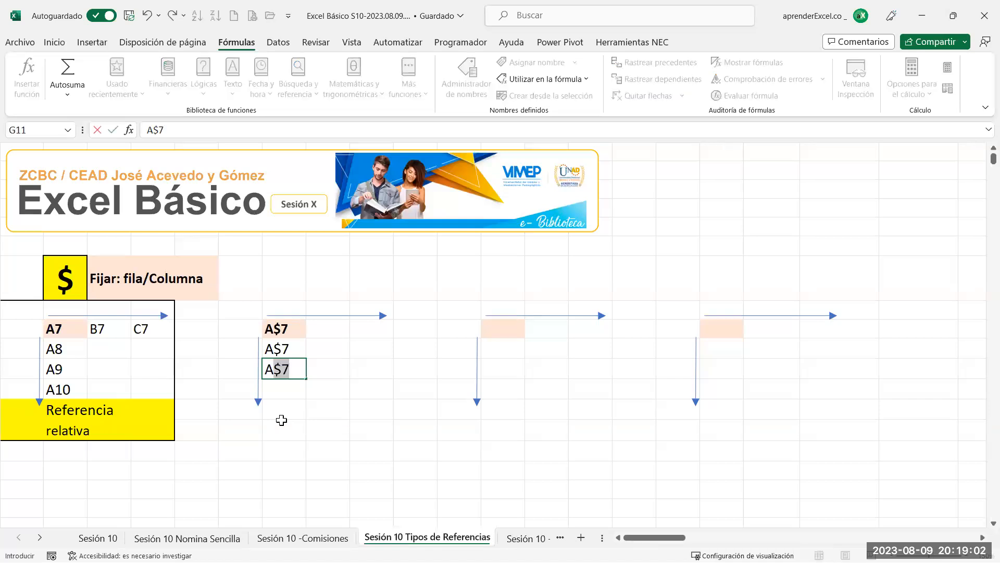
key("Return")
type("A$7")
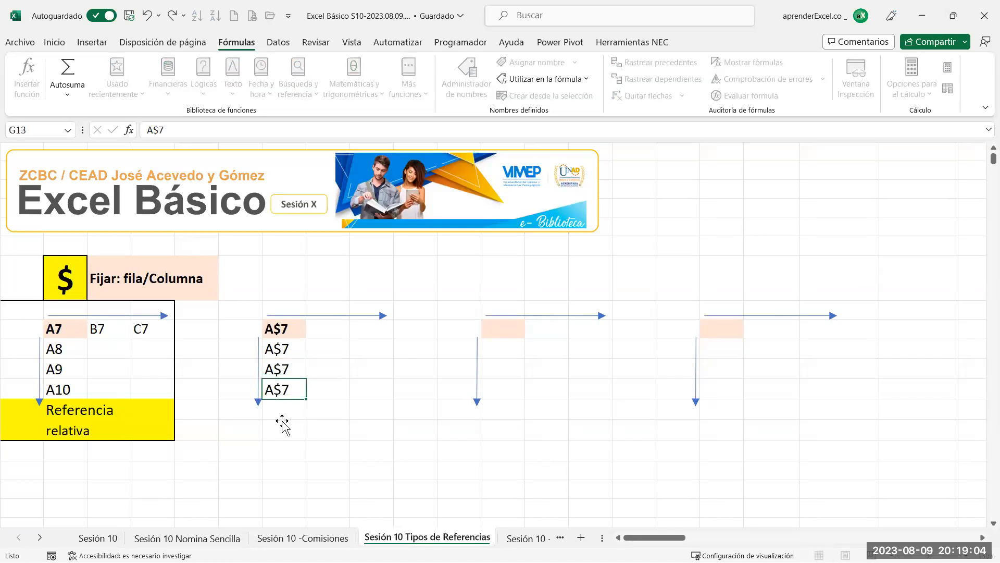
key("Return")
Colour the $7 part of the A$7 reference in G9 red
double_click(287, 345)
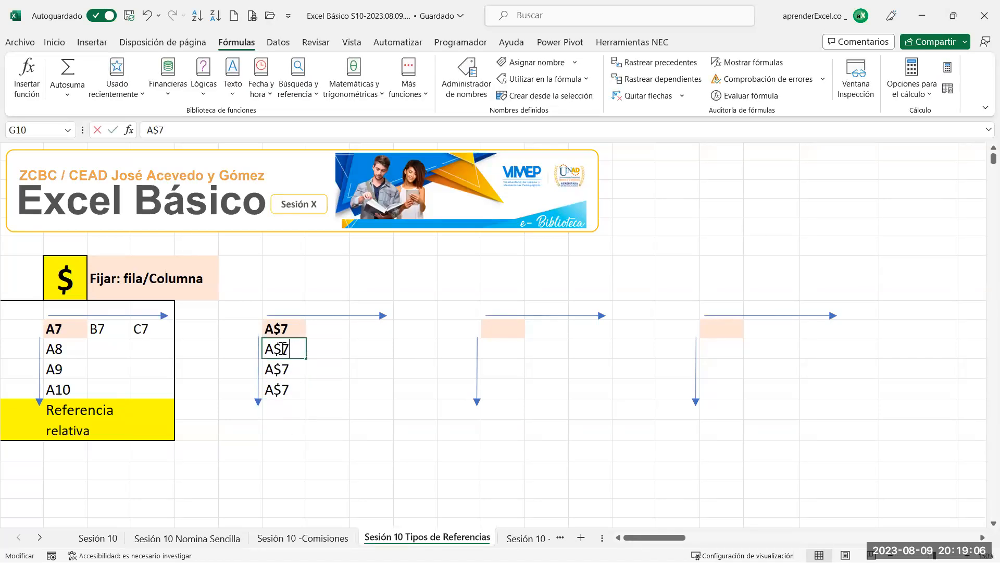
double_click(274, 326)
left_click_drag(274, 328, 289, 329)
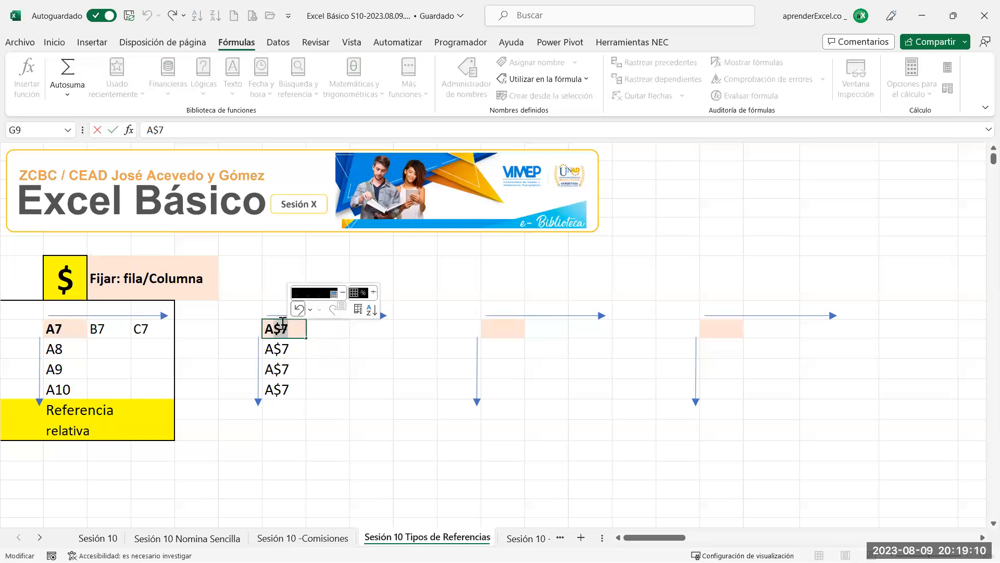
left_click(332, 312)
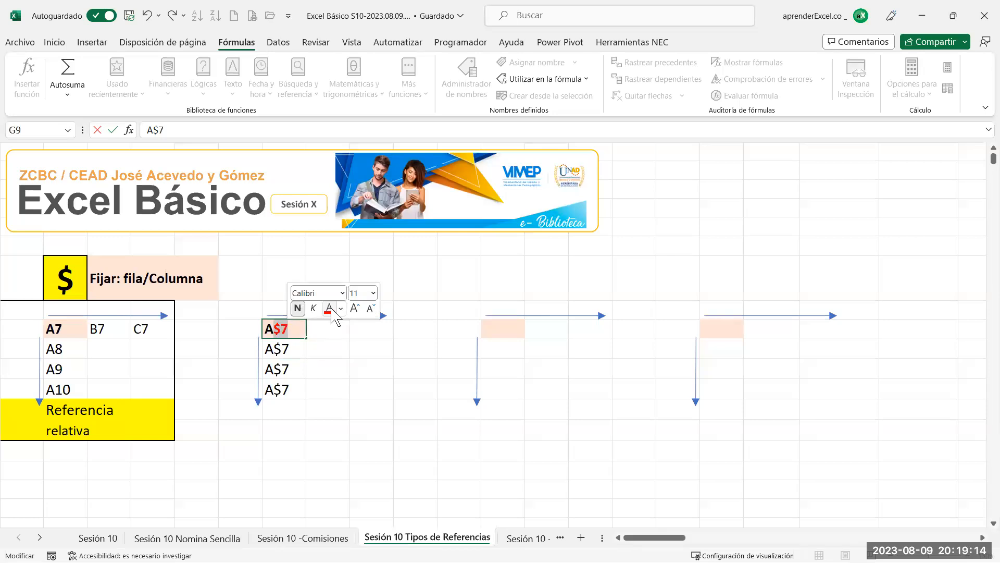
key("Return")
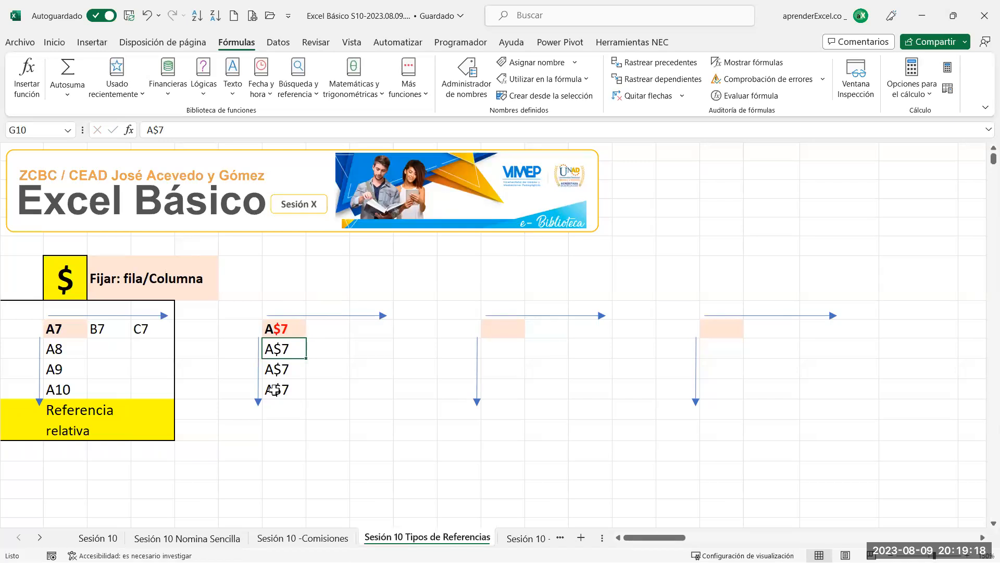
Enter B$7 in cell H9 as the first reference copied across from A$7
left_click(318, 331)
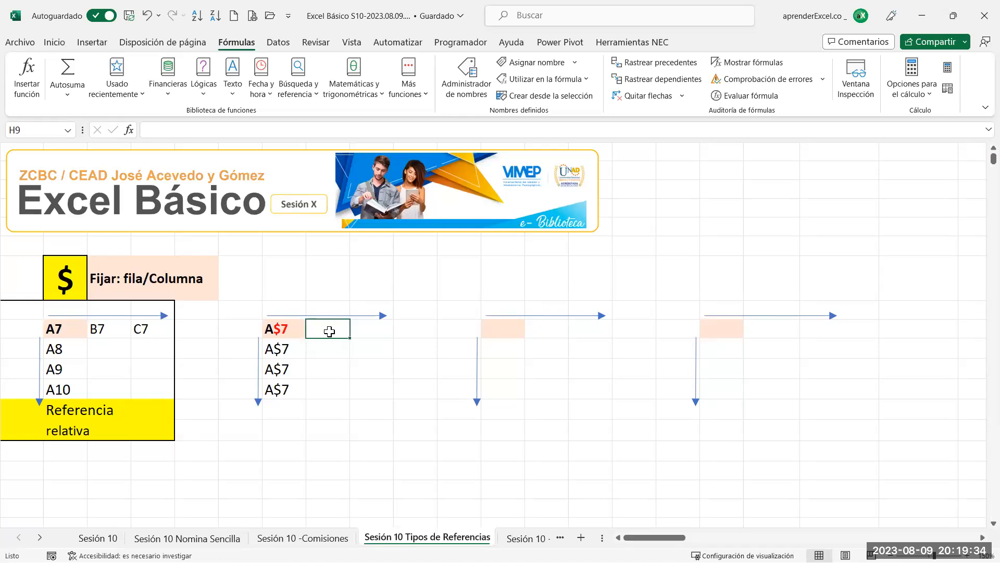
type("B")
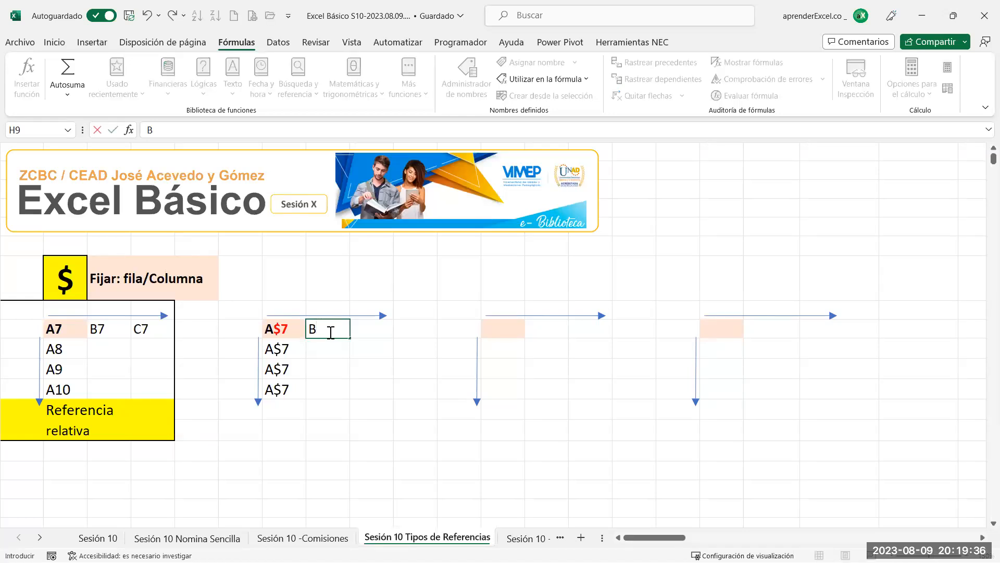
type("$7")
key("Return")
left_click(330, 331)
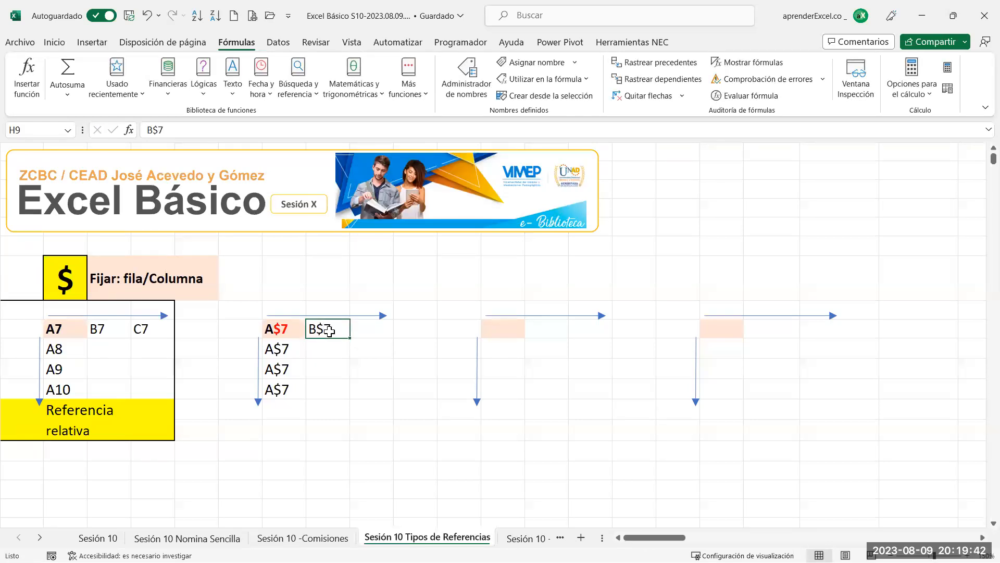
Compare how the relative A7 example changes down and across with the A$7 and B$7 references
left_click(274, 331)
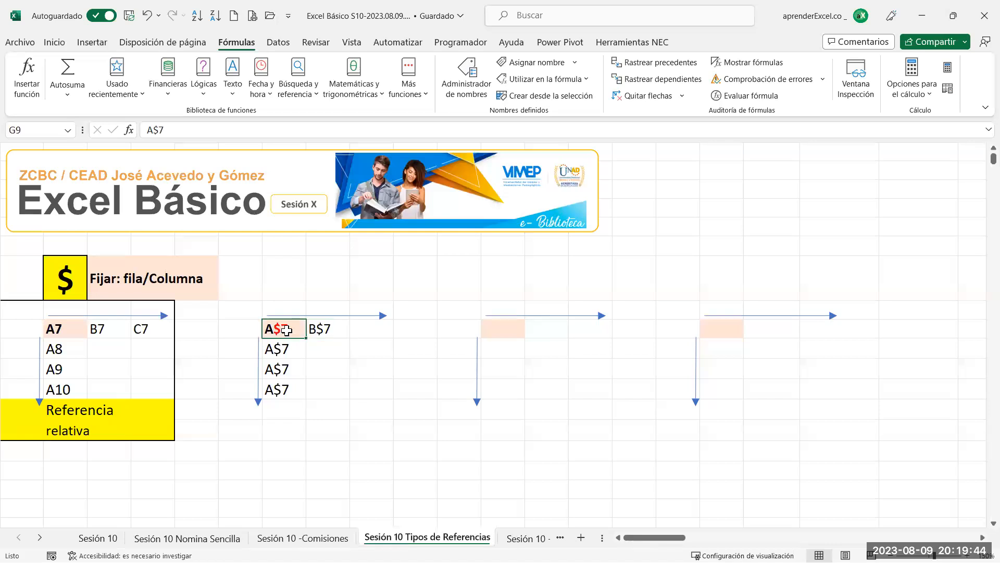
left_click(61, 331)
left_click_drag(61, 330, 57, 389)
left_click(61, 327)
left_click_drag(61, 327, 153, 328)
left_click(280, 323)
left_click(322, 329)
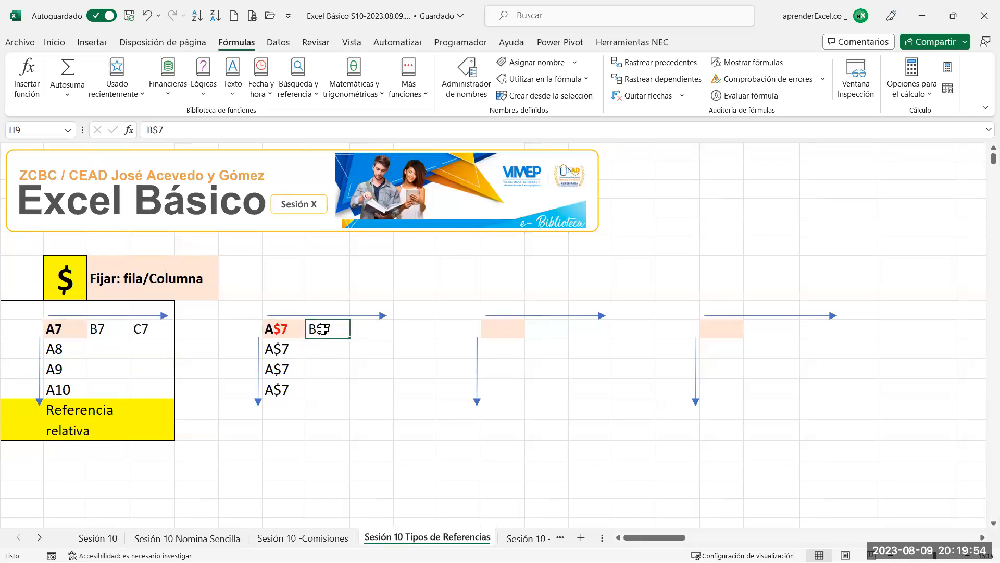
Enter C$7 in cell I9 to complete the row of references copied across
left_click(367, 328)
type("C")
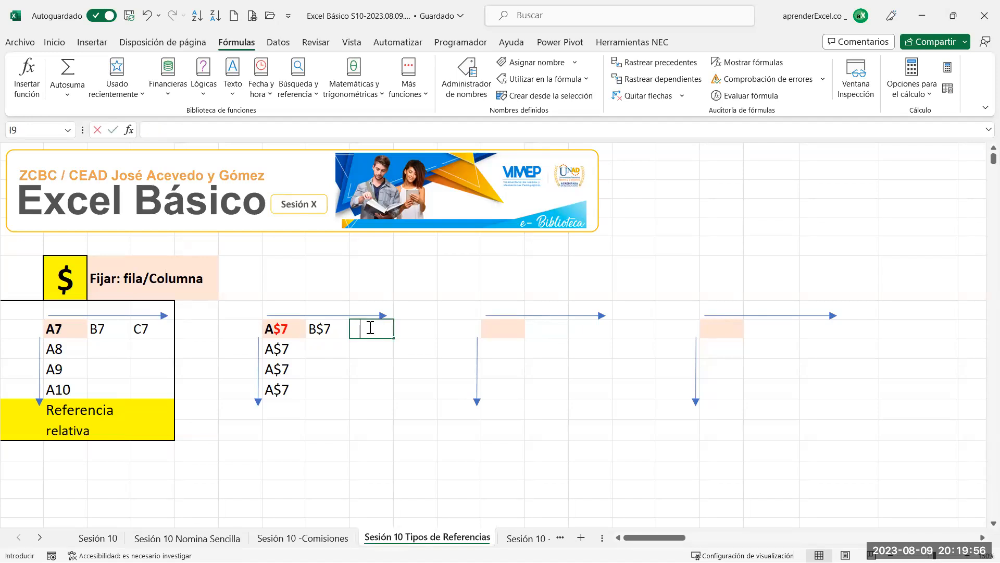
type("$")
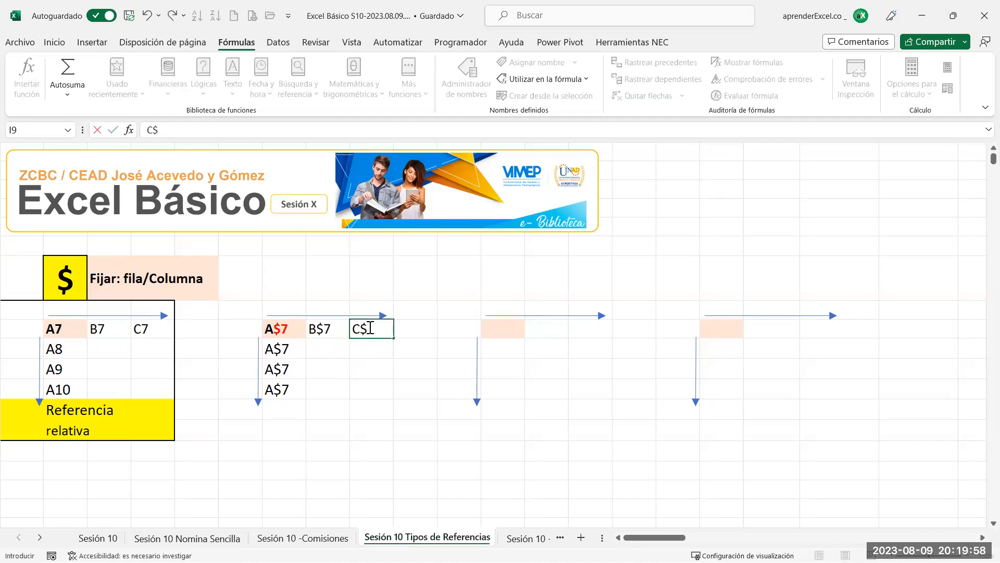
type("7")
key("Return")
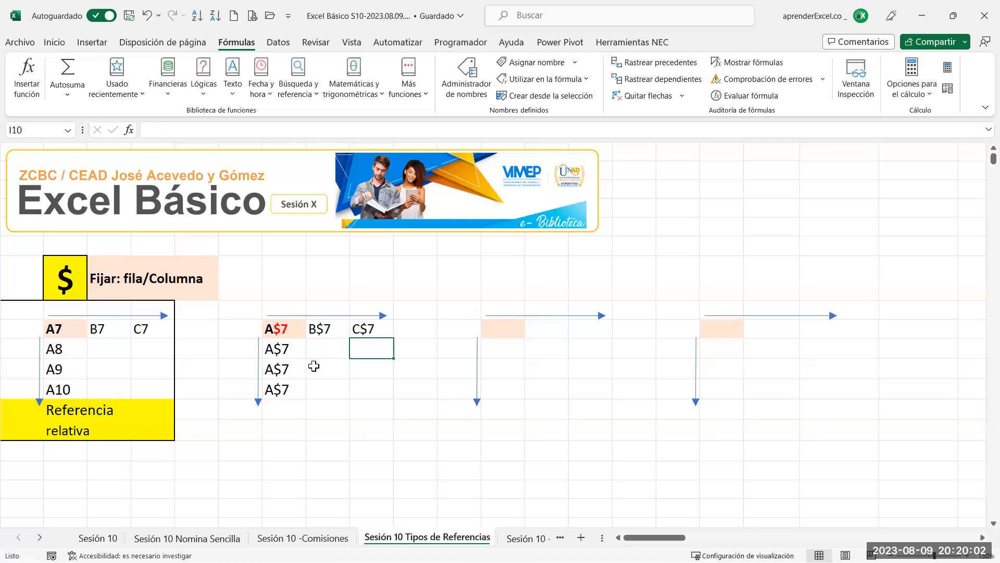
Label the second example below its references with "Refererencia" in G13 and "Mixta" in G14
left_click(280, 408)
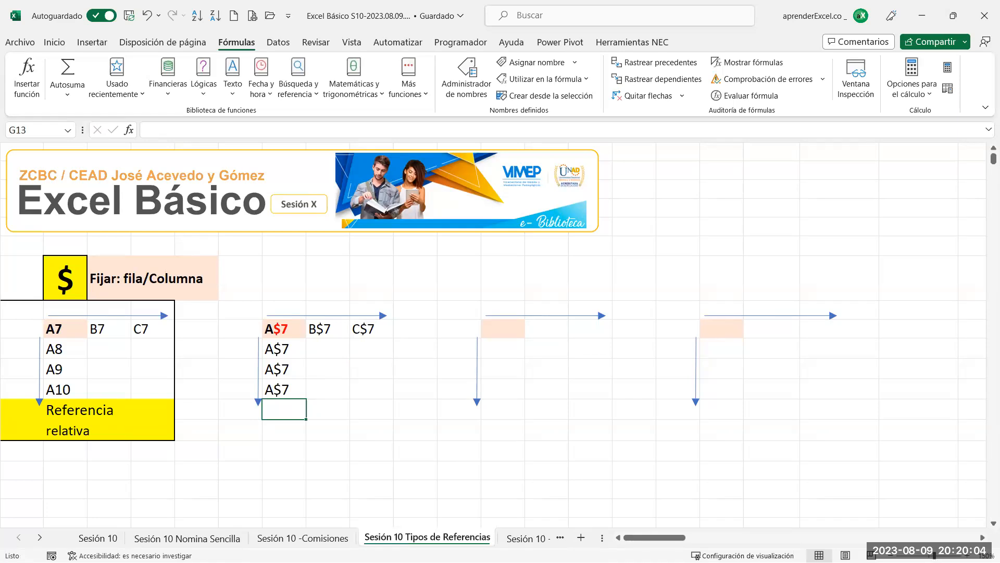
type("Refern")
key("BackSpace")
type("erencia")
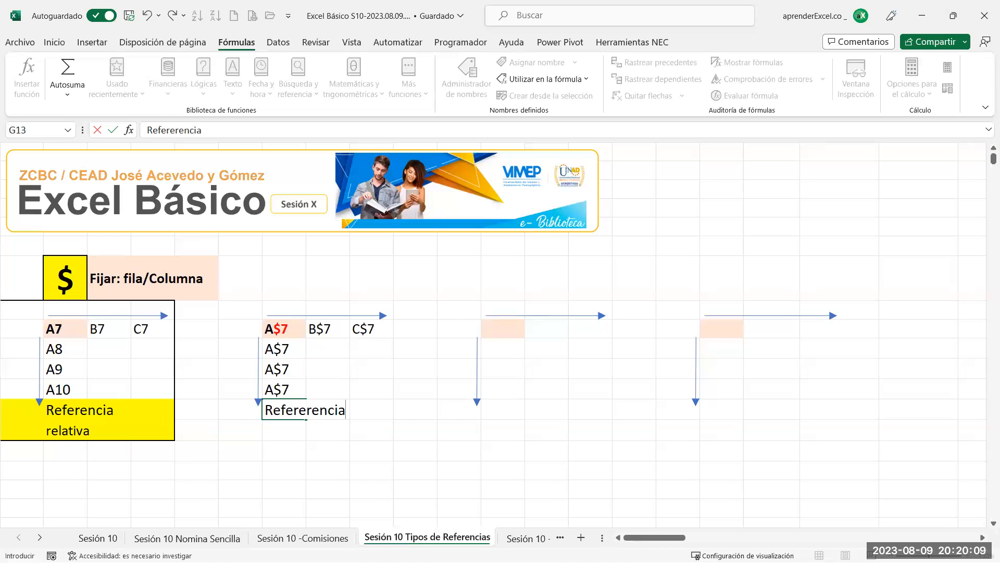
key("Return")
type("Mixta")
key("Return")
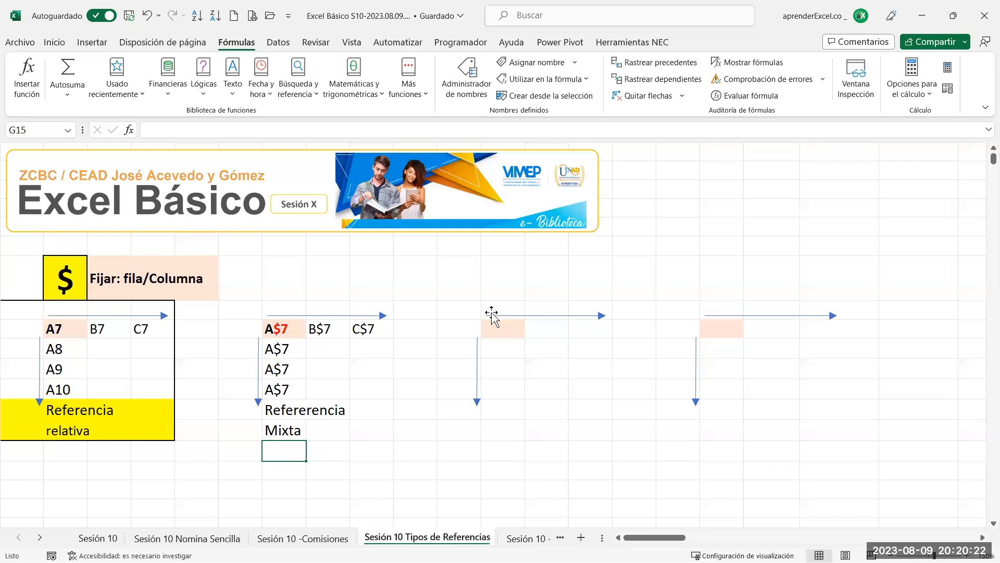
Copy A7 from B9 to the third diagram's start cell L9 and change it to $A7 so its column is fixed
left_click(501, 329)
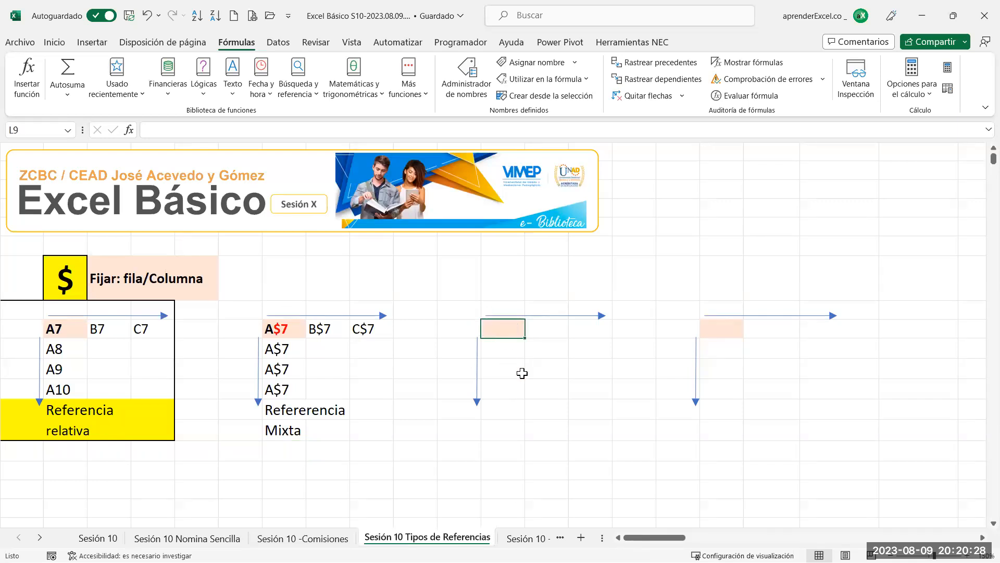
left_click(61, 329)
key("ctrl+c")
left_click(516, 329)
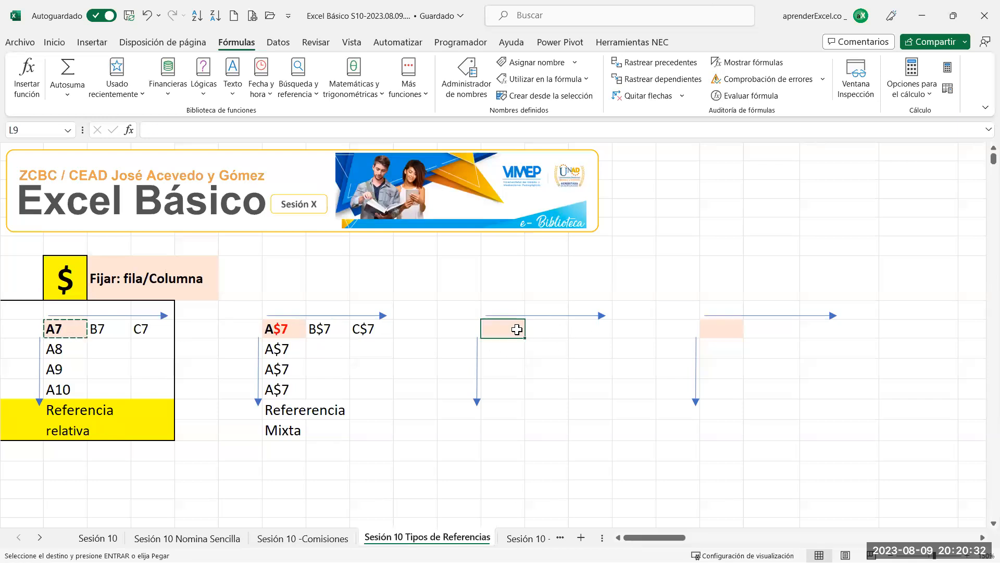
type("A7")
left_click(484, 328)
type("$")
key("Return")
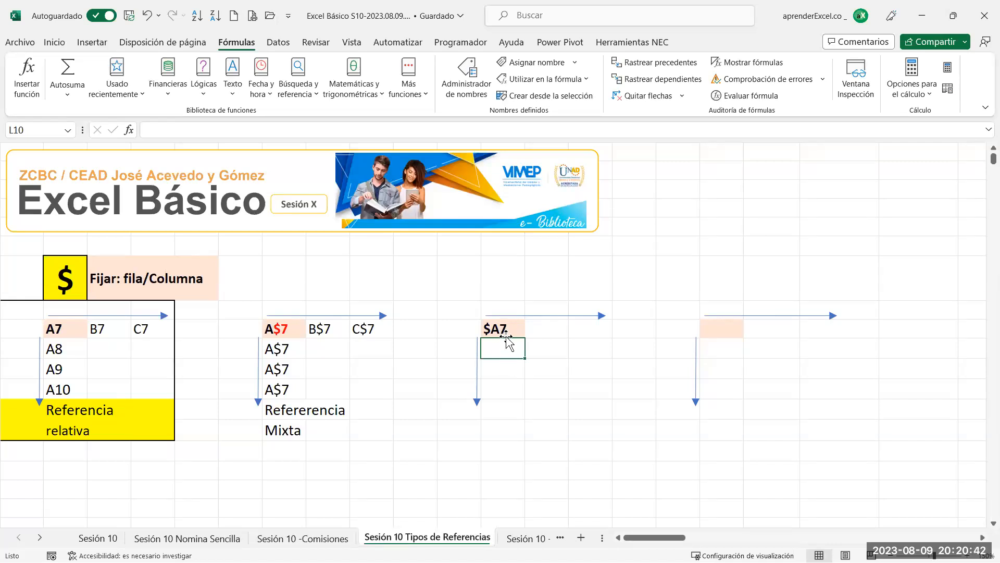
Fill the second example's label area, G13:I14, yellow and outline the whole example, F8:I14, with a border
left_click_drag(274, 412, 370, 431)
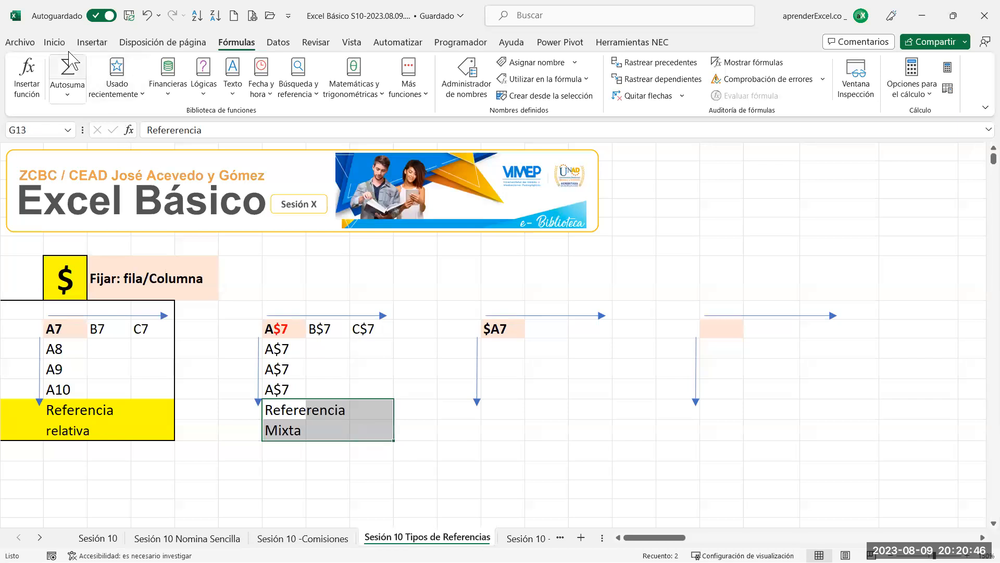
left_click(54, 41)
left_click(175, 88)
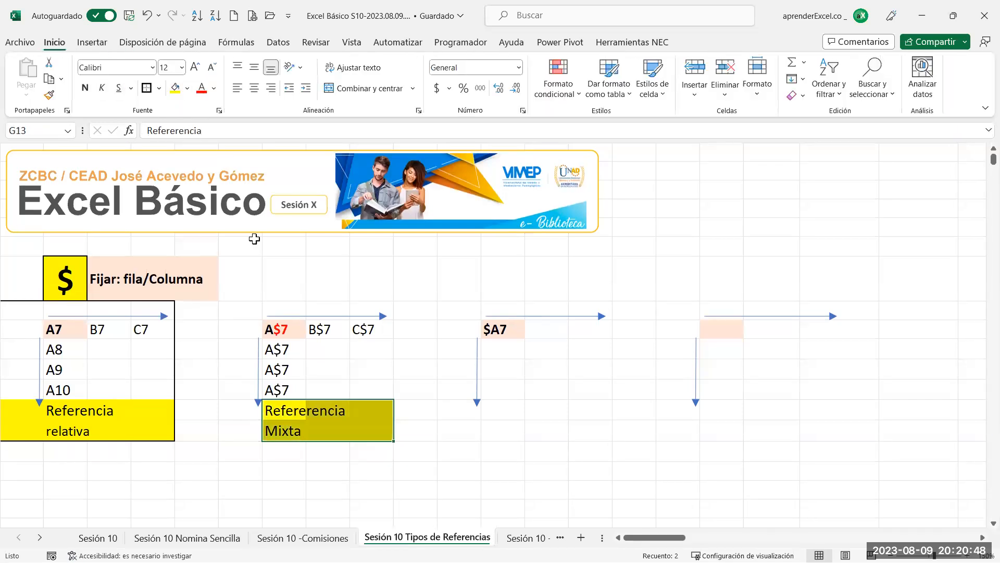
left_click_drag(250, 308, 365, 431)
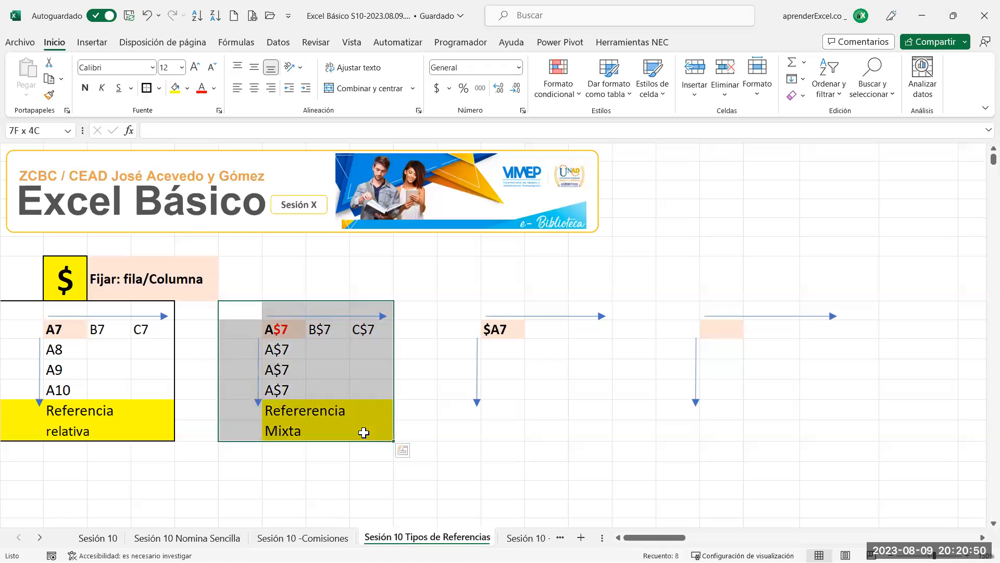
left_click(147, 87)
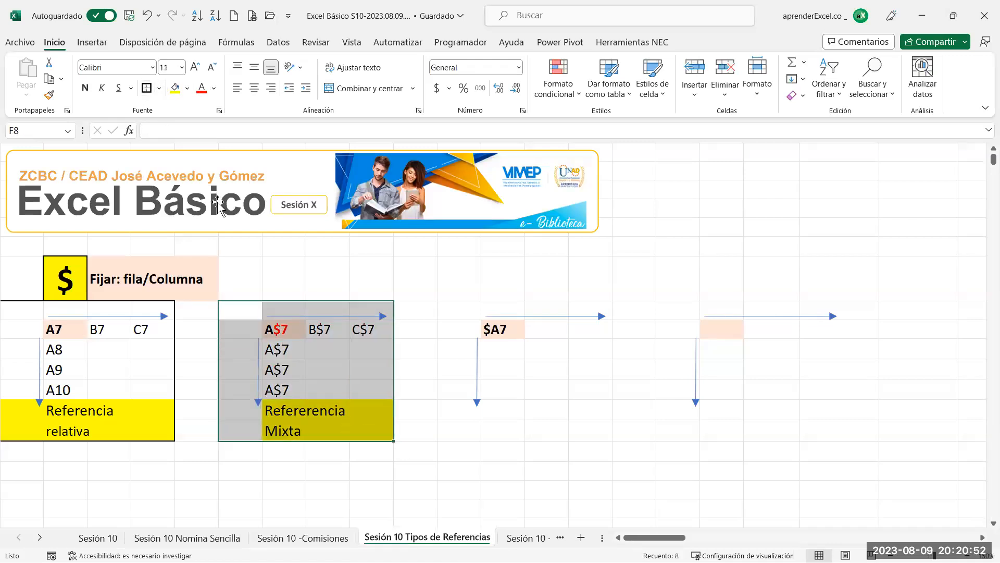
Compare the relative example in B9:D14 with the row-fixed mixed example in G9:I14 and the $A7 start cell L9
left_click(357, 365)
left_click(449, 357)
left_click(509, 347)
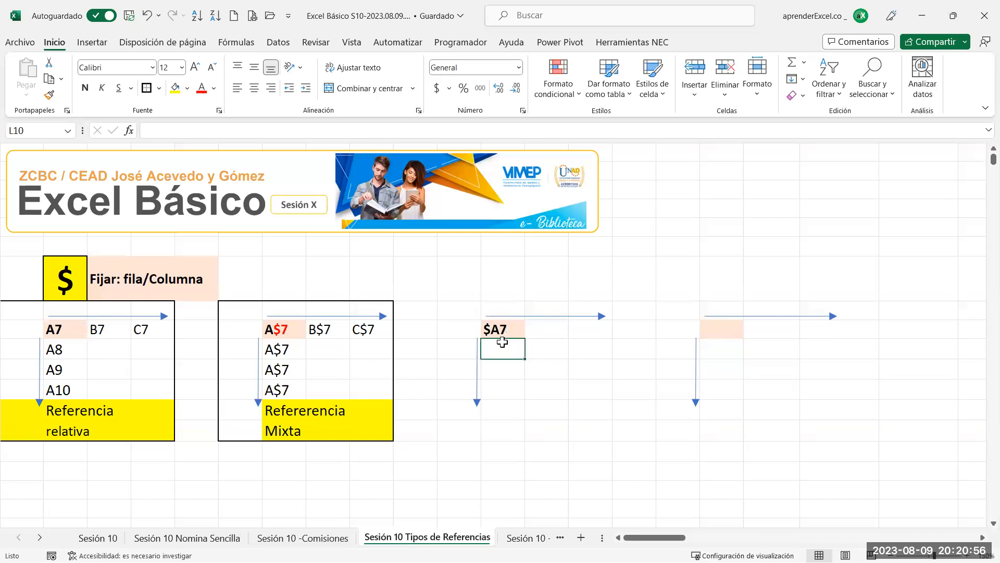
left_click(285, 329)
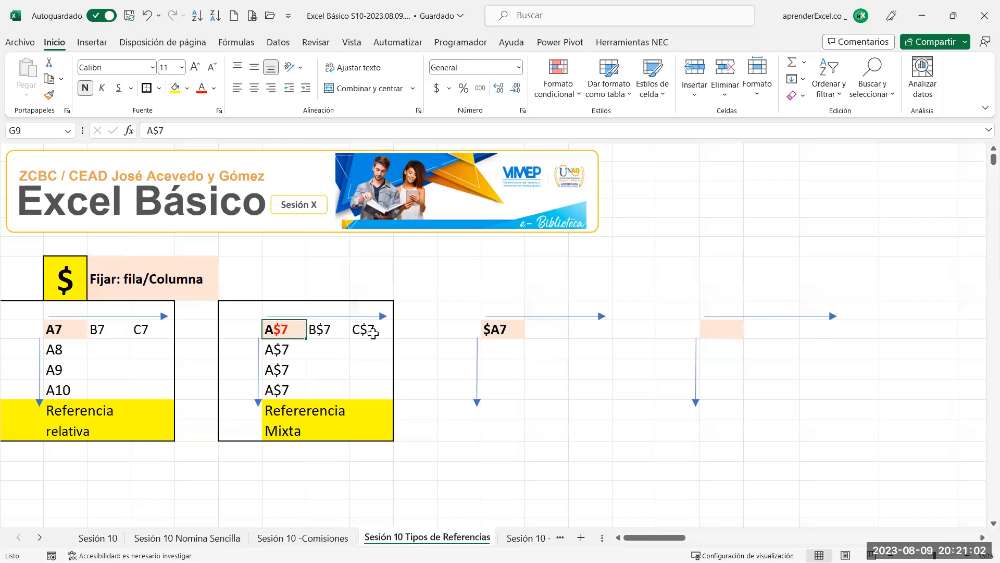
left_click(121, 331)
left_click_drag(48, 328, 159, 424)
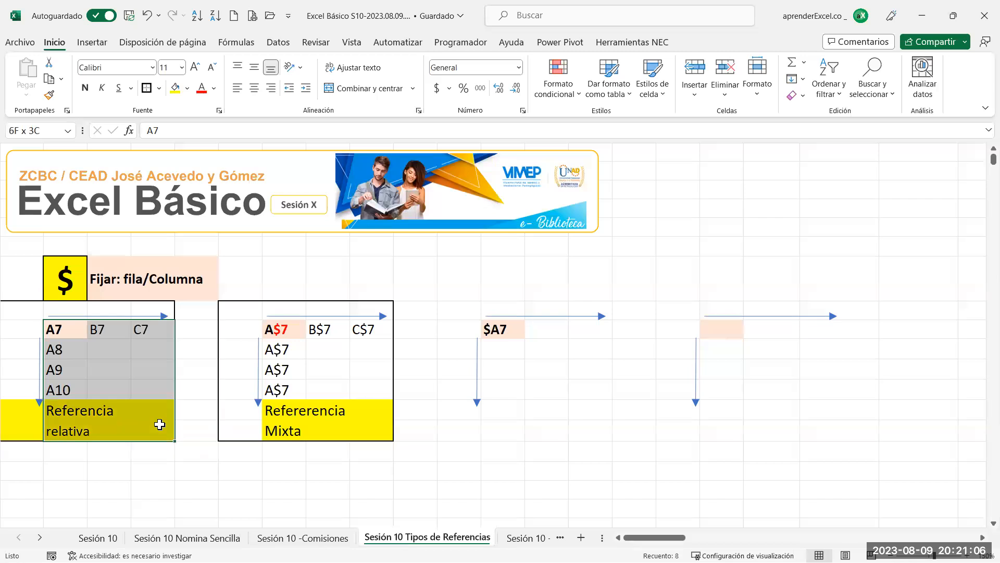
left_click_drag(265, 329, 357, 424)
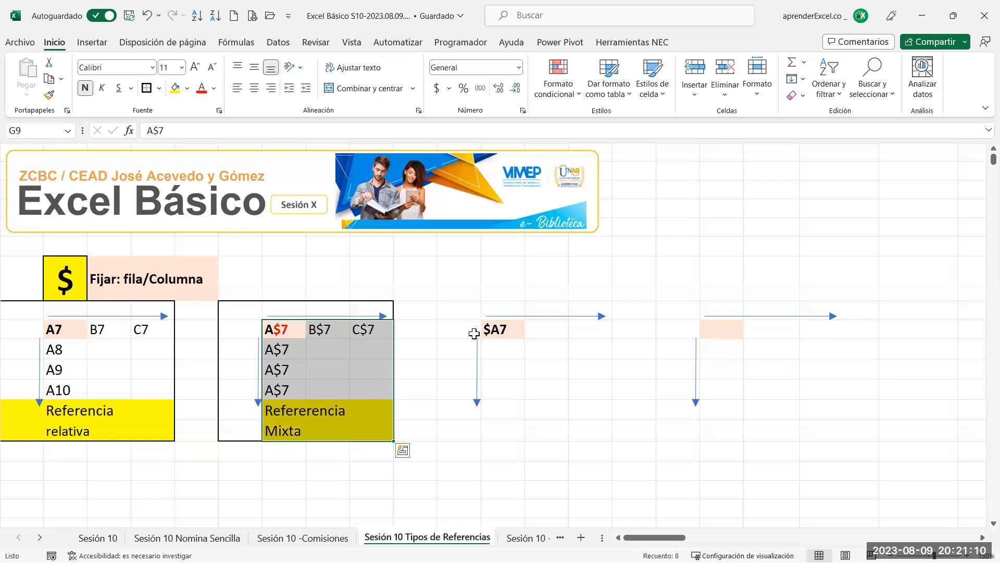
left_click(494, 330)
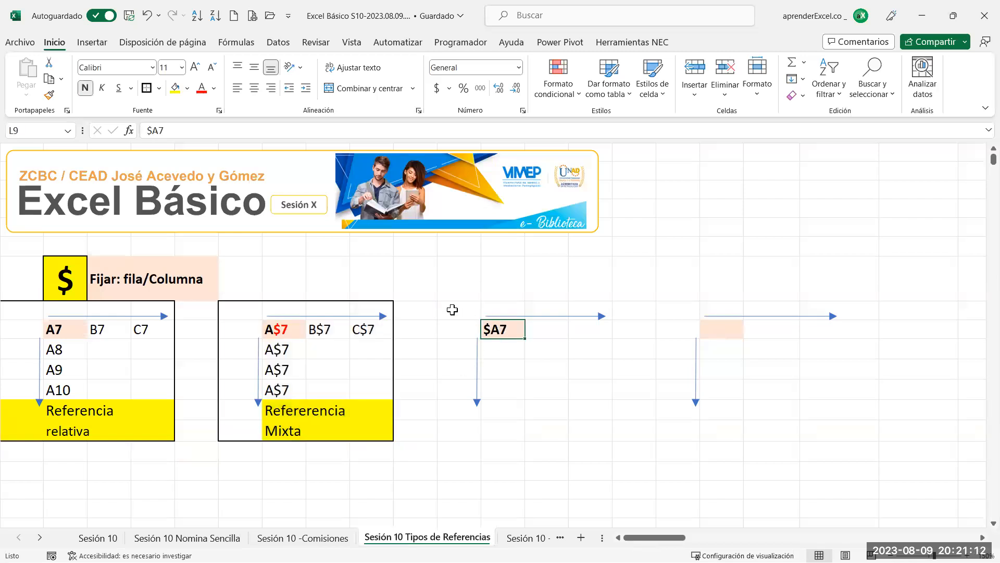
Outline the third example's area, K8:N14, with a border
left_click_drag(449, 307, 586, 438)
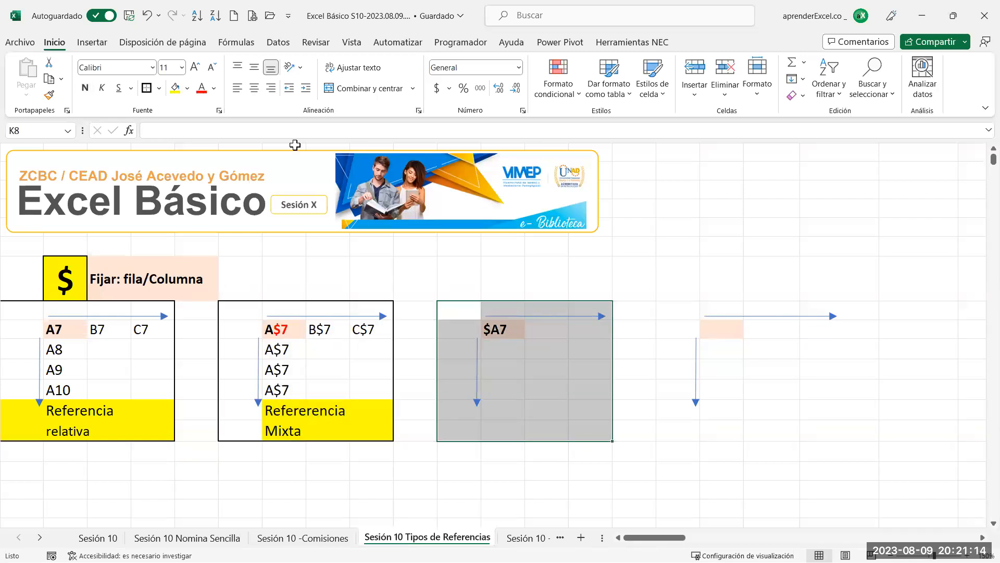
left_click(526, 357)
left_click(504, 345)
Enter $A8 in L10, directly below the third example's start cell
left_click(503, 327)
left_click(499, 351)
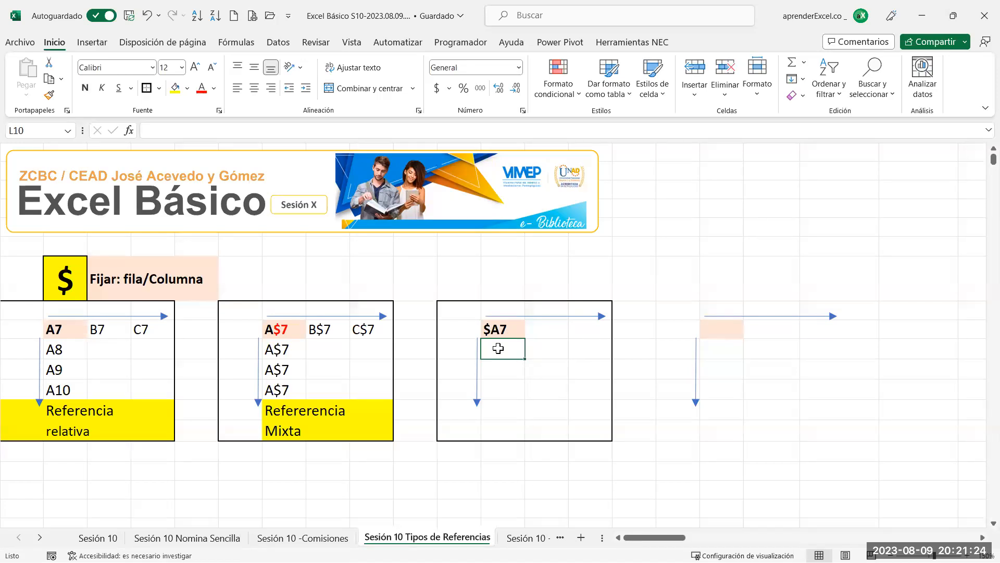
type("$")
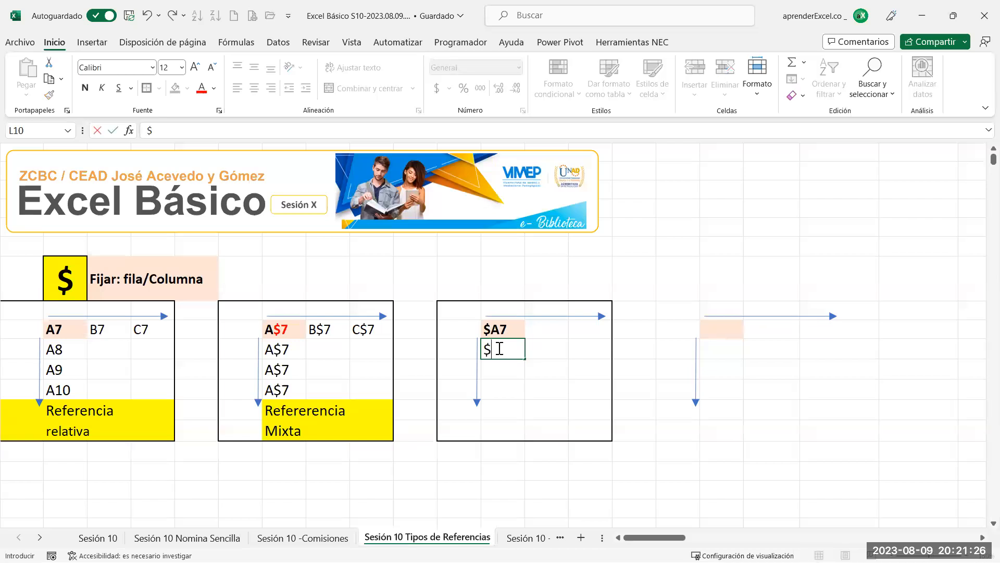
type("A8")
key("Return")
Copy $A8 from L10 down to L11 and change the copy to $A9
left_click(498, 349)
key("ctrl+c")
key("Down")
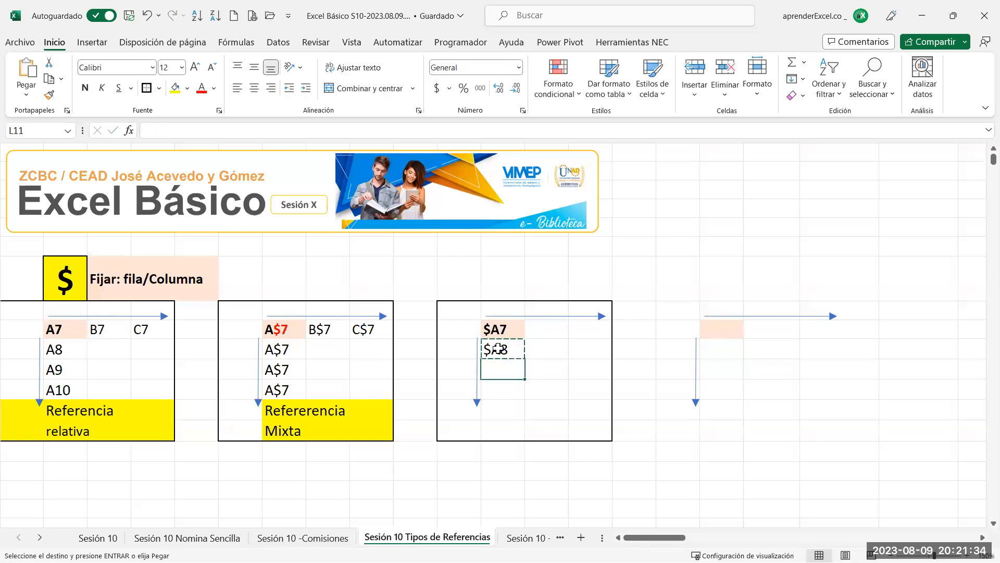
key("ctrl+v")
key("Down")
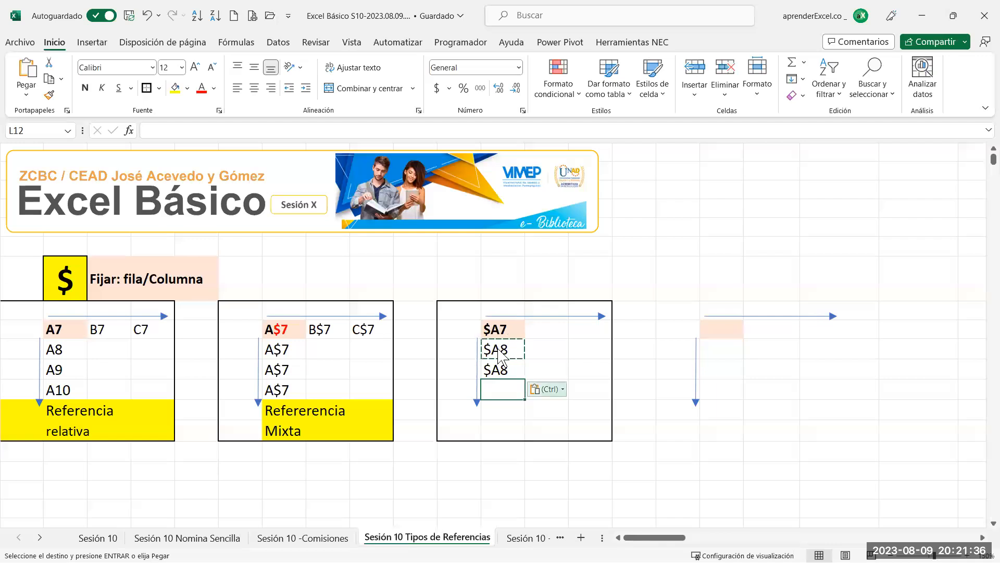
key("ctrl")
key("Escape")
key("Up")
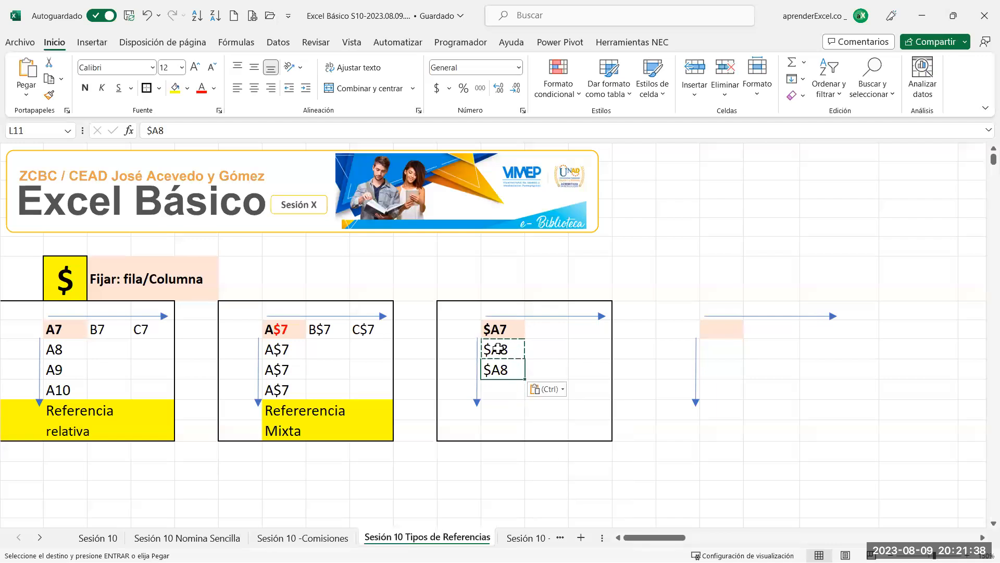
key("Escape")
key("F2")
key("BackSpace")
type("9")
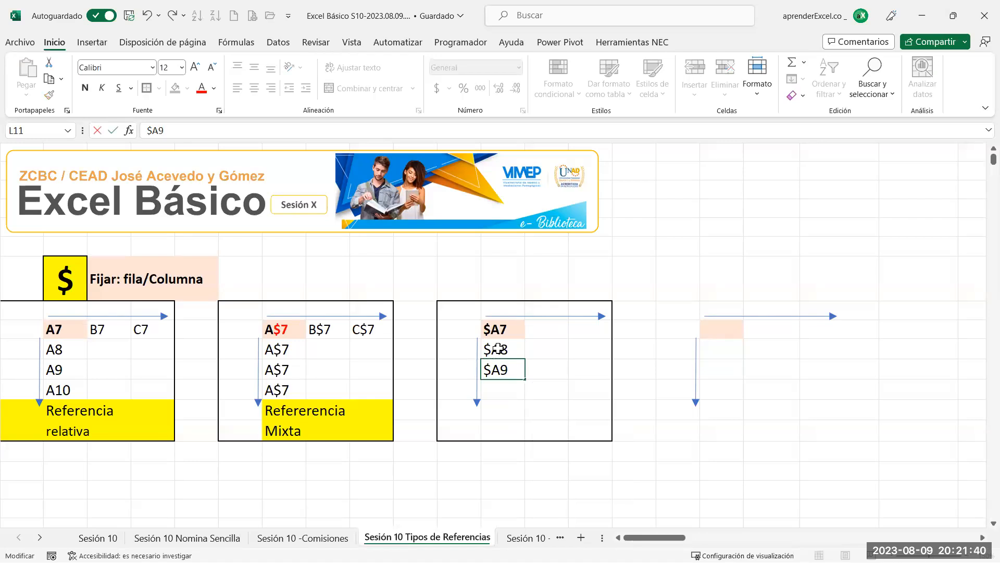
key("Return")
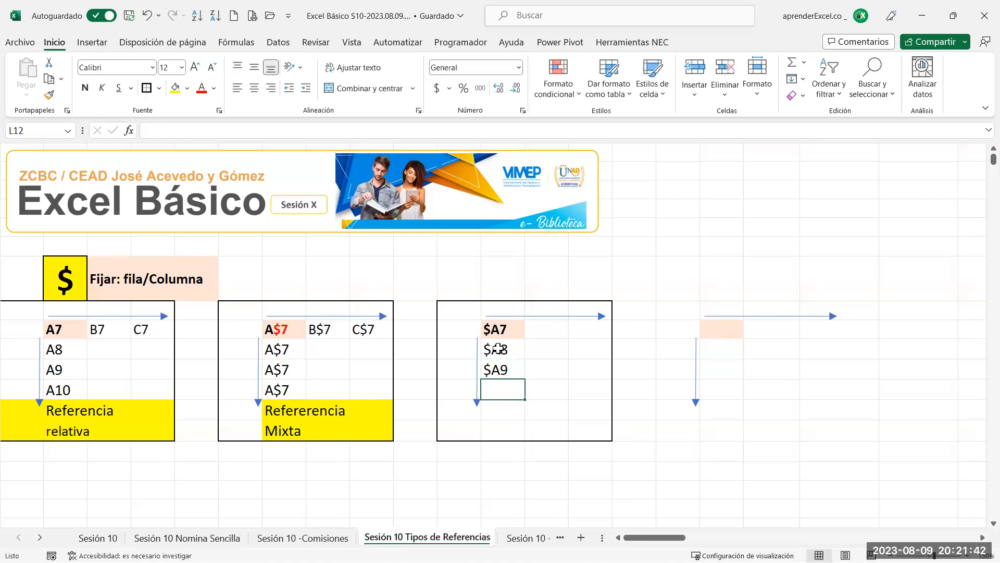
Copy $A9 from L11 down to L12 and change the copy to $A10
key("Up")
key("ctrl+c")
key("Down")
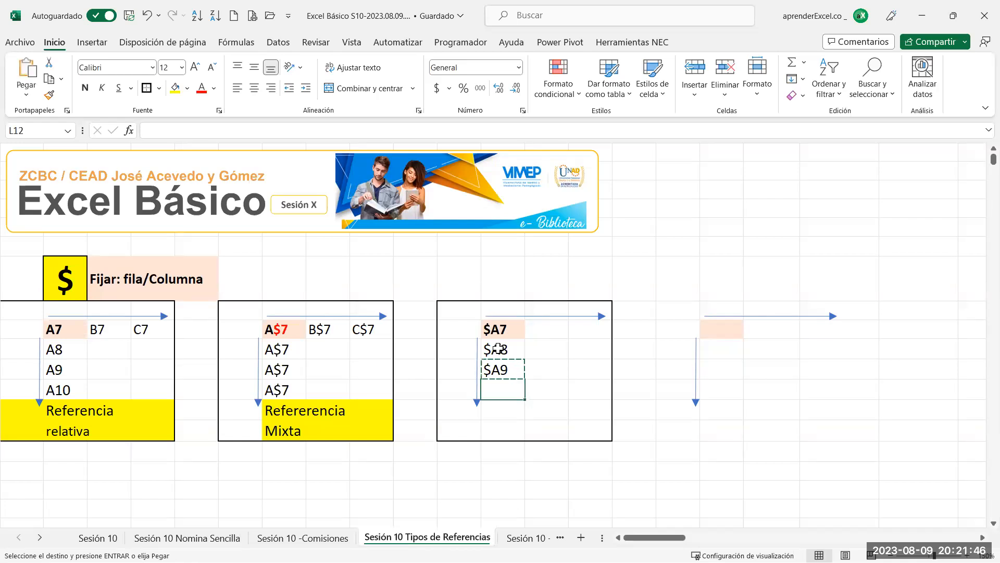
key("Return")
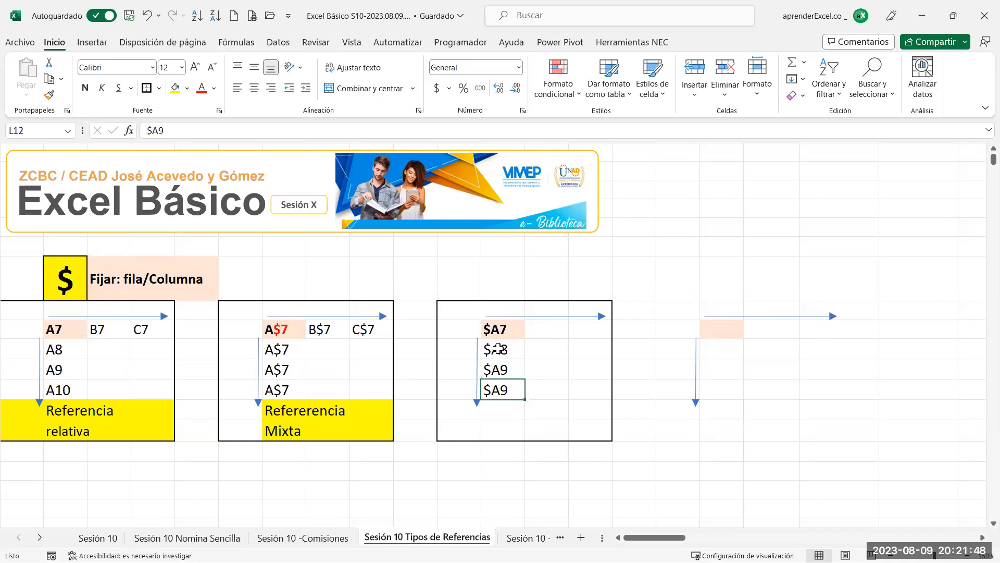
key("F2")
key("BackSpace")
type("10")
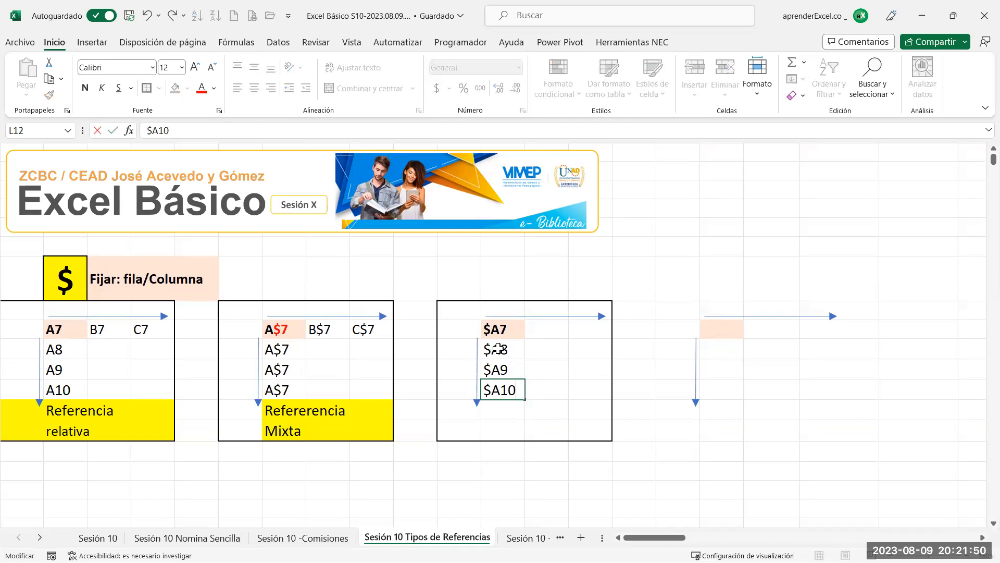
key("Return")
Compare the column-fixed references in L9:L12 with the relative ones in B9:B12, and examine the across range L9:N9
left_click(527, 333)
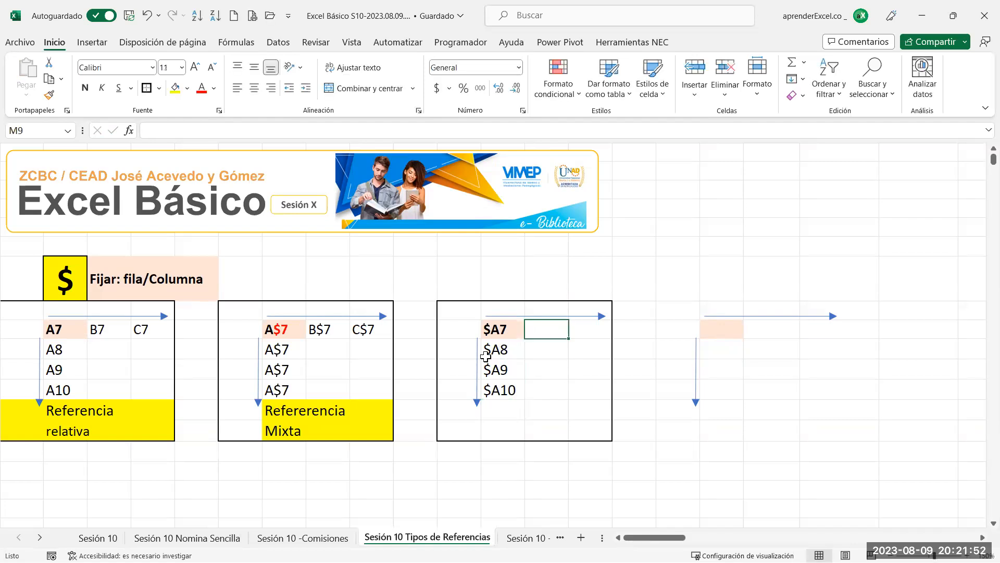
left_click(496, 336)
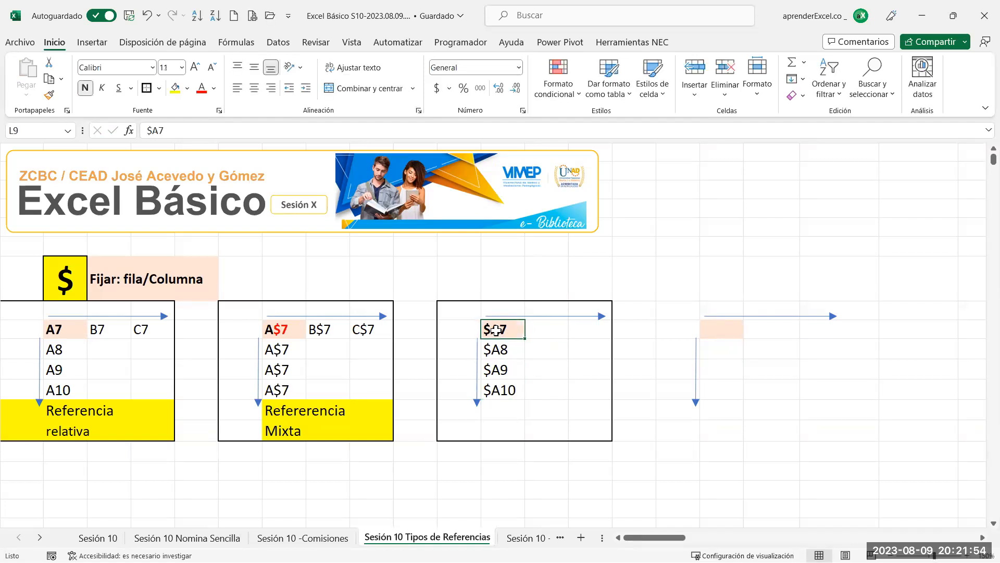
left_click_drag(495, 330, 496, 388)
left_click_drag(50, 329, 54, 389)
left_click_drag(502, 329, 500, 382)
left_click_drag(53, 330, 66, 391)
left_click_drag(488, 331, 488, 390)
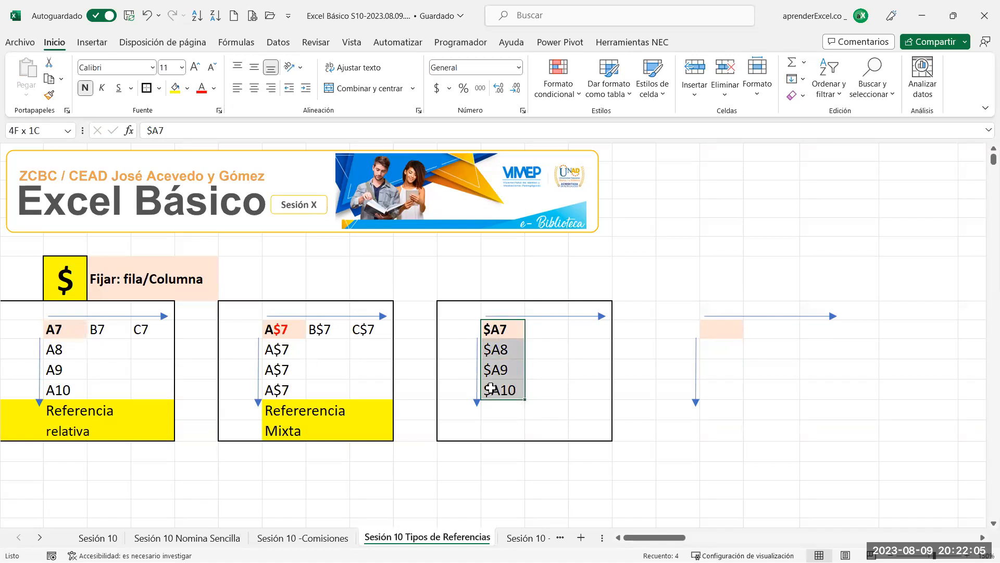
double_click(490, 331)
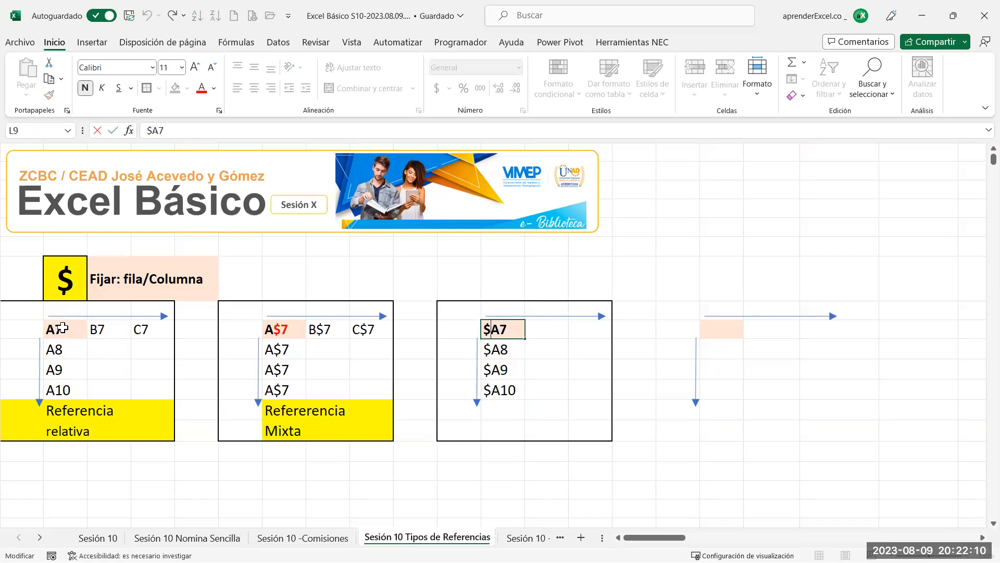
left_click(495, 368)
left_click_drag(496, 330, 496, 388)
left_click(499, 331)
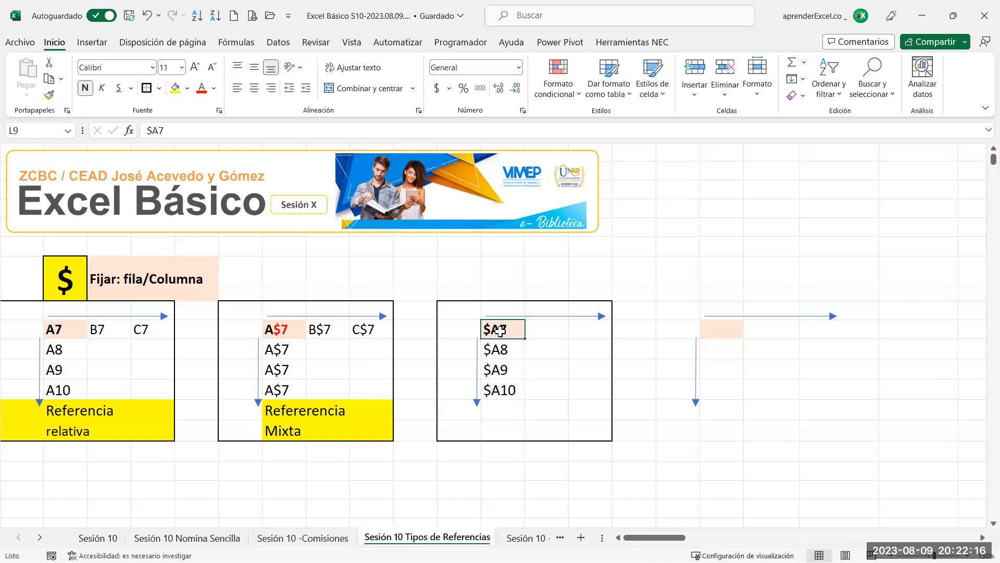
left_click_drag(502, 328, 507, 384)
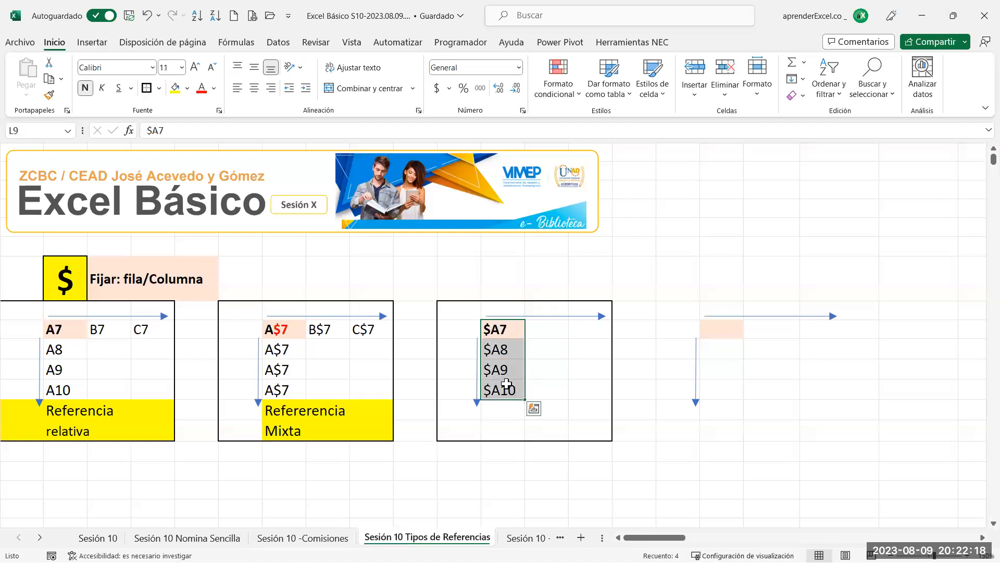
left_click_drag(496, 329, 571, 331)
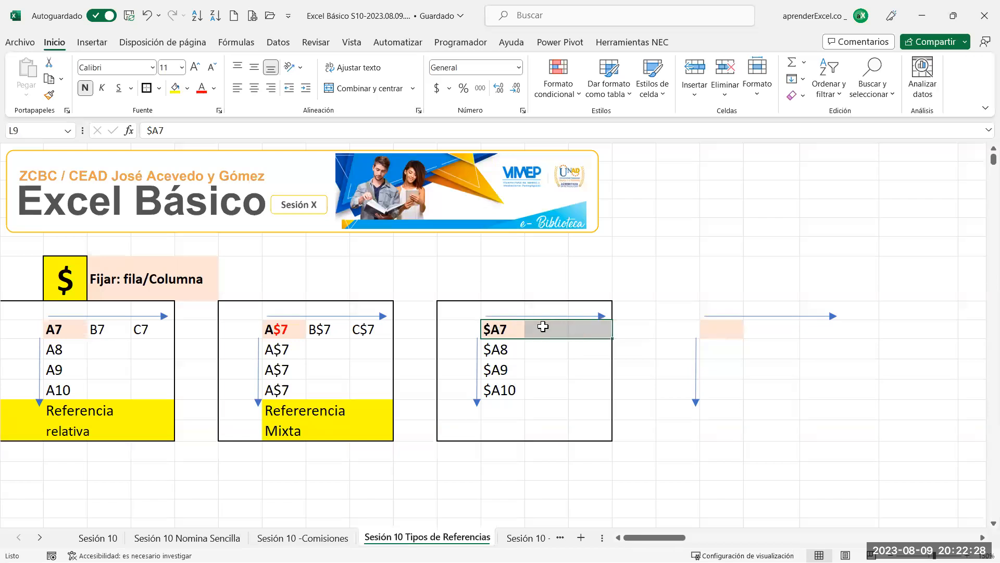
Enter $A7 in both M9 and N9 as the third example's references copied across
left_click(542, 328)
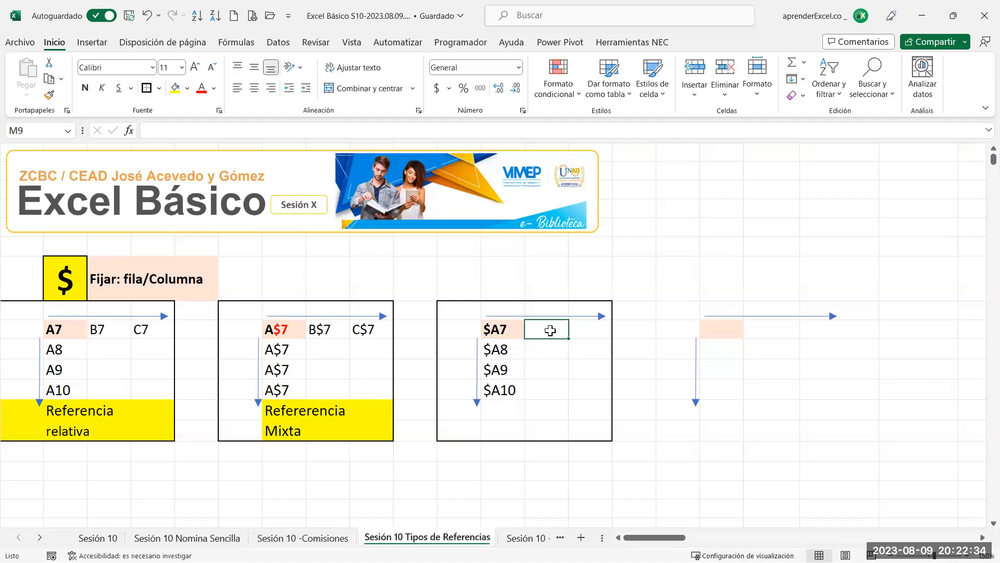
double_click(550, 330)
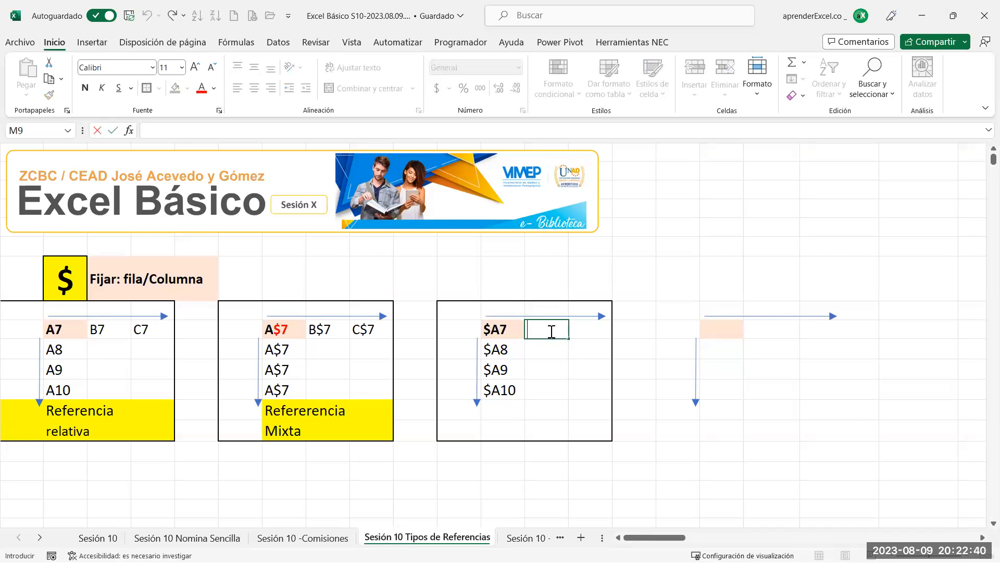
type("$A7")
key("Tab")
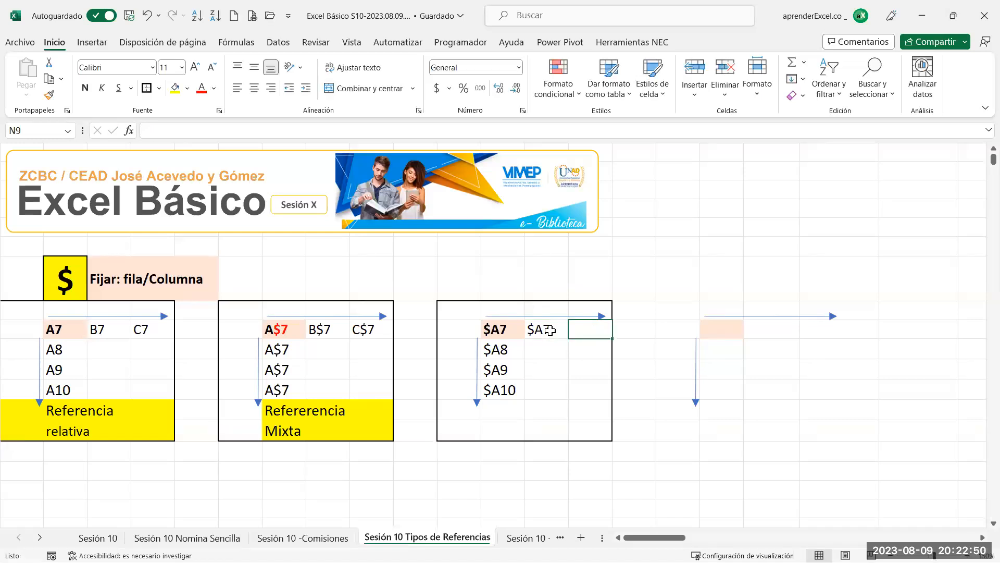
type("$")
key("BackSpace")
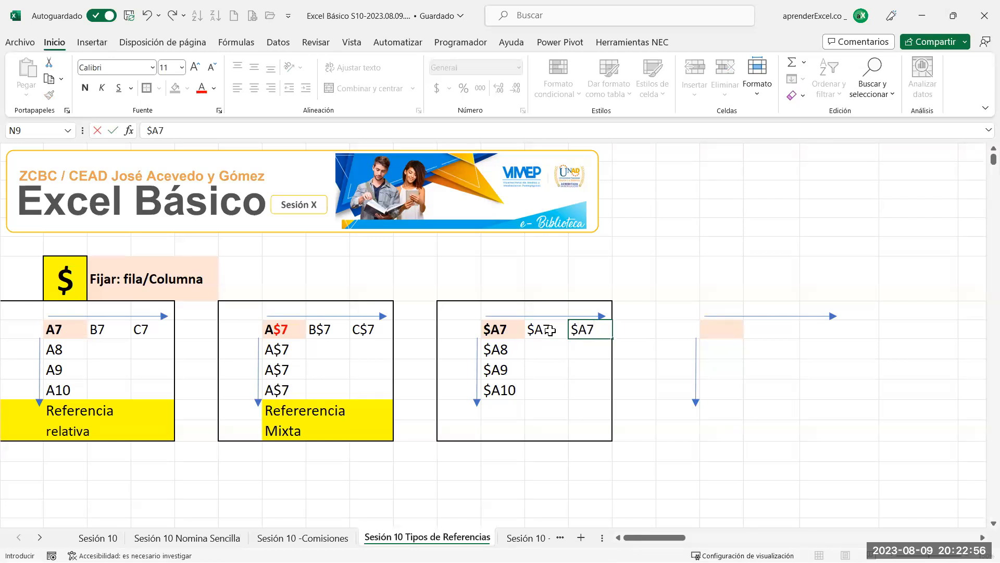
key("Return")
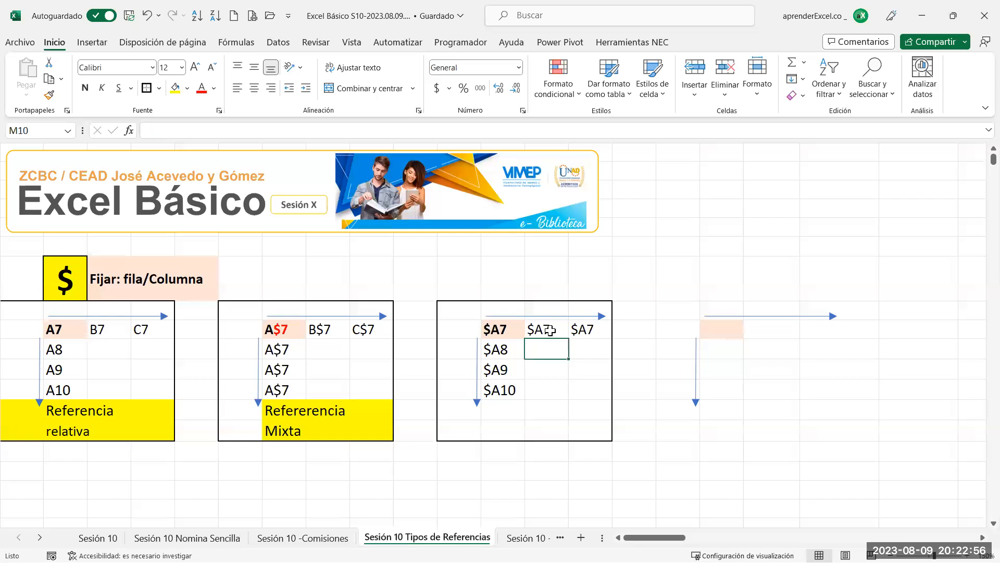
Color the $A part of the reference in L9 red to mark the fixed column
left_click(504, 330)
double_click(499, 329)
left_click_drag(484, 329, 500, 328)
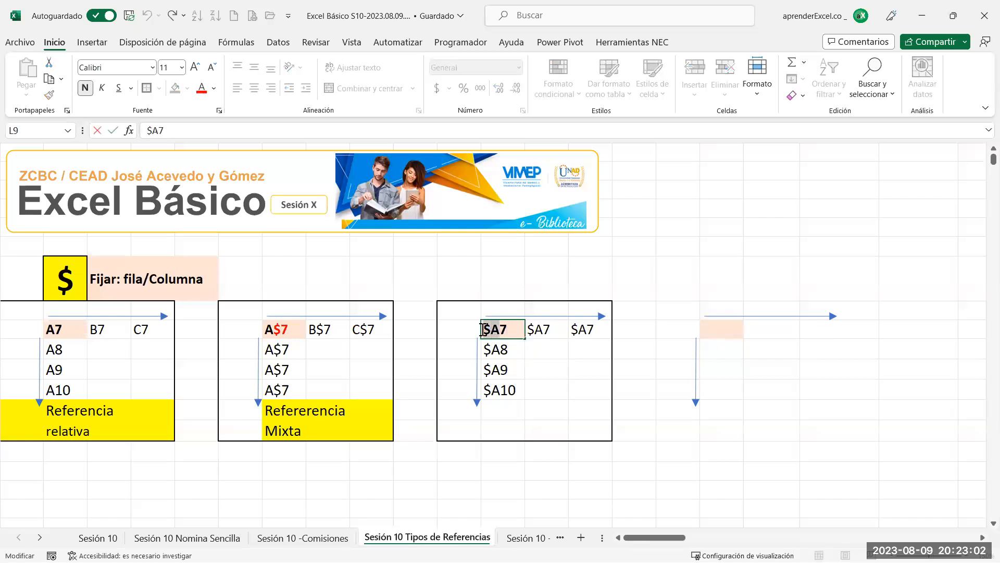
left_click(523, 308)
key("Return")
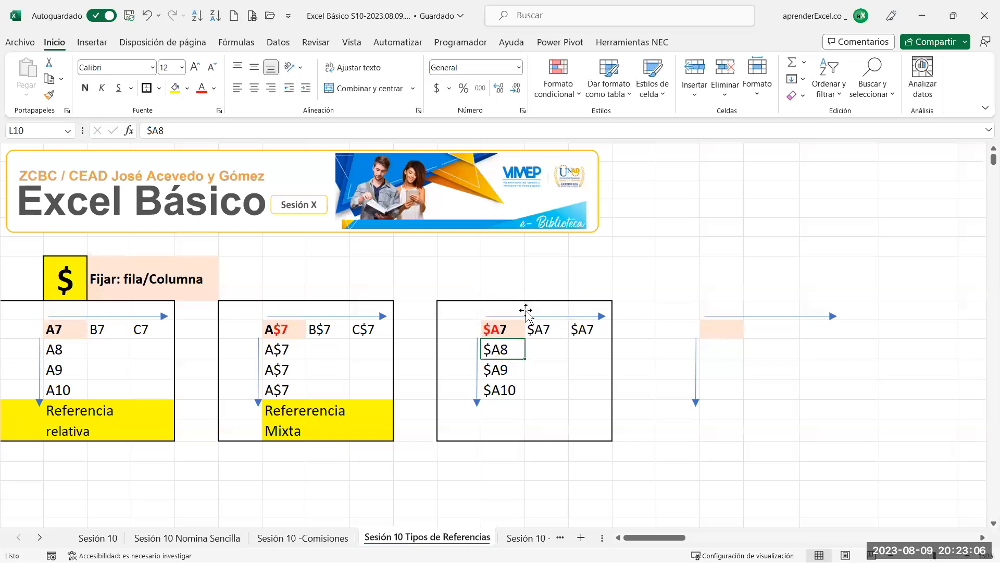
Examine the column-fixed references down L9:L12 and across L9:N9
left_click_drag(499, 327, 497, 388)
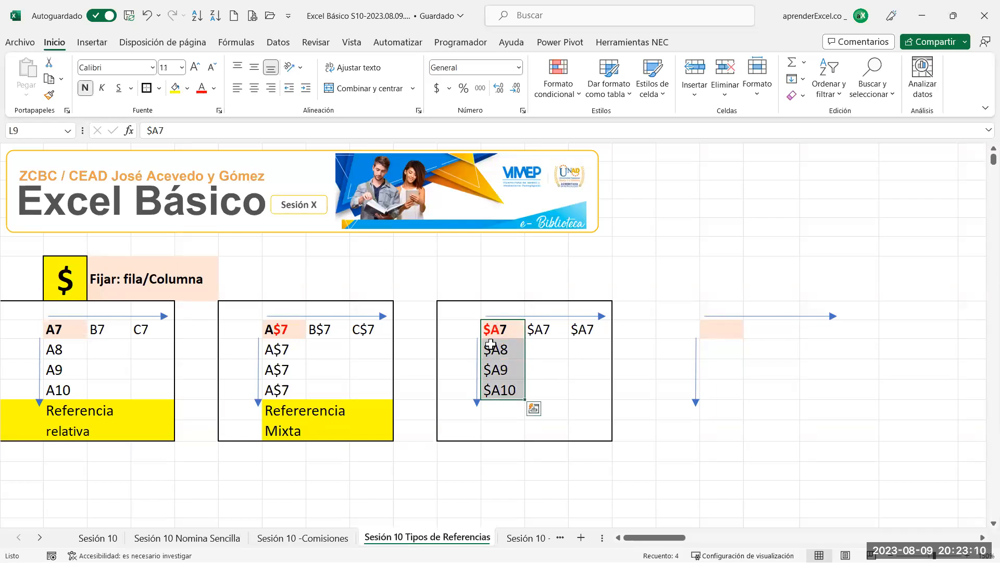
left_click(493, 328)
left_click_drag(494, 328, 583, 328)
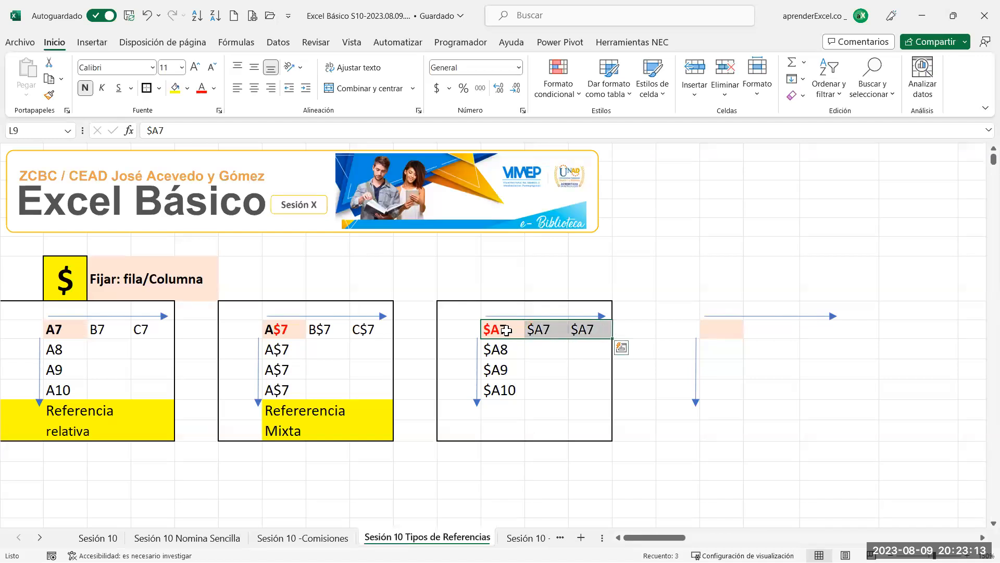
Color the $A part of the references in M9 and N9 red to mark the fixed column
double_click(540, 329)
left_click_drag(543, 328, 525, 328)
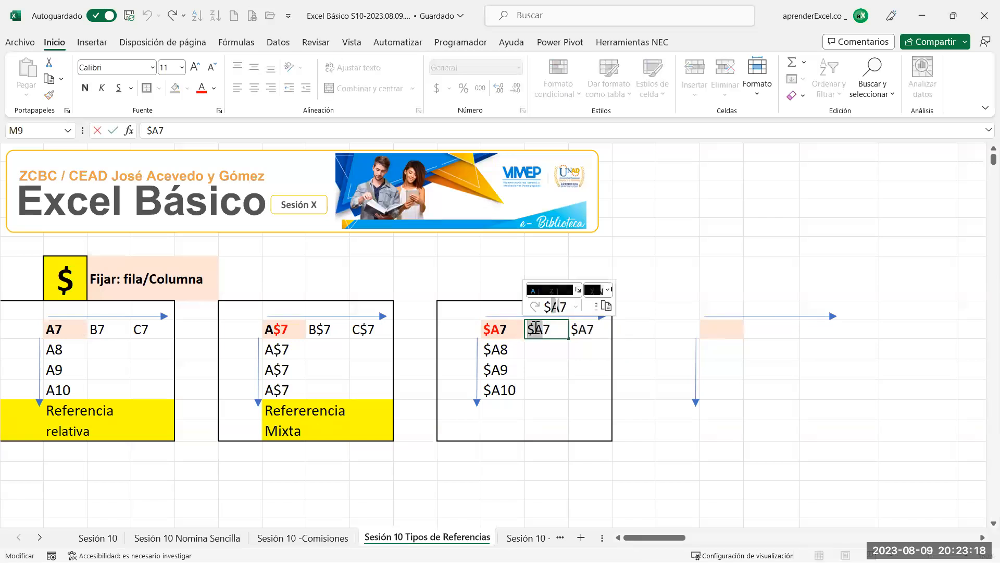
left_click(564, 306)
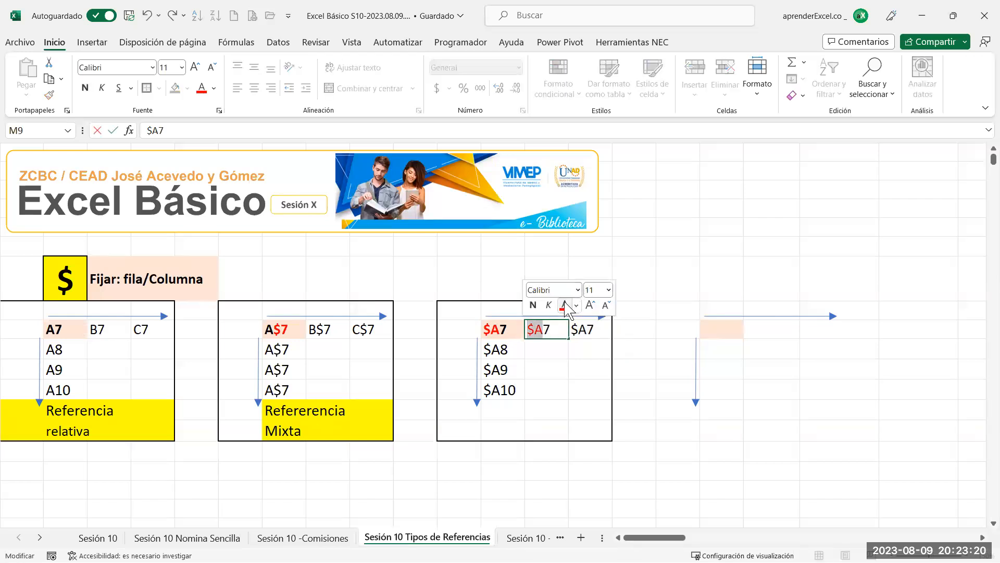
key("Return")
left_click(583, 328)
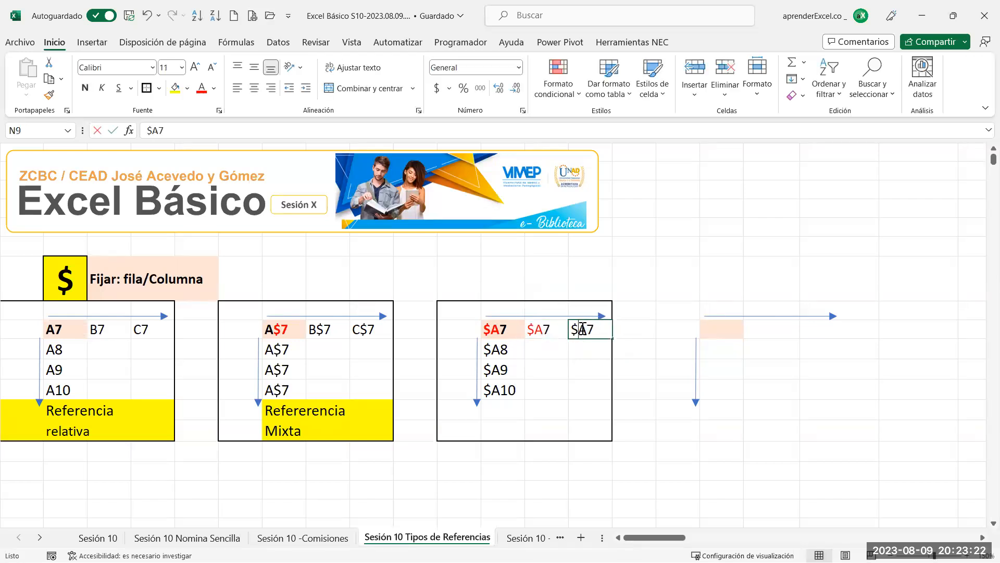
double_click(582, 329)
left_click_drag(586, 329, 571, 328)
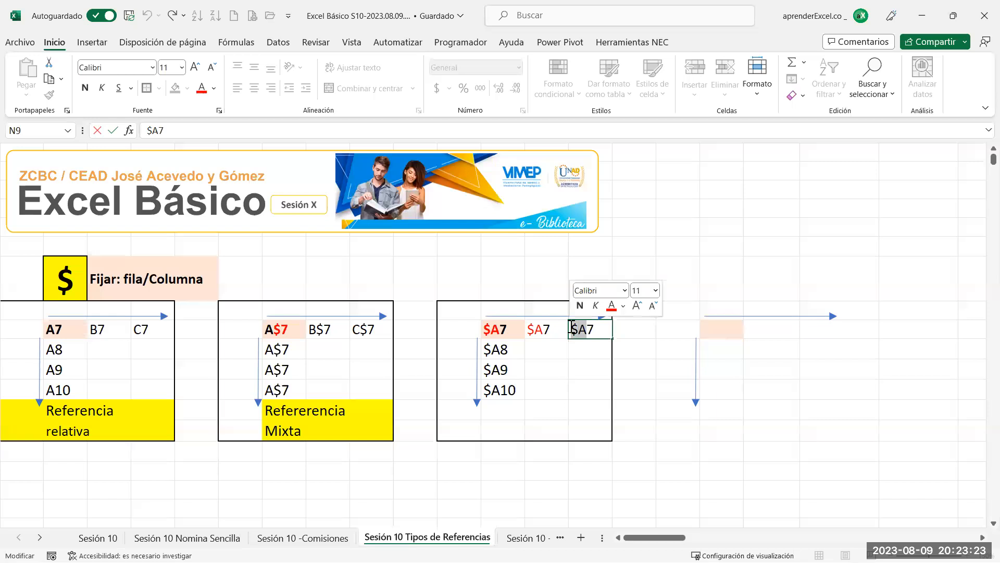
left_click(611, 306)
key("Return")
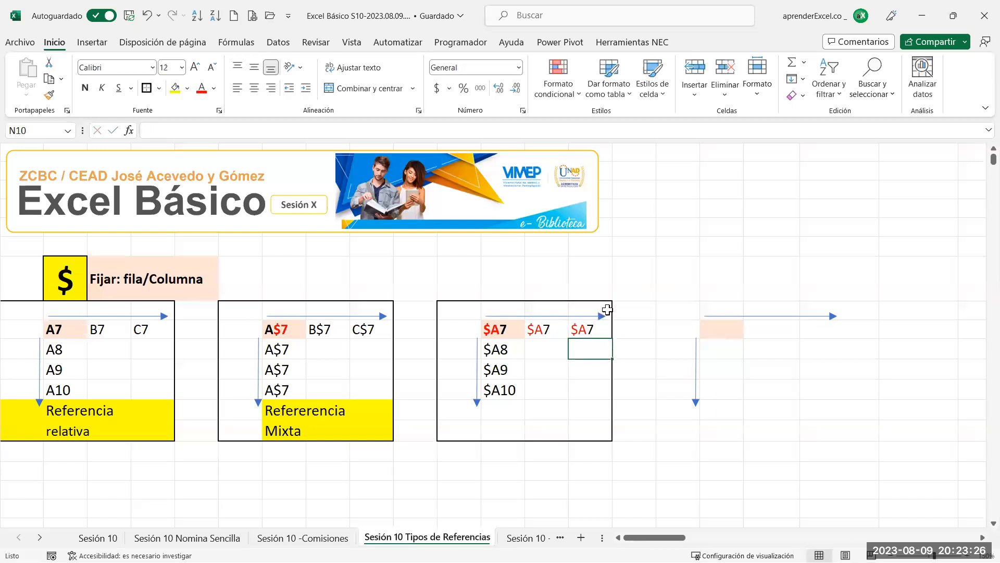
Trace the vertical direction along column K and the horizontal direction across K9:P9 around the column-fixed example
left_click(542, 329)
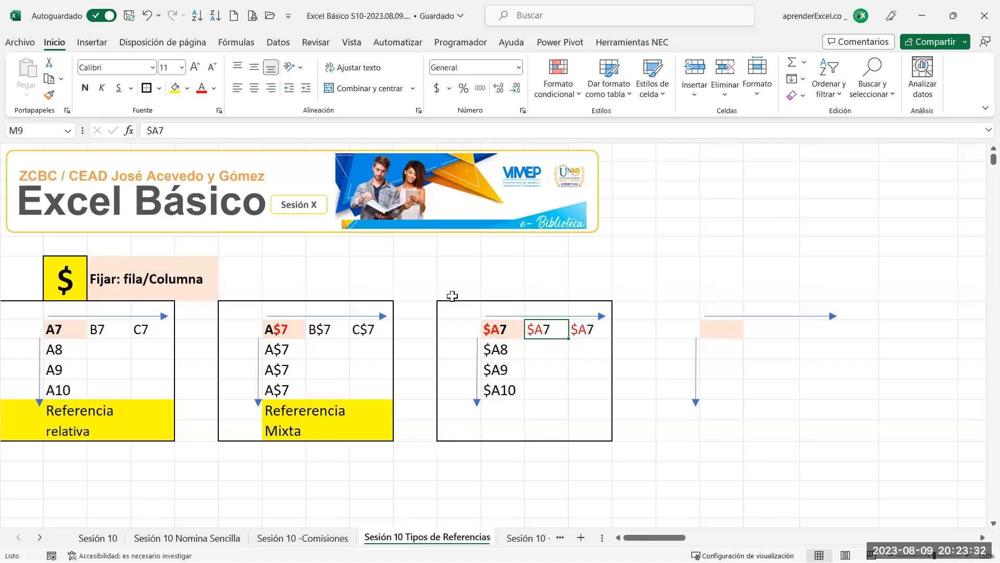
left_click_drag(458, 271, 460, 476)
left_click_drag(461, 281, 459, 372)
left_click_drag(457, 286, 456, 481)
left_click_drag(463, 276, 461, 457)
left_click(467, 327)
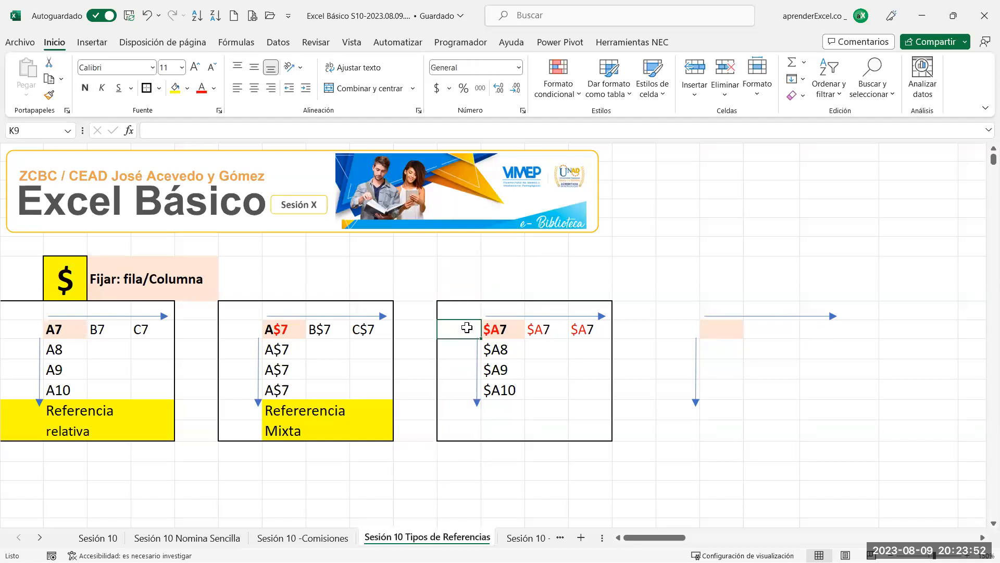
left_click_drag(448, 328, 676, 329)
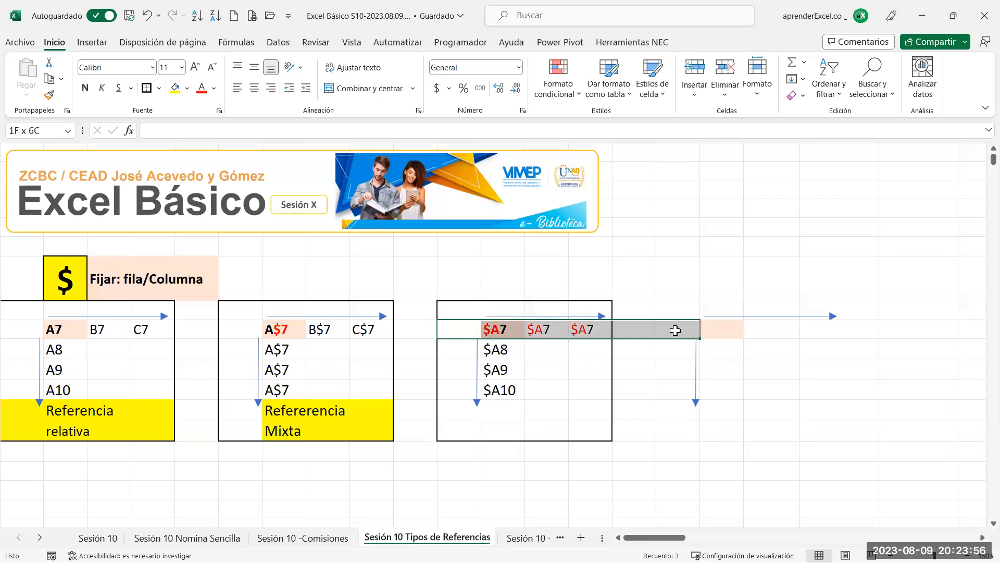
Review the relative reference example down column B from B9
left_click(66, 324)
left_click_drag(61, 327, 64, 433)
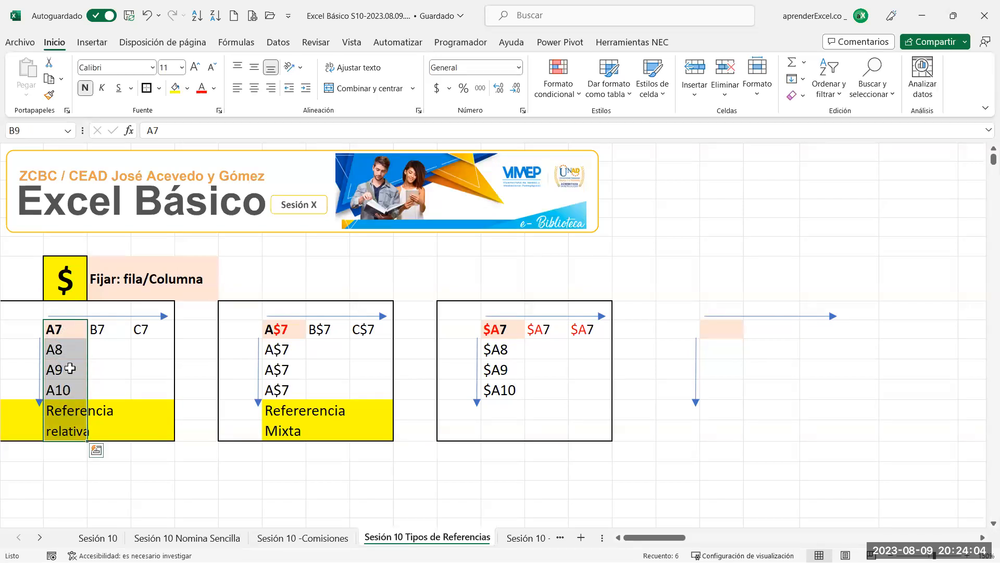
left_click_drag(72, 328, 64, 431)
left_click_drag(74, 326, 66, 411)
Inspect columns B and C on the Sesión 10 -Comisiones sheet and return to Sesión 10 Tipos de Referencias
left_click(341, 538)
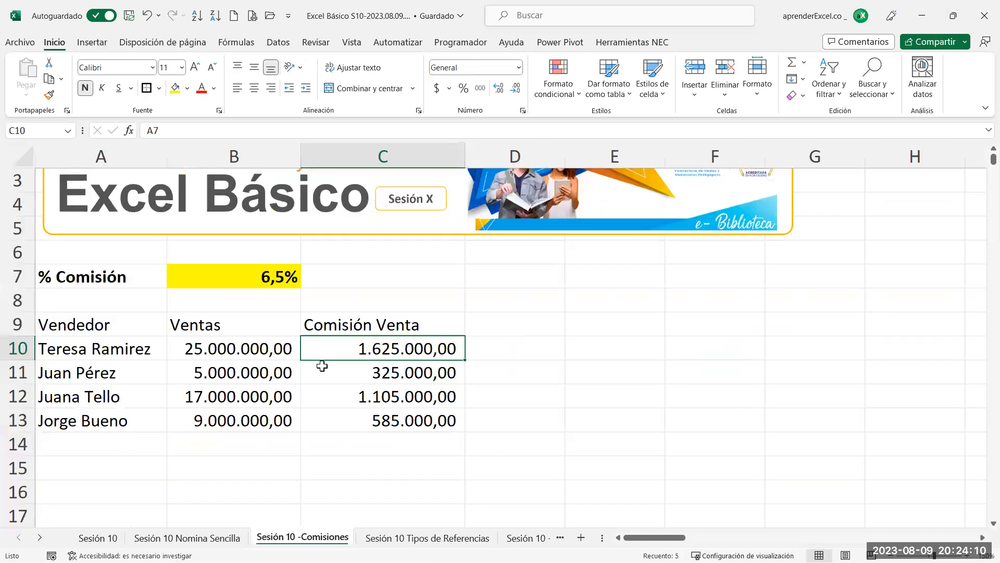
left_click(223, 147)
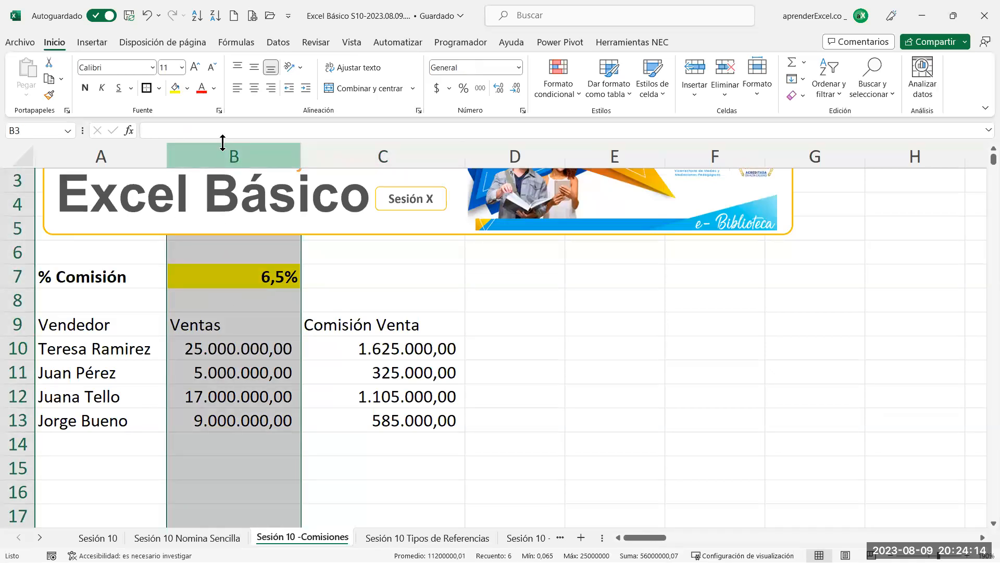
left_click(371, 148)
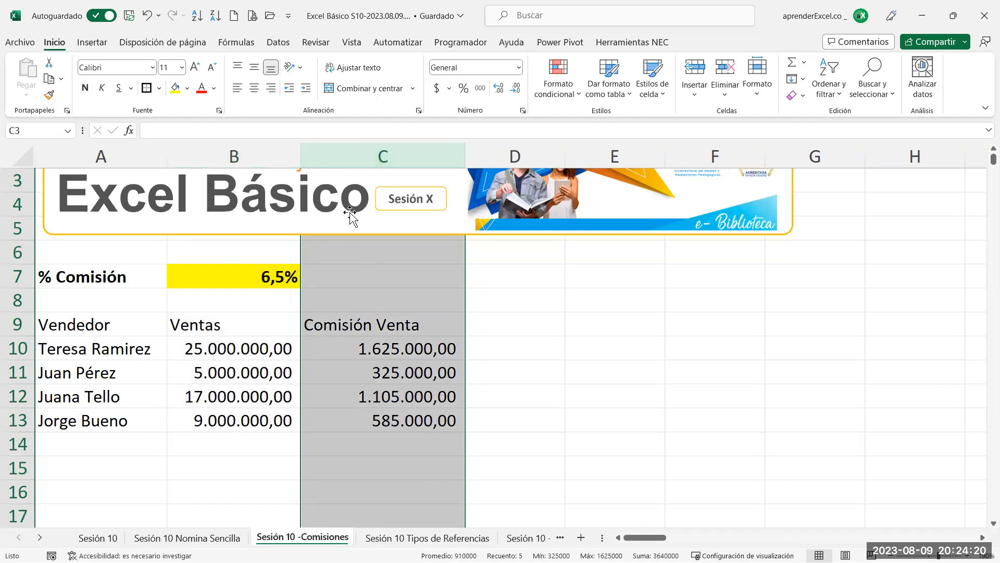
left_click(435, 538)
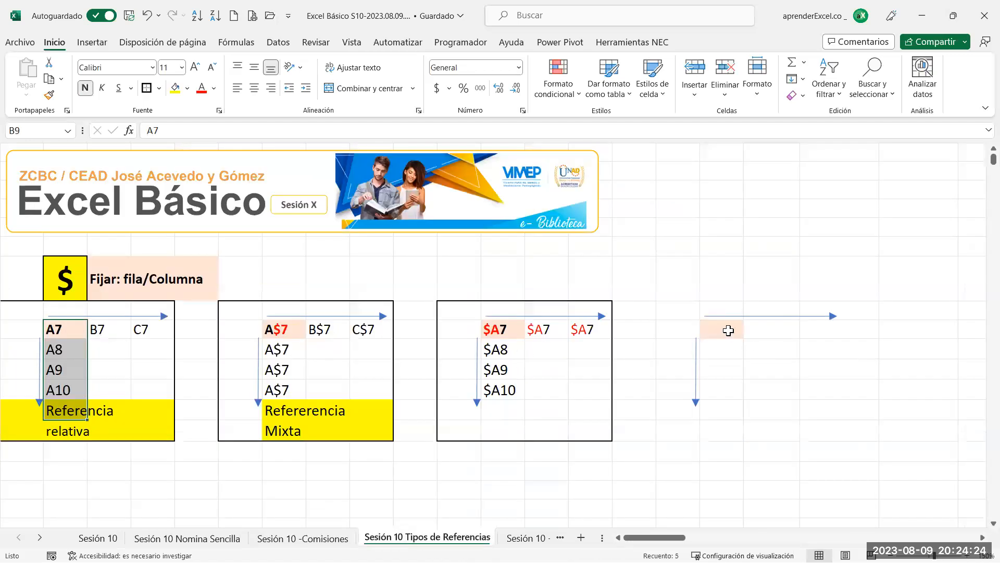
Copy the yellow "Refererencia Mixta" label from the second example to L13 under the third example
left_click_drag(281, 409, 355, 431)
key("ctrl+c")
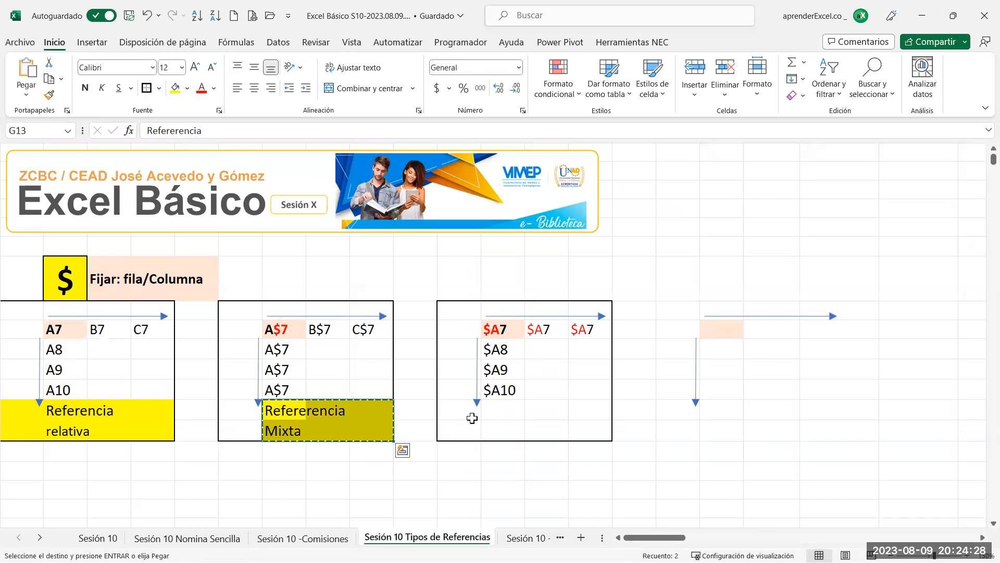
left_click(490, 408)
key("Return")
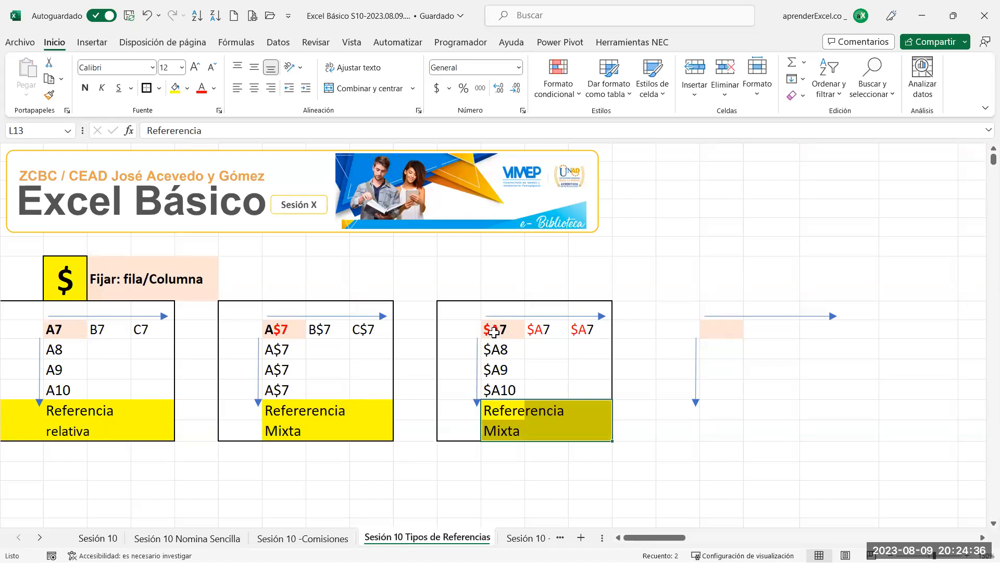
Copy A7 from B9 to Q9 in the fourth example and change the copy to $A$7
left_click(72, 331)
key("ctrl+c")
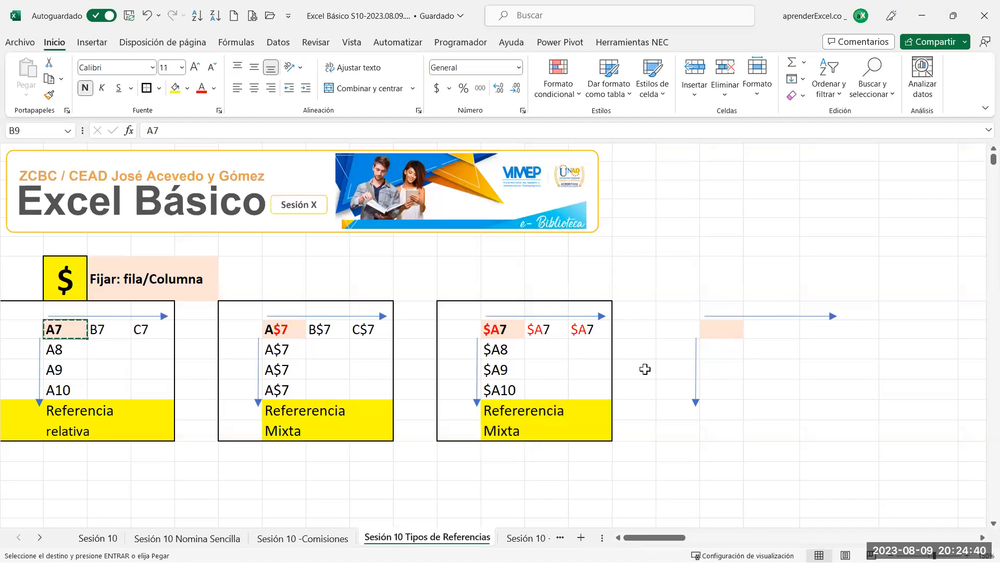
left_click(718, 336)
key("Return")
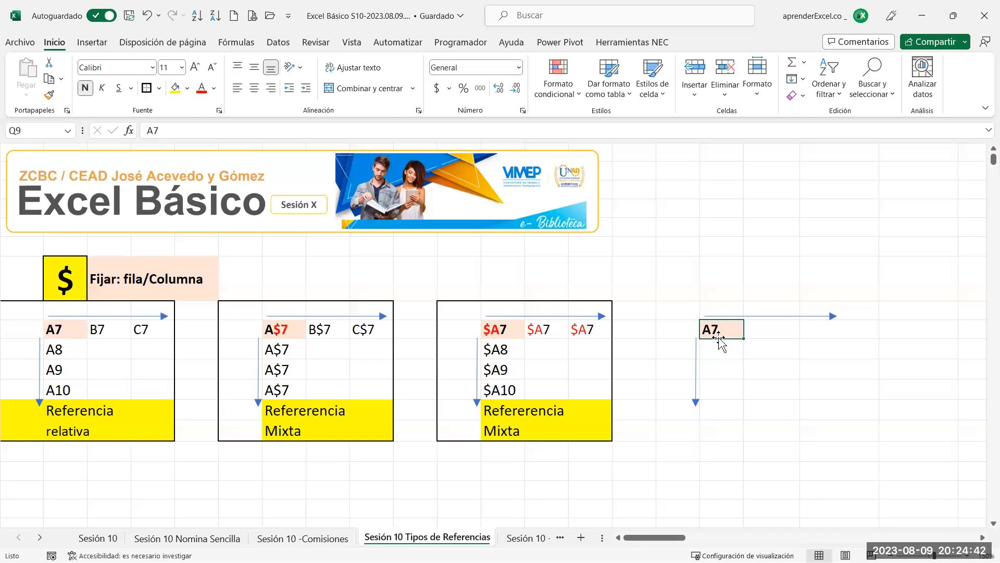
double_click(714, 329)
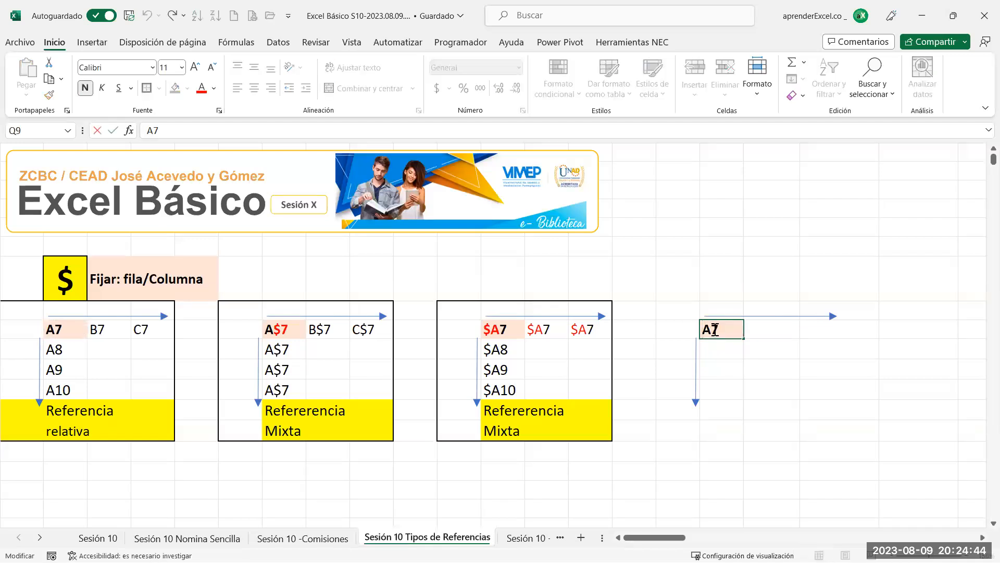
type("$A$")
key("Return")
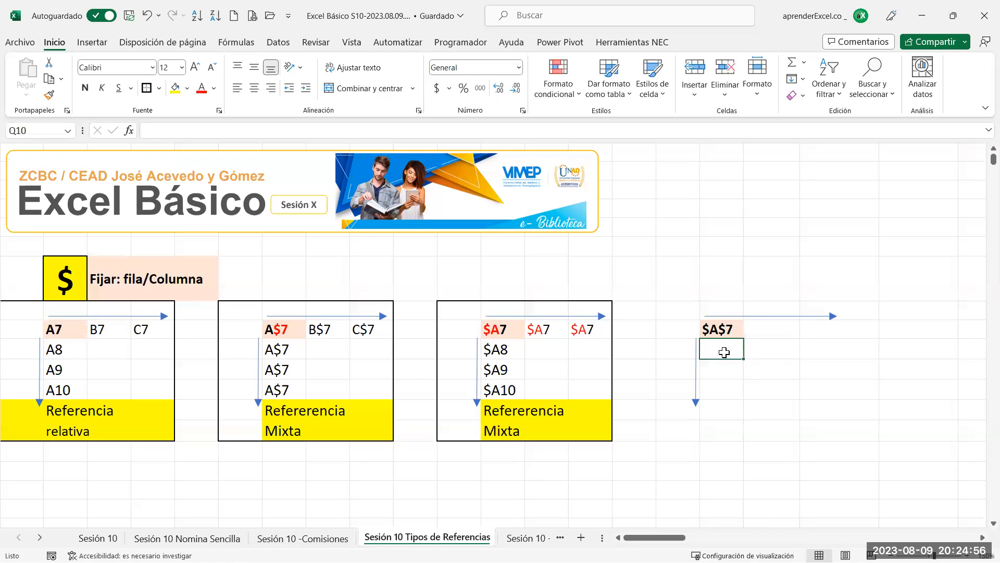
Enter $A$7 in Q10 as the fourth example's first reference copied down
key("Up")
key("Down")
key("Up")
key("Down")
type("&")
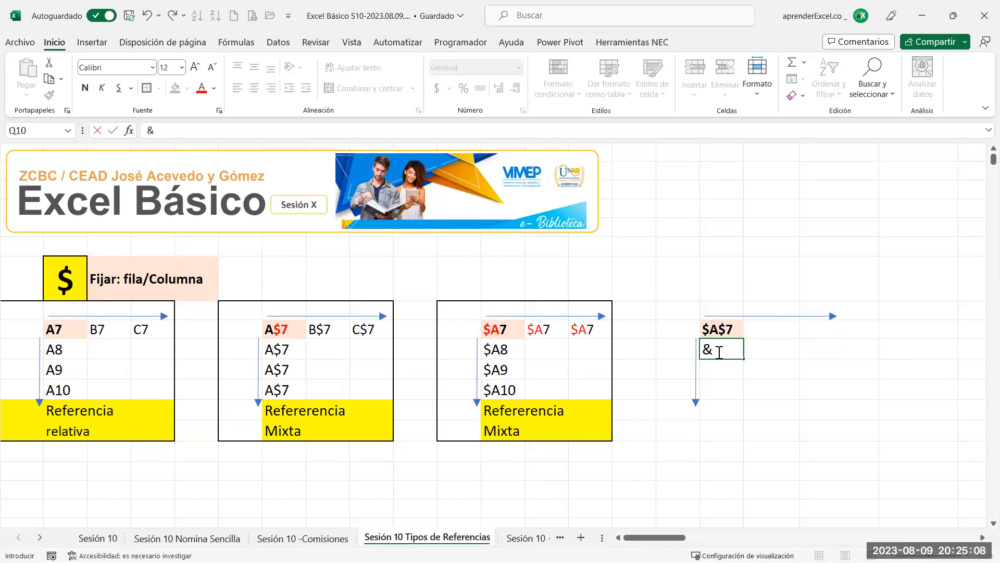
key("BackSpace")
type("&")
key("BackSpace")
type("$a$7")
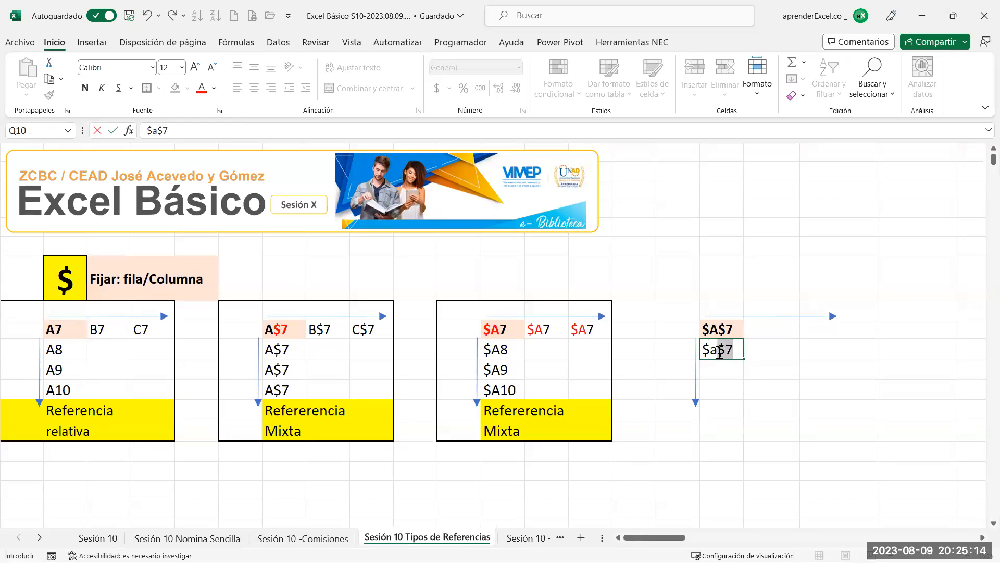
key("Return")
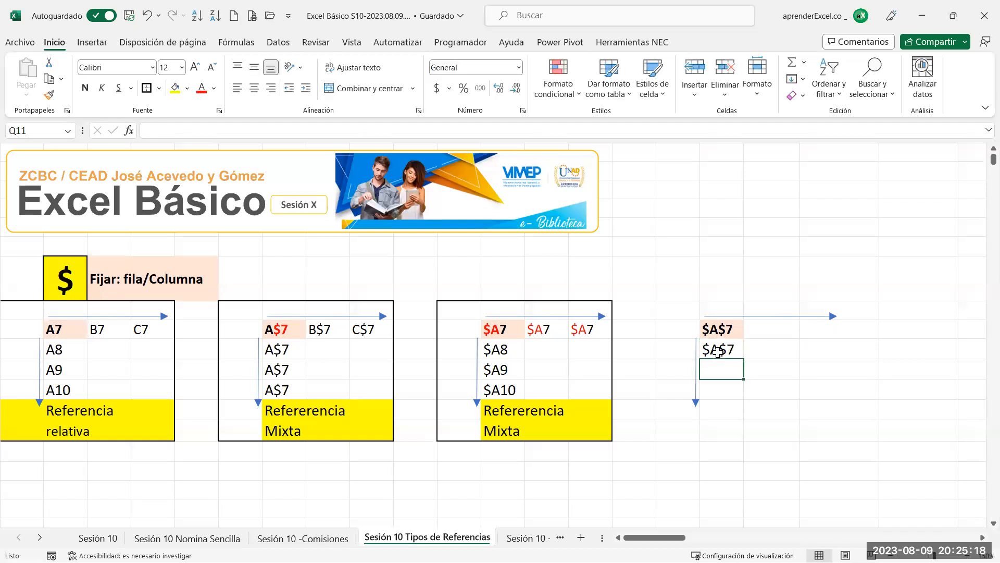
Enter $A$7 in Q11 and copy it down to Q12
type("$")
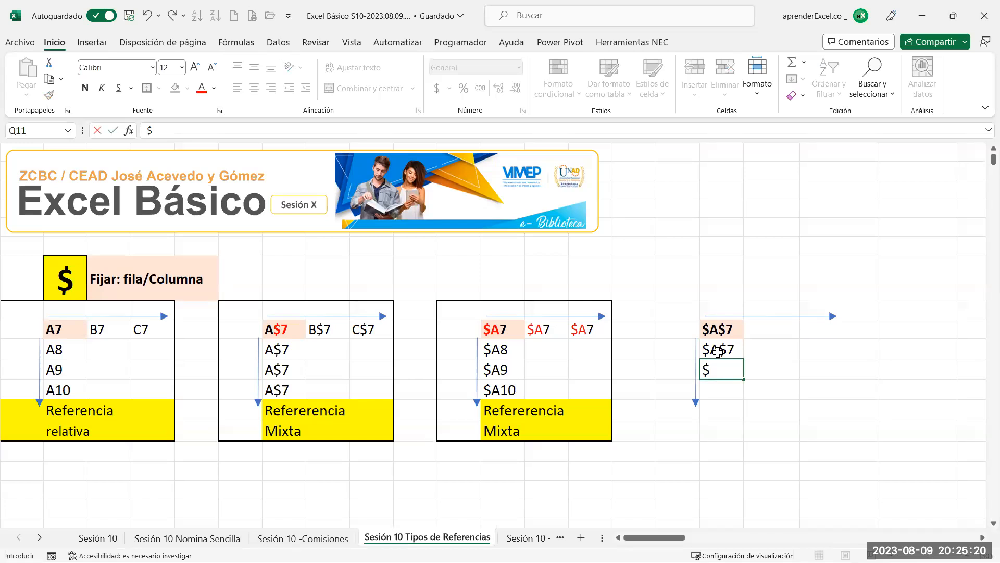
type("A")
key("Return")
key("Up")
key("ctrl+c")
key("Down")
key("Return")
Copy $A$7 from Q10 into R9 and S9 as the fourth example's references copied across
key("Up")
key("Up")
key("Up")
key("Right")
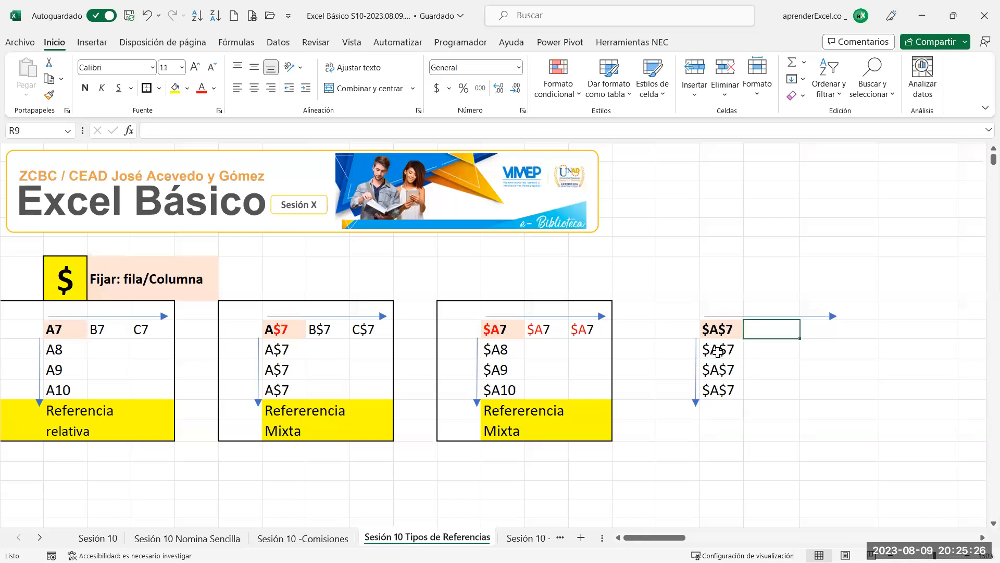
key("Left")
key("Right")
key("Left")
key("Down")
key("ctrl+c")
key("Right")
key("Up")
key("Return")
key("ctrl+c")
key("Right")
key("Return")
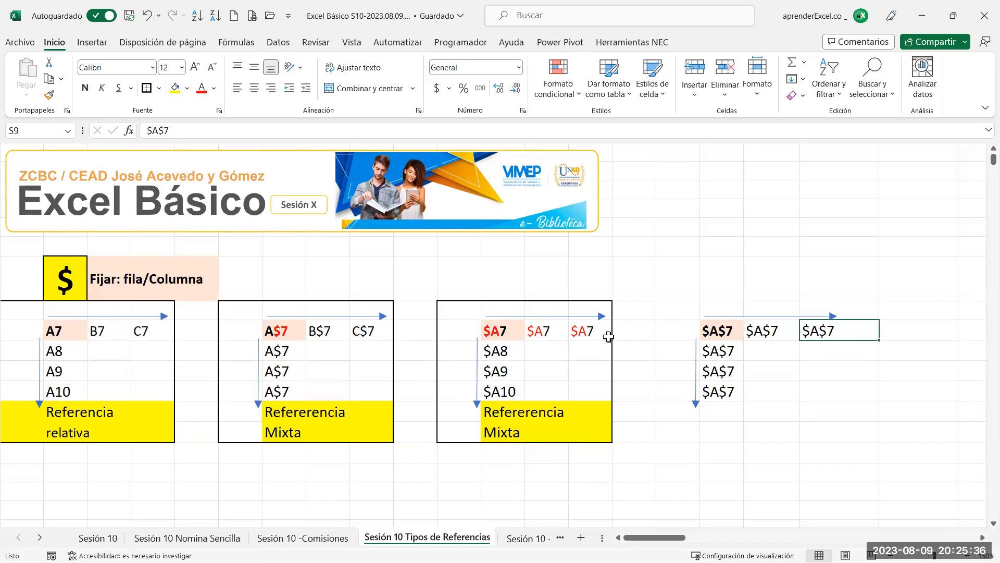
Copy the yellow label from L13 to Q13 under the fourth example and change its second line to "Absoluta"
mouse_move(501, 412)
left_mouse_down()
mouse_move(577, 440)
mouse_move(567, 435)
left_mouse_up()
key("ctrl+c")
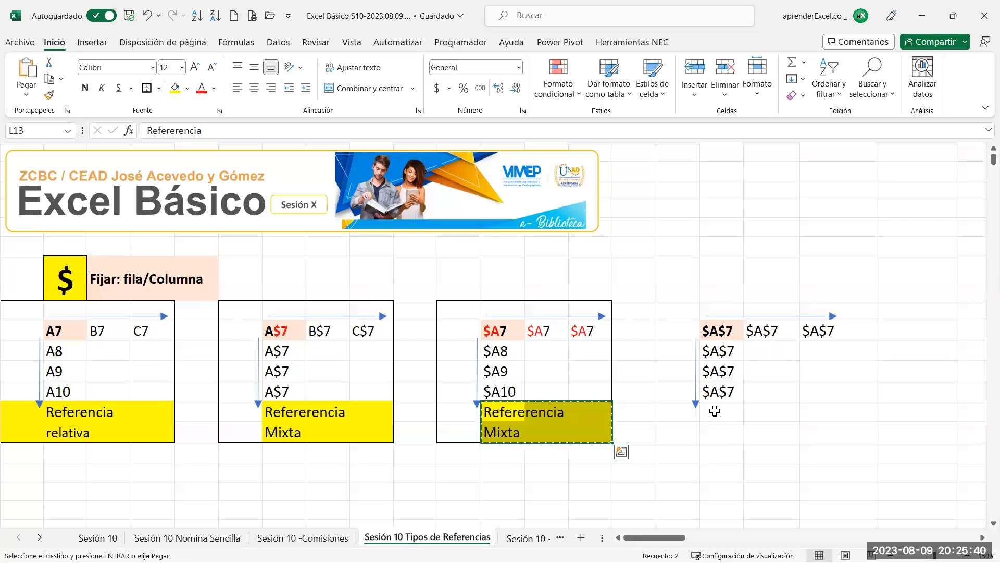
left_click(716, 412)
key("ctrl+v")
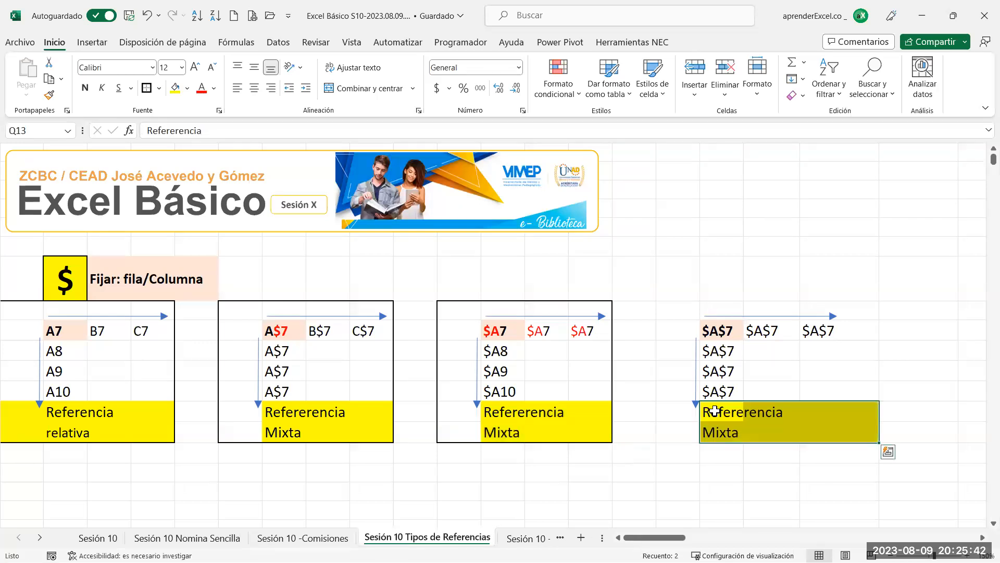
left_click(731, 433)
type("Absoluta")
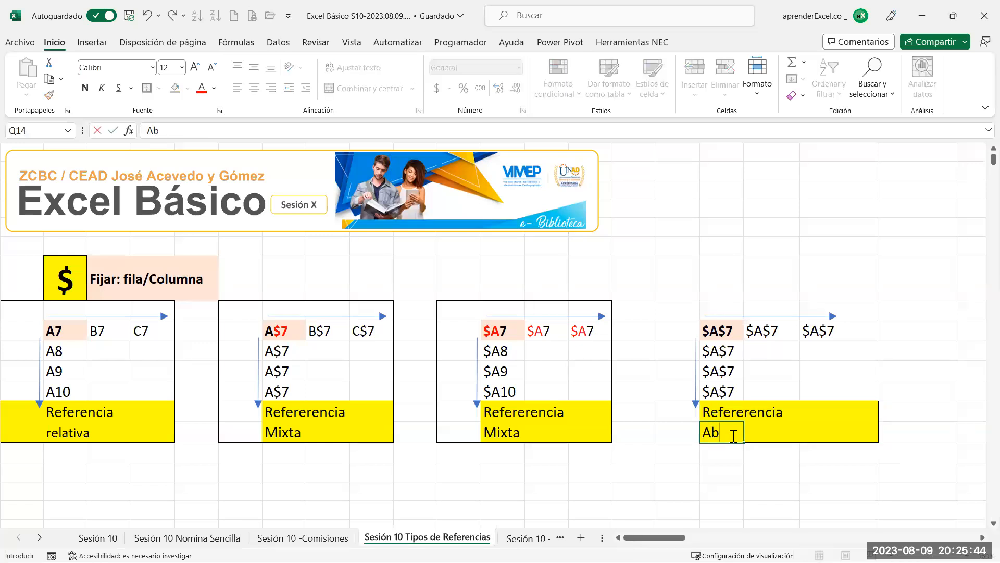
key("Return")
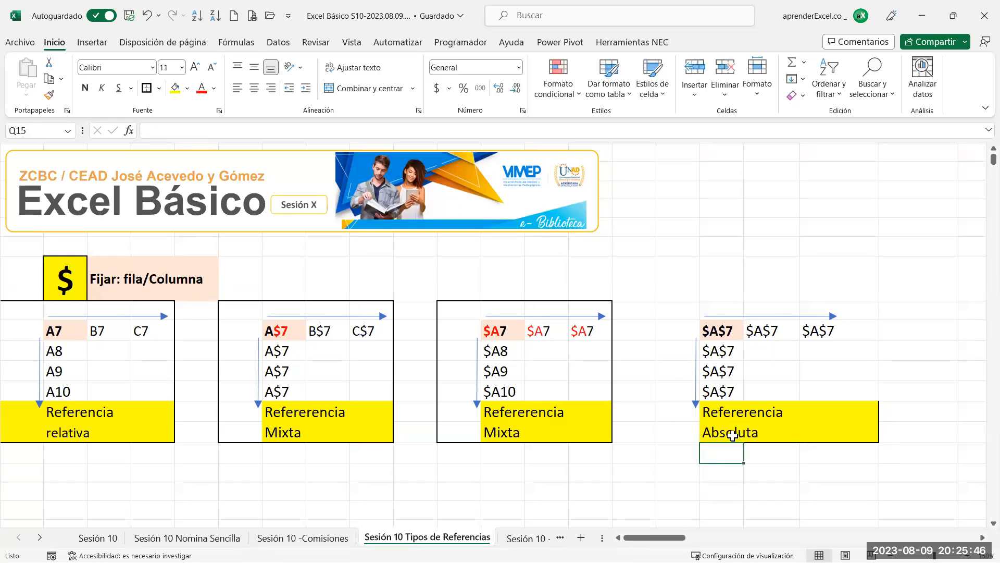
Outline the absolute reference example P8:S14 with an outside border and hide the sheet's gridlines
left_click_drag(685, 306, 855, 435)
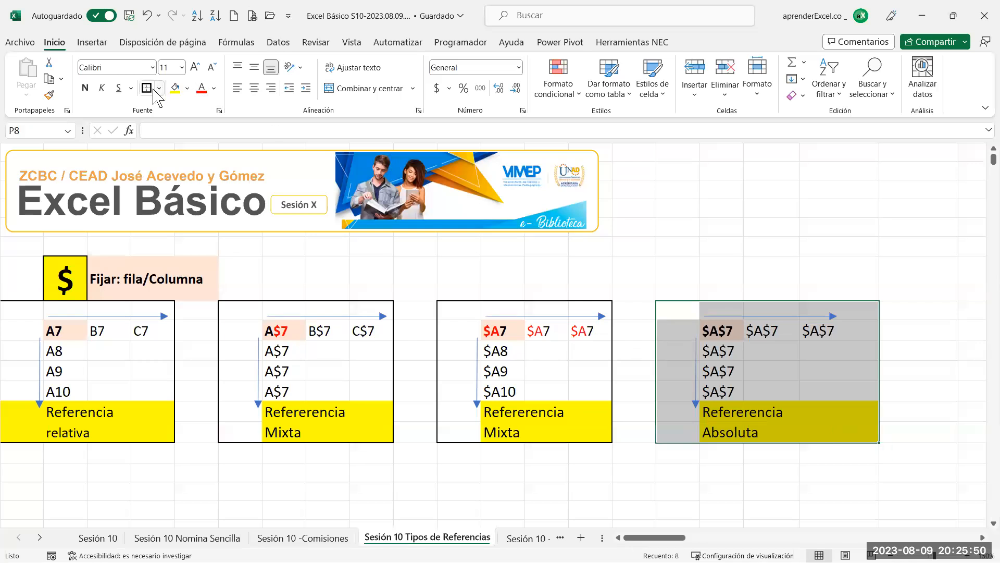
left_click(350, 42)
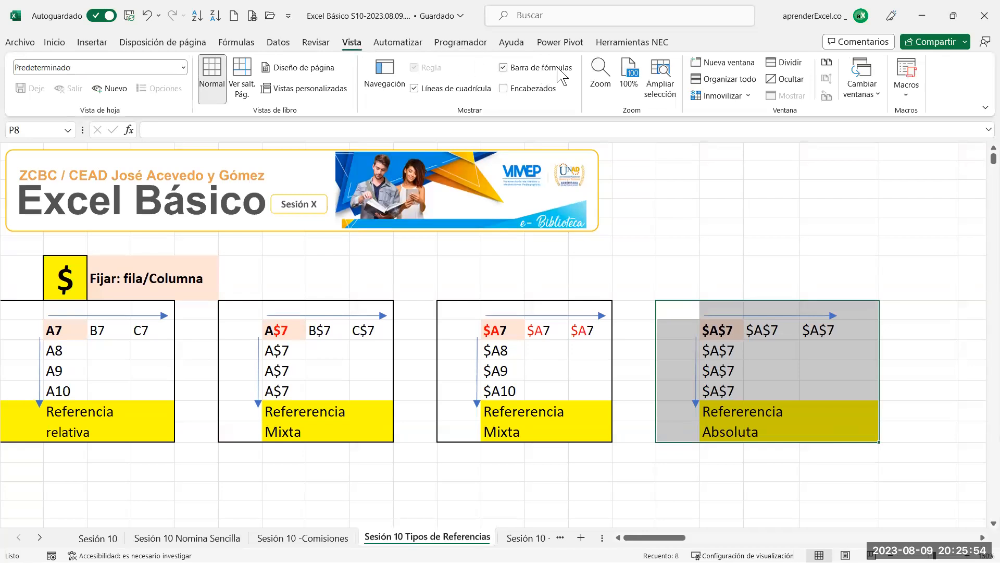
left_click(451, 89)
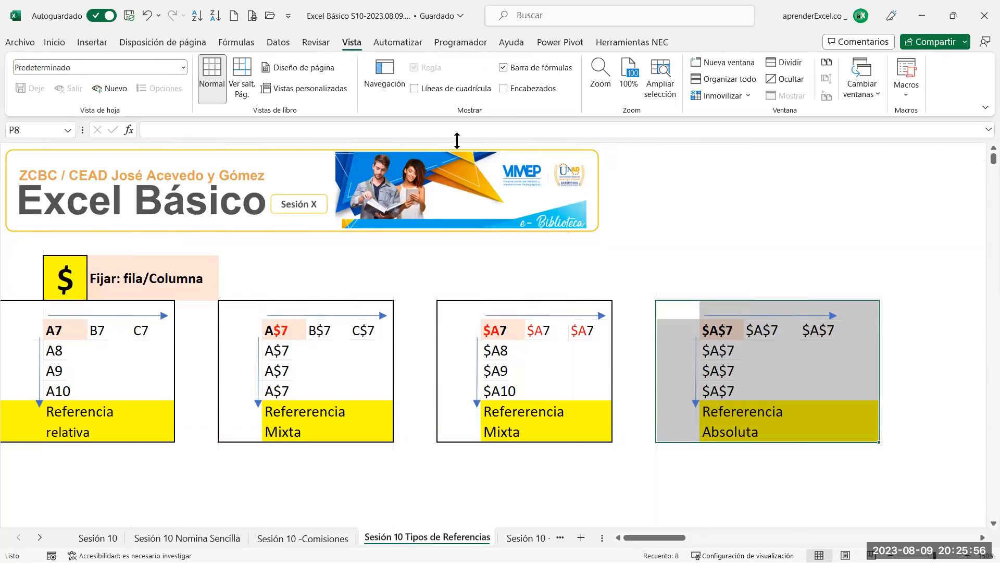
left_click(415, 277)
left_click(47, 288)
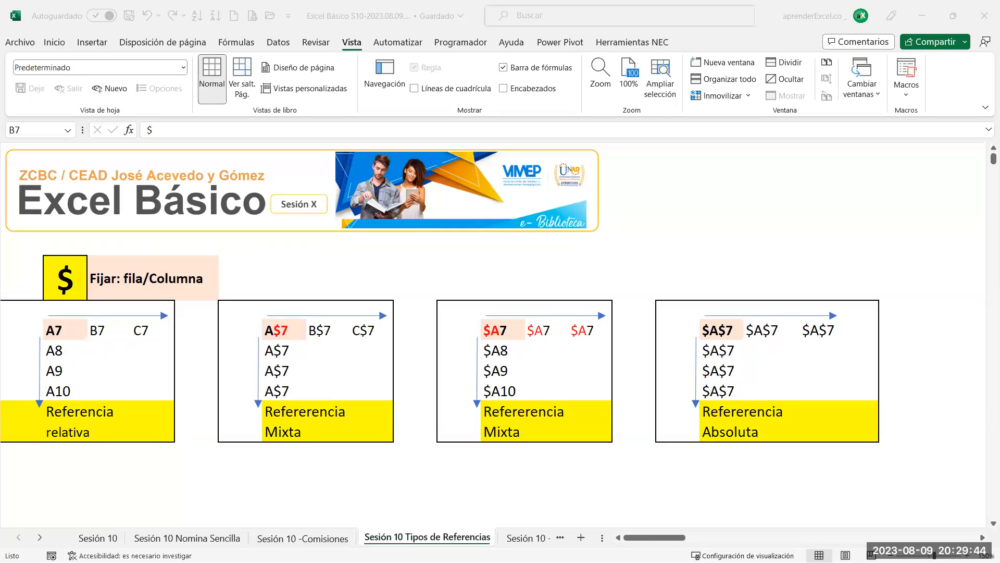
Switch to the browser and view the playlists of the aprender Excel YouTube channel
double_click(556, 95)
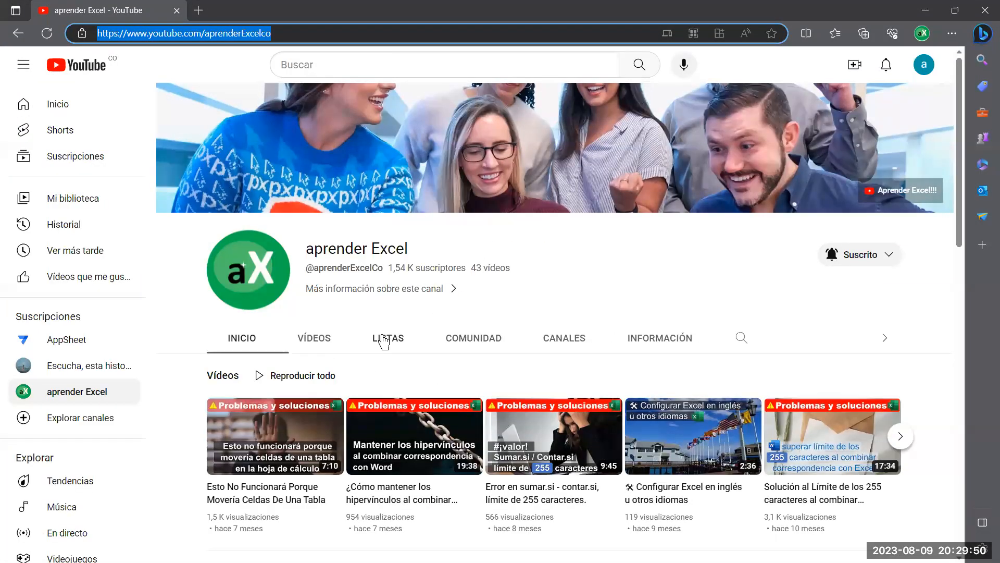
left_click(395, 339)
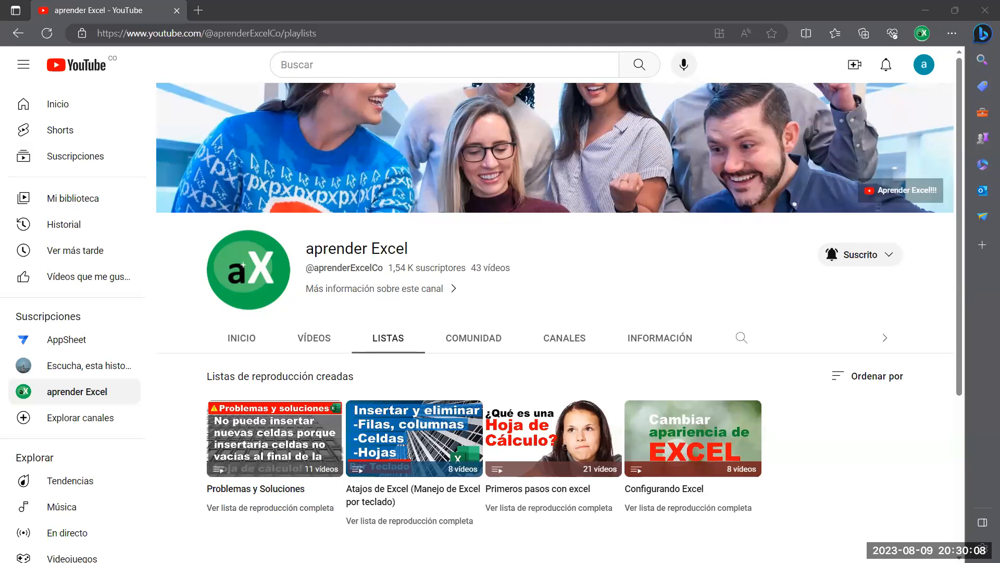
left_click(924, 11)
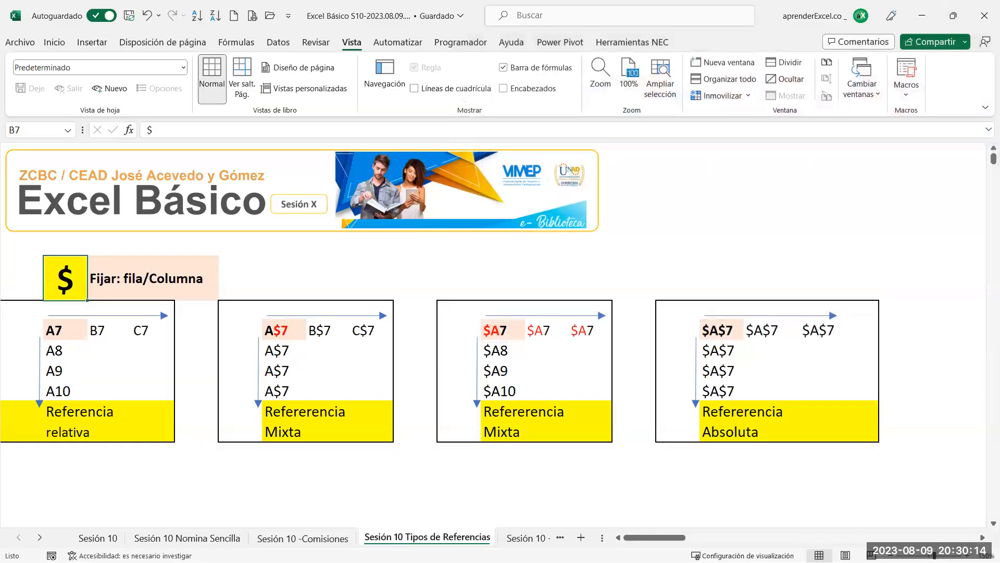
key("alt+Tab")
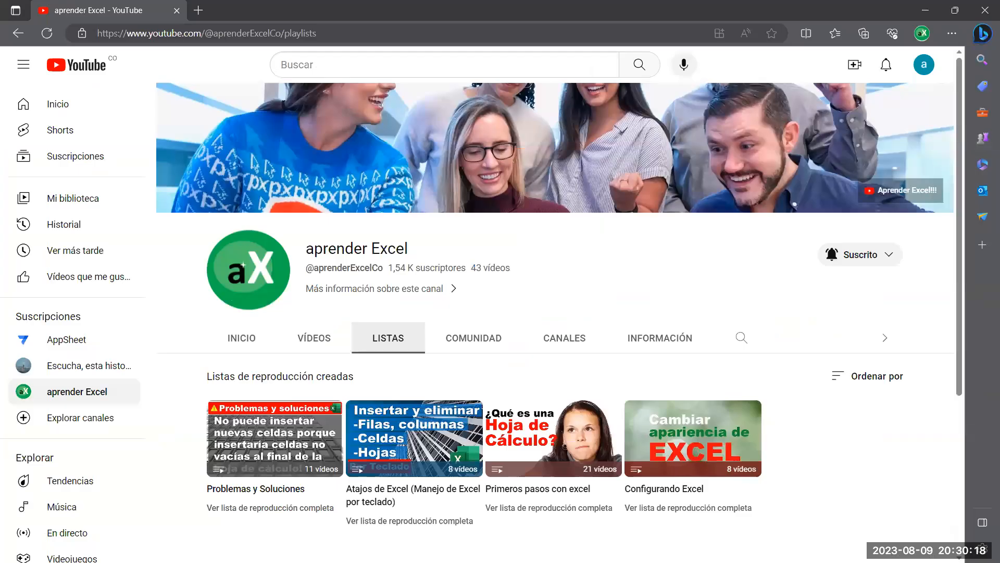
Open the UNAD e-Biblioteca Capacitaciones page in the browser, review its August 2023 training calendar, and return to Excel
key("alt+Tab")
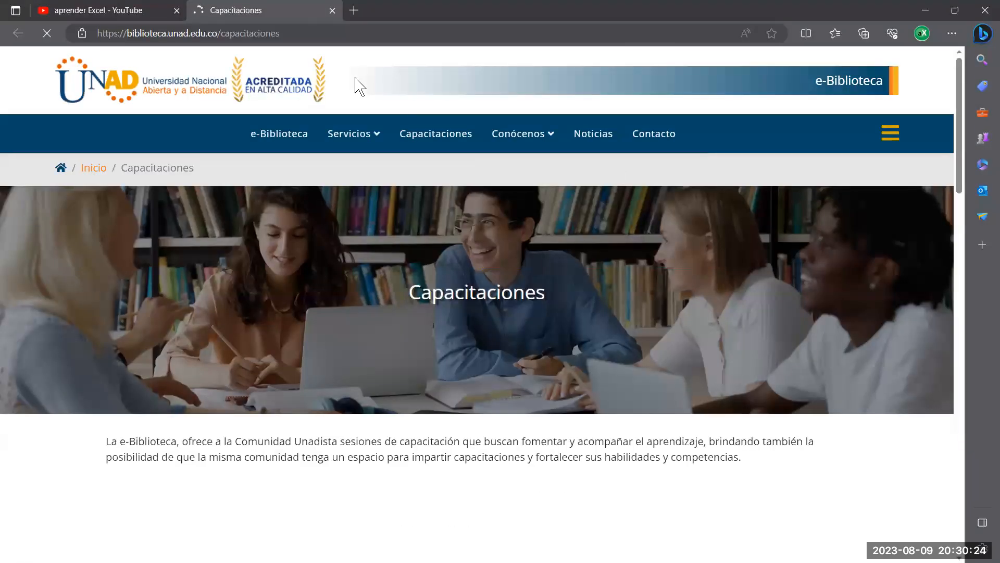
mouse_move(427, 146)
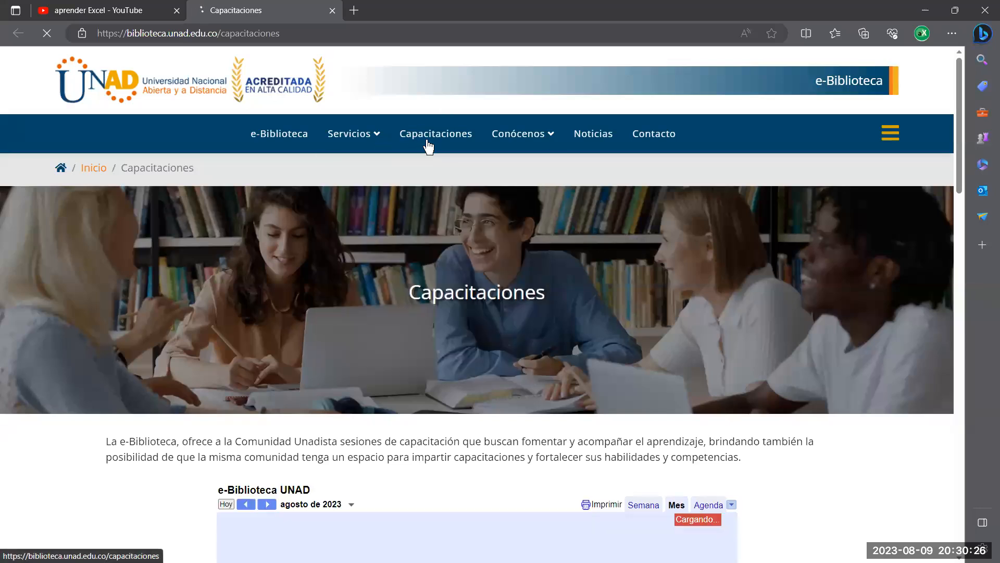
scroll(439, 139, "down", 1)
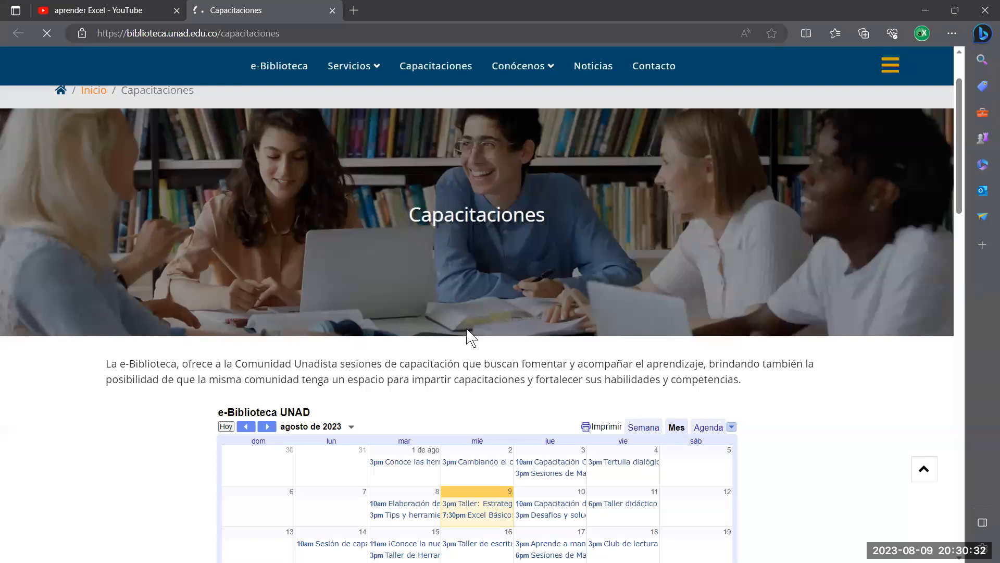
scroll(477, 374, "down", 3)
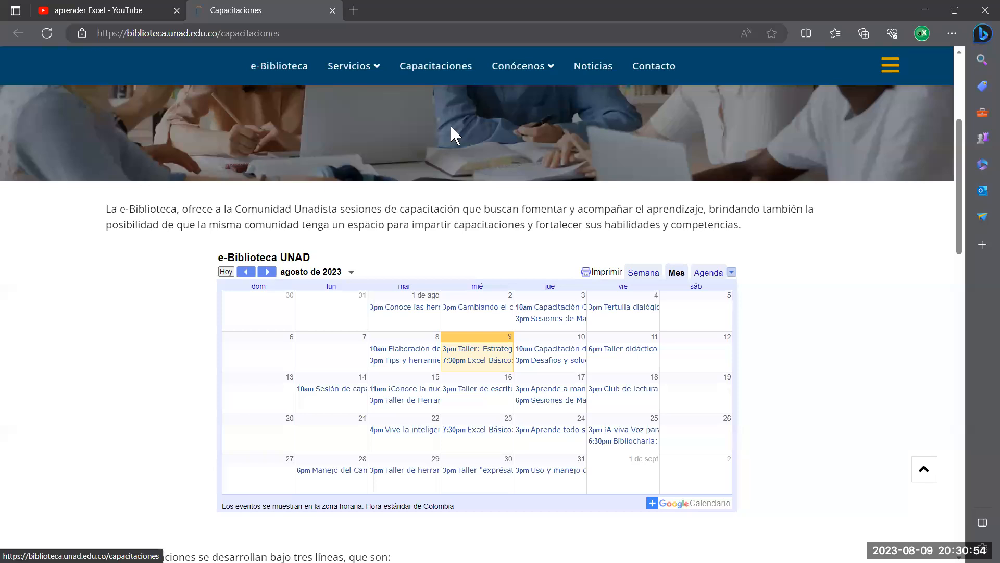
left_click(454, 73)
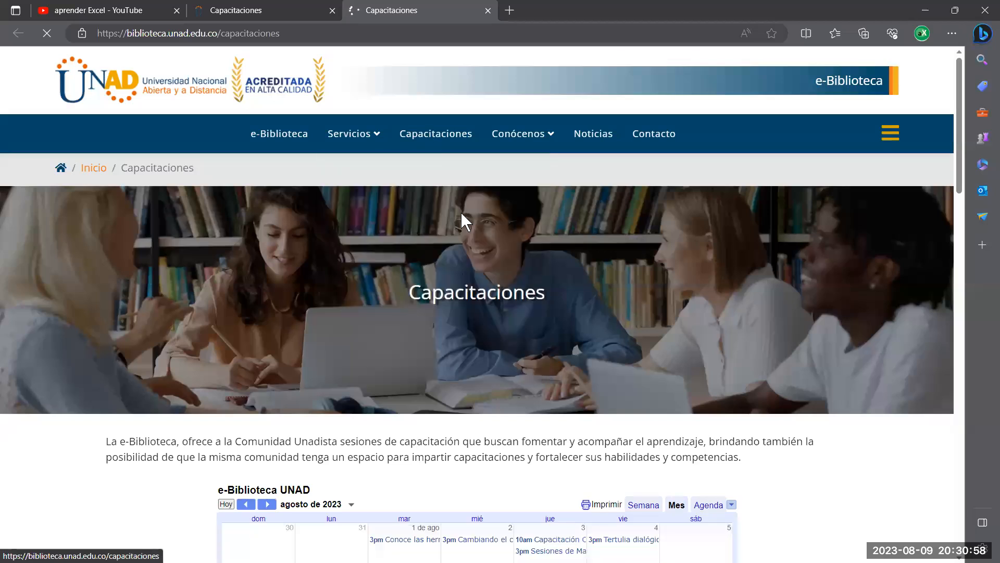
scroll(498, 375, "down", 5)
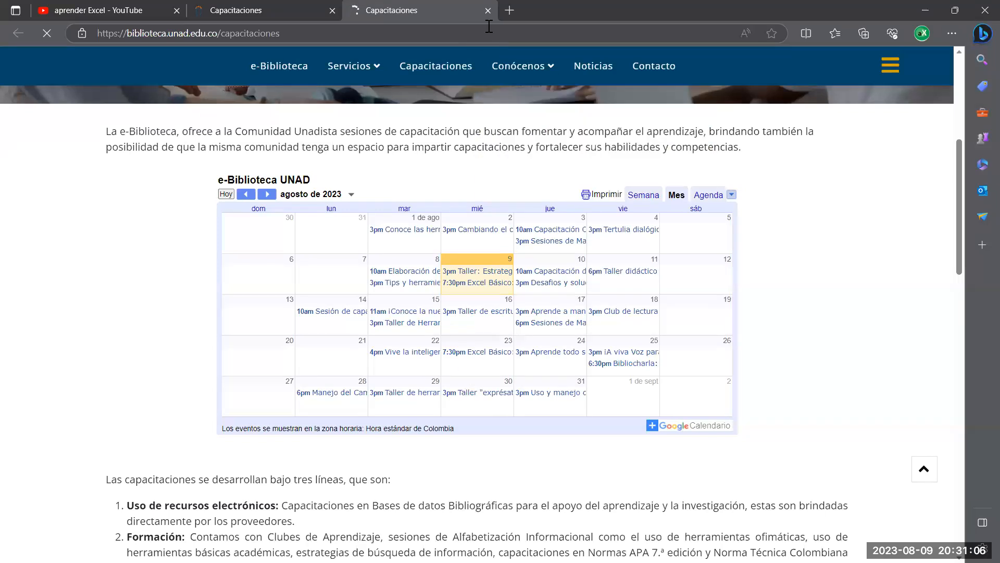
left_click(922, 10)
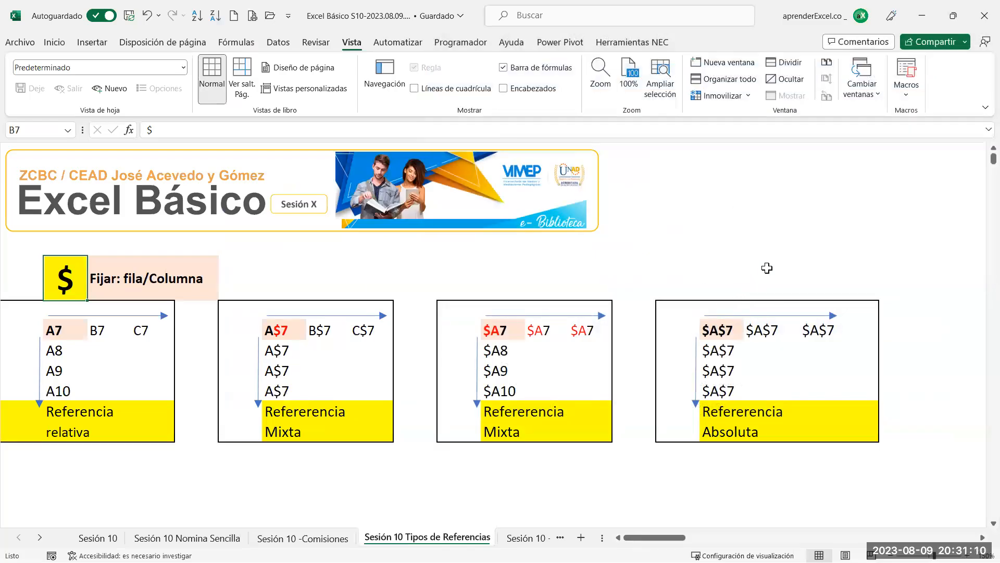
Colour the text $A$7 in cell Q9 red in the absolute reference example
left_click(735, 427)
left_click(722, 330)
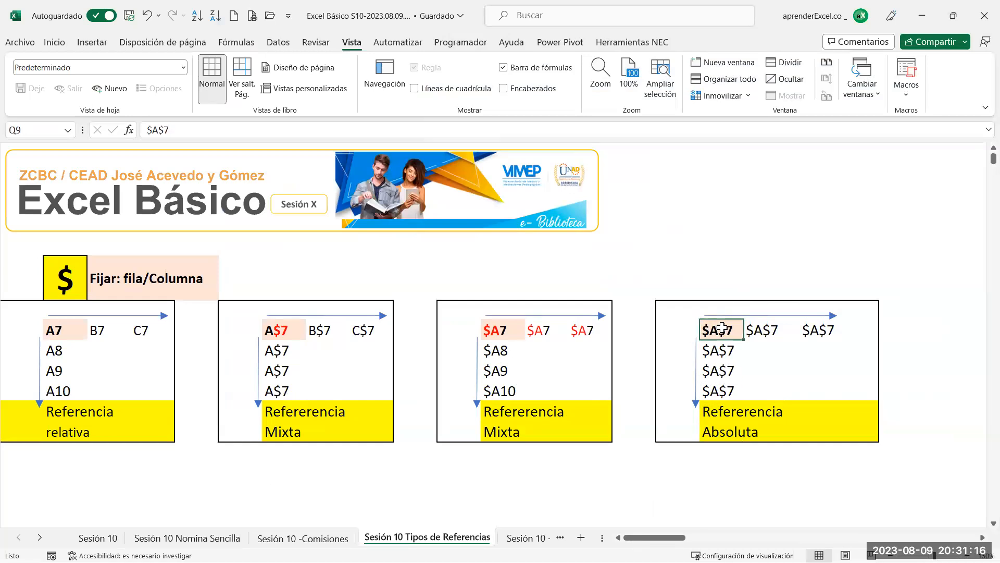
left_click(723, 349)
double_click(725, 328)
left_click_drag(720, 329, 702, 328)
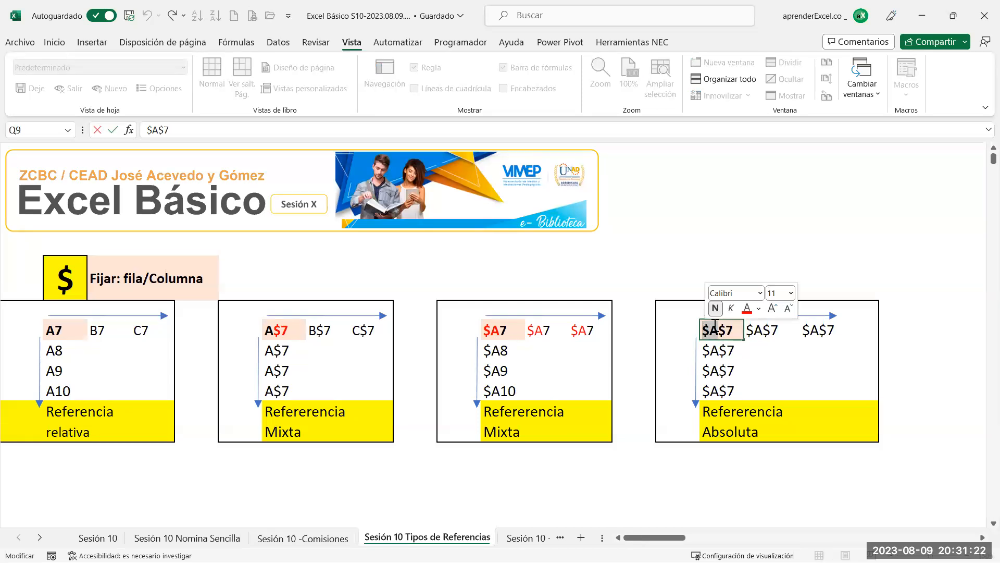
left_click(746, 308)
left_click_drag(732, 329, 736, 330)
left_click(774, 308)
key("Return")
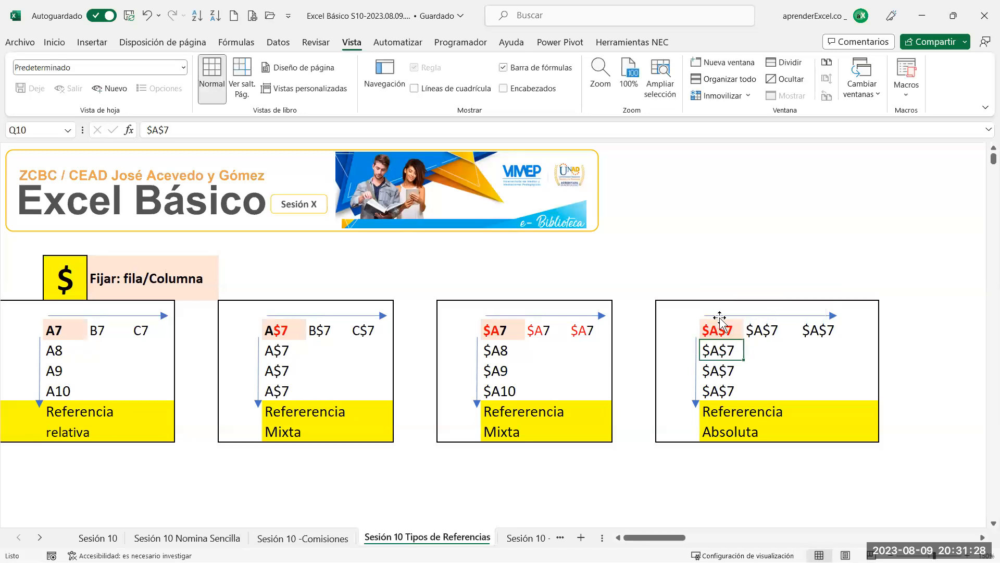
Compare the $A7 reference in L9 with $A$7 in Q9, examining the fixed column part of Q9
left_click(727, 329)
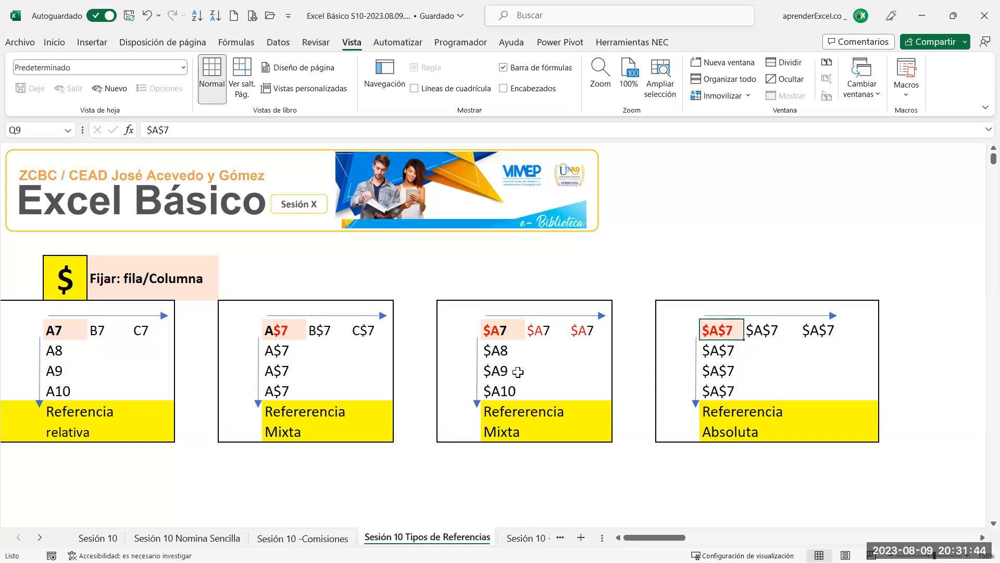
left_click(507, 334)
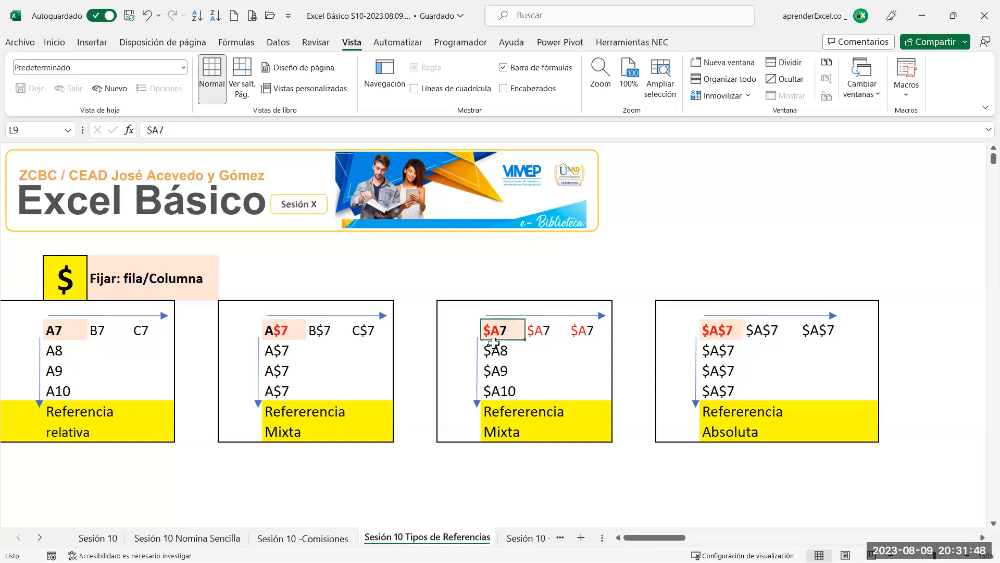
double_click(710, 329)
left_click_drag(709, 329, 703, 329)
left_click(711, 330)
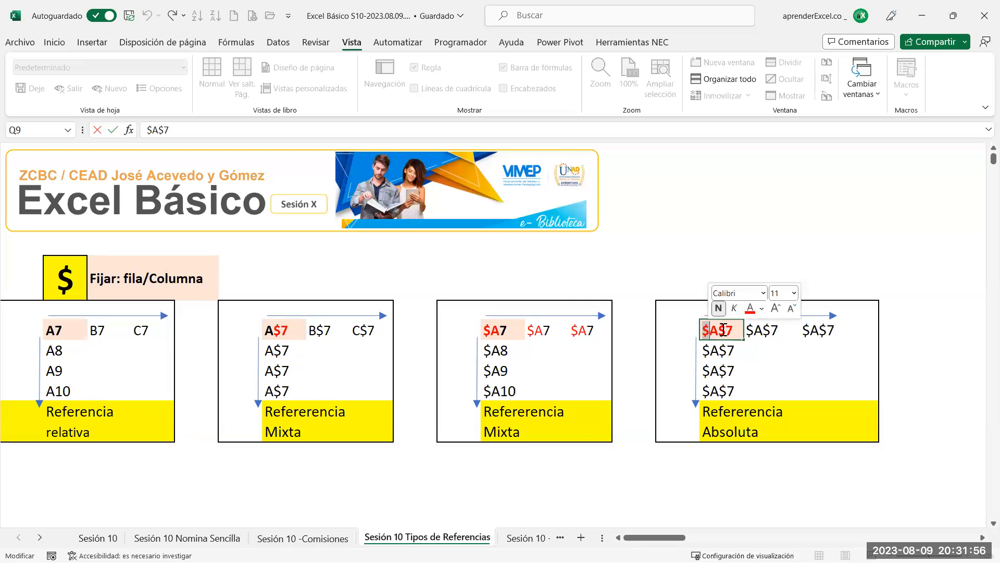
left_click_drag(719, 330, 703, 329)
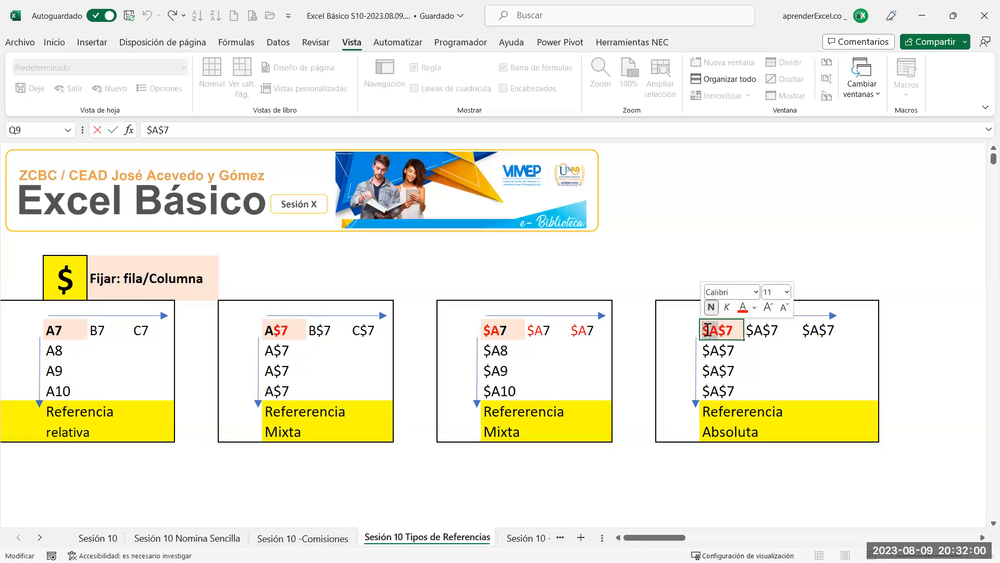
key("Return")
double_click(709, 328)
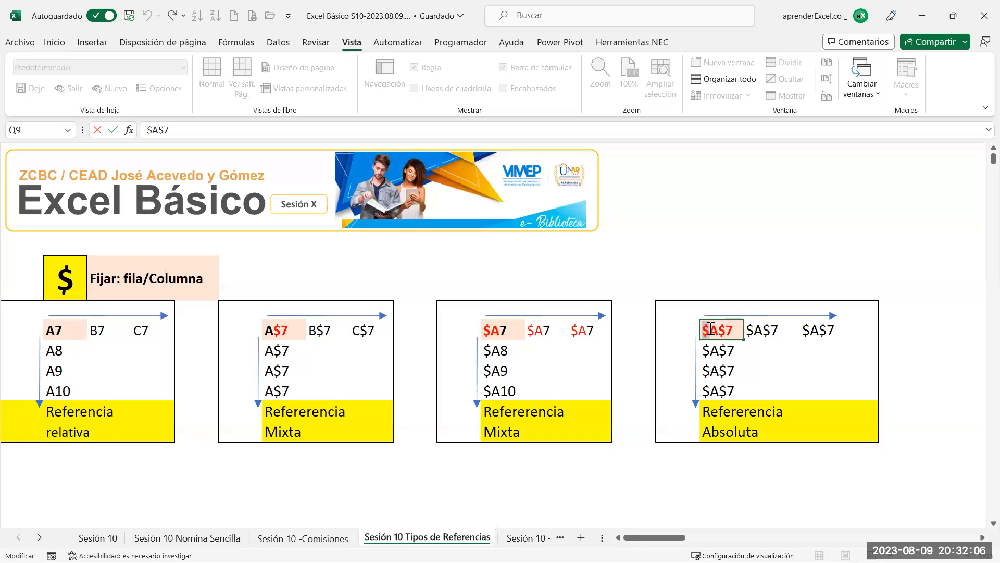
left_click_drag(711, 328, 694, 327)
key("Return")
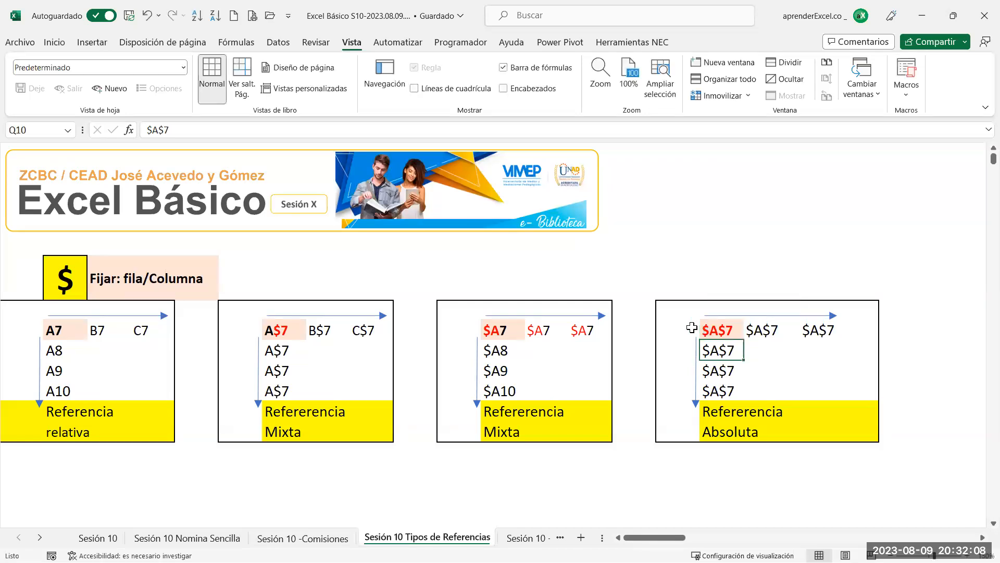
Review the $ sign and its "Fijar: fila/Columna" heading, and compare the references copied down and across in the four examples
left_click(60, 271)
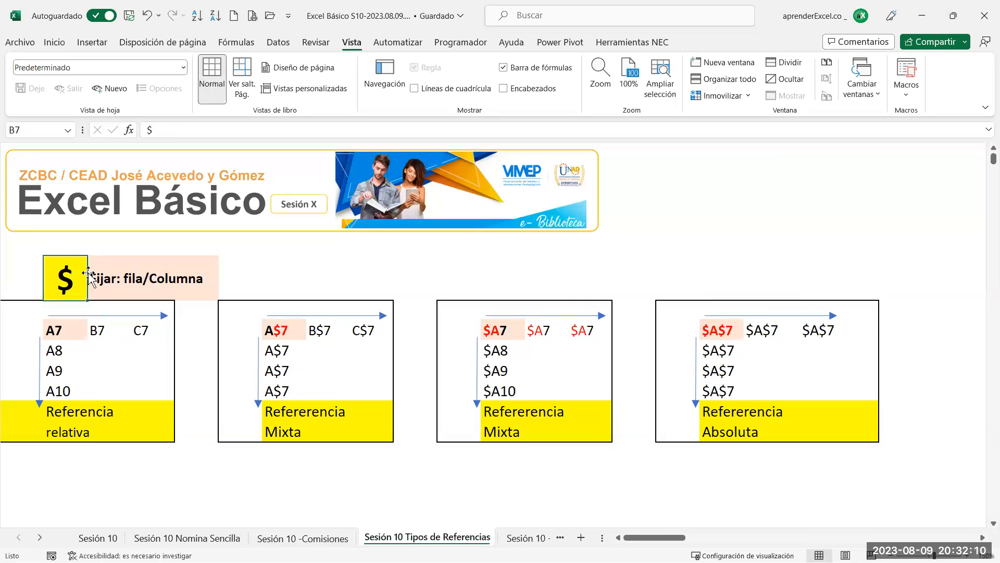
left_click(106, 275)
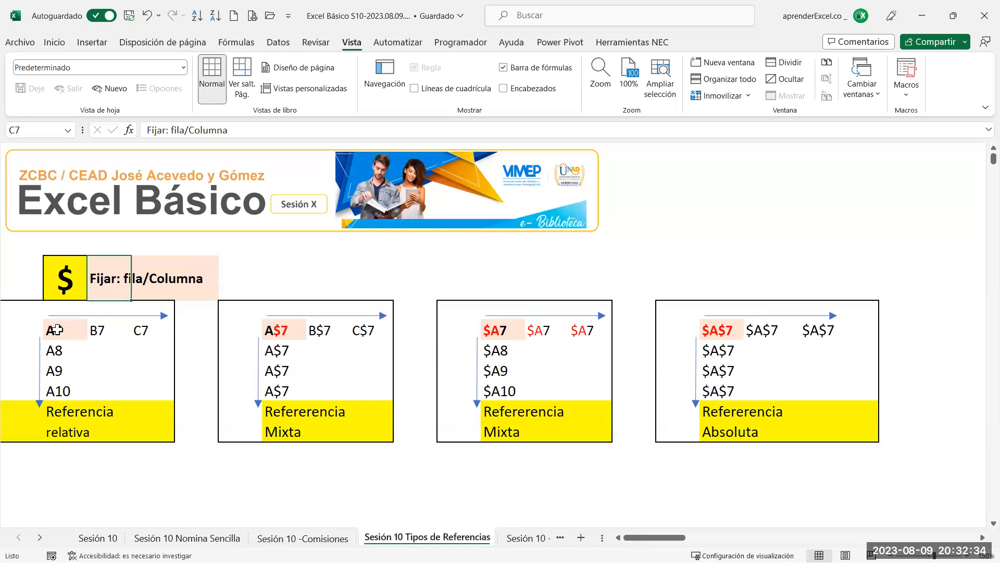
left_click_drag(55, 330, 125, 371)
left_click_drag(275, 330, 294, 369)
left_click_drag(495, 330, 497, 371)
left_click_drag(714, 329, 740, 392)
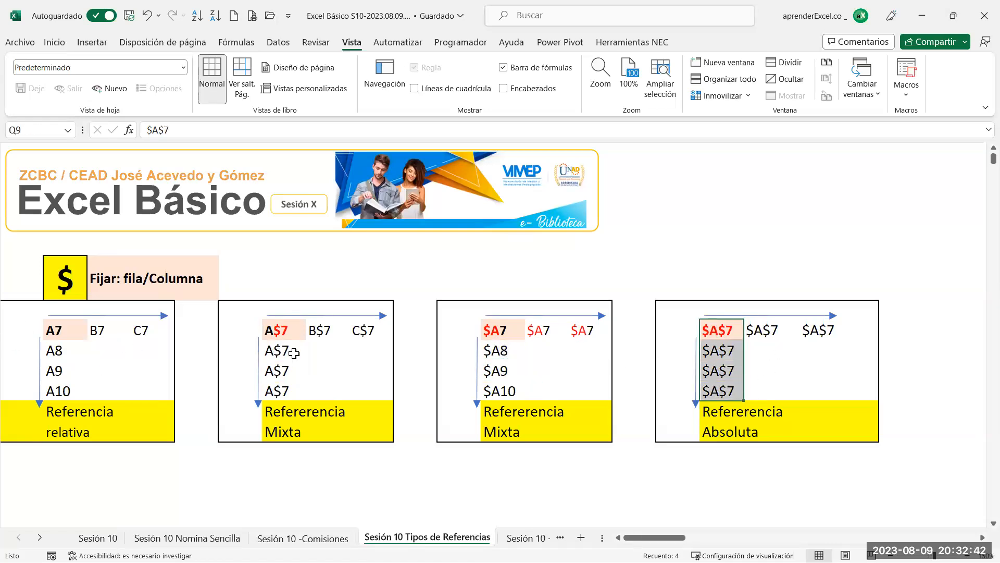
left_click(795, 347)
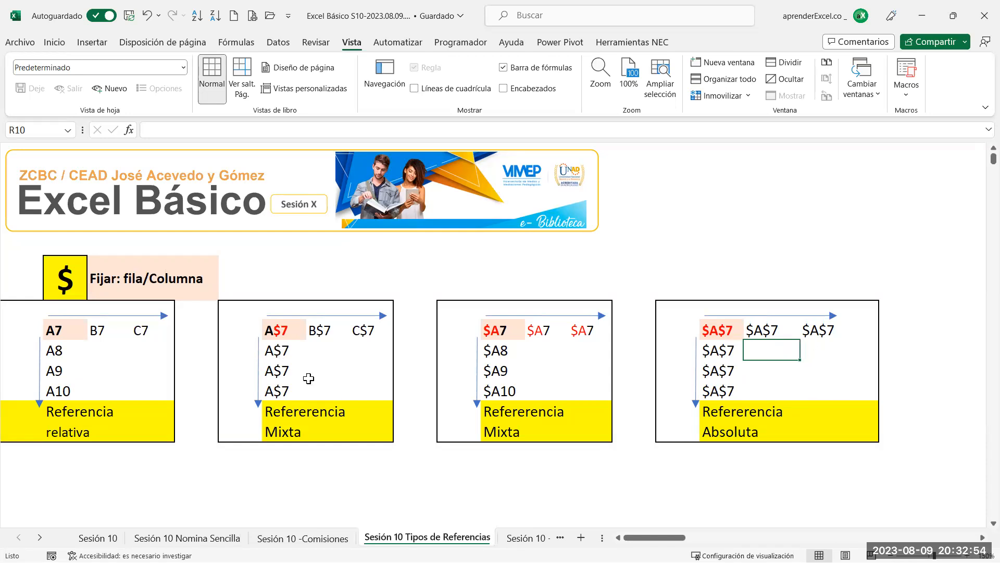
left_click_drag(78, 336, 139, 386)
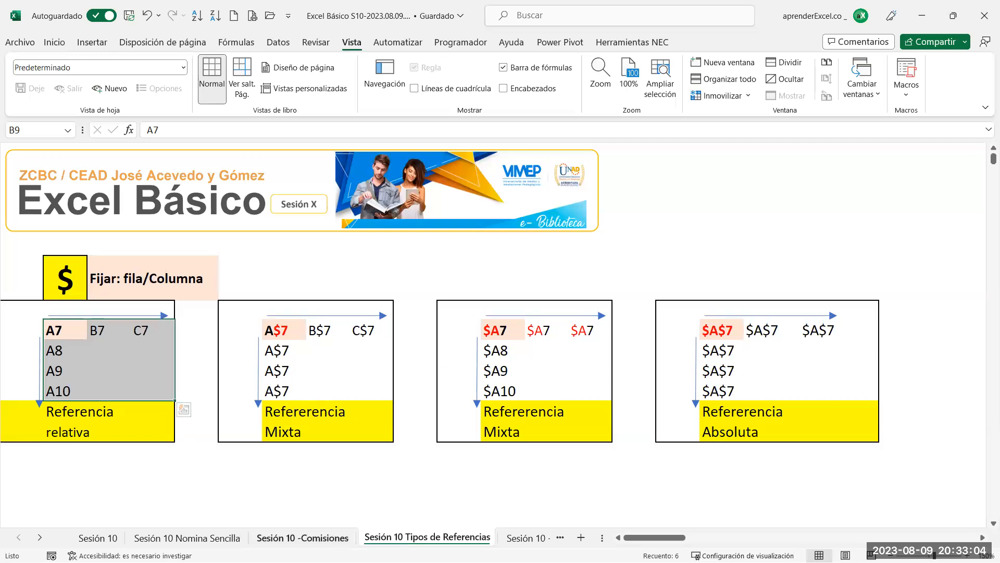
On the Sesión 10 -Comisiones sheet, set the commission percentage in B7 to 4% and check the commissions in C10:C13
left_click(303, 538)
left_click(344, 308)
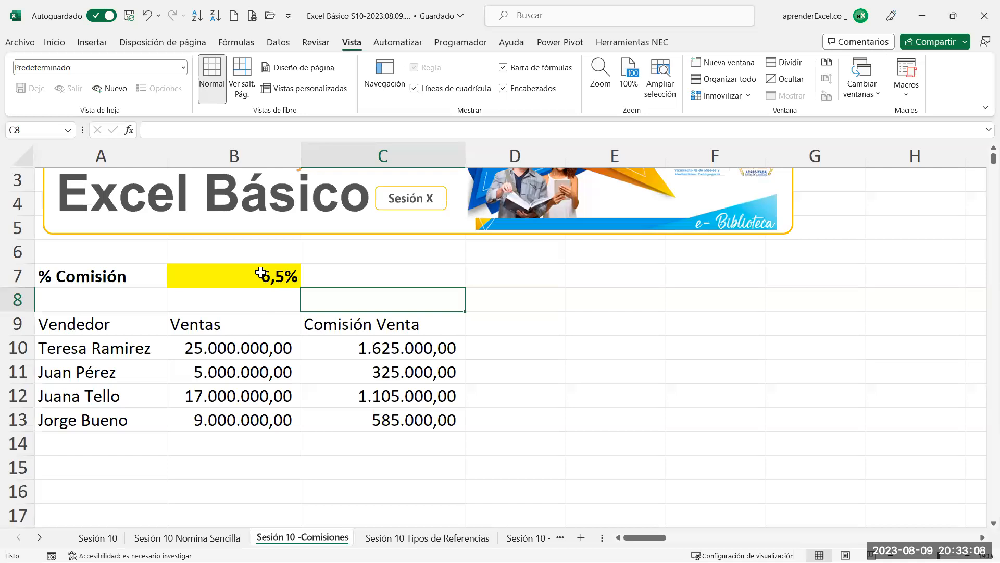
left_click(261, 273)
type("4")
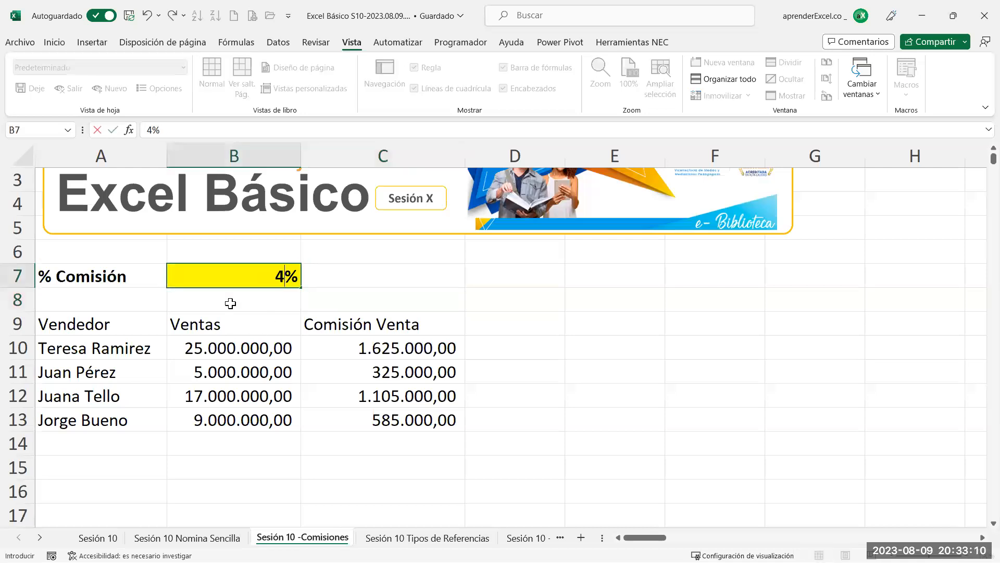
key("Return")
left_click_drag(402, 348, 386, 417)
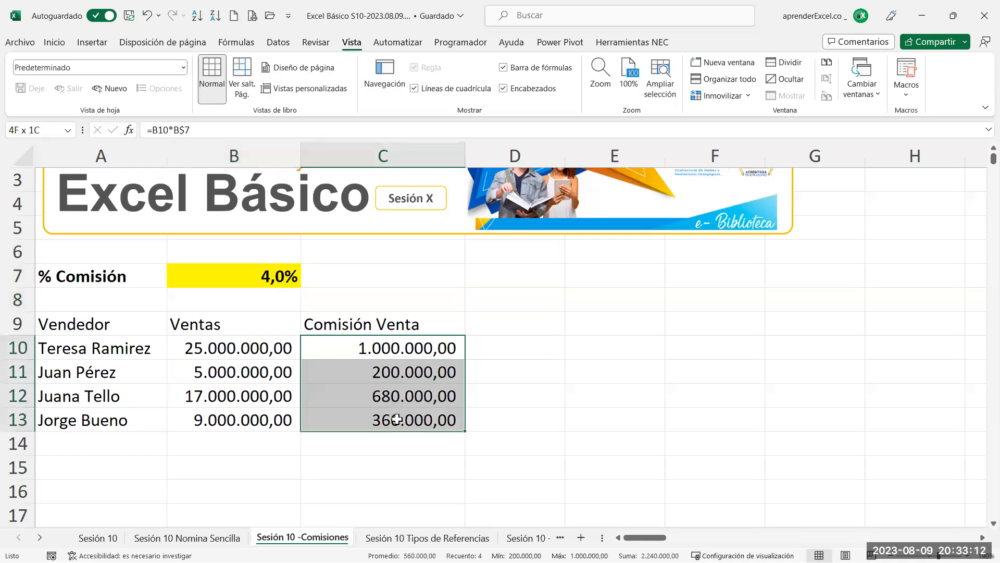
left_click(346, 286)
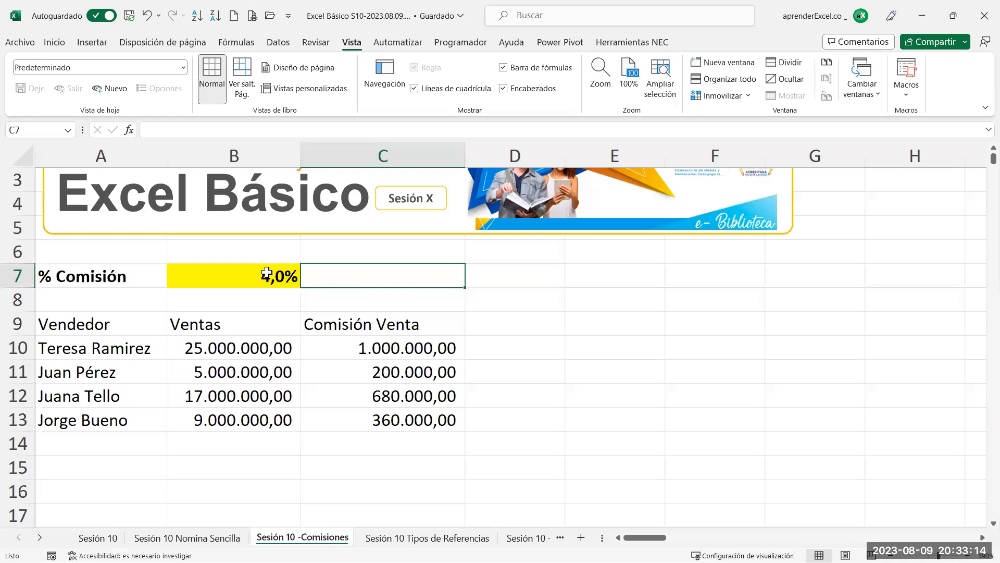
Set the commission percentage in B7 to 6%
left_click(267, 273)
type("6")
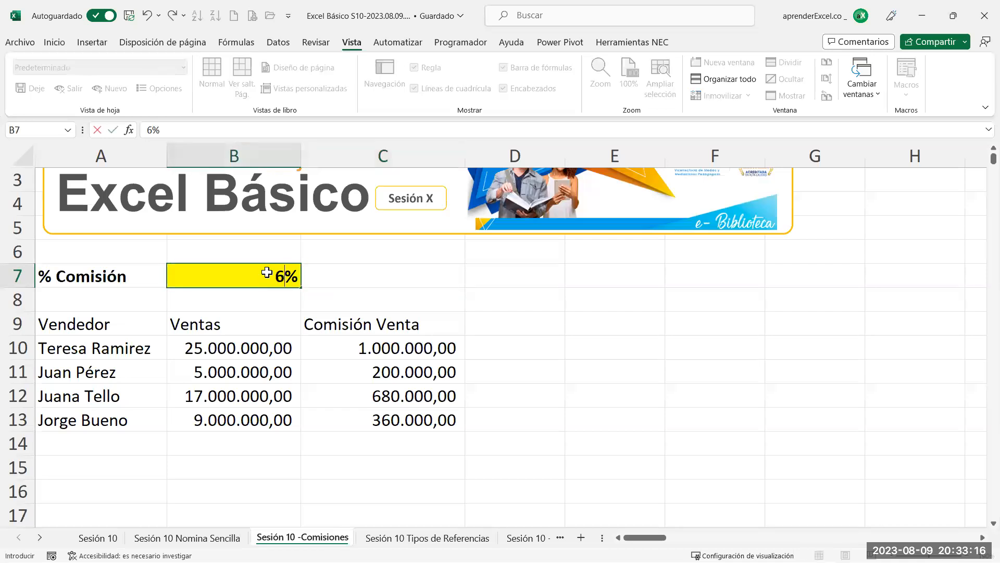
key("Return")
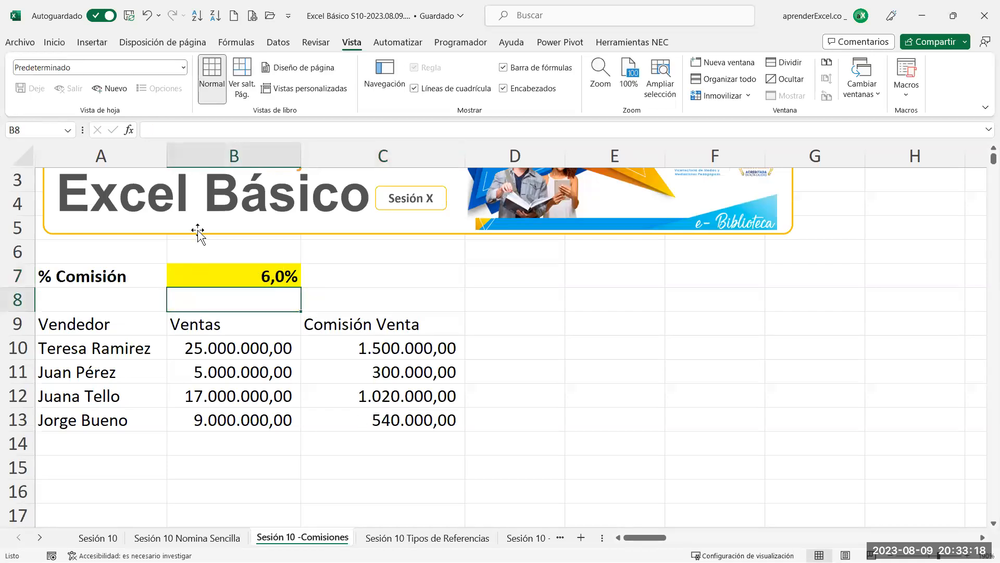
Examine the commission formula in C10, the cells D10:G10 beside it and the percentage cell B7
left_click(389, 347)
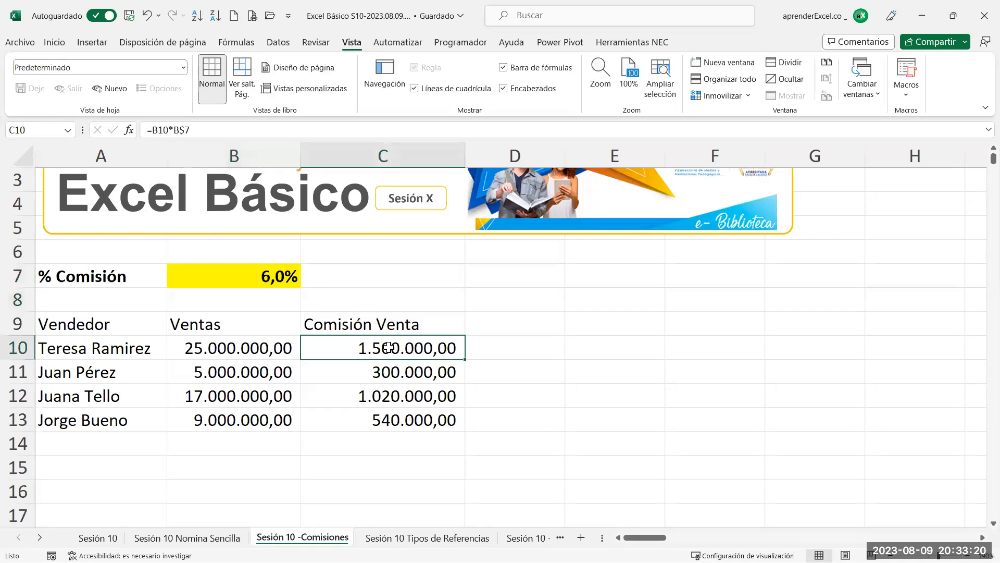
left_click_drag(507, 349, 826, 354)
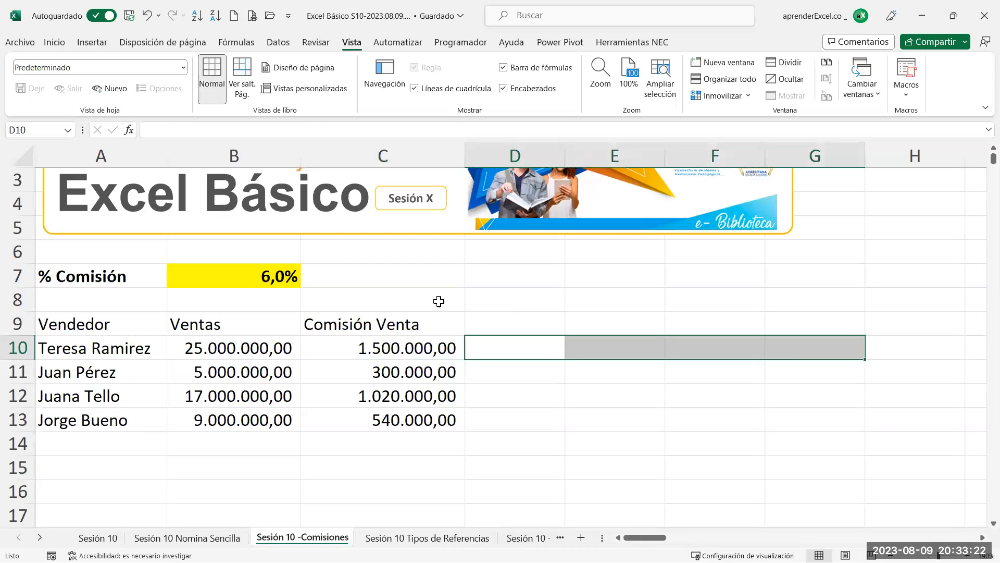
left_click(229, 276)
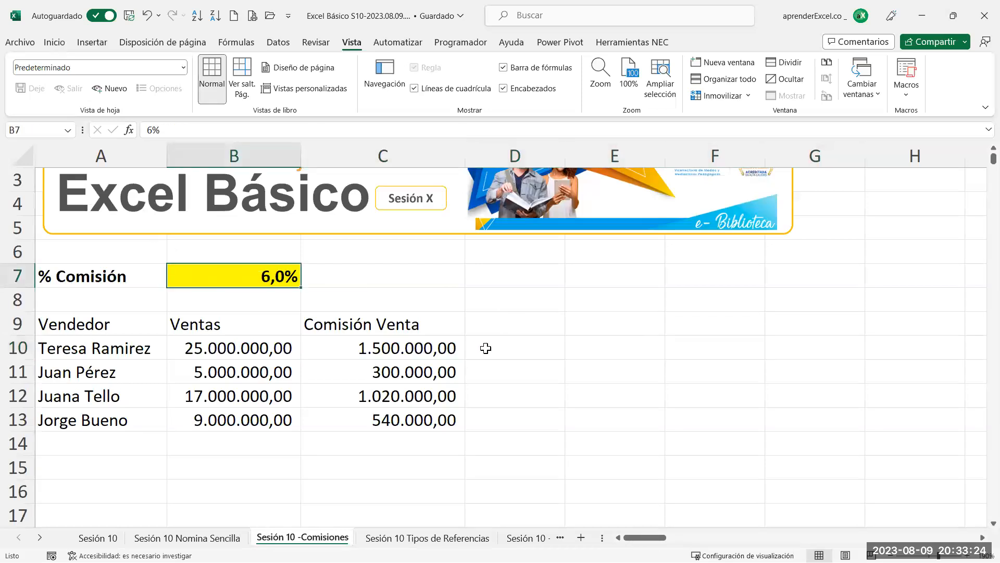
left_click(471, 350)
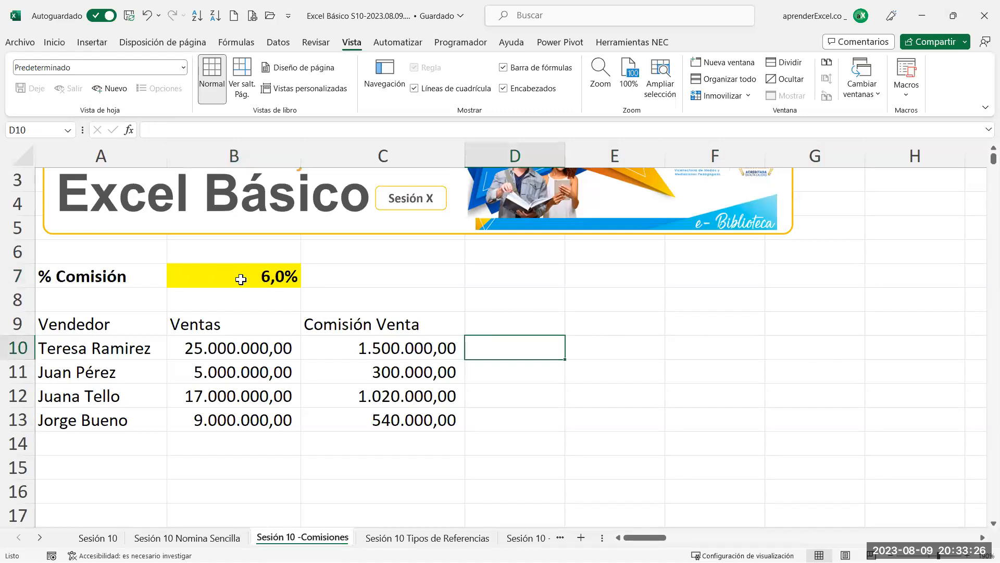
Set the commission percentage in B7 to 5%
left_click(241, 277)
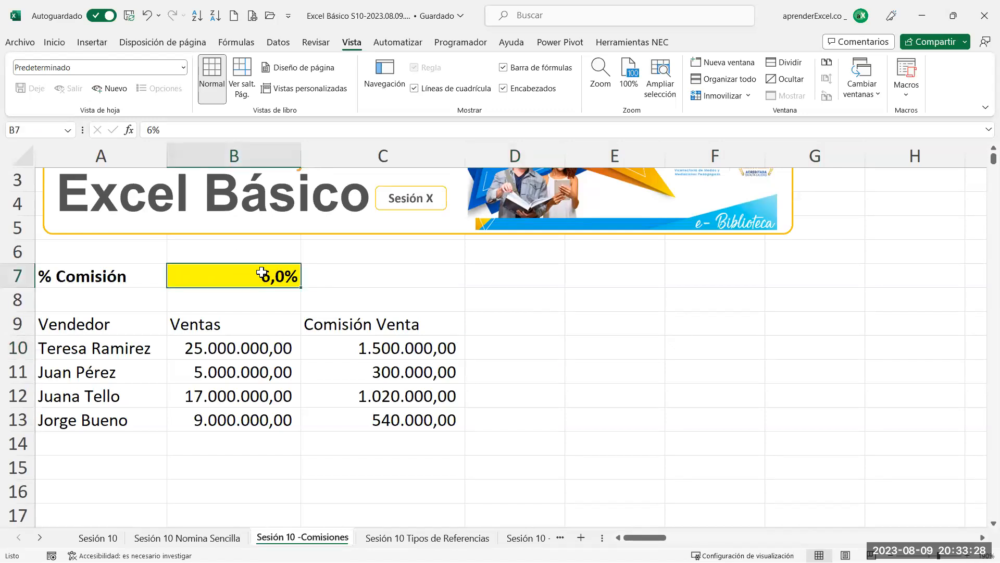
type("5")
key("Return")
Inspect the commission formula in C10 and its B10 reference, leaving the formula as it is
left_click(400, 348)
double_click(400, 348)
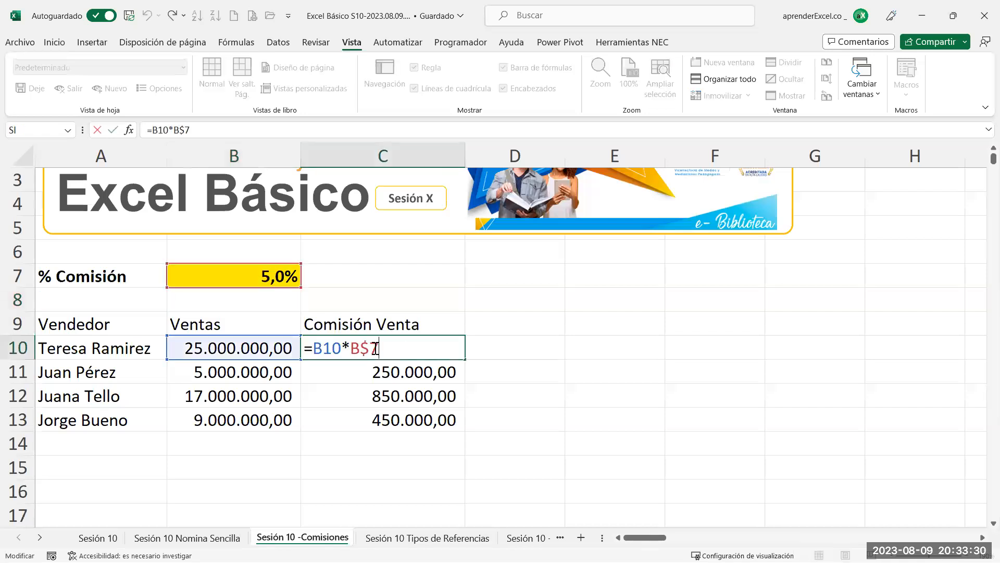
left_click_drag(352, 345, 322, 345)
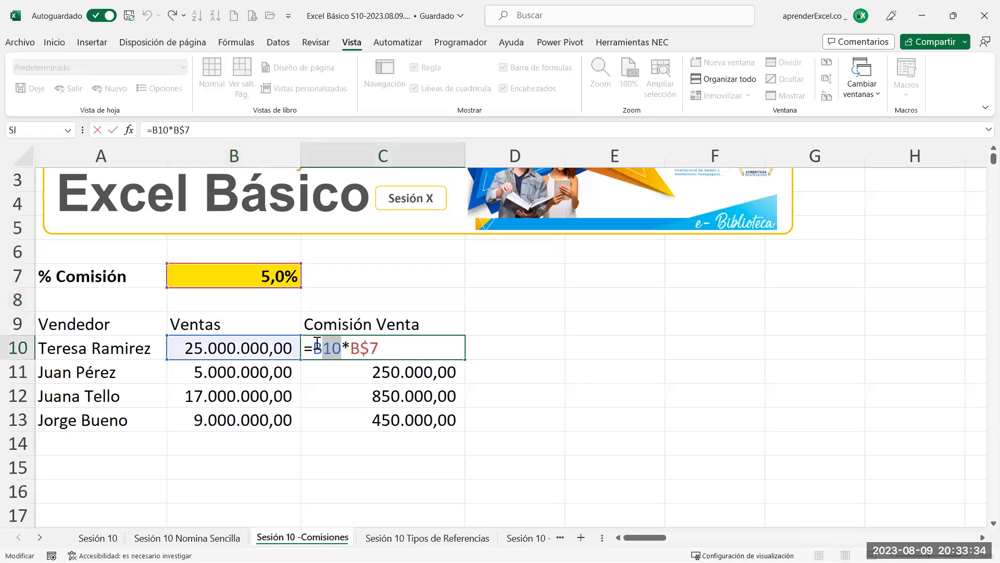
key("Return")
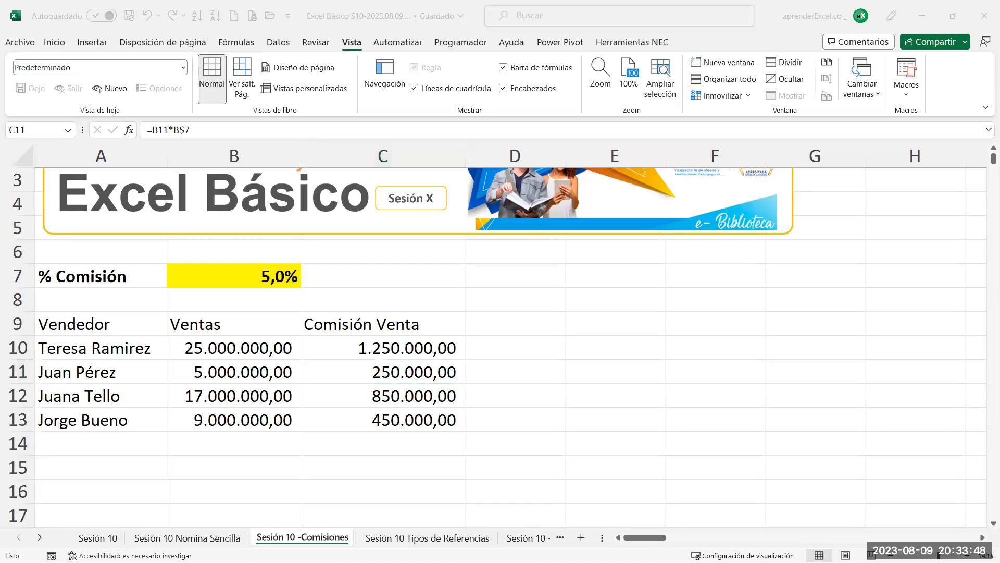
Switch to the Edge browser to show the playlists of the aprender Excel YouTube channel, and return to the Excel workbook
key("alt+Tab")
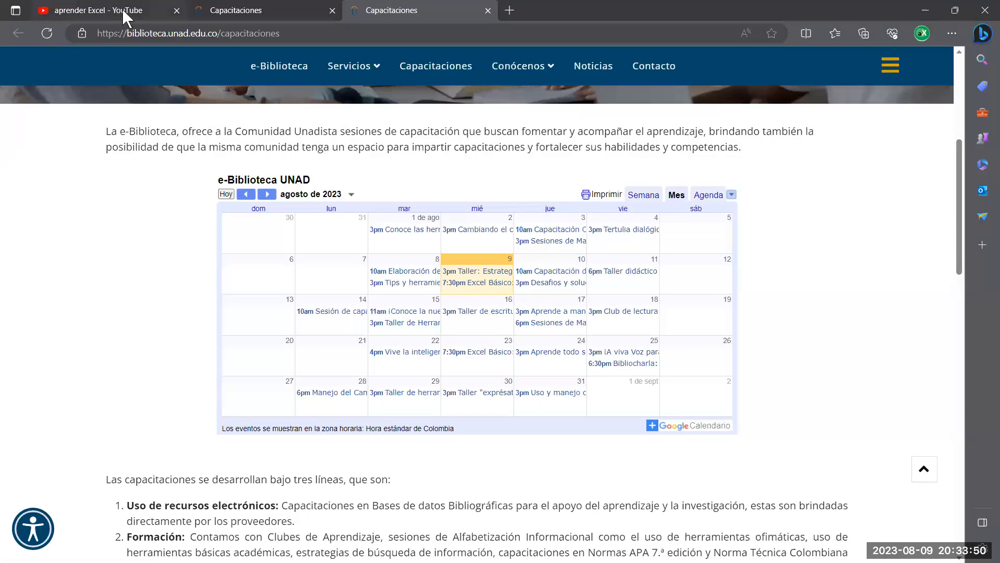
left_click(125, 12)
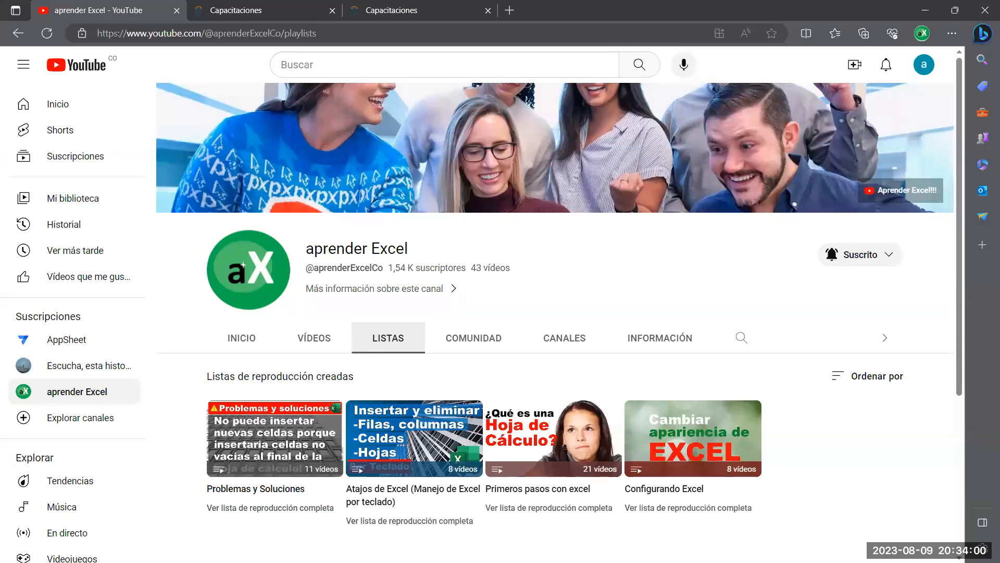
key("alt+Tab")
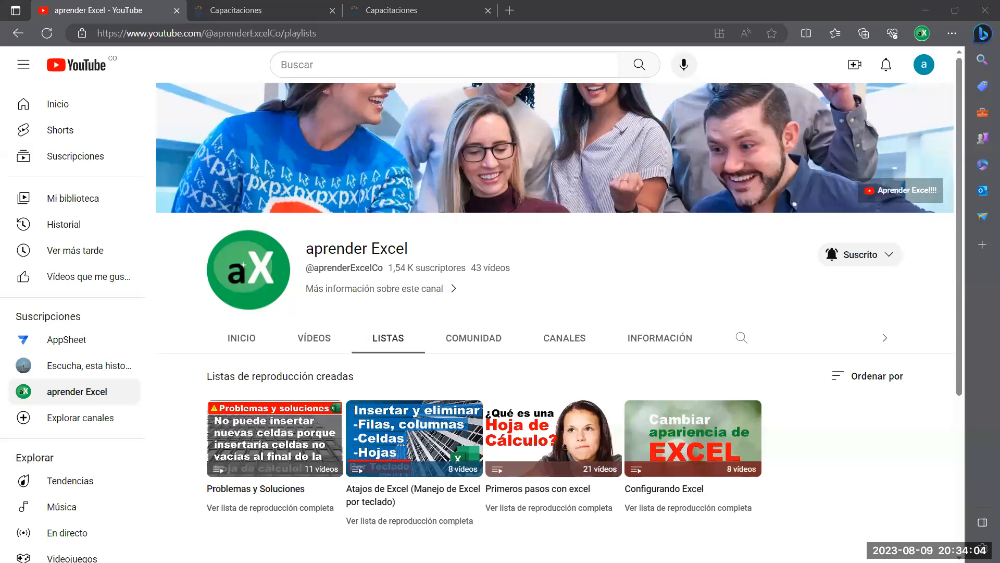
left_click(636, 13)
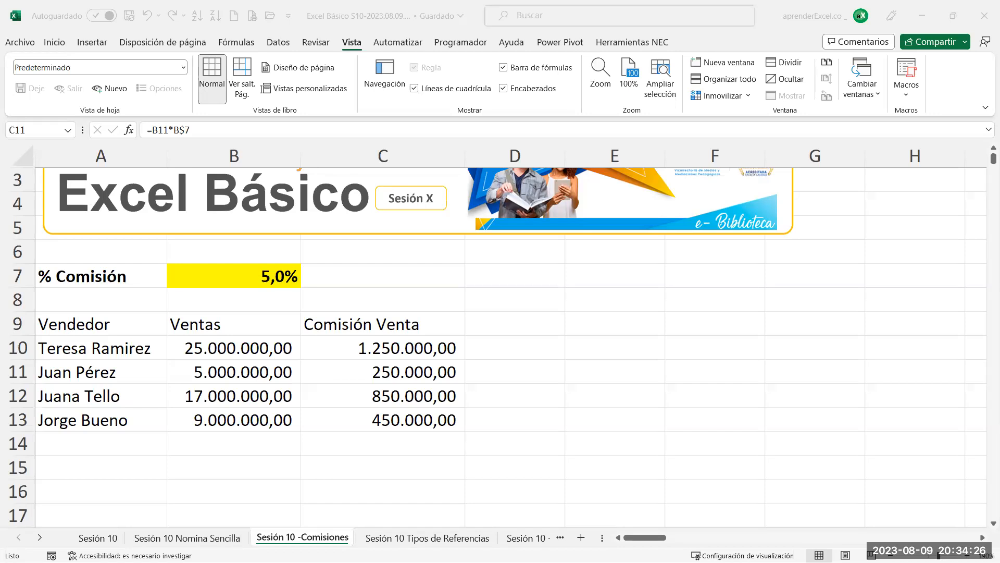
key("alt+Tab")
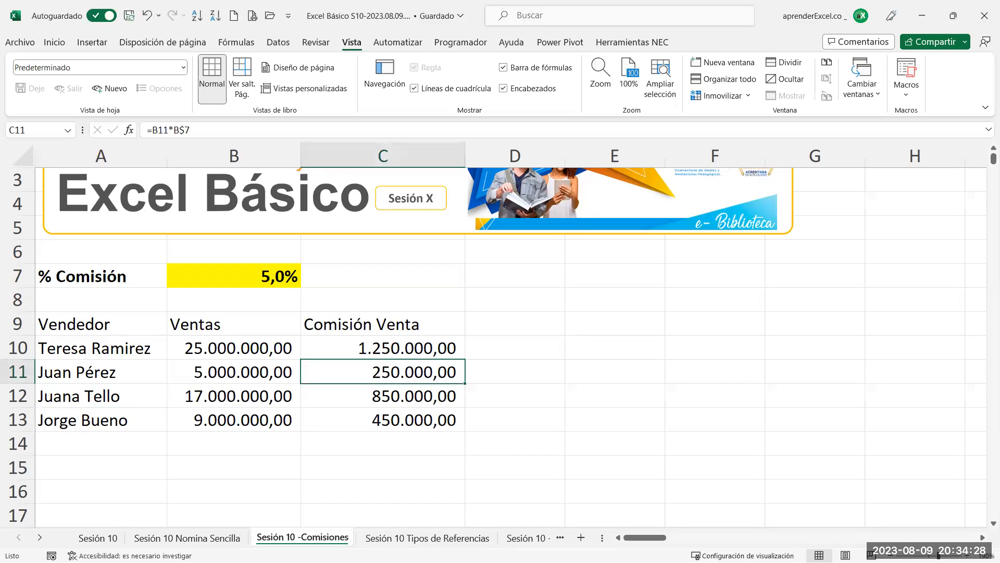
left_click(435, 322)
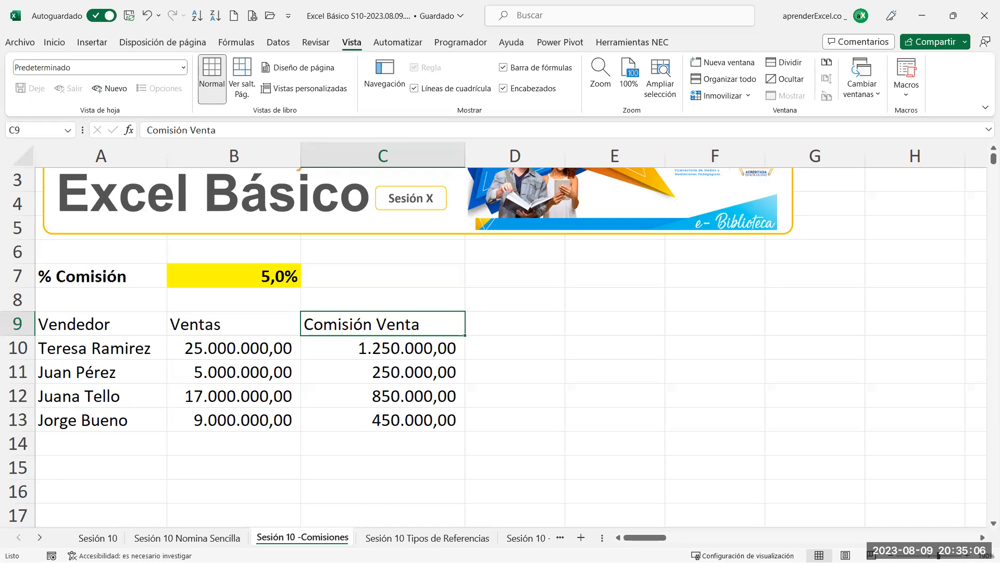
key("alt+Tab")
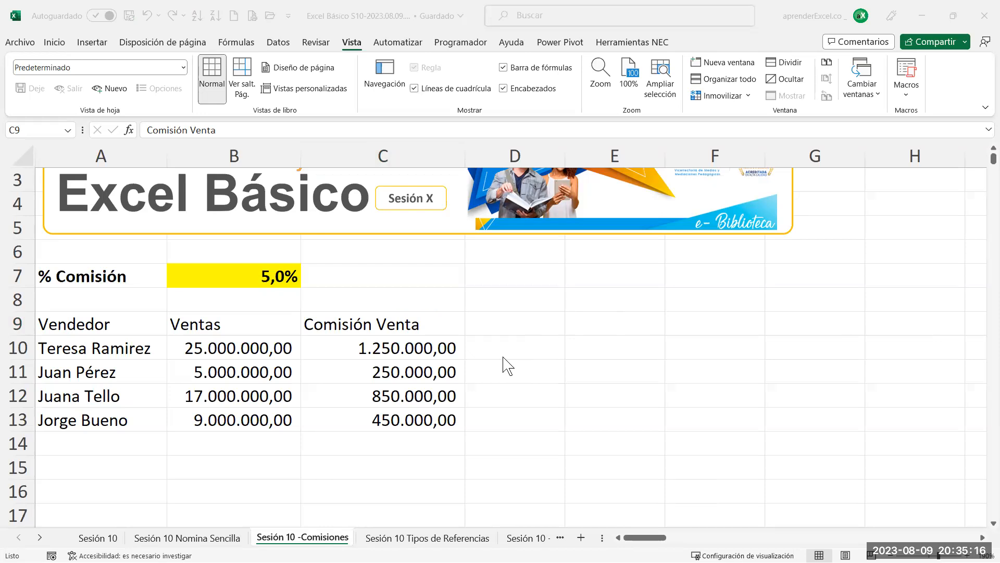
left_click(498, 329)
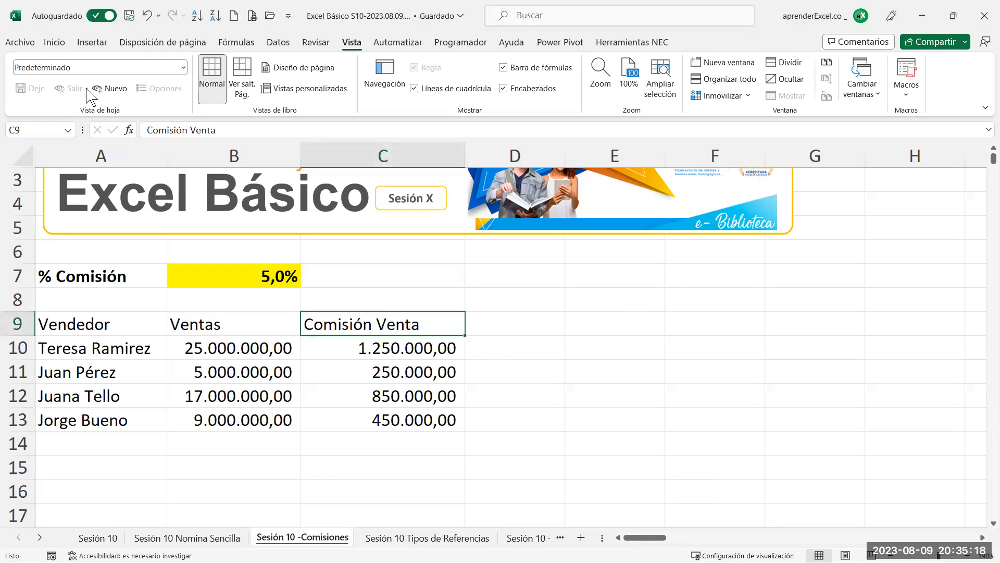
left_click(129, 16)
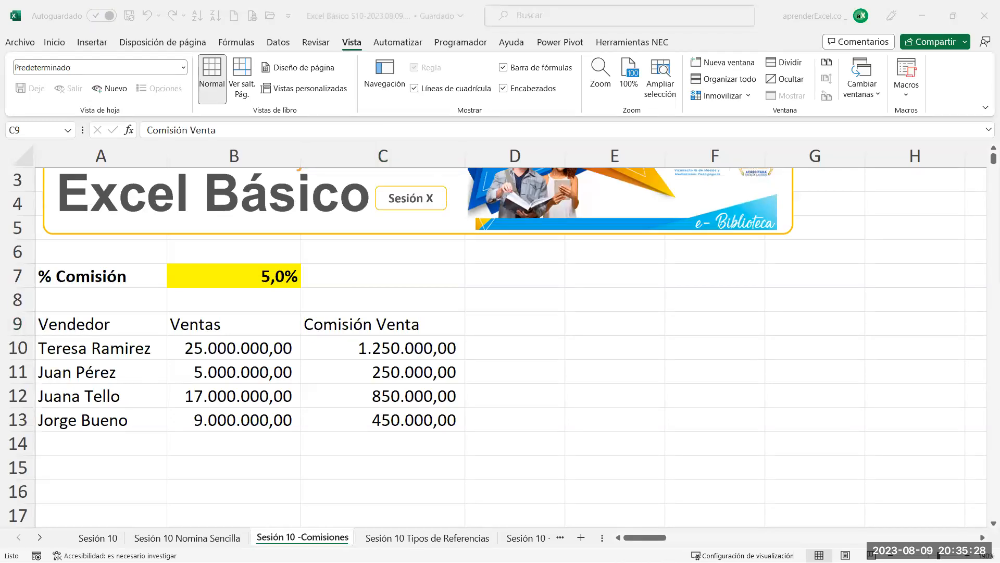
left_click_drag(141, 277, 384, 416)
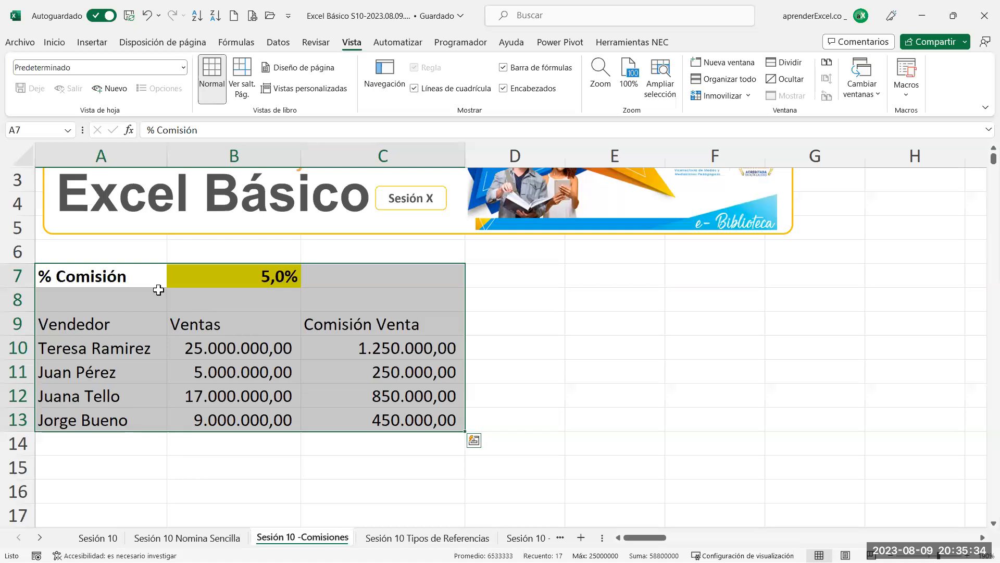
left_click(126, 282)
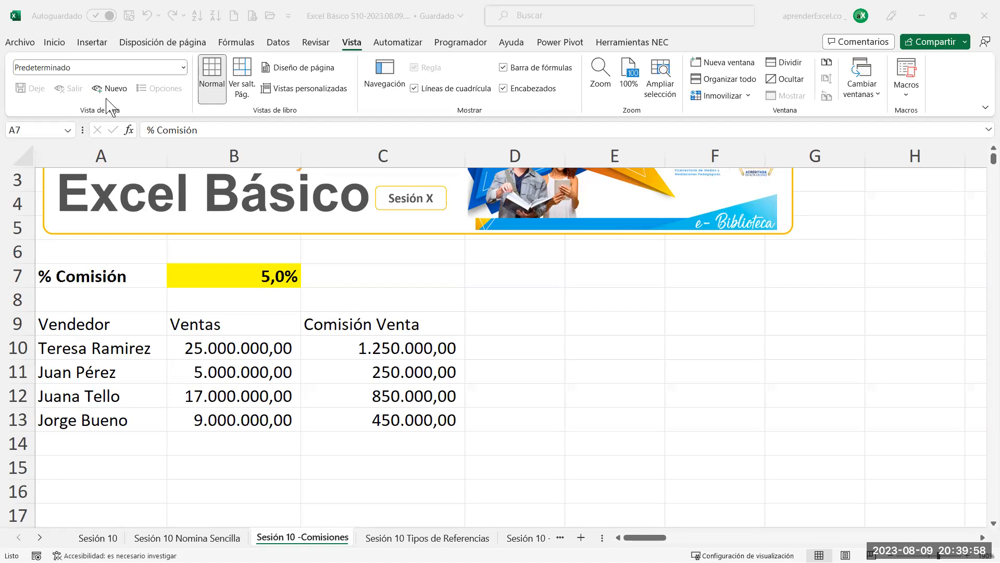
left_click(29, 41)
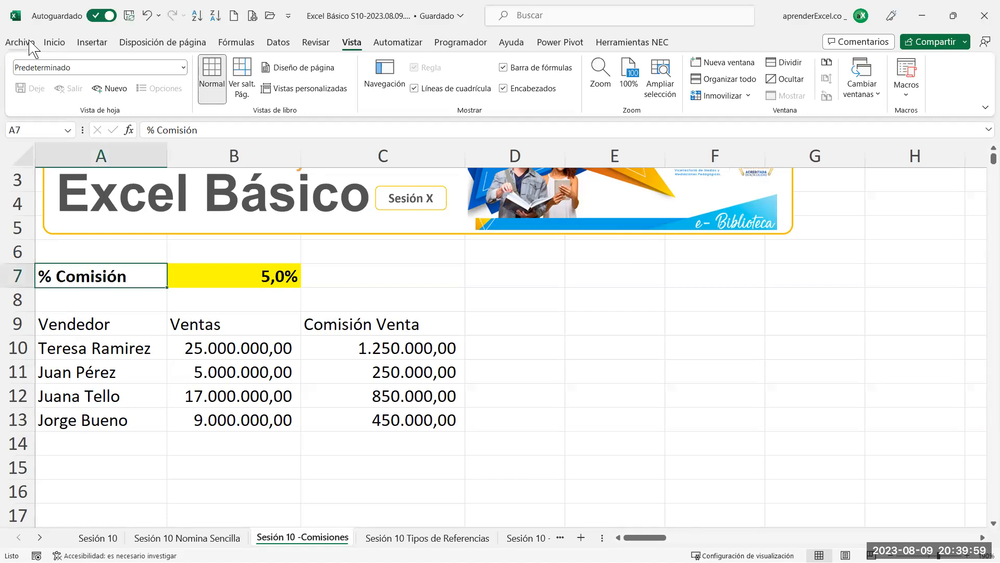
left_click(588, 290)
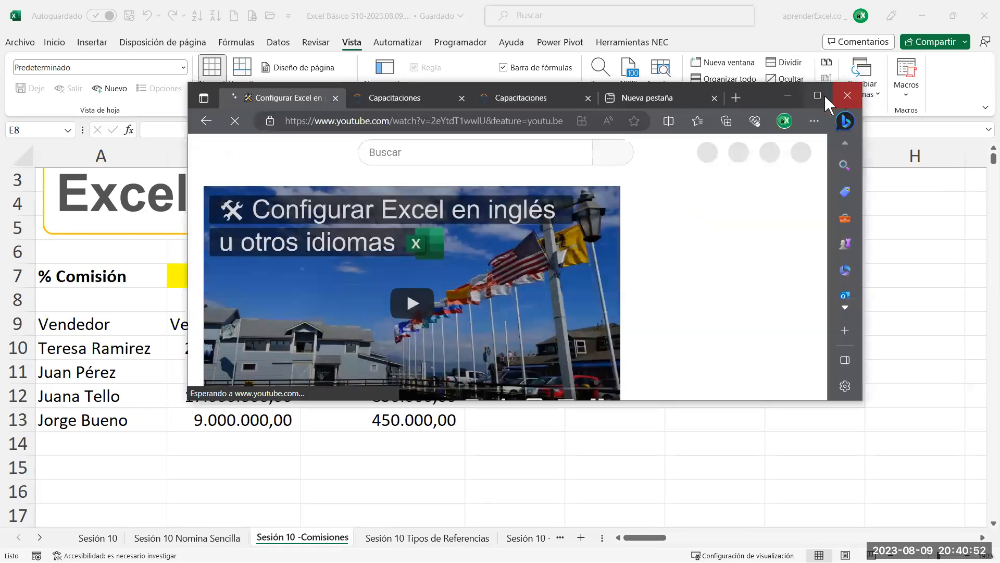
Show the YouTube page "Configurar Excel en inglés u otros idiomas" in a maximized browser window, and return to the Excel workbook
left_click(827, 98)
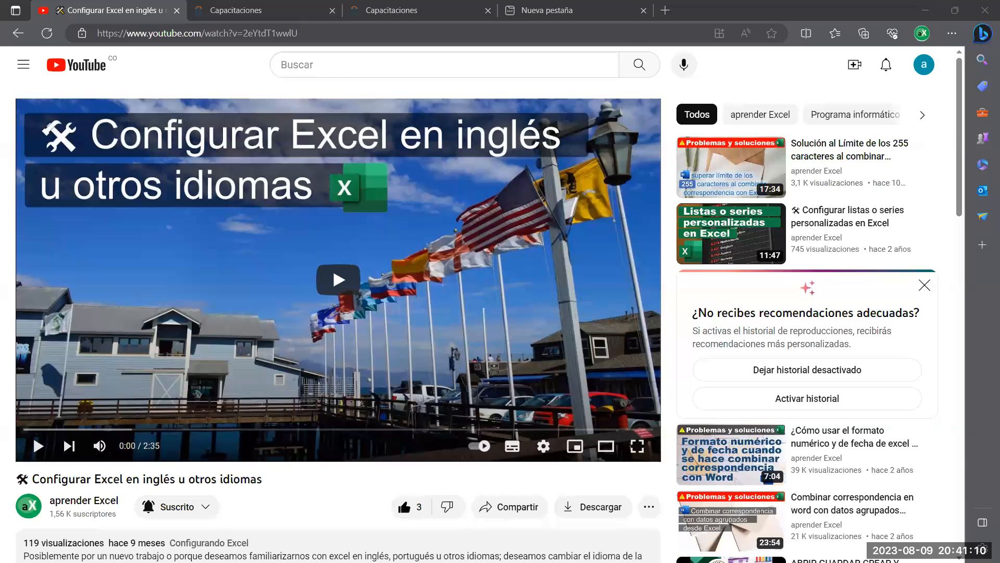
mouse_move(728, 458)
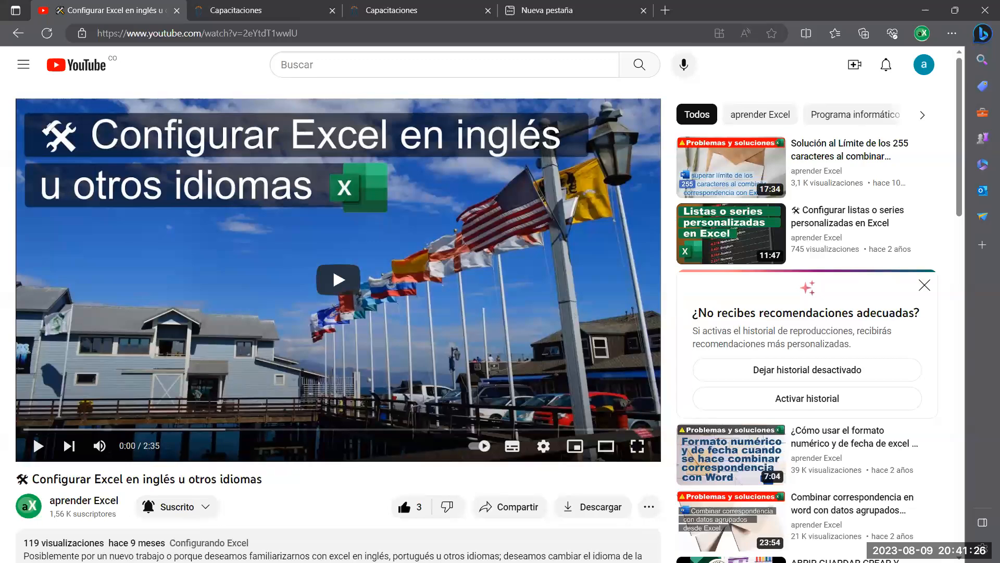
key("alt+Tab")
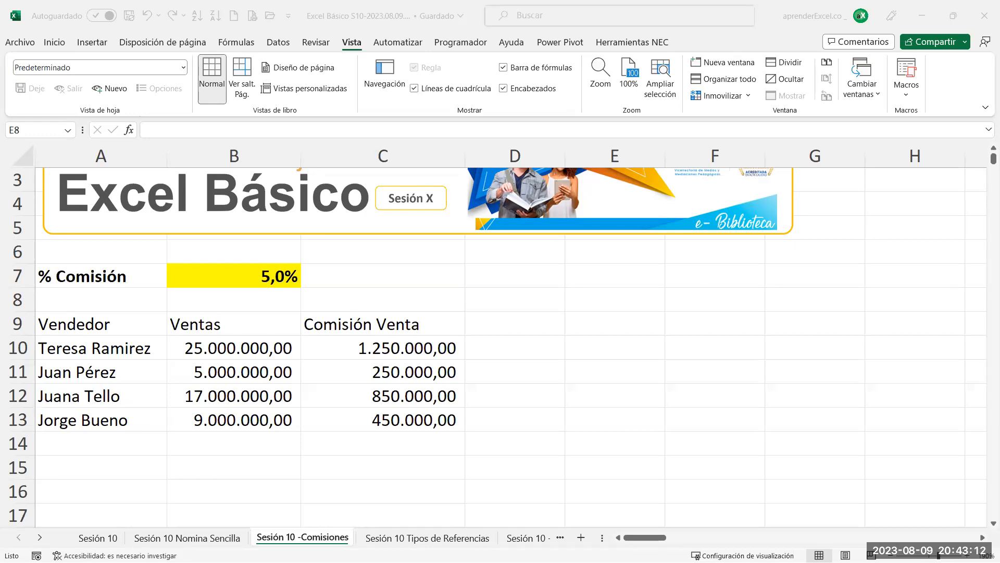
Switch to the PowerPoint presentation and advance from "Fórmulas y tipos de referencias" to the closing UNAD slide
key("alt+Tab")
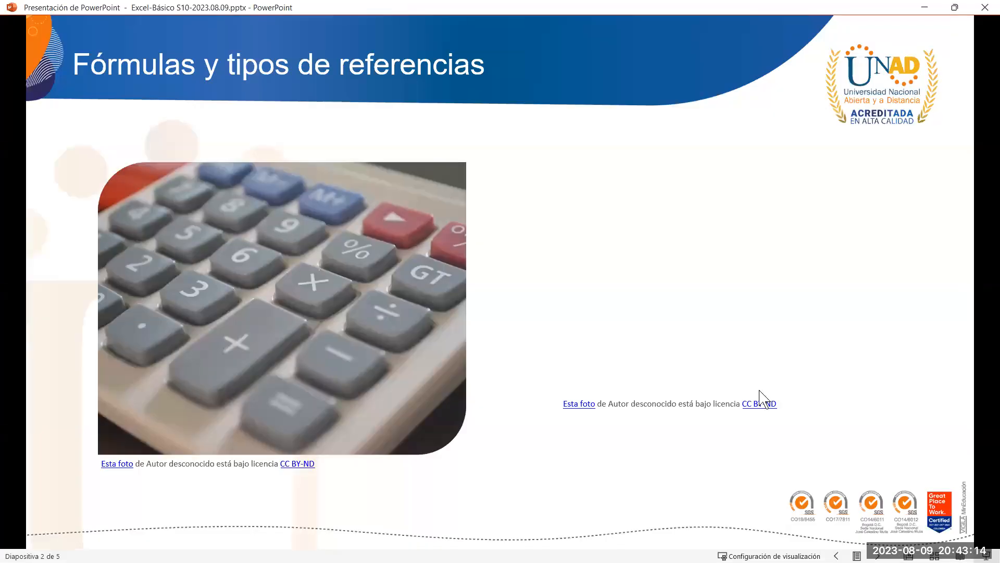
left_click(648, 334)
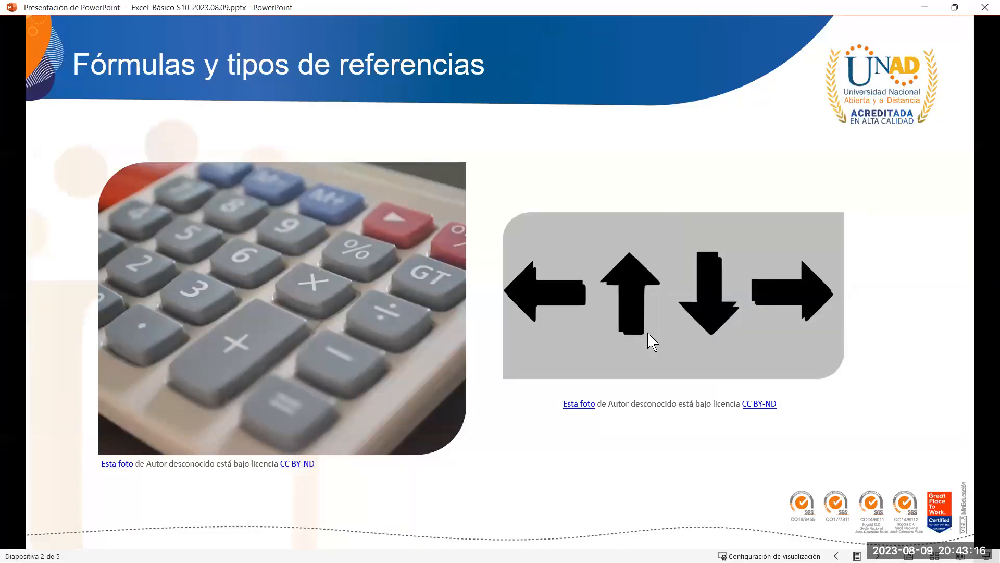
left_click(649, 334)
left_click(649, 333)
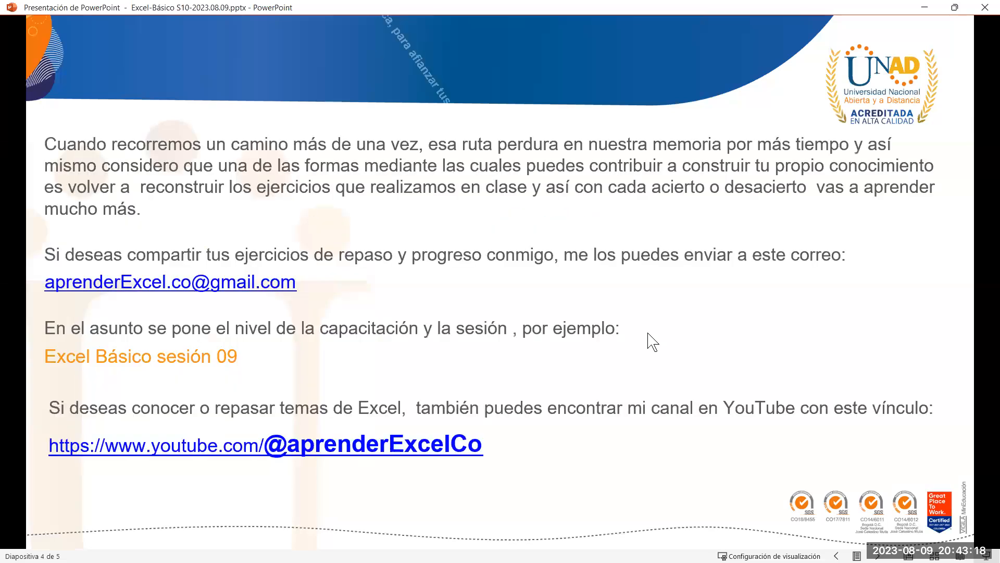
left_click(649, 334)
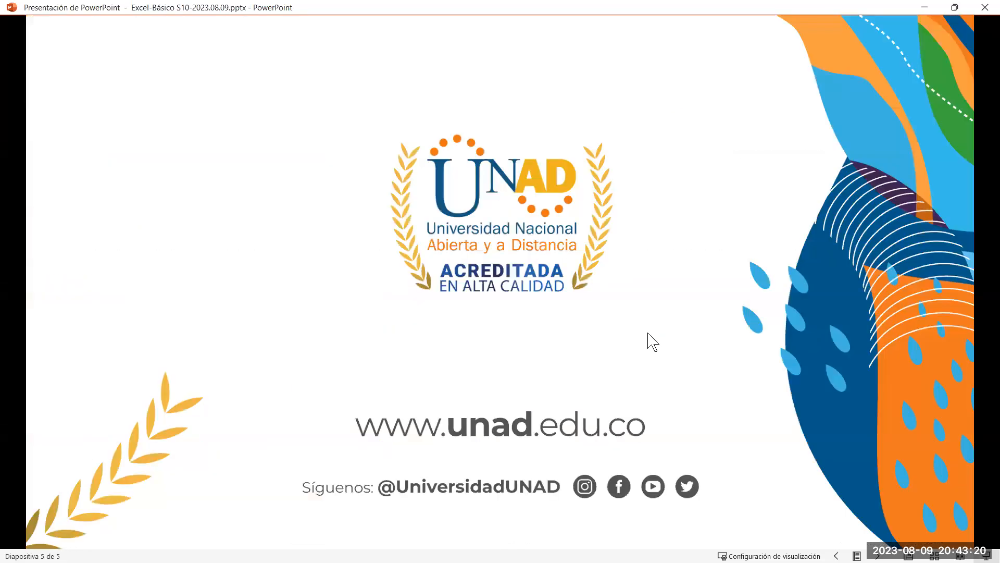